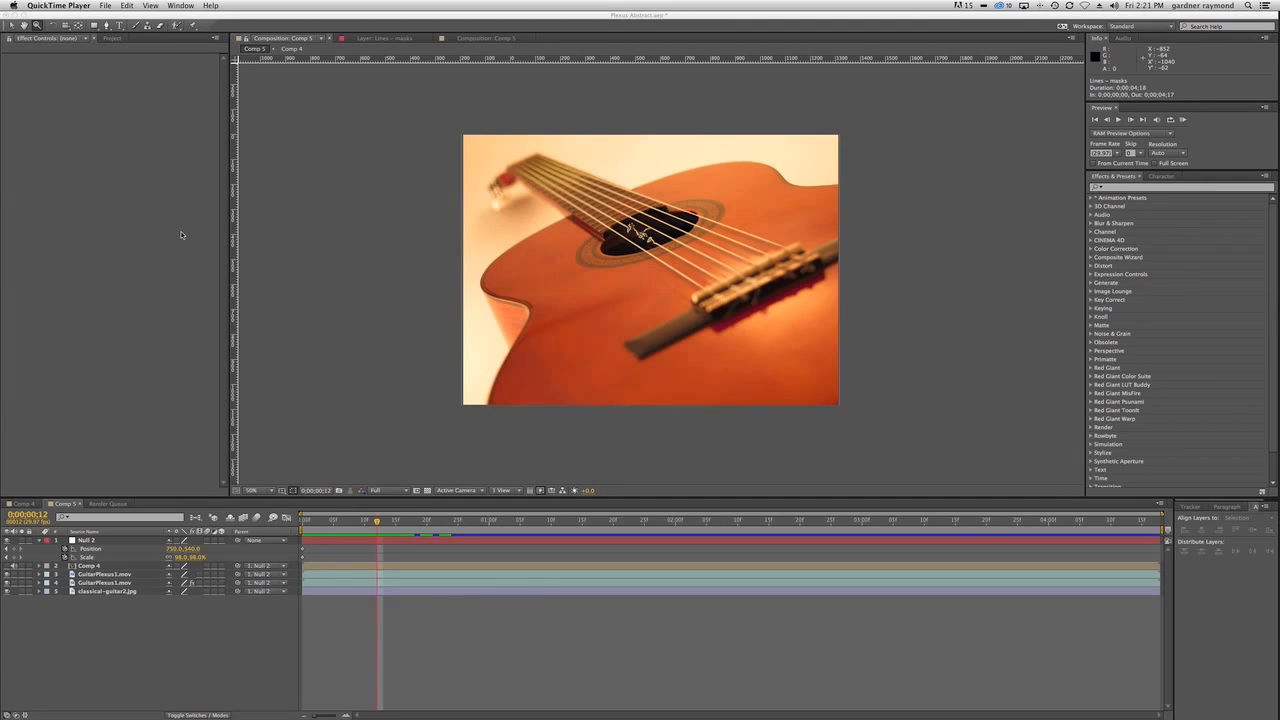
Play back the guitar composition Comp 5 and scrub through its timeline to review the finished animation.
left_click(342, 621)
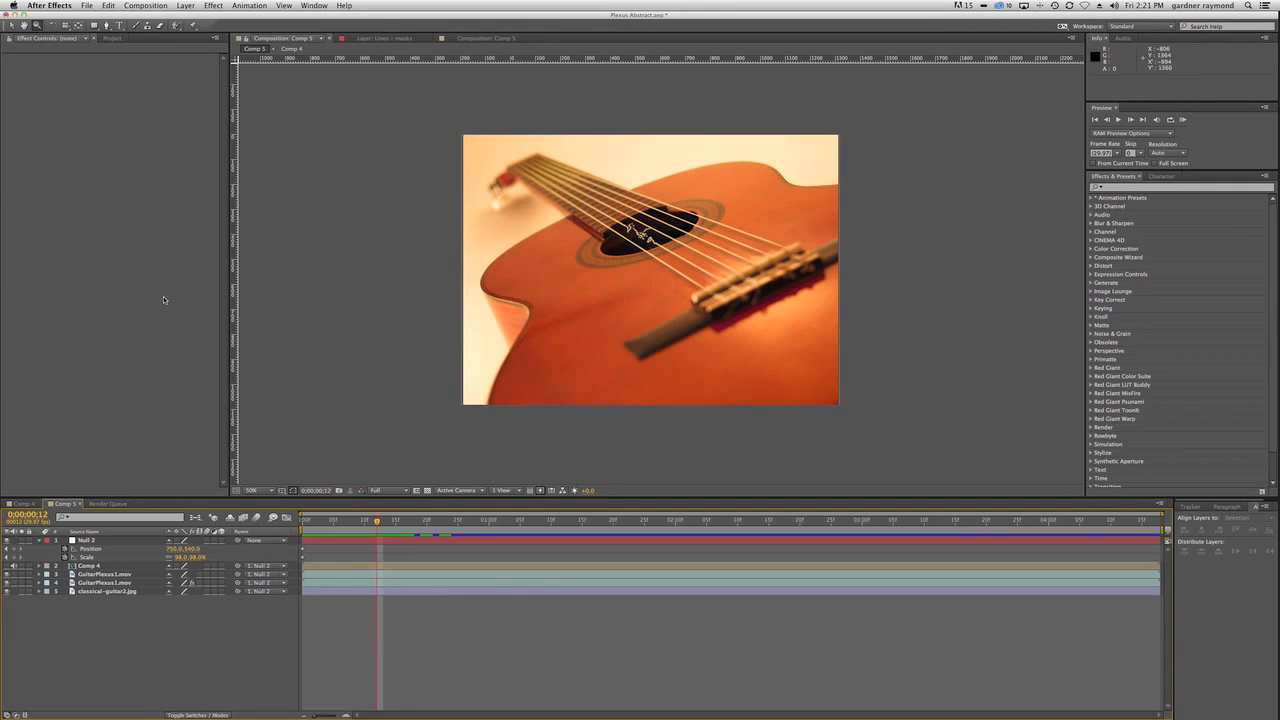
key("KP_0")
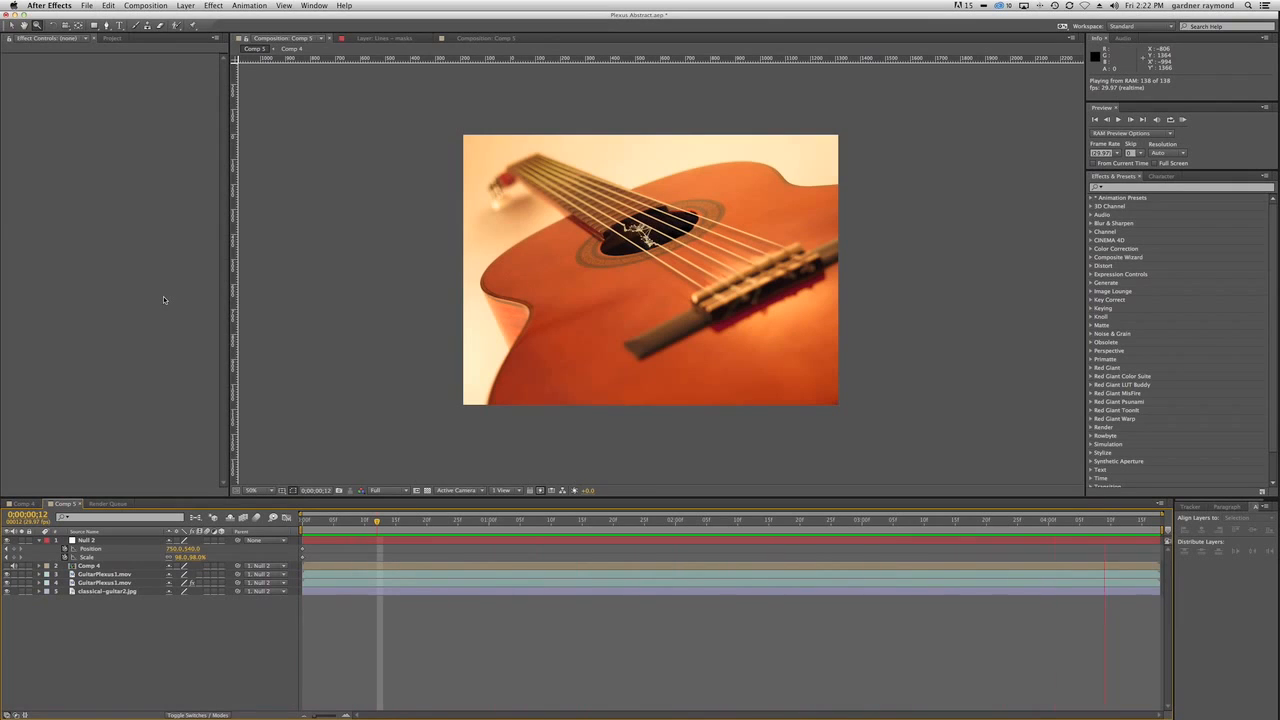
key("space")
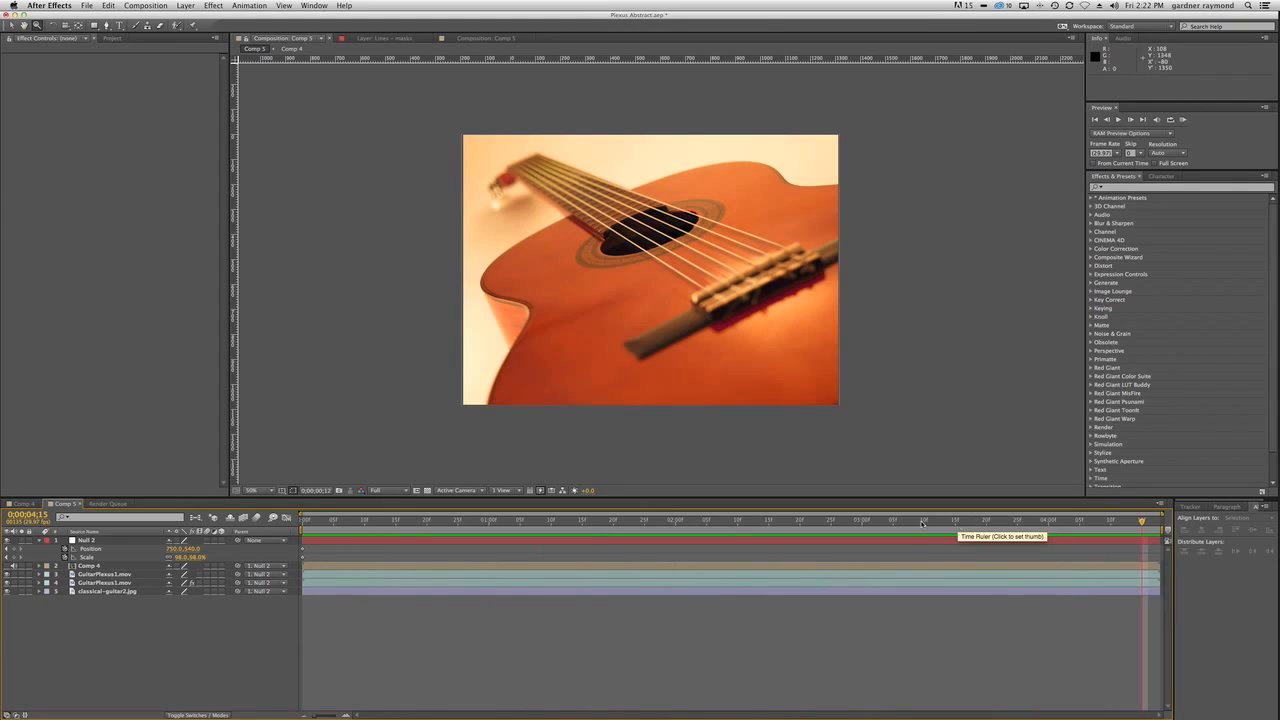
left_click(427, 520)
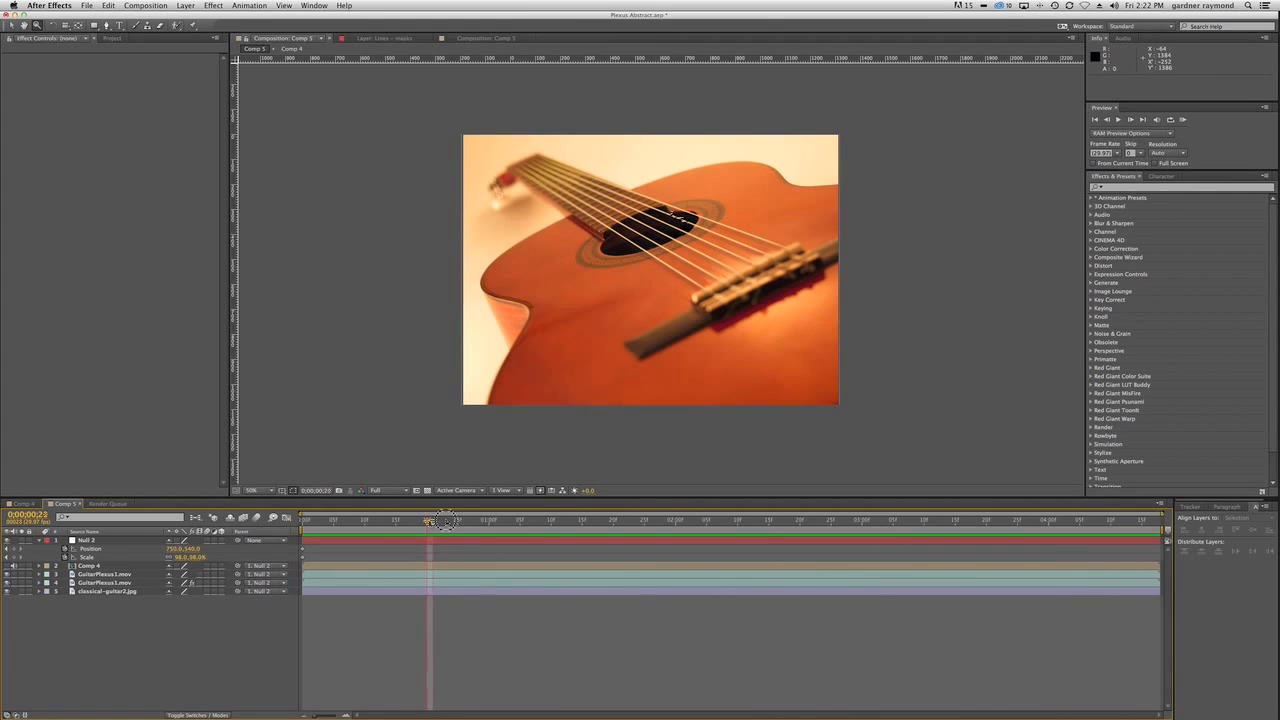
left_click_drag(428, 520, 1096, 540)
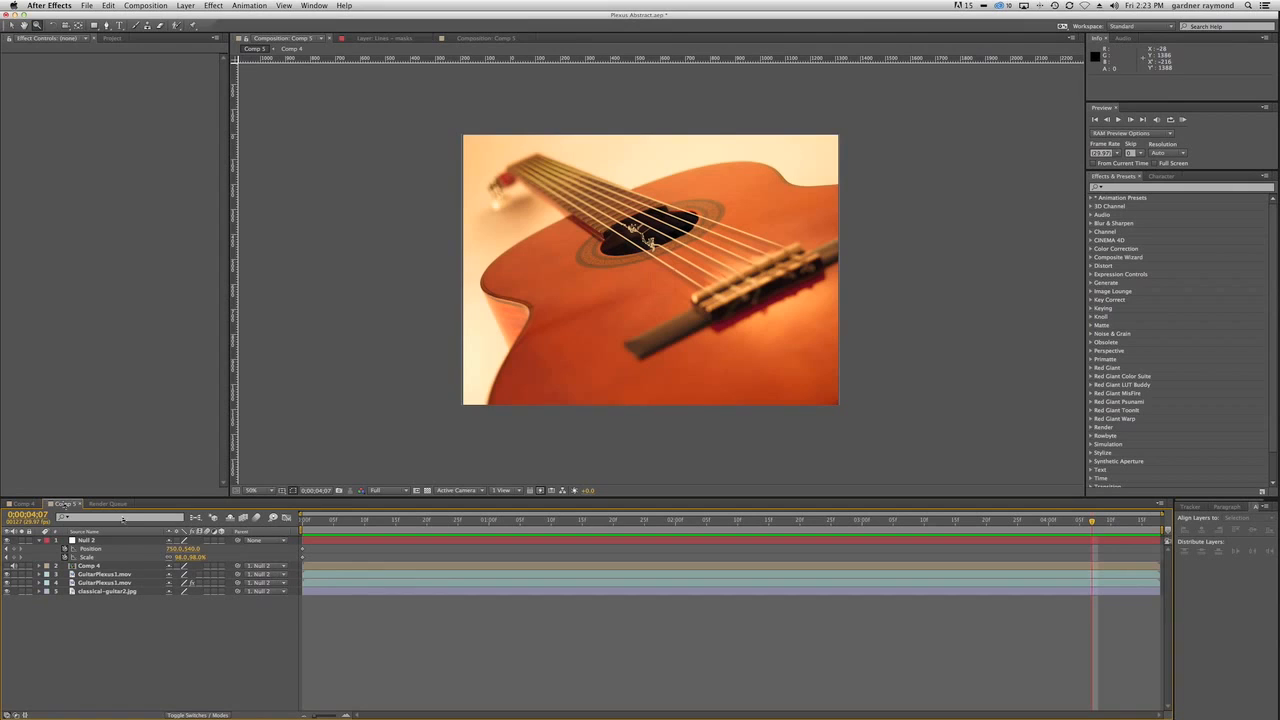
Open Comp 4 and rename its "Lines – masks" layer as Plexus.
left_click(33, 504)
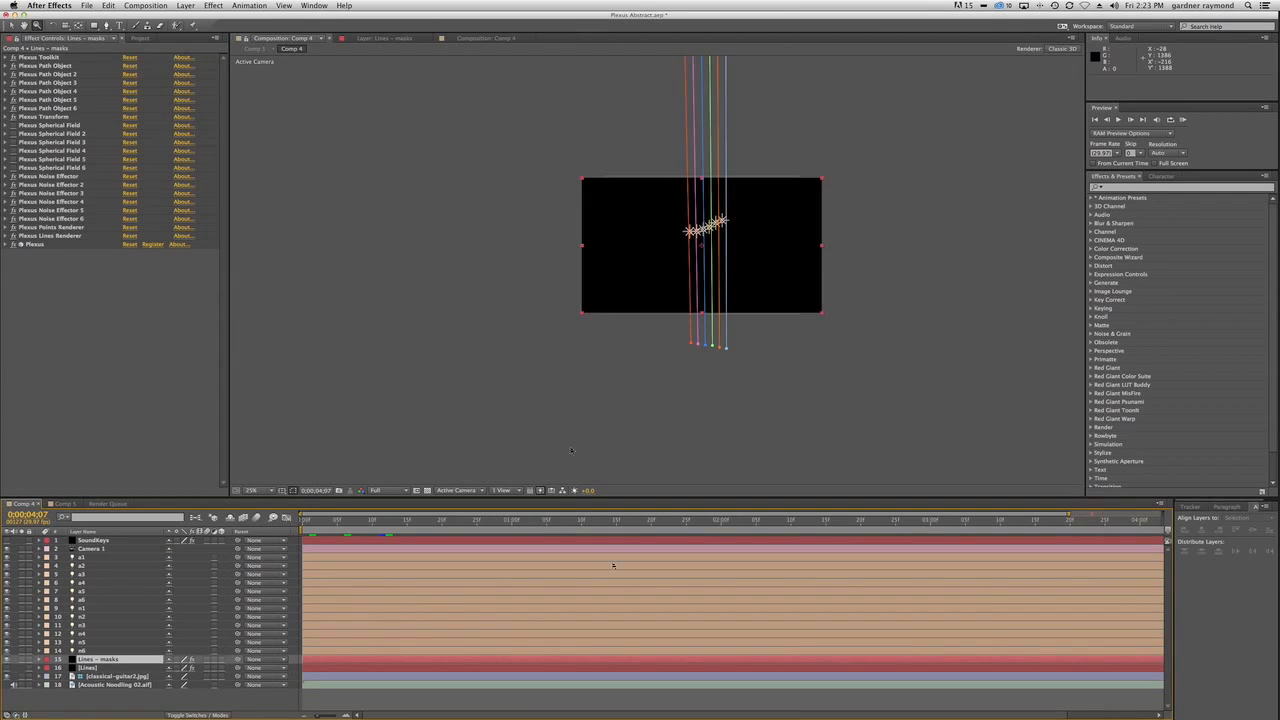
left_click(666, 341)
key("space")
left_click_drag(769, 260, 671, 436)
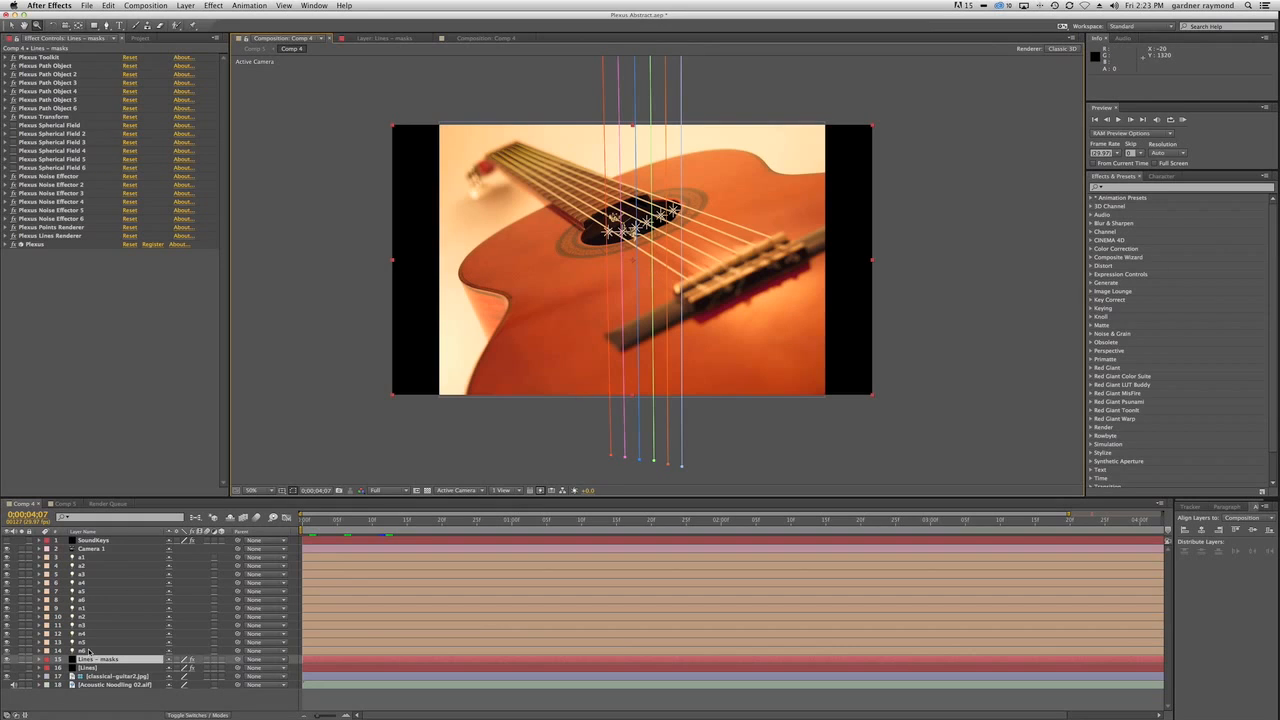
left_click(97, 661)
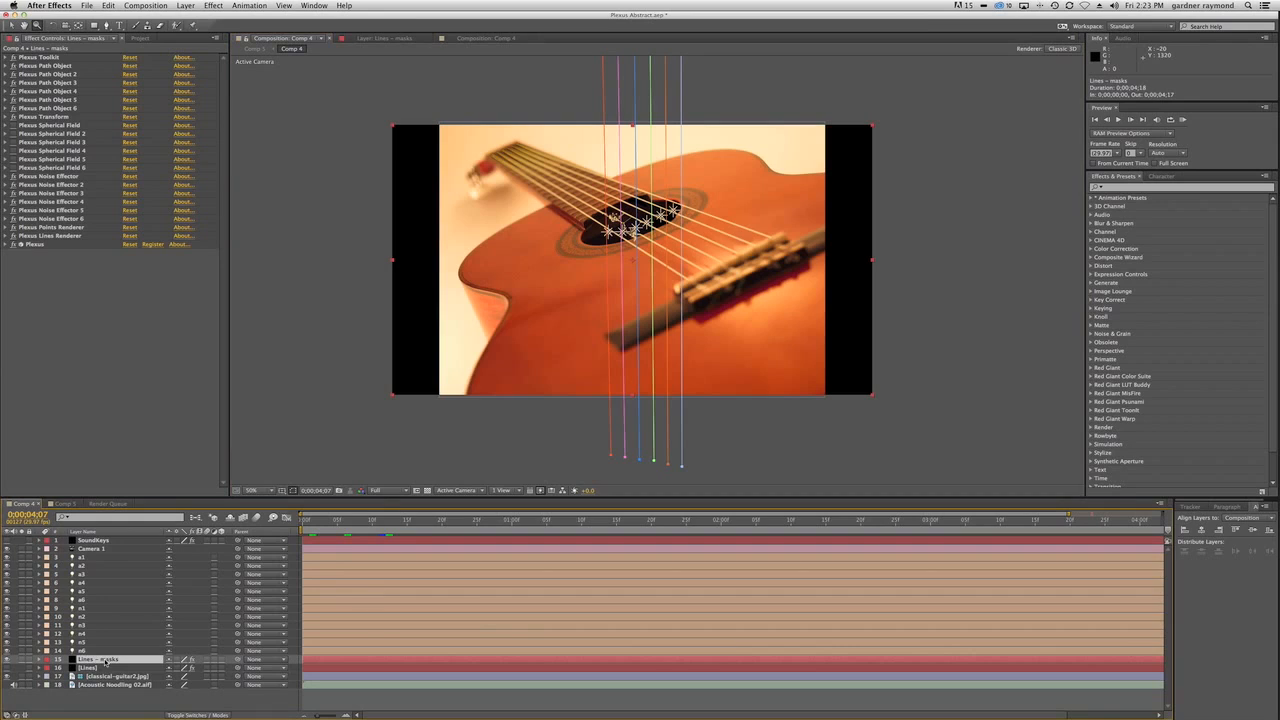
key("Return")
type("Plexus")
key("Return")
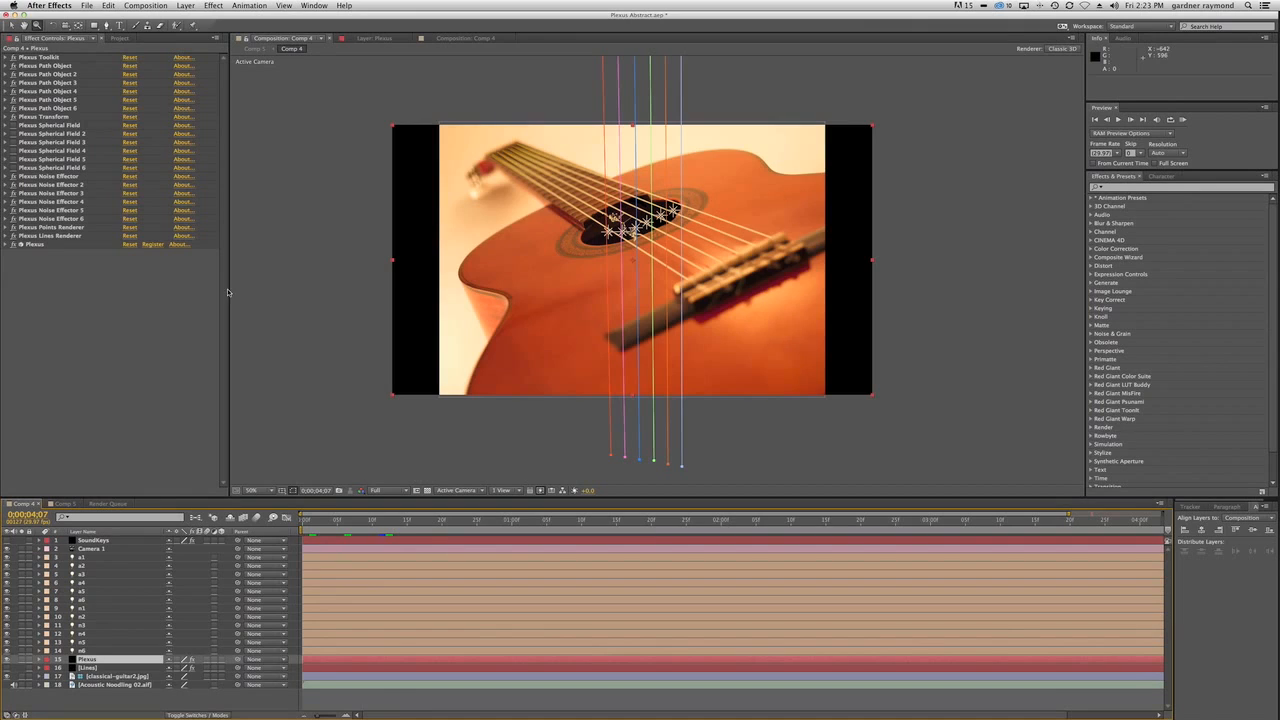
Create a new composition named NEW TUTORIAL COMP with the existing 1920 x 1080, 29.97 fps settings.
left_click(116, 38)
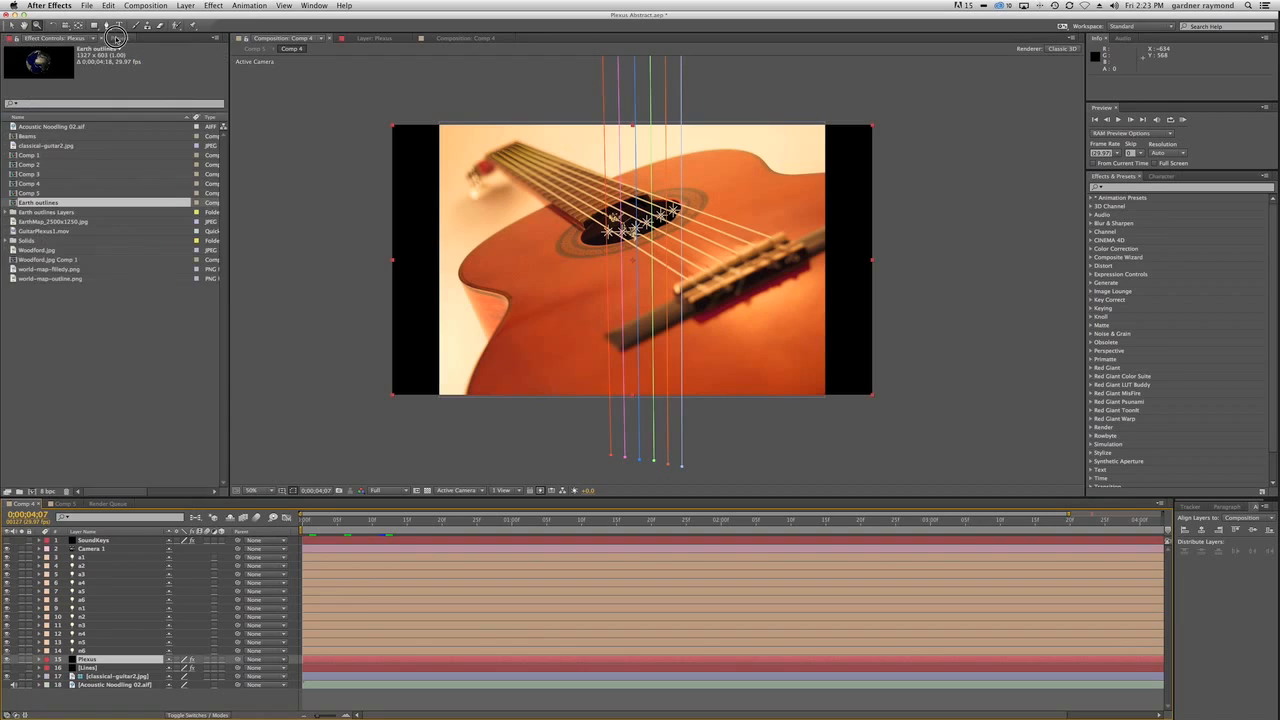
left_click(66, 437)
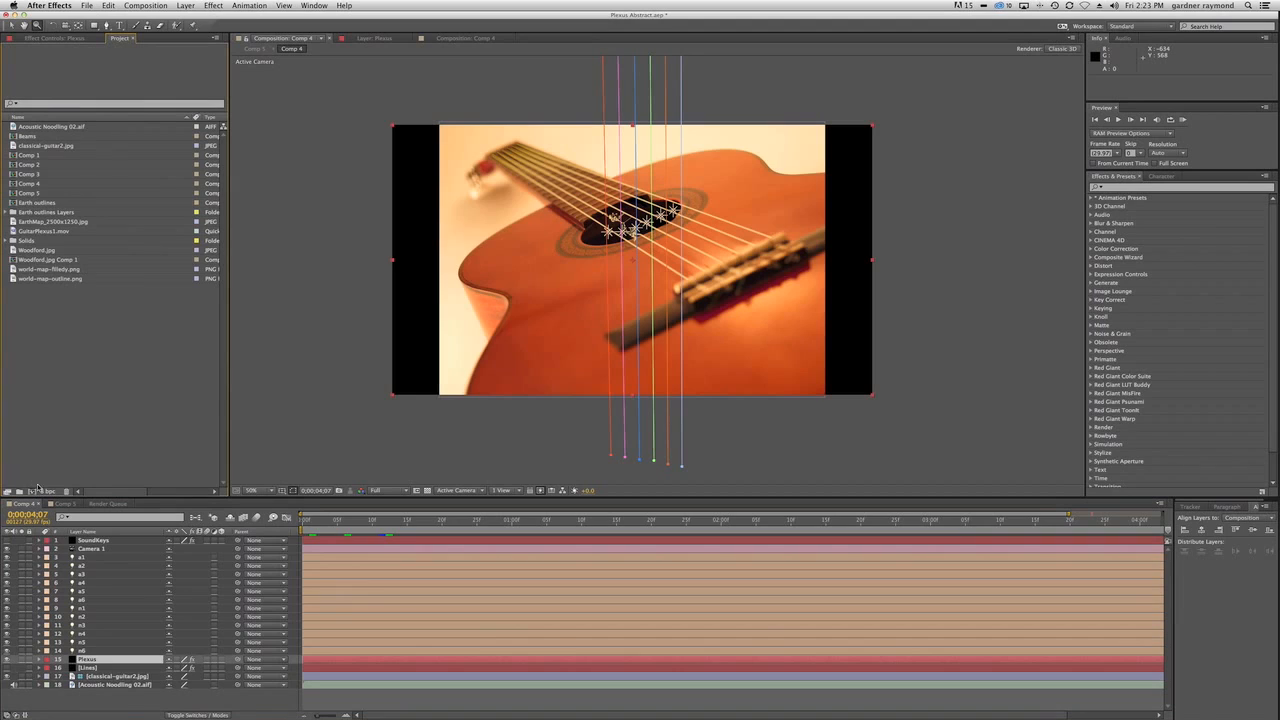
left_click(32, 491)
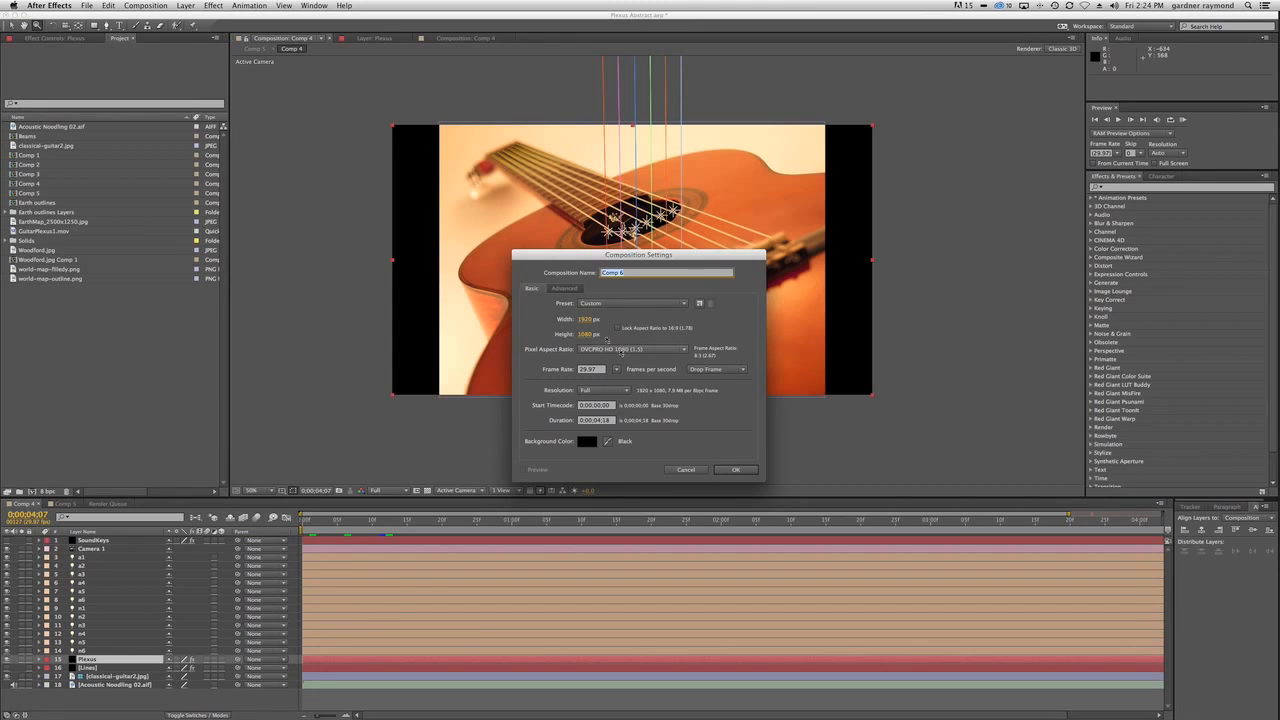
type("NEW TUTORIAL COMP")
left_click(735, 470)
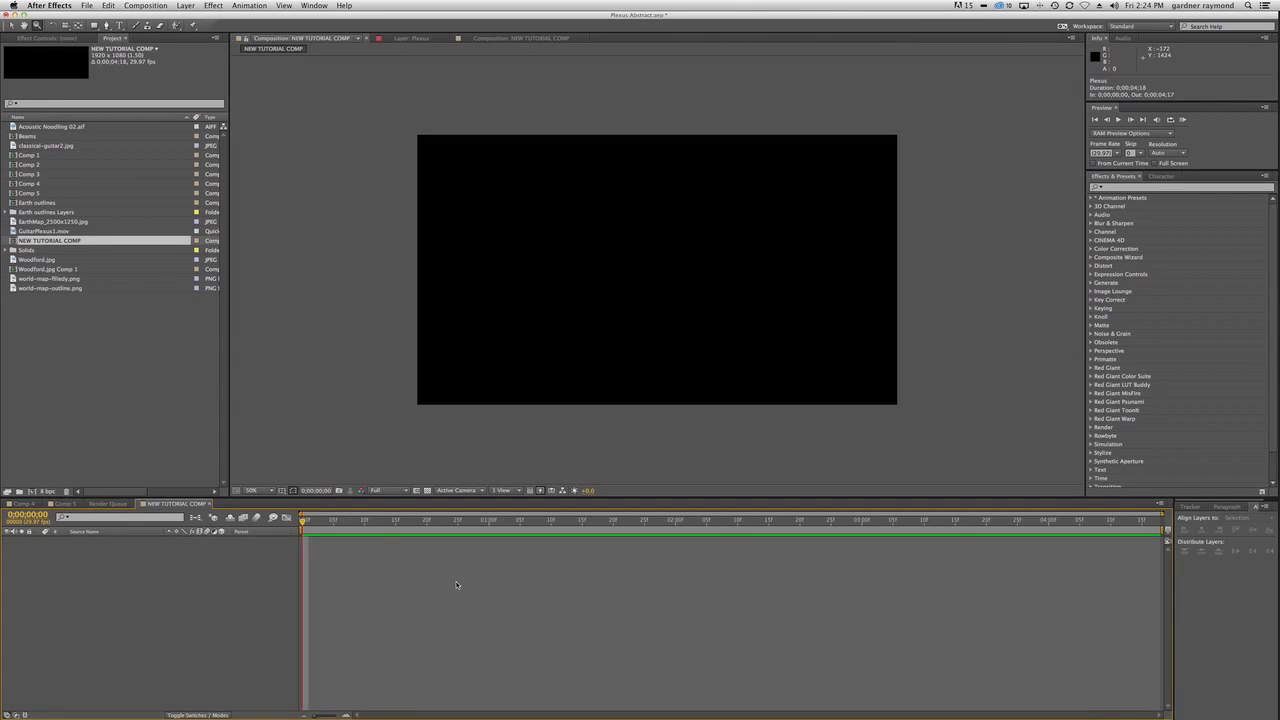
Add a black 1920 x 1080 solid named PLEXUS to the new composition.
key("super+t")
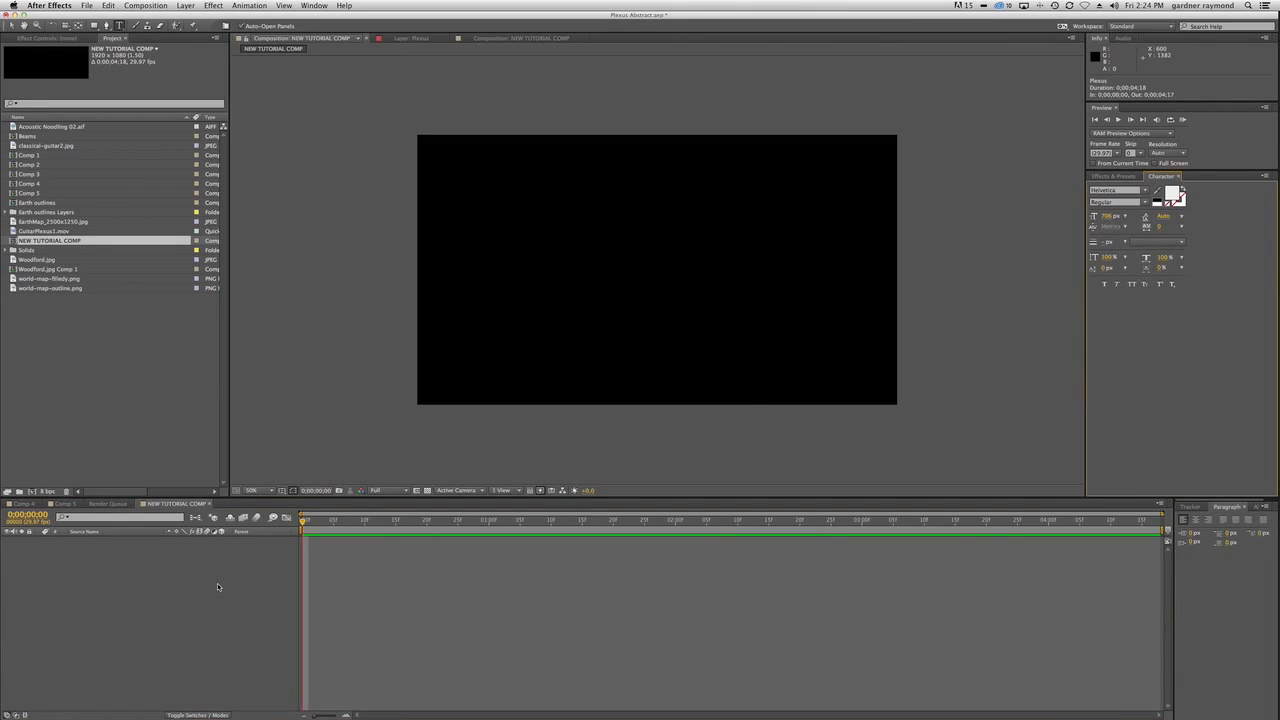
key("super+y")
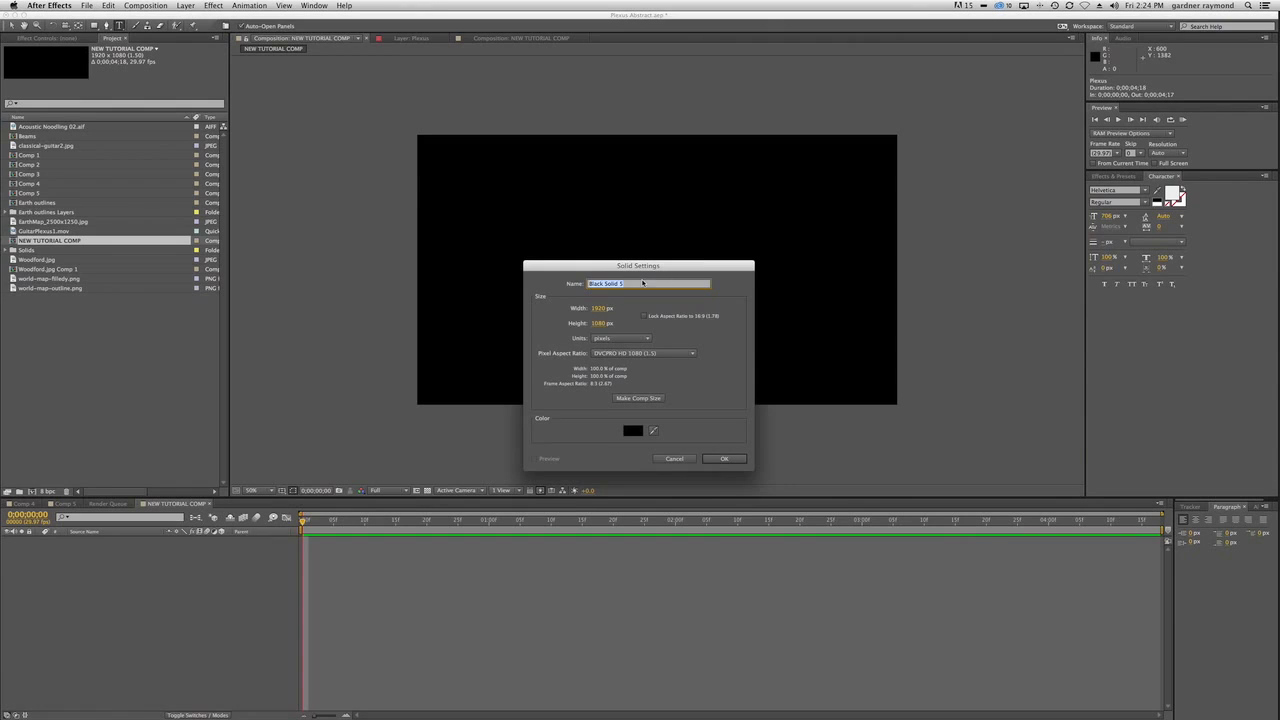
type("PLEXUS")
key("Return")
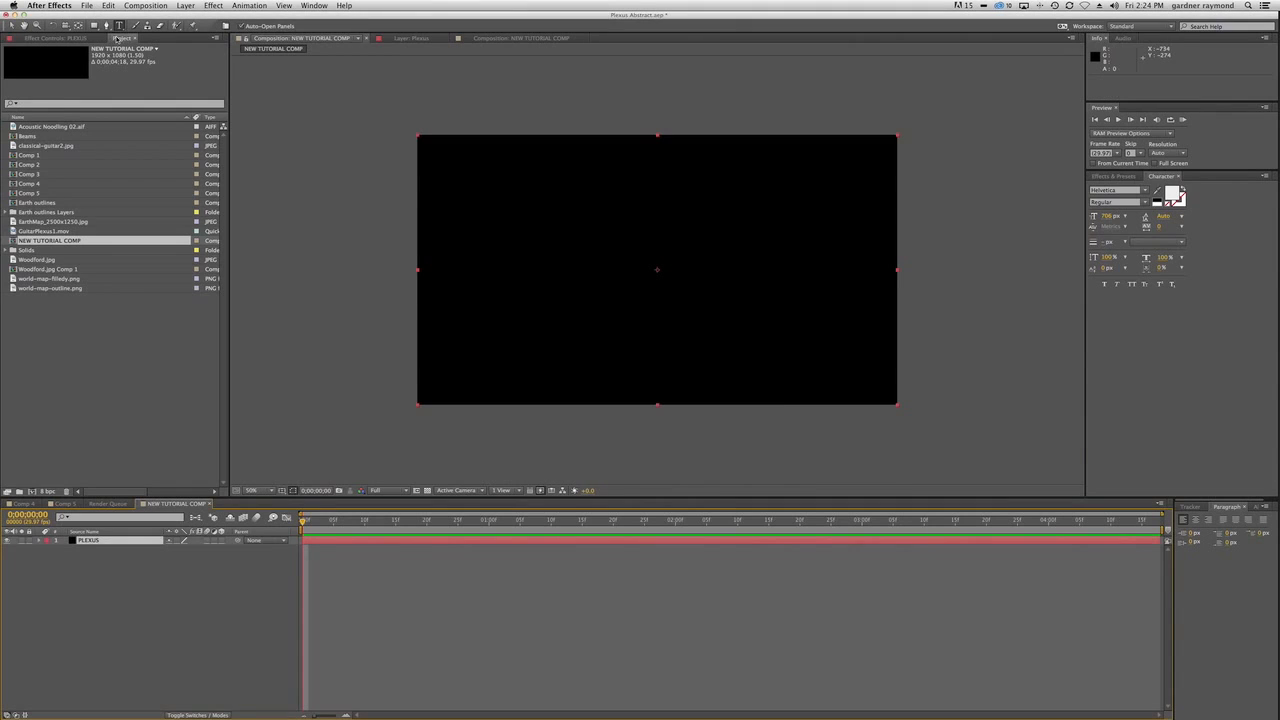
Draw a straight vertical two-point mask path on the PLEXUS solid, just left of centre, extending beyond the frame's upper and lower edges.
left_click(107, 25)
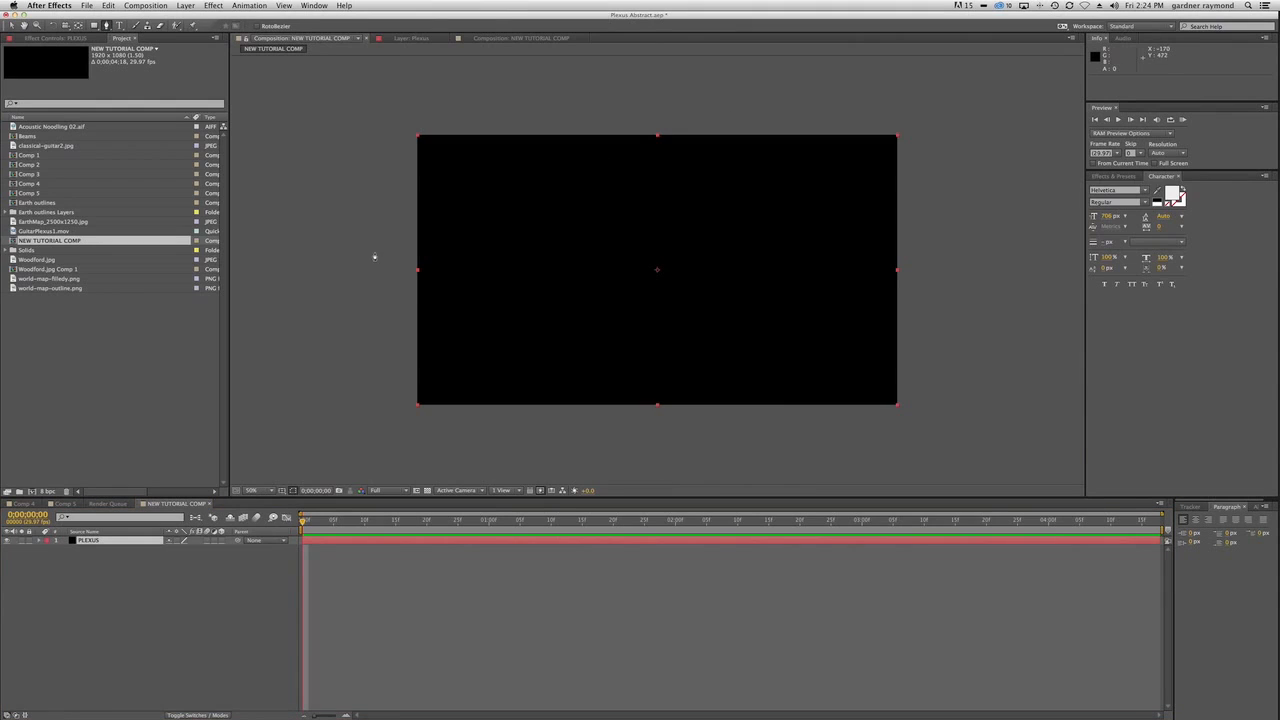
left_click(608, 67)
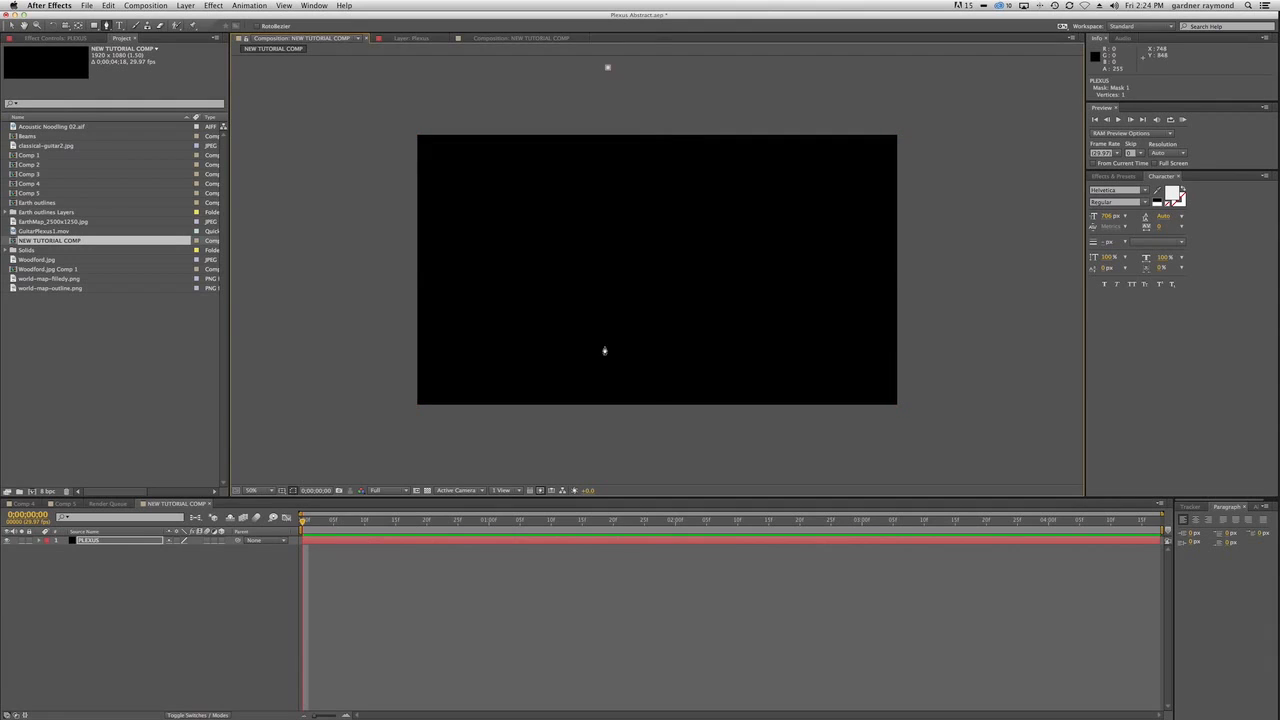
left_click(608, 439)
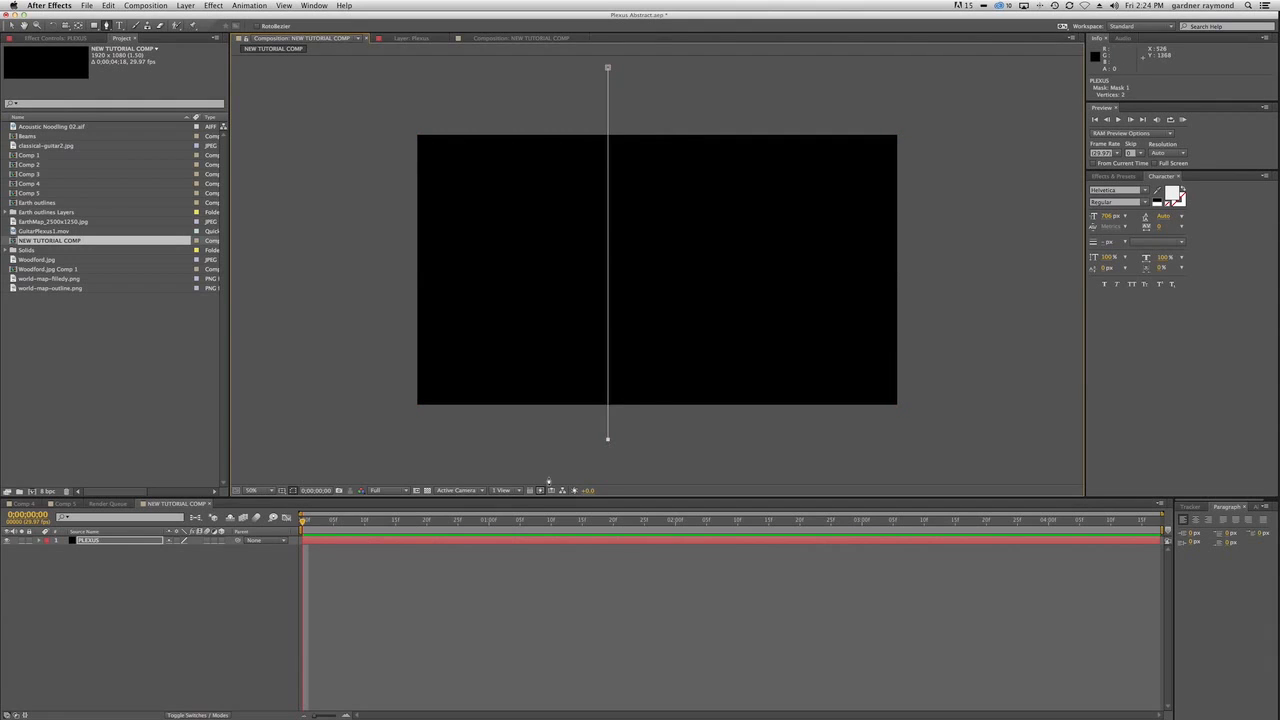
Reveal the PLEXUS layer's mask and duplicate Mask 1 until there are six masks.
left_click(140, 656)
left_click(88, 540)
key("m")
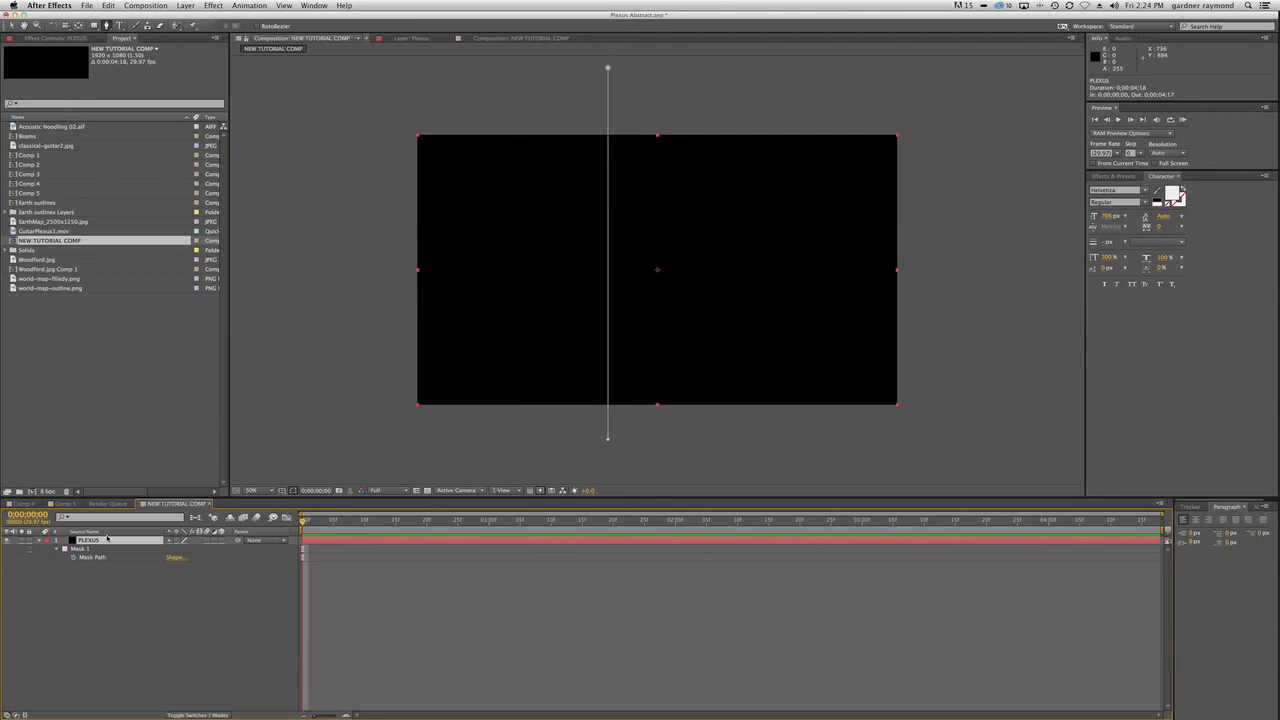
left_click(84, 549)
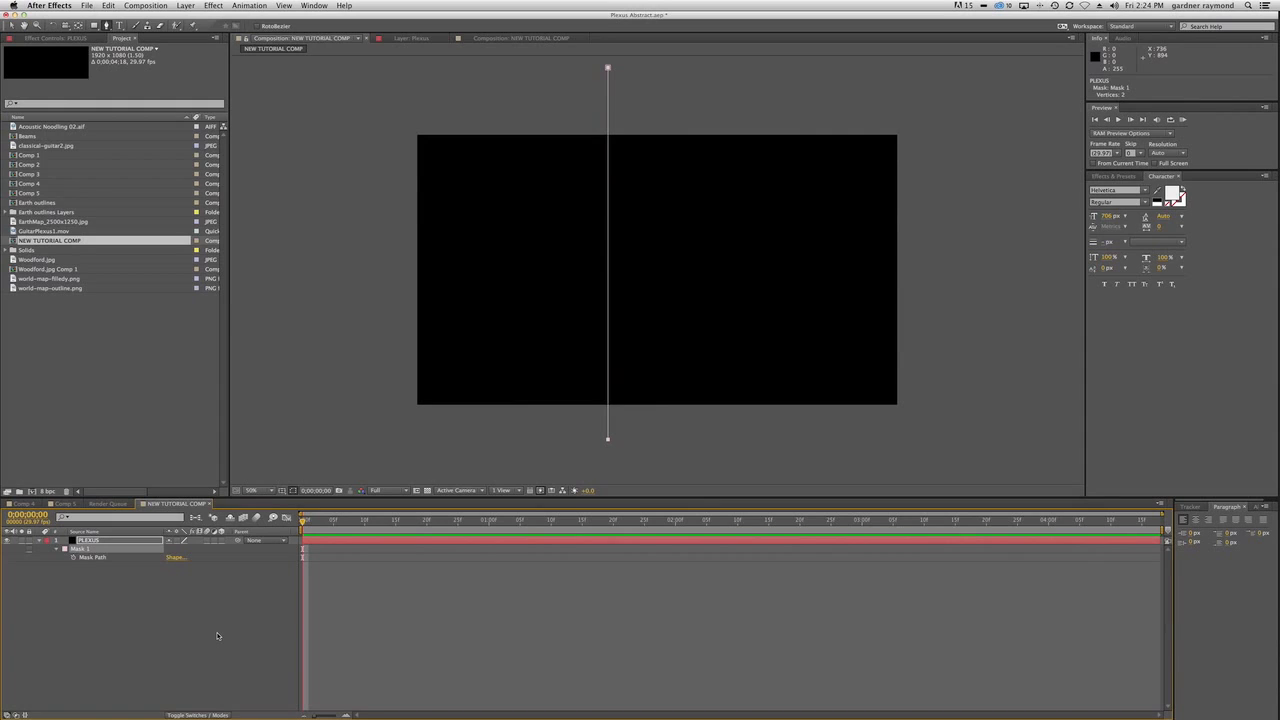
key("super+d")
key("super+d")
key("super+d")
key("super+d")
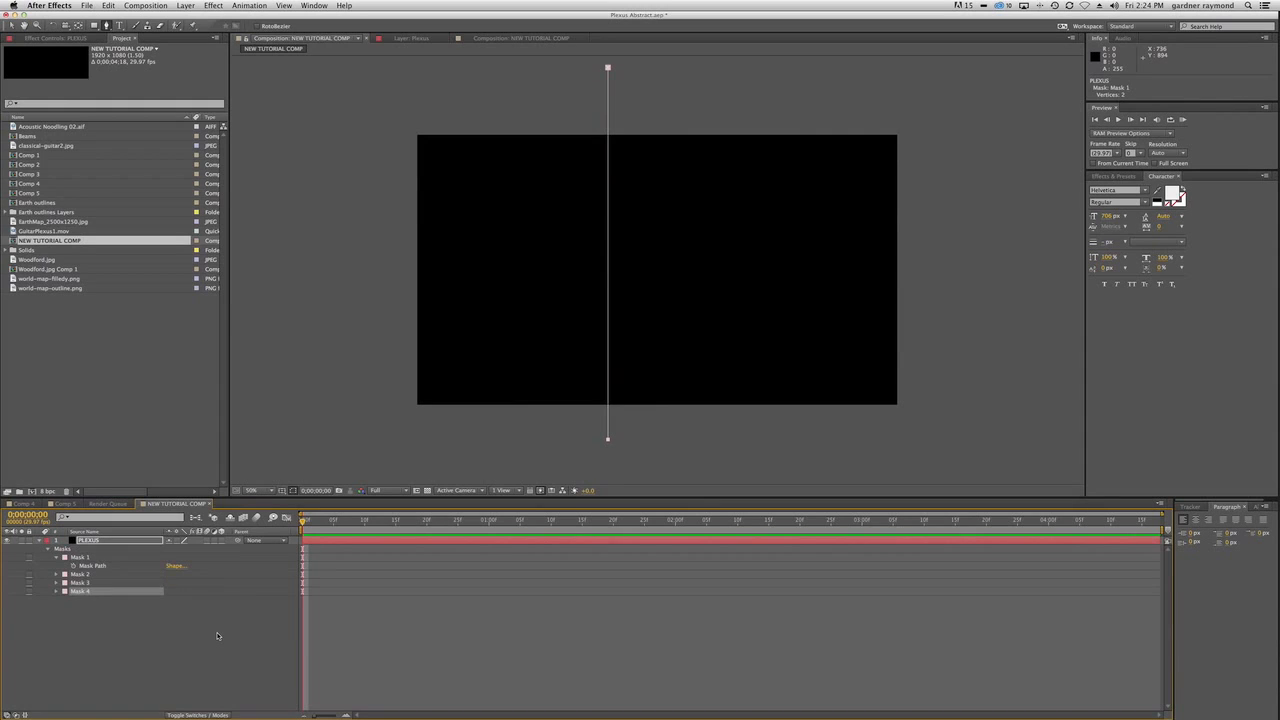
key("super+d")
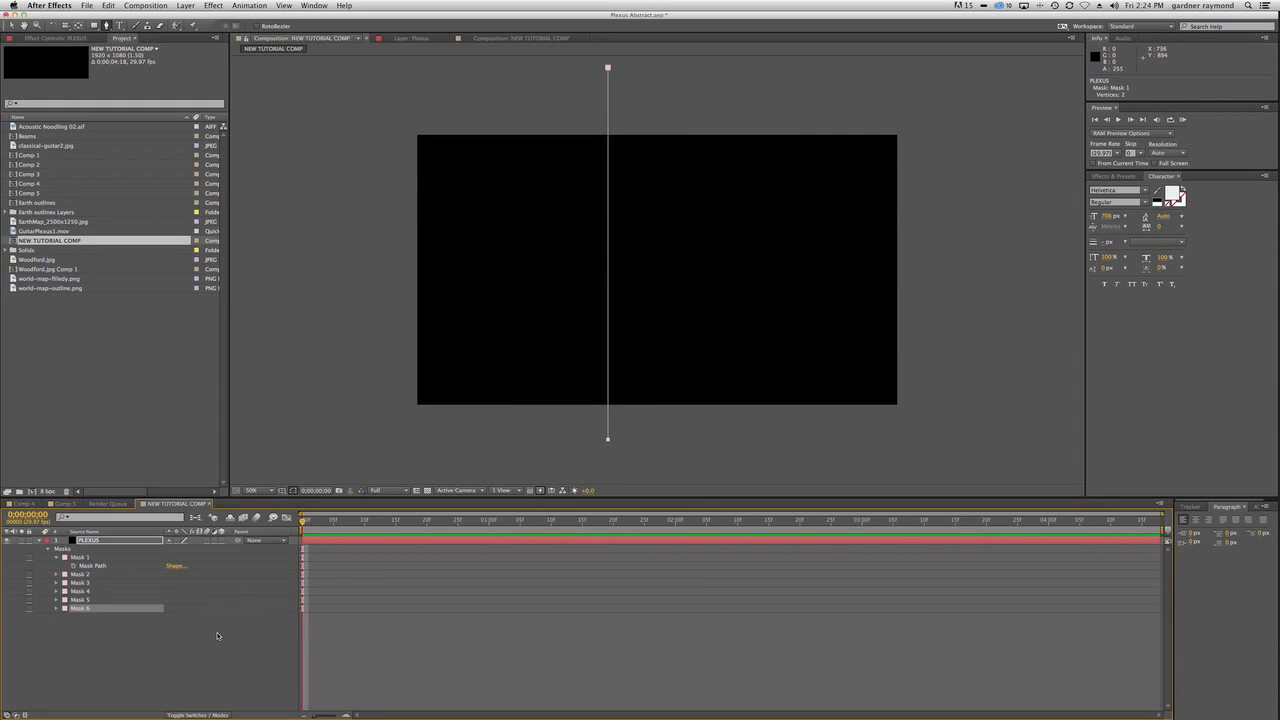
Colour-code the duplicate masks: Mask 2 red, Mask 3 blue, Mask 4 green, Mask 5 orange and Mask 6 yellow.
left_click(64, 576)
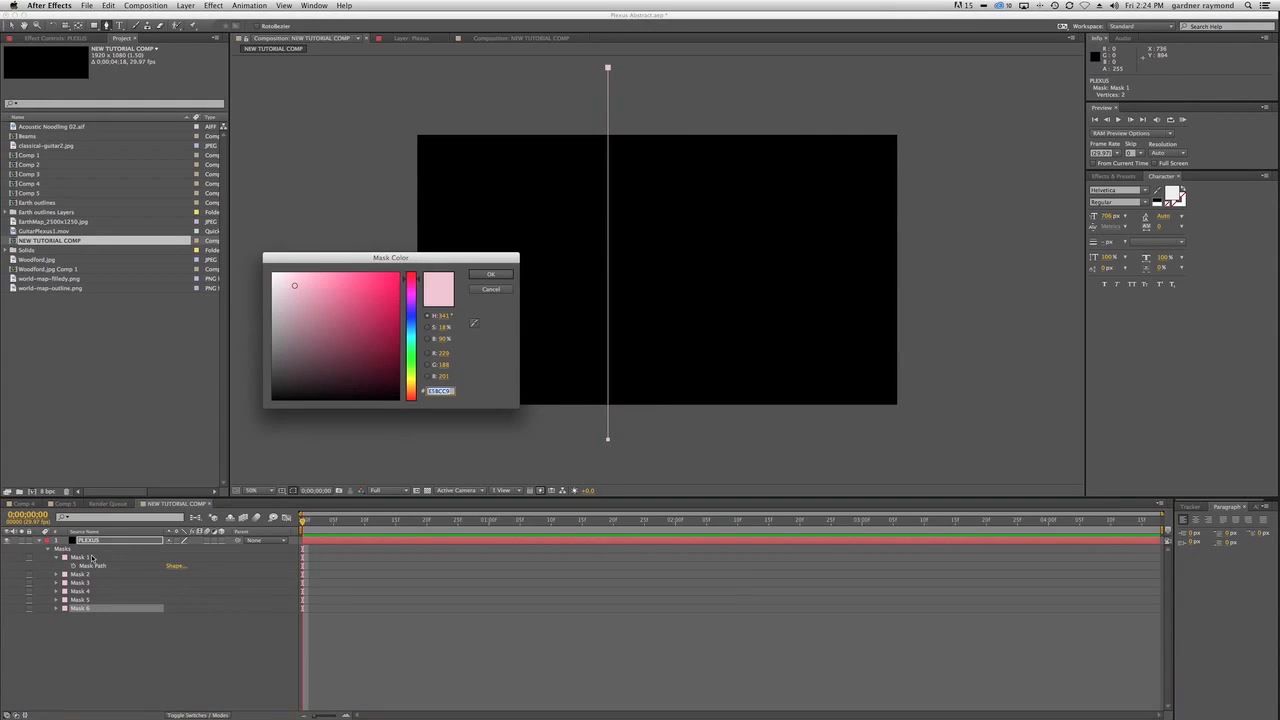
left_click(381, 279)
left_click(500, 274)
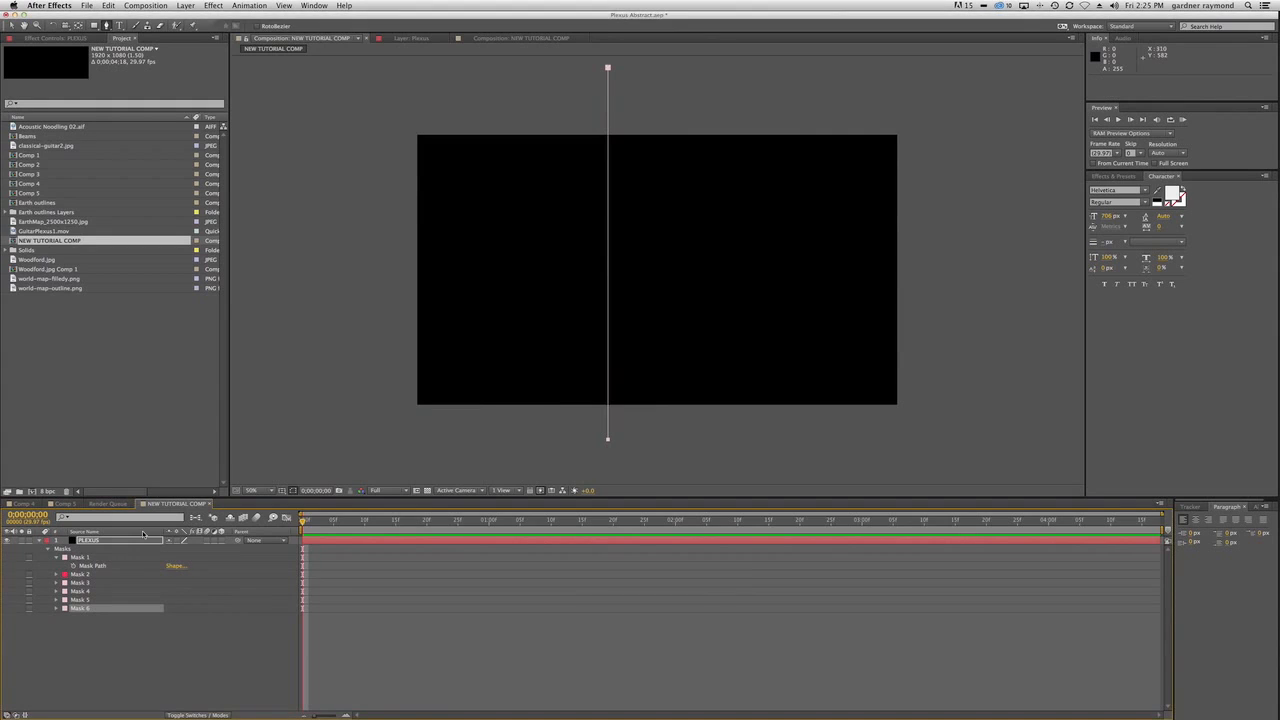
left_click(64, 582)
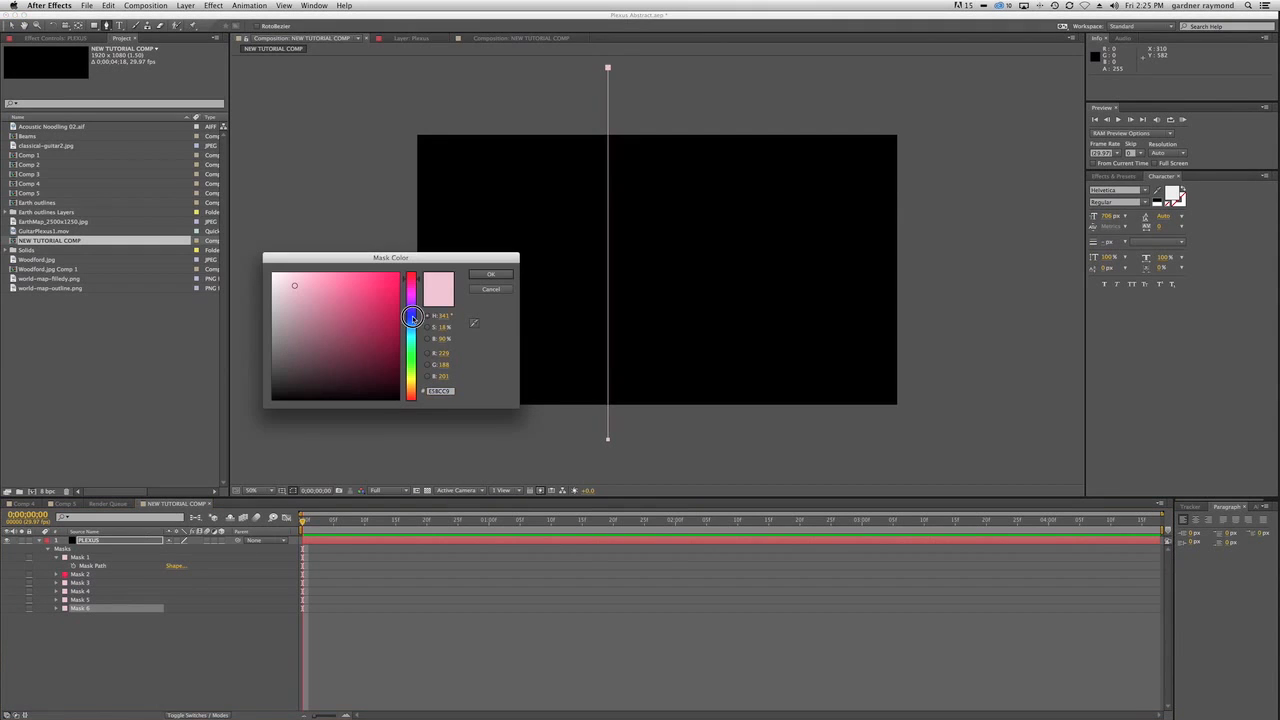
left_click(410, 315)
left_click(395, 294)
left_click(487, 276)
left_click(63, 540)
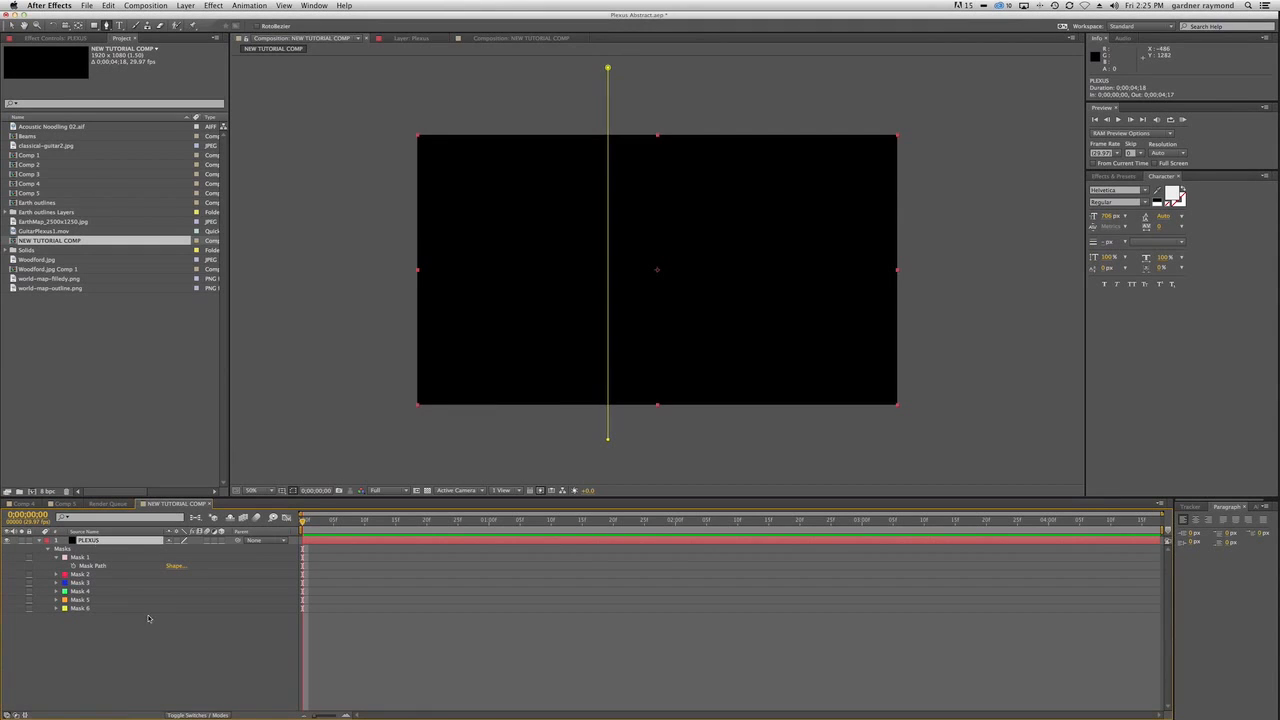
Shift the whole Mask 2 line horizontally a short distance to the right of the stacked original lines.
key("v")
left_click(80, 574)
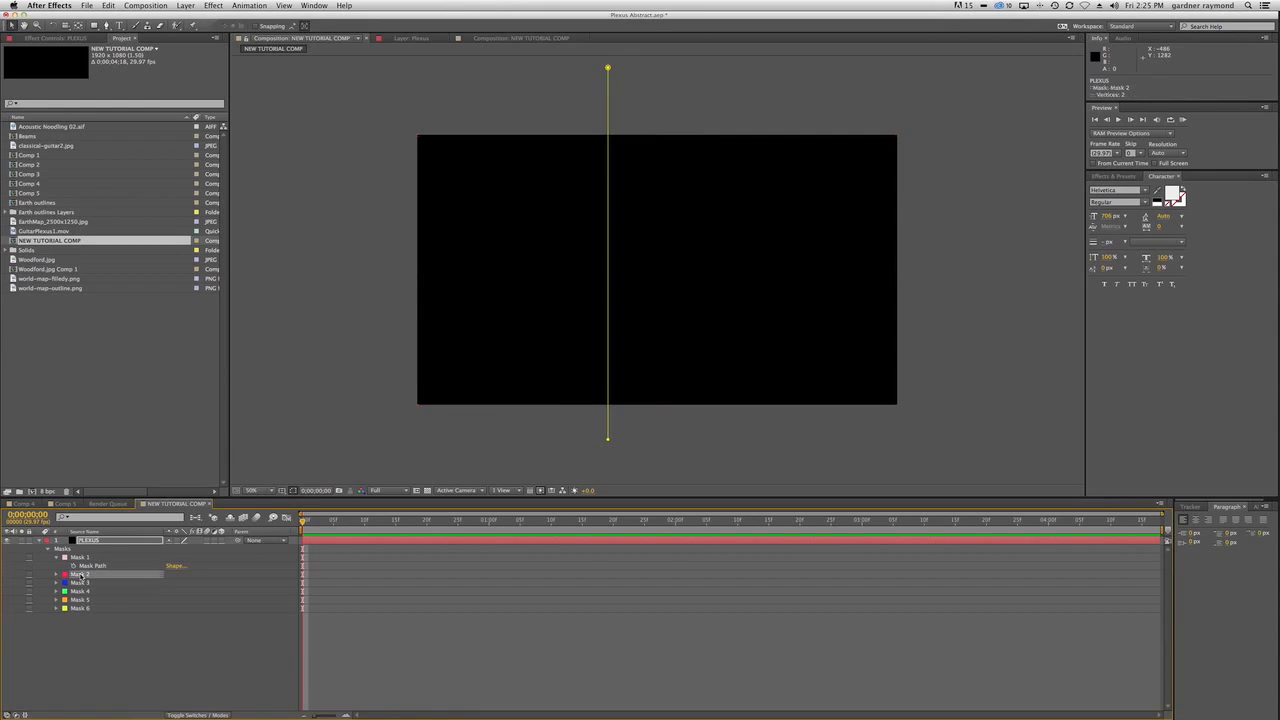
double_click(608, 440)
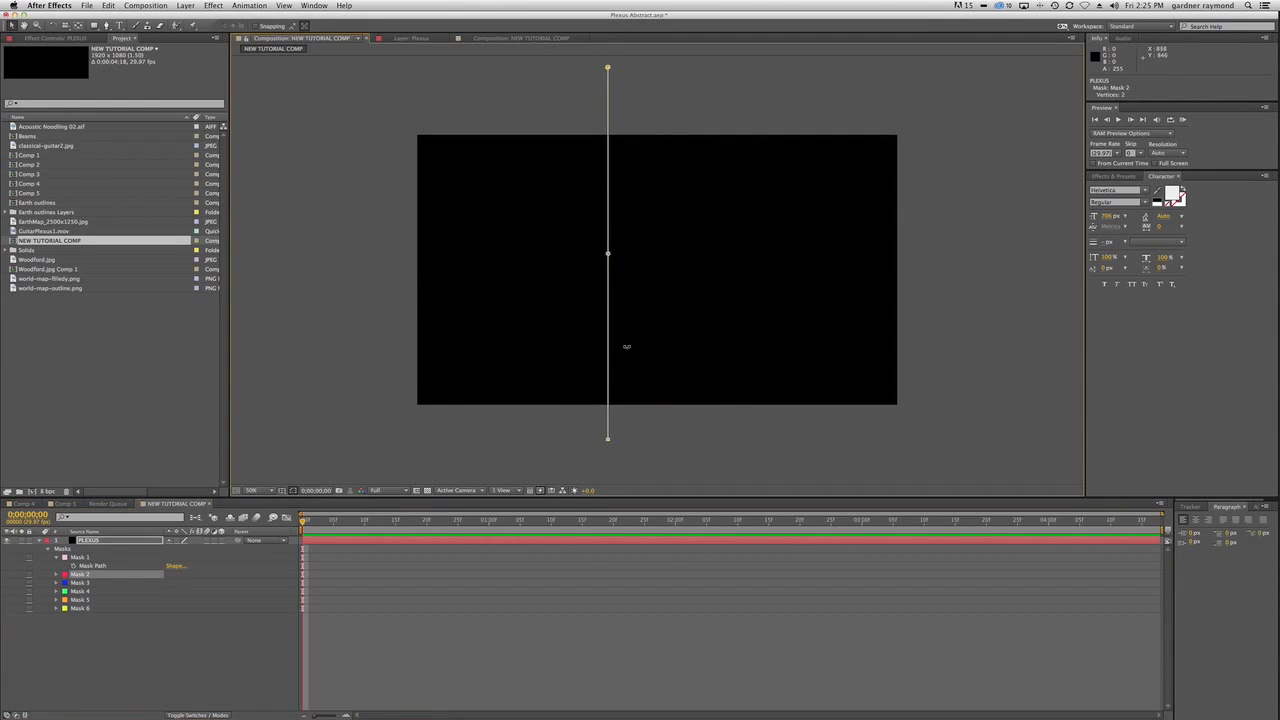
left_click_drag(613, 349, 614, 349)
key("Right")
key("Right")
key("Right")
key("Right")
key("Right")
key("Right")
key("Right")
key("Right")
key("Right")
key("Right")
key("Right")
key("Right")
key("Right")
key("Right")
key("Right")
key("Right")
key("Right")
key("Right")
key("Right")
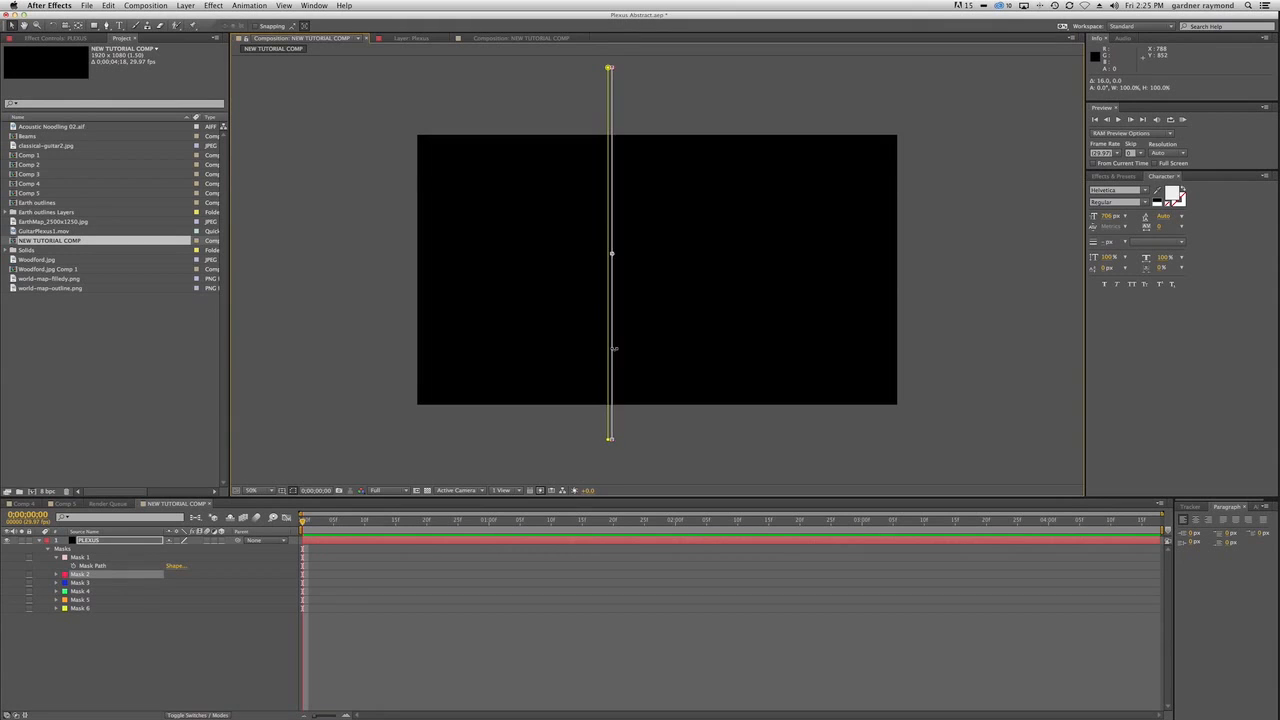
key("Right")
key("Right")
key("Right")
key("Right")
key("Right")
key("Right")
key("Right")
key("Right")
key("Right")
key("Right")
key("Right")
key("Right")
key("Right")
key("Right")
key("Right")
key("Right")
key("Right")
key("Right")
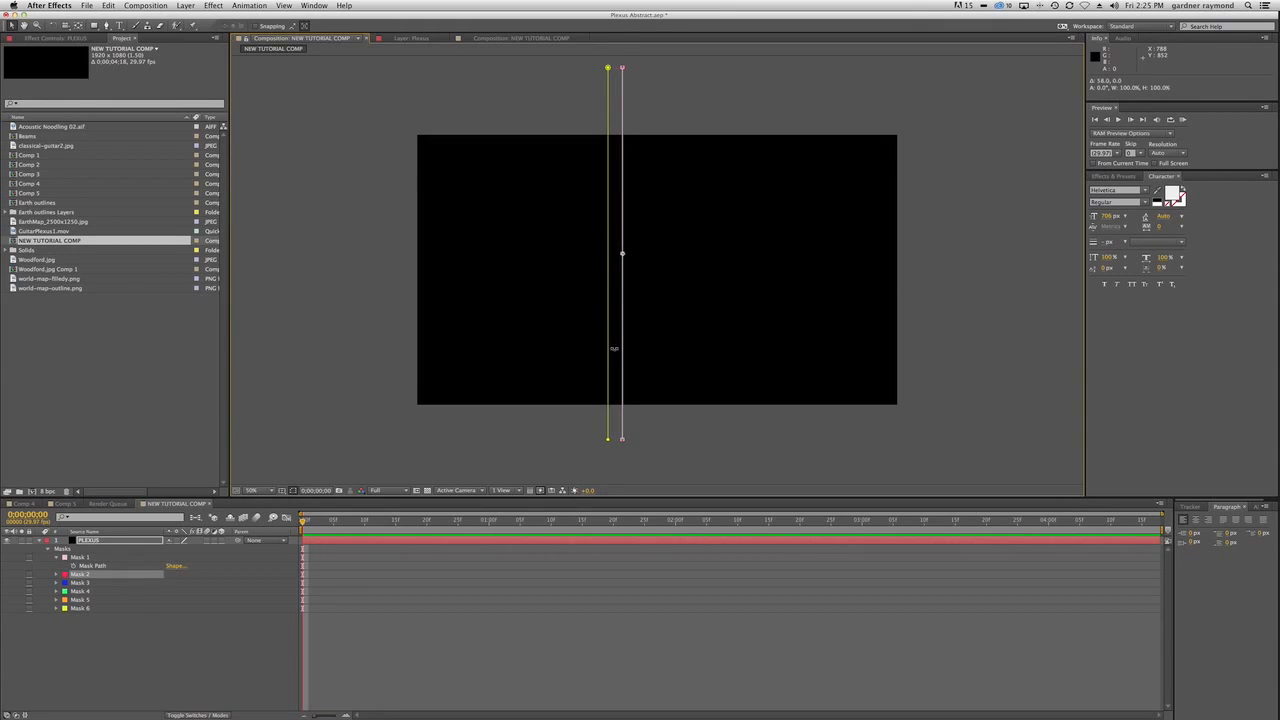
Move the whole Mask 3 line 122 px horizontally to the right, spacing it evenly beyond Mask 2.
left_click(80, 585)
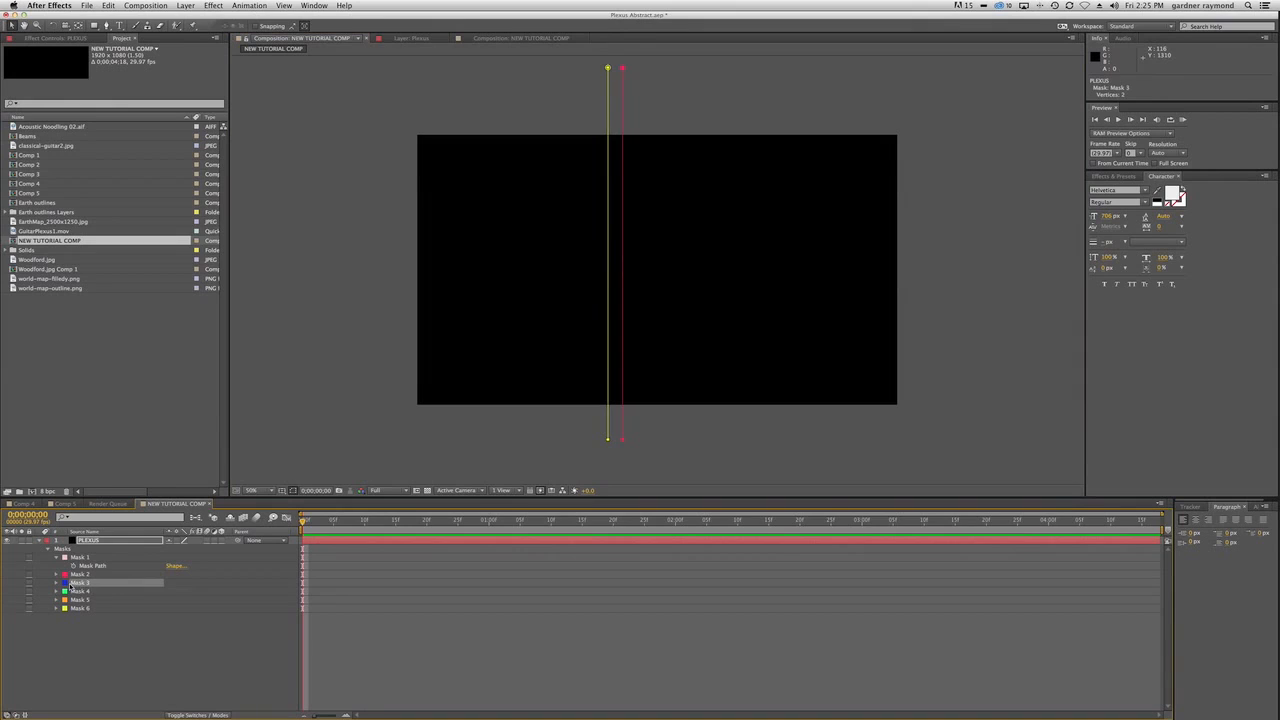
double_click(78, 588)
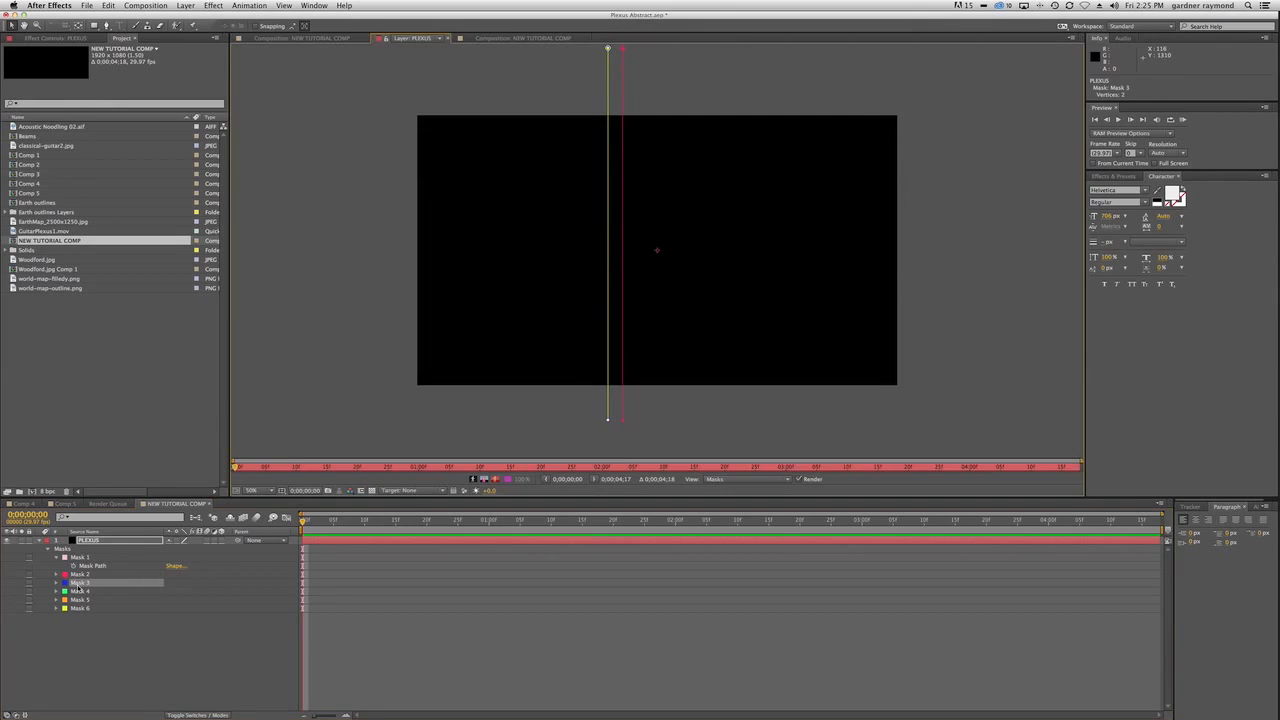
left_click(300, 38)
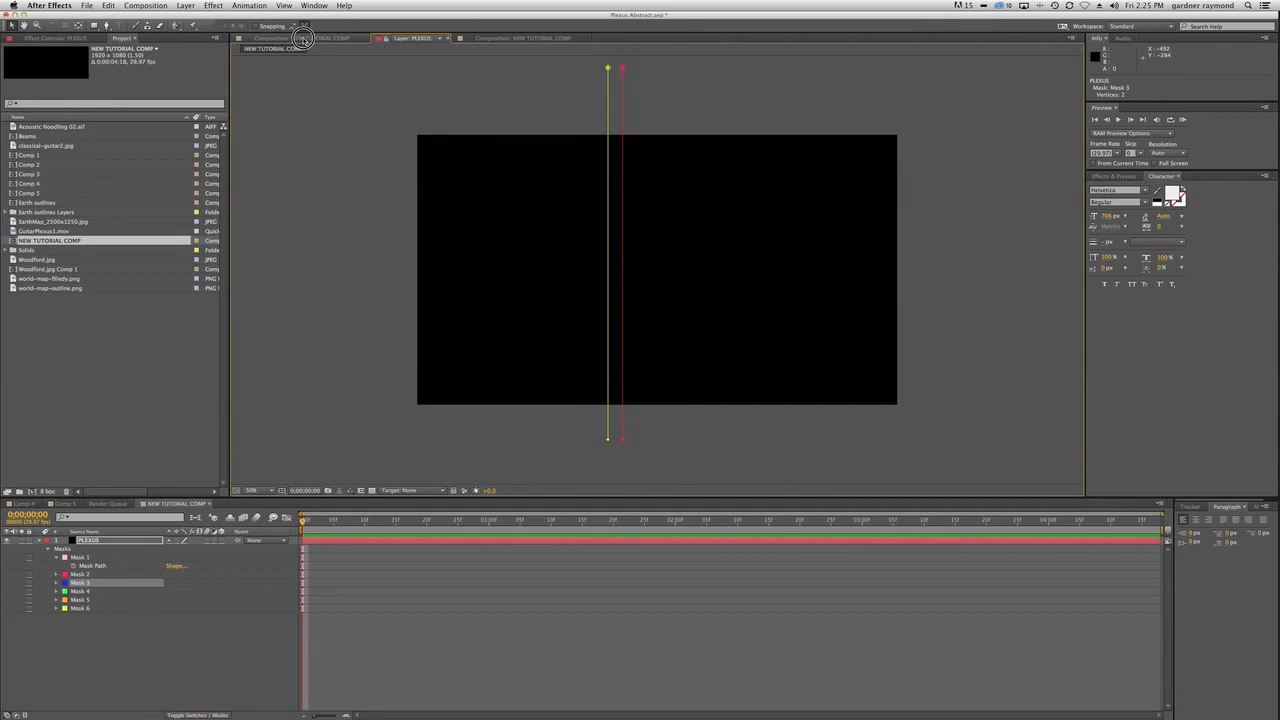
left_click(608, 440)
left_click(607, 430)
left_click_drag(607, 430, 638, 432)
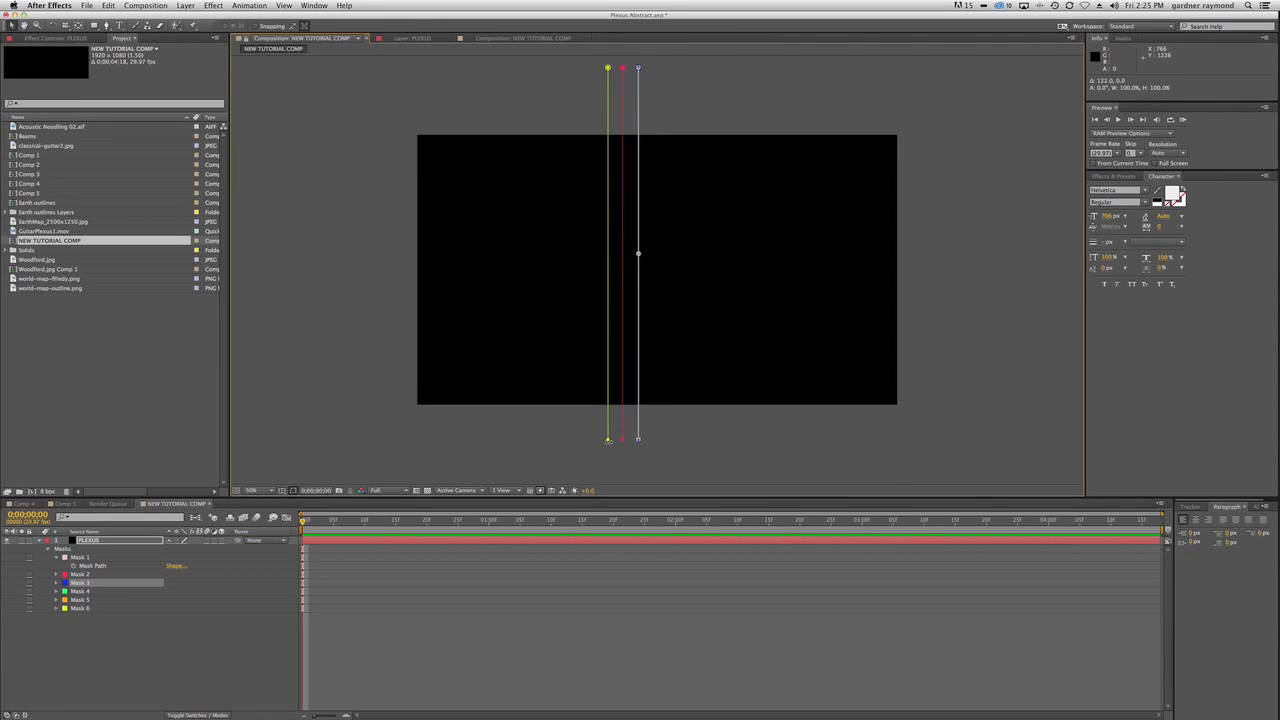
Move the whole Mask 4 line 184 px horizontally to the right, spacing it evenly beyond Mask 3.
key("Return")
left_click(78, 591)
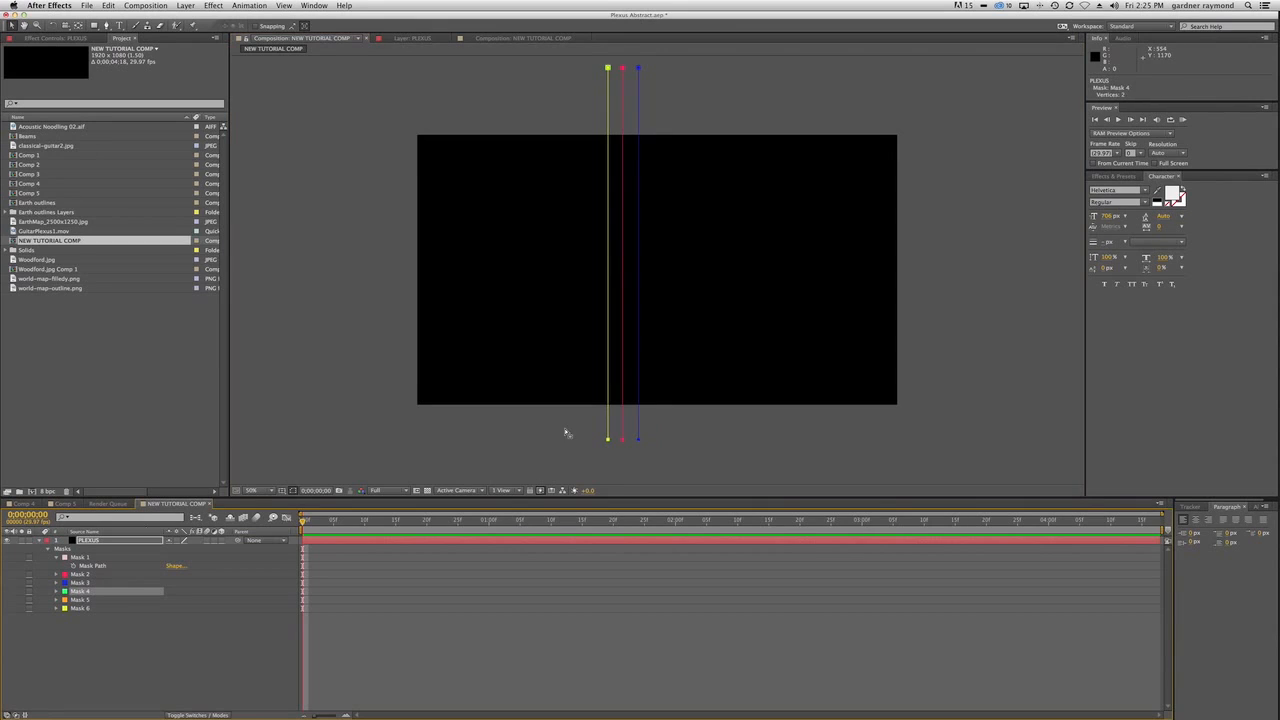
left_click(609, 441)
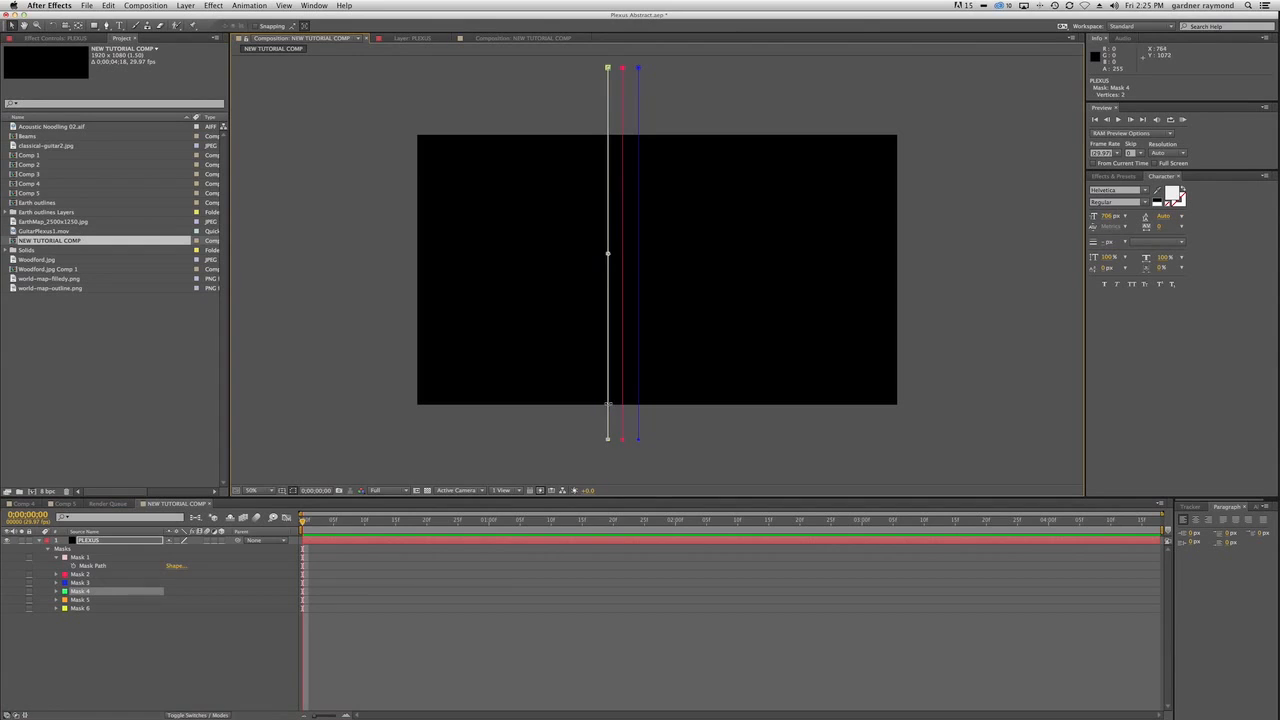
left_click_drag(609, 404, 653, 402)
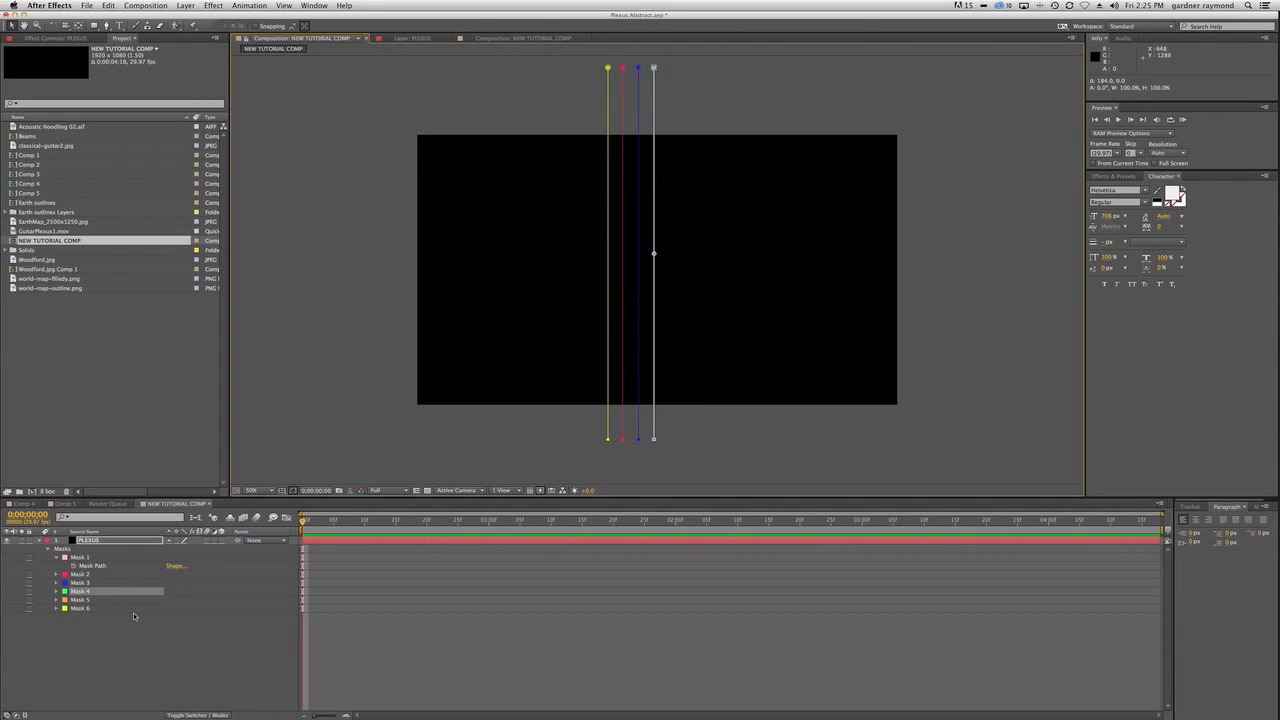
Move the whole Mask 5 line horizontally to the right, spacing it evenly beyond the green Mask 4 line.
left_click(75, 600)
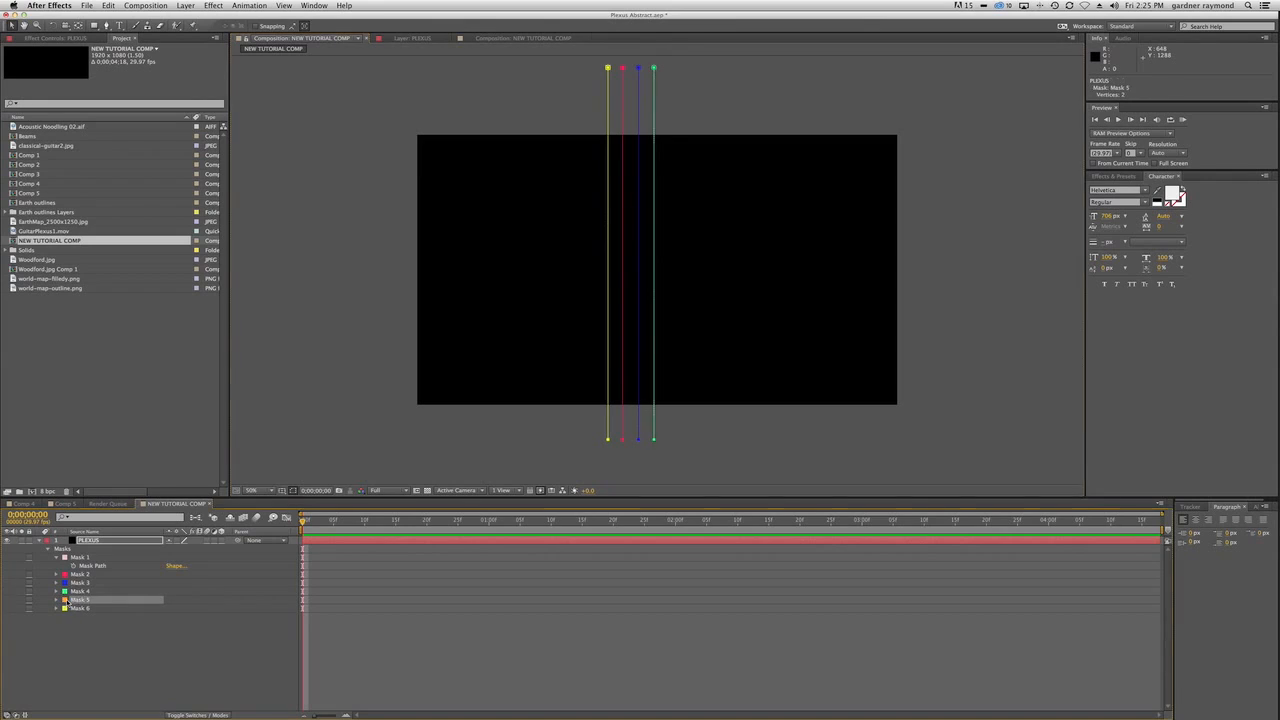
left_click(608, 440)
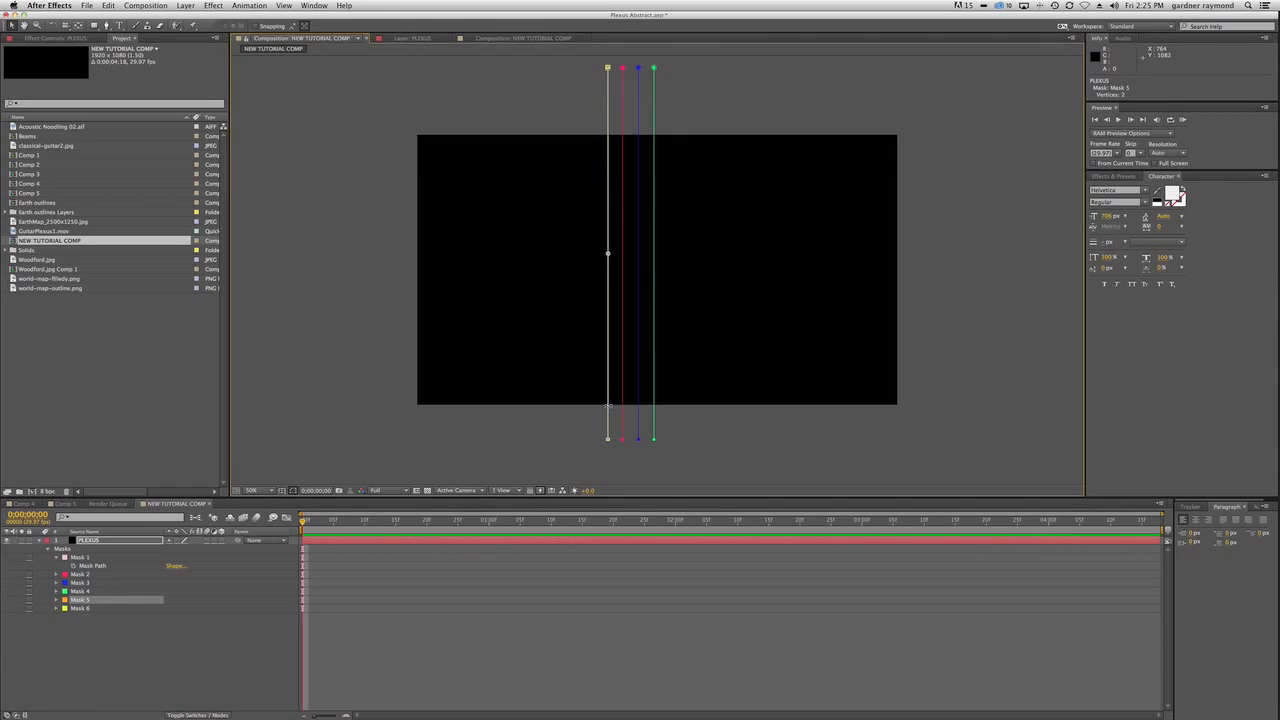
left_click_drag(608, 408, 670, 409)
Move the whole Mask 6 line horizontally to the right, spacing it evenly beyond Mask 5, and deselect it.
left_click(76, 615)
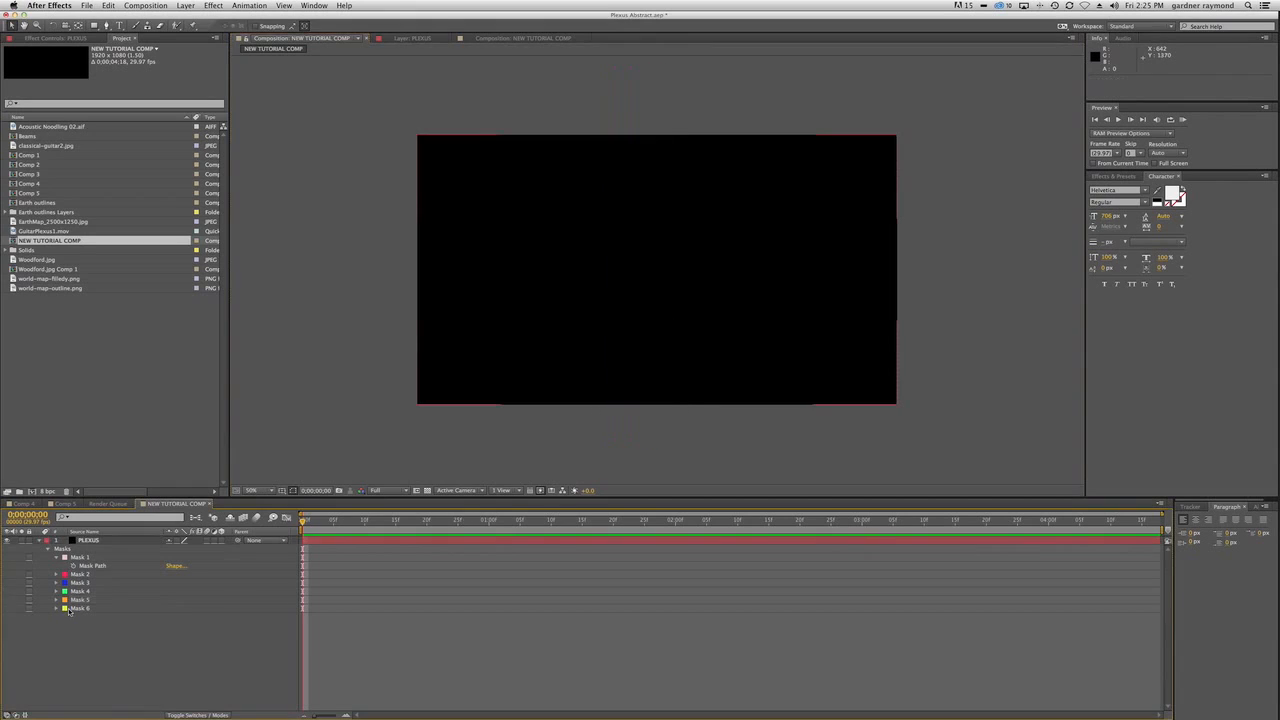
left_click(80, 609)
left_click(607, 439)
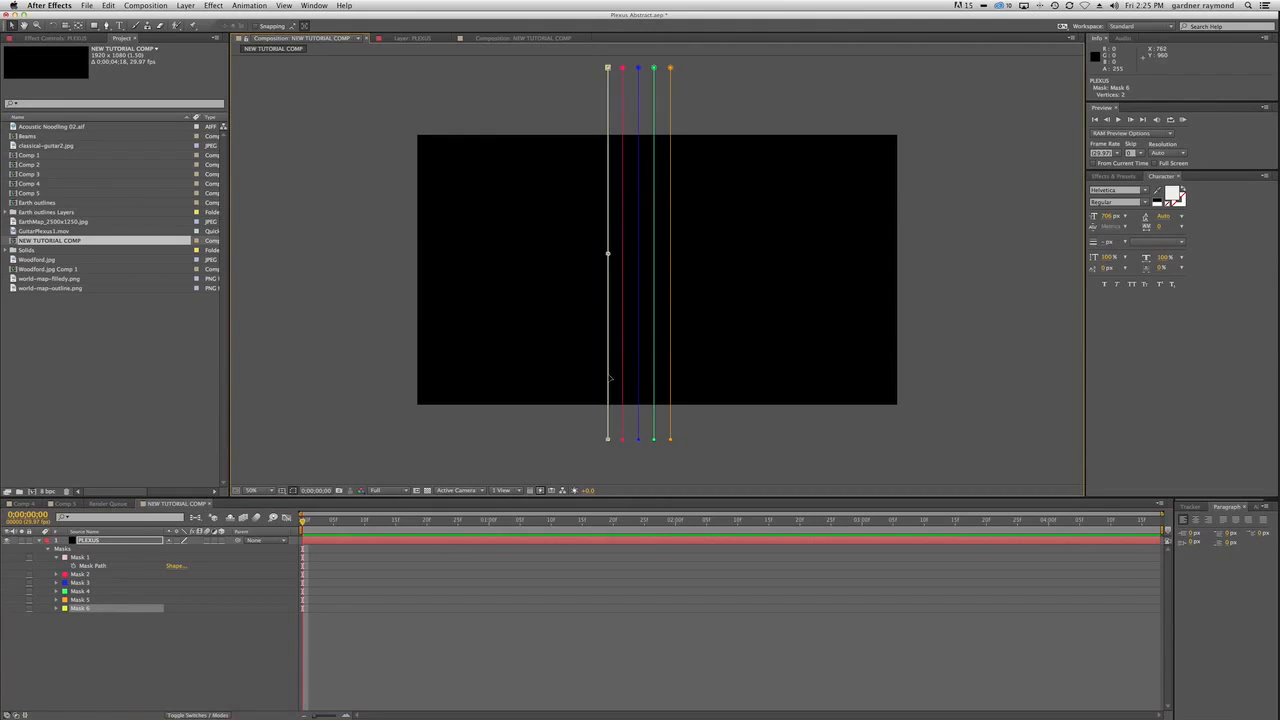
left_click_drag(610, 378, 686, 375)
left_click(175, 671)
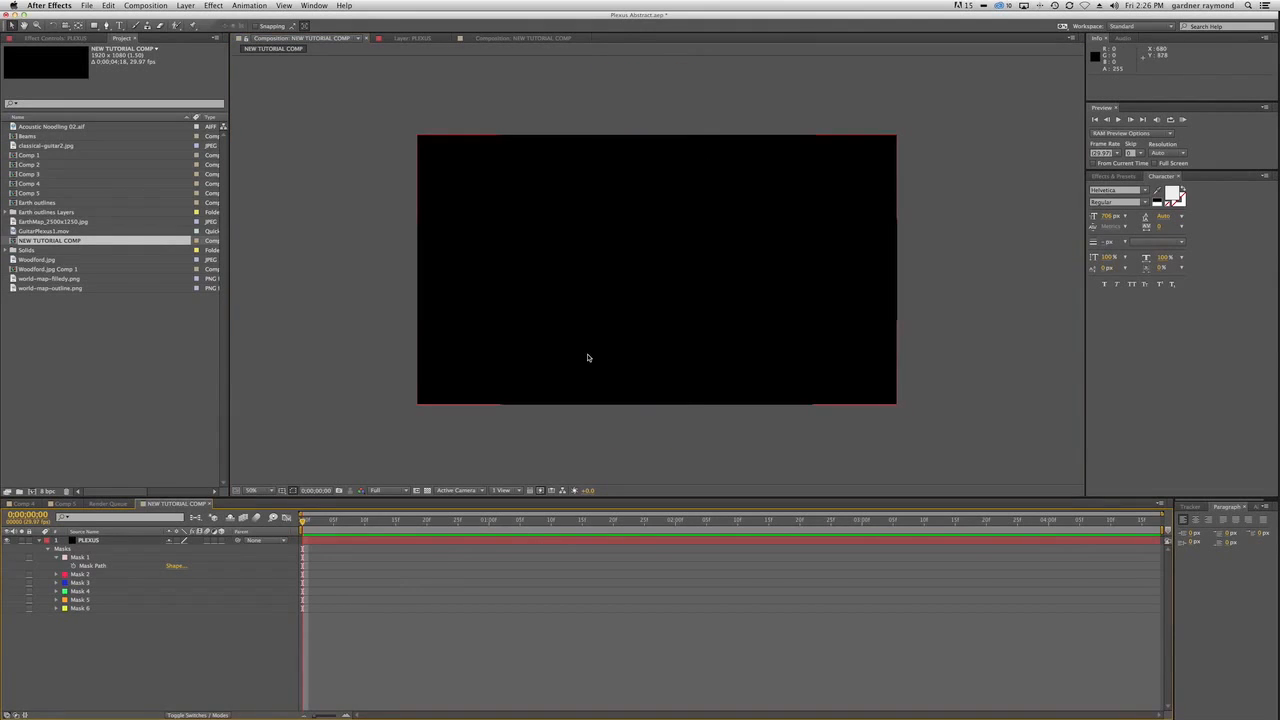
Collapse the PLEXUS layer and add classical-guitar2.jpg to the composition as a layer above it.
left_click(85, 541)
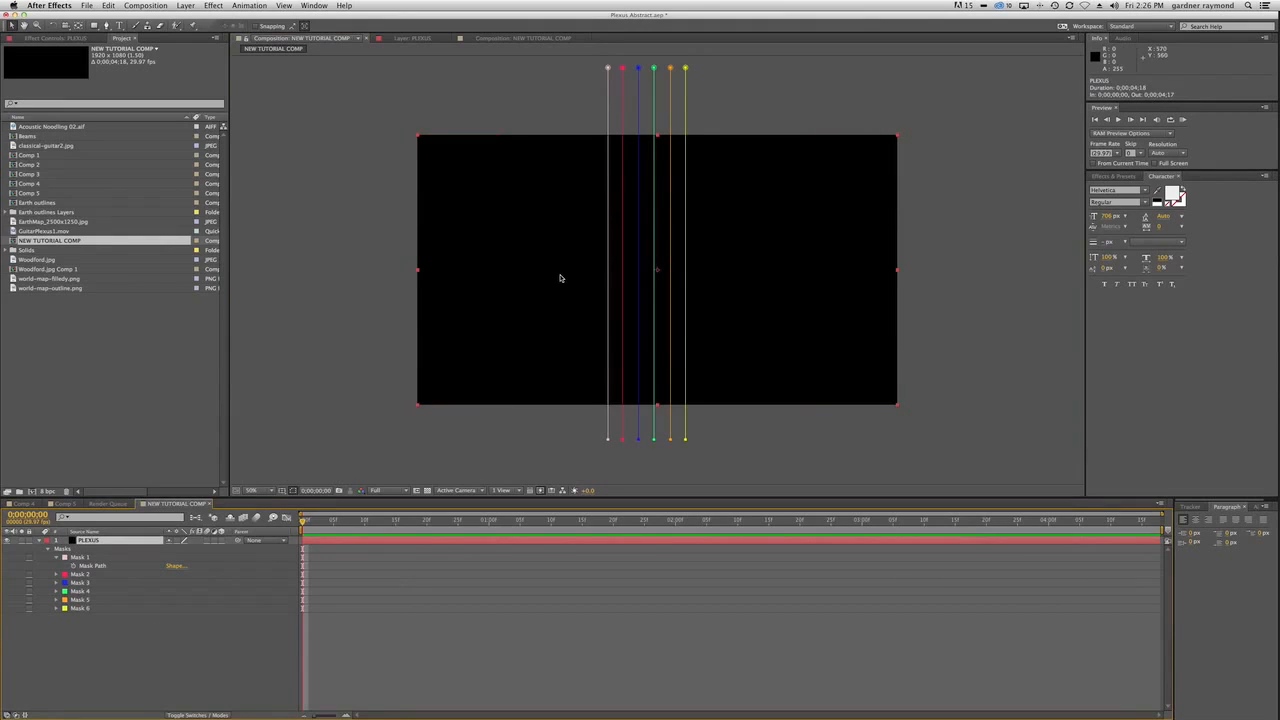
left_click(40, 541)
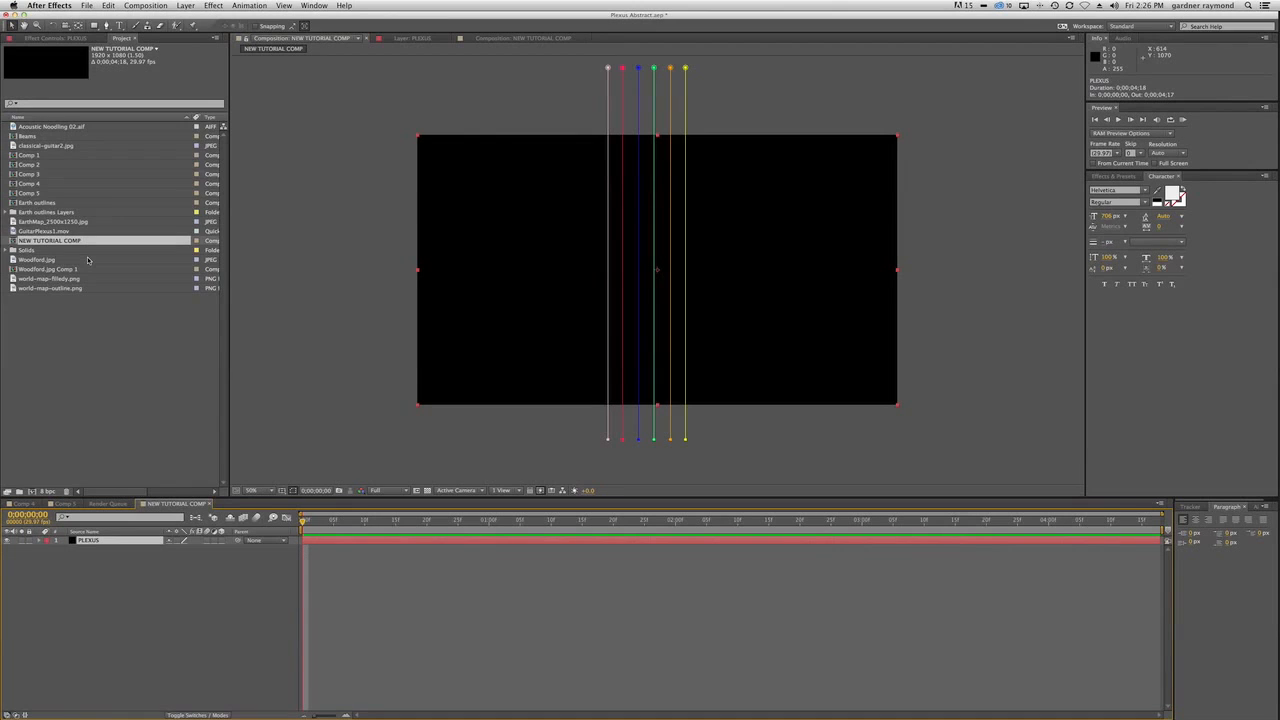
left_click(44, 147)
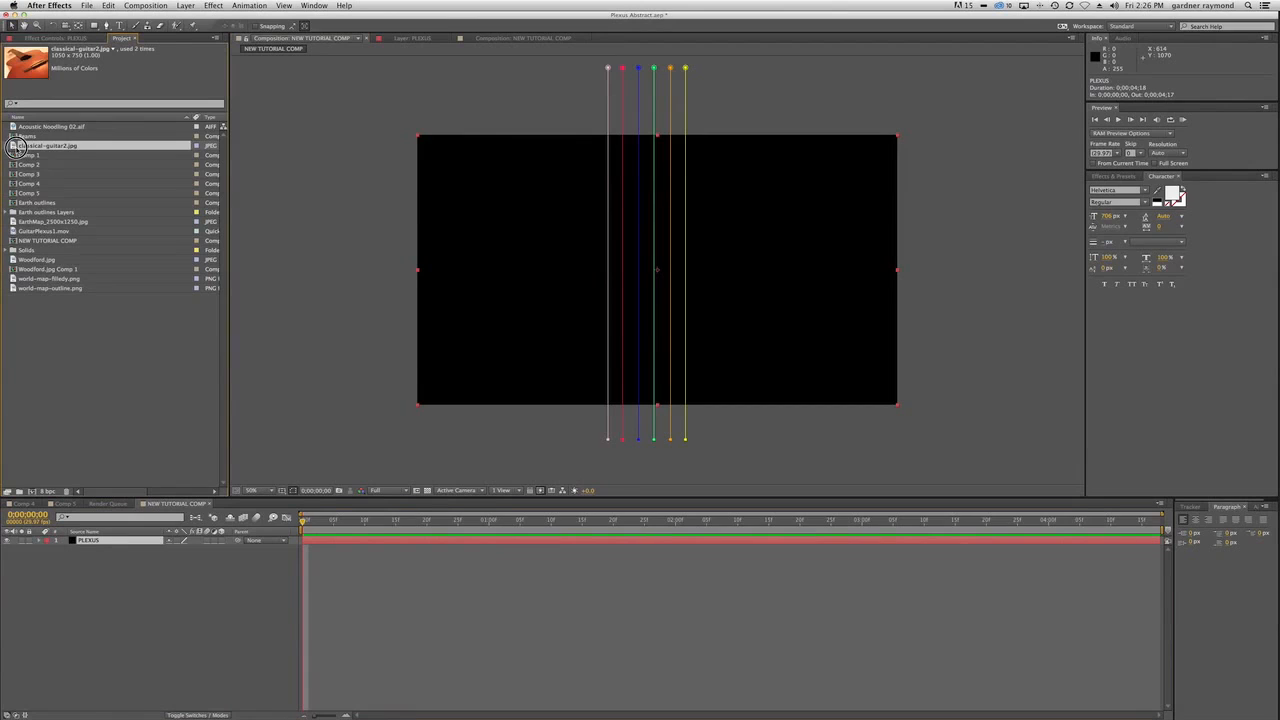
left_click_drag(13, 147, 154, 532)
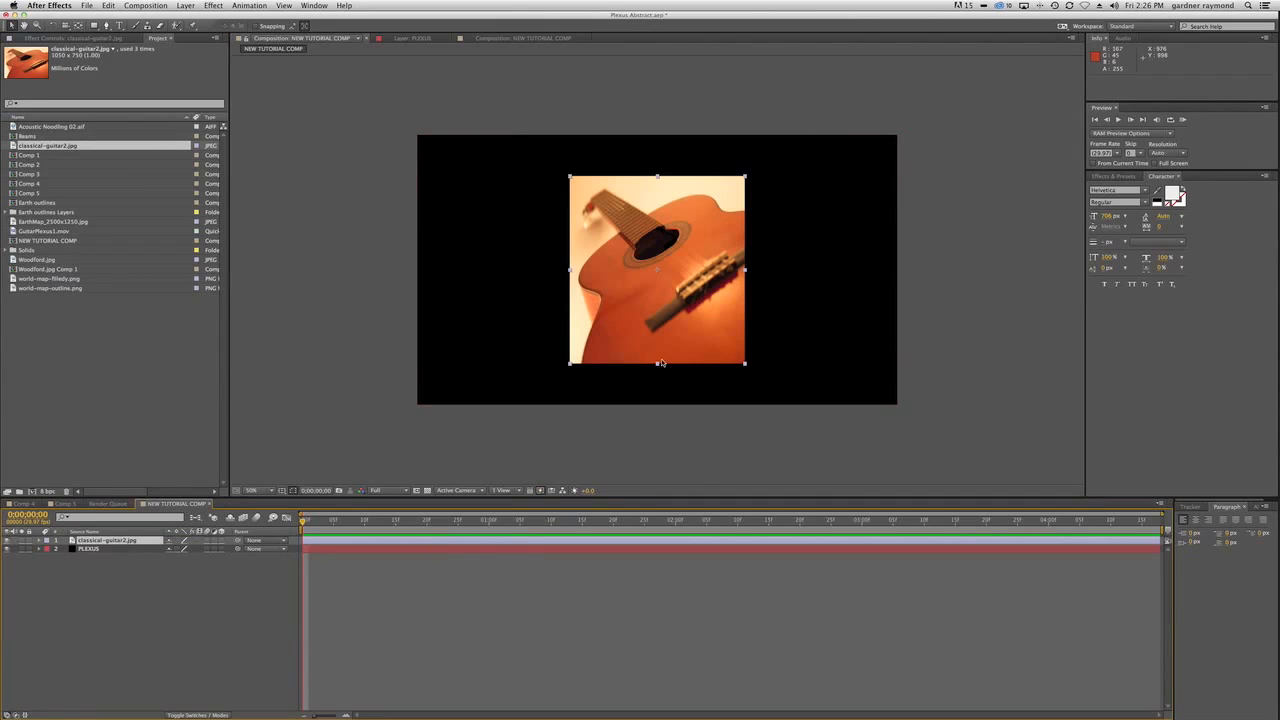
Scale the guitar image to 146% in height and stretch its width to about 207.7%.
key("s")
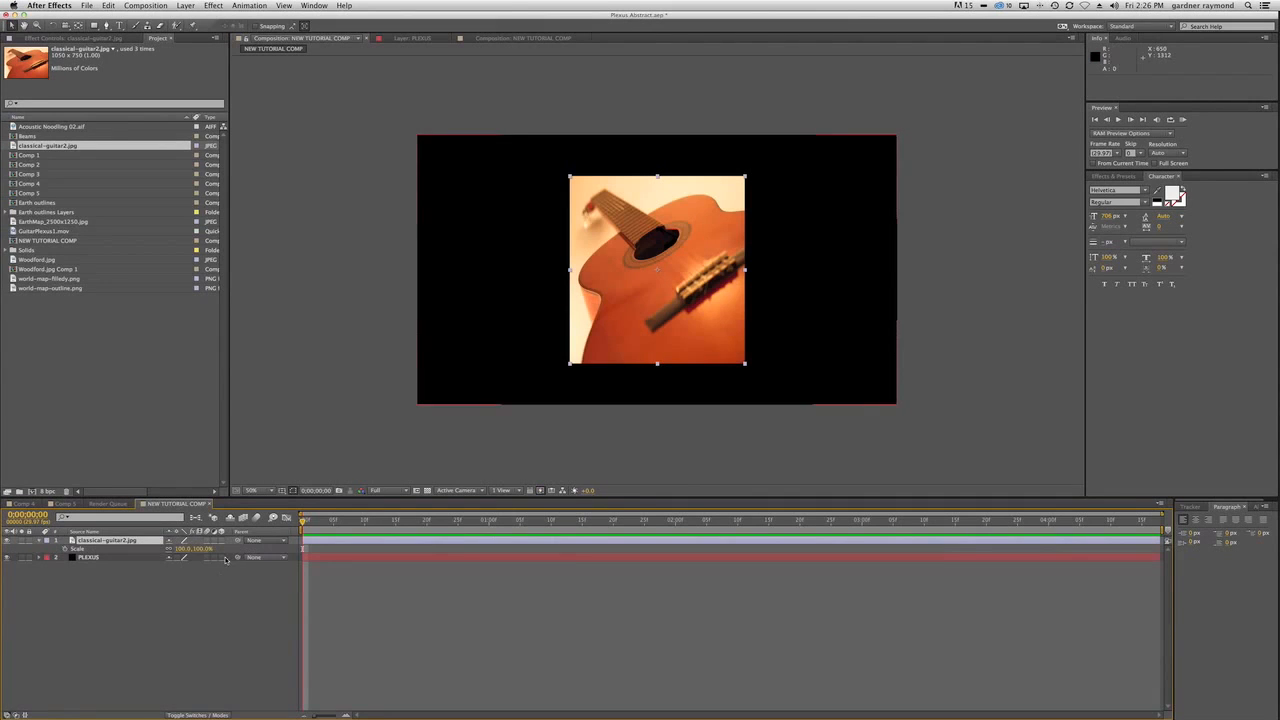
mouse_move(205, 549)
left_mouse_down()
mouse_move(242, 550)
mouse_move(223, 550)
left_mouse_up()
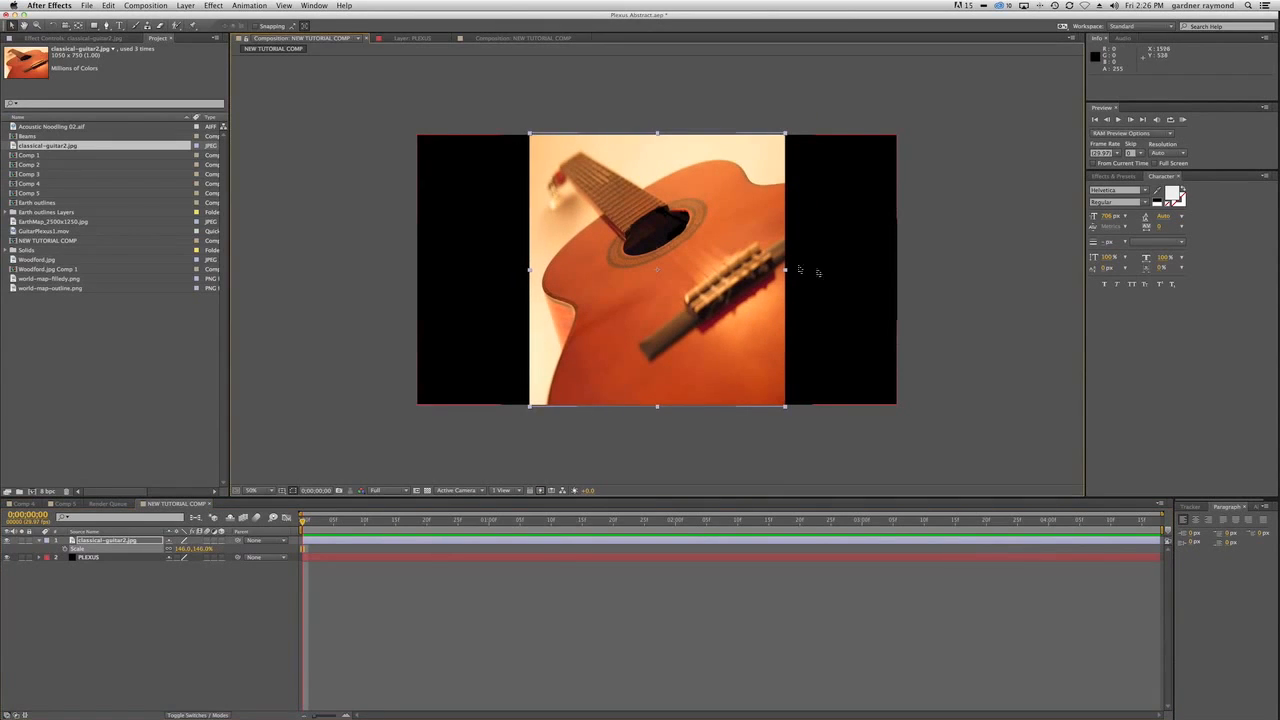
left_click_drag(785, 269, 839, 269)
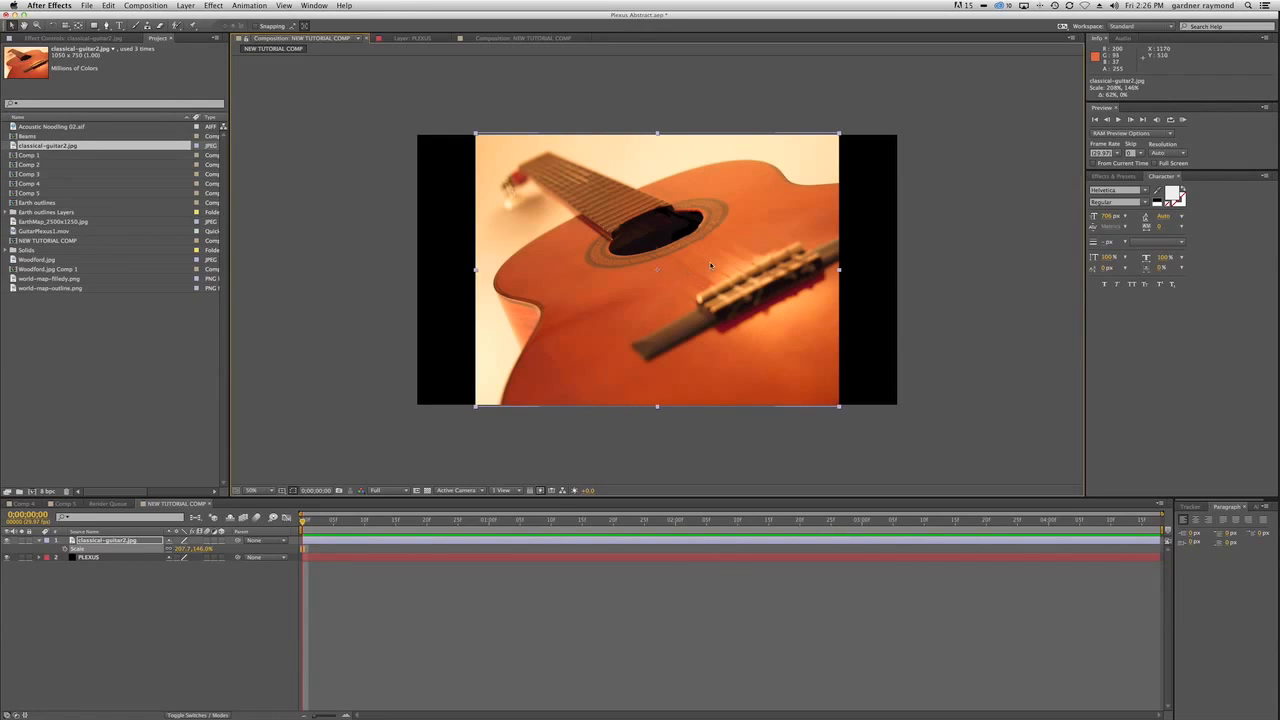
Compare the guitar image's framing with the finished string effect in Comp 5, and return to NEW TUTORIAL COMP.
scroll(531, 242, "down", 4)
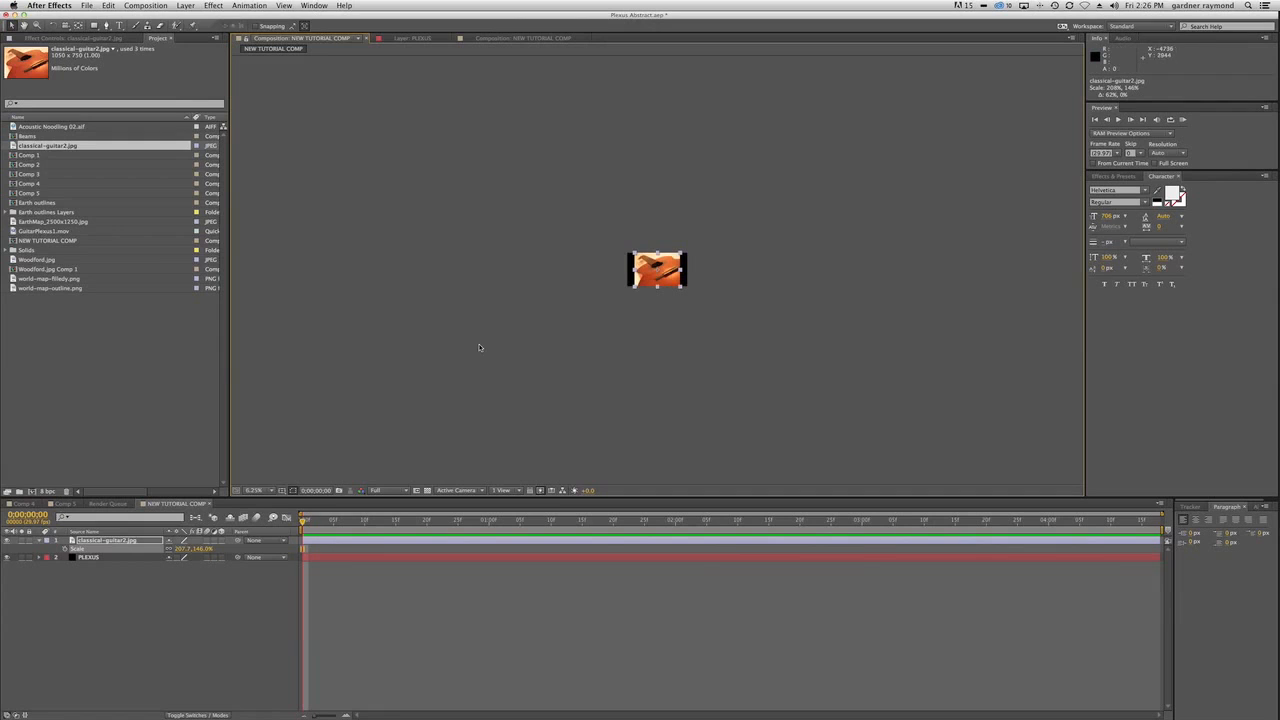
scroll(480, 348, "up", 4)
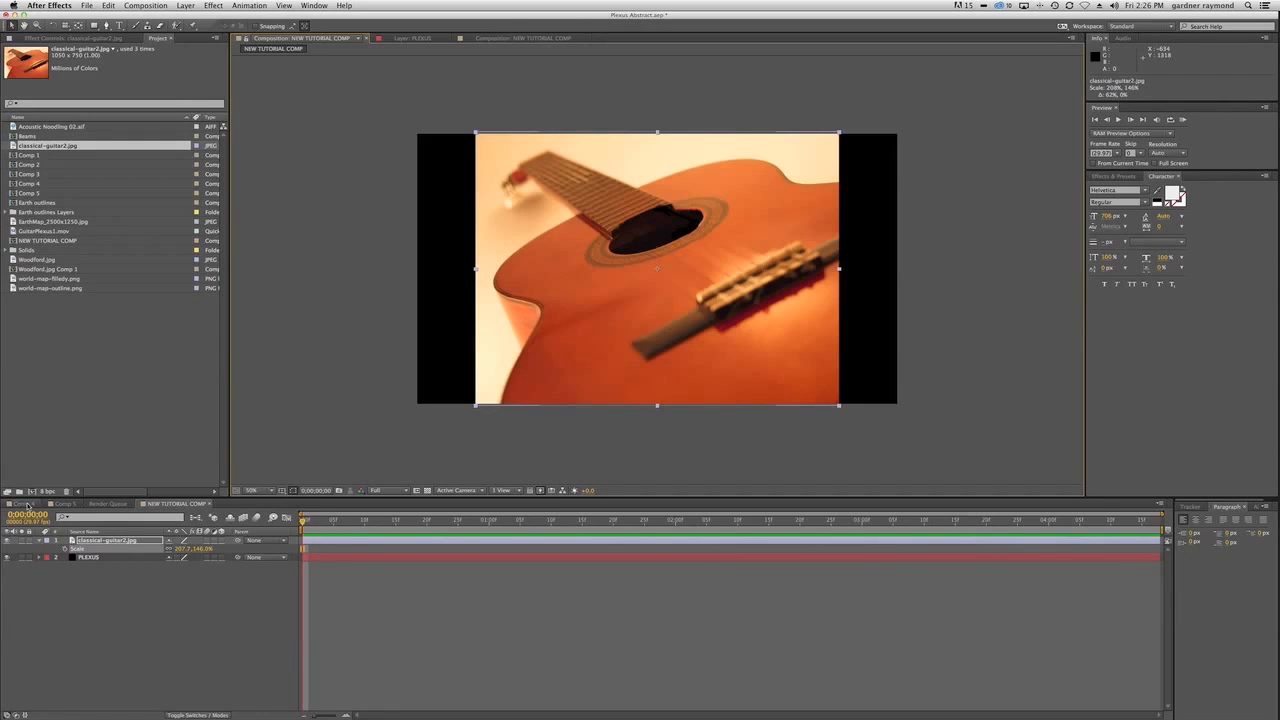
left_click(24, 504)
left_click(65, 505)
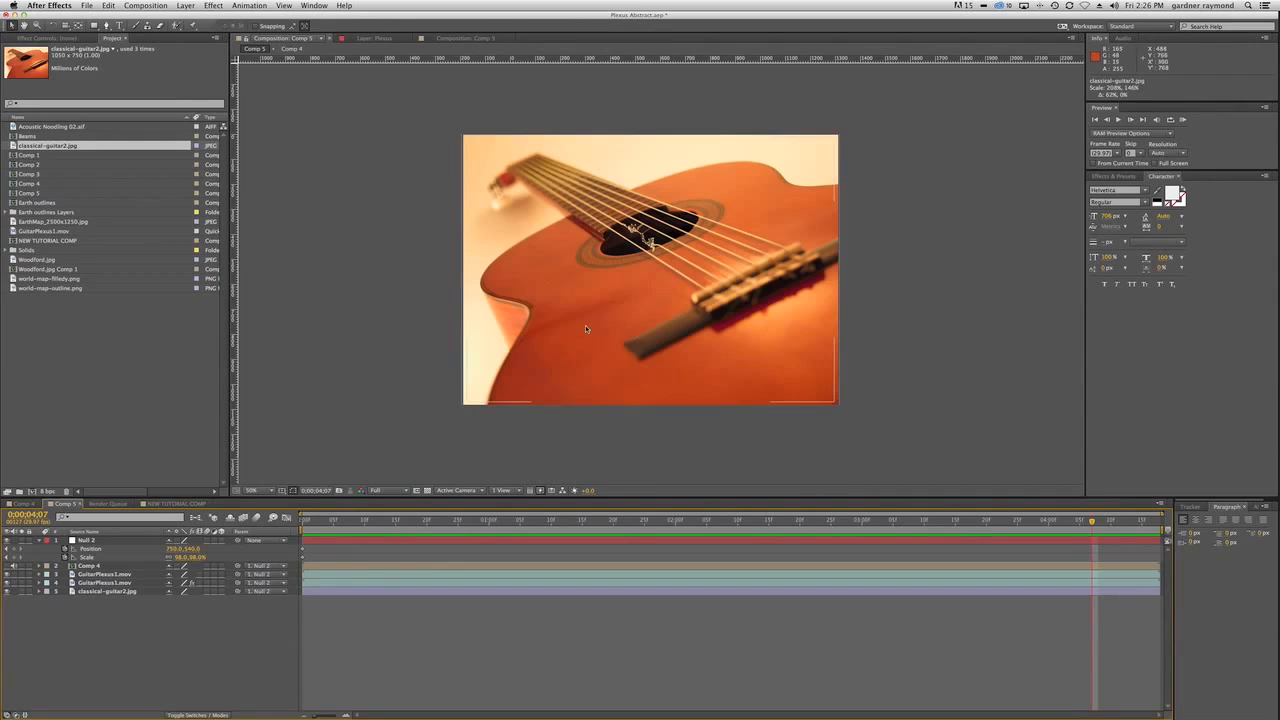
left_click(176, 504)
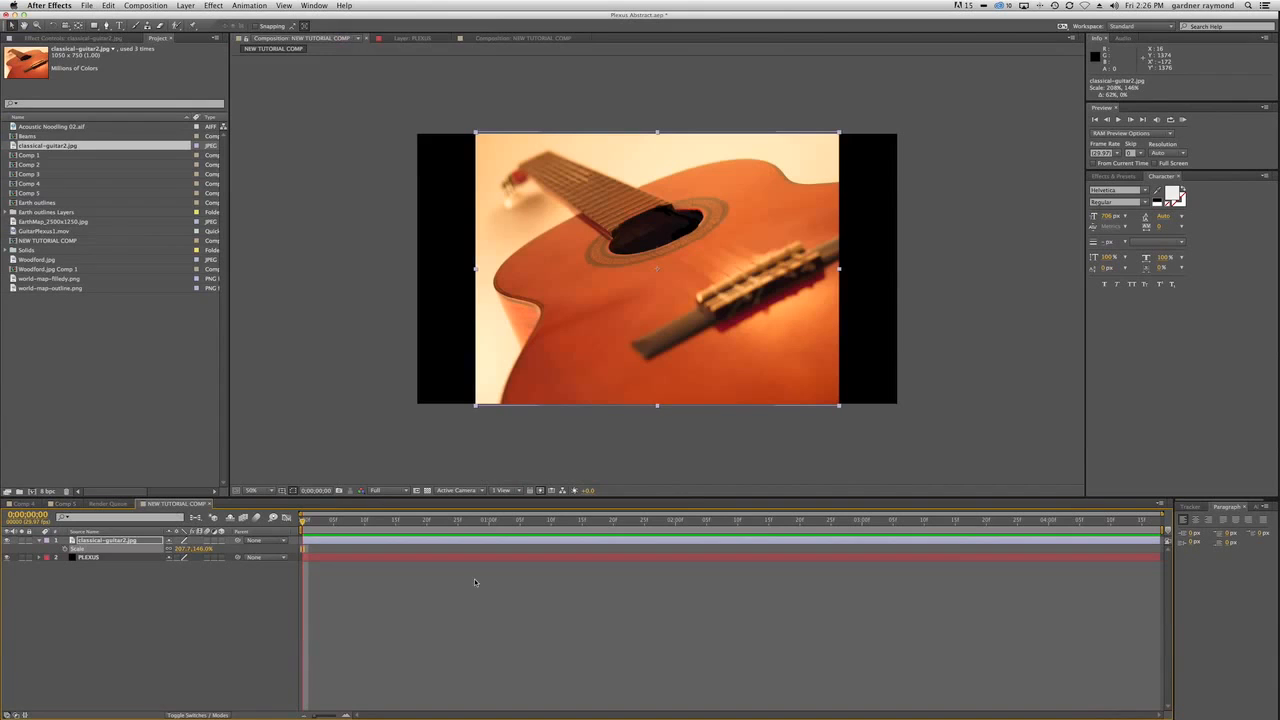
Apply the Rowbyte Plexus effect to the PLEXUS layer and collapse its Plexus Points Renderer and Plexus settings.
left_click(102, 558)
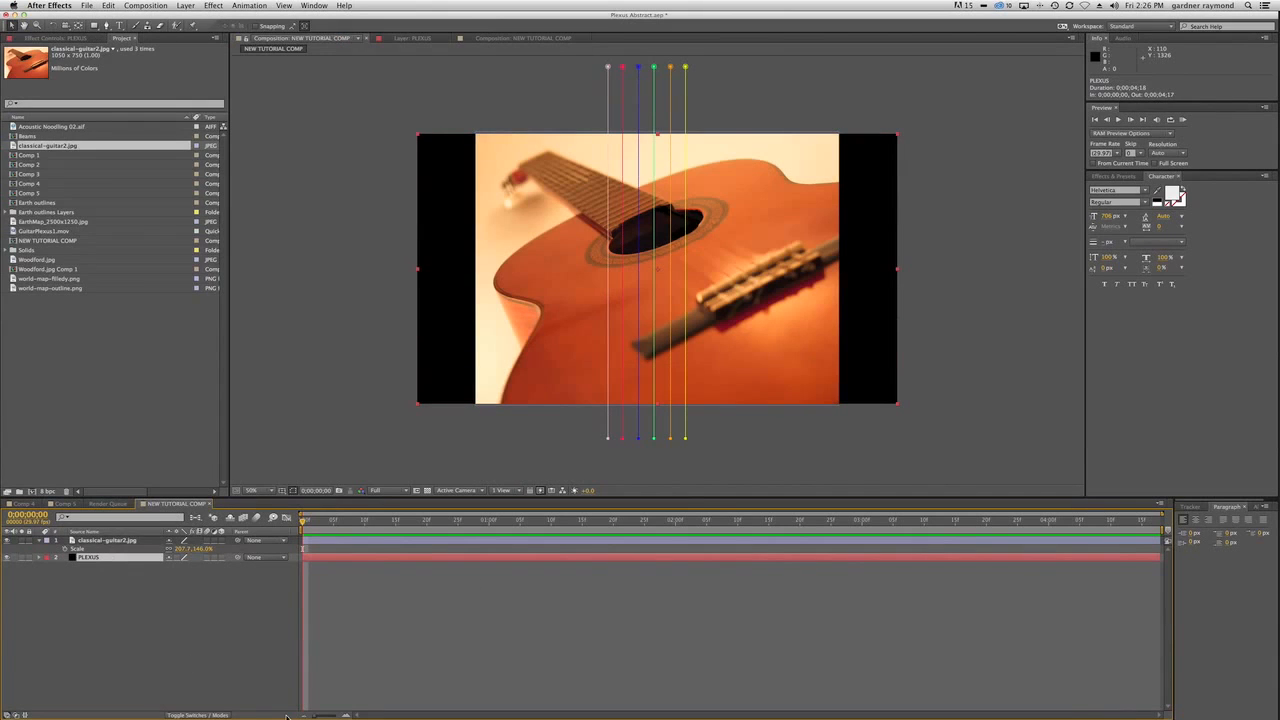
left_click(216, 6)
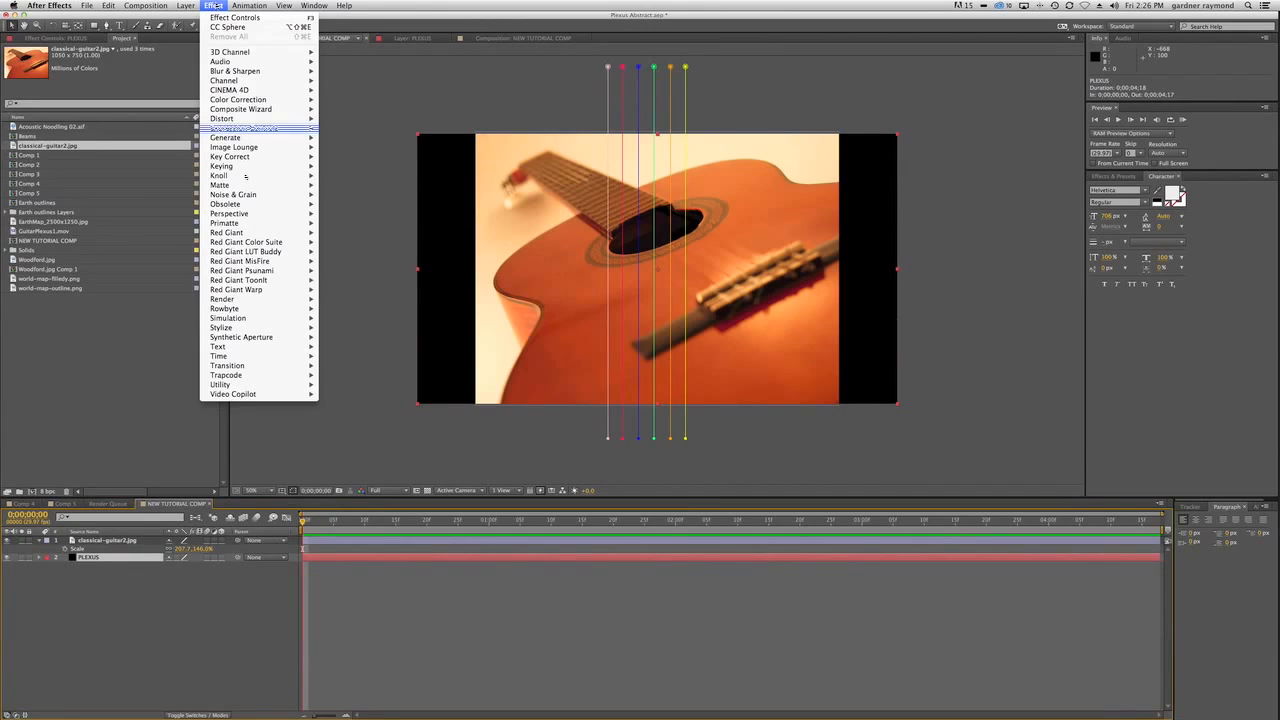
mouse_move(290, 308)
left_click(330, 309)
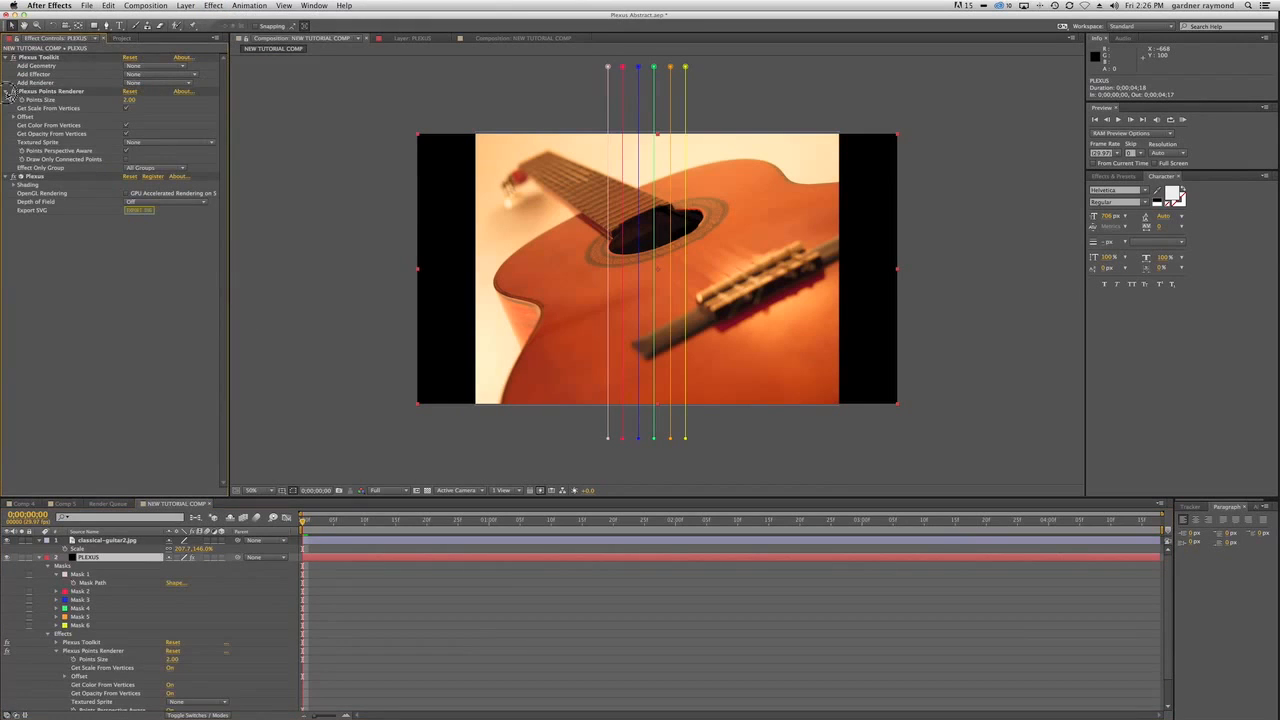
left_click(8, 91)
left_click(8, 100)
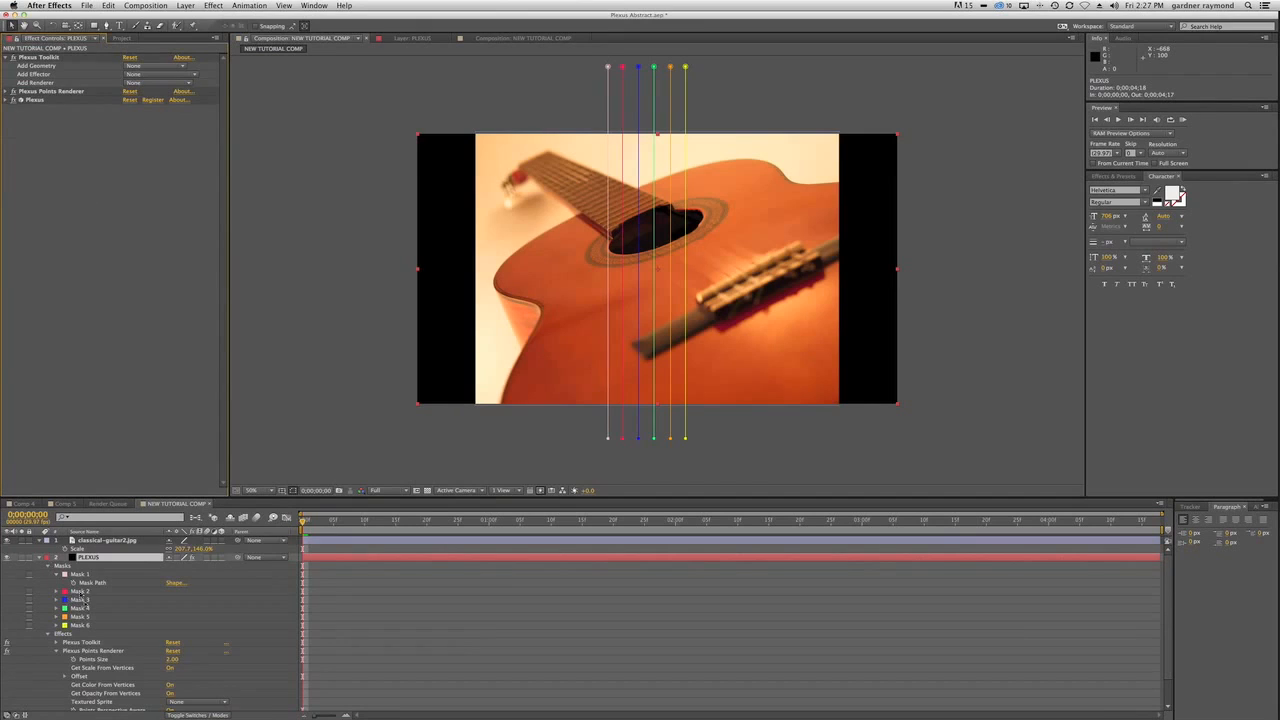
Rename Mask 1 as a, Mask 2 as b and Mask 3 as c on the PLEXUS layer.
left_click(79, 575)
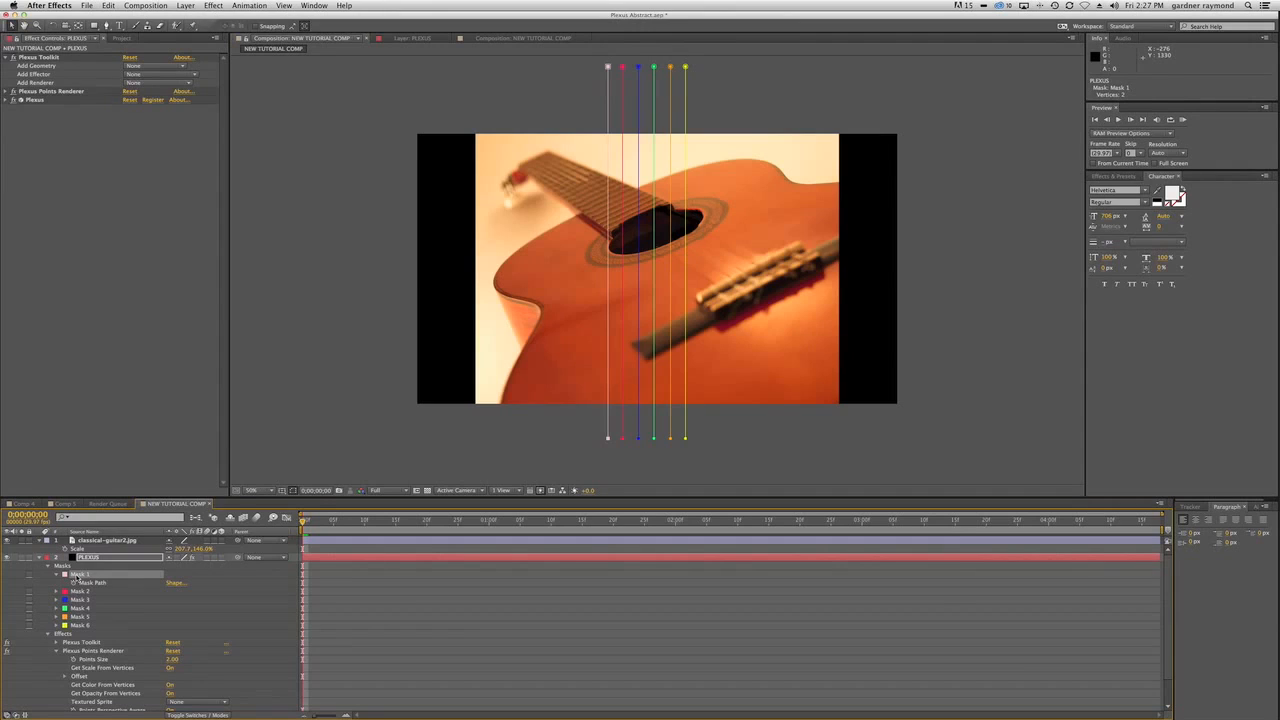
key("Return")
type("a")
key("Return")
left_click(68, 591)
key("Return")
type("b")
key("Return")
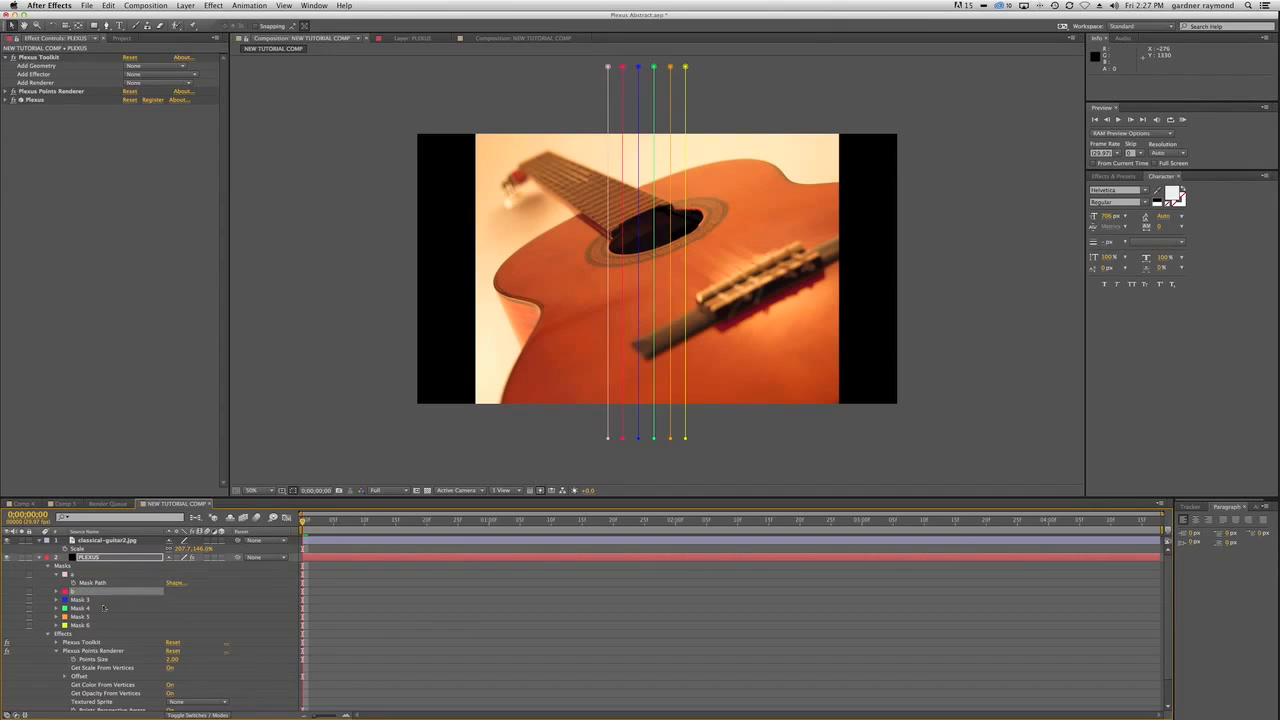
left_click(85, 601)
key("Return")
type("c")
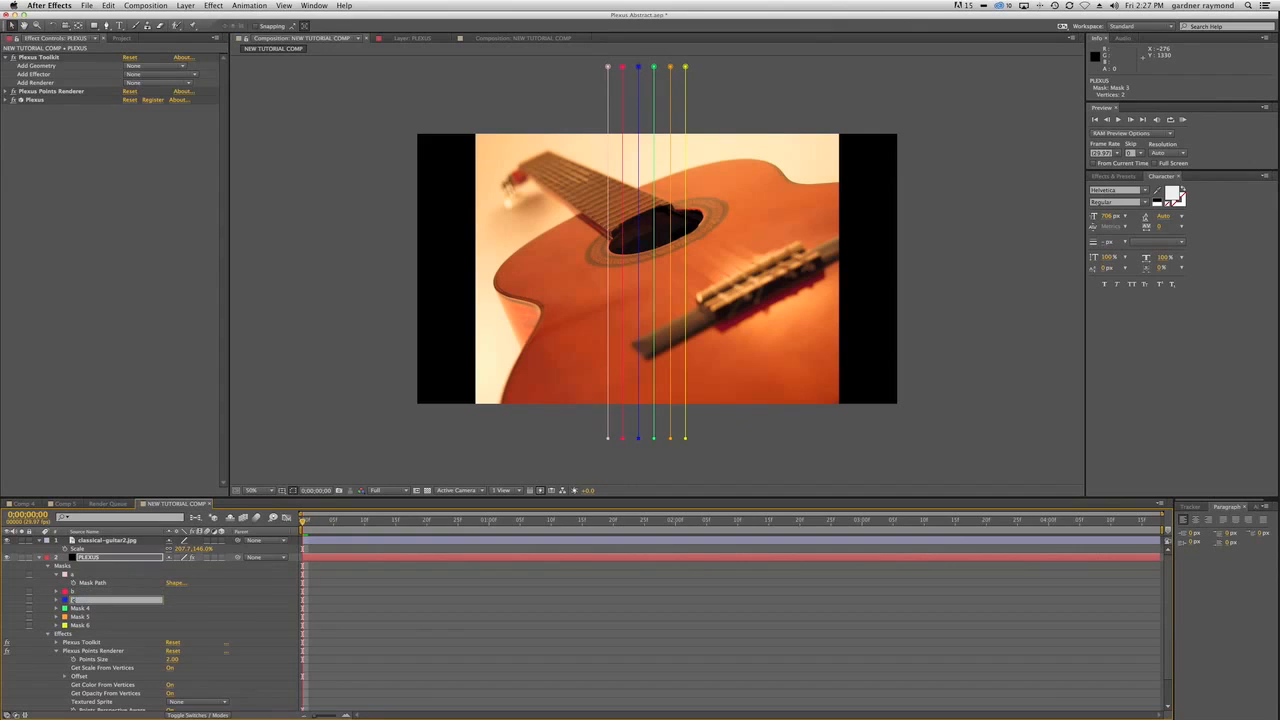
key("Return")
Rename Mask 4 as d, Mask 5 as e and Mask 6 as f, and collapse the layer's effects list.
left_click(80, 608)
key("Return")
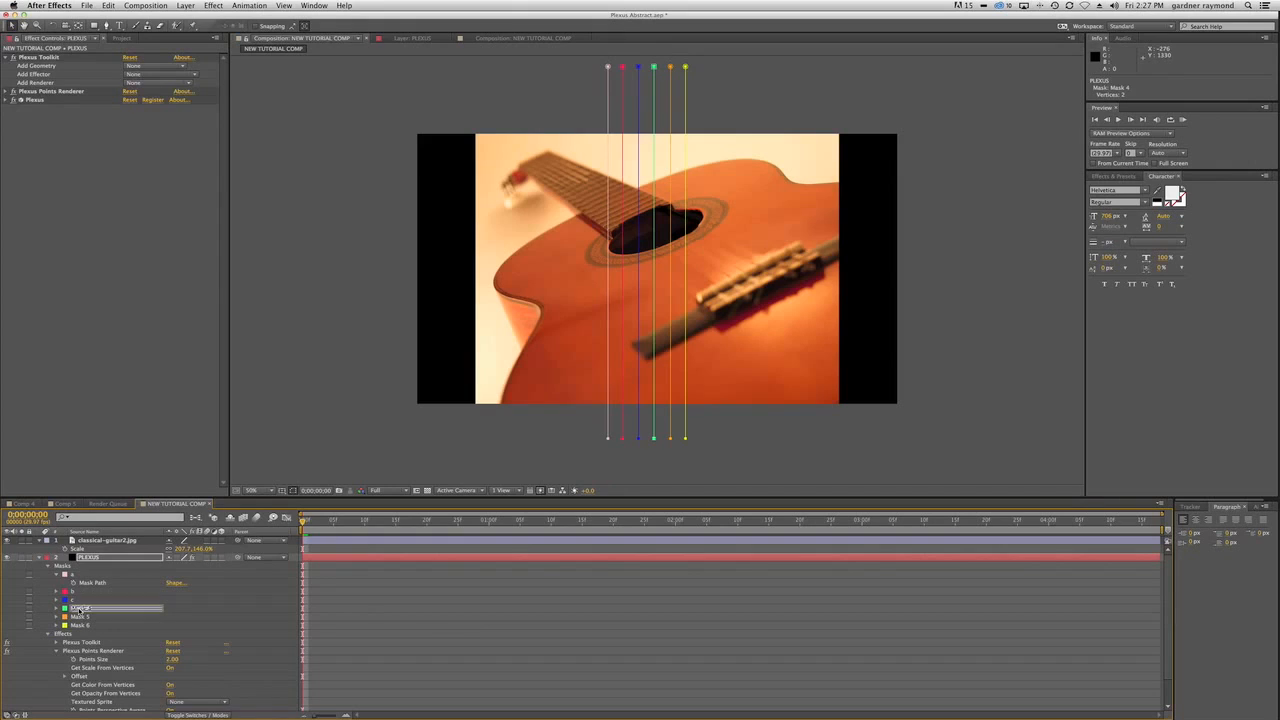
key("Return")
left_click(77, 617)
key("Return")
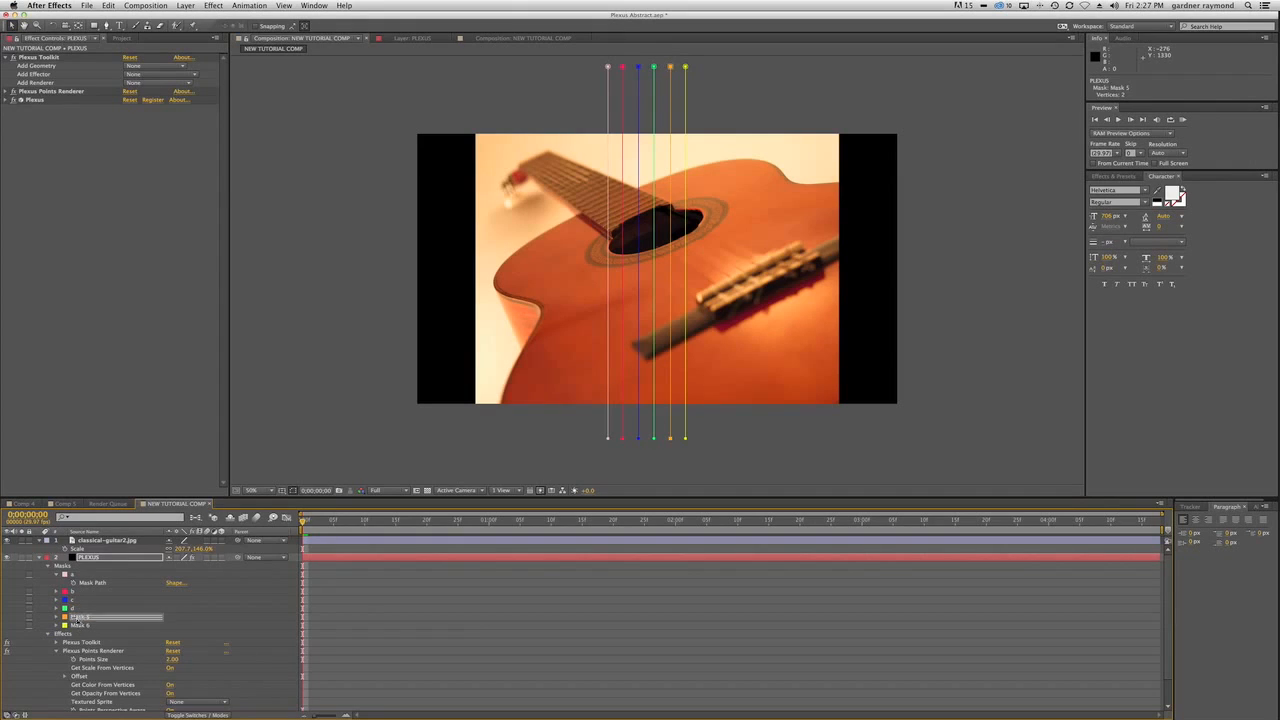
left_click(78, 625)
key("Return")
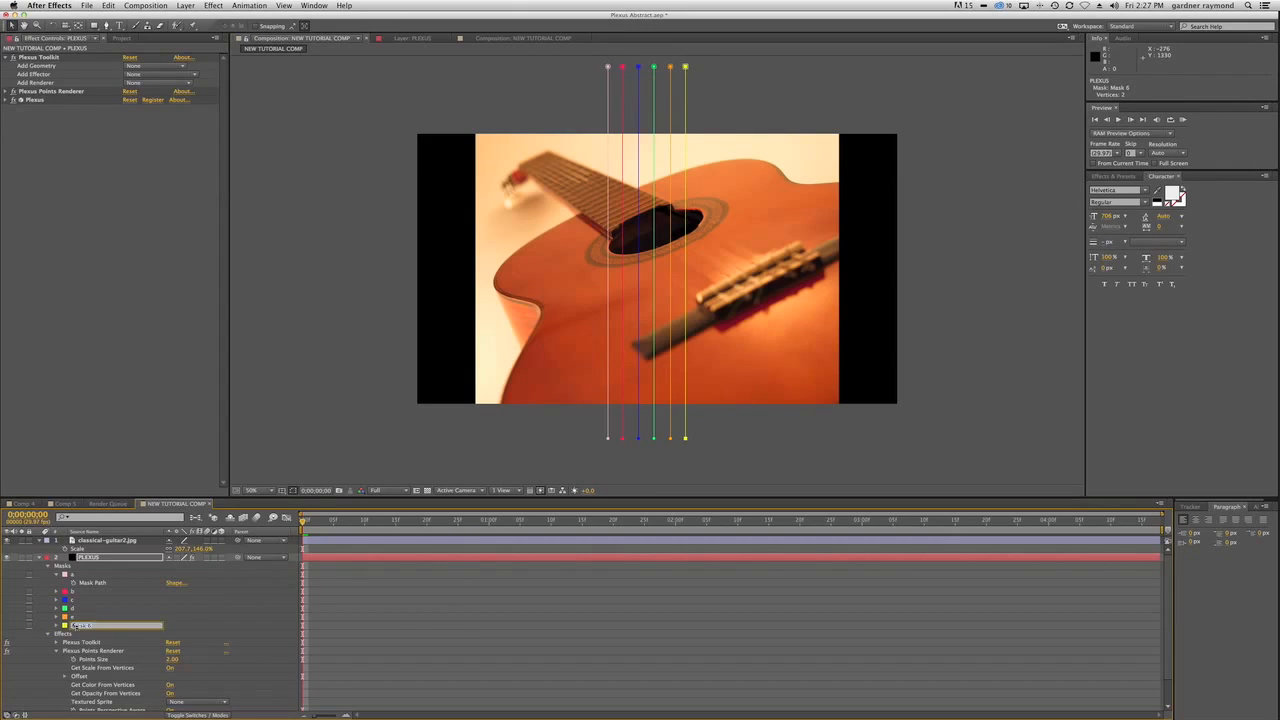
type("f")
left_click(112, 609)
left_click(47, 635)
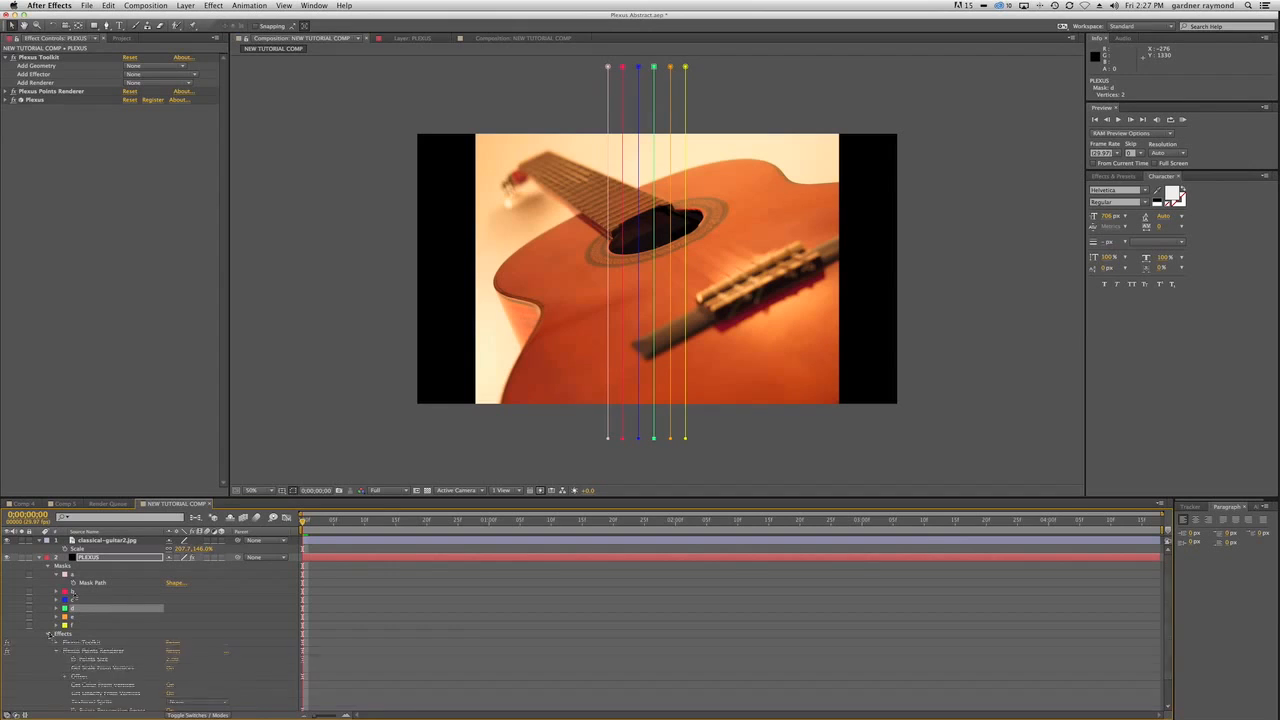
Add a Paths geometry object to the Plexus effect and restrict it to masks whose name begins with a.
left_click(12, 91)
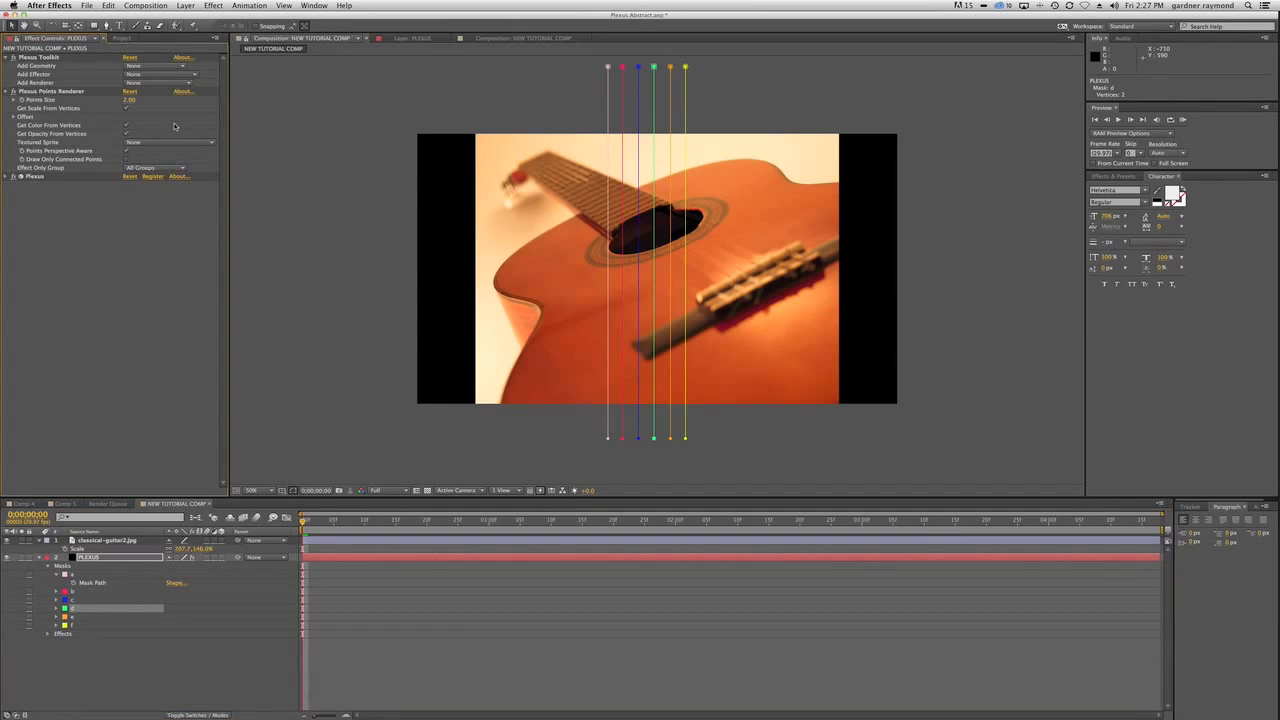
left_click(152, 67)
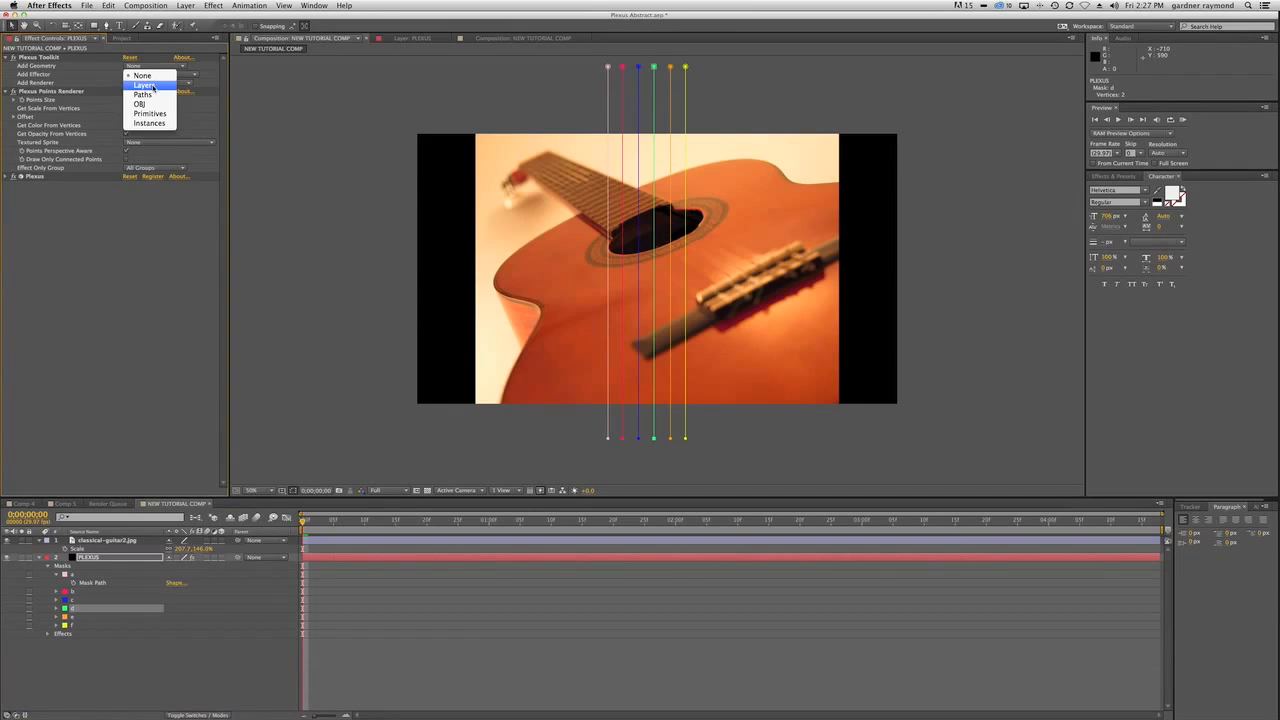
left_click(148, 94)
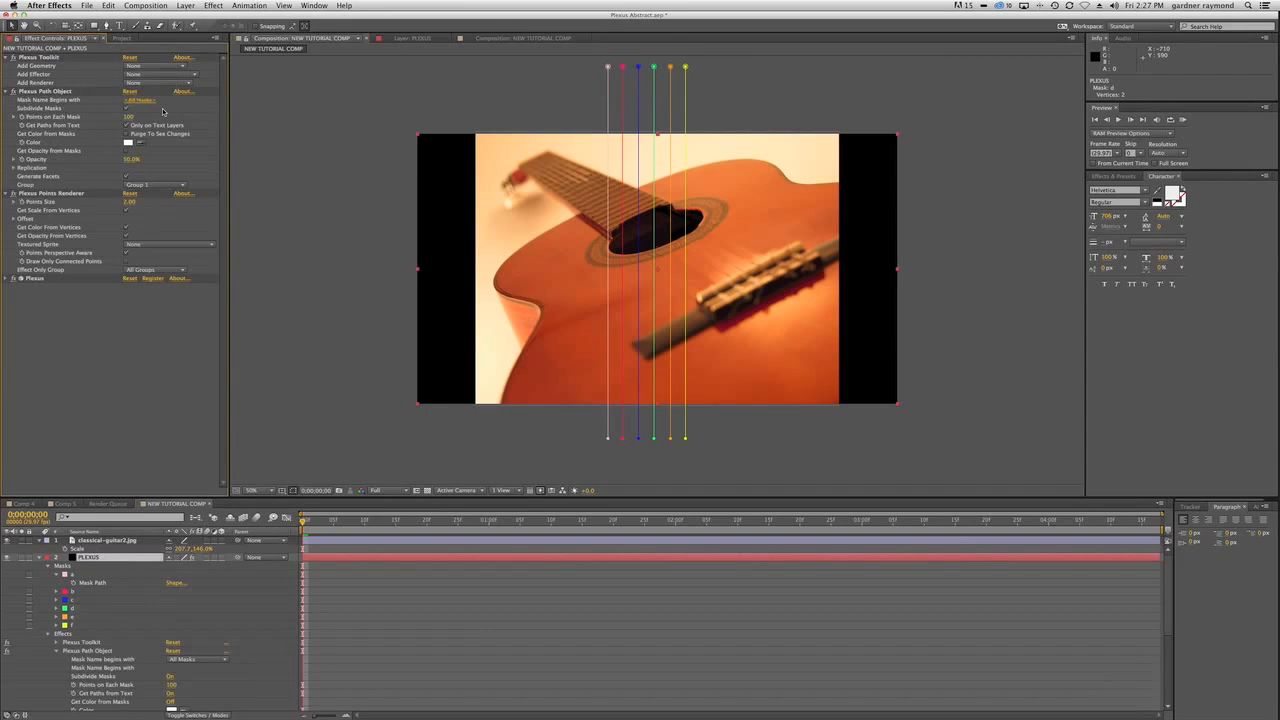
left_click(138, 101)
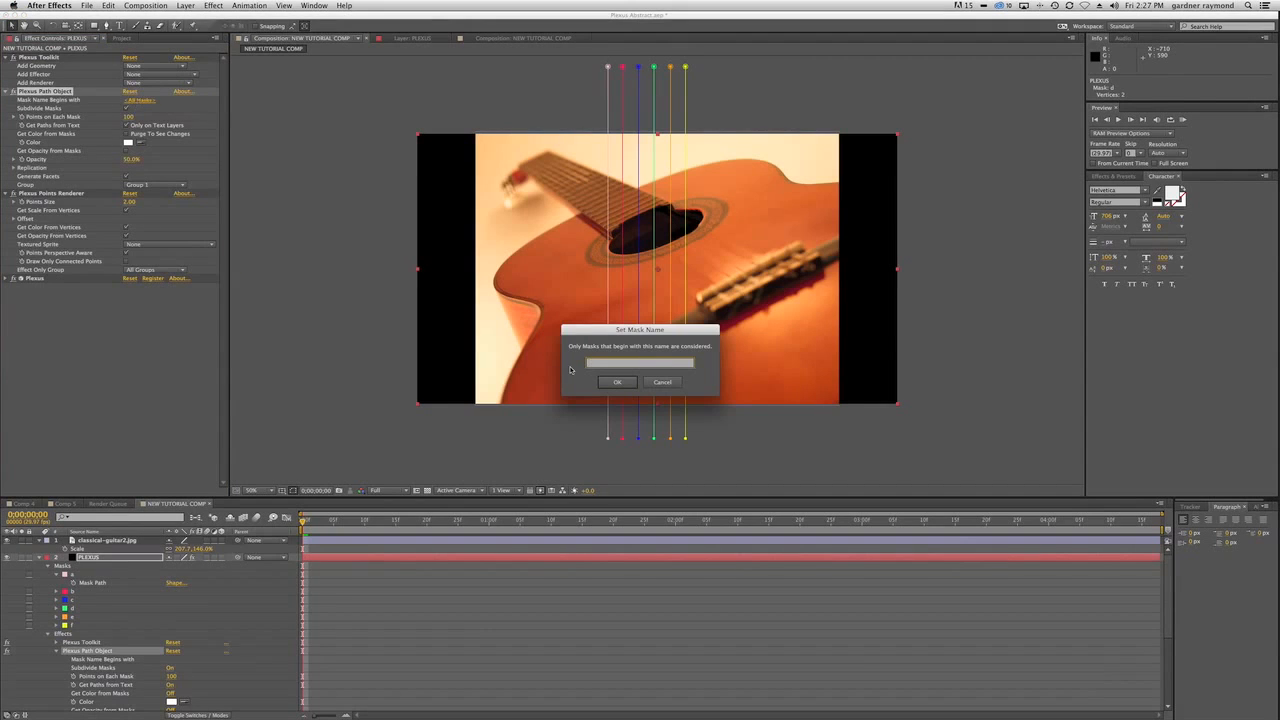
type("a")
left_click(620, 383)
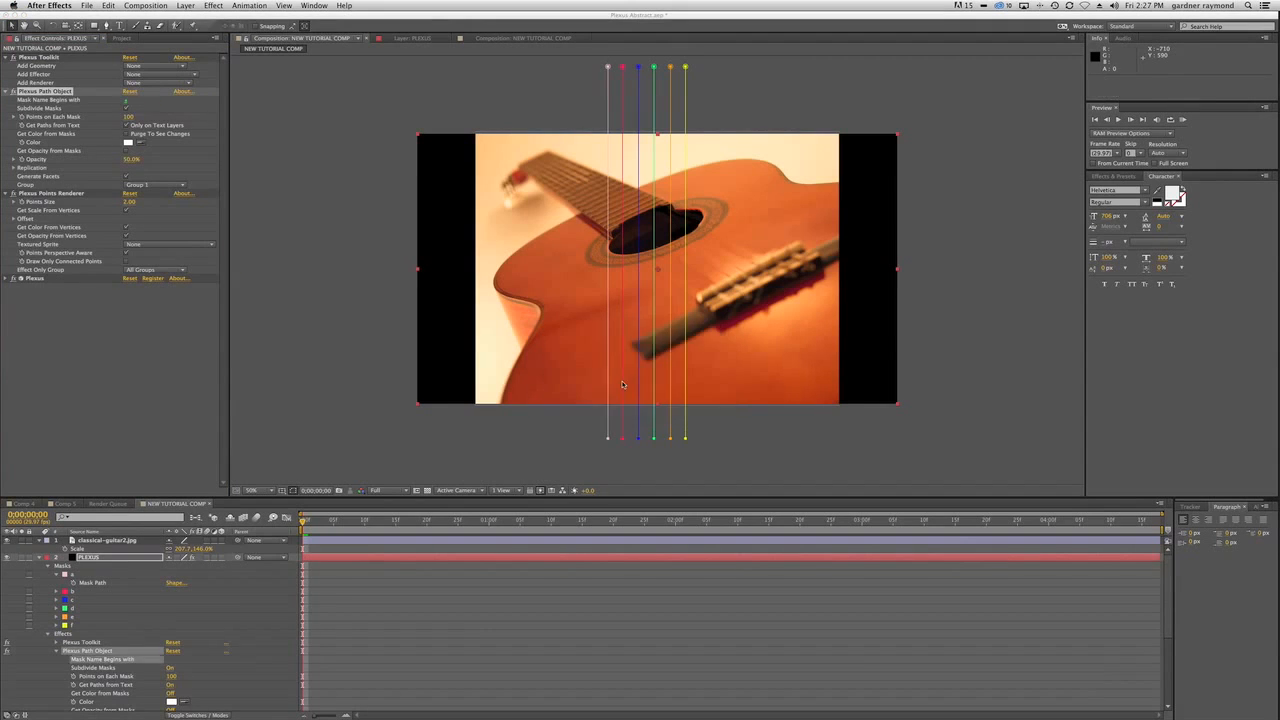
Set Points on Each Mask of the Plexus Path Object to 500.
left_click(130, 117)
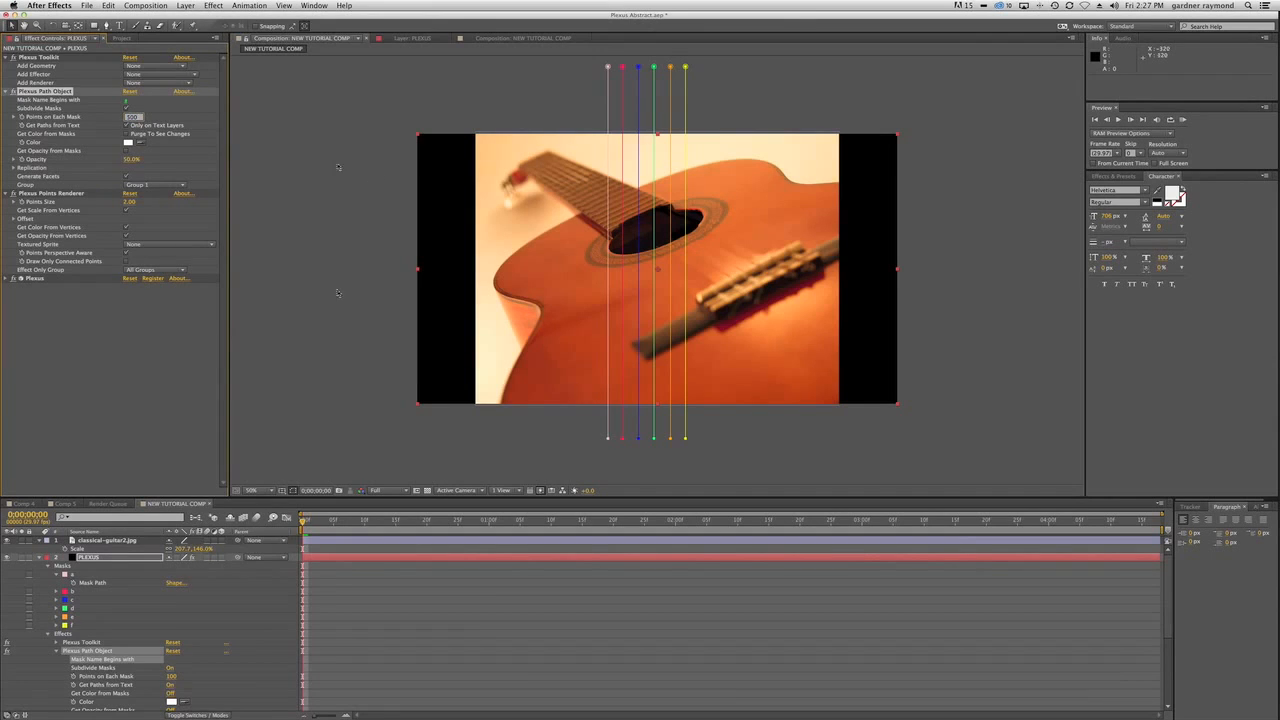
scroll(338, 293, "down", 1)
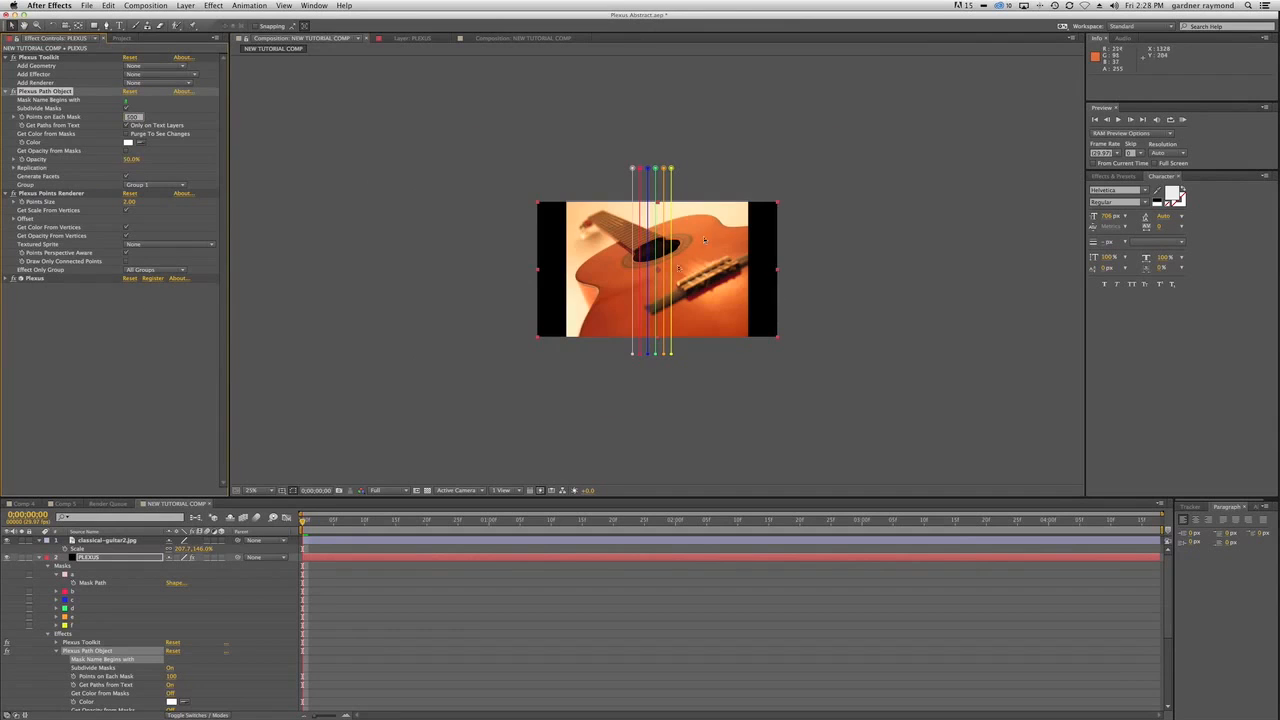
scroll(678, 268, "up", 2)
scroll(678, 268, "down", 2)
scroll(678, 268, "up", 1)
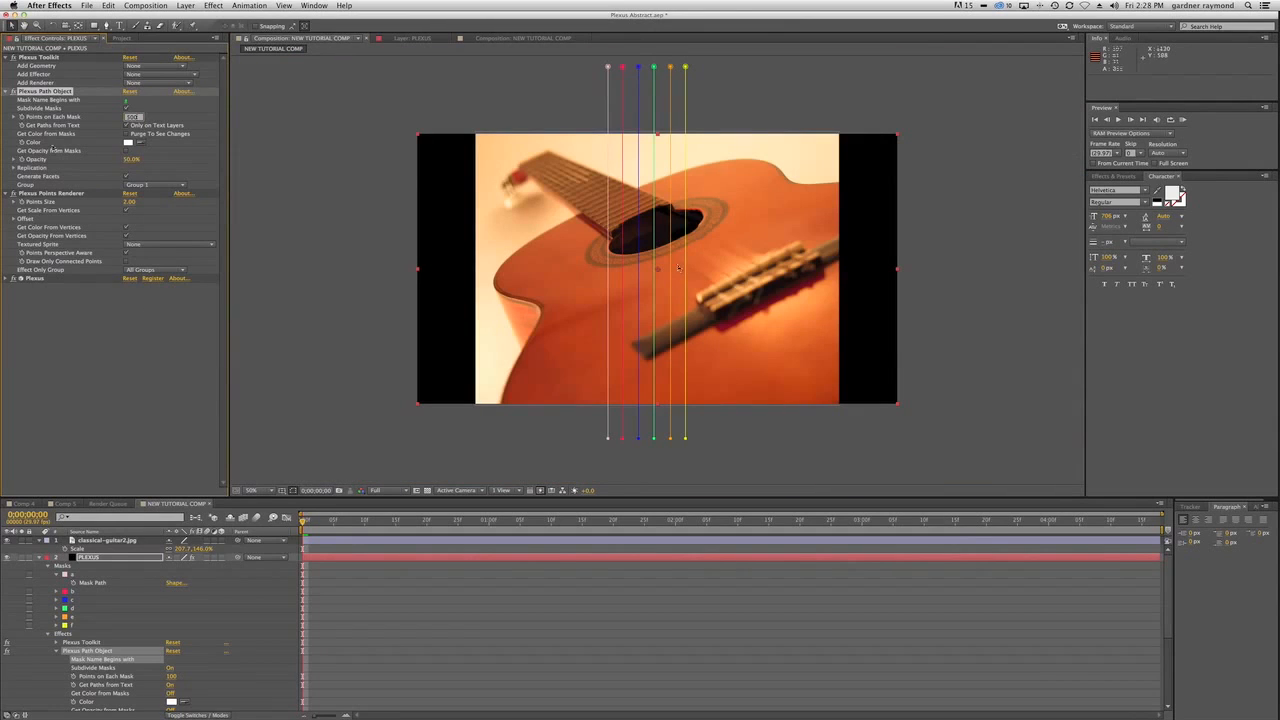
left_click(149, 340)
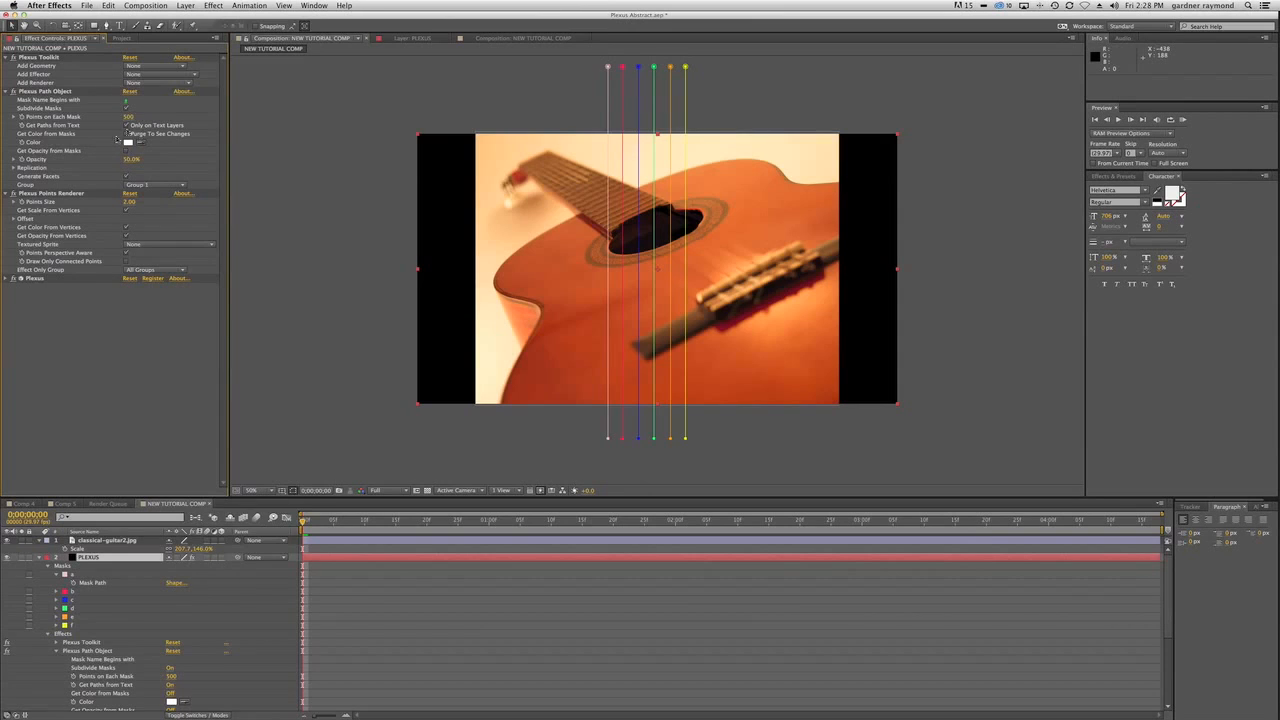
Change the Plexus Path Object's color to golden yellow F0B408.
left_click(128, 142)
left_click_drag(420, 389, 410, 376)
left_click_drag(388, 268, 395, 280)
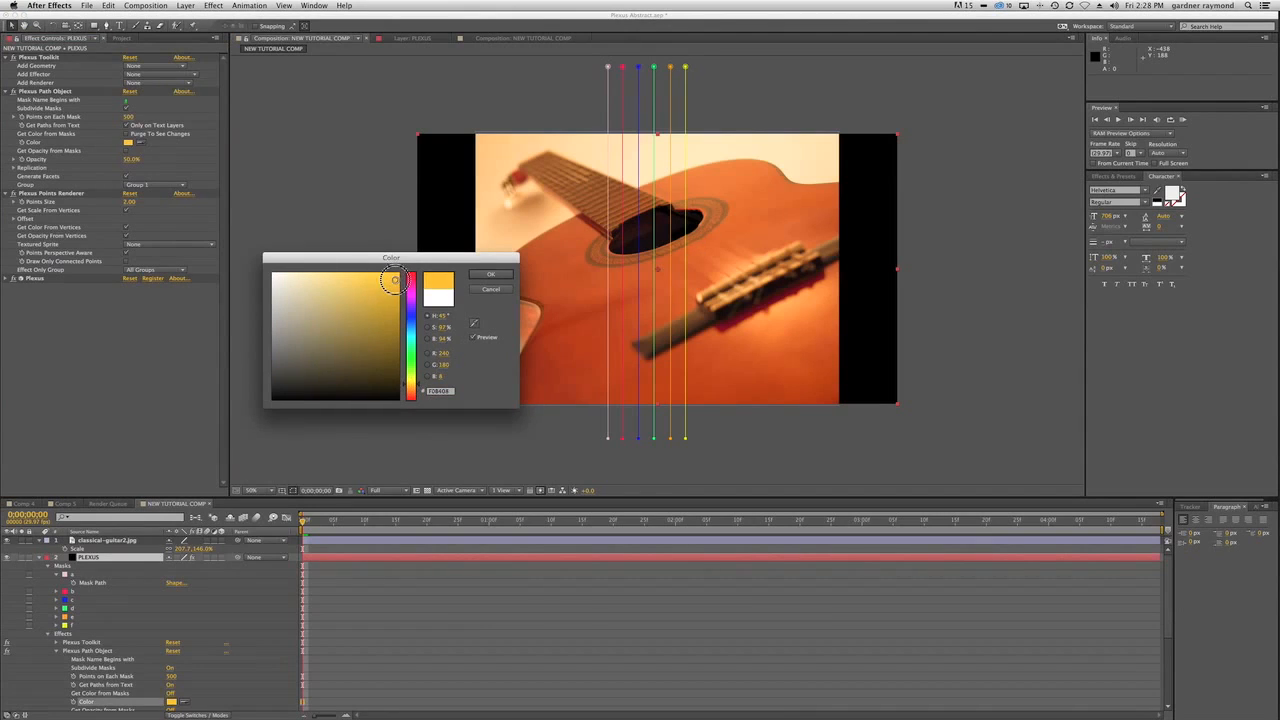
left_click(492, 276)
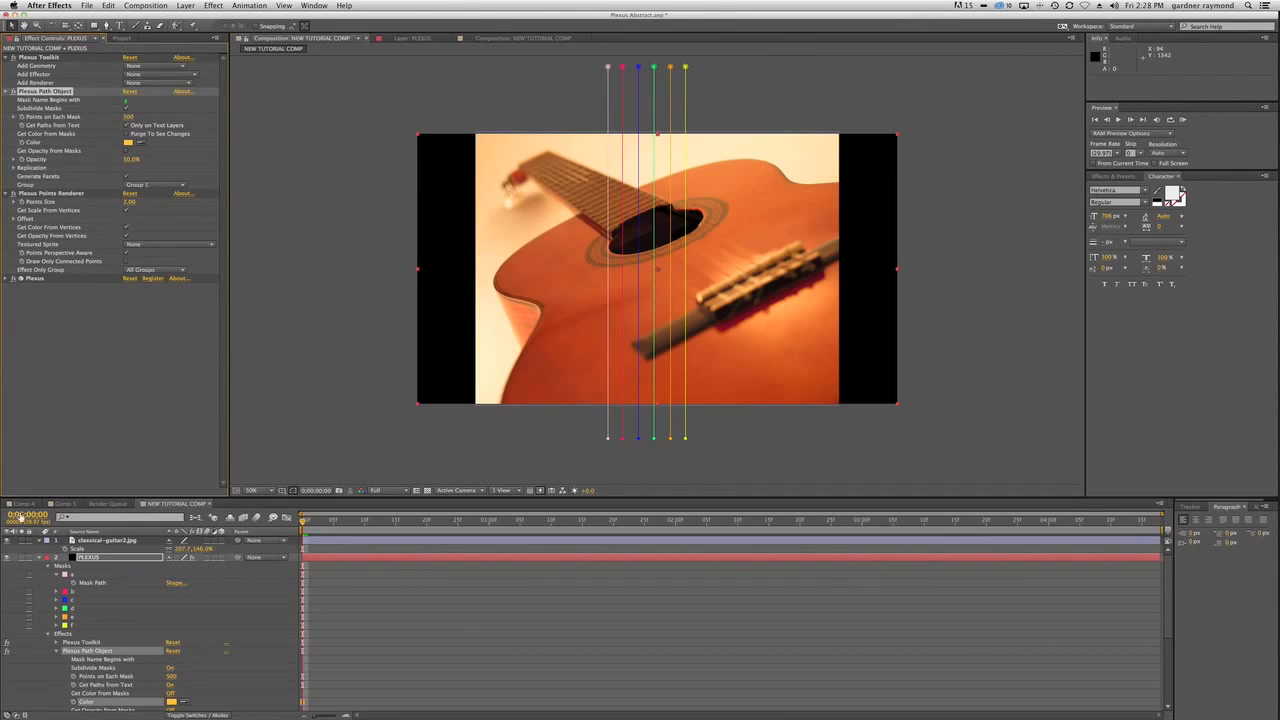
Check the finished strings in Comp 4 with layer controls hidden, and return to NEW TUTORIAL COMP.
left_click(22, 503)
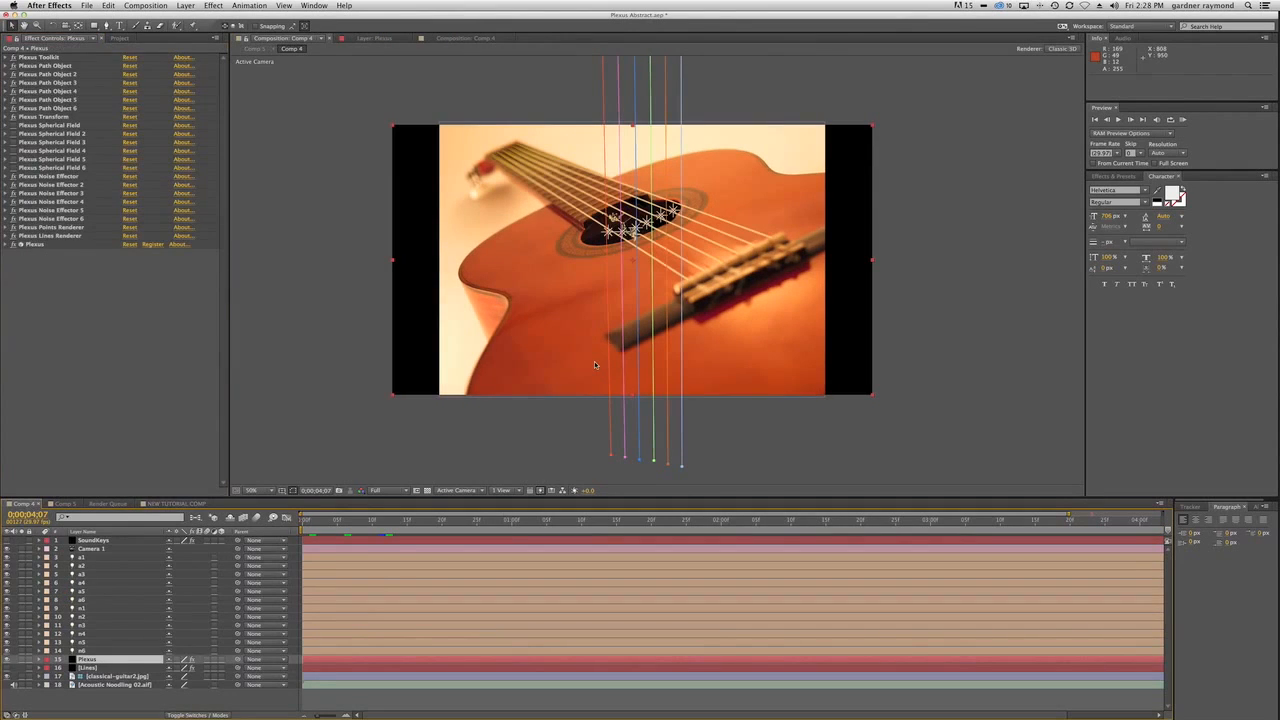
key("super+shift+h")
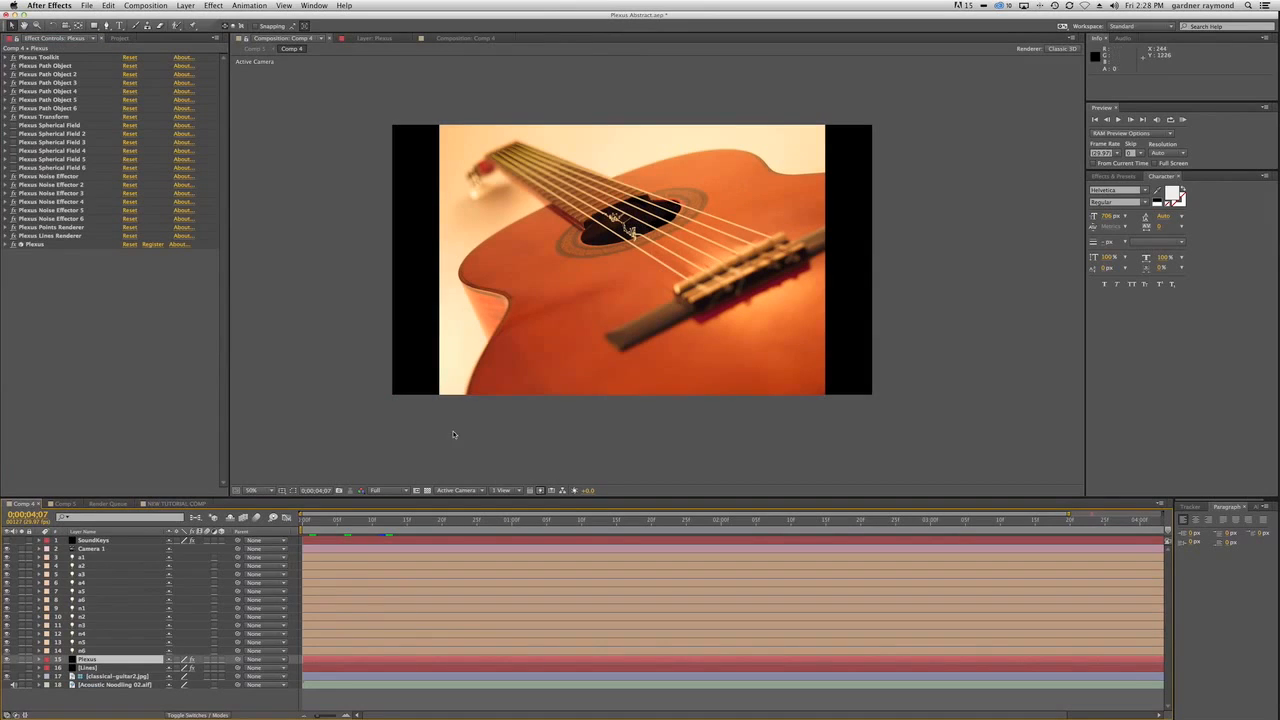
left_click(168, 504)
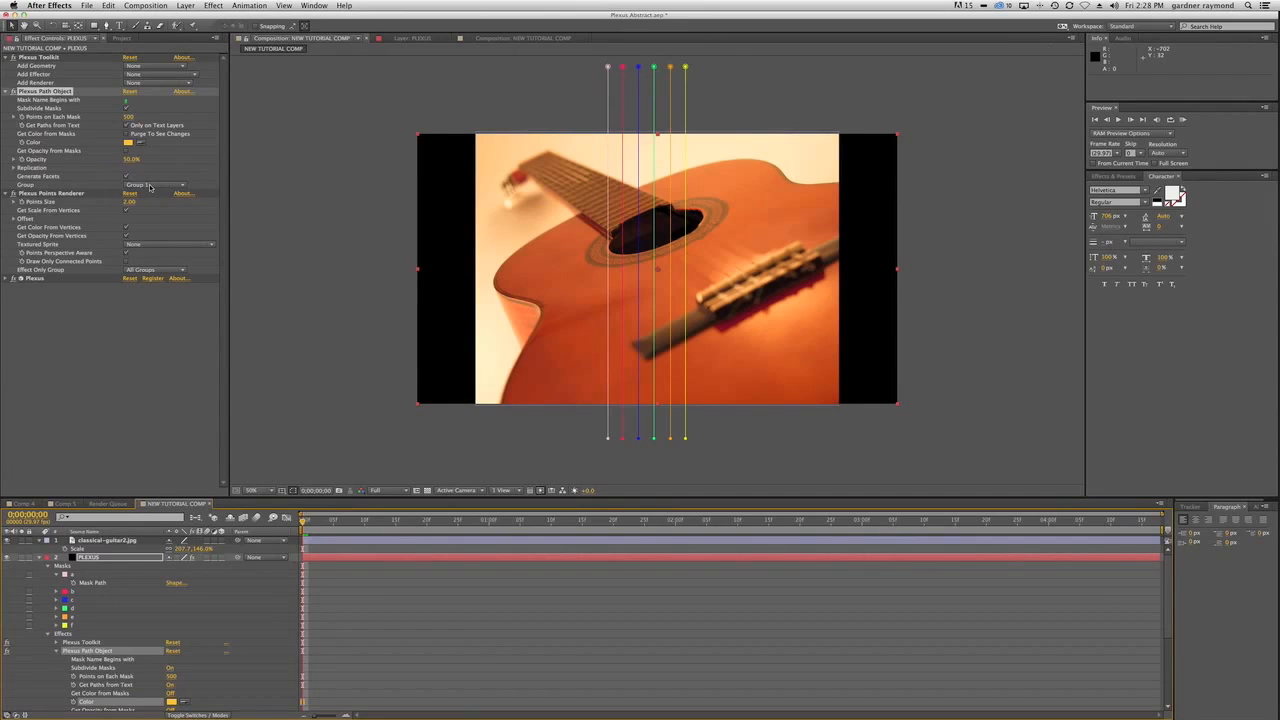
Set the Plexus Path Object's opacity to 100%.
left_click(132, 159)
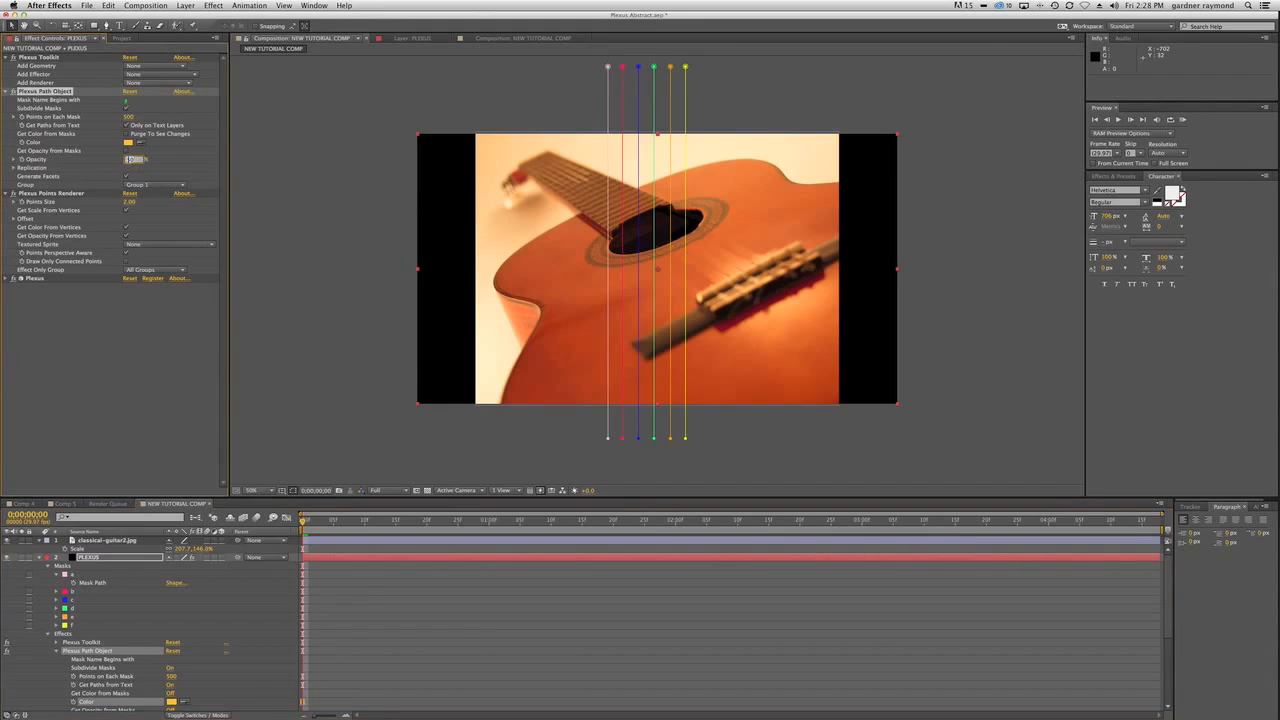
key("Return")
left_click(257, 449)
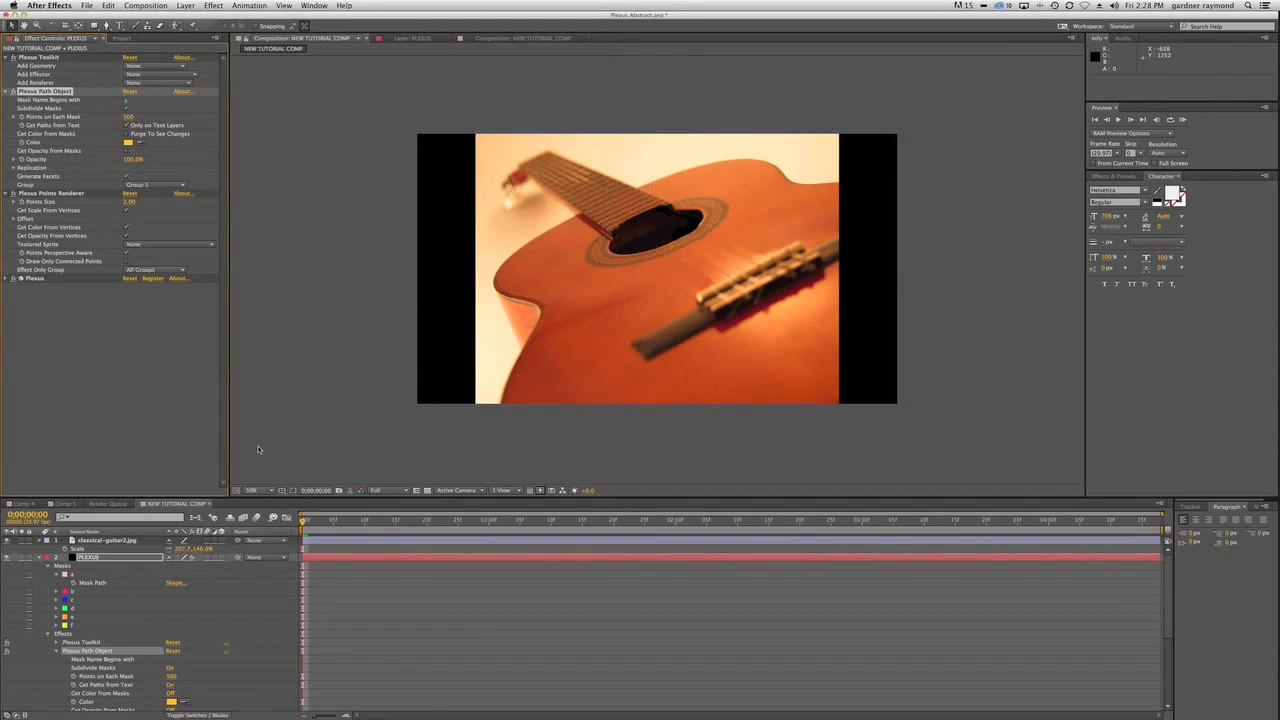
Add a two-node camera named Camera 1 to NEW TUTORIAL COMP, accepting the existing camera settings.
left_click(90, 557)
left_click(186, 5)
mouse_move(188, 17)
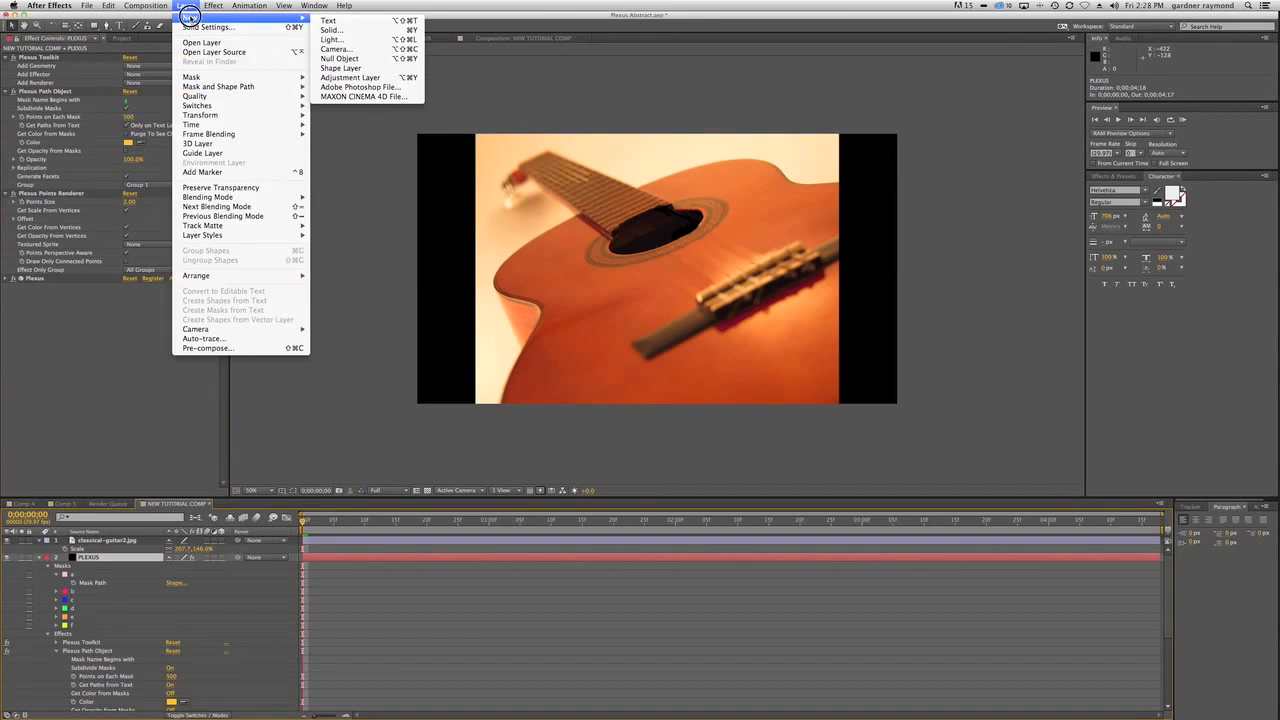
left_click(352, 49)
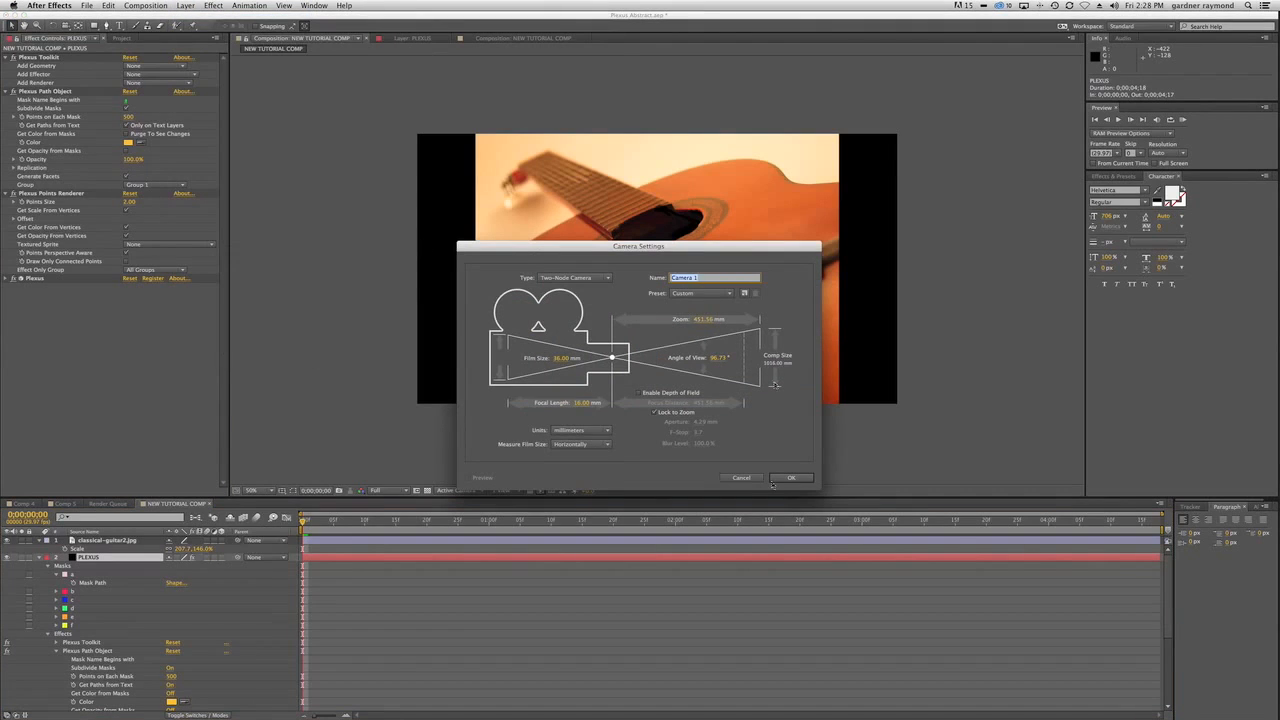
left_click(789, 477)
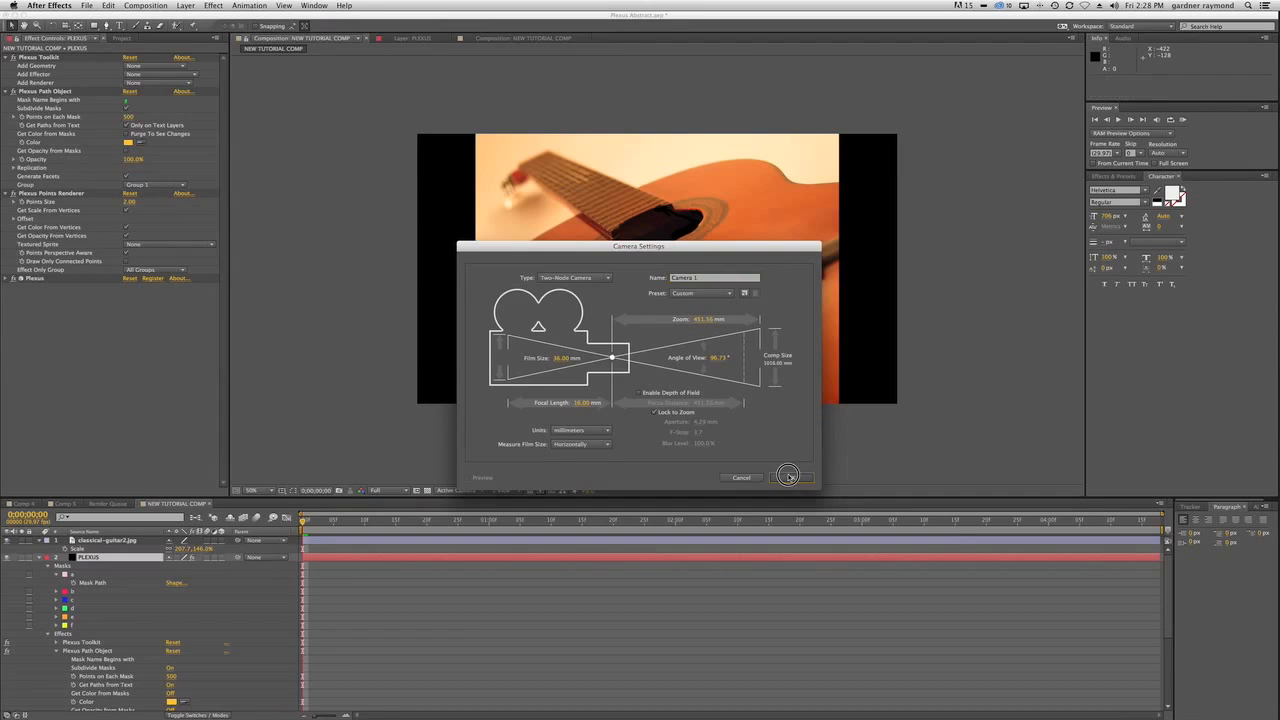
Collapse the PLEXUS layer's properties and move the classical-guitar2.jpg layer beneath it.
left_click(74, 565)
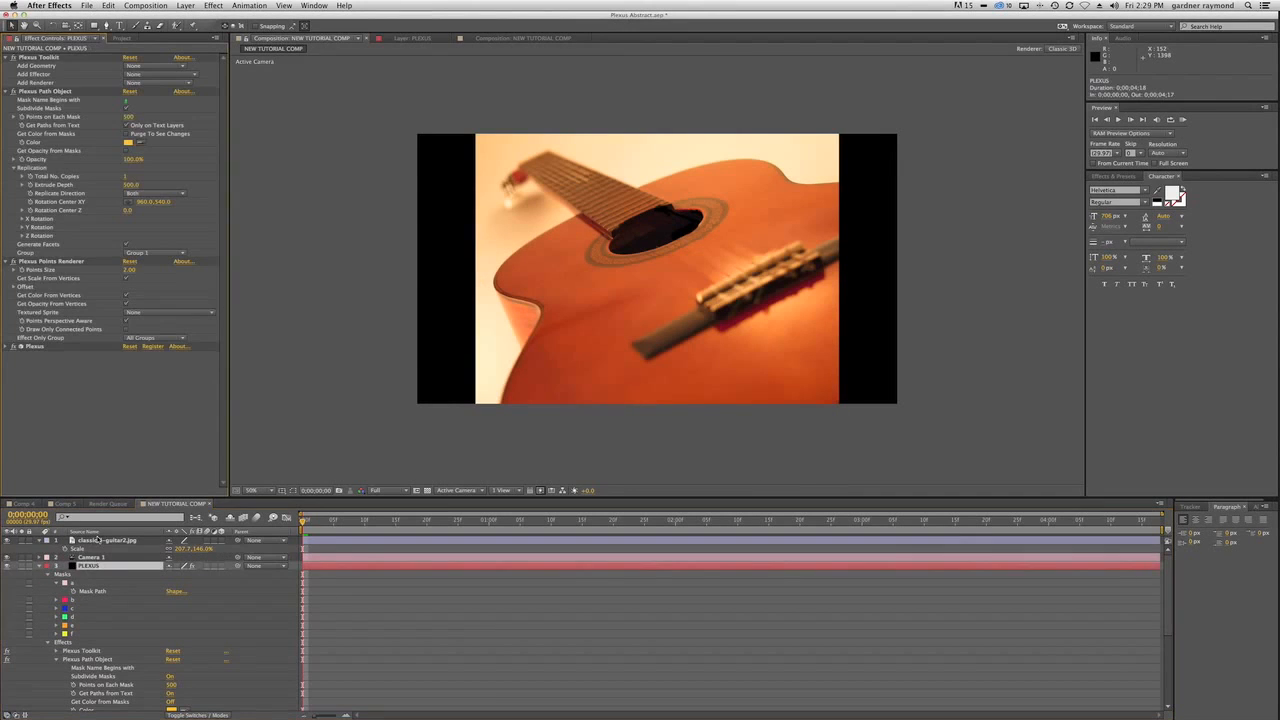
left_click(39, 567)
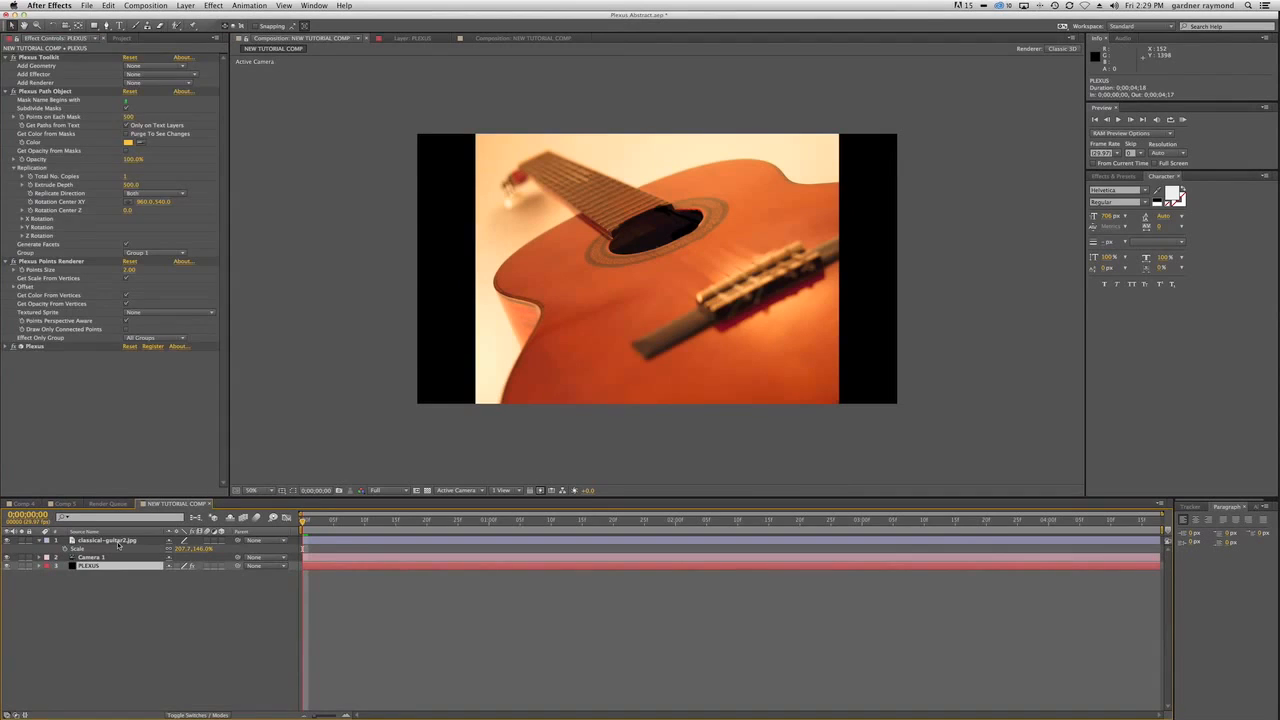
left_click_drag(116, 541, 114, 608)
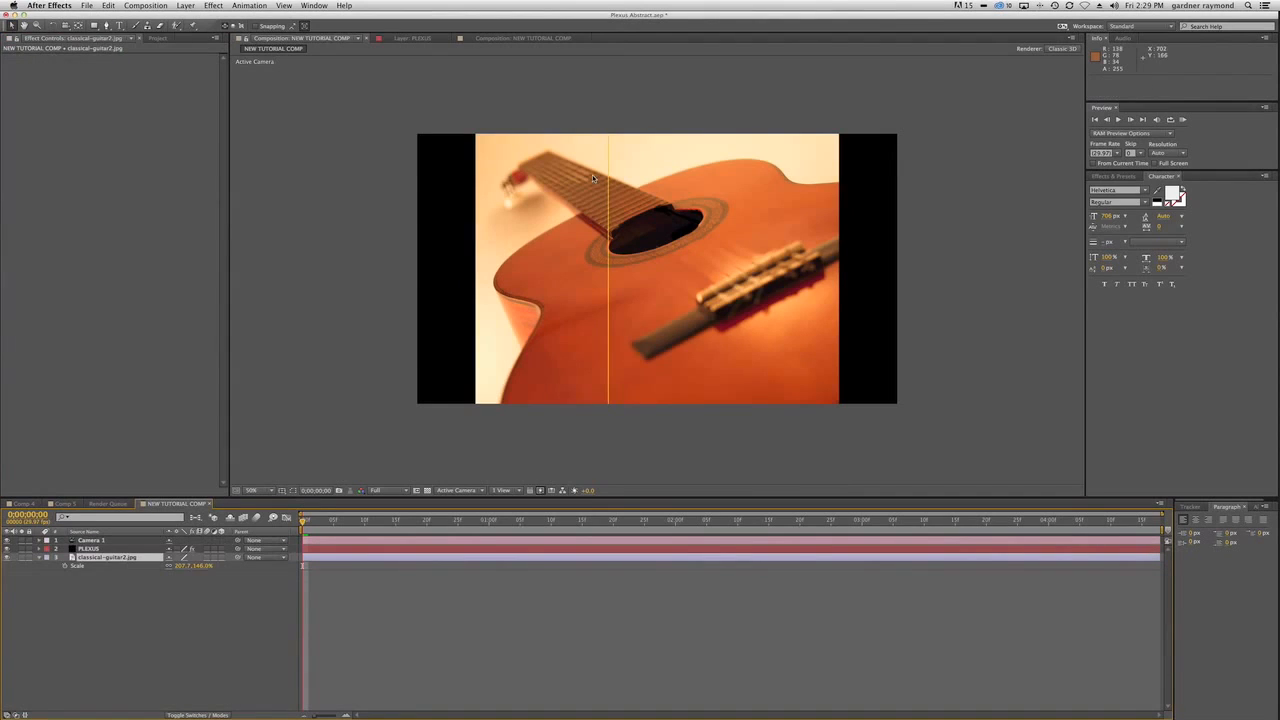
Collapse the Plexus Path Object on the PLEXUS layer and duplicate it until there are six path objects.
left_click(88, 549)
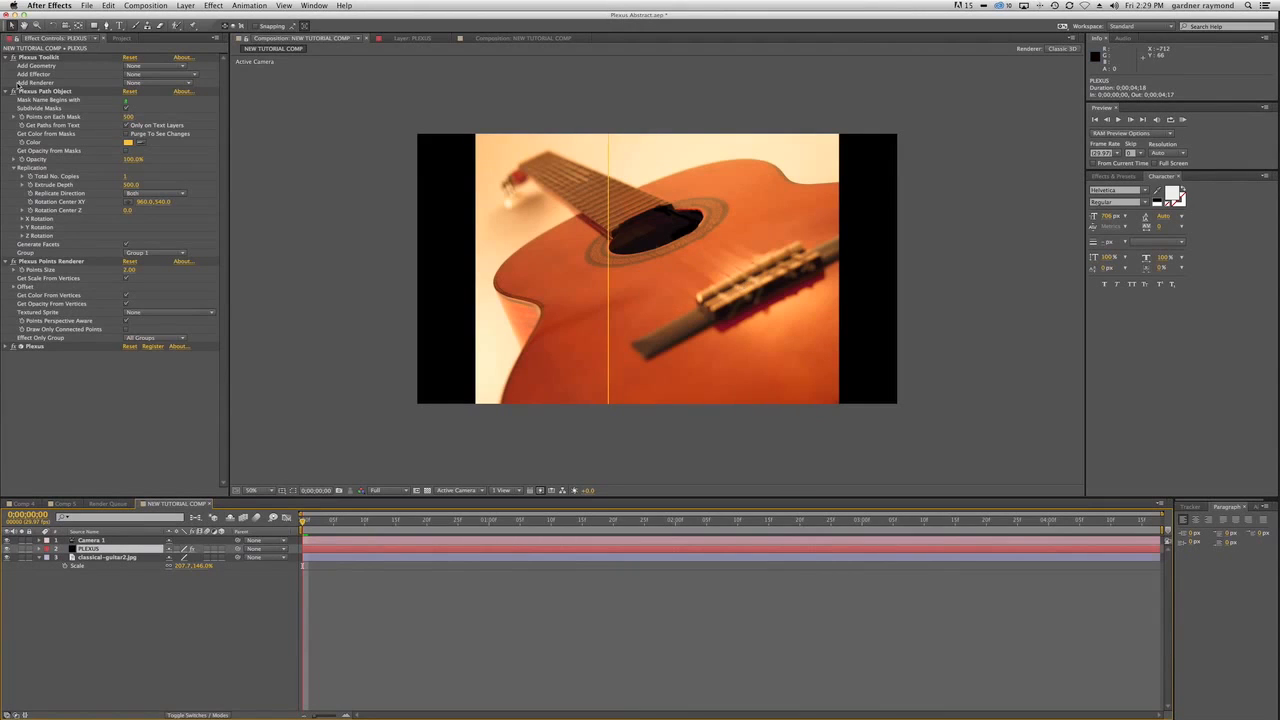
left_click(6, 91)
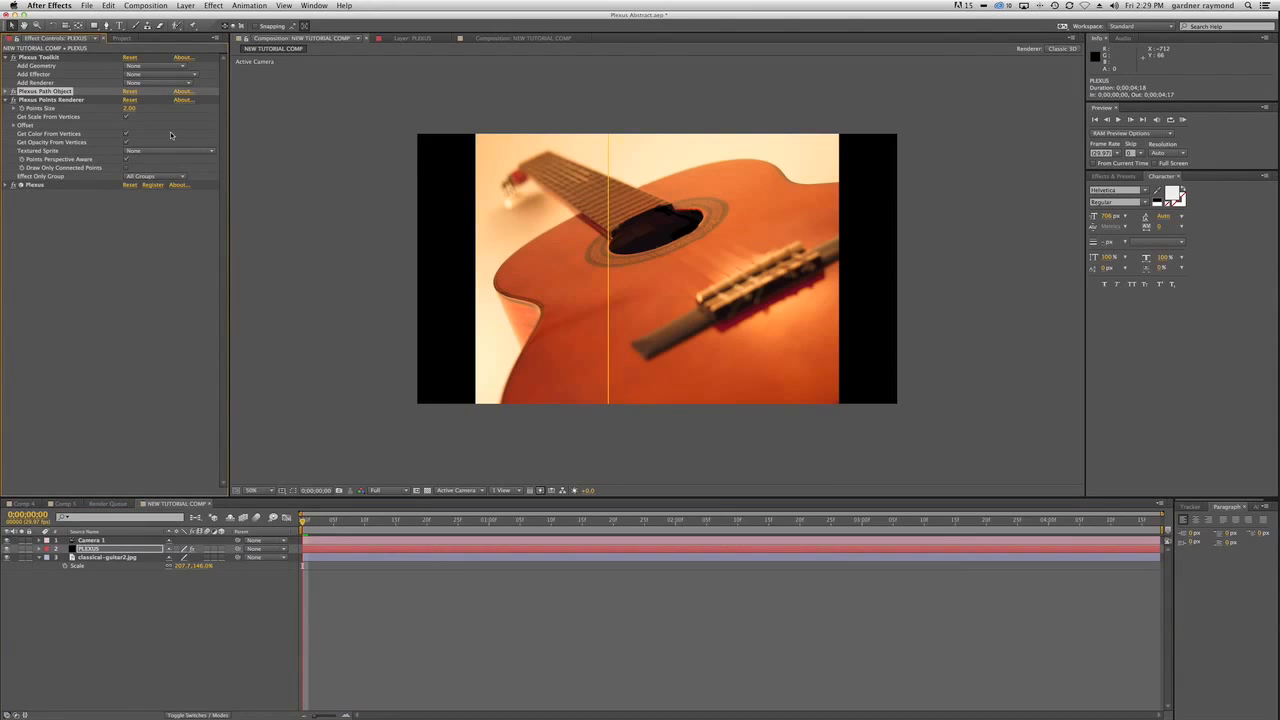
key("super+d")
key("super+d")
key("super+d")
key("super+d")
key("super+d")
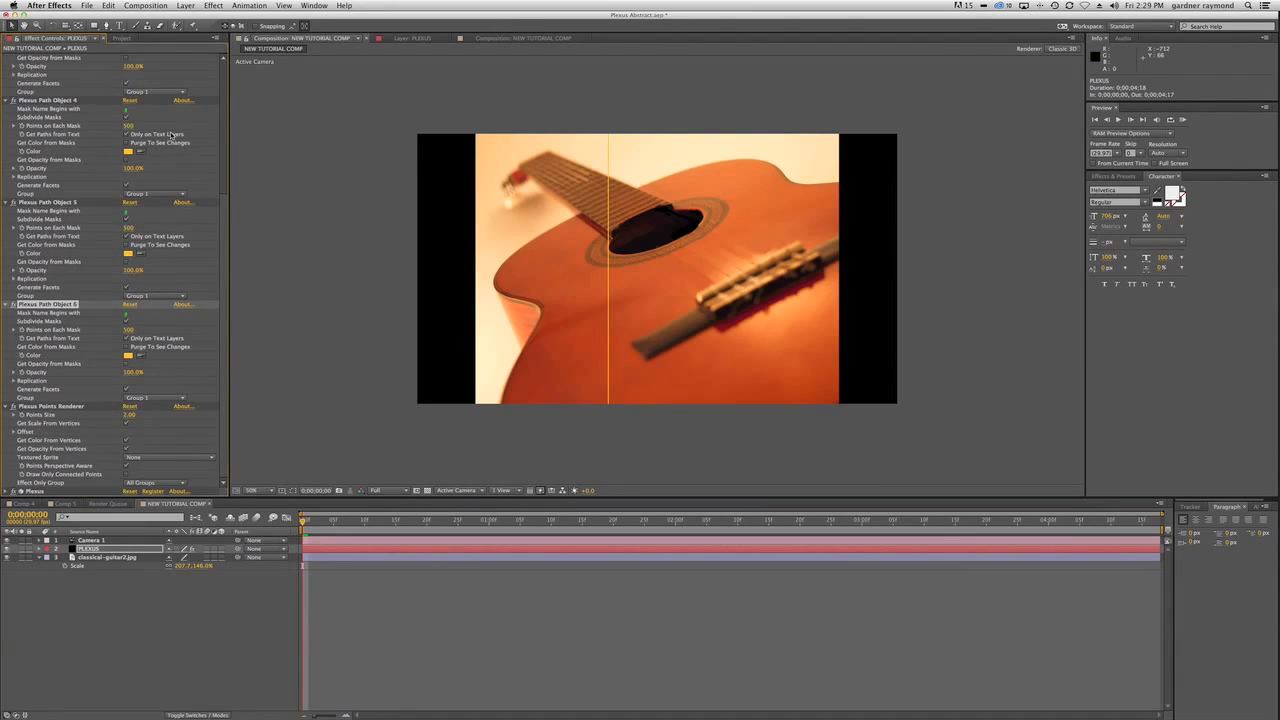
Restrict Plexus Path Object 3 to masks beginning with b and Plexus Path Object 4 to masks beginning with c.
left_click_drag(229, 148, 225, 70)
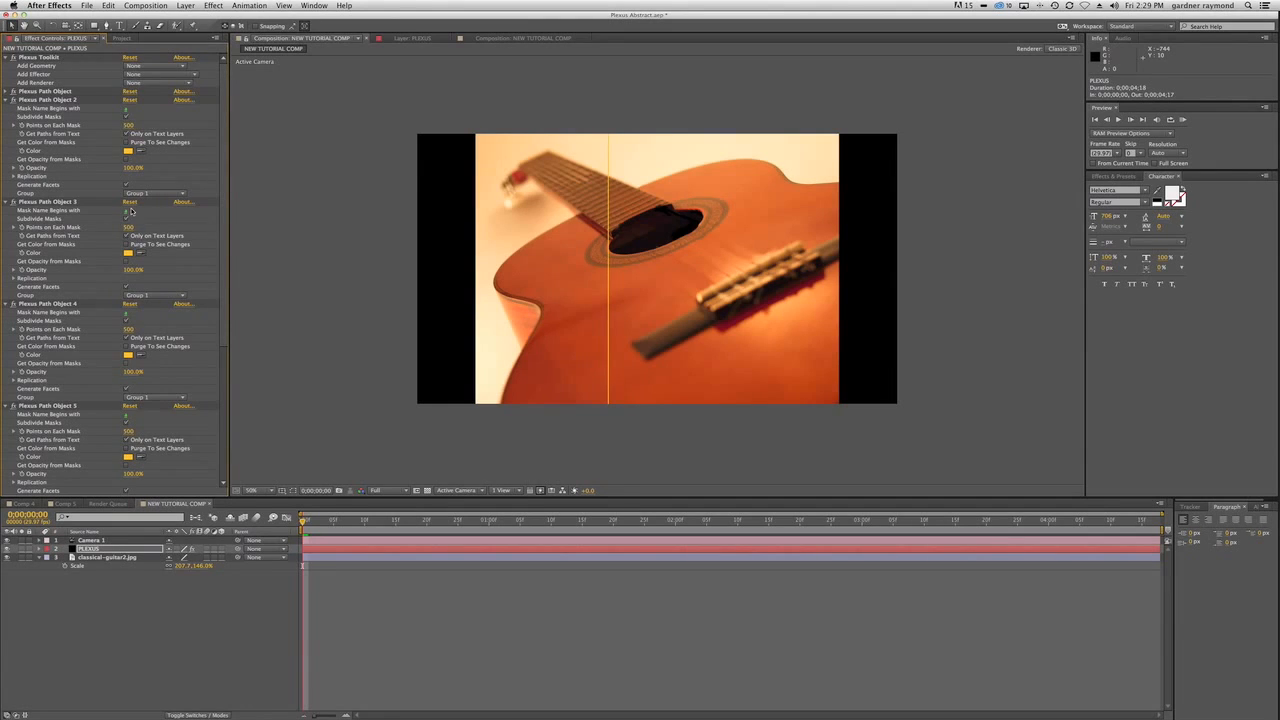
left_click(126, 212)
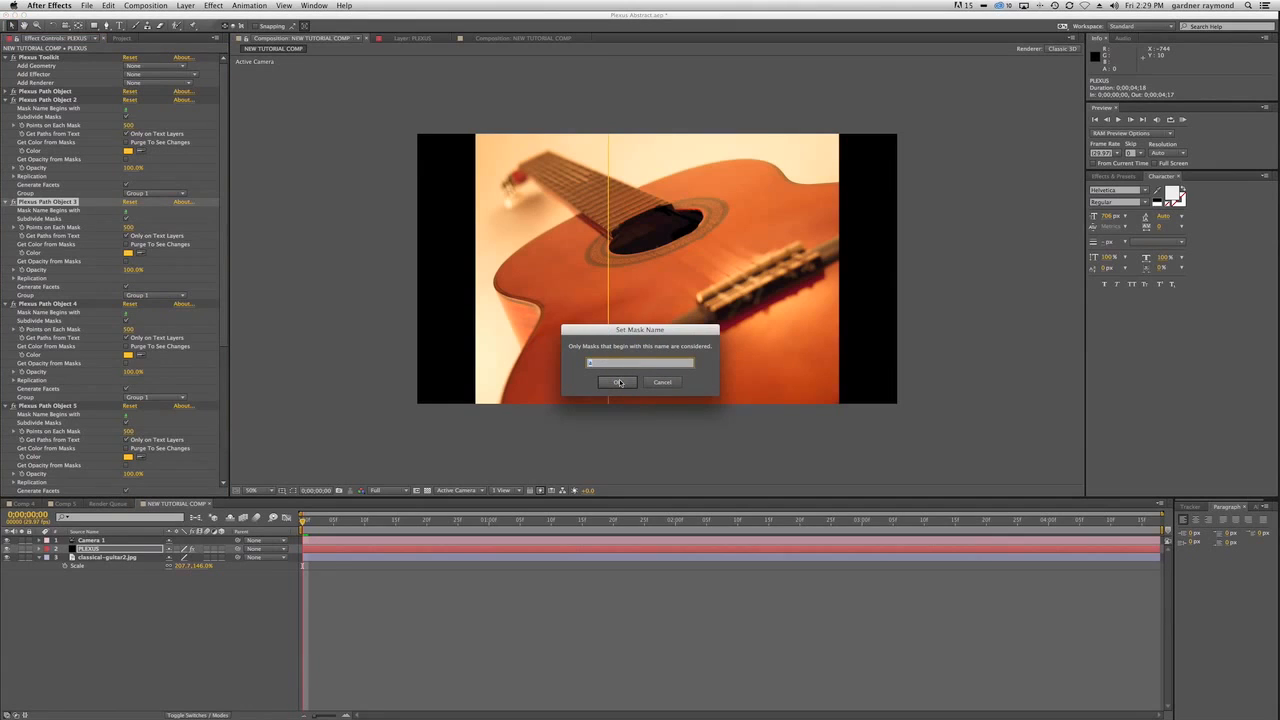
key("Return")
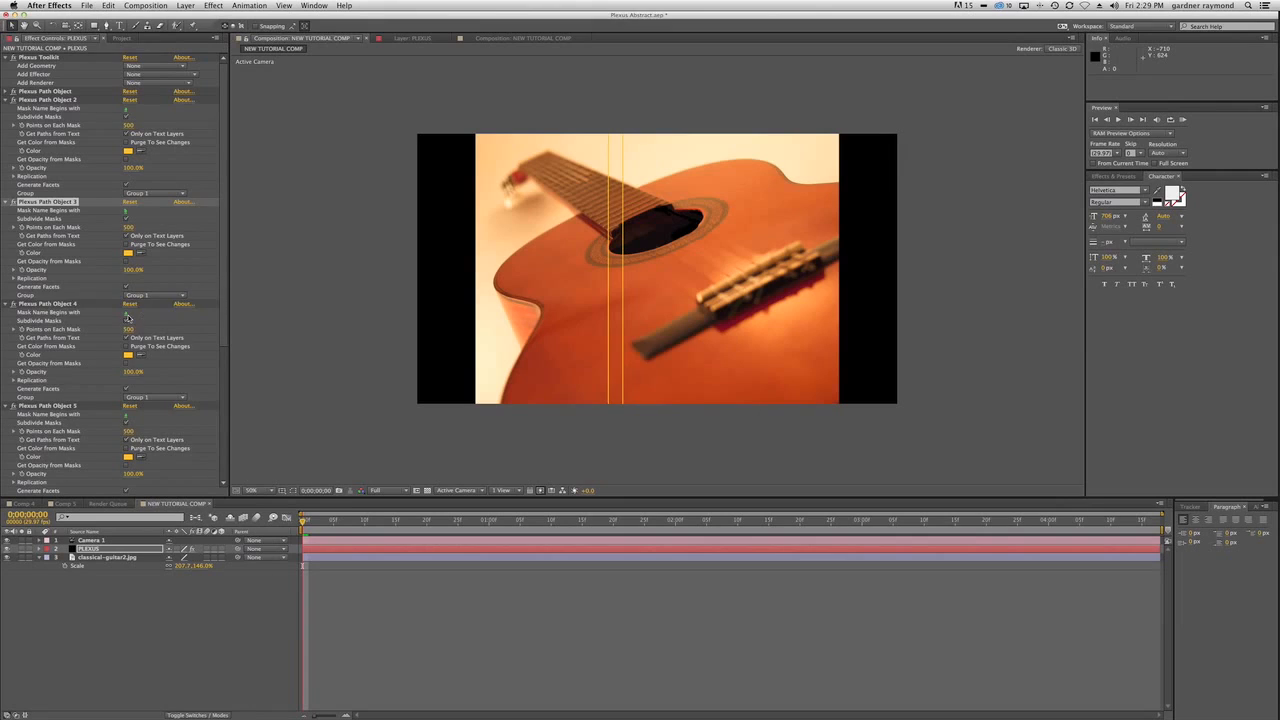
left_click(127, 315)
key("Return")
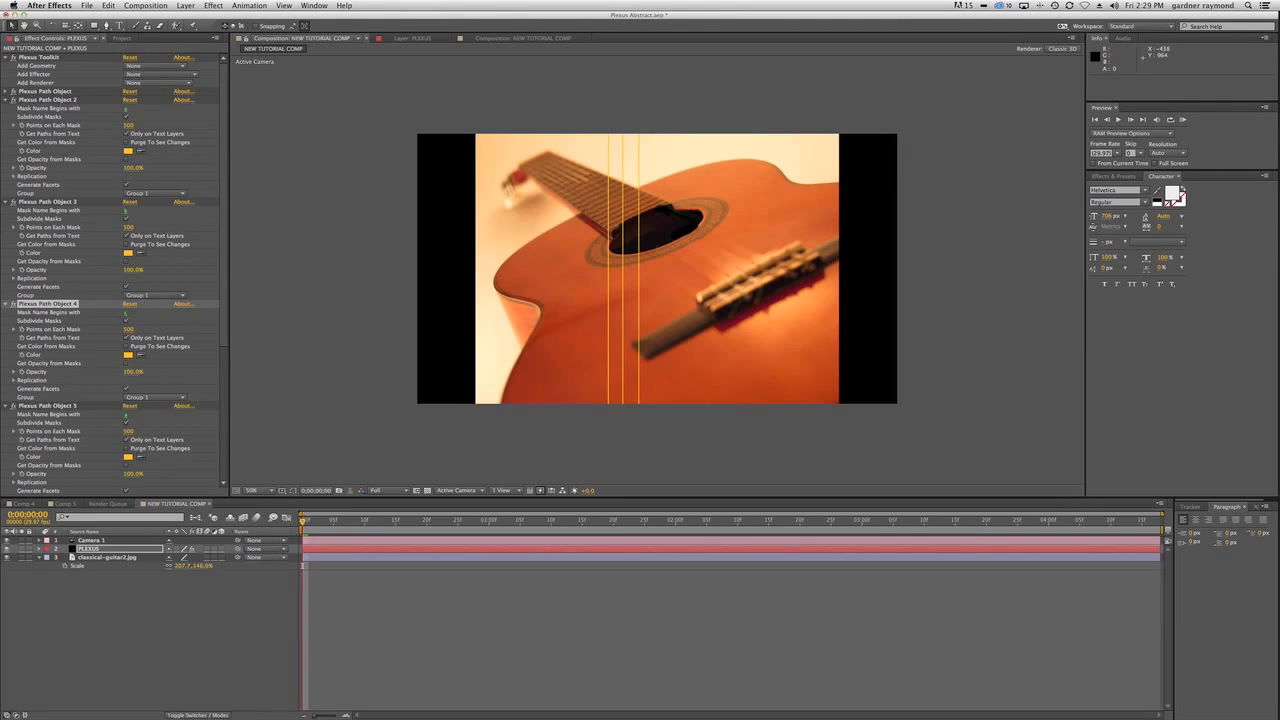
Restrict Plexus Path Object 5 to masks beginning with d and Plexus Path Object 6 to masks beginning with e.
left_click(127, 415)
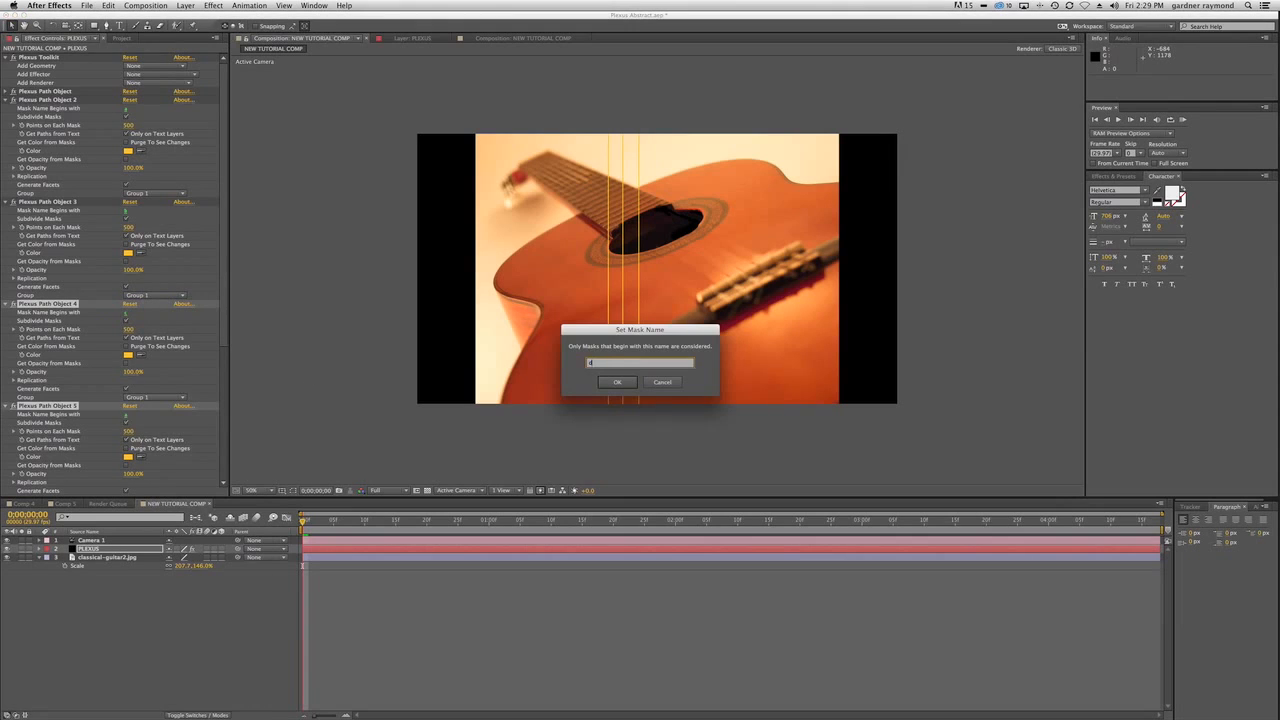
left_click(617, 383)
scroll(200, 340, "down", 5)
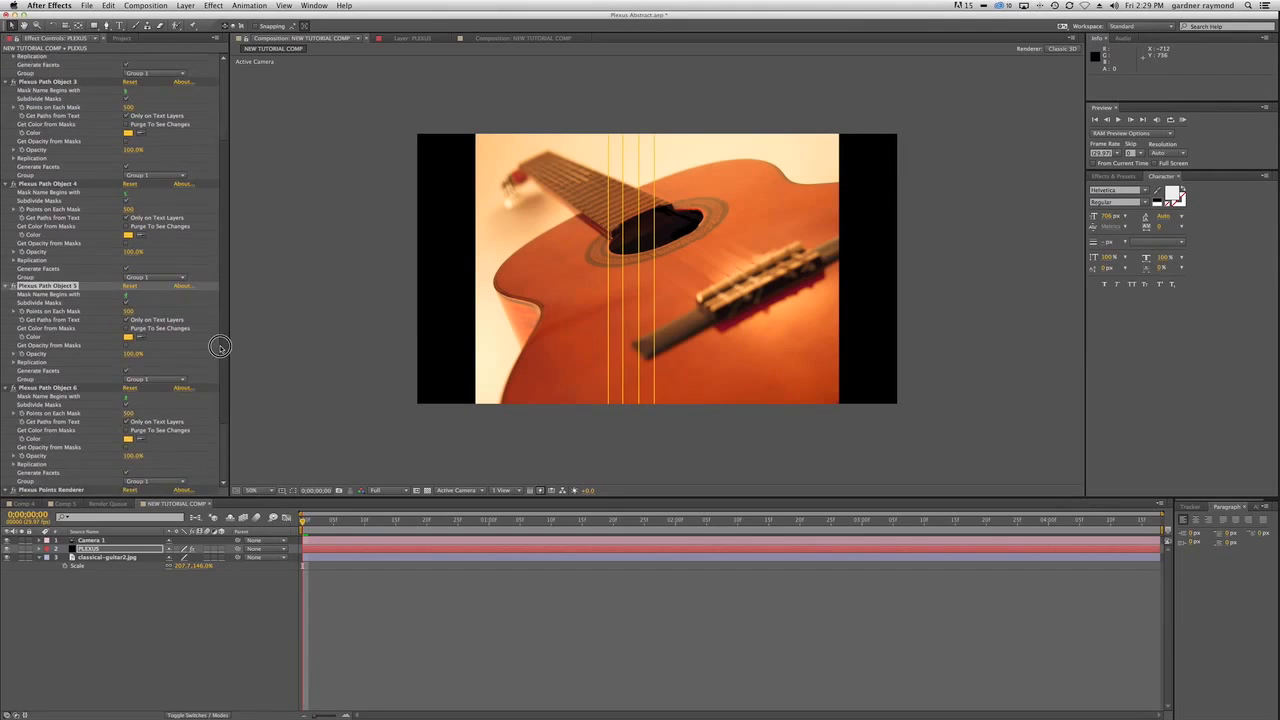
left_click(126, 338)
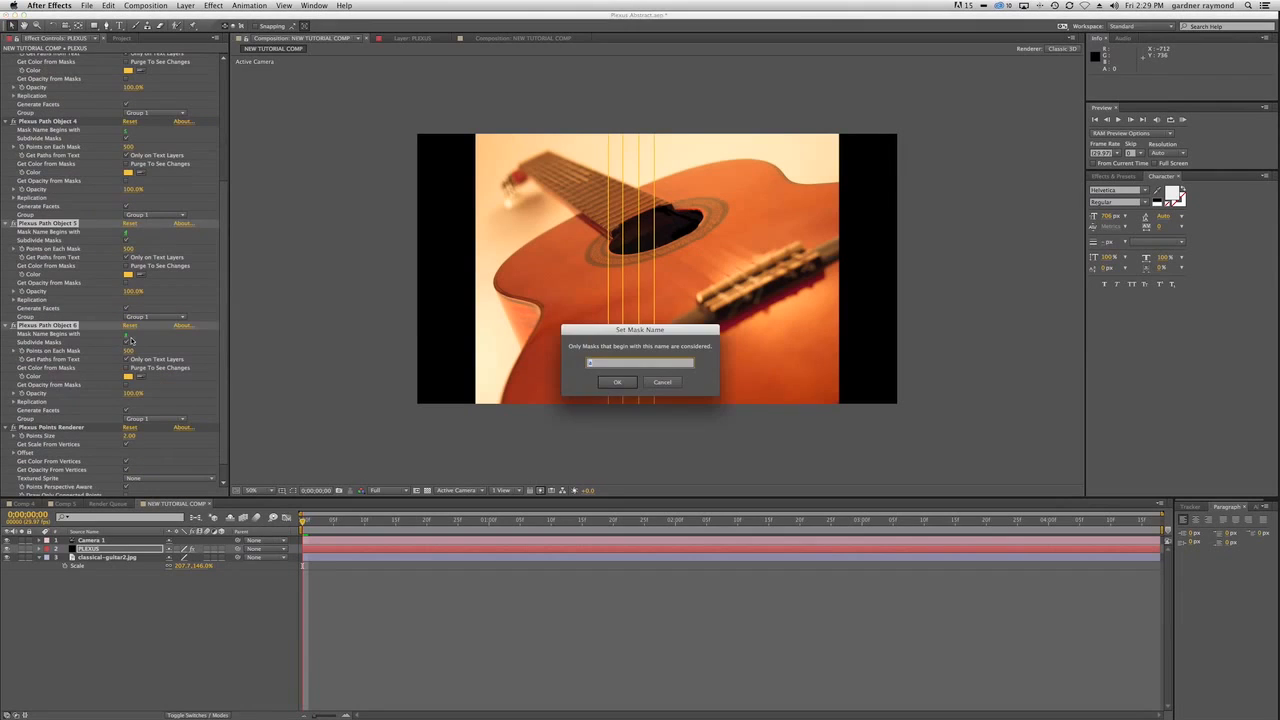
left_click(614, 383)
scroll(160, 400, "down", 1)
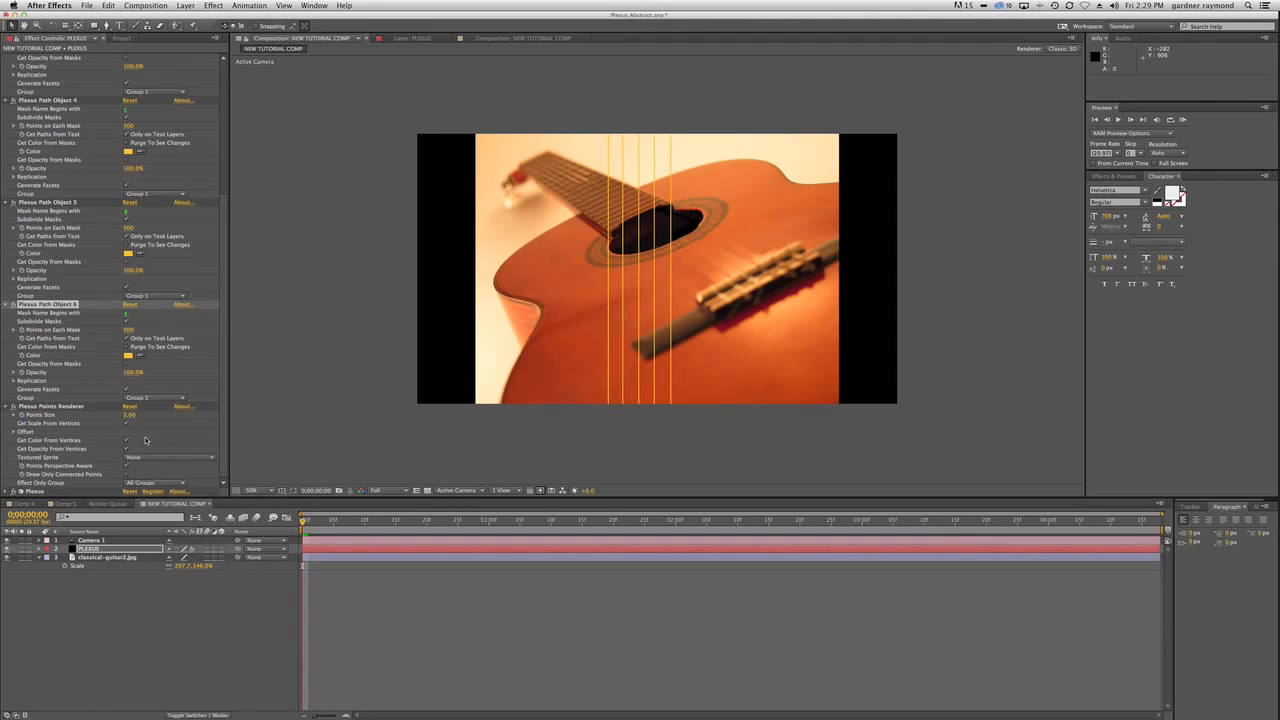
Restrict Plexus Path Object 2 to masks beginning with f and reorder it directly below Plexus Path Object 6.
left_click(6, 406)
left_click(7, 381)
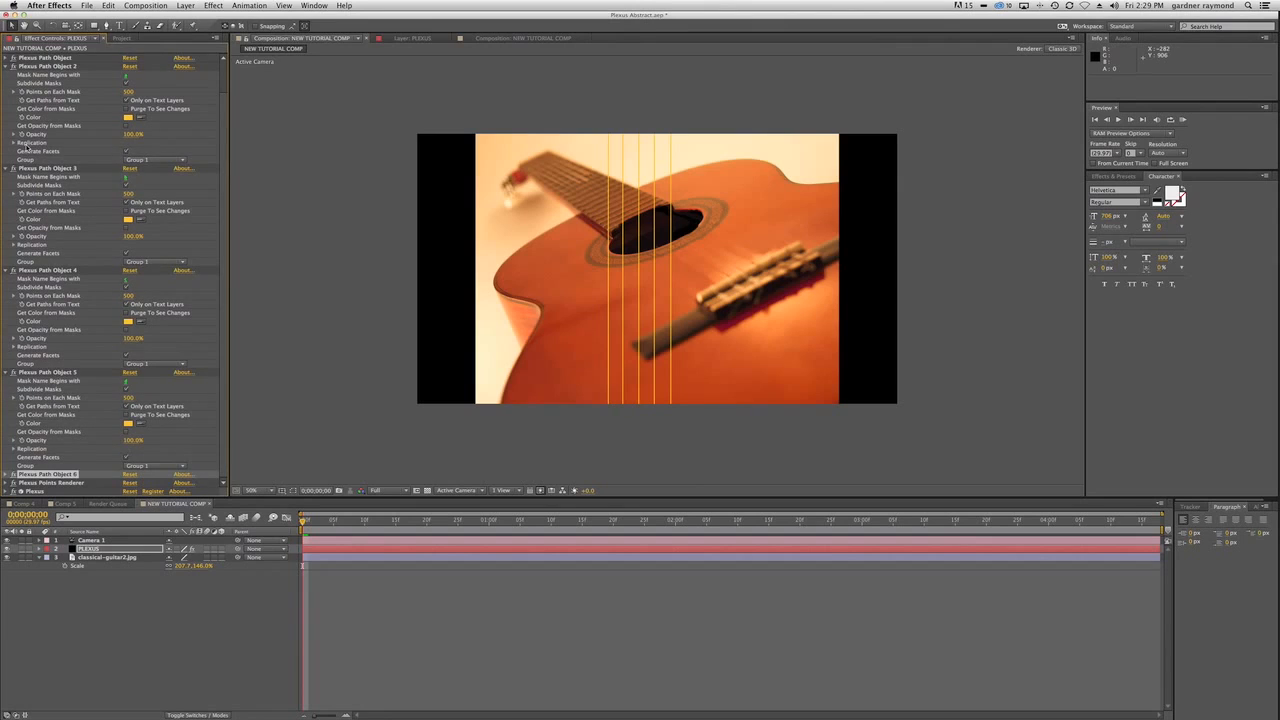
left_click(127, 78)
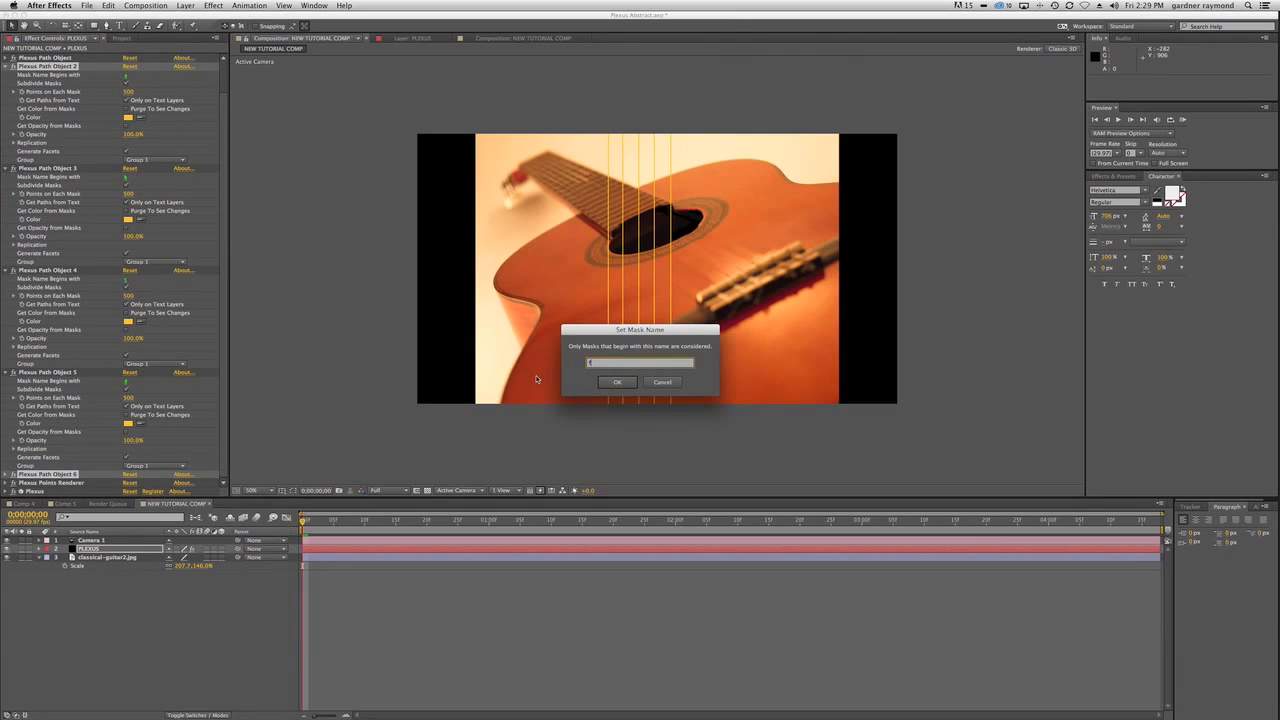
left_click(625, 382)
left_click_drag(75, 68, 85, 478)
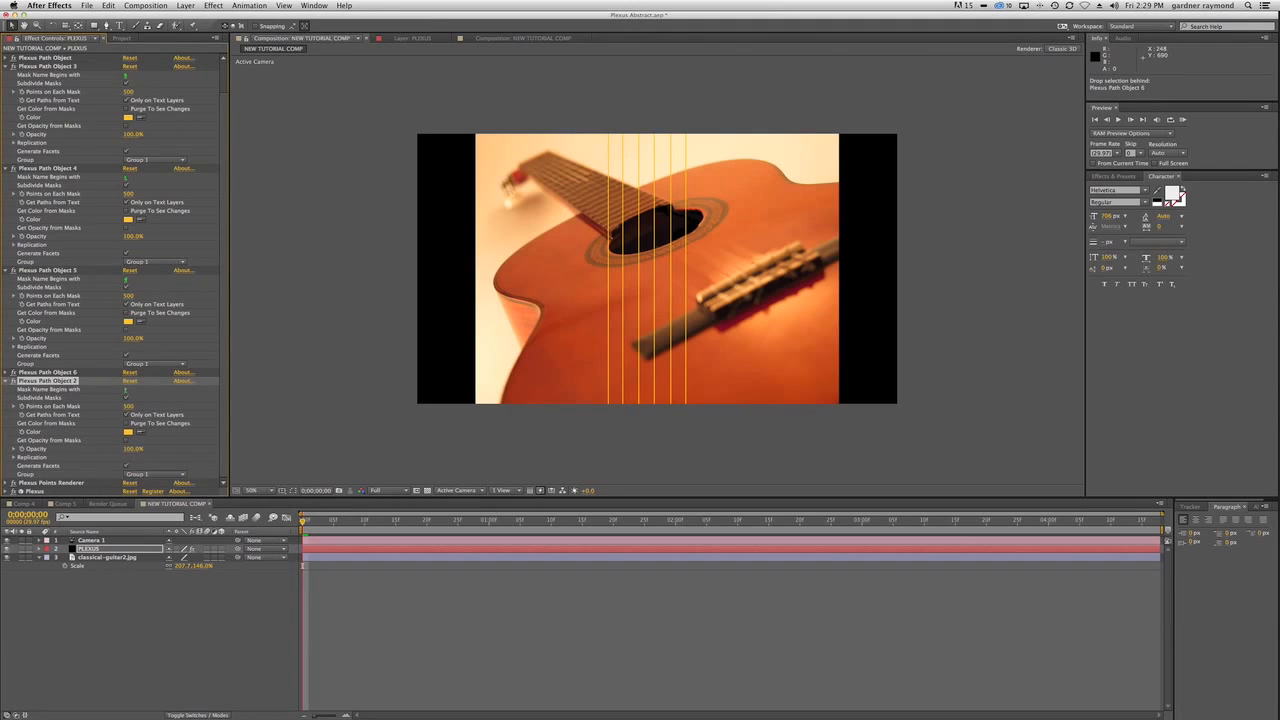
Collapse the settings of Plexus Path Objects 2, 5, 4 and 3.
left_click(6, 381)
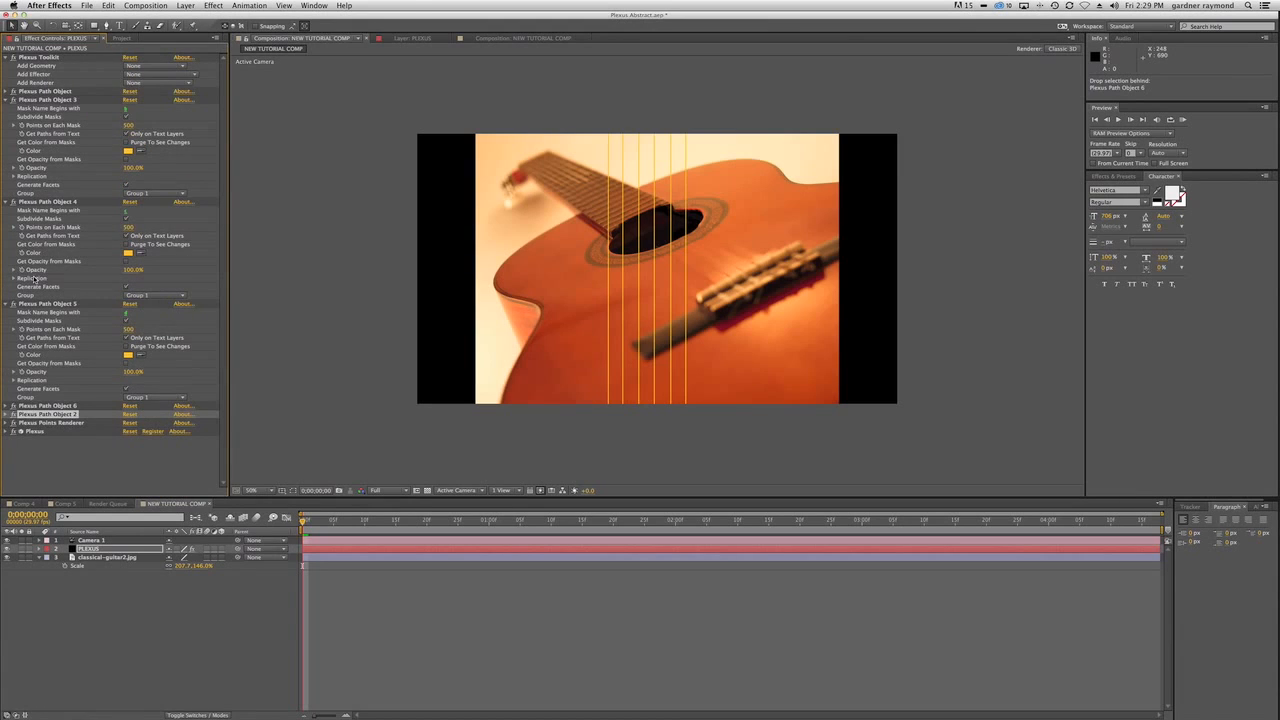
left_click(6, 303)
left_click(7, 202)
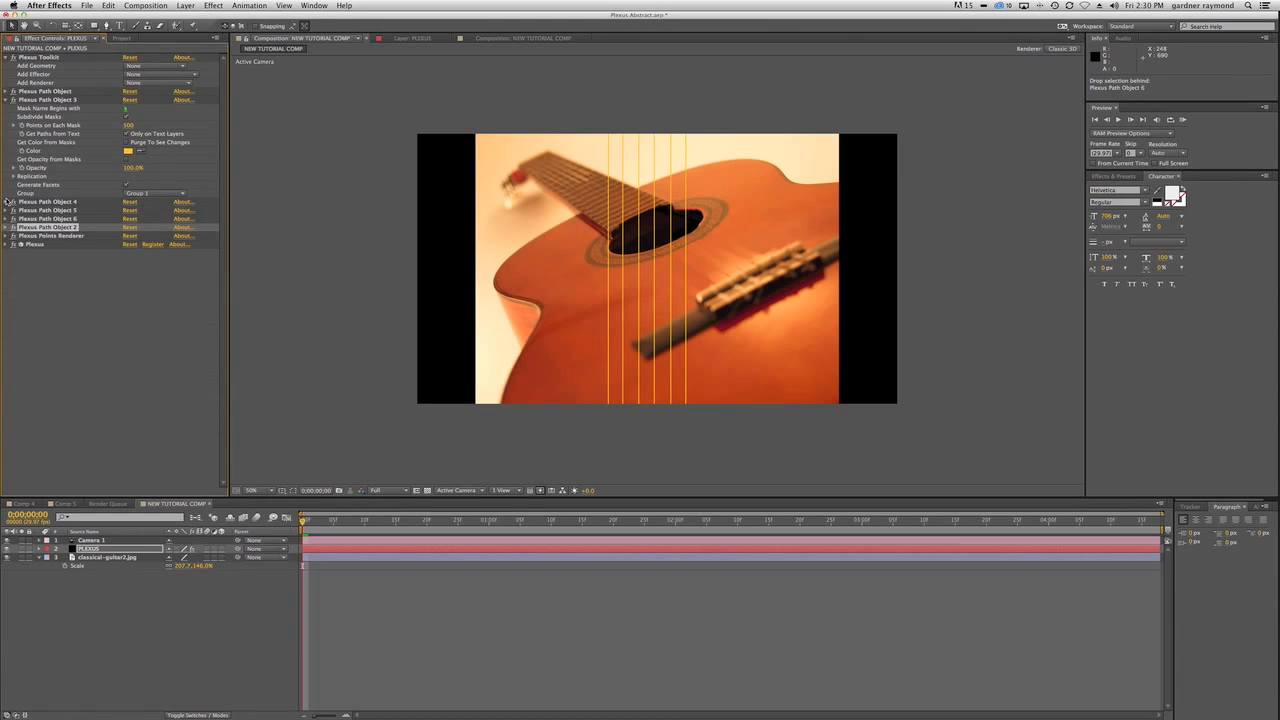
left_click(7, 100)
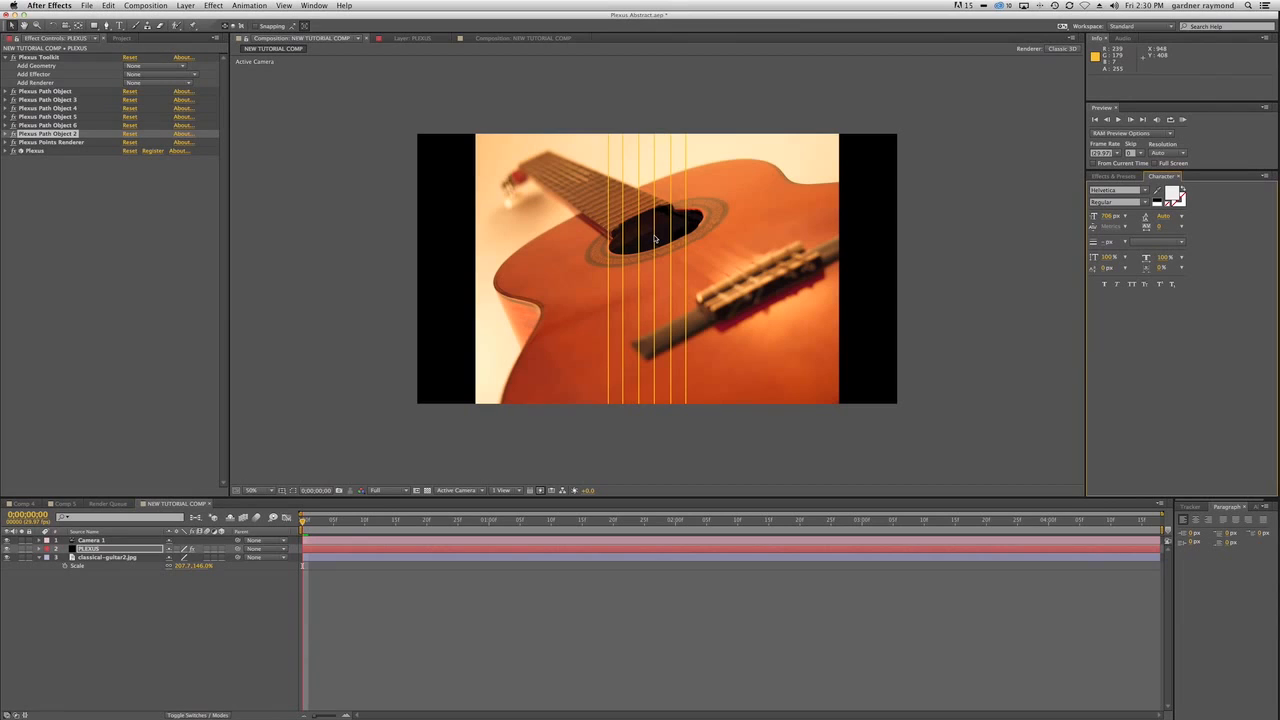
Open Comp 5 to view the composited guitar-string reference.
left_click(62, 504)
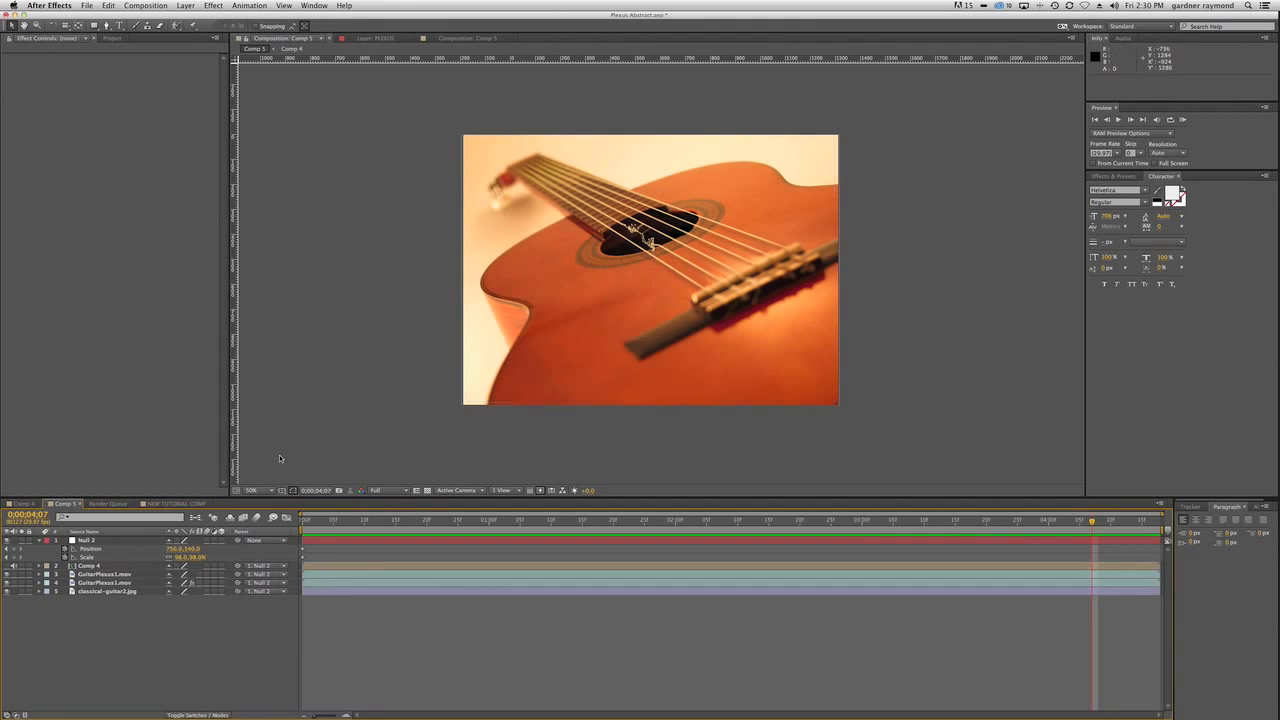
Return to NEW TUTORIAL COMP and orbit and move Camera 1 so the six strings recede in perspective toward the sound hole.
left_click(180, 503)
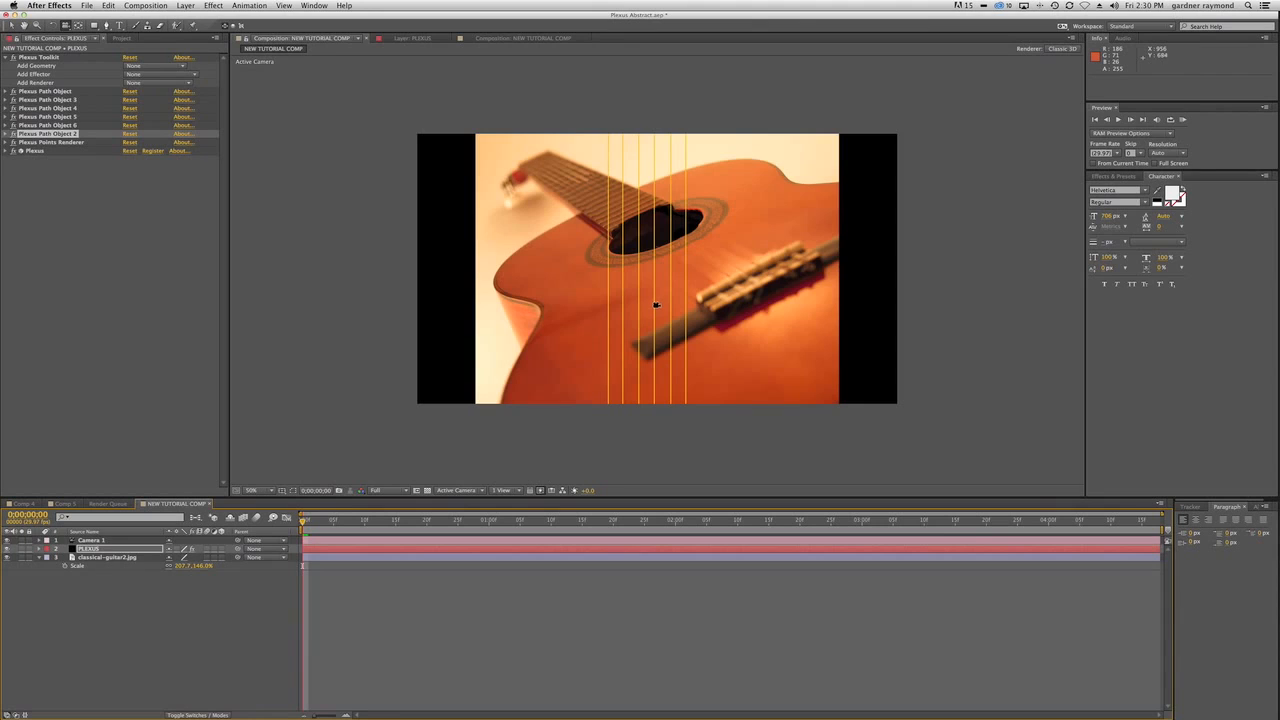
left_click(653, 297)
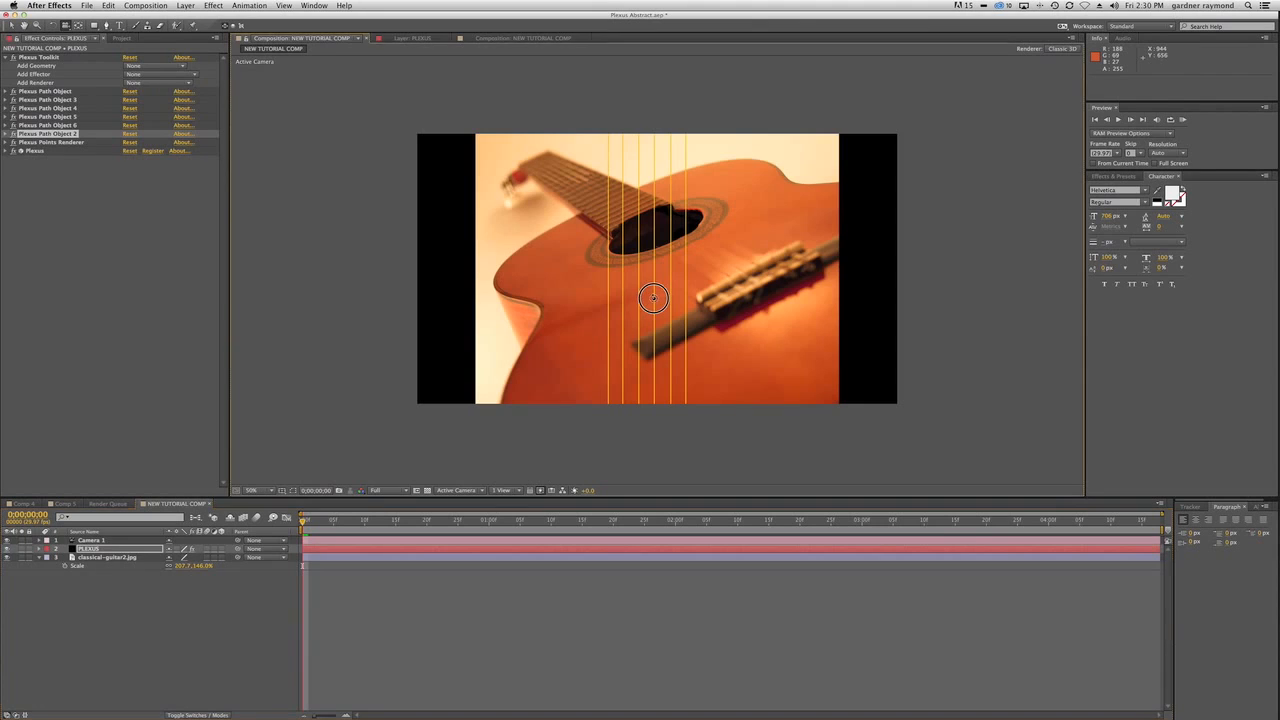
left_click_drag(653, 297, 657, 234)
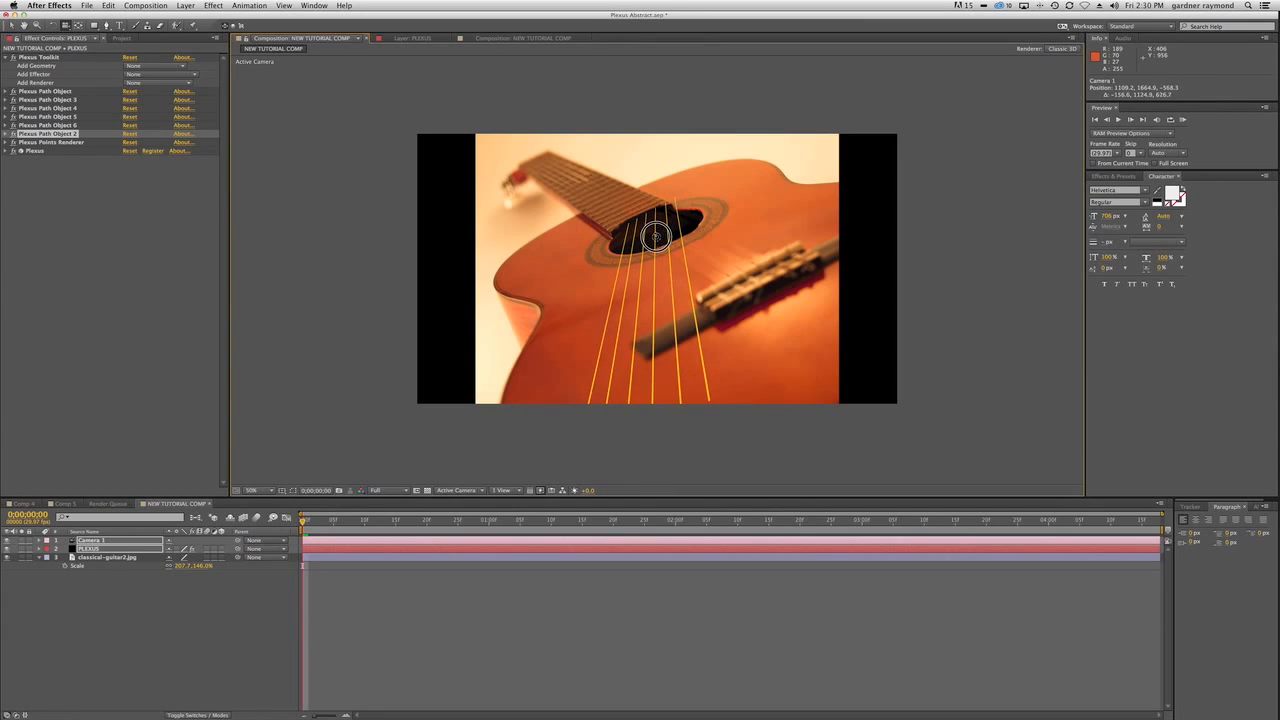
left_click_drag(665, 330, 667, 347)
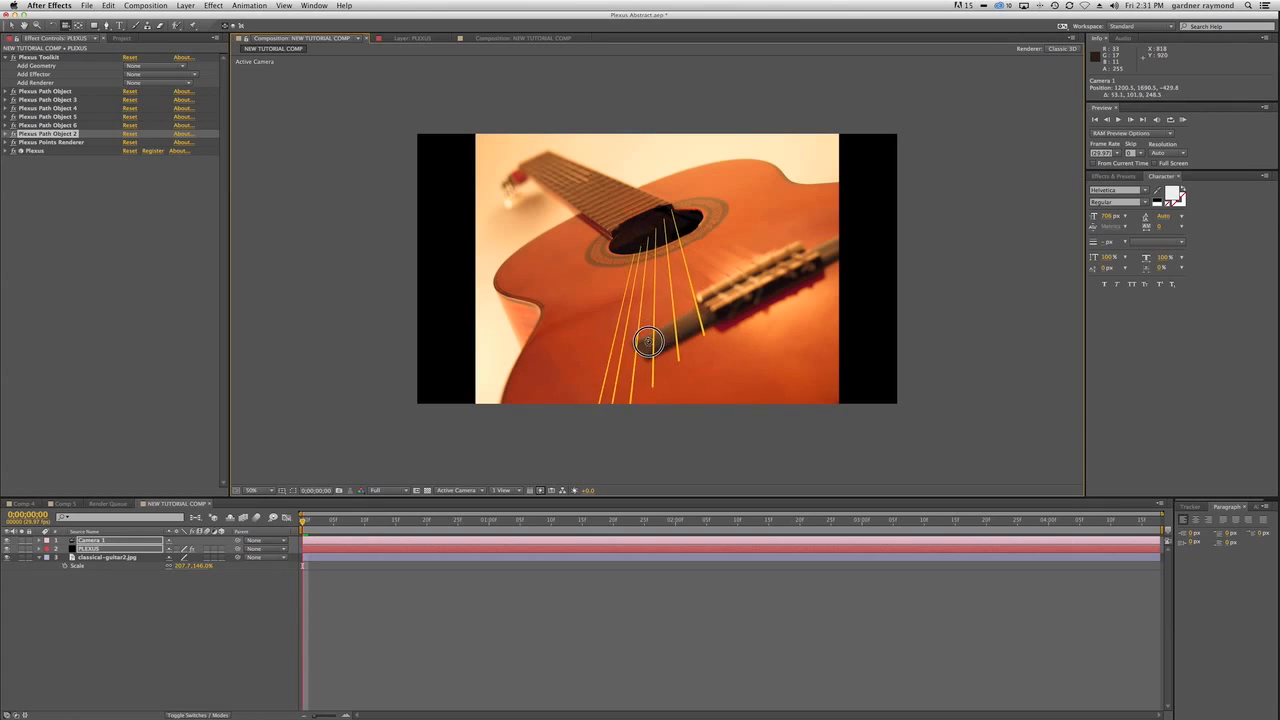
left_click_drag(660, 333, 662, 332)
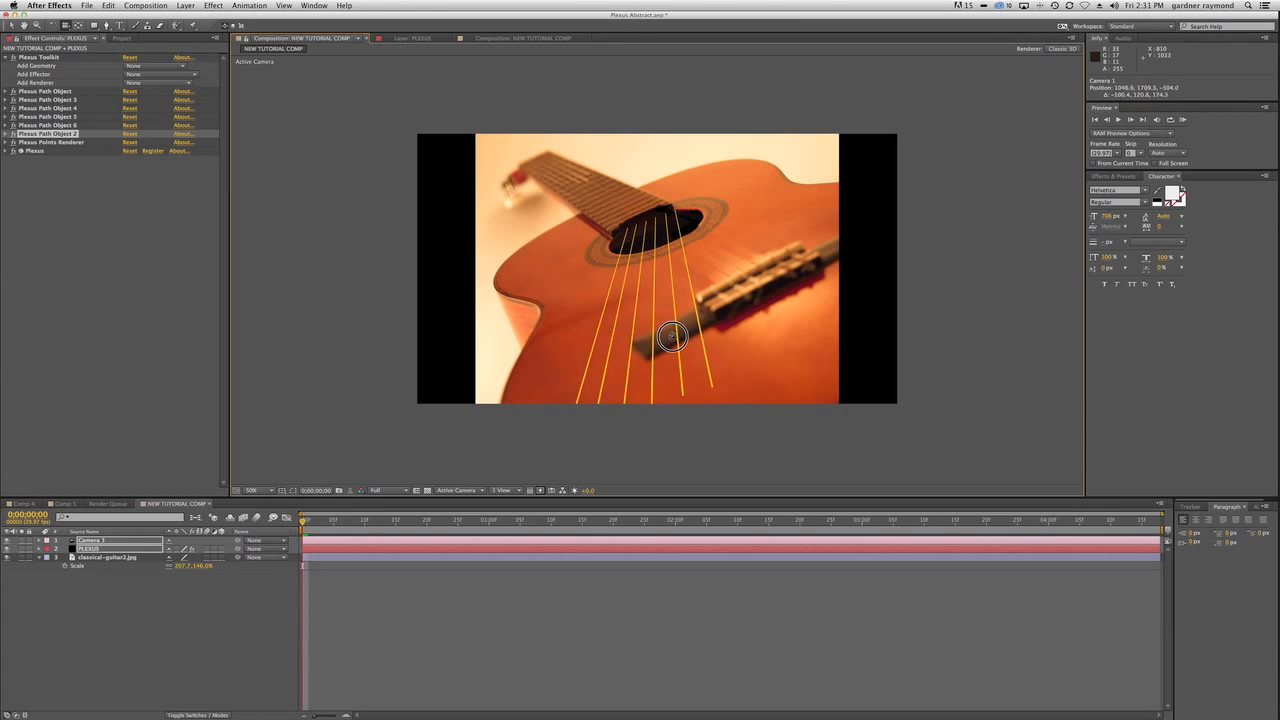
left_click_drag(674, 338, 676, 336)
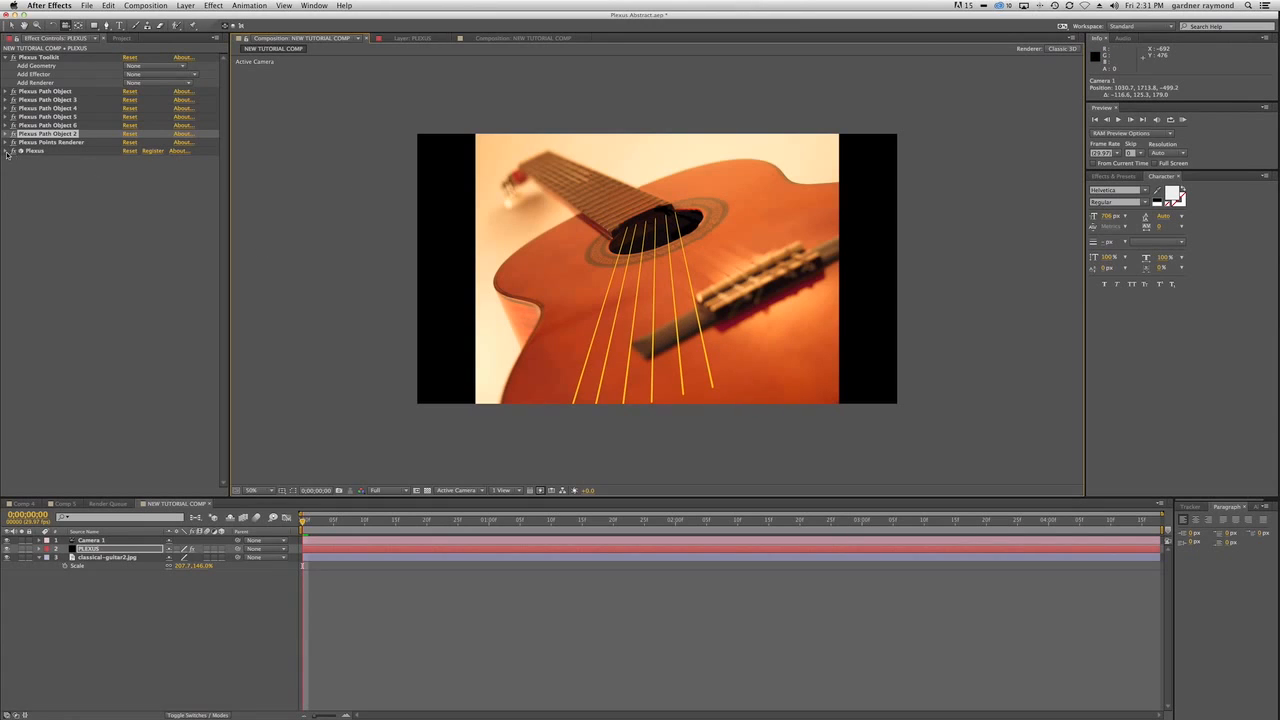
Add a Plexus Transform effector and tilt the strings to match the guitar, with X Rotate 4° and Z Rotate -24°.
left_click(150, 77)
left_click(160, 118)
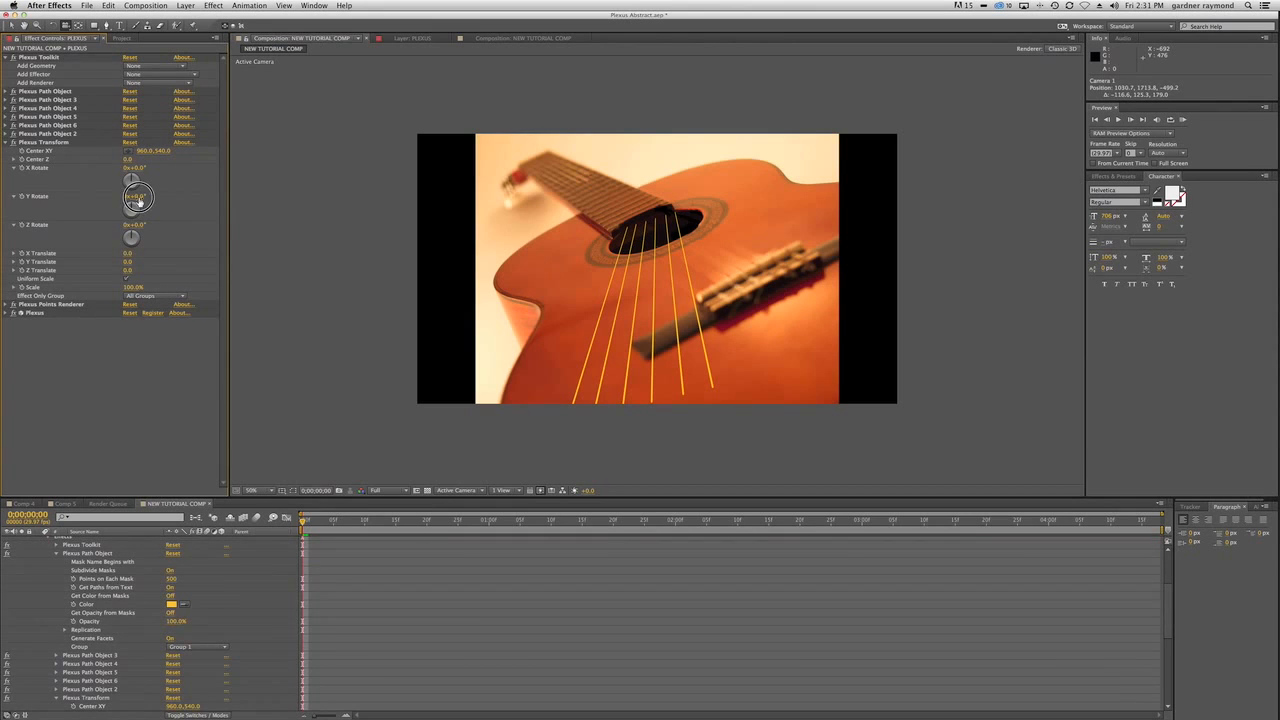
left_click_drag(138, 197, 127, 227)
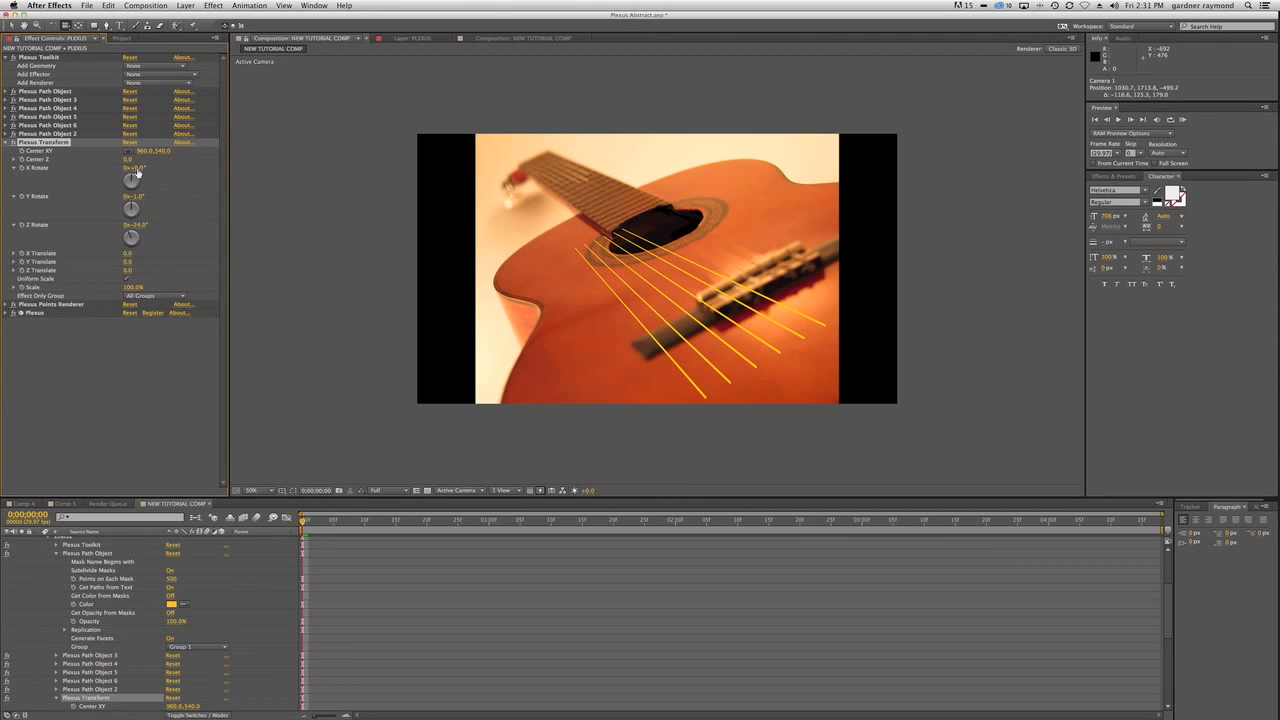
left_click_drag(141, 168, 141, 167)
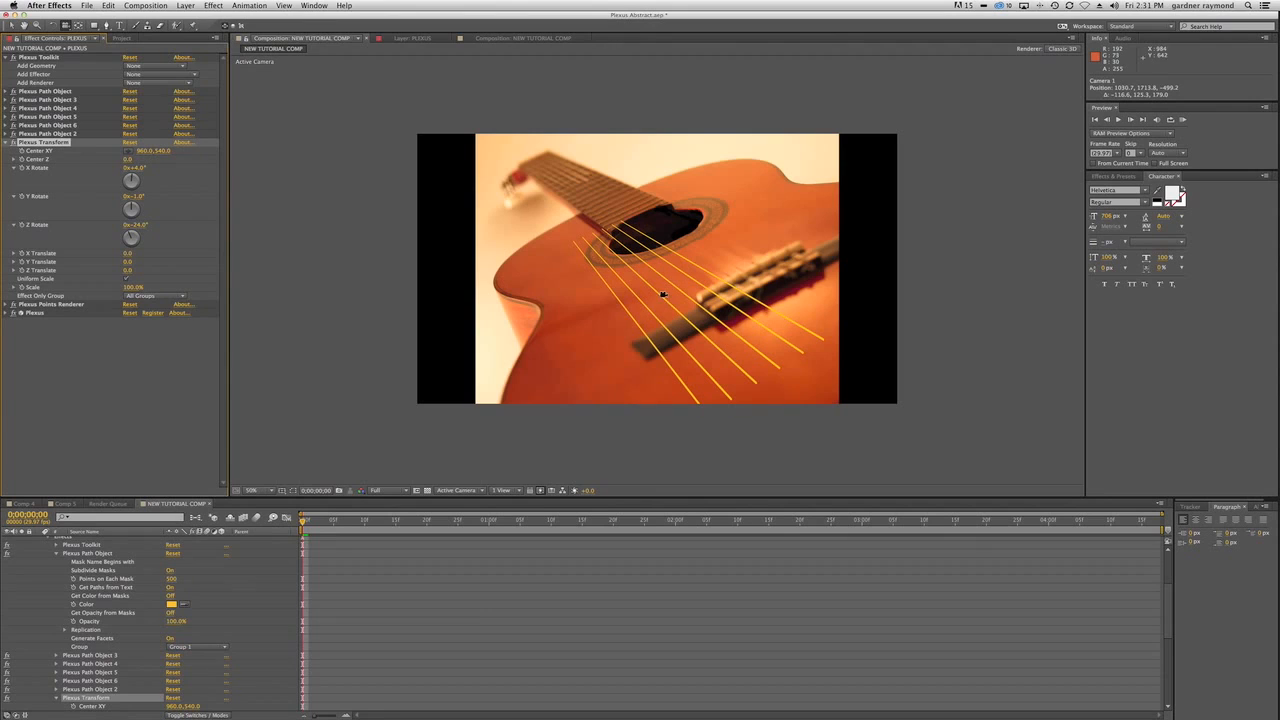
Reposition Camera 1 so the strings run from the guitar's fretboard across the sound hole to the bridge.
key("c")
left_click_drag(664, 291, 668, 230)
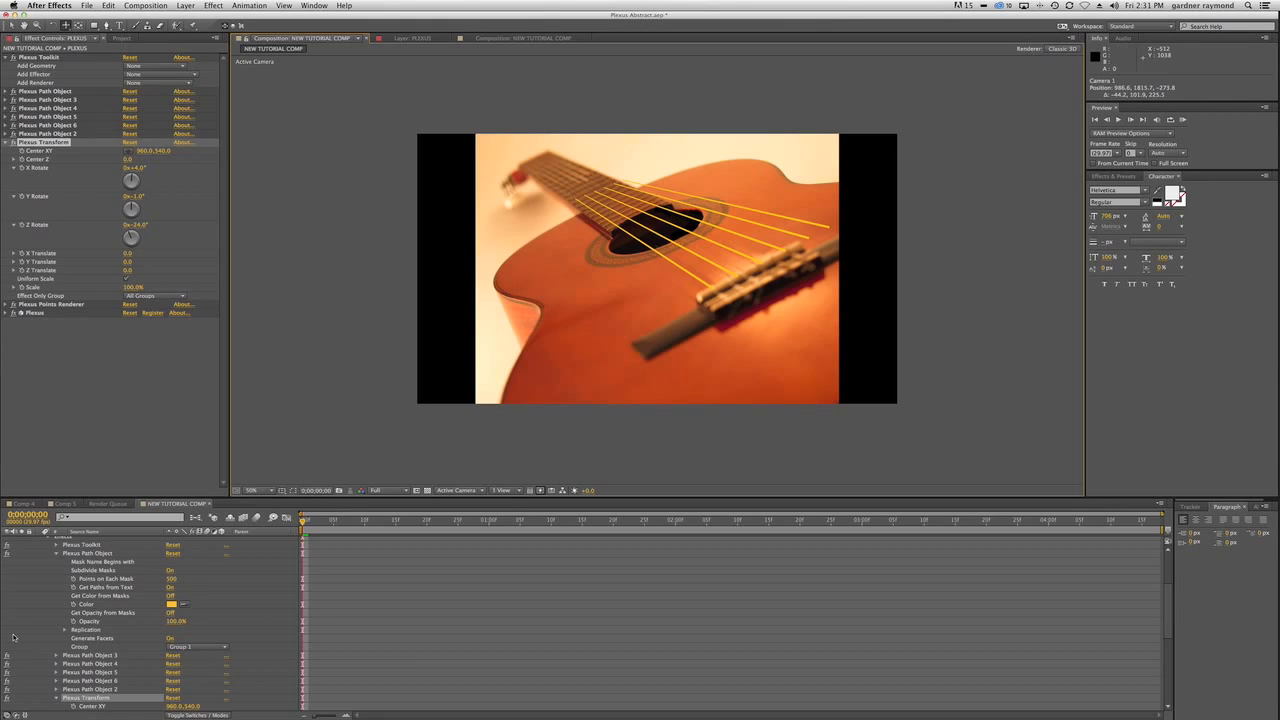
Select the PLEXUS layer to display its six mask paths for vertex editing.
scroll(66, 561, "up", 5)
left_click(82, 550)
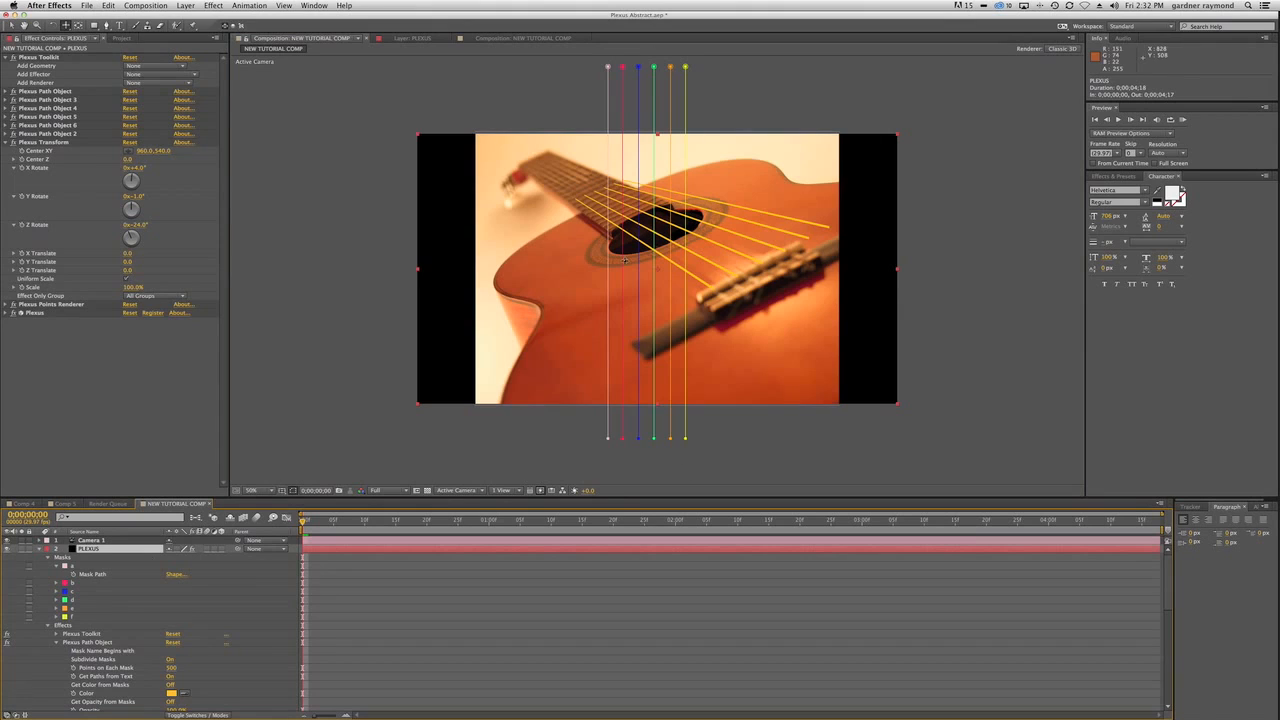
key("v")
left_click(612, 444)
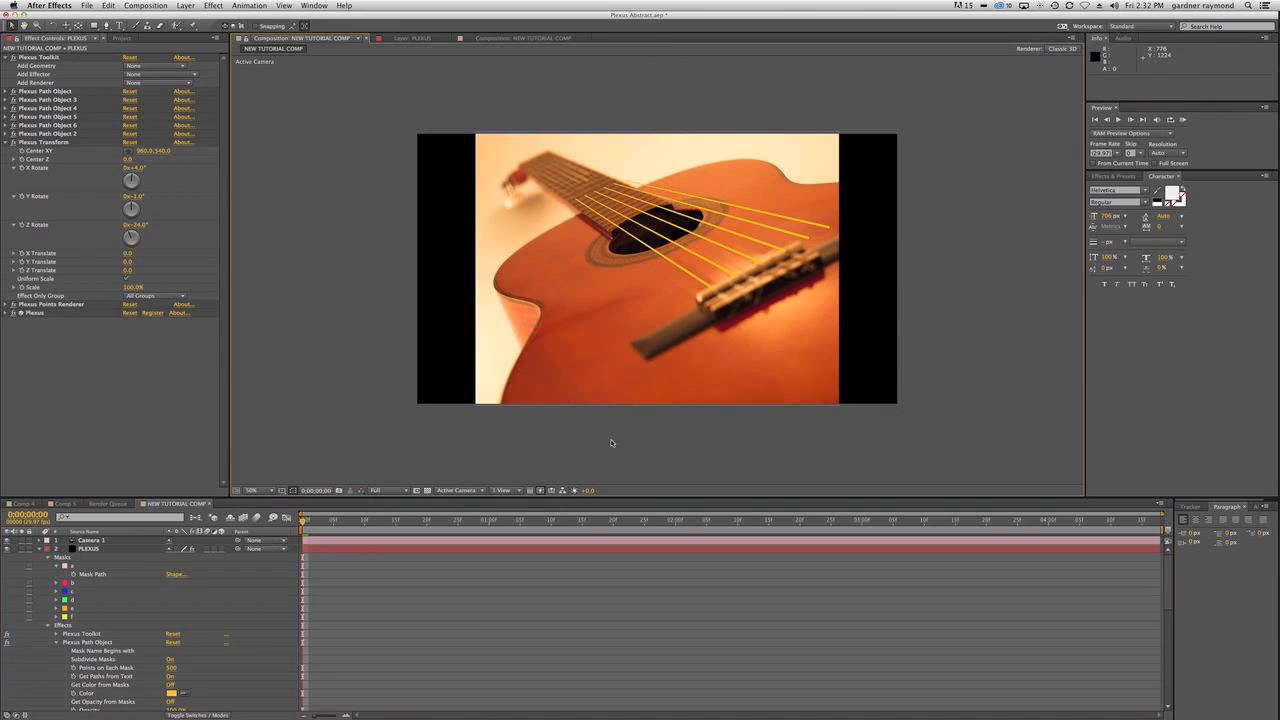
left_click(124, 549)
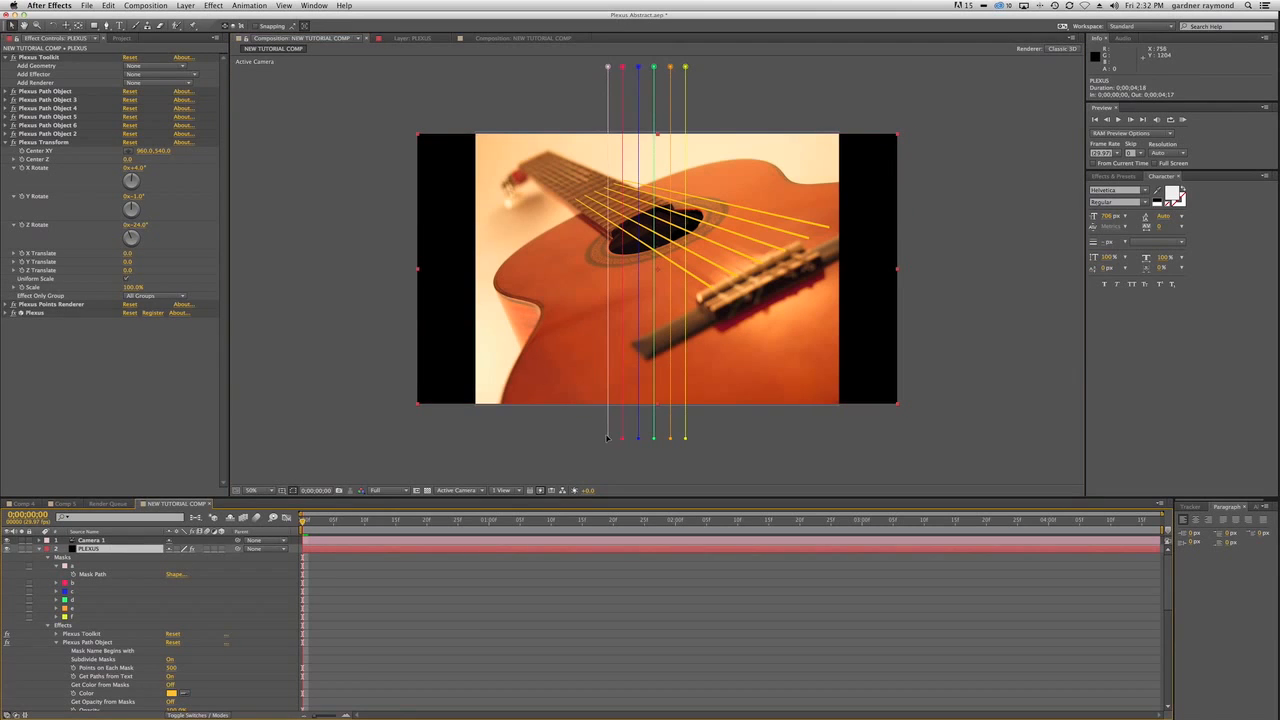
left_click(607, 437)
mouse_move(606, 436)
left_mouse_down()
mouse_move(526, 434)
mouse_move(615, 433)
mouse_move(594, 431)
left_mouse_up()
key("super+z")
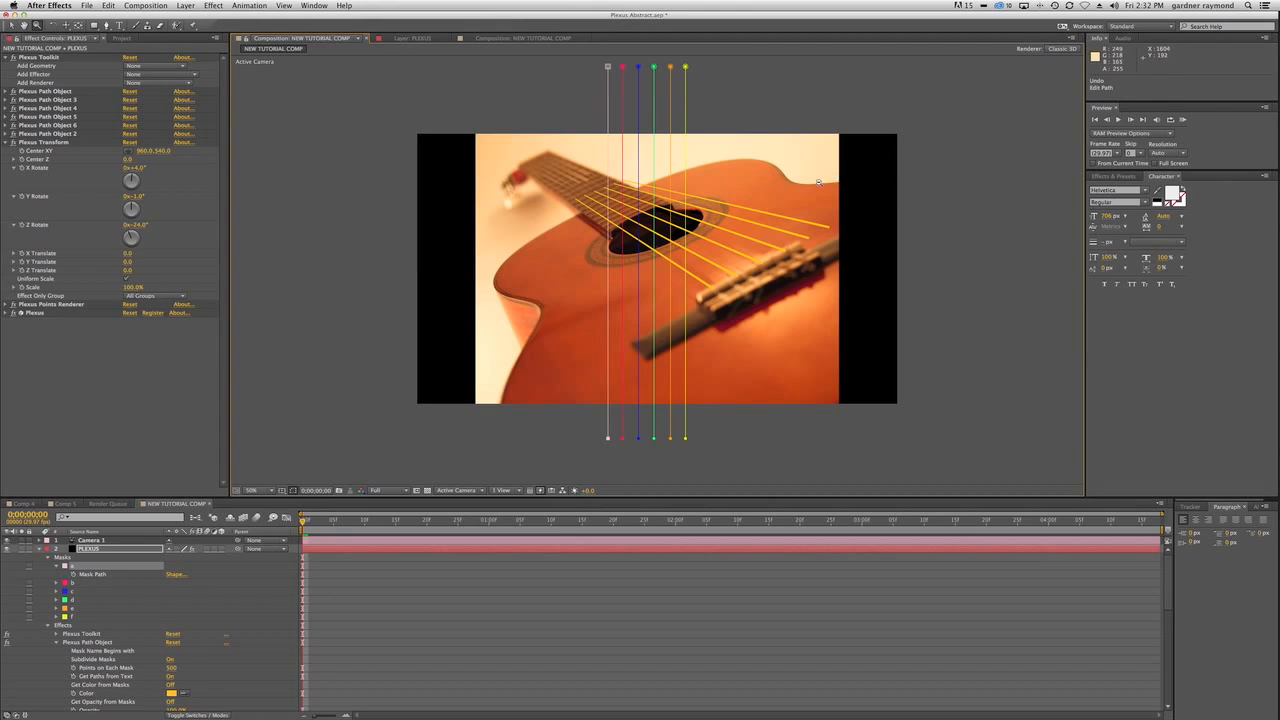
Select the top vertices of masks a to f and extend them together far above the composition frame.
scroll(495, 357, "down", 2)
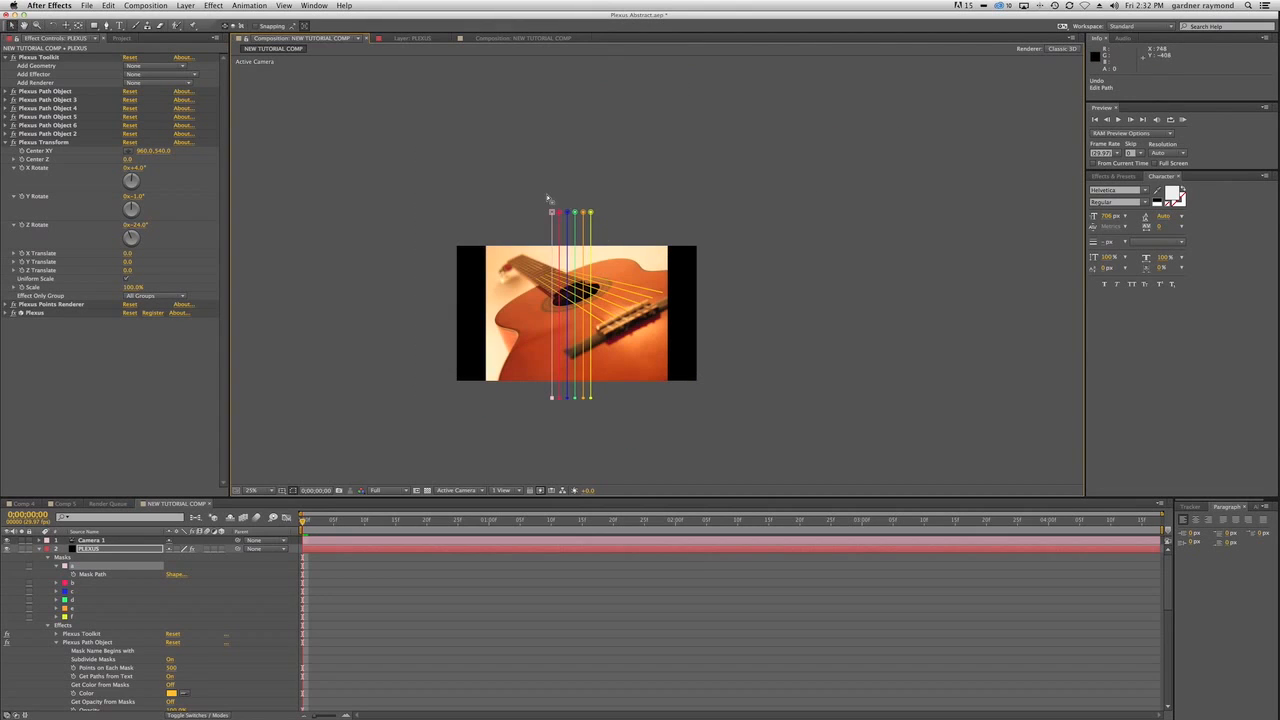
left_click_drag(540, 196, 590, 42)
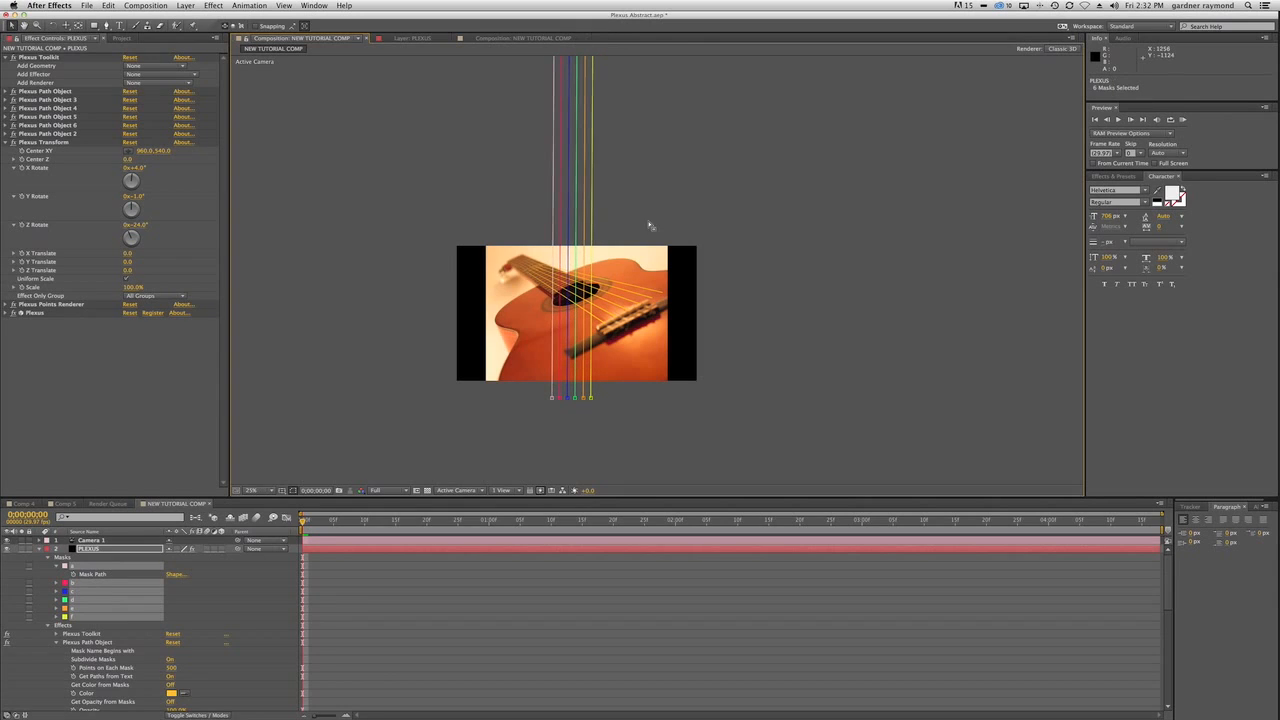
left_click_drag(654, 191, 657, 320)
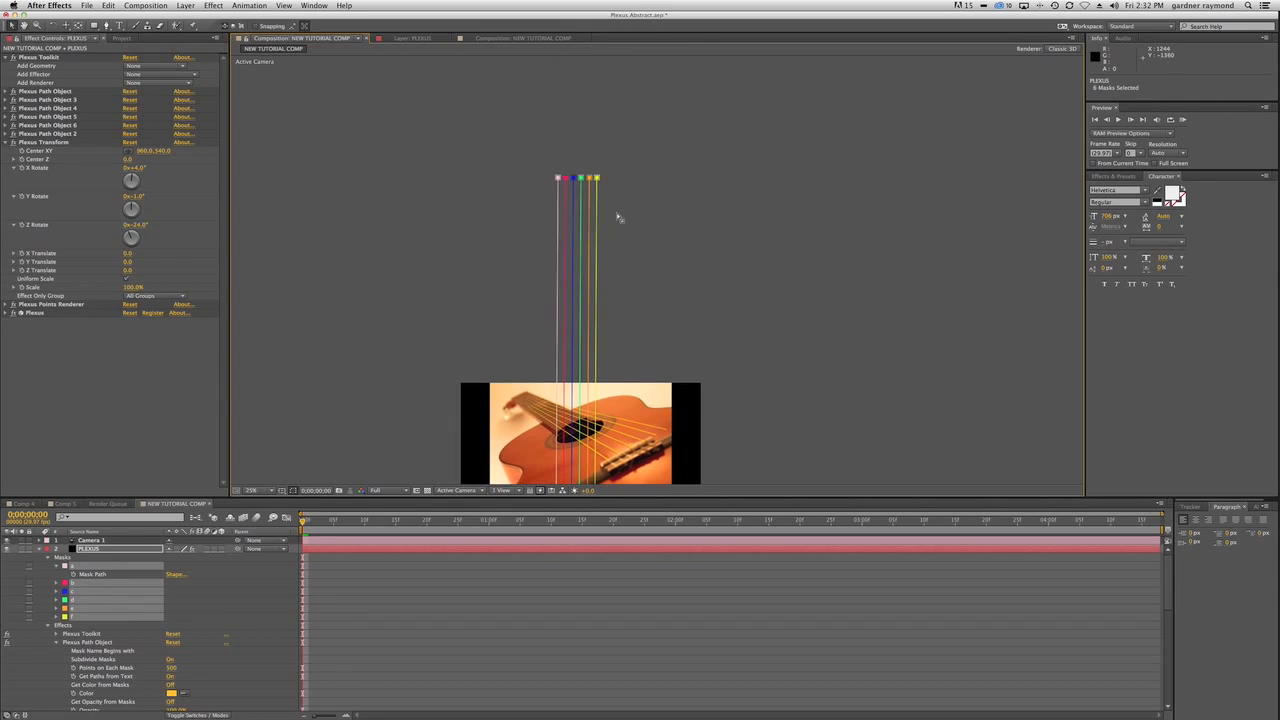
left_click_drag(597, 178, 600, 45)
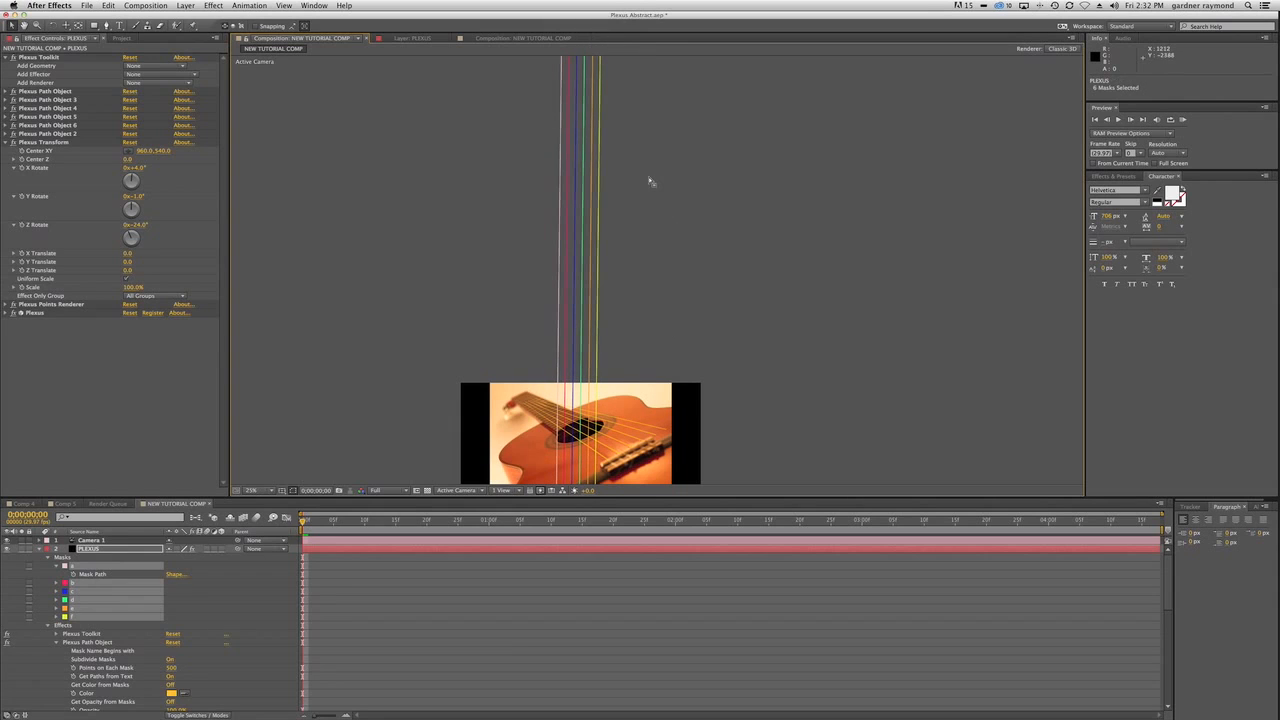
left_click_drag(717, 177, 717, 203)
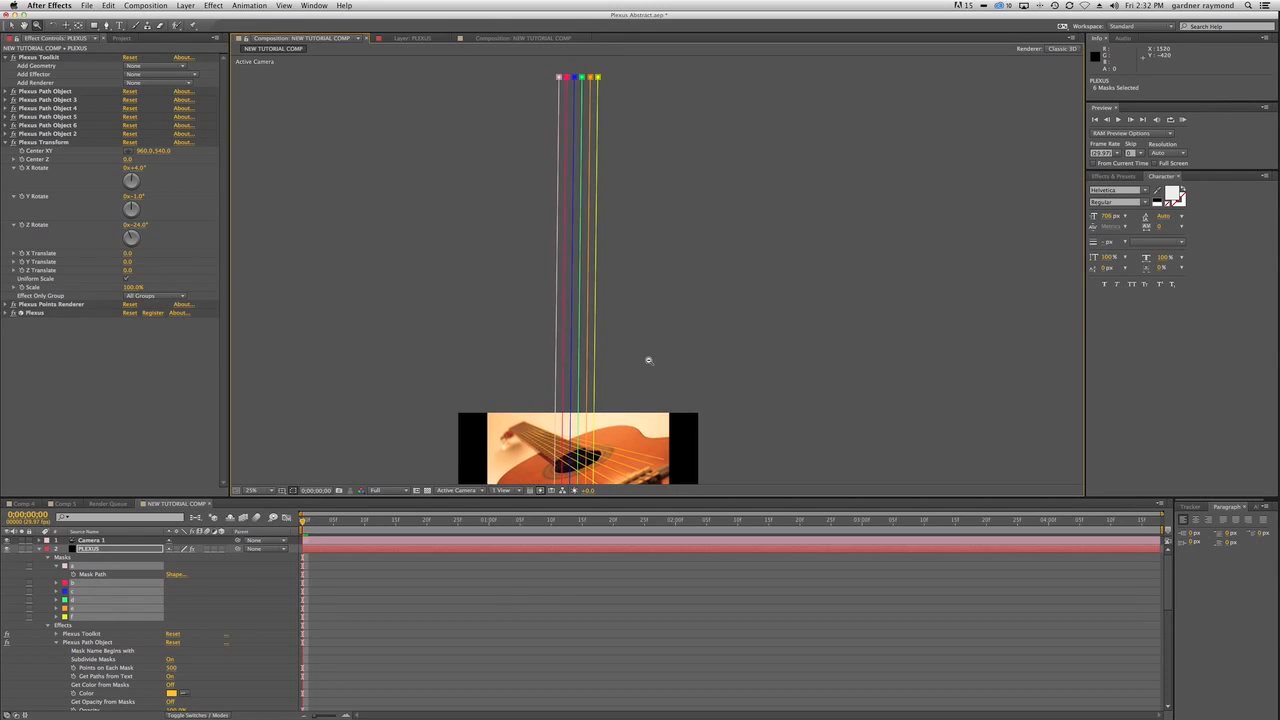
key("grave")
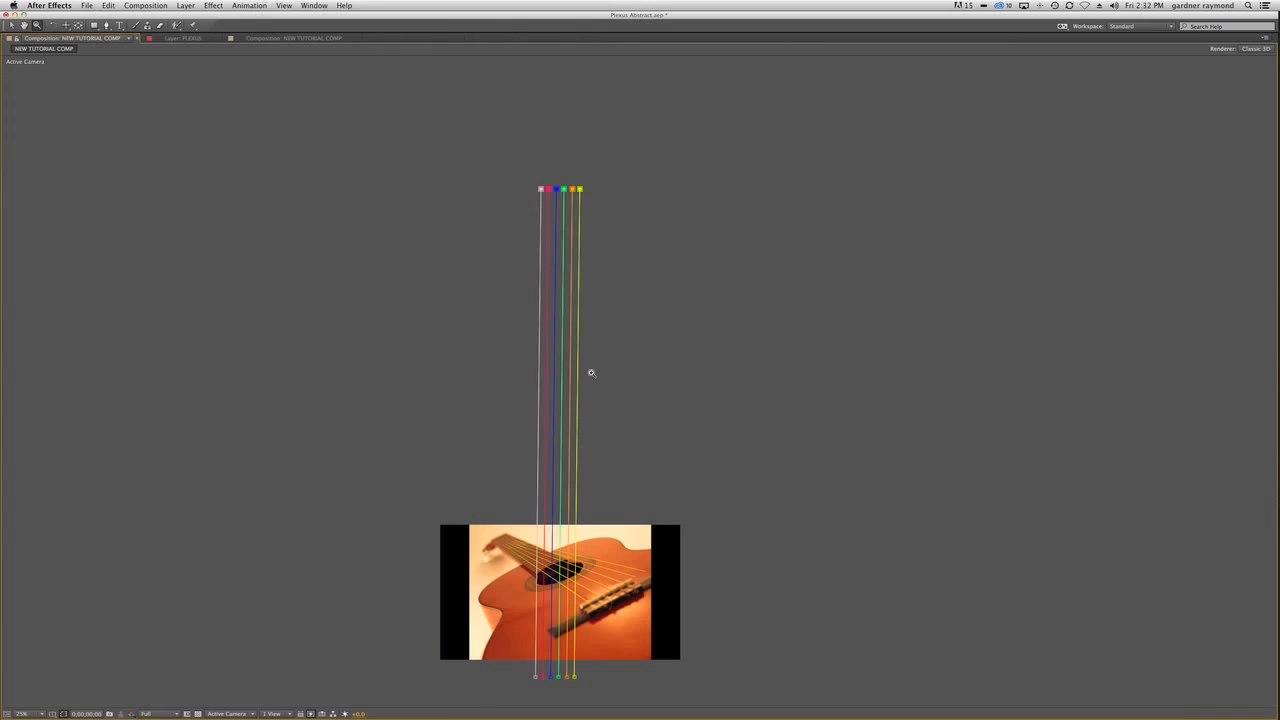
key("v")
left_click_drag(581, 189, 582, 0)
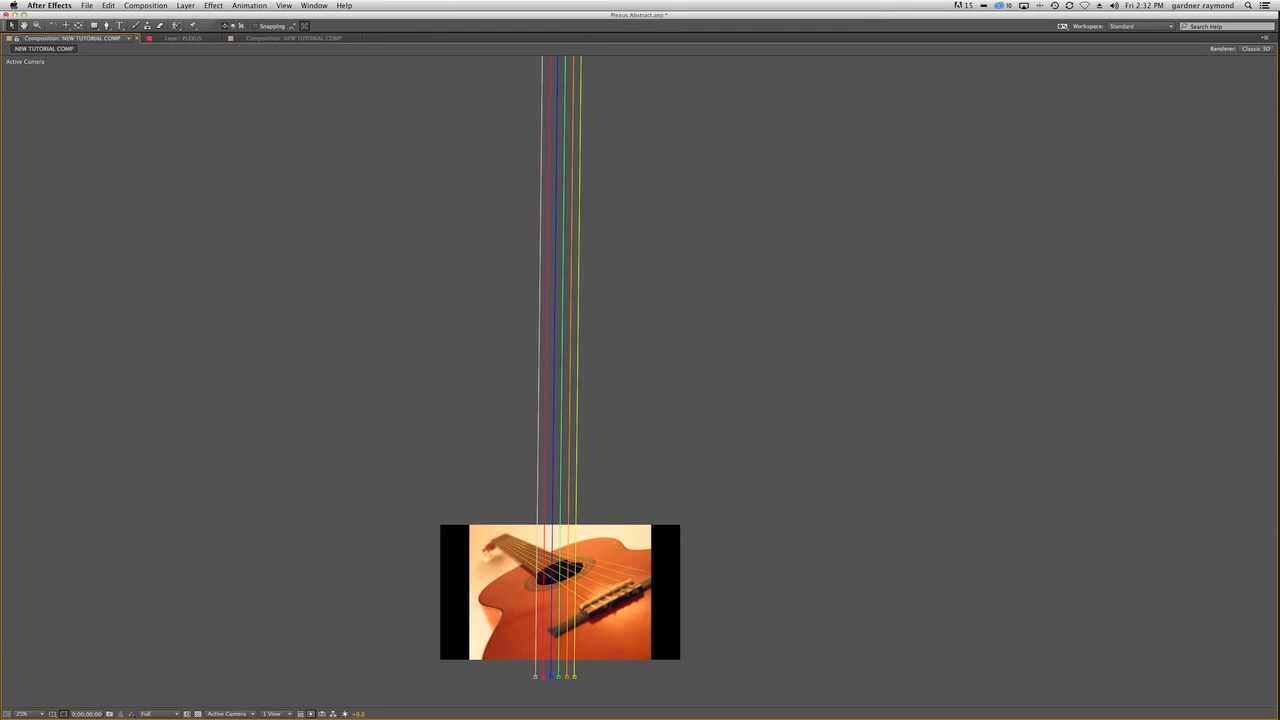
left_click_drag(663, 185, 640, 377)
left_click_drag(557, 195, 556, 121)
left_click_drag(660, 470, 727, 85)
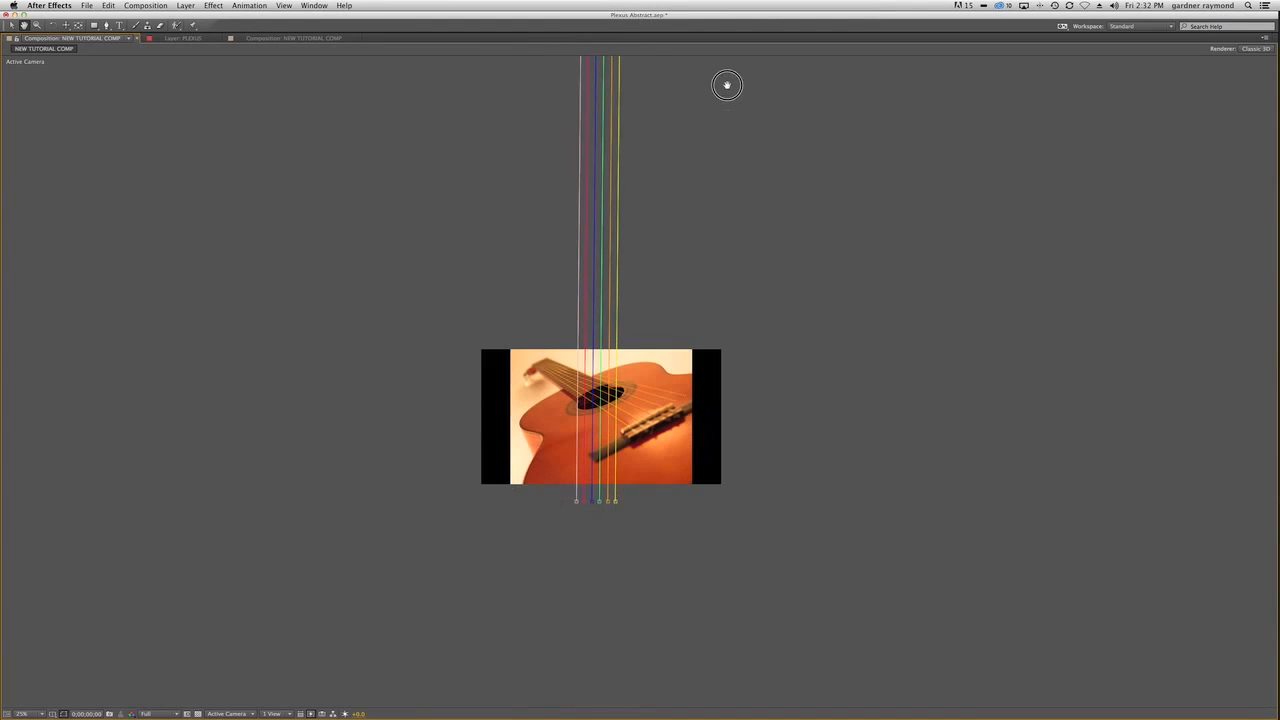
Move the masks' bottom vertices closer together so the string ends match the spacing at the guitar's bridge.
key("z")
left_click(630, 425)
key("grave")
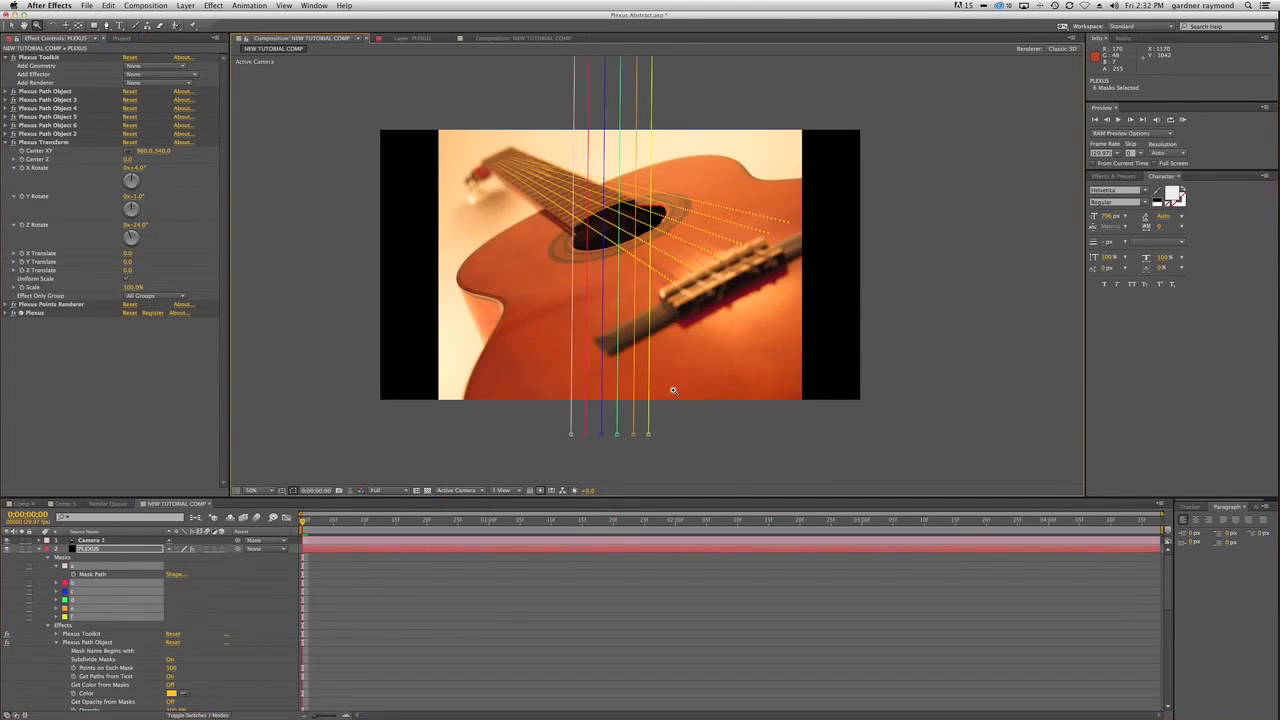
key("v")
left_click(572, 435)
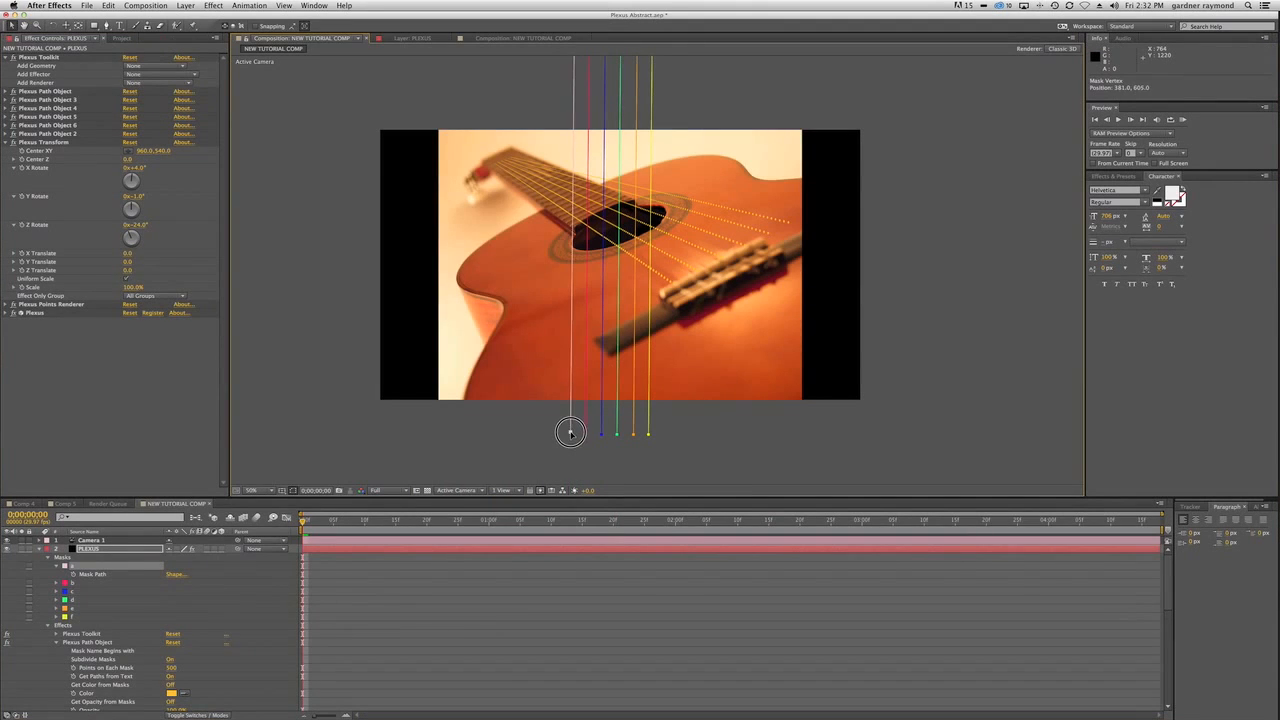
left_click_drag(575, 432, 570, 436)
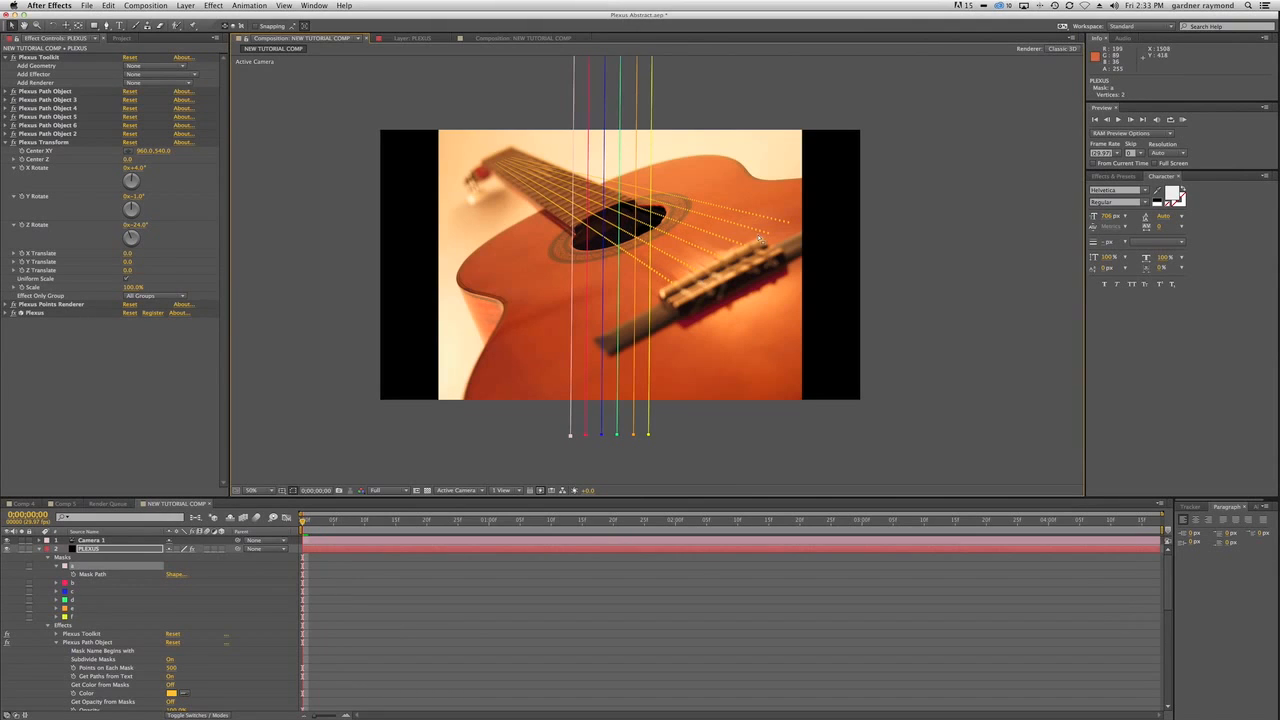
mouse_move(584, 434)
left_mouse_down()
mouse_move(617, 434)
mouse_move(598, 433)
left_mouse_up()
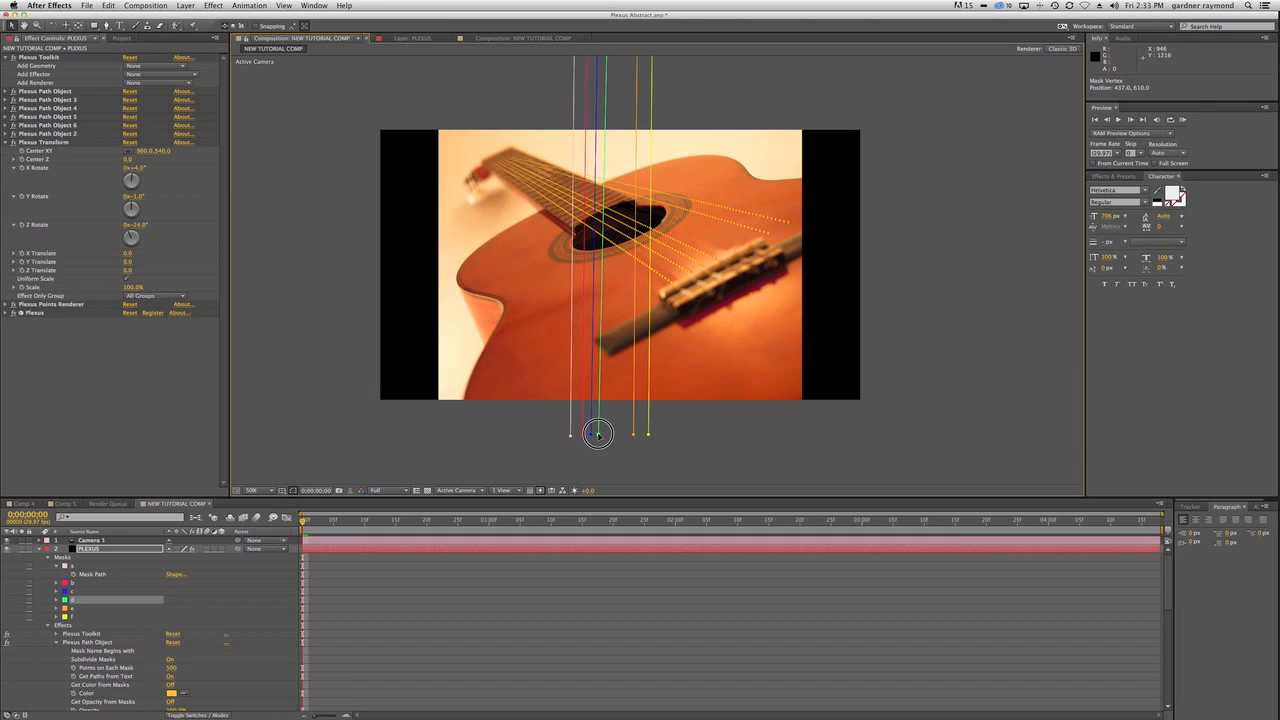
mouse_move(598, 433)
left_mouse_down()
mouse_move(570, 434)
mouse_move(646, 434)
mouse_move(619, 432)
left_mouse_up()
Adjust the masks' top vertices individually, fanning them wider apart above the frame to line the strings up with the fretboard.
left_click_drag(786, 179, 811, 423)
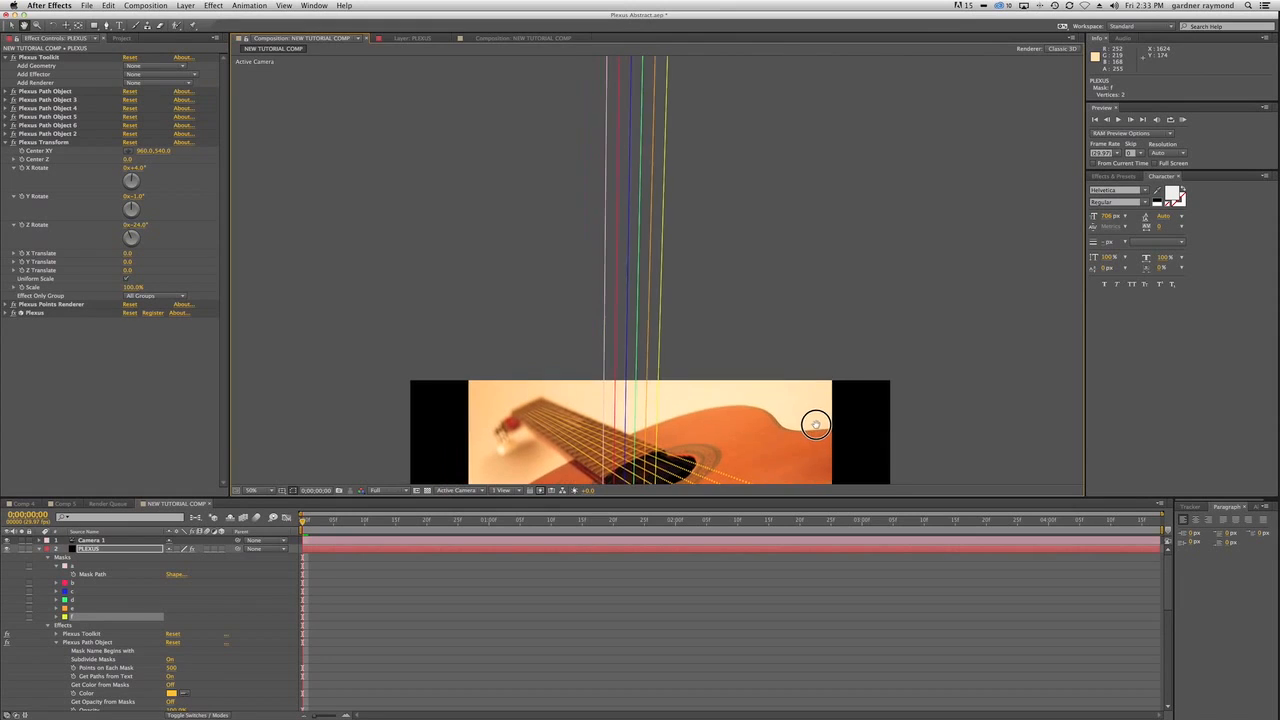
key("v")
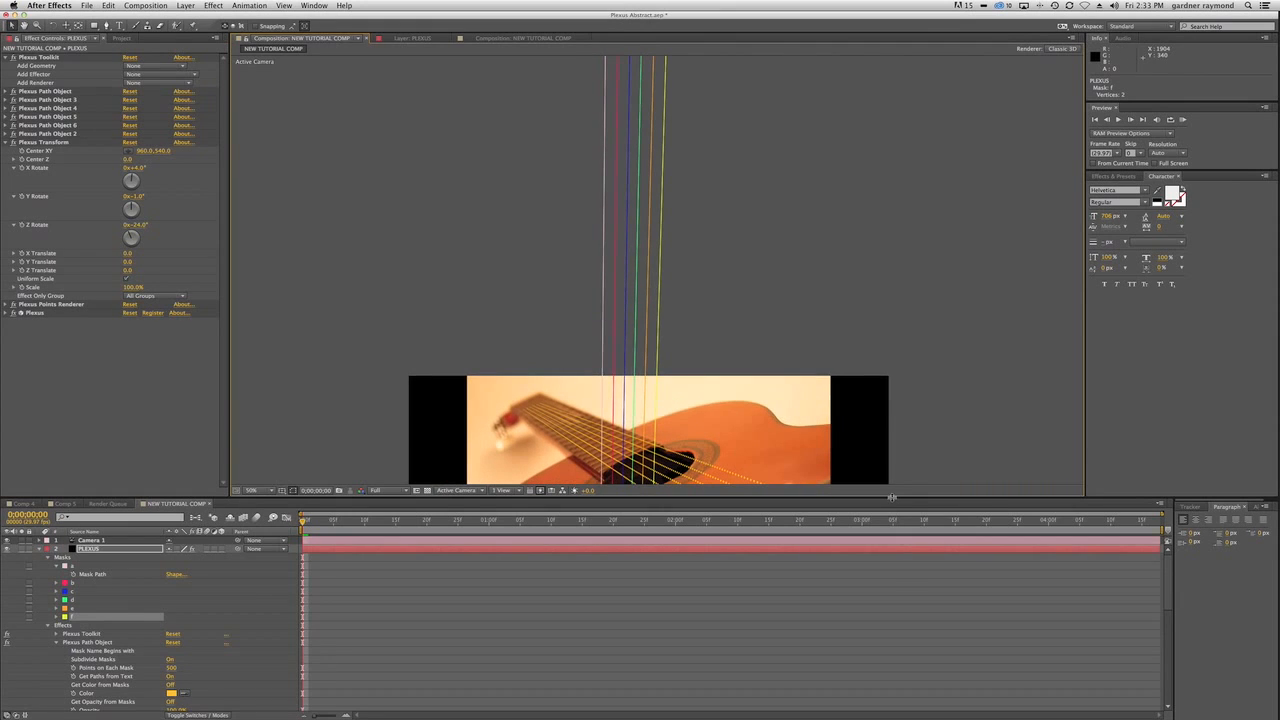
left_click_drag(891, 497, 897, 668)
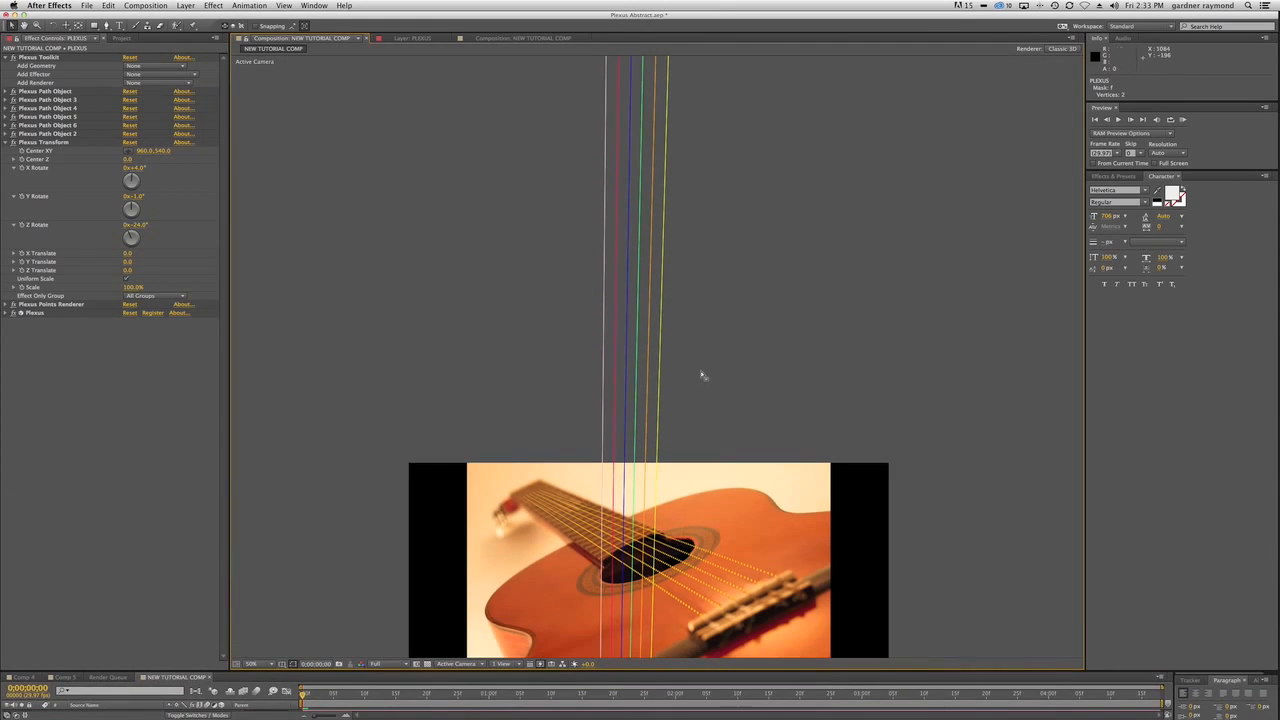
key("space")
left_click_drag(748, 230, 751, 273)
key("z")
left_click(748, 359, "alt")
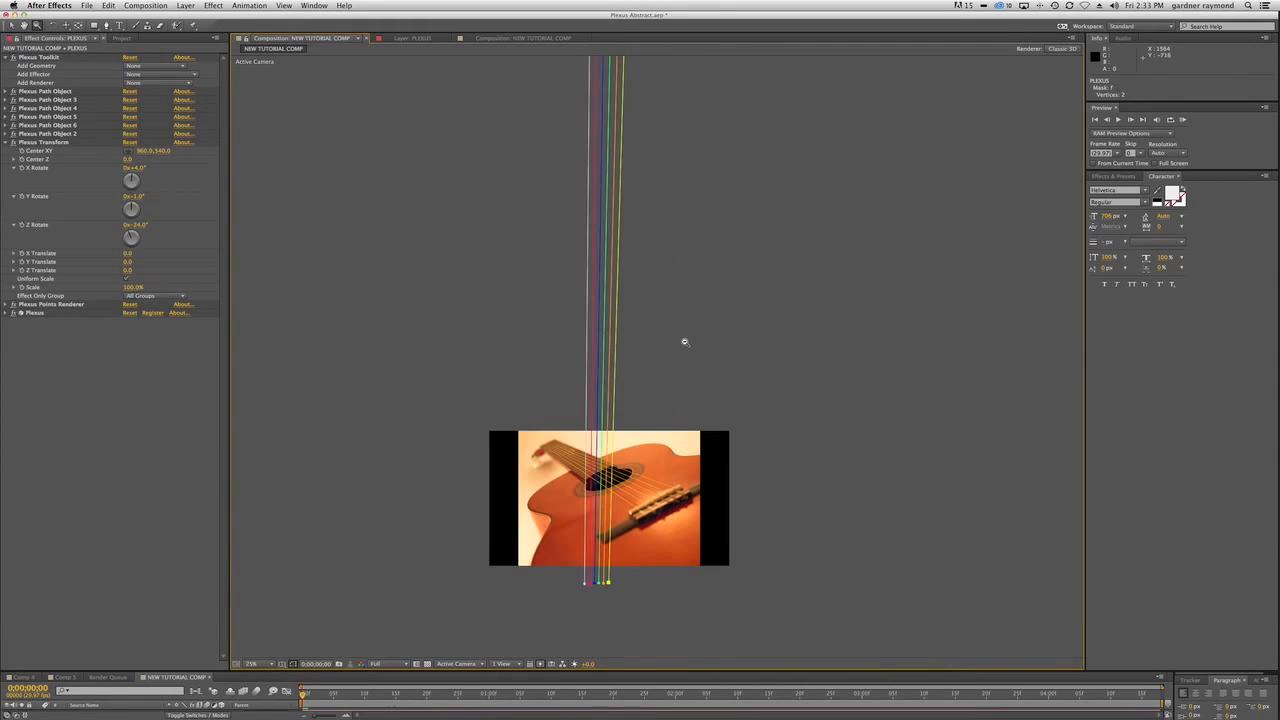
key("grave")
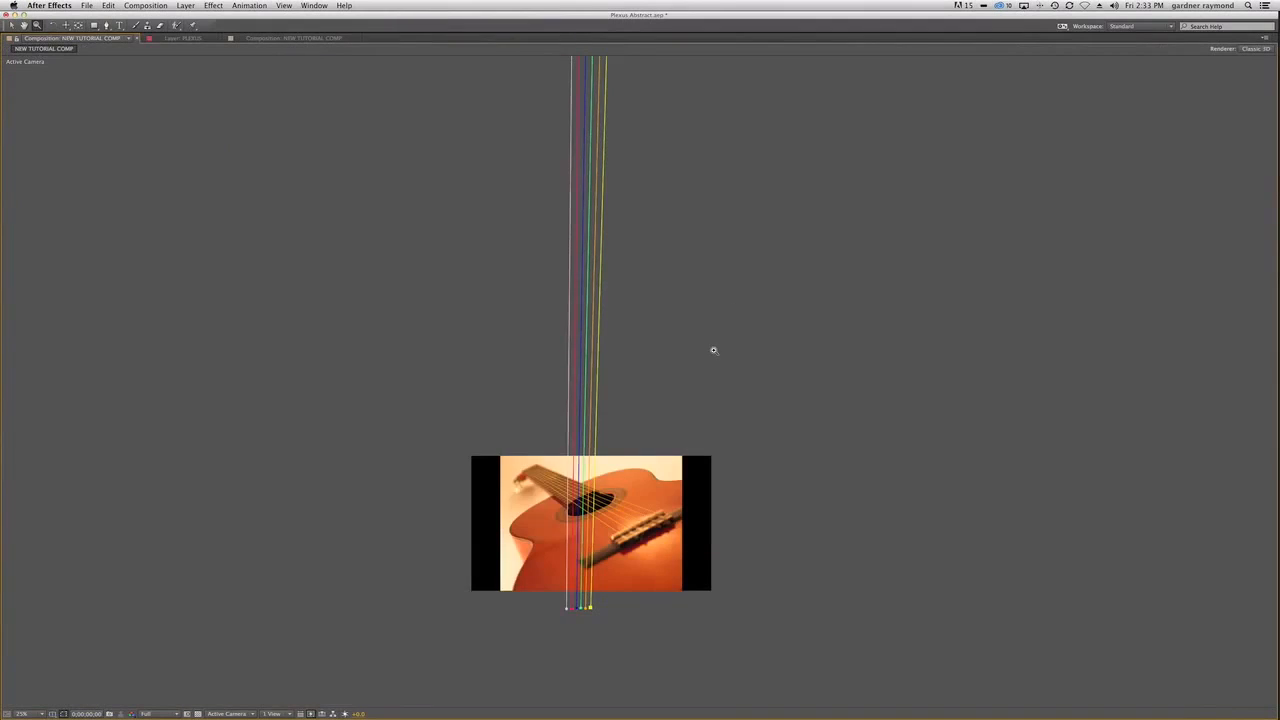
left_click_drag(763, 260, 767, 432)
key("z")
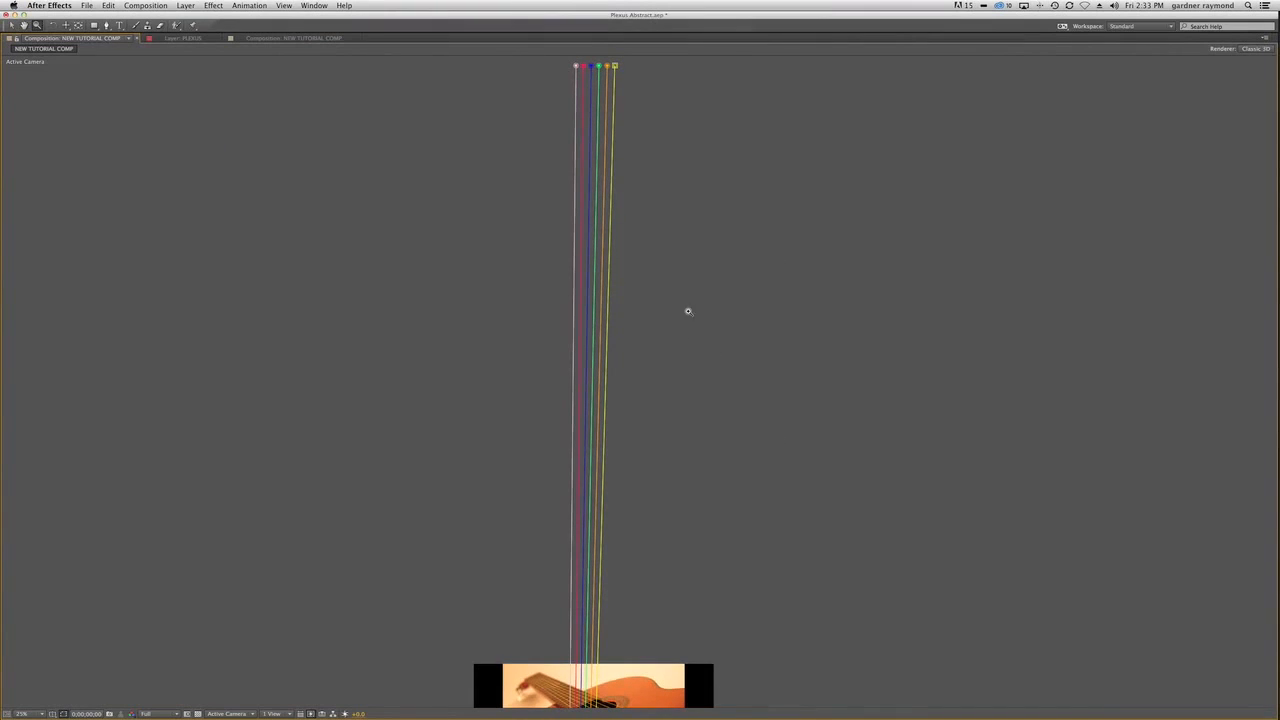
key("v")
left_click_drag(575, 67, 593, 46)
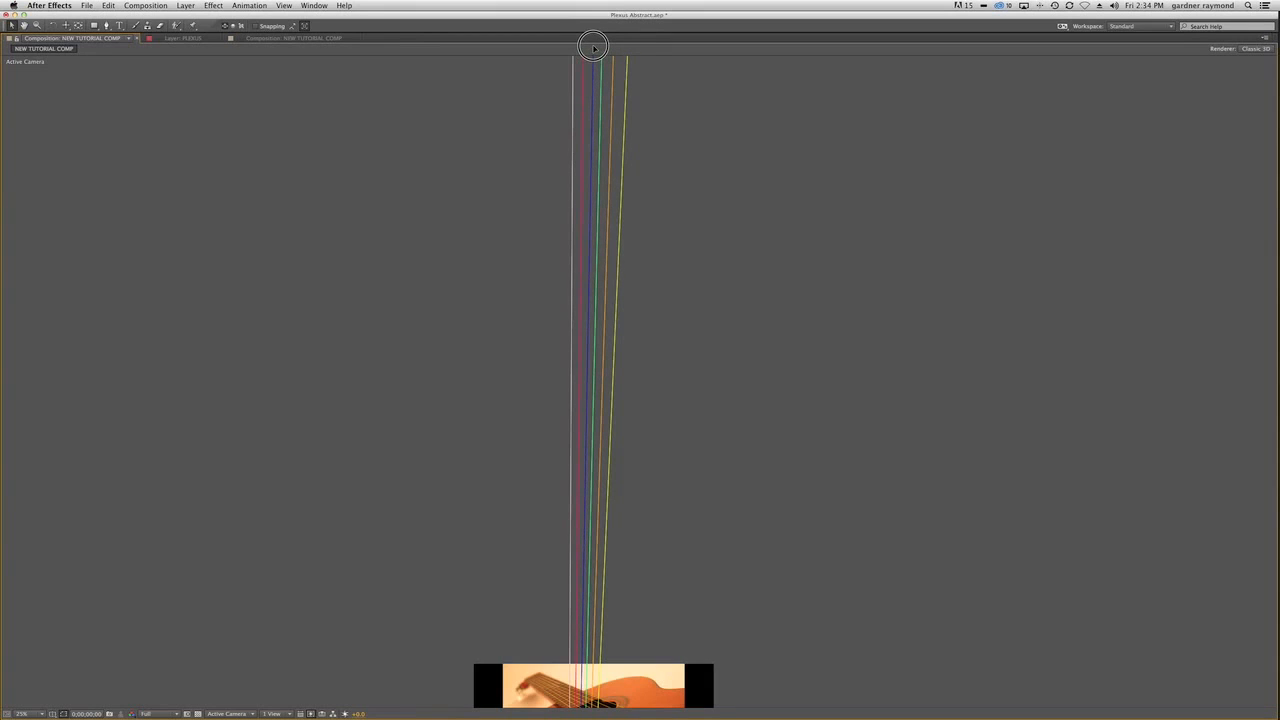
left_click_drag(593, 46, 593, 46)
Examine up close how the strings line up with the fretboard, sound hole and bridge.
key("space")
left_click_drag(638, 465, 663, 122)
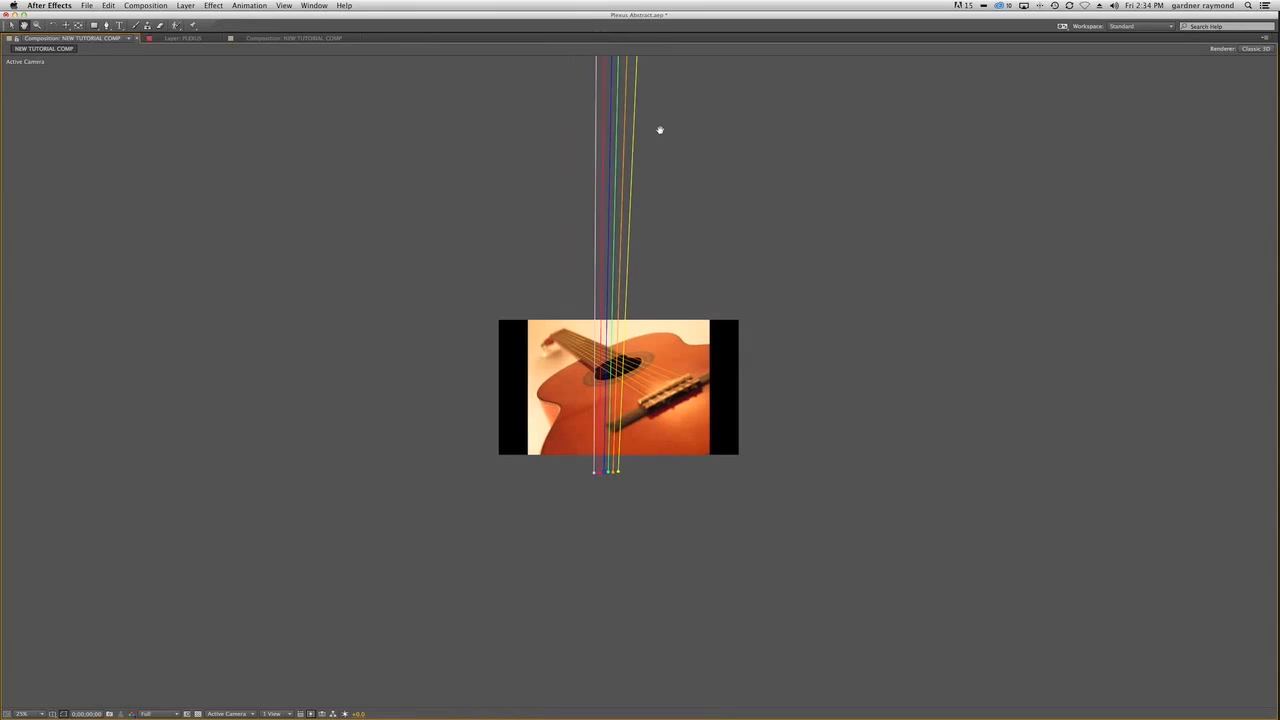
key("z")
left_click(568, 398)
left_click(697, 390)
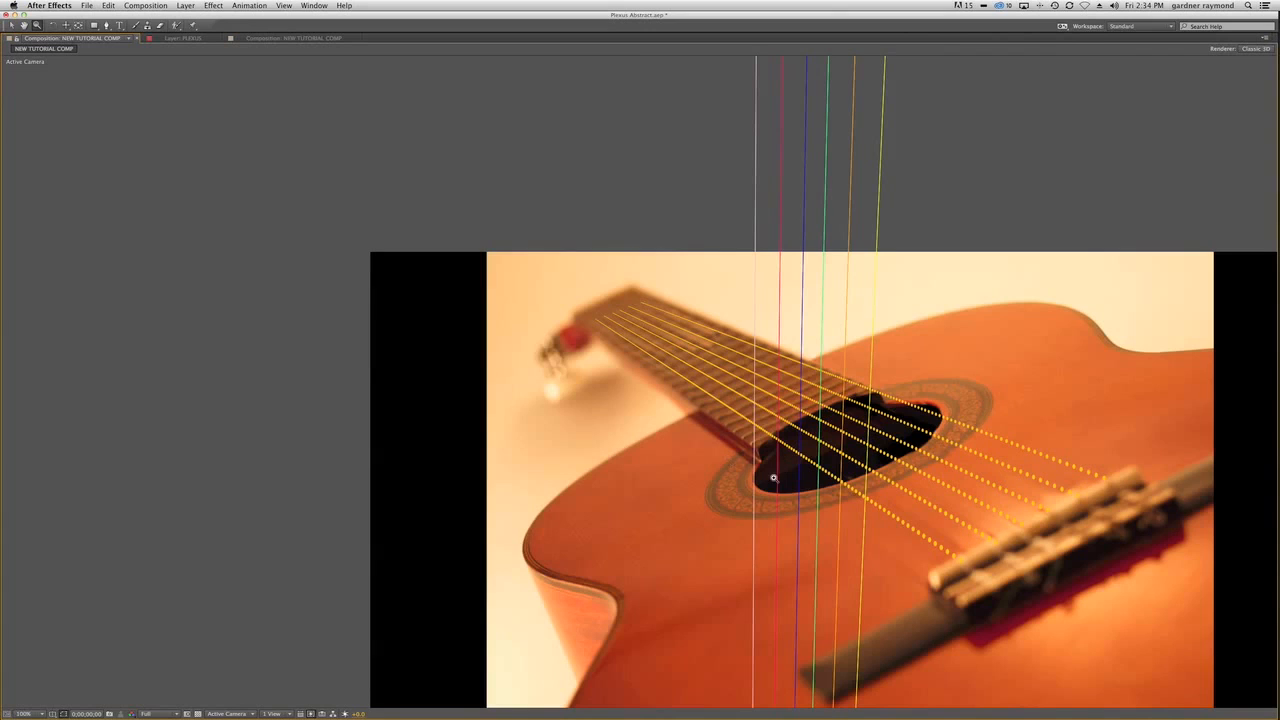
Restore the full workspace layout, hide the mask outlines in the composition view and collapse the PLEXUS layer's properties.
key("space")
left_click_drag(790, 475, 703, 338)
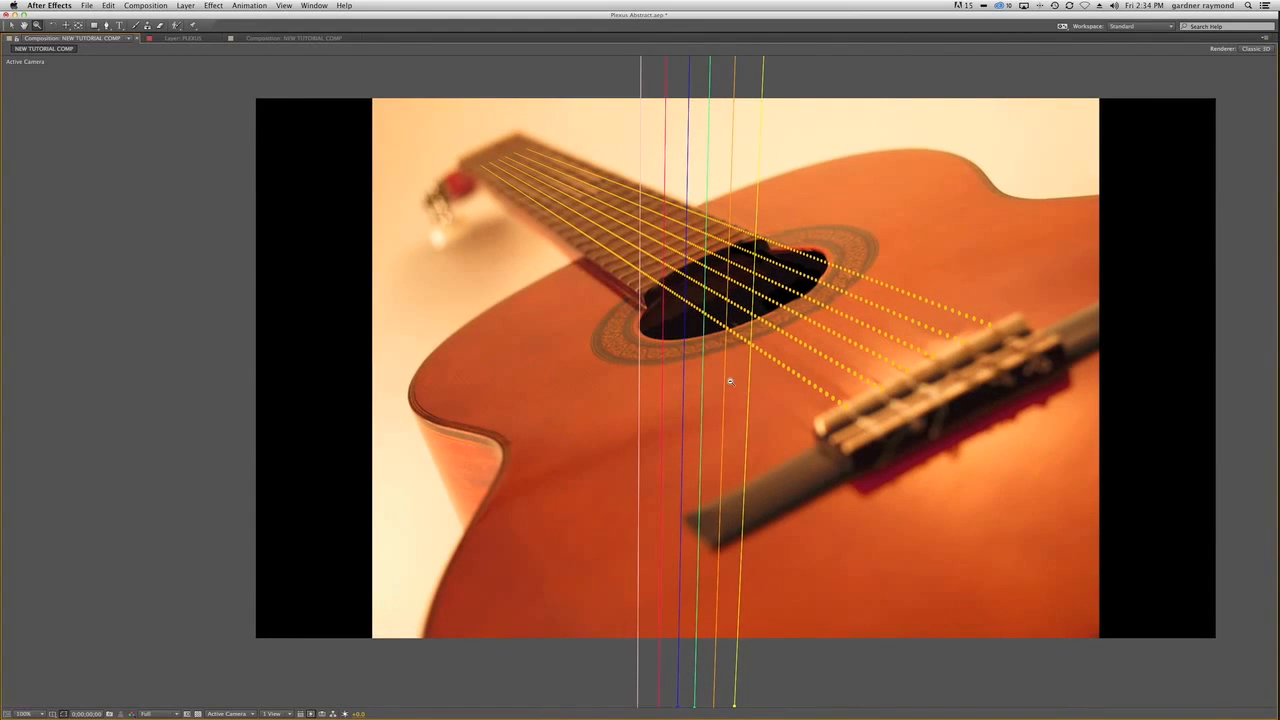
key("comma")
key("grave")
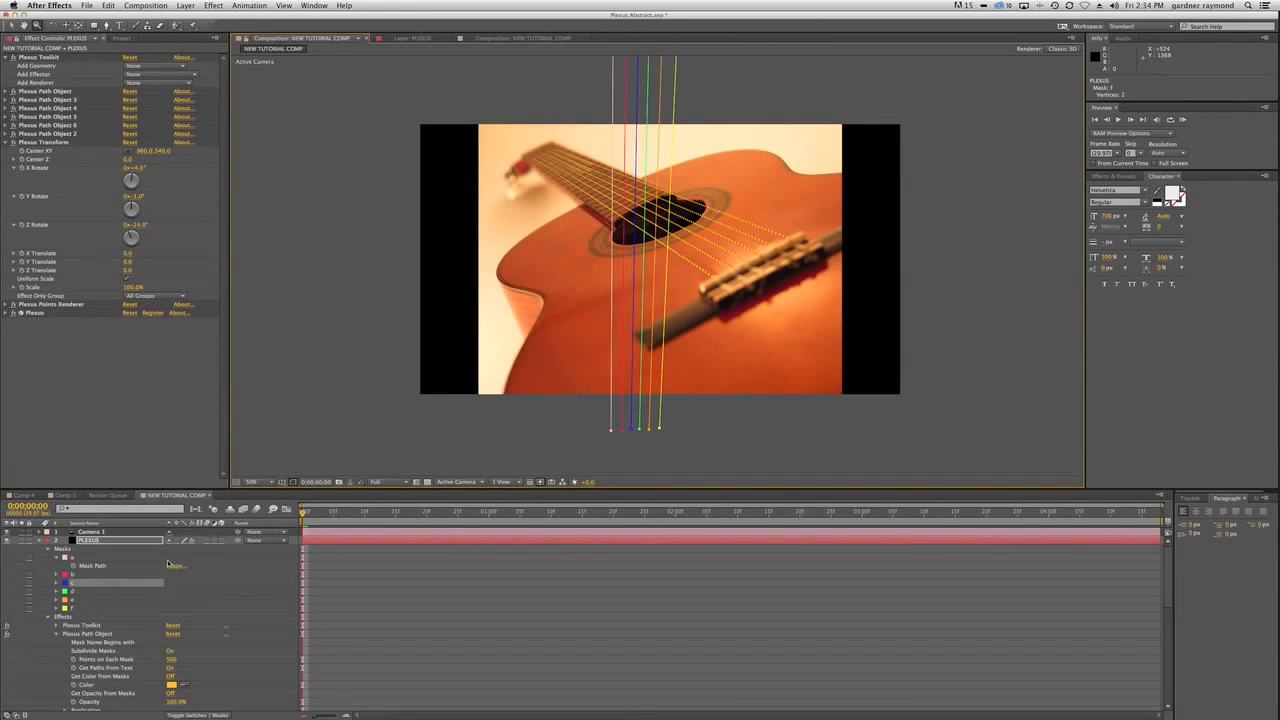
key("super+shift+h")
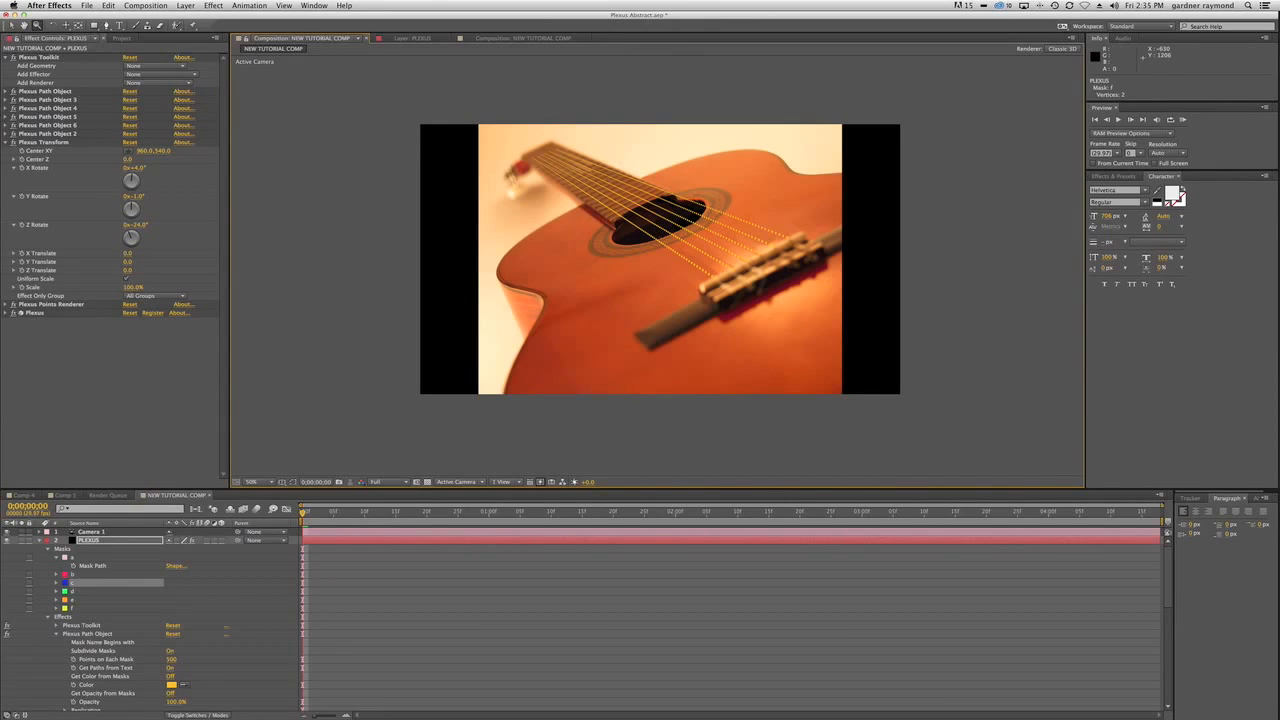
left_click(39, 541)
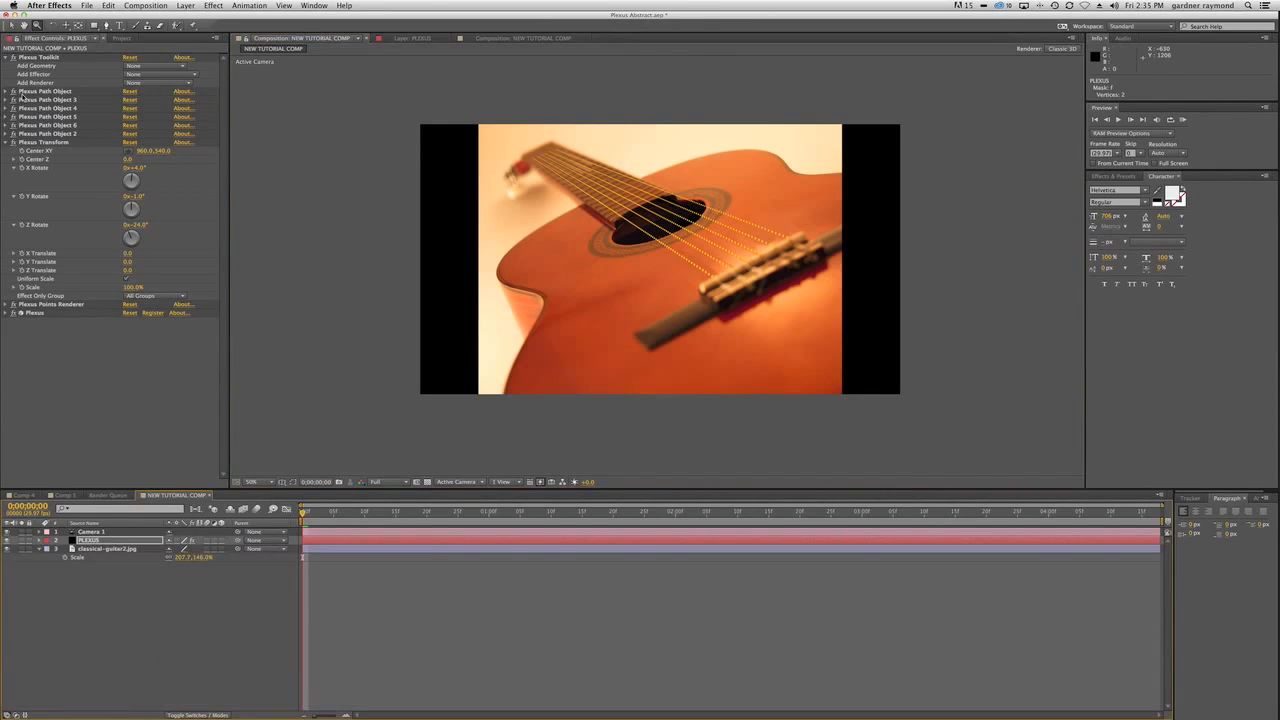
Set Points on Each Mask to 1000 for Plexus Path Object and Plexus Path Object 3.
left_click(9, 91)
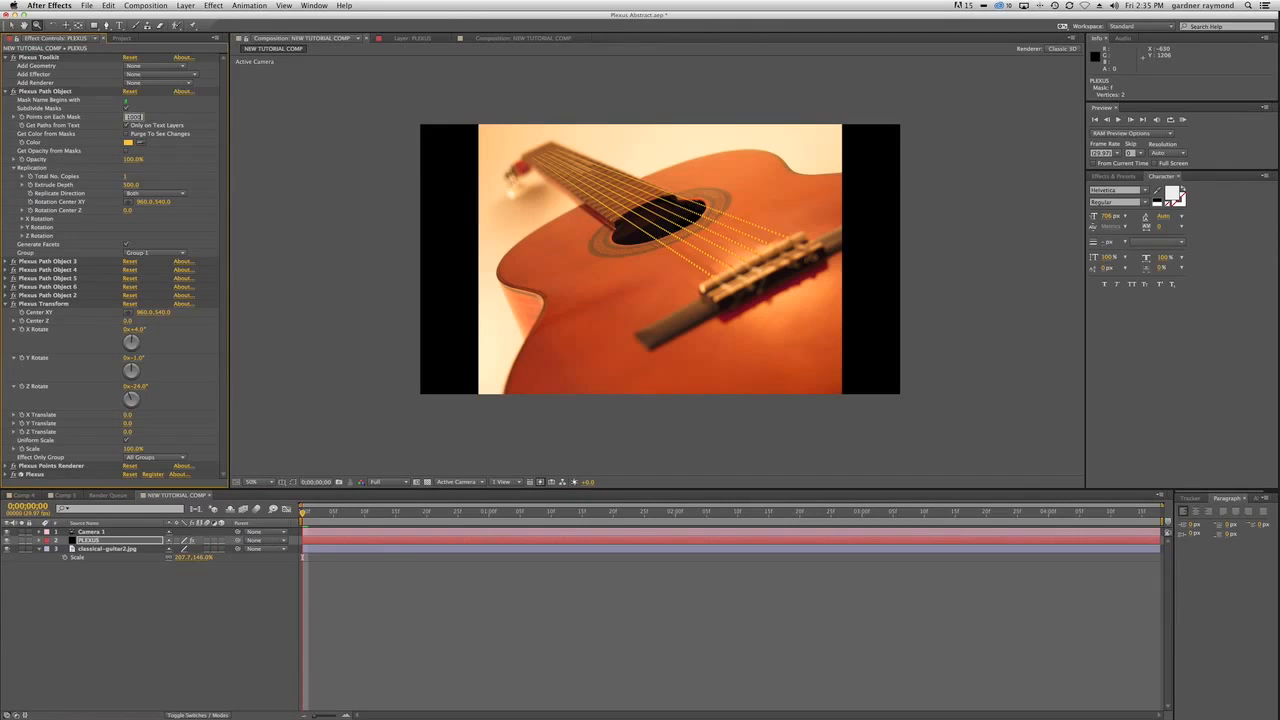
key("Return")
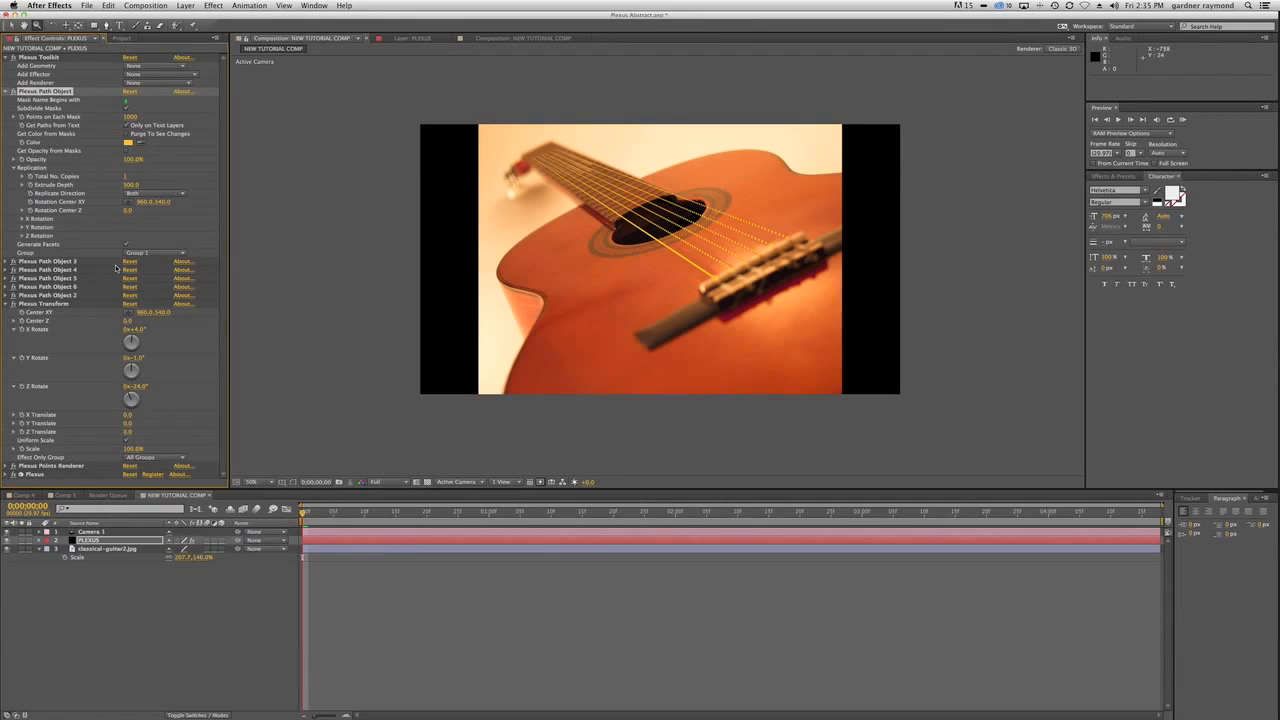
left_click(13, 91)
left_click(13, 100)
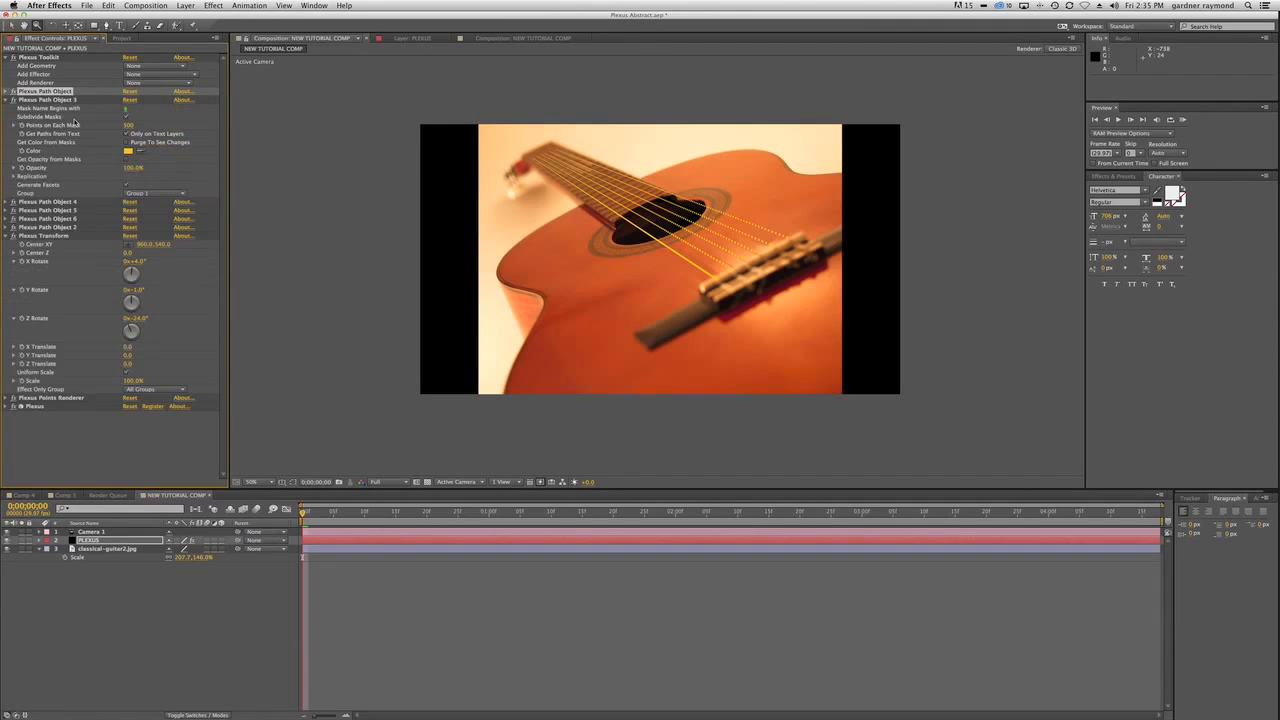
left_click(129, 125)
type("1000")
key("Return")
left_click(6, 100)
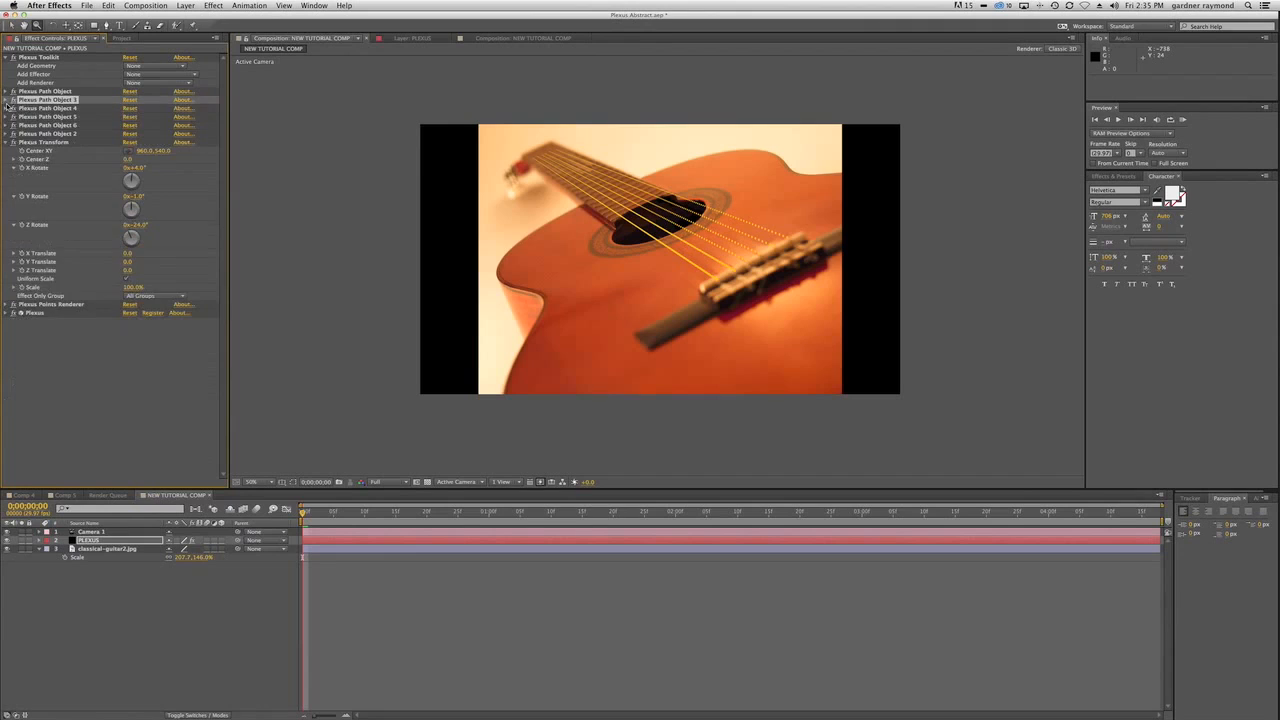
Set Points on Each Mask to 1000 for Plexus Path Object 4 and Plexus Path Object 5.
left_click(6, 108)
left_click(131, 133)
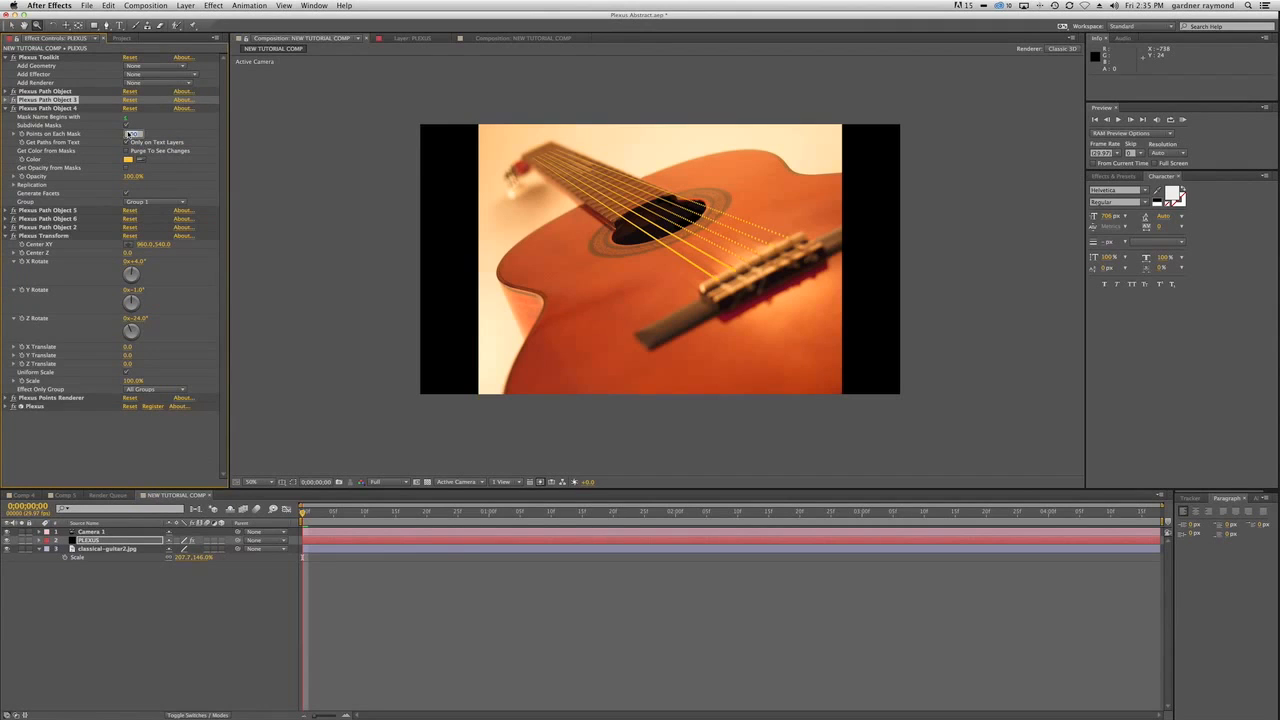
key("Return")
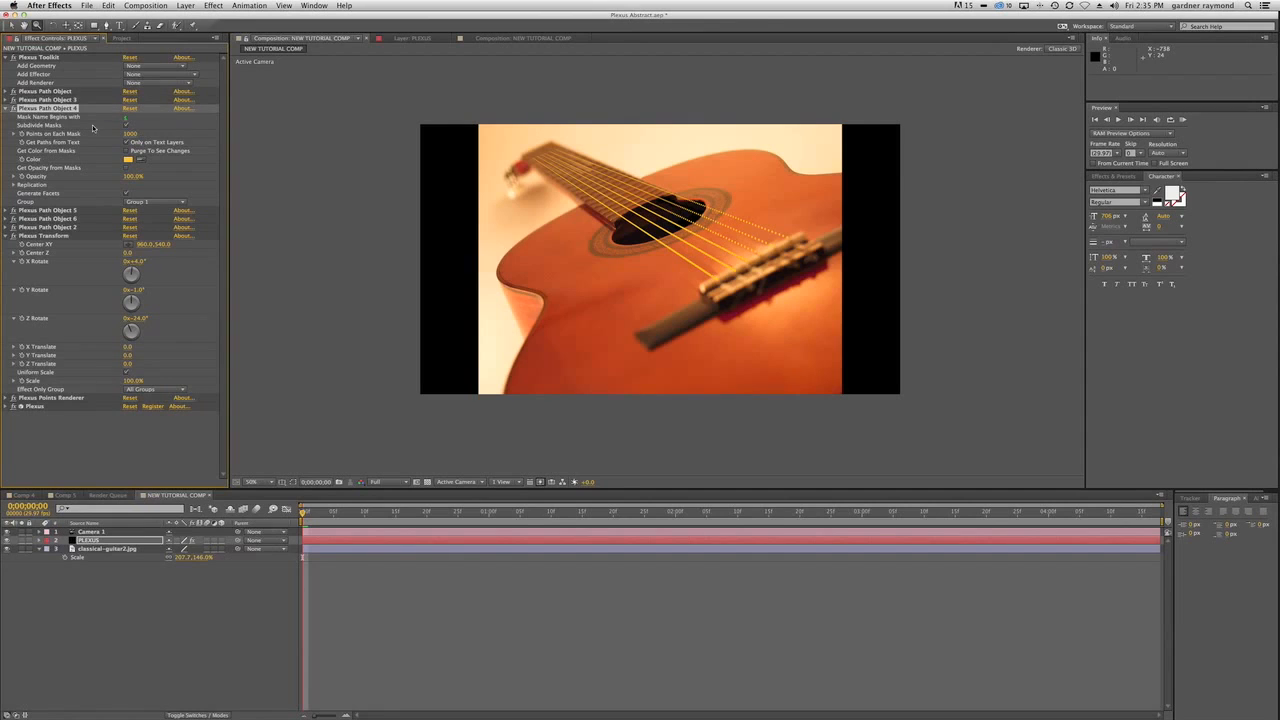
left_click(6, 108)
left_click(7, 117)
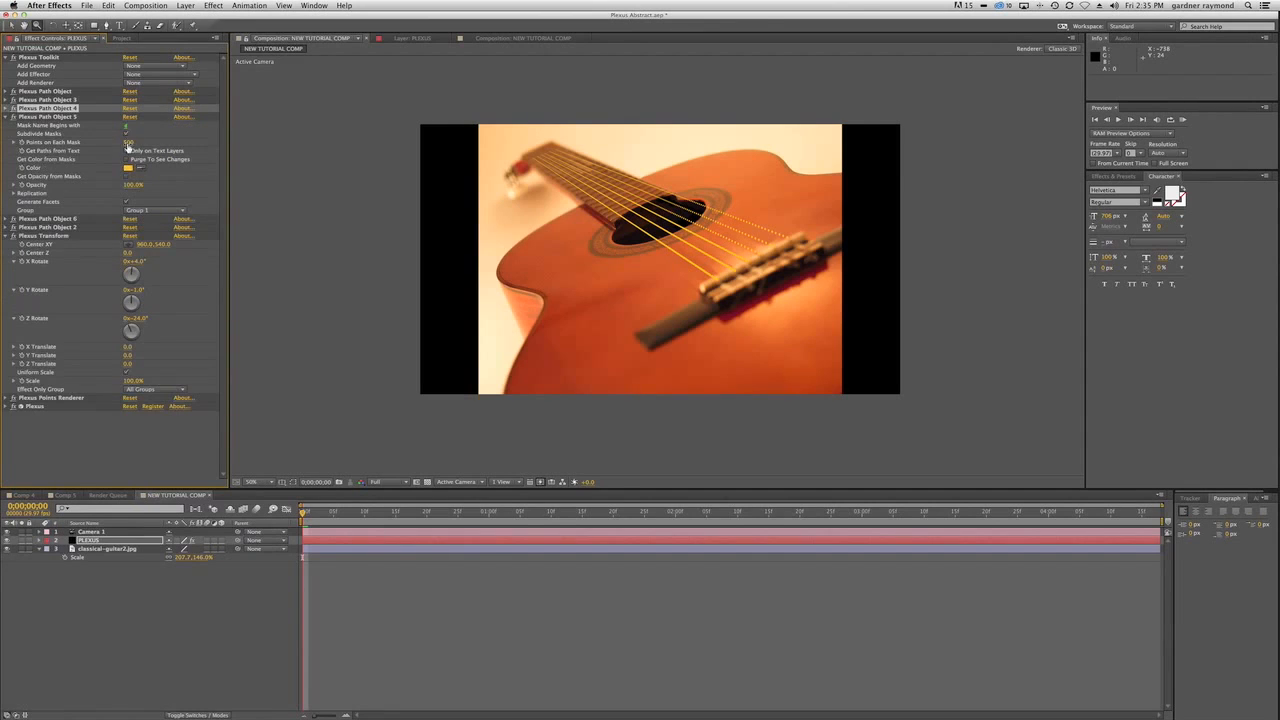
left_click(131, 142)
key("Return")
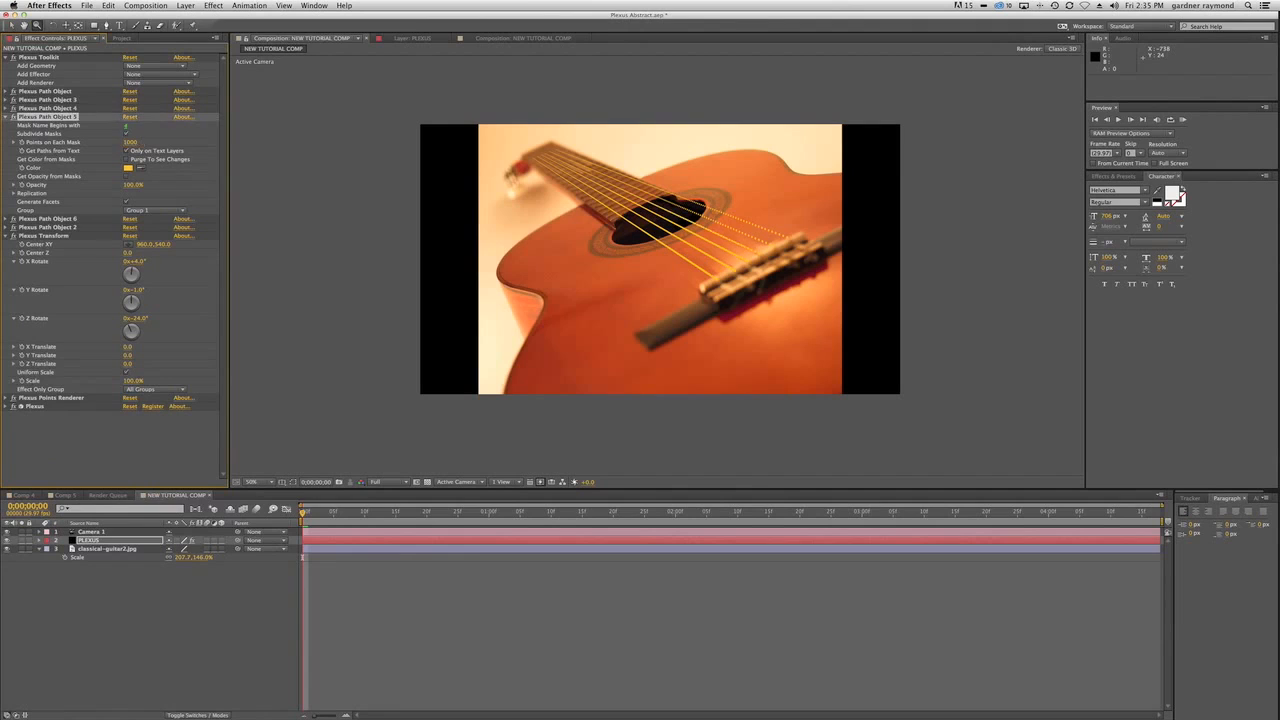
left_click(7, 117)
Set Points on Each Mask to 1000 for Plexus Path Object 6.
left_click(7, 125)
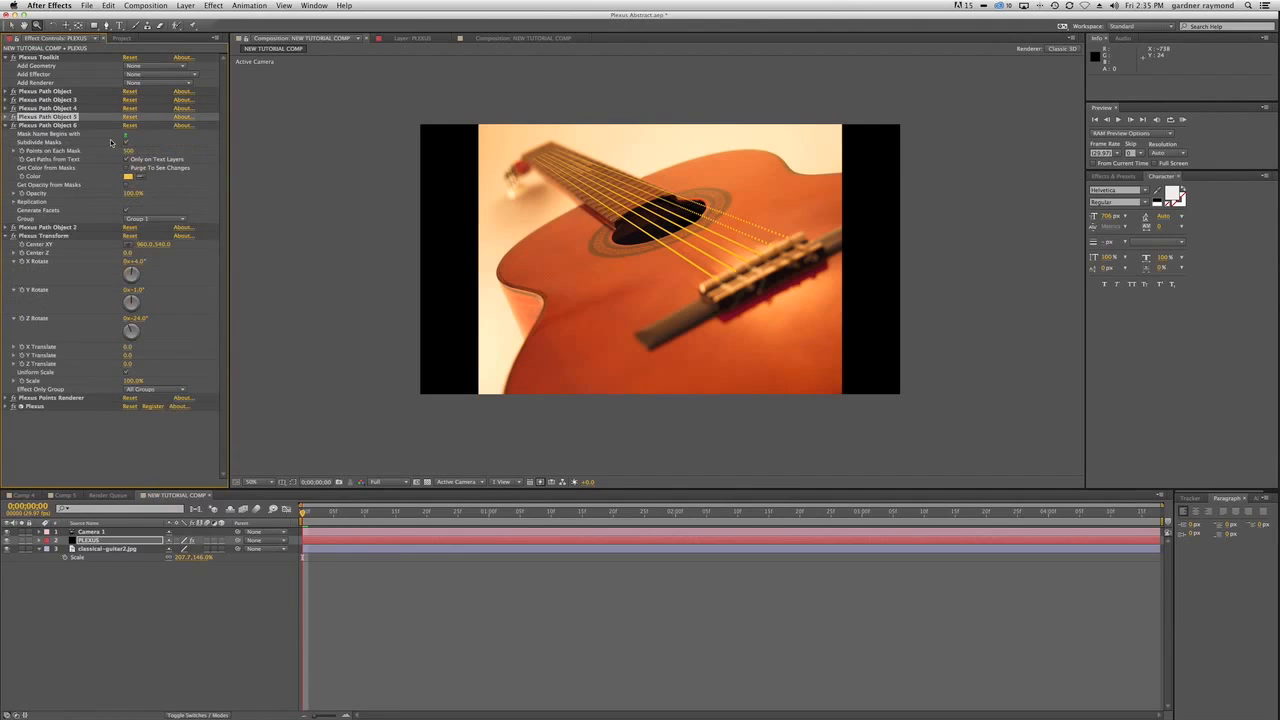
left_click(128, 151)
key("Return")
left_click(7, 125)
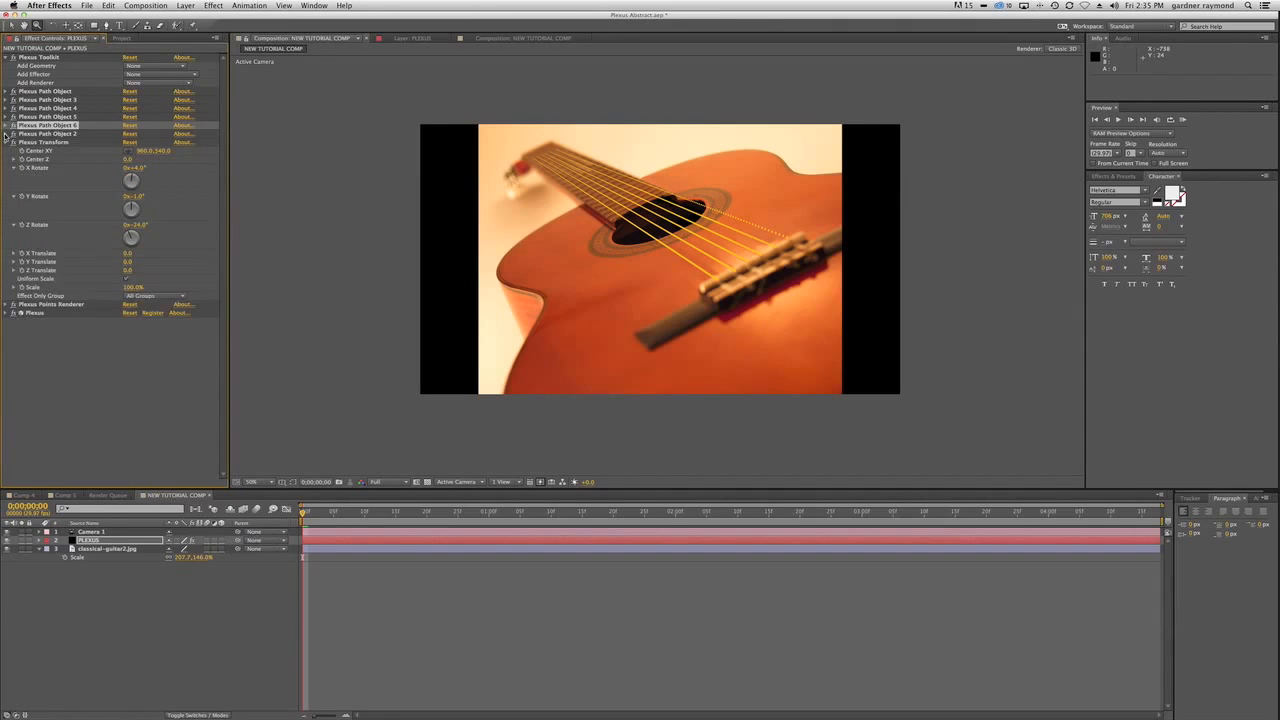
Set Points on Each Mask to 1000 for Plexus Path Object 2.
left_click(7, 133)
left_click(129, 159)
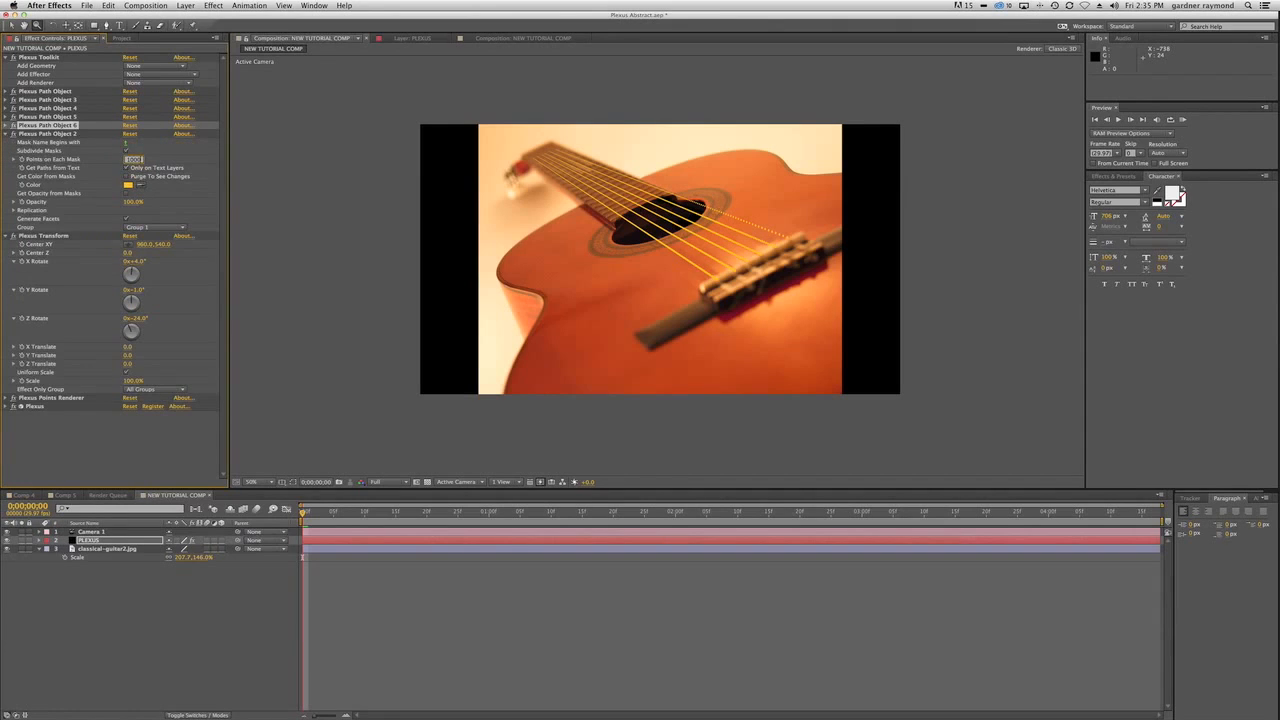
type("1000")
key("Return")
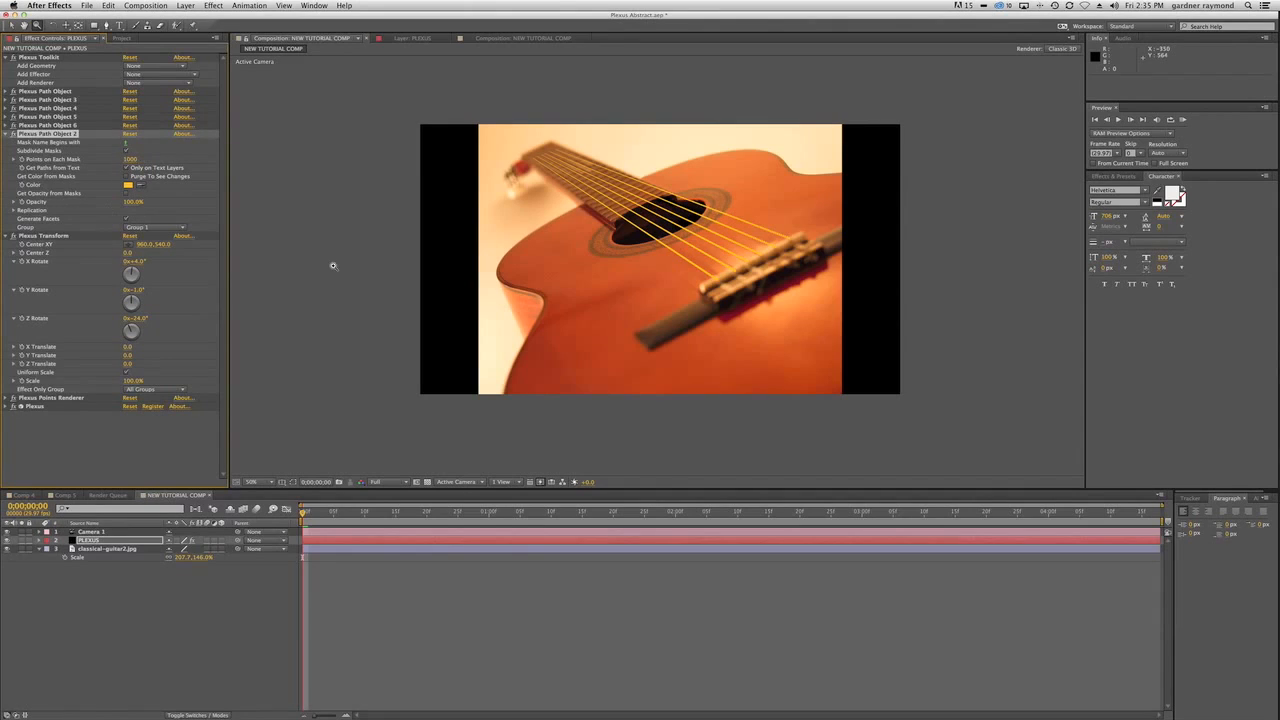
left_click_drag(130, 159, 375, 167)
left_click(131, 160)
type("1000")
key("Return")
left_click(7, 133)
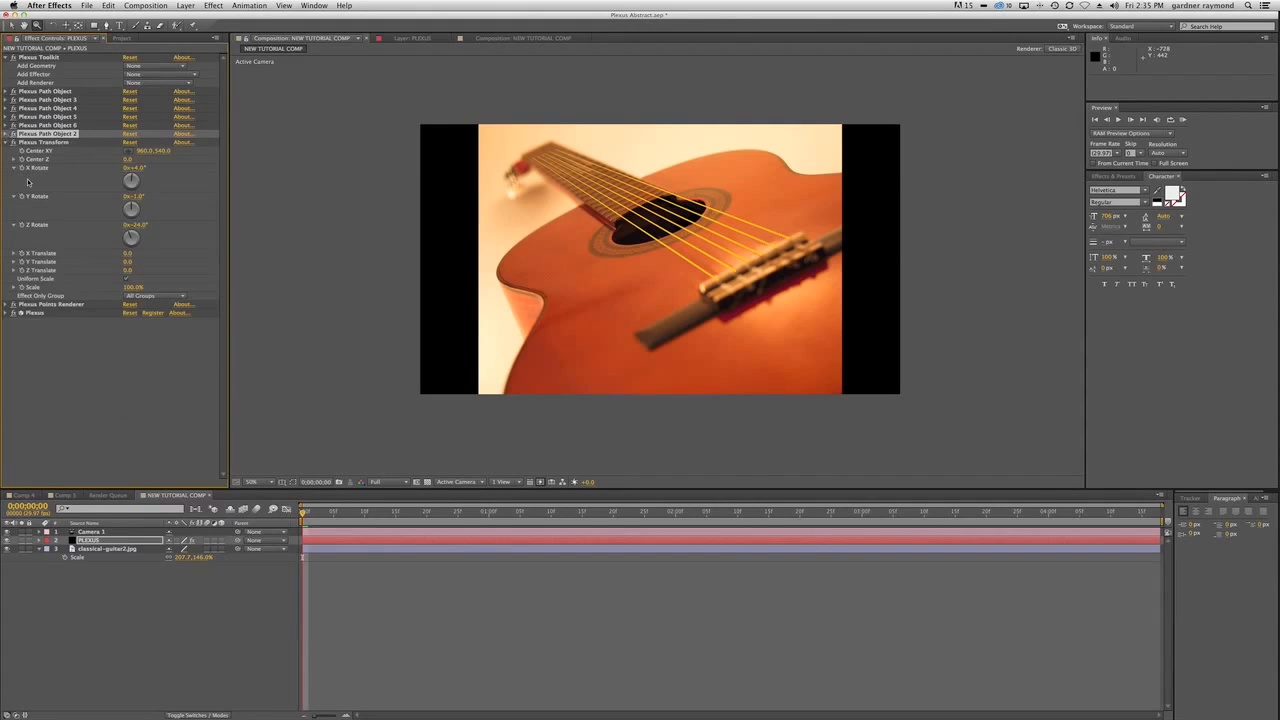
Set the Plexus Points Renderer's points size to 2.10 and compare the strings with Points Perspective Aware off and on, leaving it enabled.
left_click(7, 304)
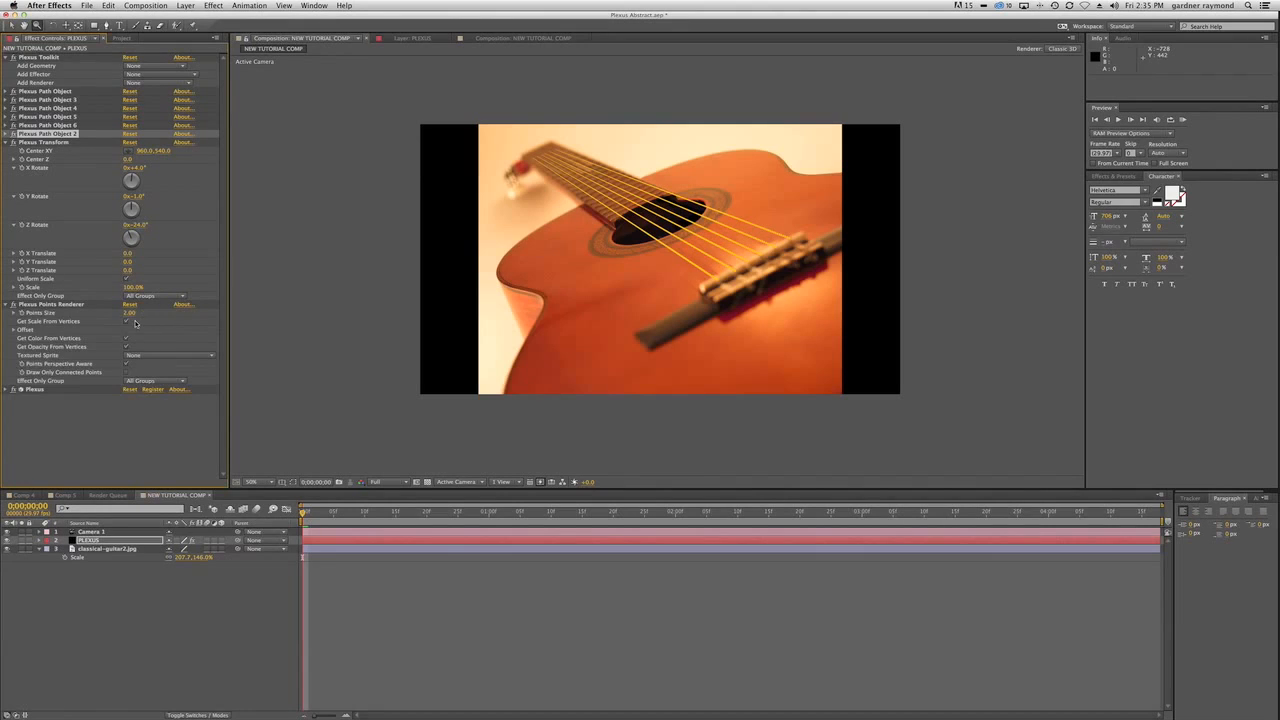
left_click_drag(130, 315, 130, 315)
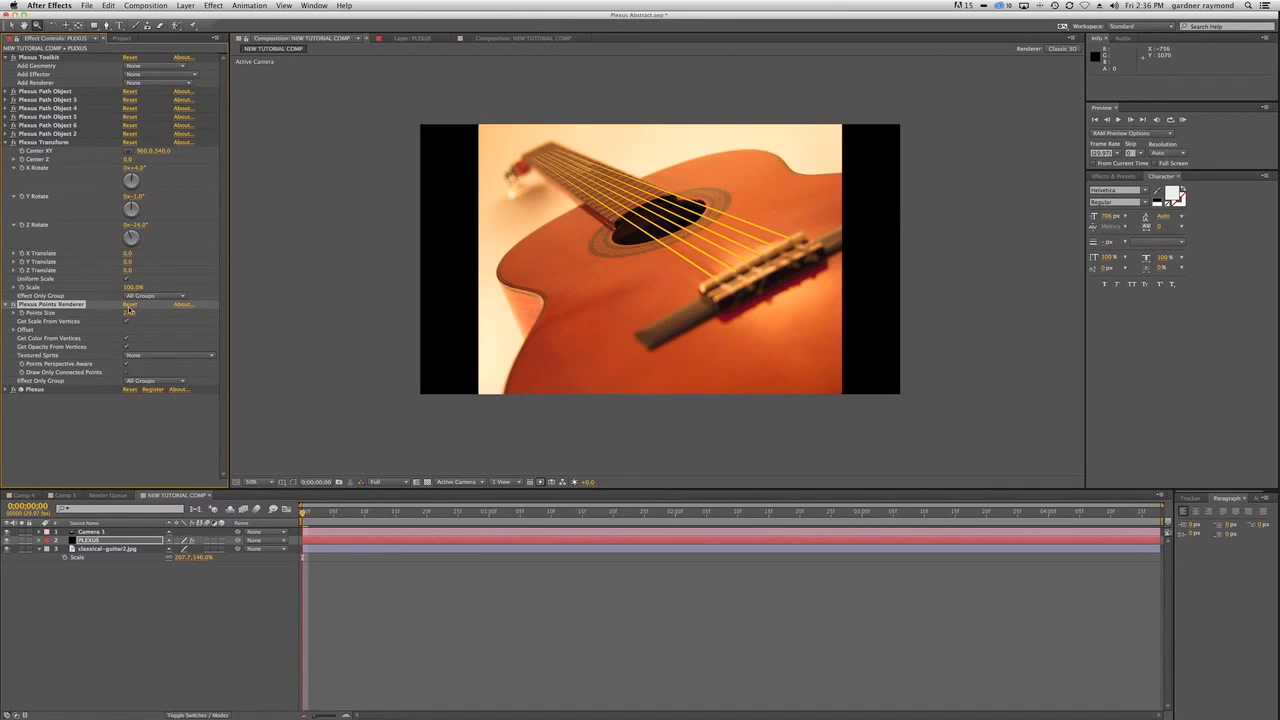
left_click(126, 365)
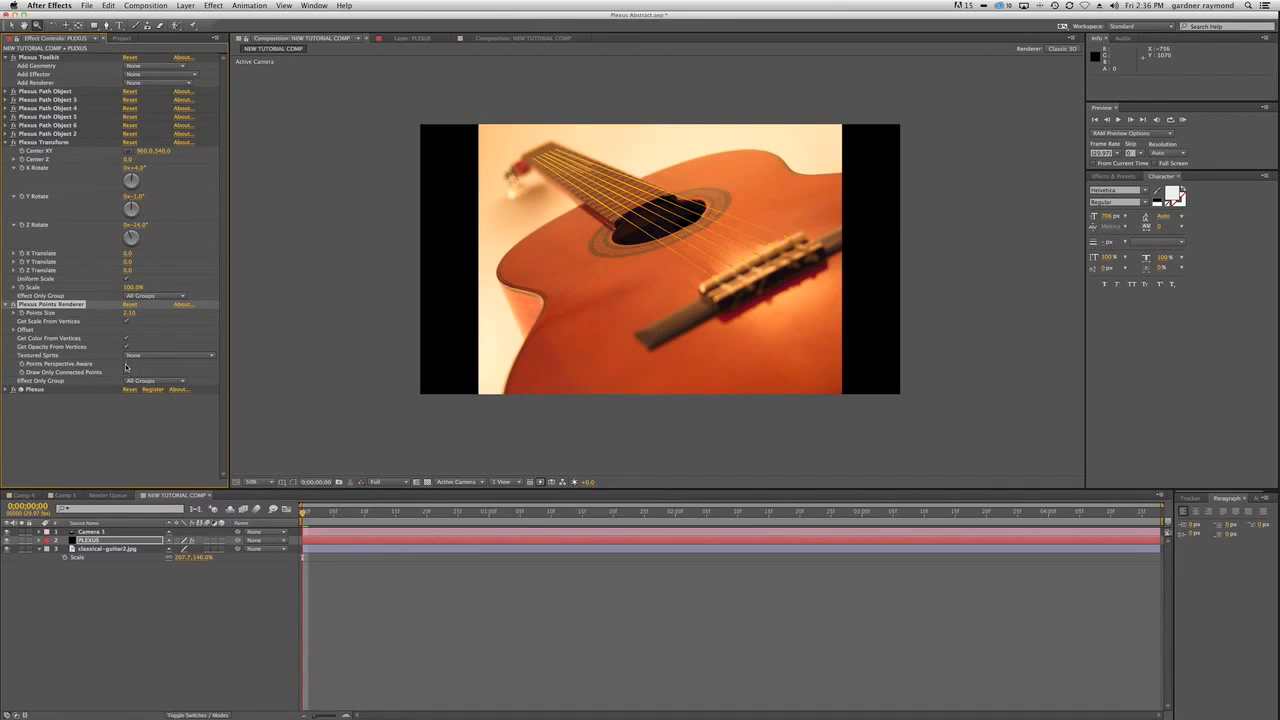
left_click(126, 365)
left_click(126, 365)
left_click(126, 365)
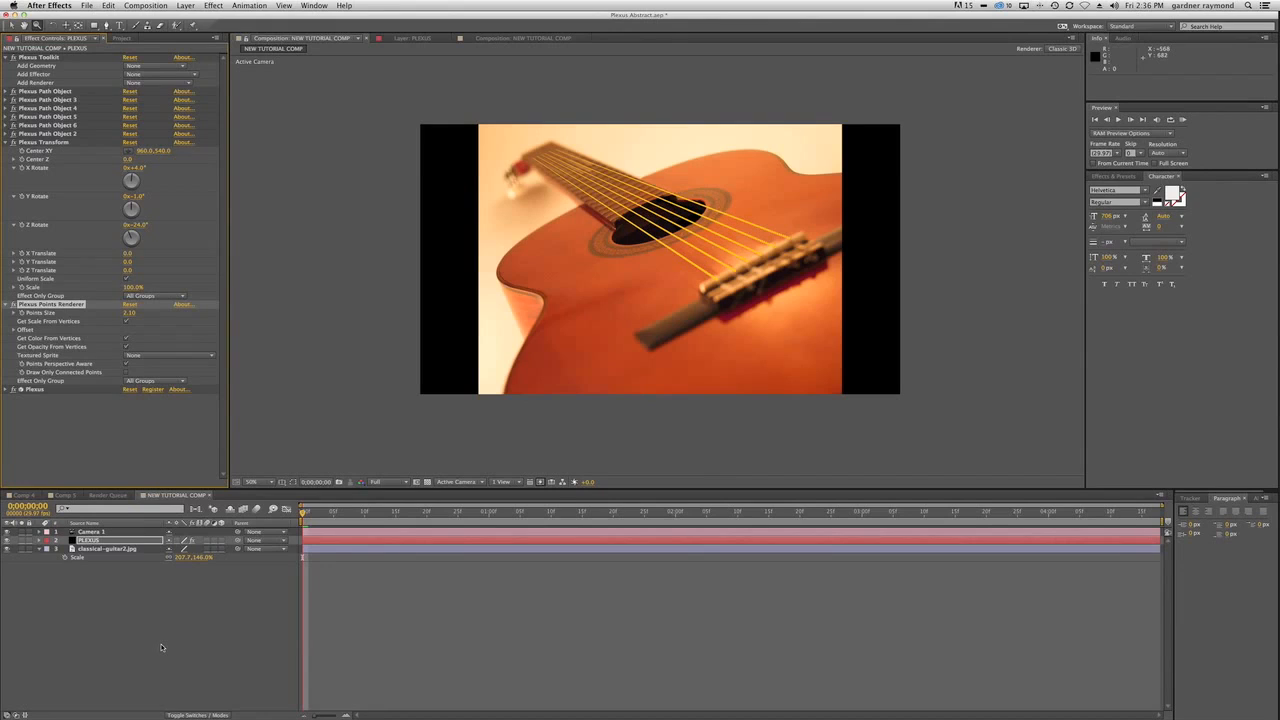
Create a black 1920 x 1080 solid named SoundKeys and apply the Trapcode Sound Keys effect to it.
key("super+y")
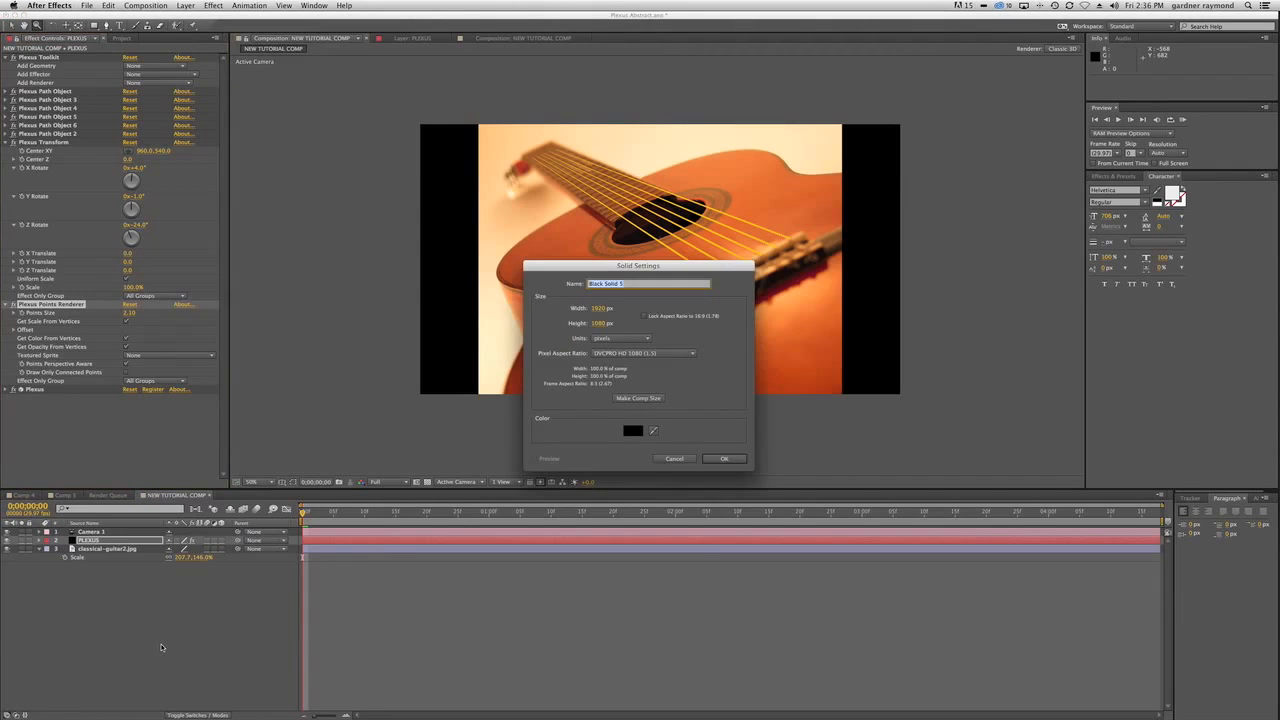
type("SoundKeys")
key("Return")
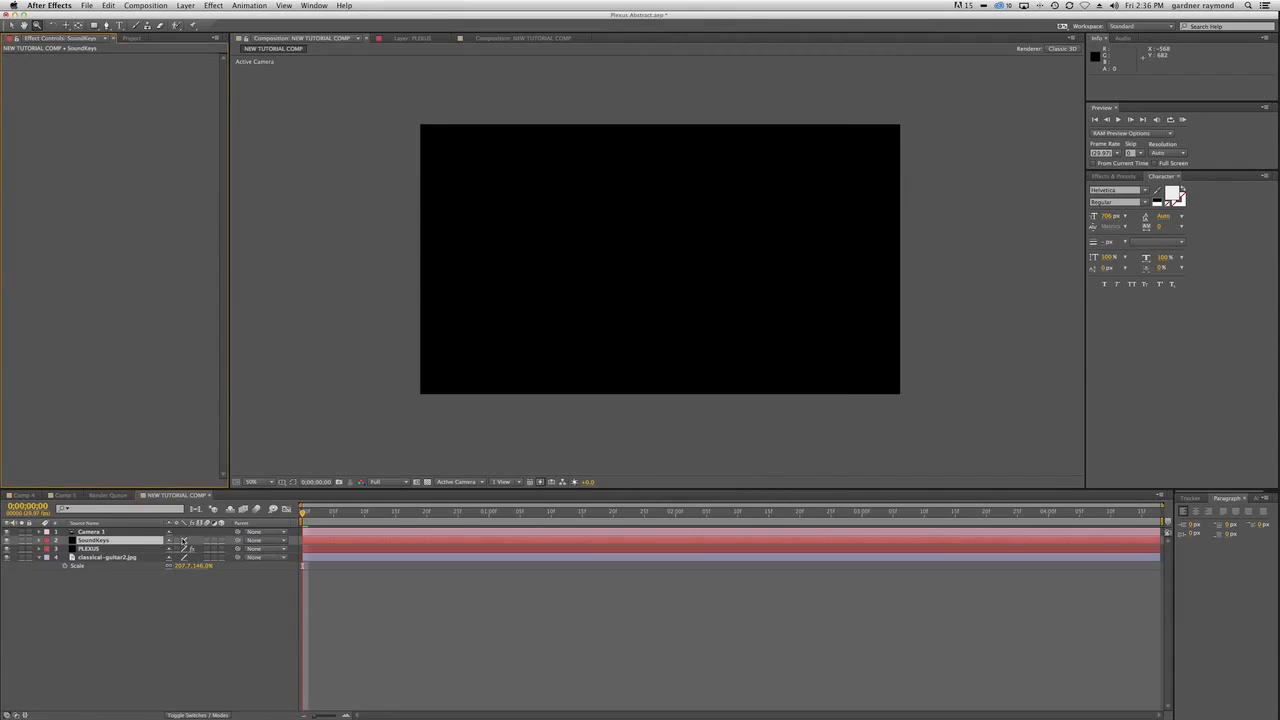
left_click(213, 5)
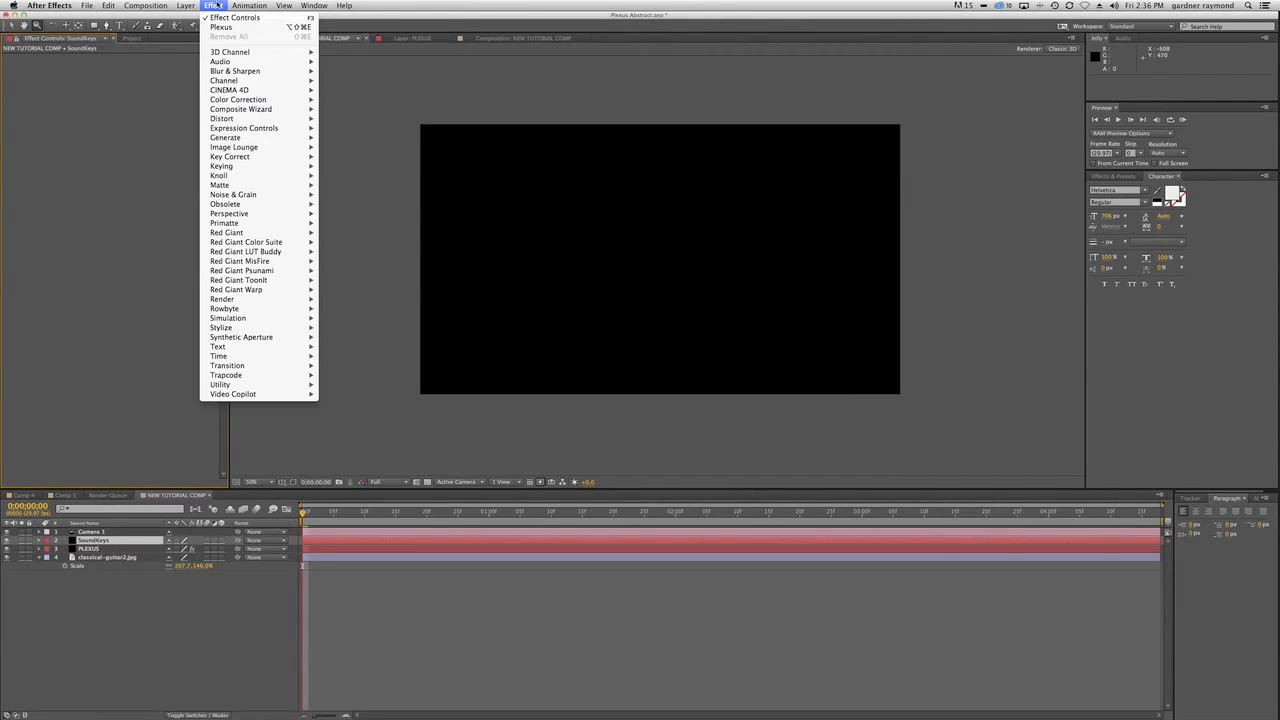
mouse_move(246, 368)
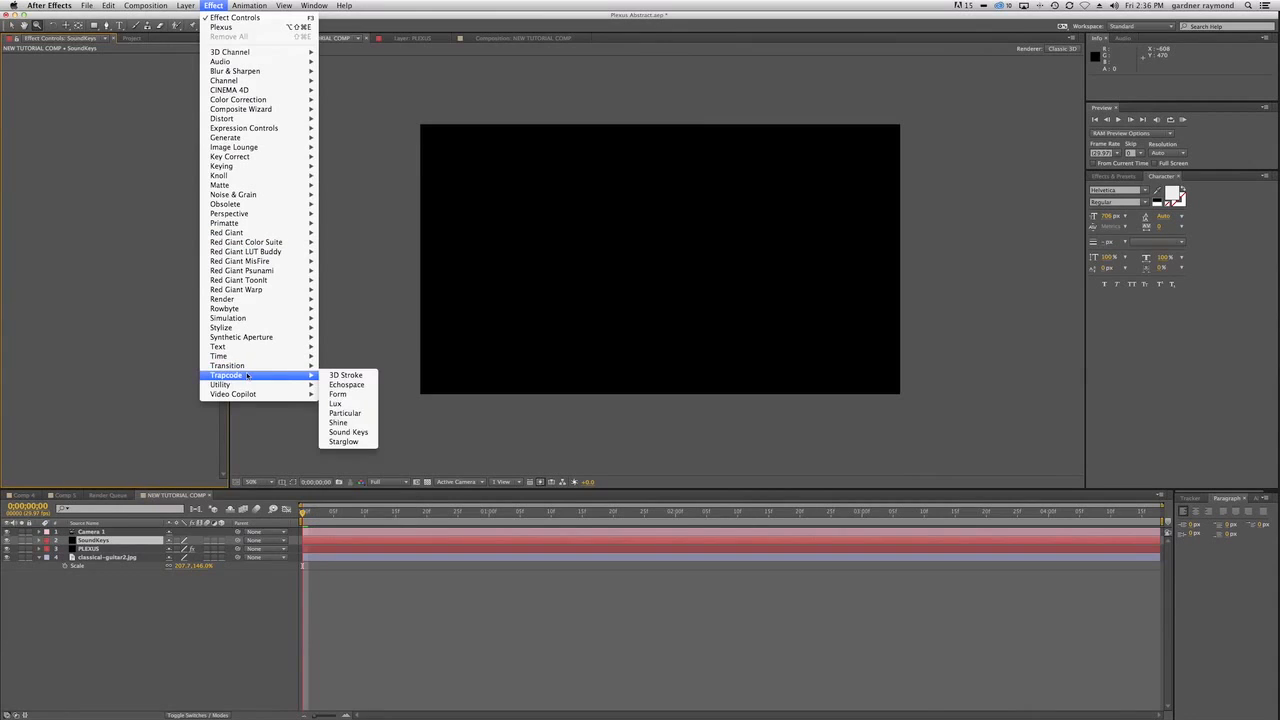
left_click(348, 432)
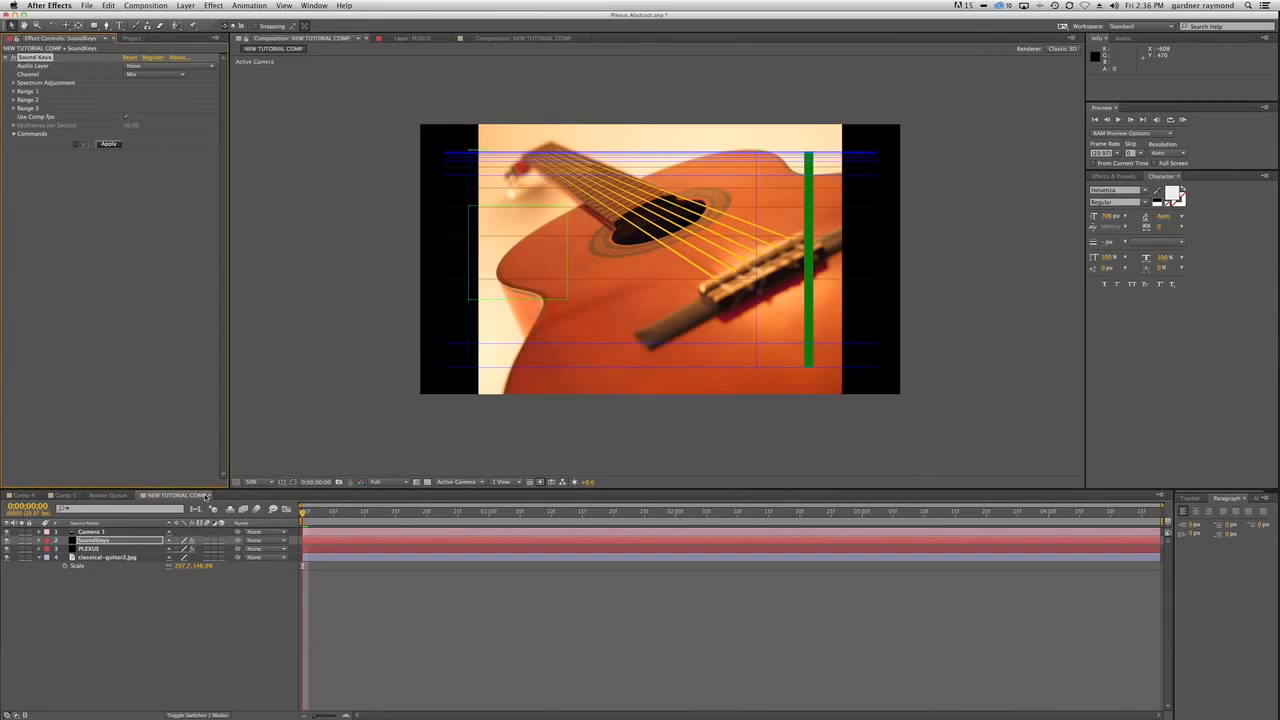
Add the Acoustic Noodling 02.aif audio file to the composition as the lowest layer.
left_click(131, 38)
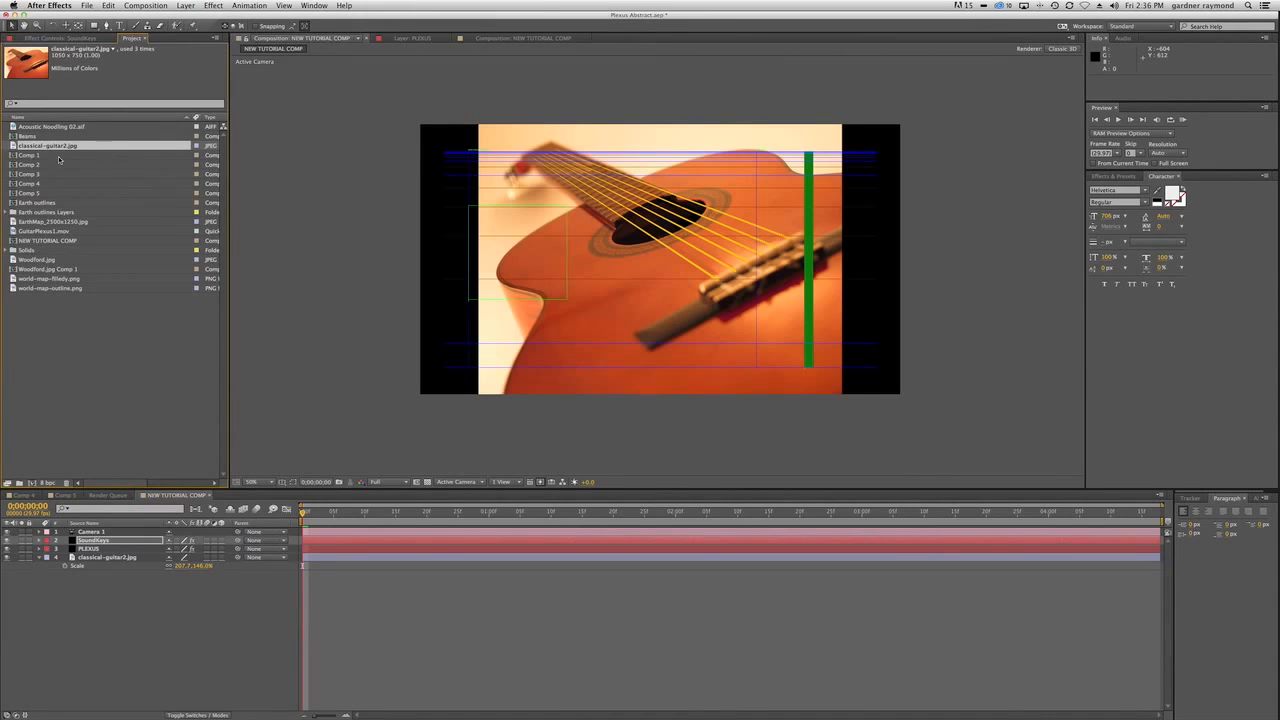
left_click(126, 627)
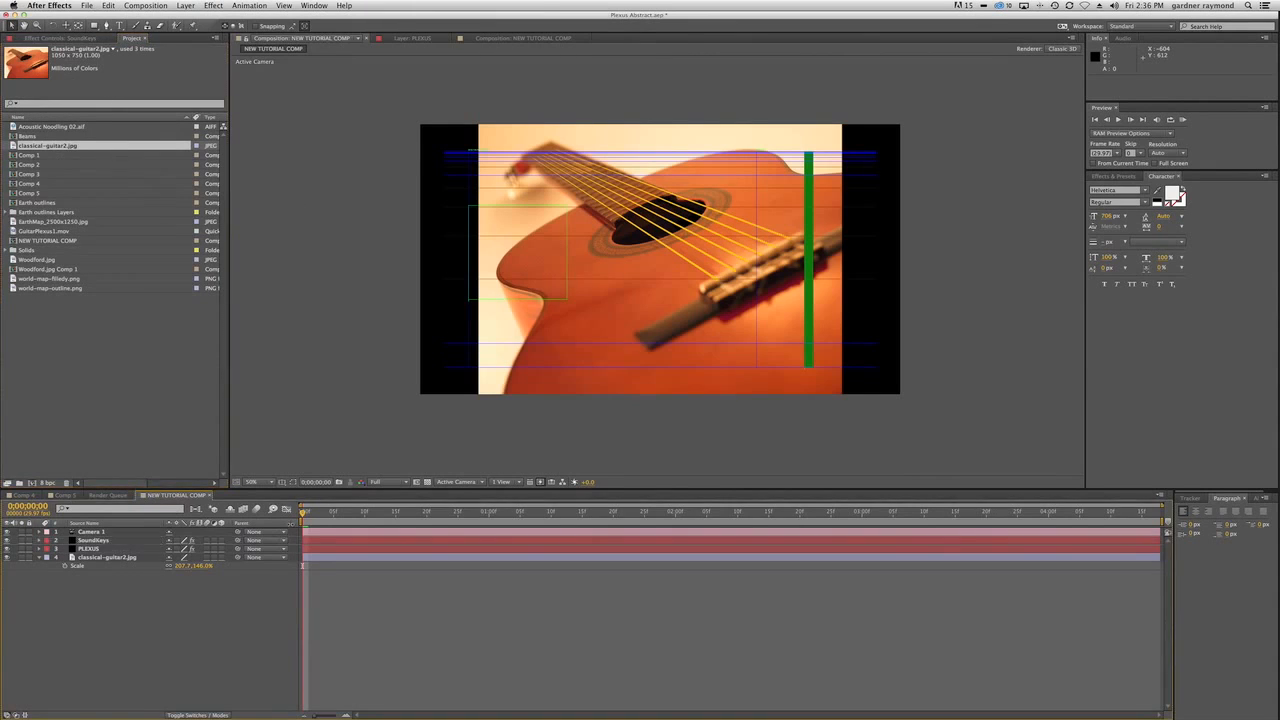
left_click(51, 126)
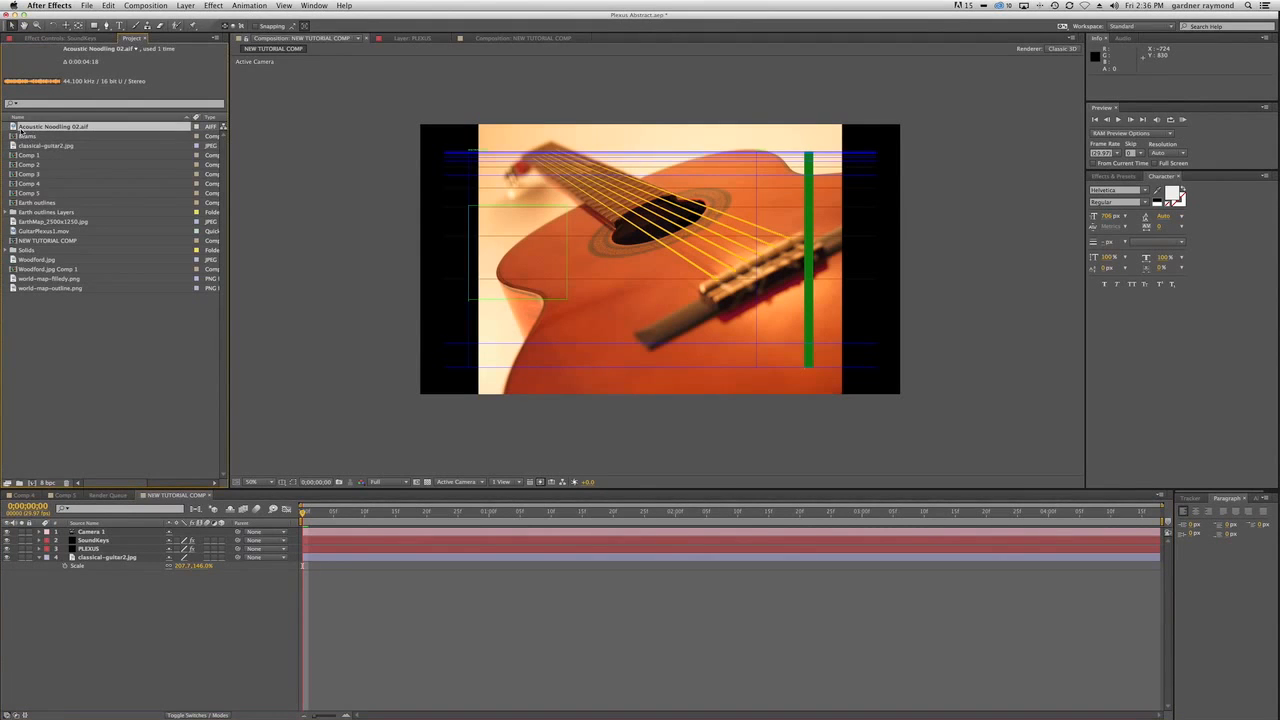
left_click_drag(12, 127, 156, 631)
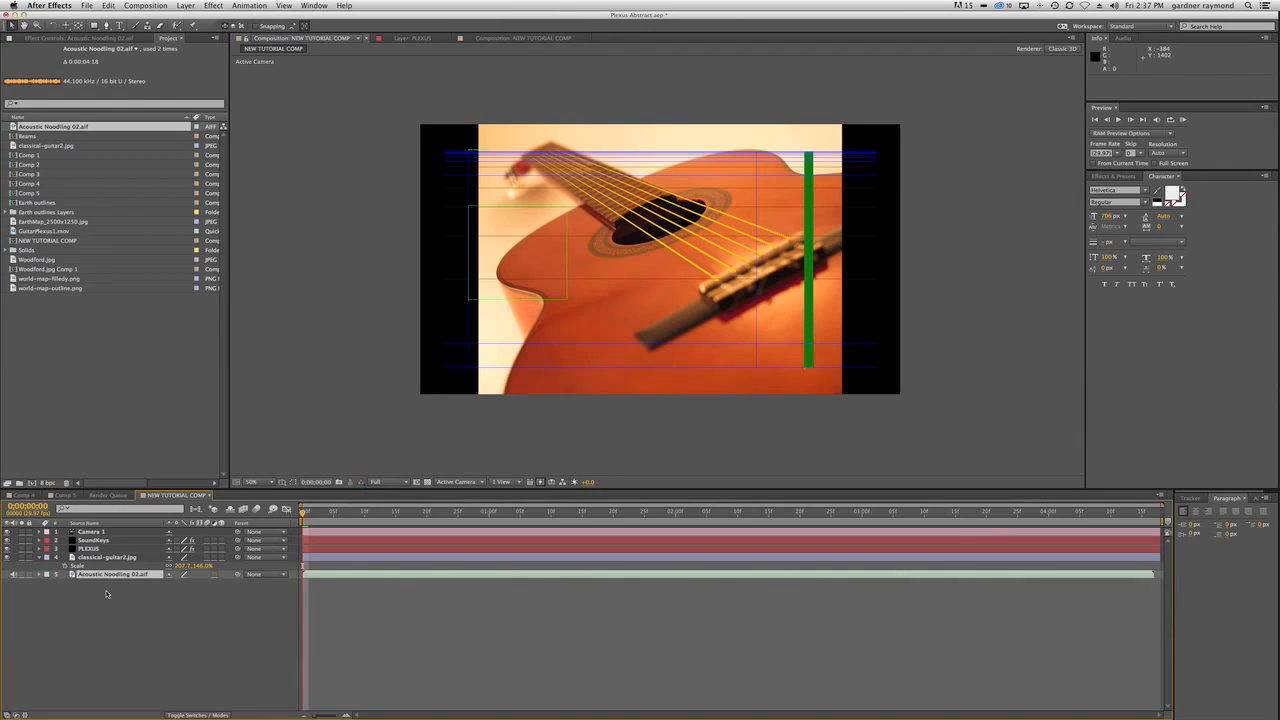
Set the Sound Keys effect's audio layer to Acoustic Noodling 02.aif and scrub to about frame 6 to check the spectrum.
left_click(100, 540)
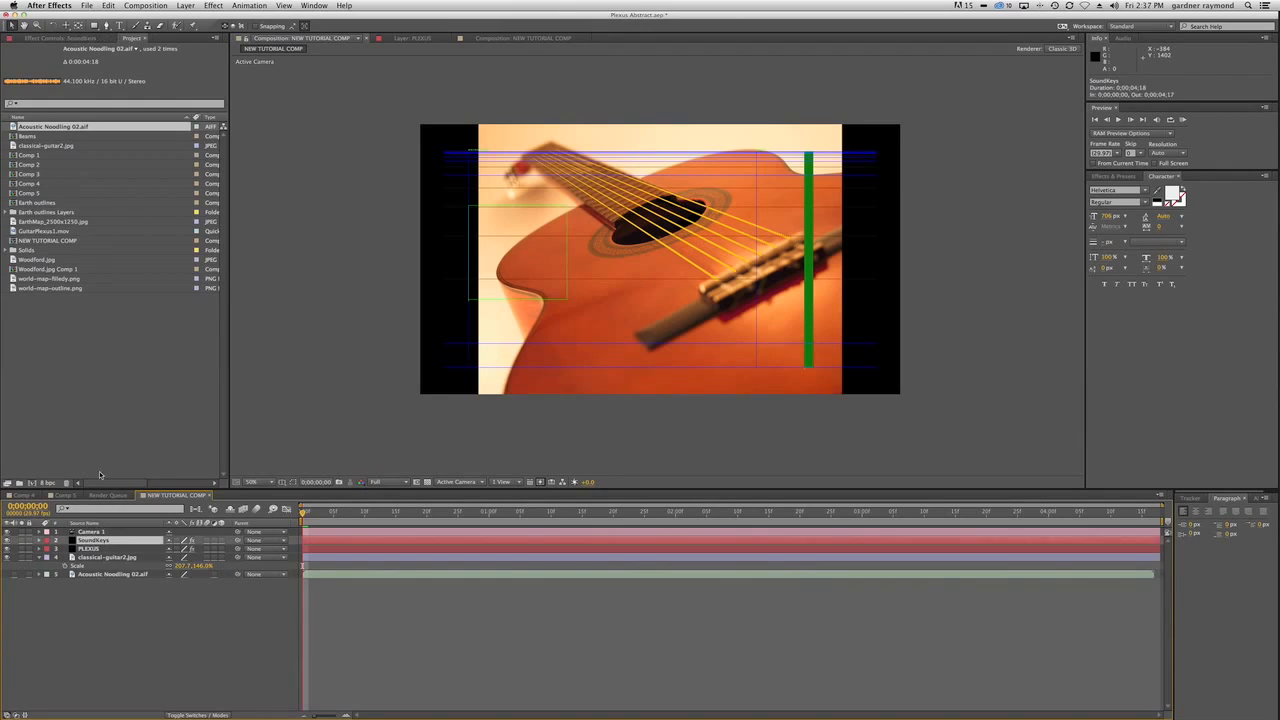
left_click(60, 38)
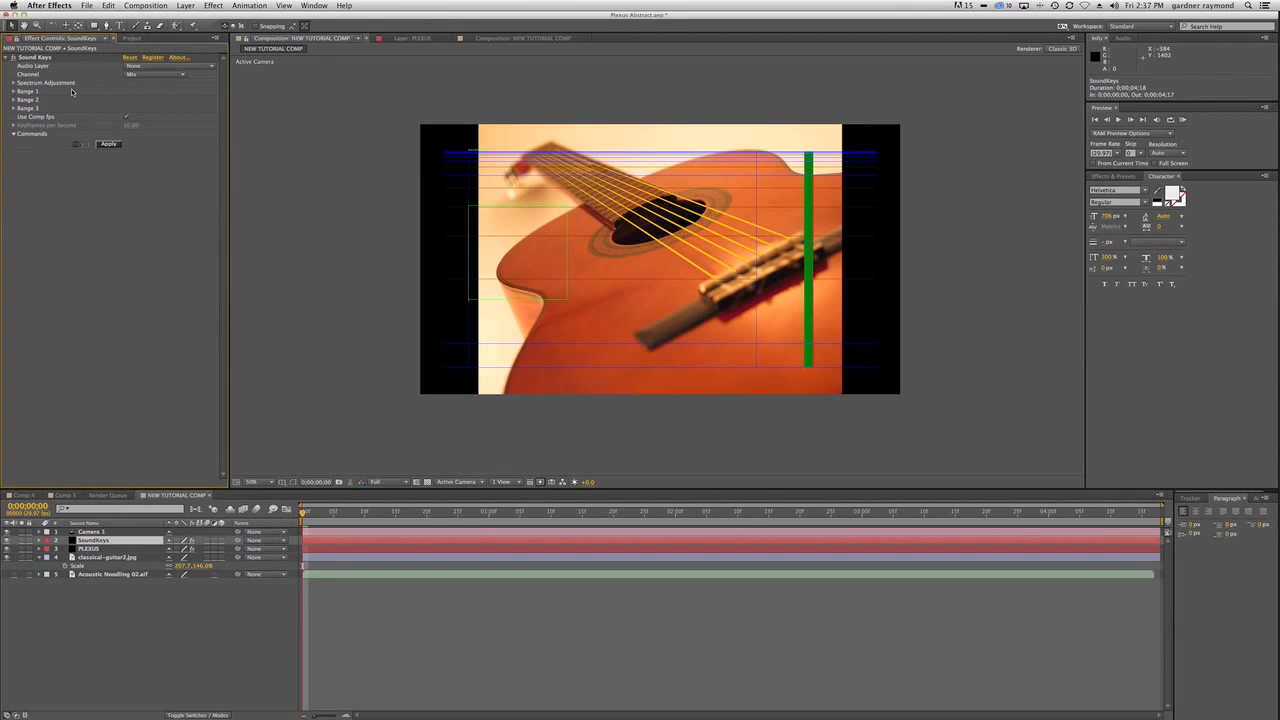
left_click(165, 67)
left_click(167, 98)
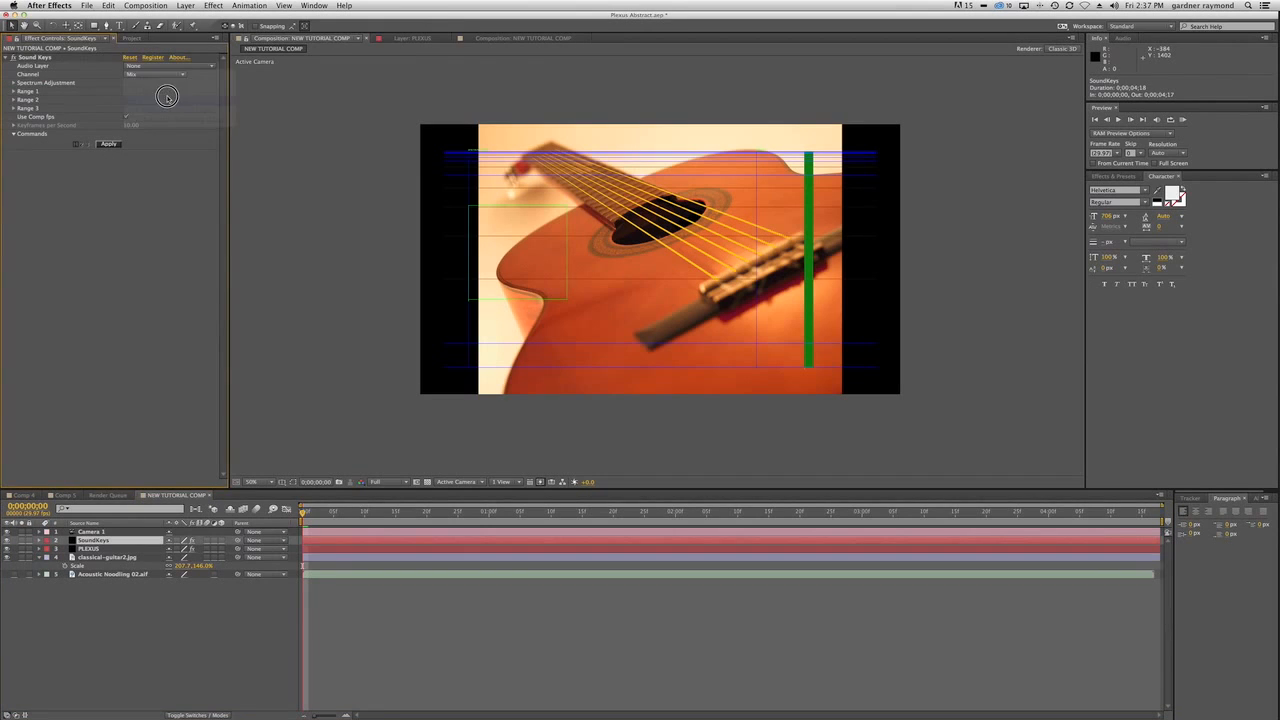
left_click(168, 67)
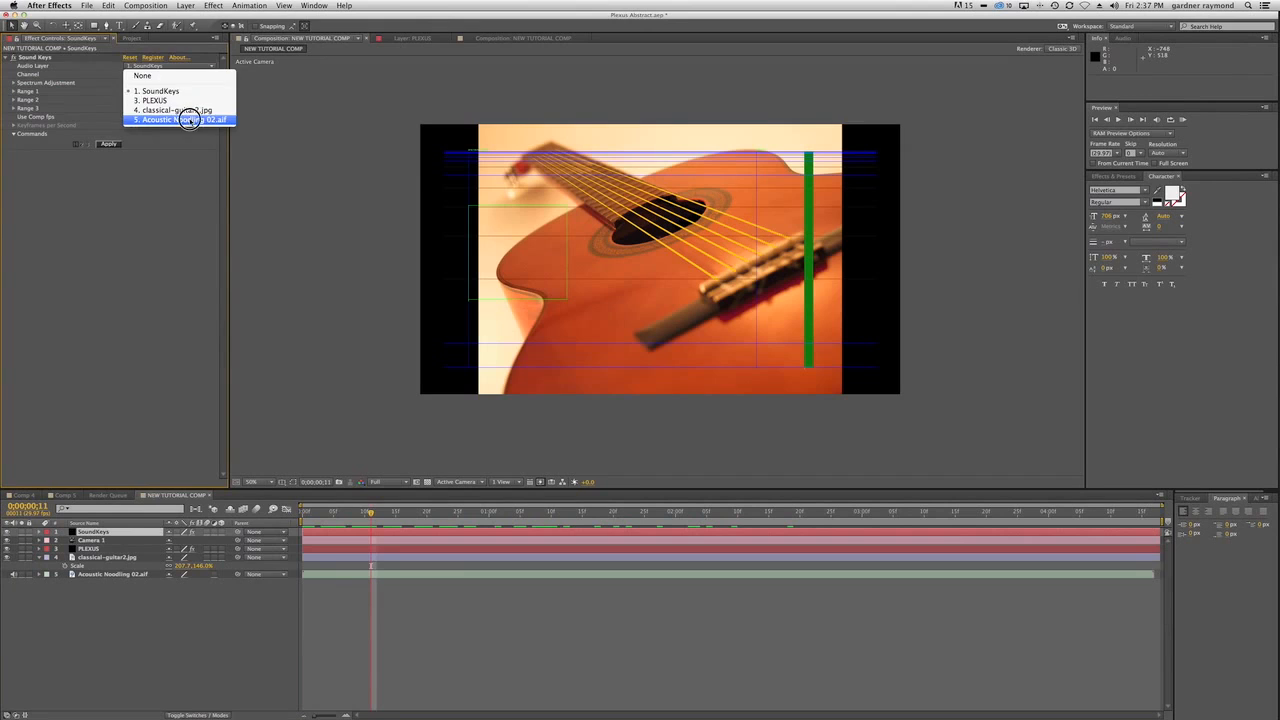
left_click(189, 120)
left_click_drag(371, 512, 342, 510)
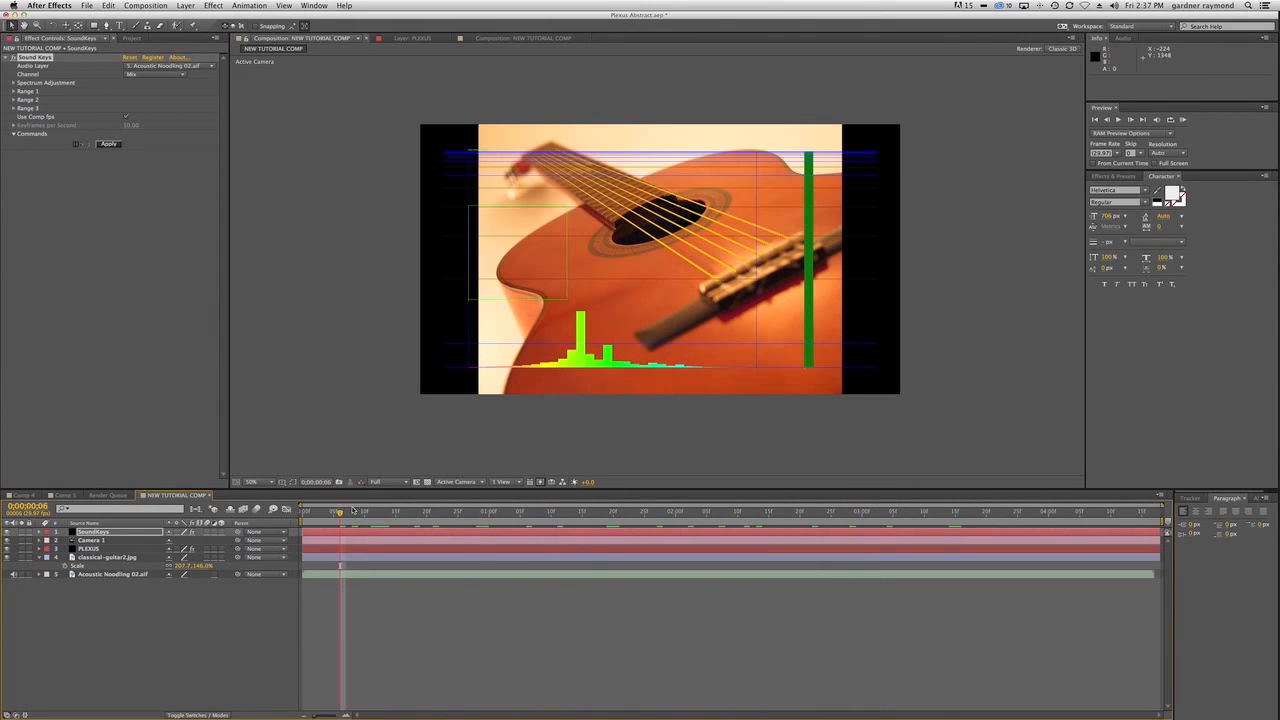
Solo the SoundKeys layer and turn the audio back on for the Acoustic Noodling 02.aif layer.
left_click(22, 533)
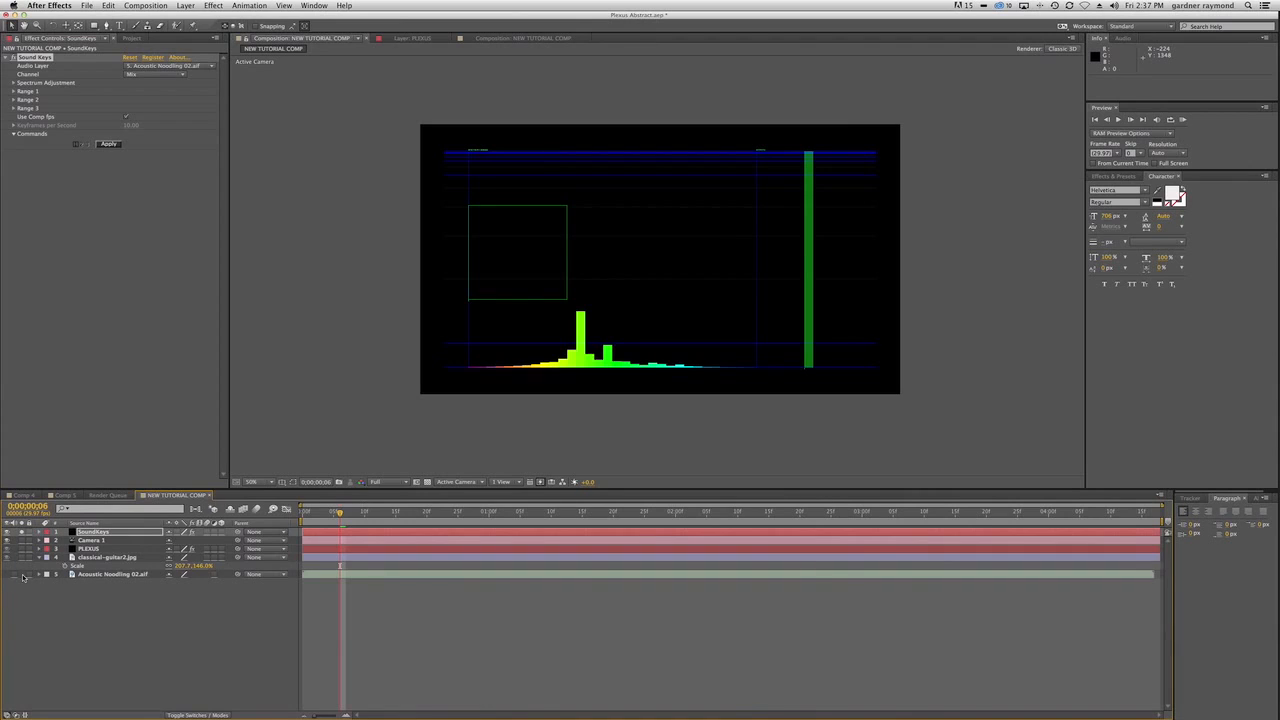
left_click(99, 590)
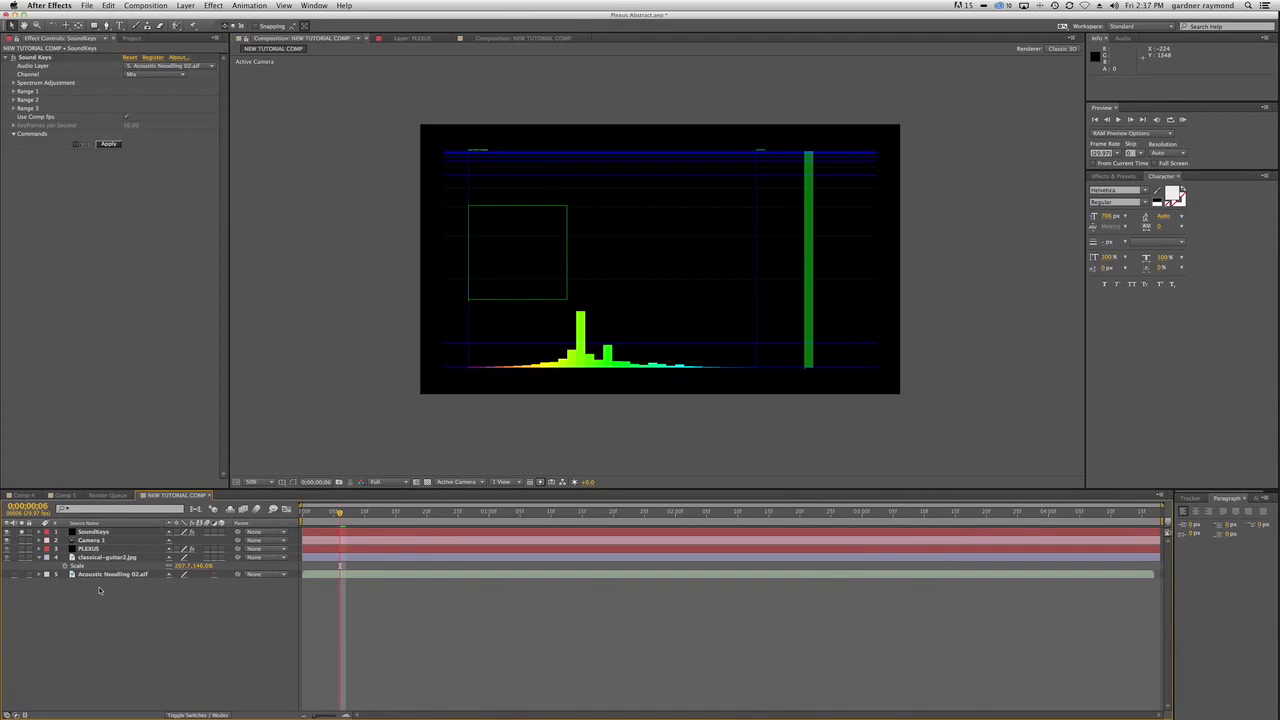
left_click(15, 575)
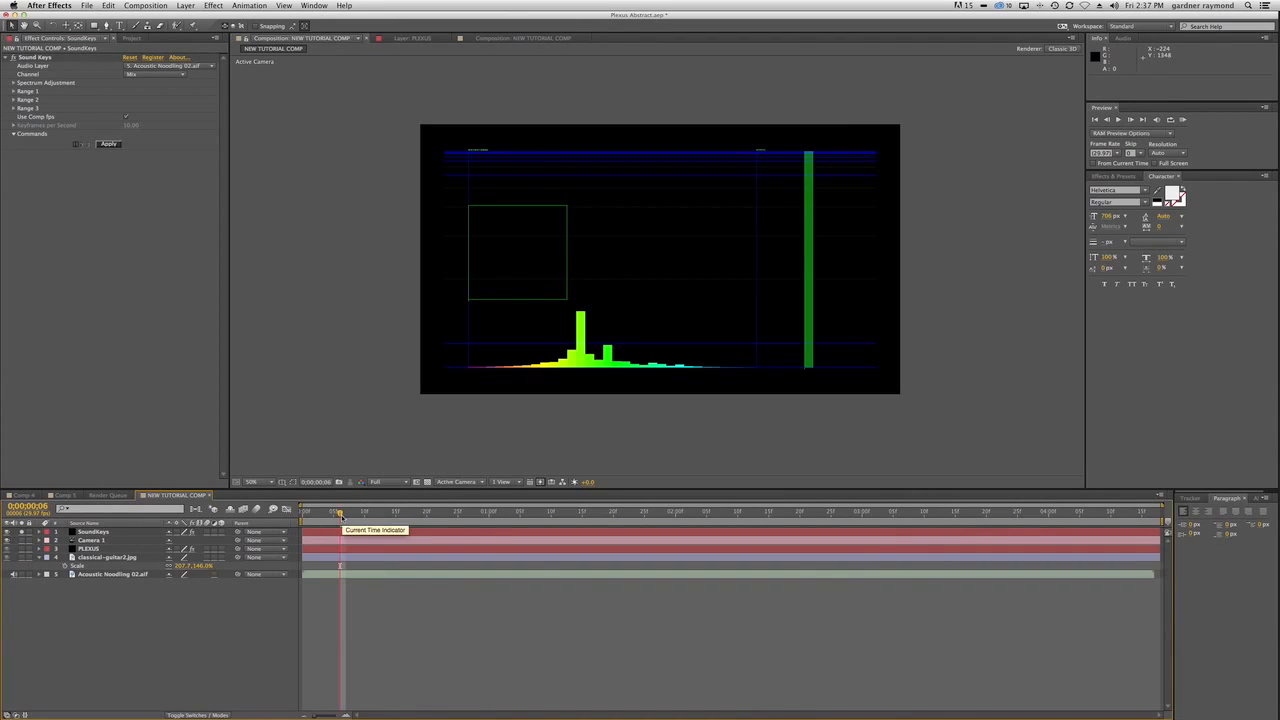
Return to the first frame and play a RAM preview of the Sound Keys spectrum with its audio.
left_click(340, 512)
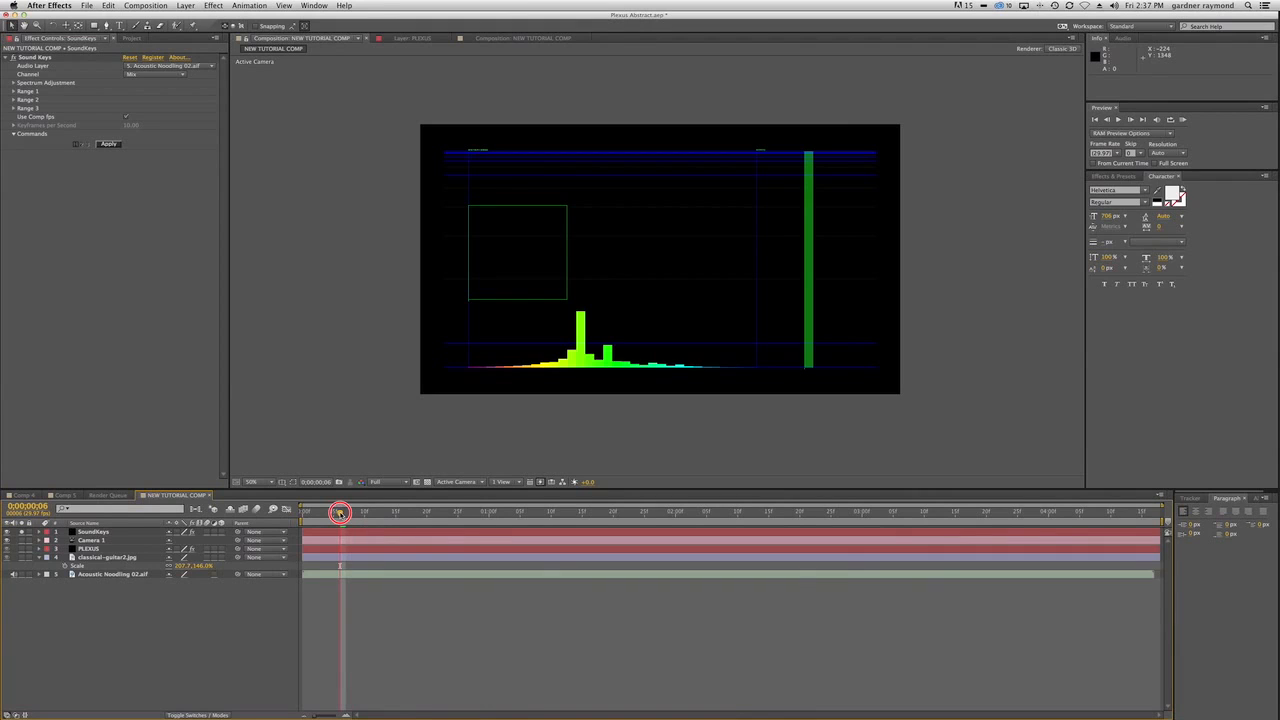
left_click_drag(340, 512, 297, 519)
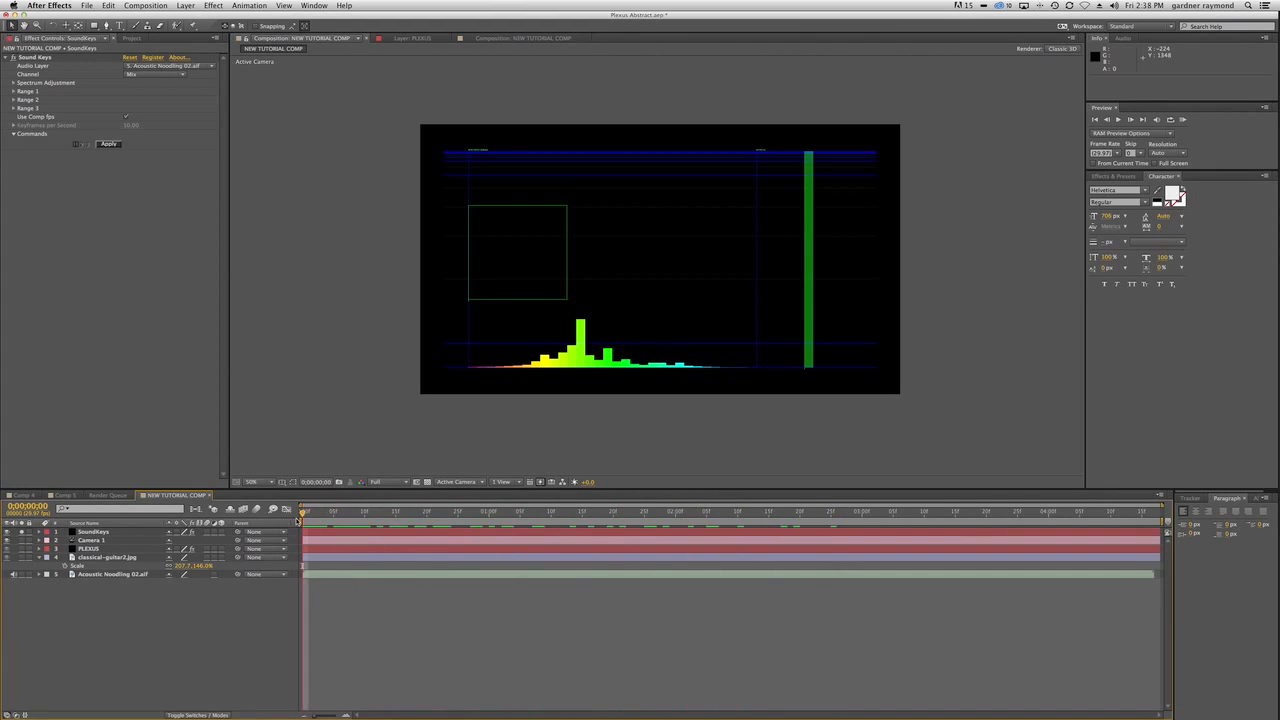
key("KP_0")
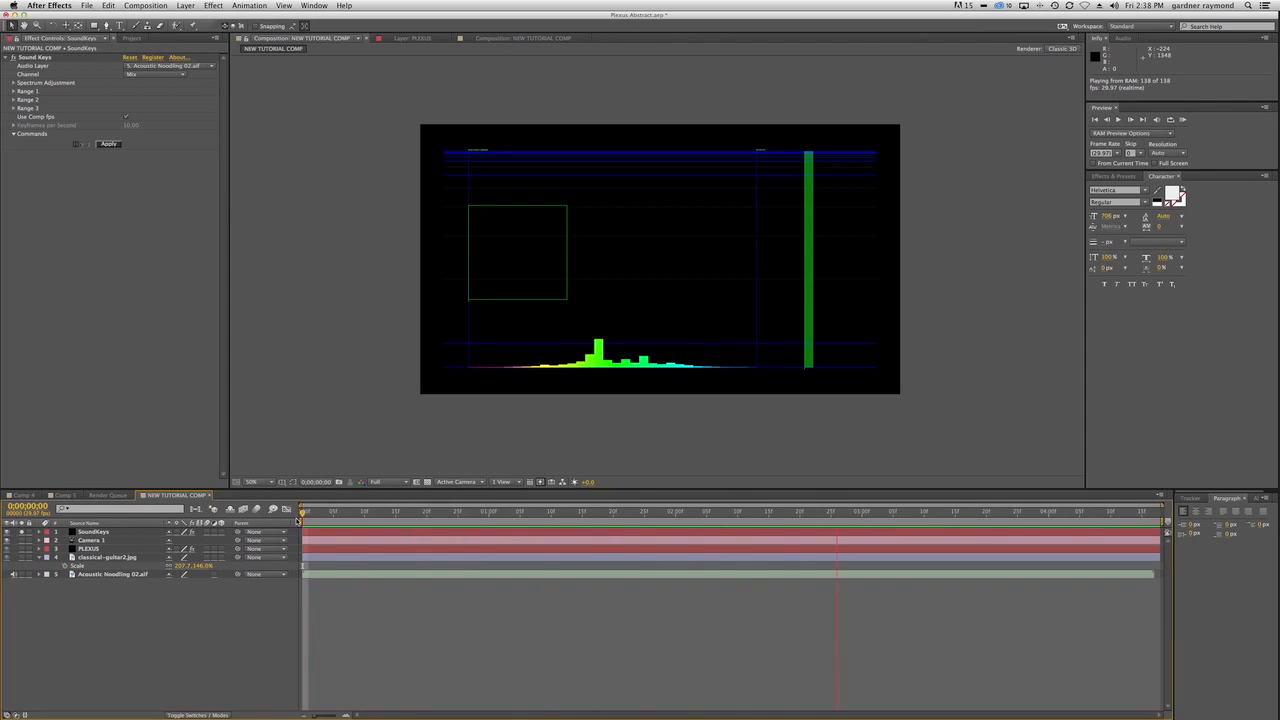
key("space")
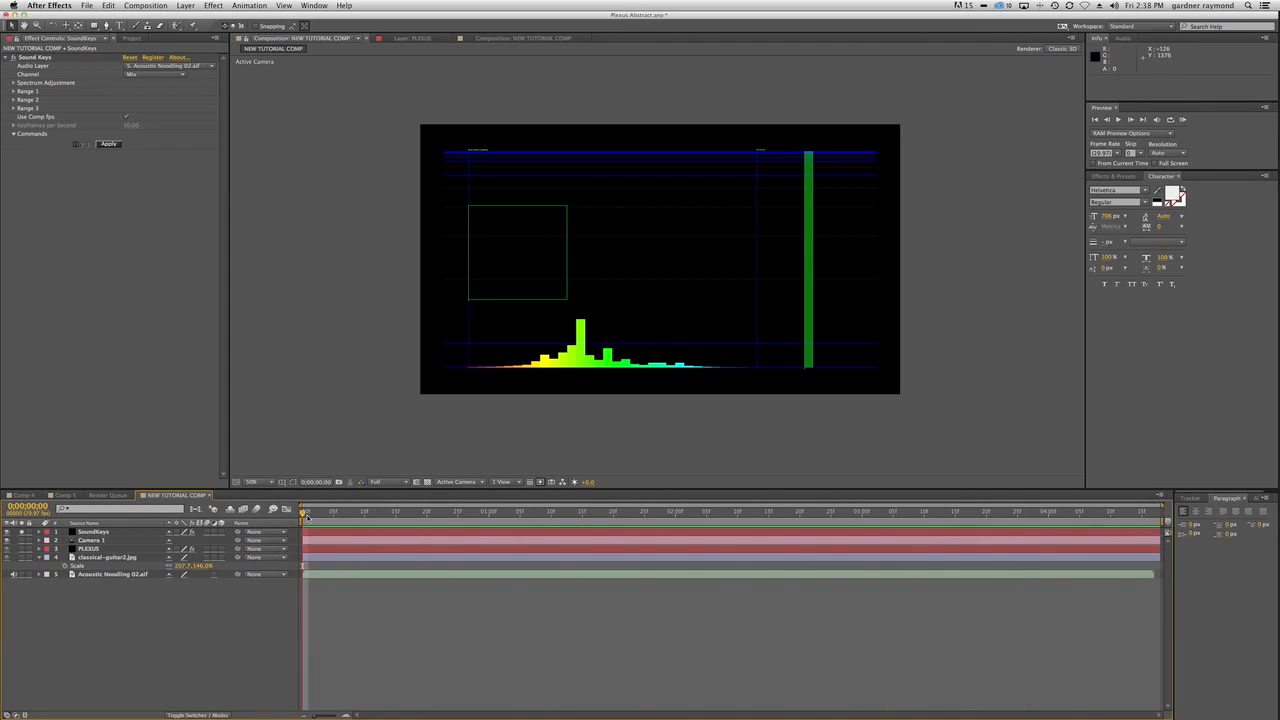
Move to frame 3 and activate Range 2 and Range 3 of the Sound Keys effect.
mouse_move(303, 512)
left_mouse_down()
mouse_move(334, 512)
mouse_move(286, 512)
mouse_move(340, 513)
mouse_move(280, 513)
mouse_move(337, 513)
mouse_move(303, 513)
mouse_move(321, 512)
left_mouse_up()
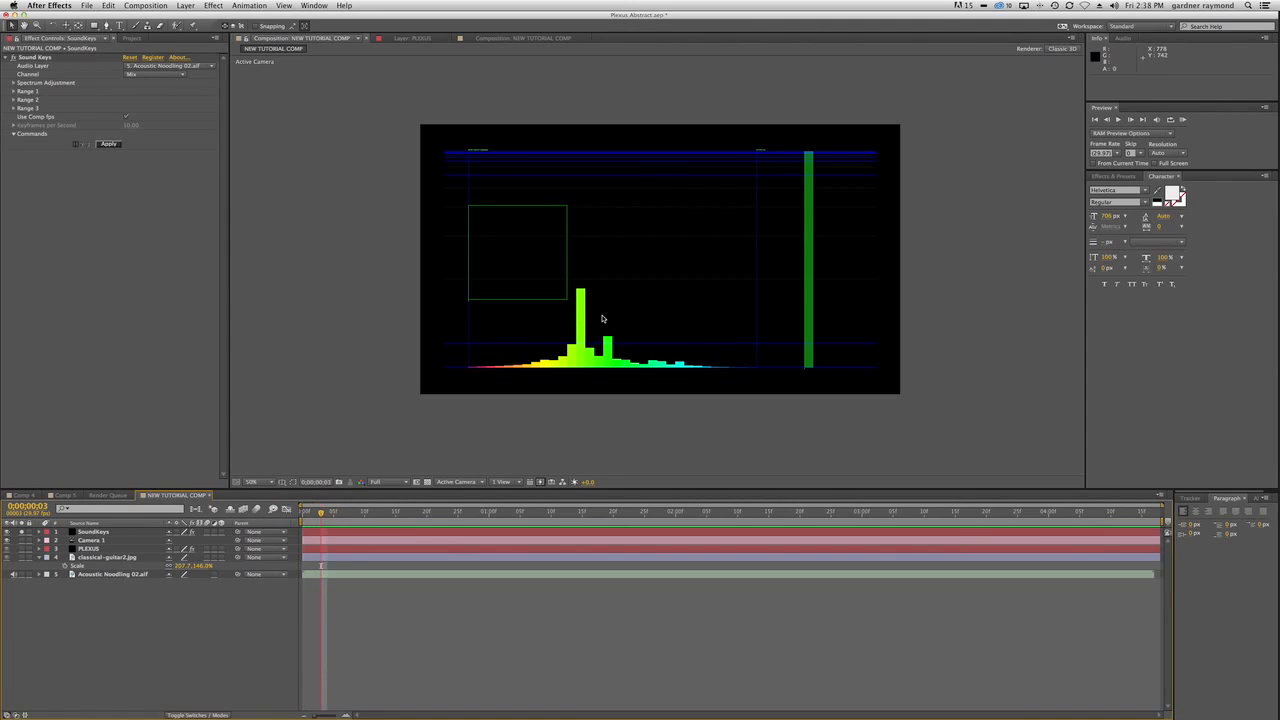
left_click(14, 92)
left_click(14, 185)
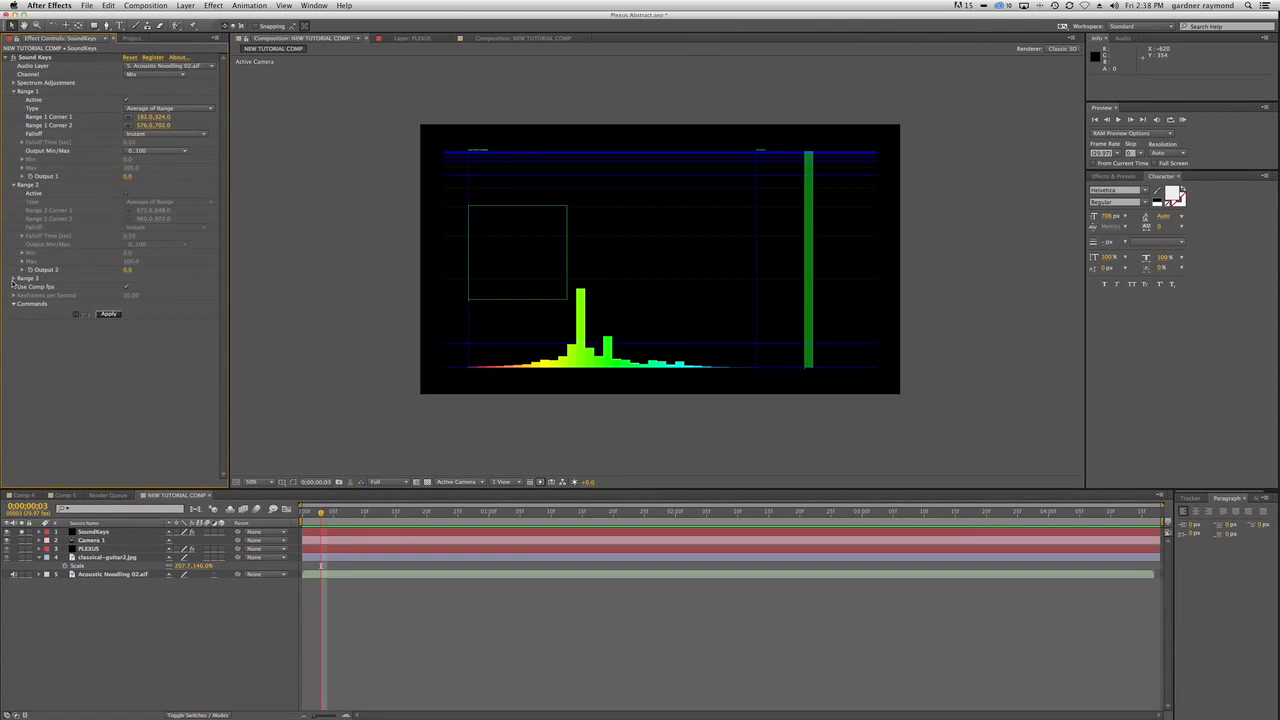
left_click(14, 279)
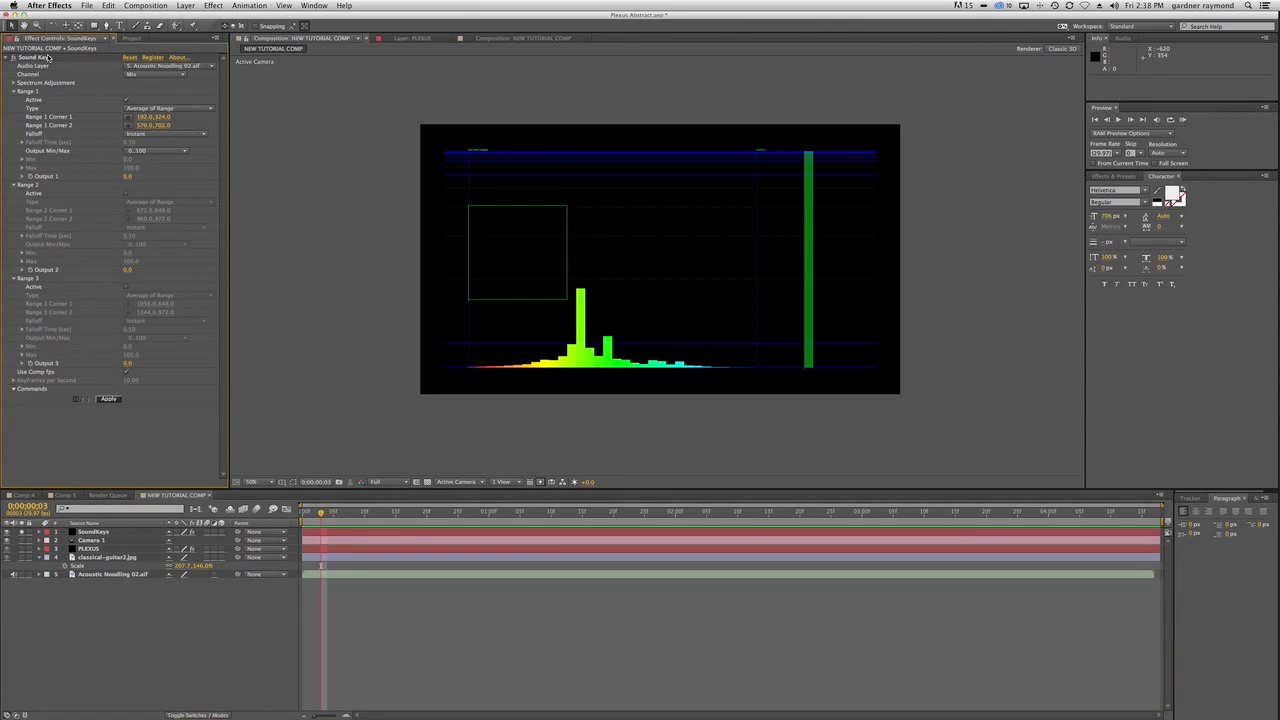
left_click(126, 194)
left_click(126, 287)
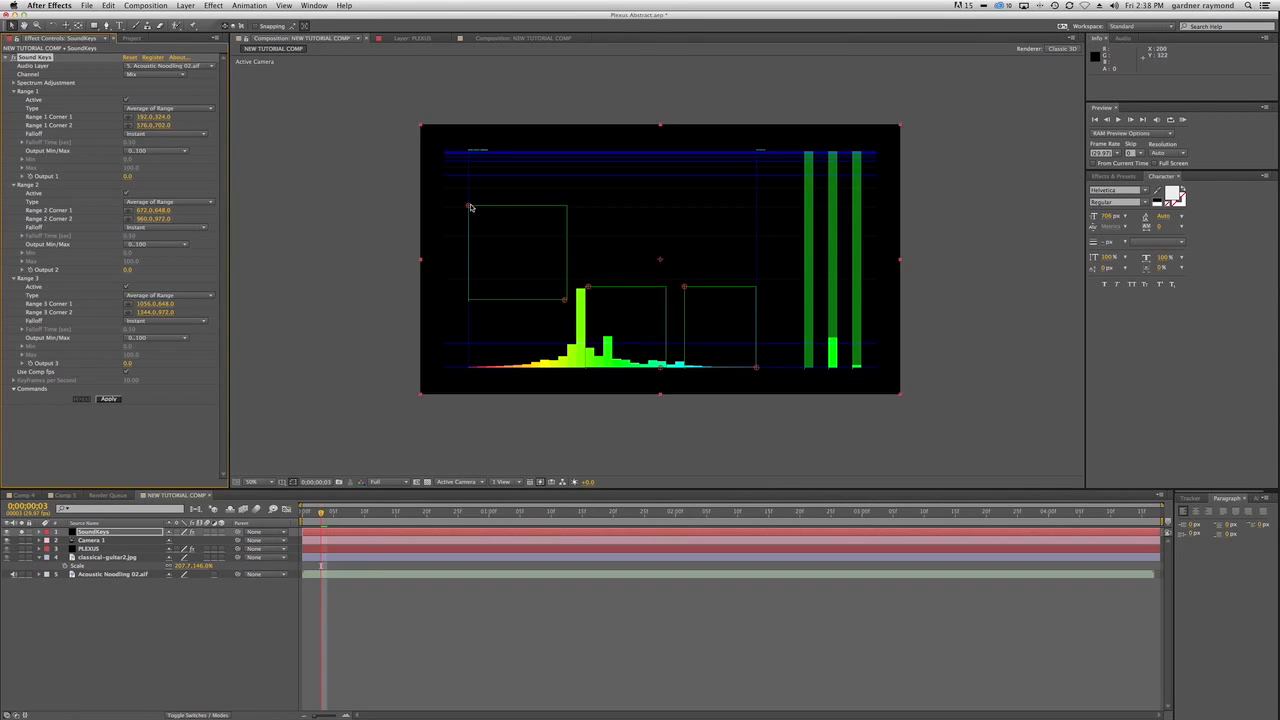
Fit the Range 1 box tightly around the tallest spectrum bar, with corners at about 630, 622 and 652, 976.
left_click_drag(469, 206, 581, 367)
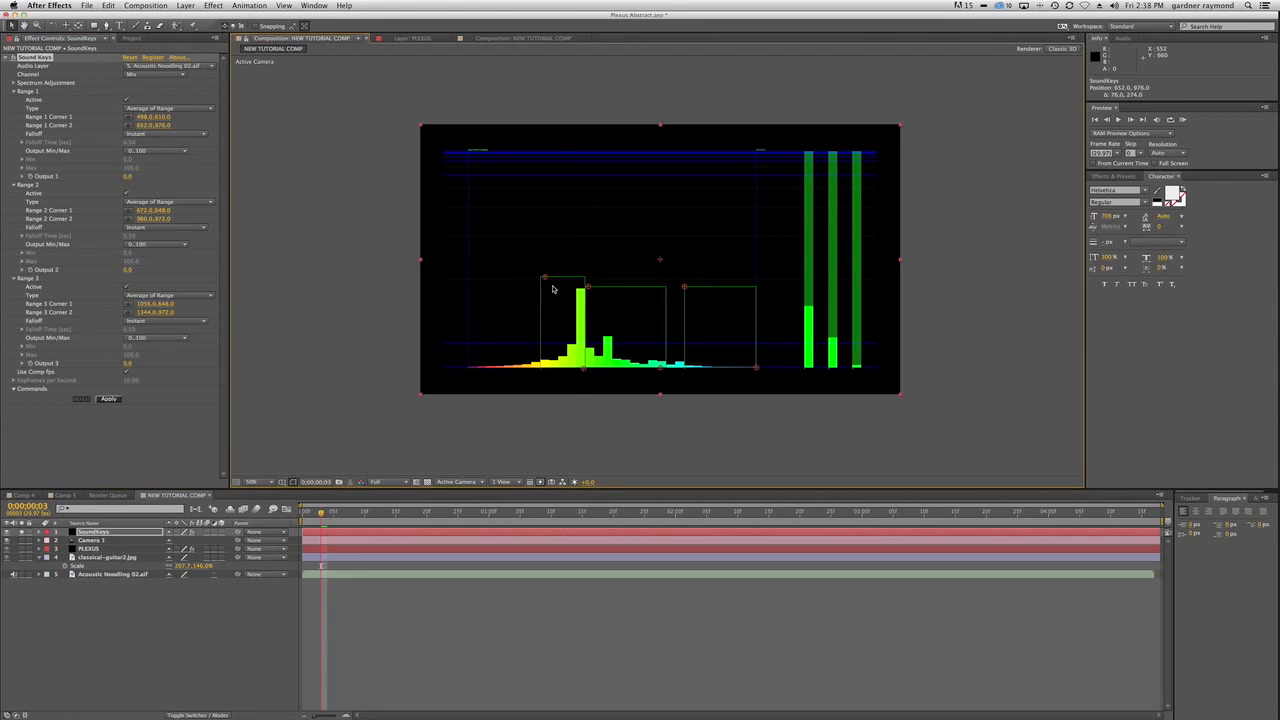
left_click_drag(546, 278, 578, 281)
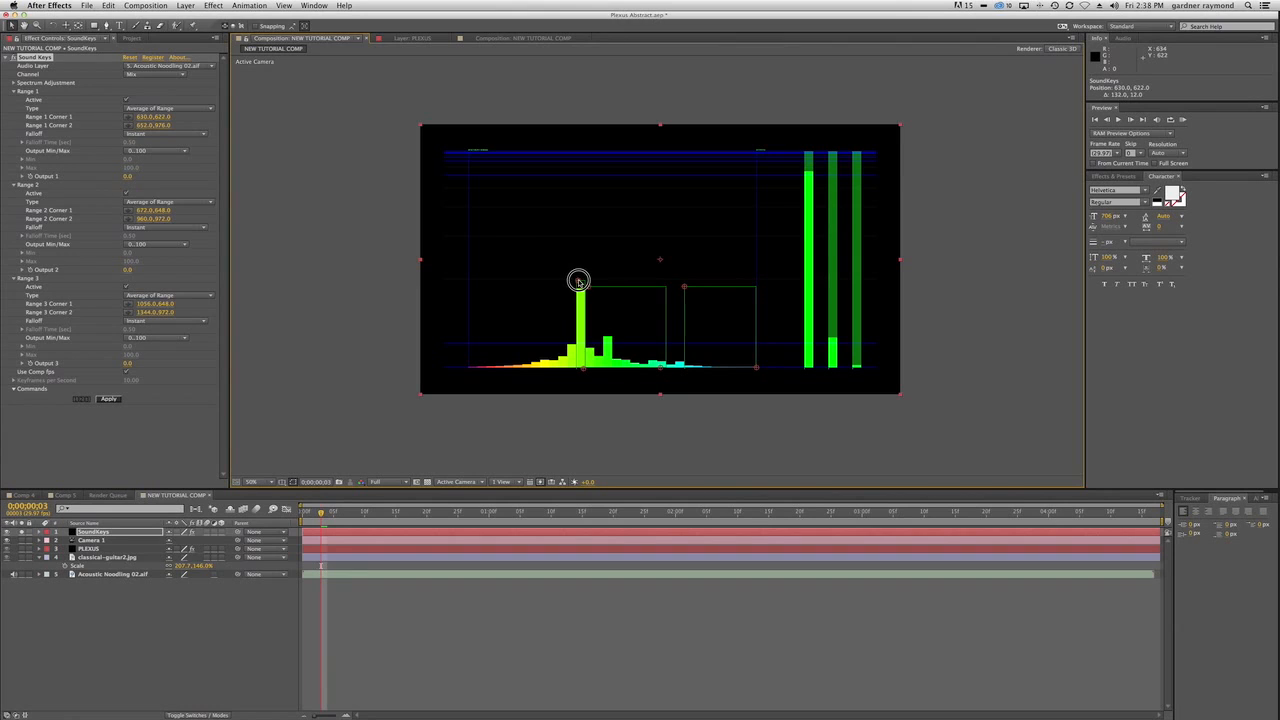
left_click_drag(578, 281, 578, 281)
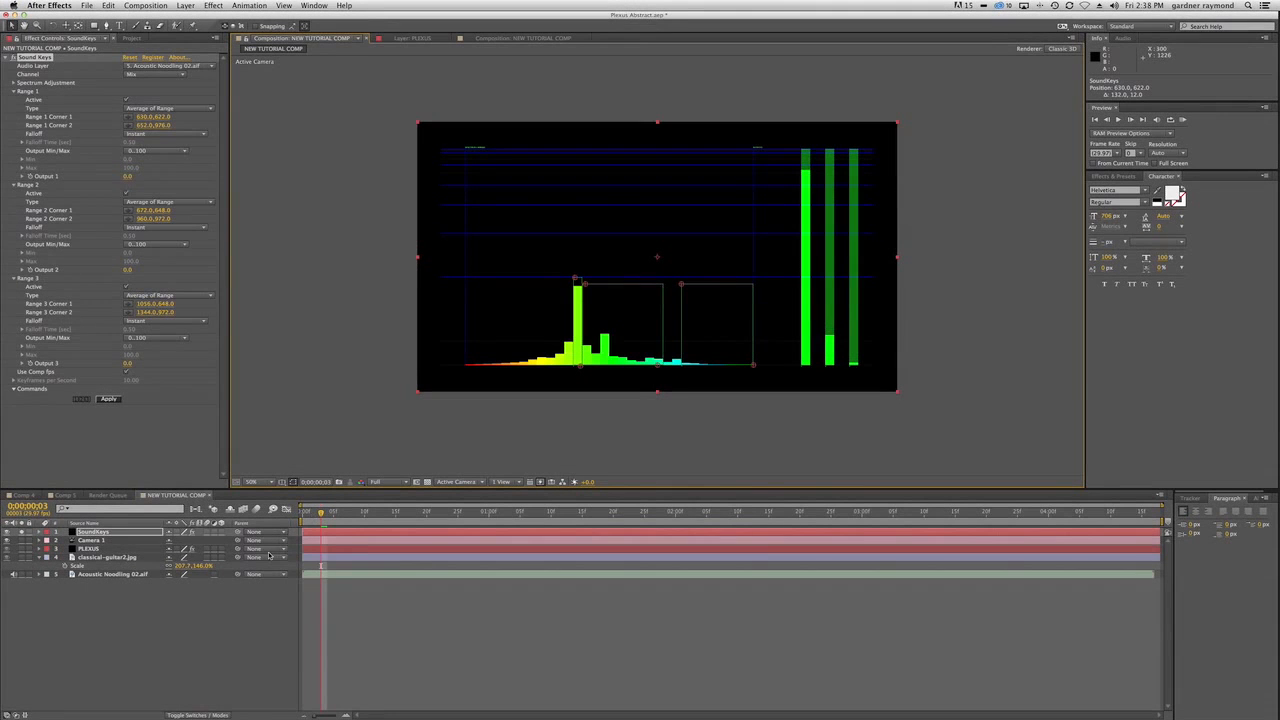
At 0;00;01;19, narrow the Range 2 box around the tallest bar, with corners at about 672, 826 and 690, 972.
left_click_drag(321, 512, 606, 513)
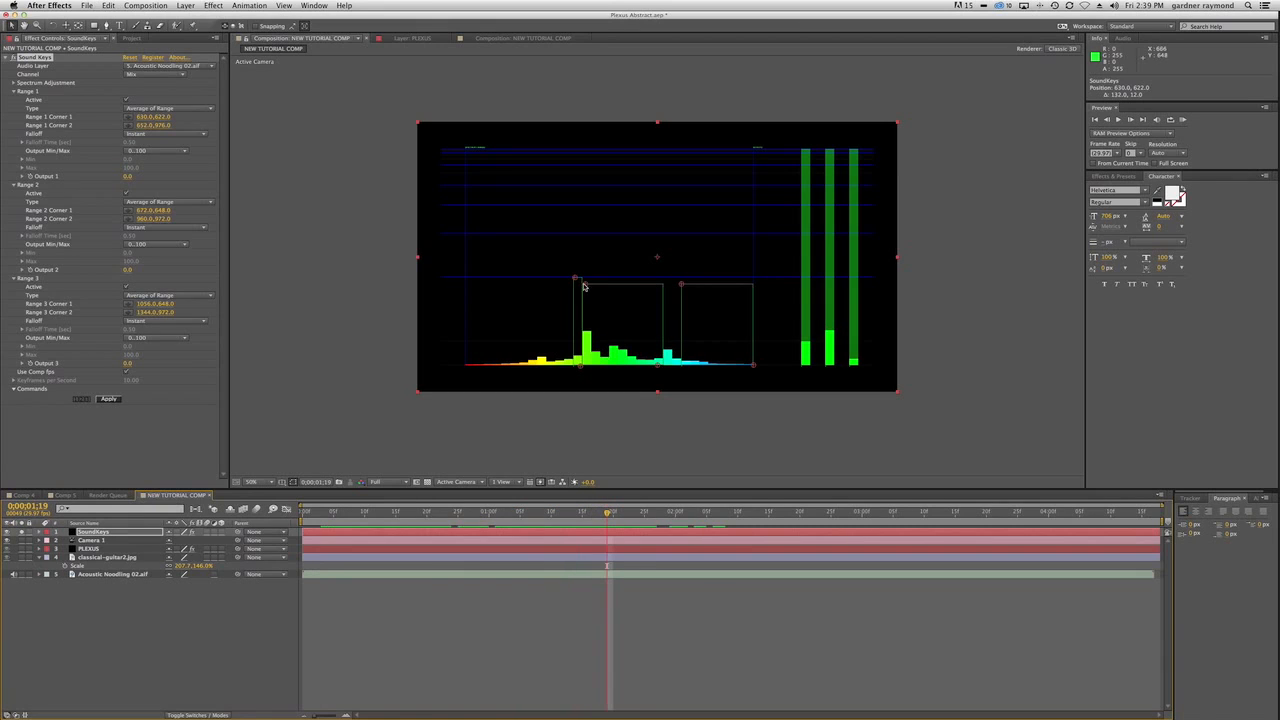
left_click_drag(584, 287, 585, 330)
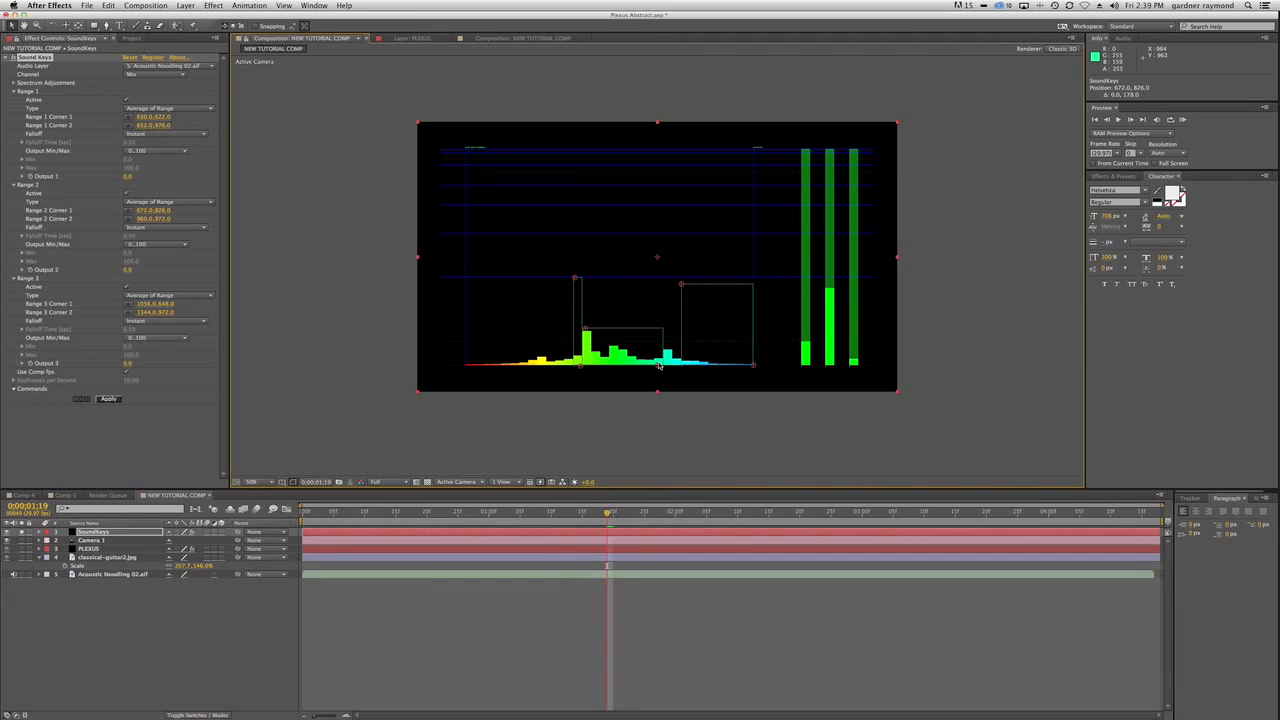
left_click_drag(659, 366, 590, 364)
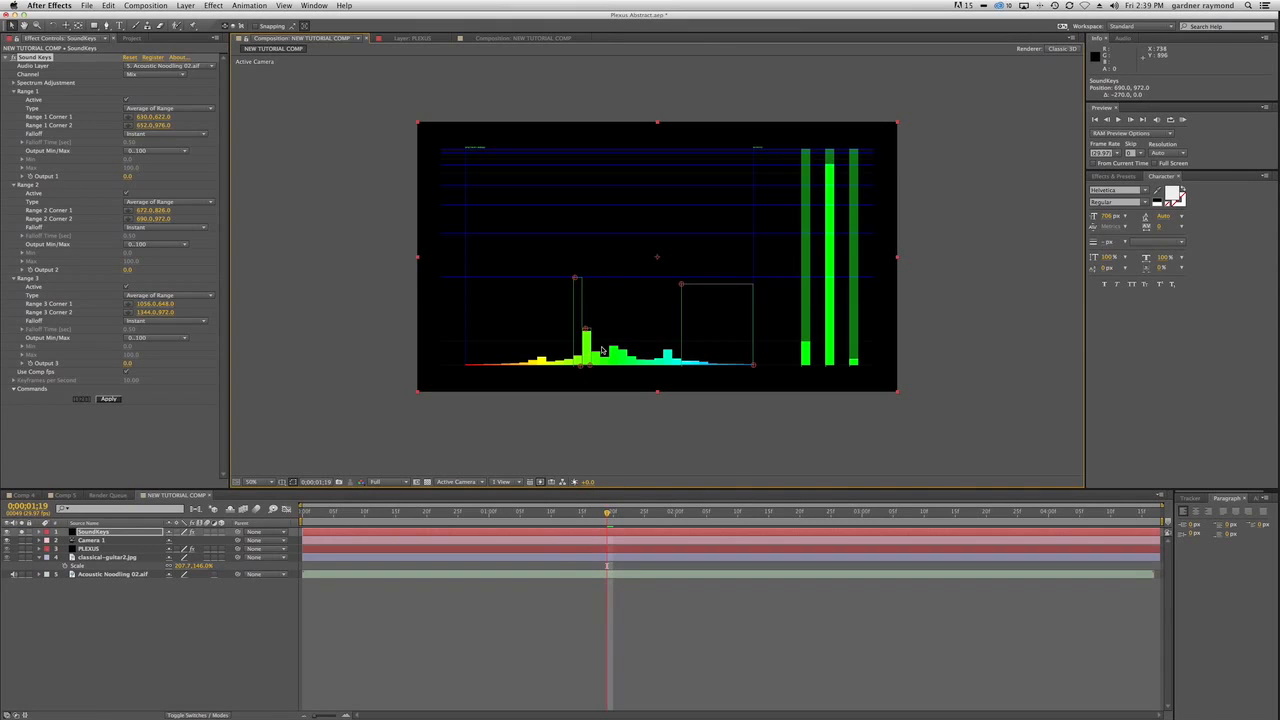
Return to frame 3 and lower Range 2's upper corner to about 672, 838.
left_click_drag(607, 513, 322, 513)
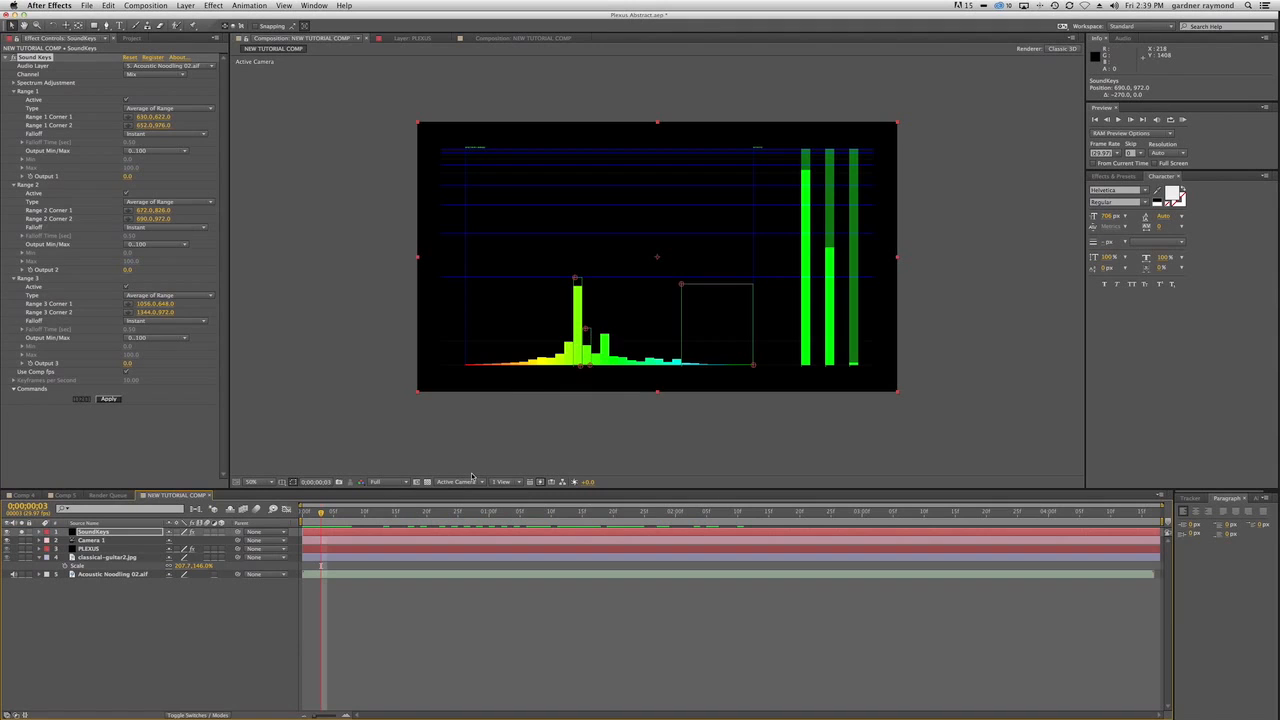
key("period")
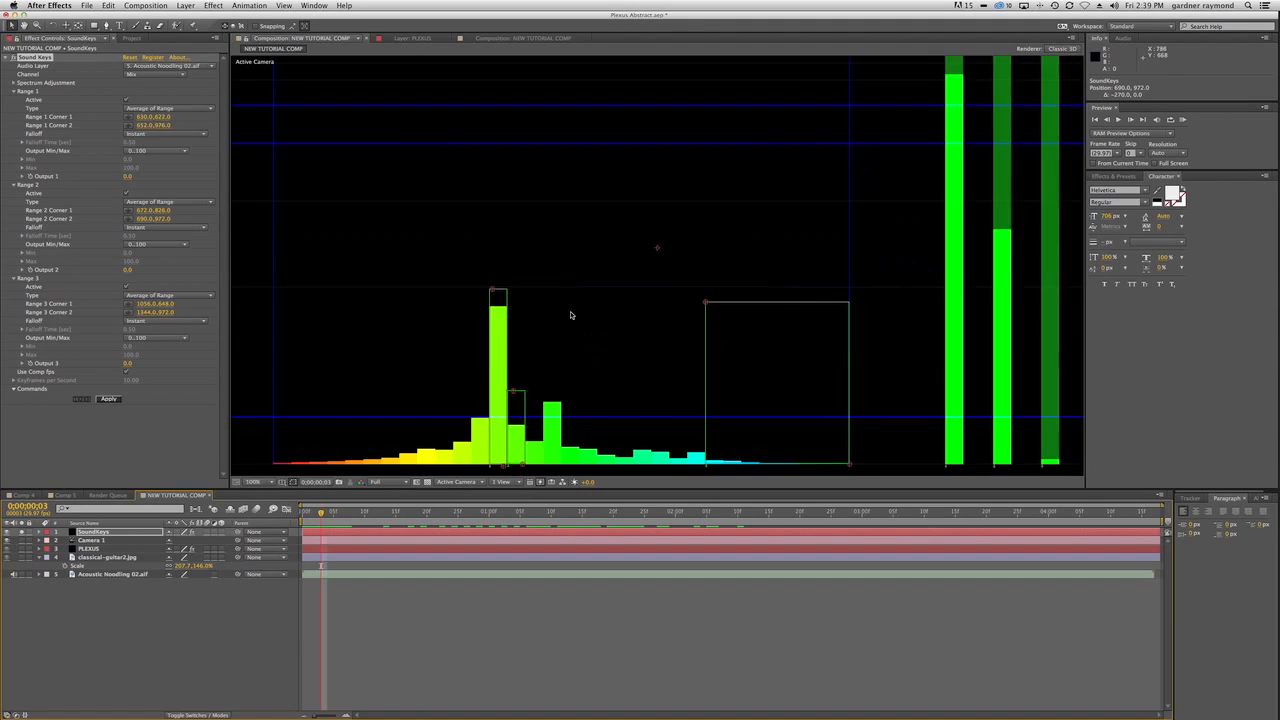
key("comma")
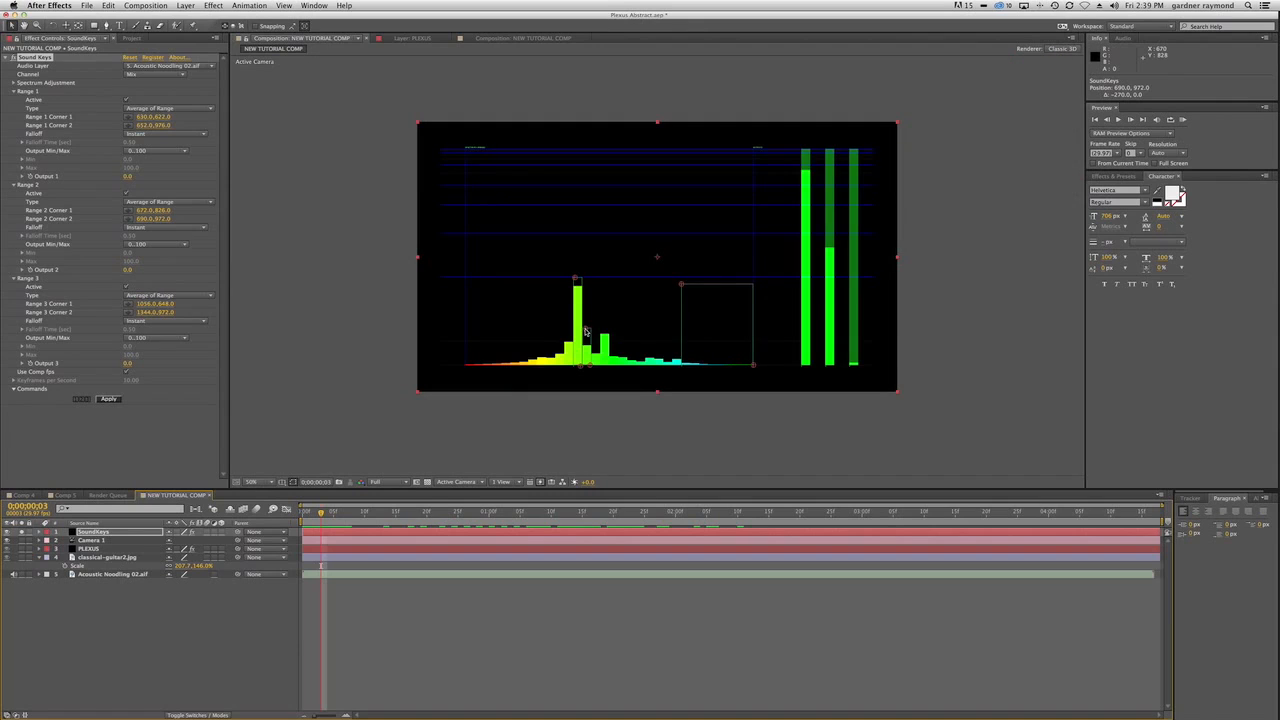
left_click(585, 332)
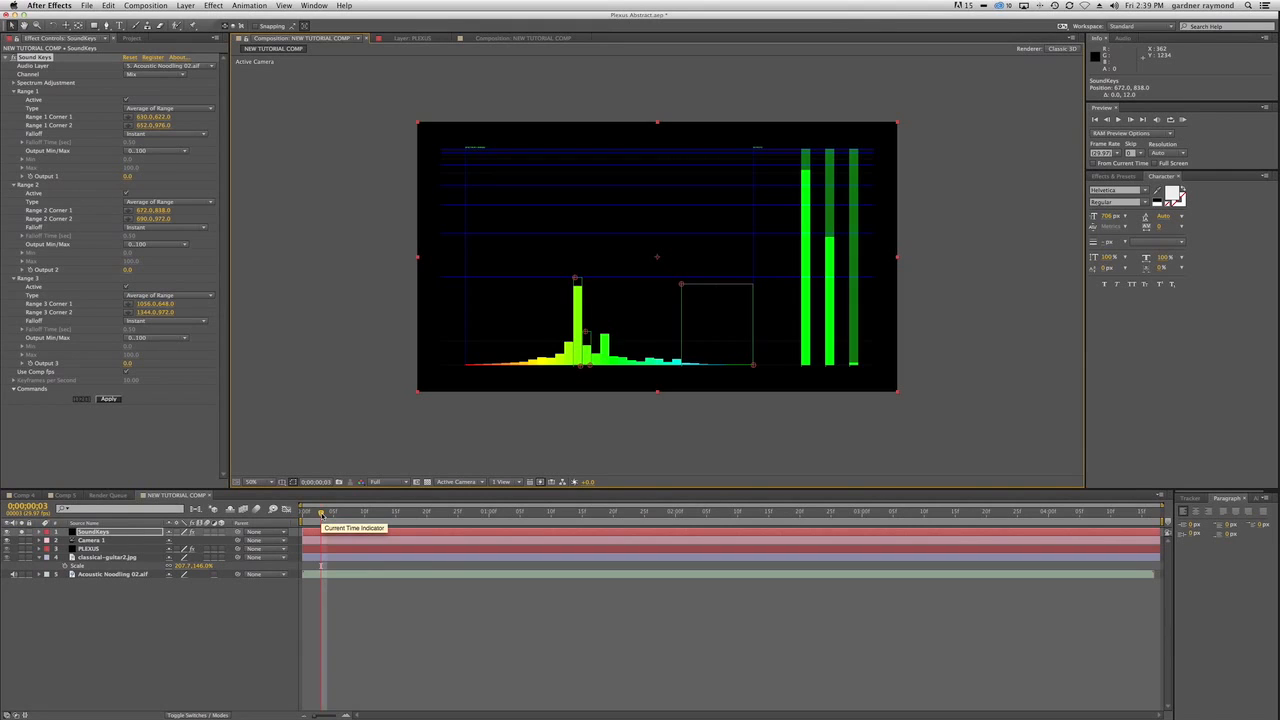
At frame 15, fit the Range 3 box around the tallest bar, with corners at about 704, 786 and 724, 972.
left_click_drag(321, 513, 396, 513)
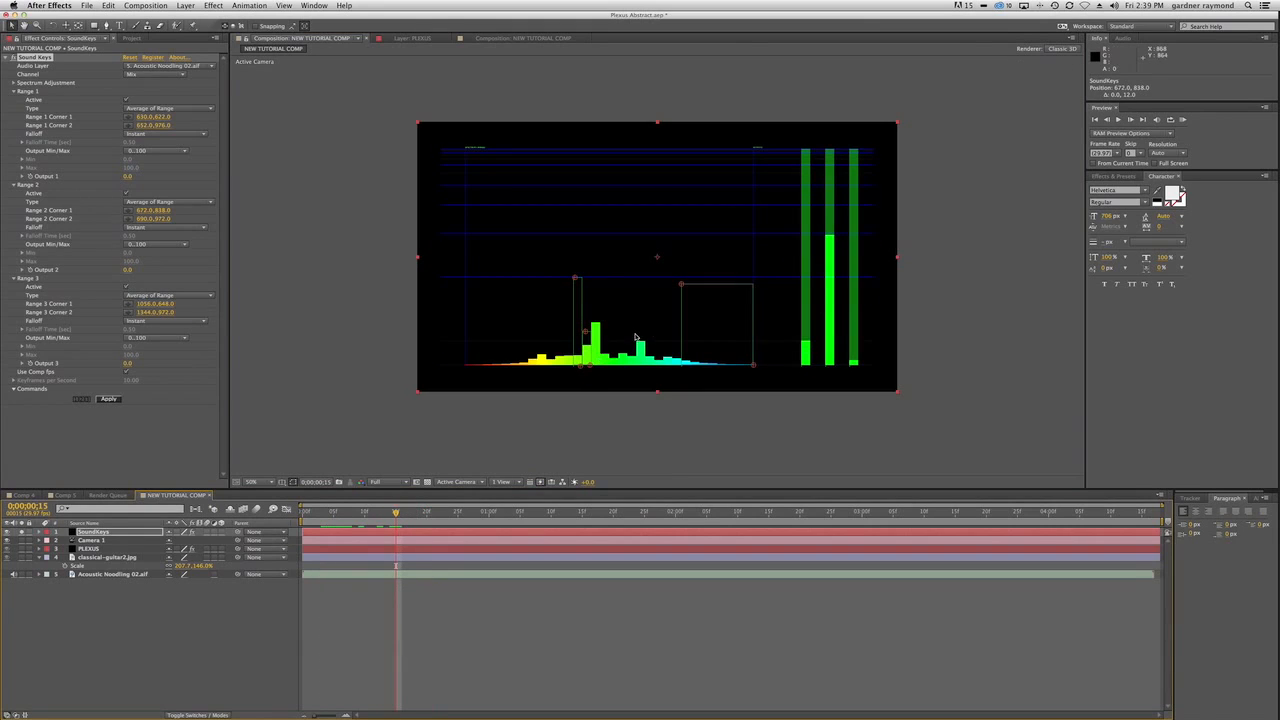
left_click_drag(682, 287, 593, 319)
left_click_drag(754, 368, 598, 366)
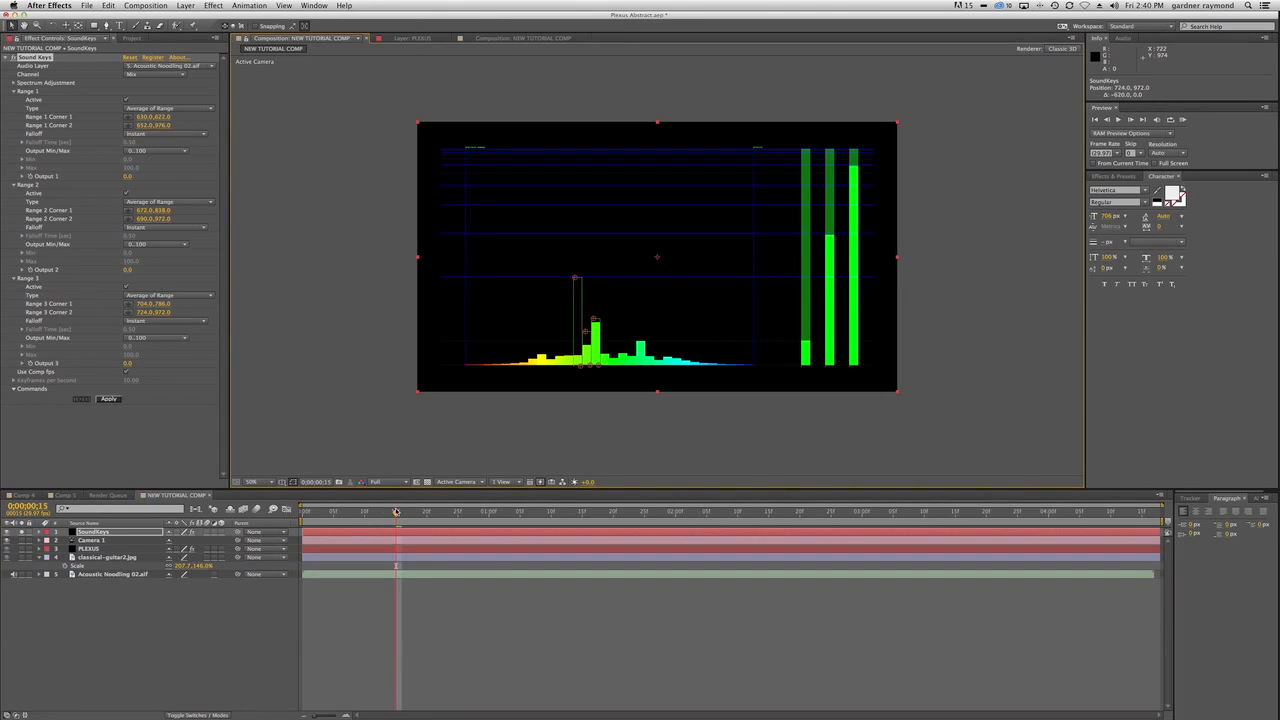
Scrub through the audio for further spectrum peaks, stop at 0;00;03;04 and duplicate the Sound Keys effect.
left_click_drag(396, 511, 520, 519)
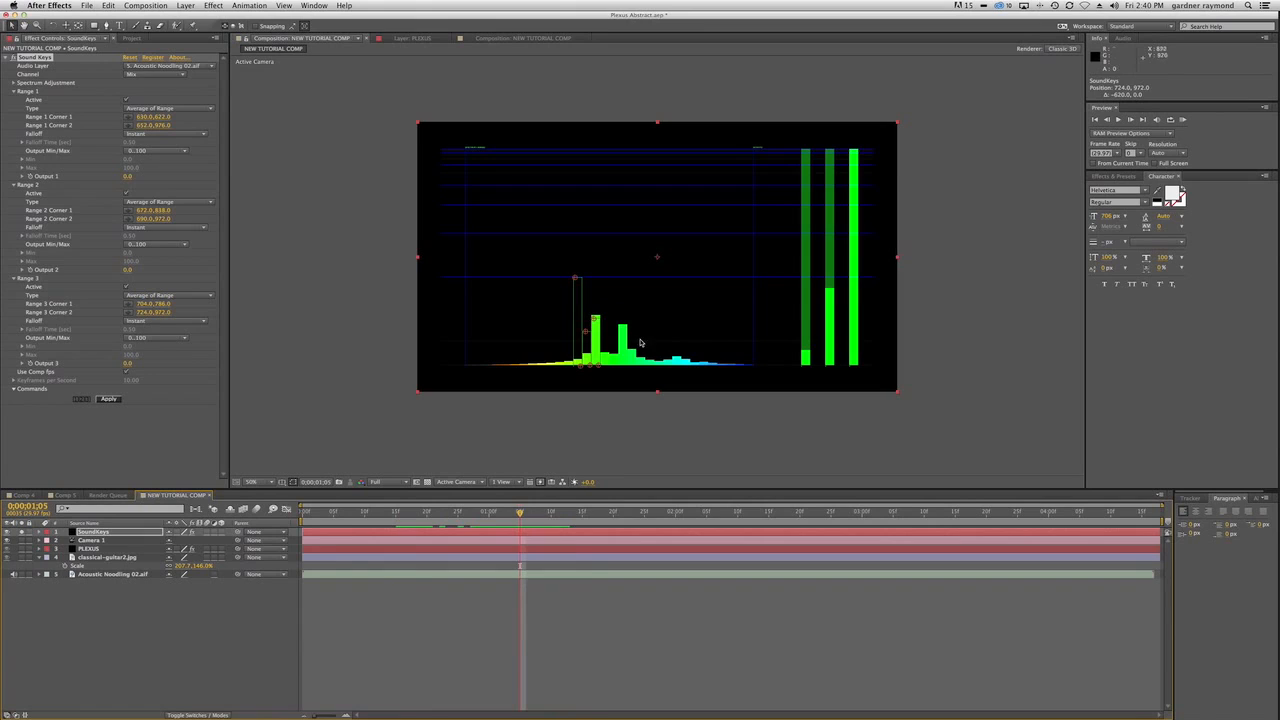
left_click_drag(520, 514, 918, 516)
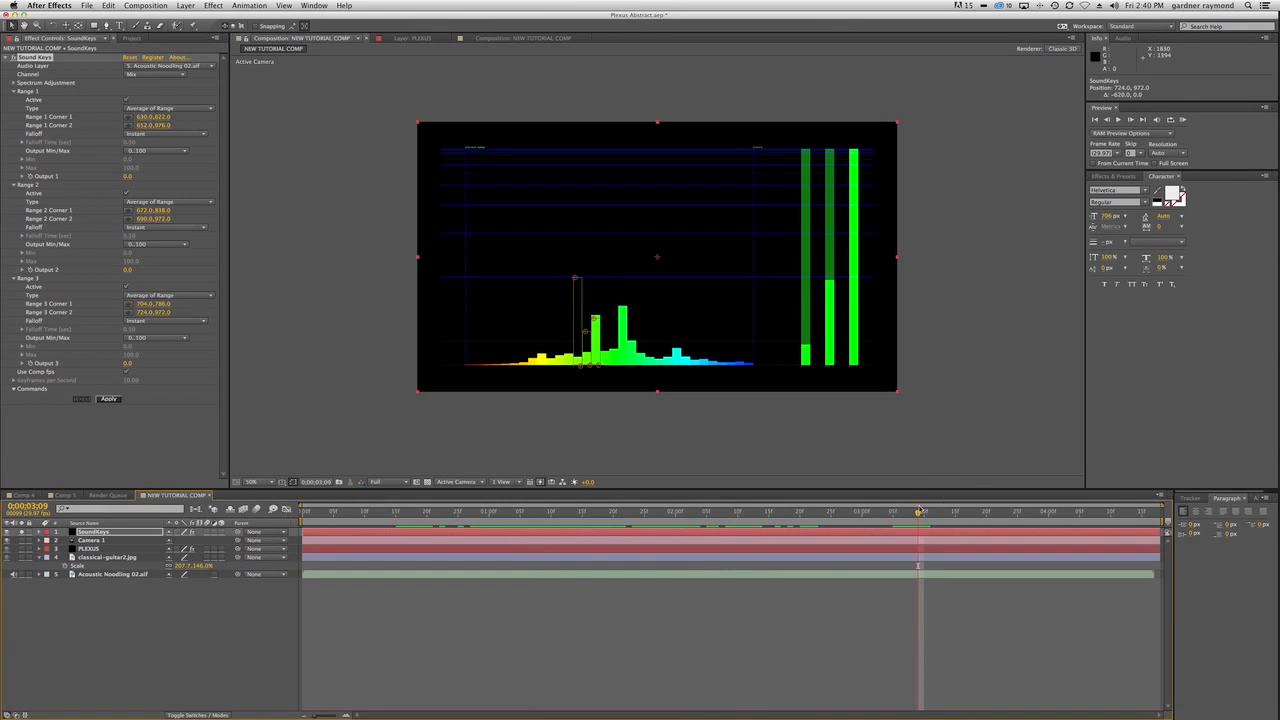
left_click_drag(918, 513, 888, 519)
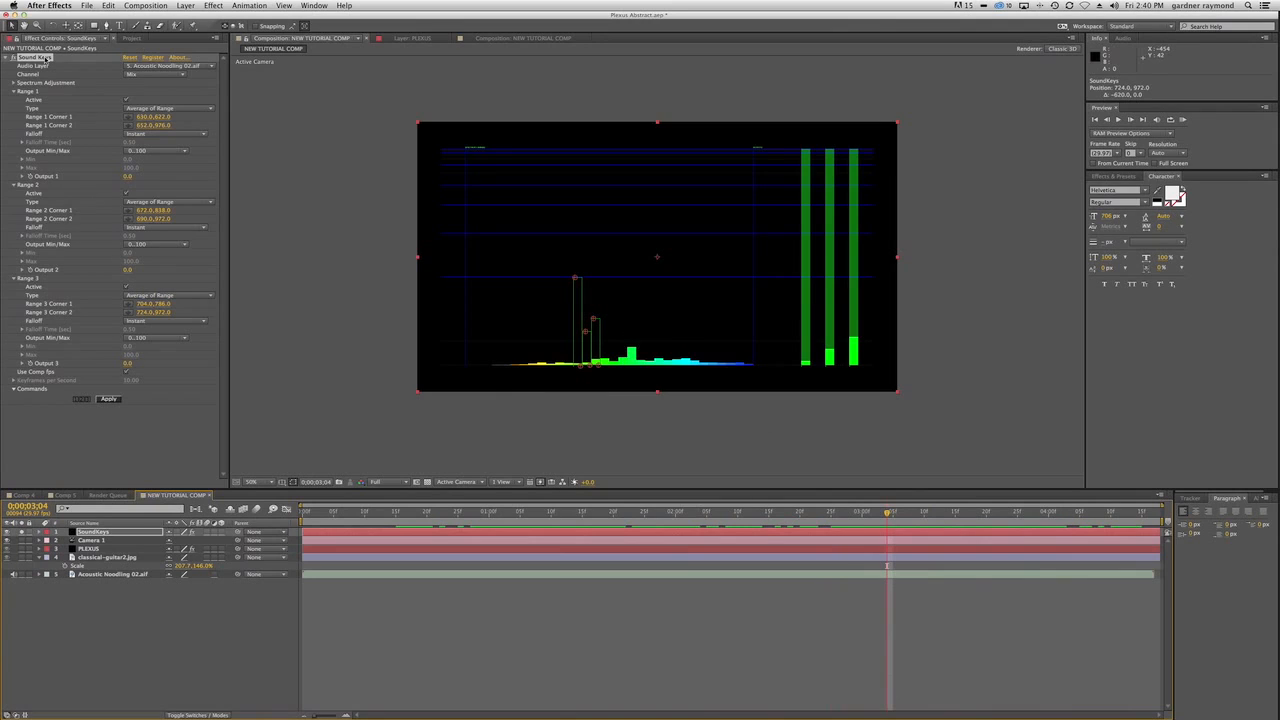
key("super+d")
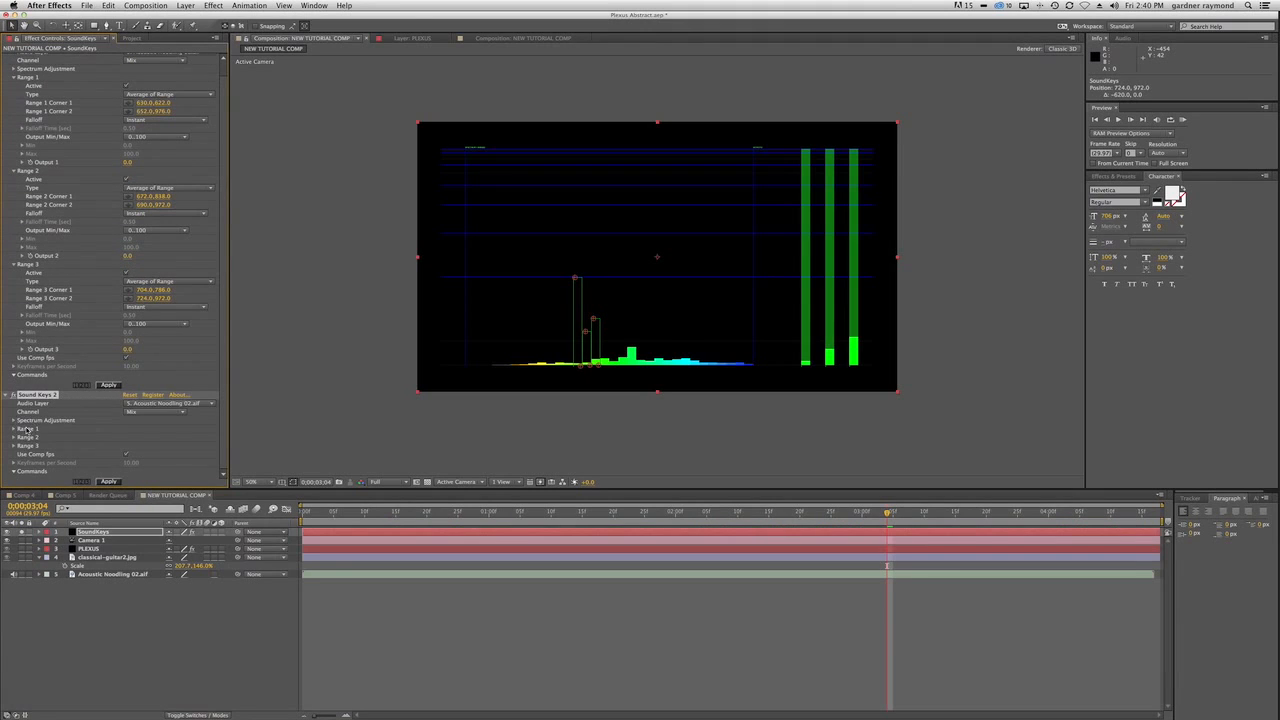
Move the Range 1 box of Sound Keys 2 to a higher frequency, with corners at about 814, 758 and 832, 970.
left_click(14, 429)
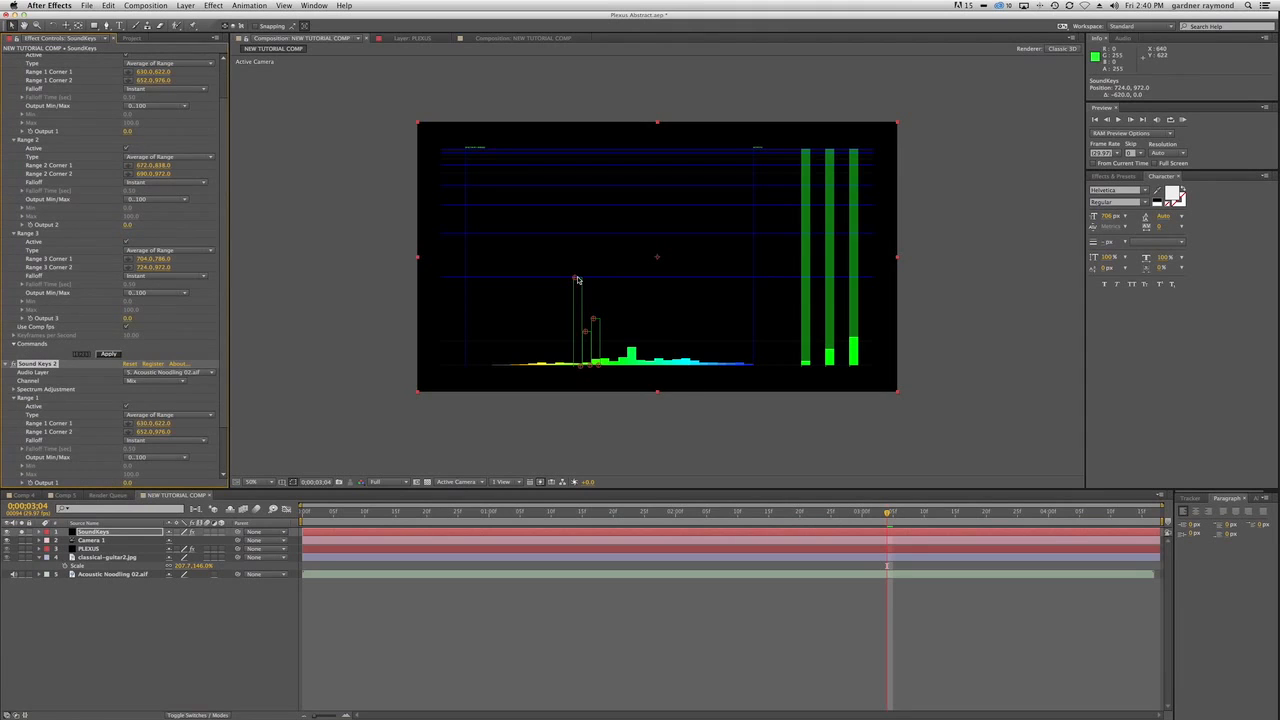
left_click_drag(583, 367, 627, 365)
left_click_drag(574, 282, 618, 311)
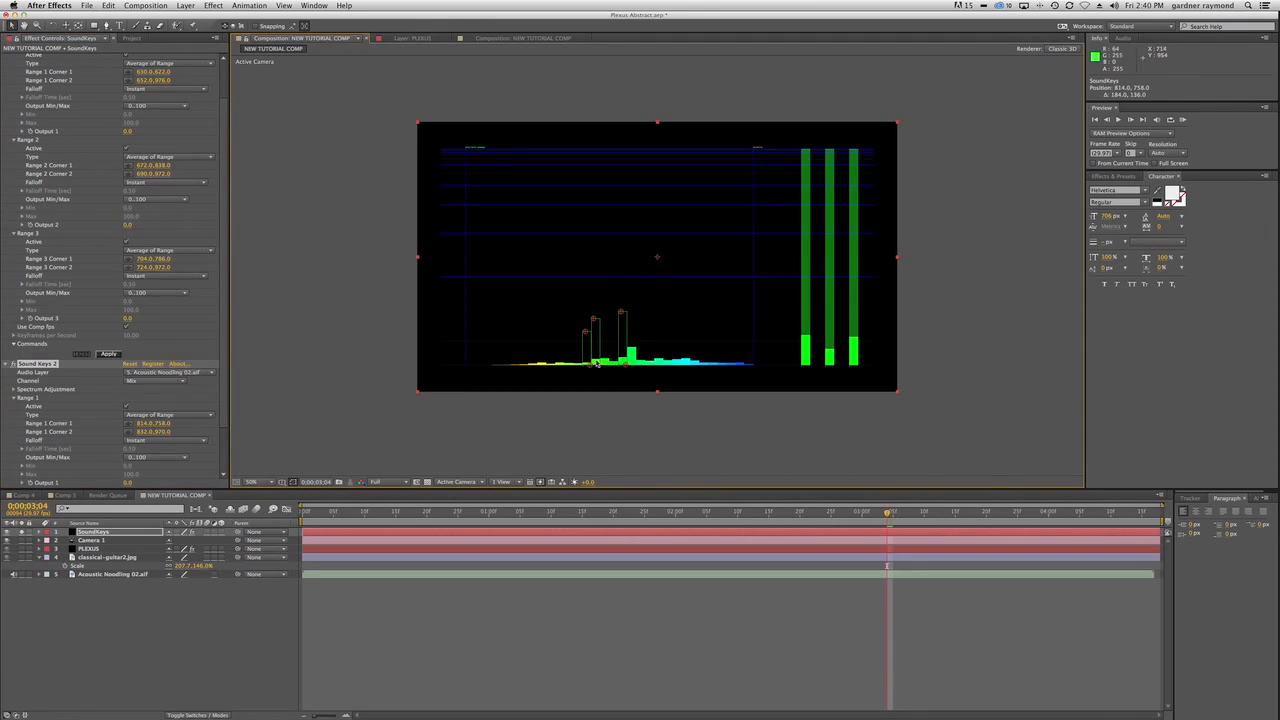
left_click(14, 398)
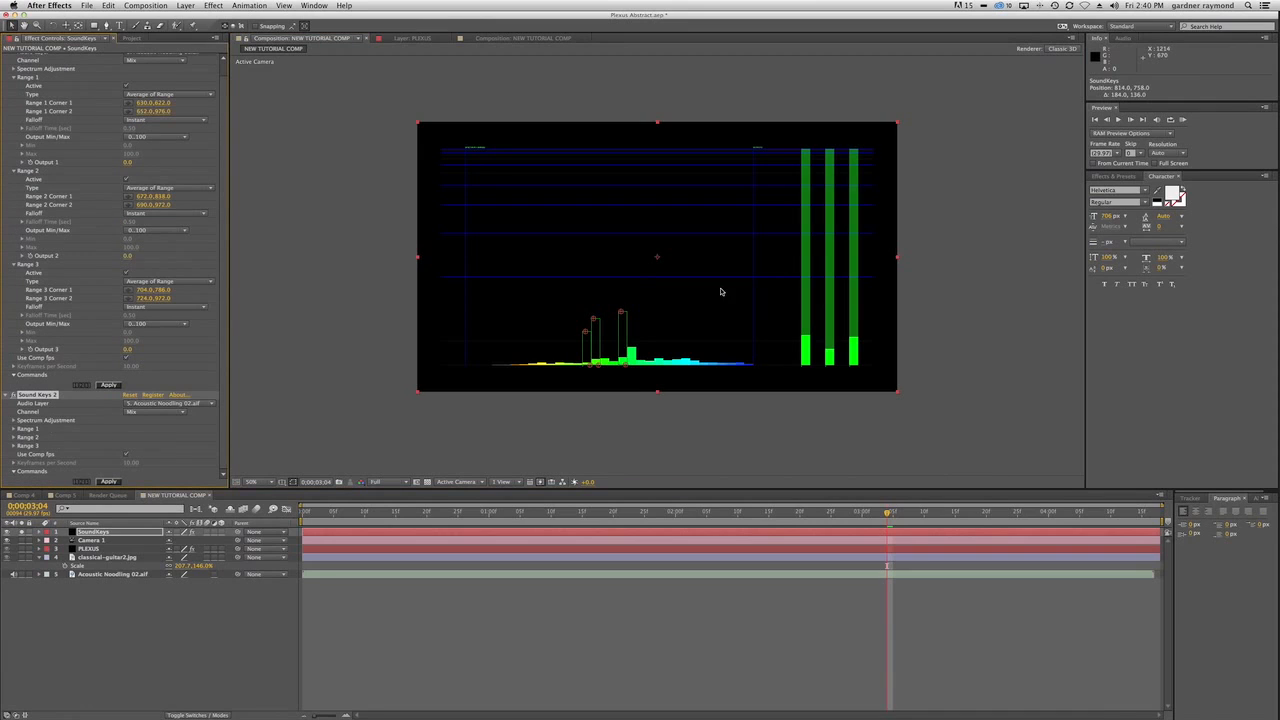
Shift Sound Keys 2's Range 2 box onto the tallest bar and its Range 3 box just beyond, with corners at about 880, 798 and 898, 974.
left_click_drag(590, 365, 636, 367)
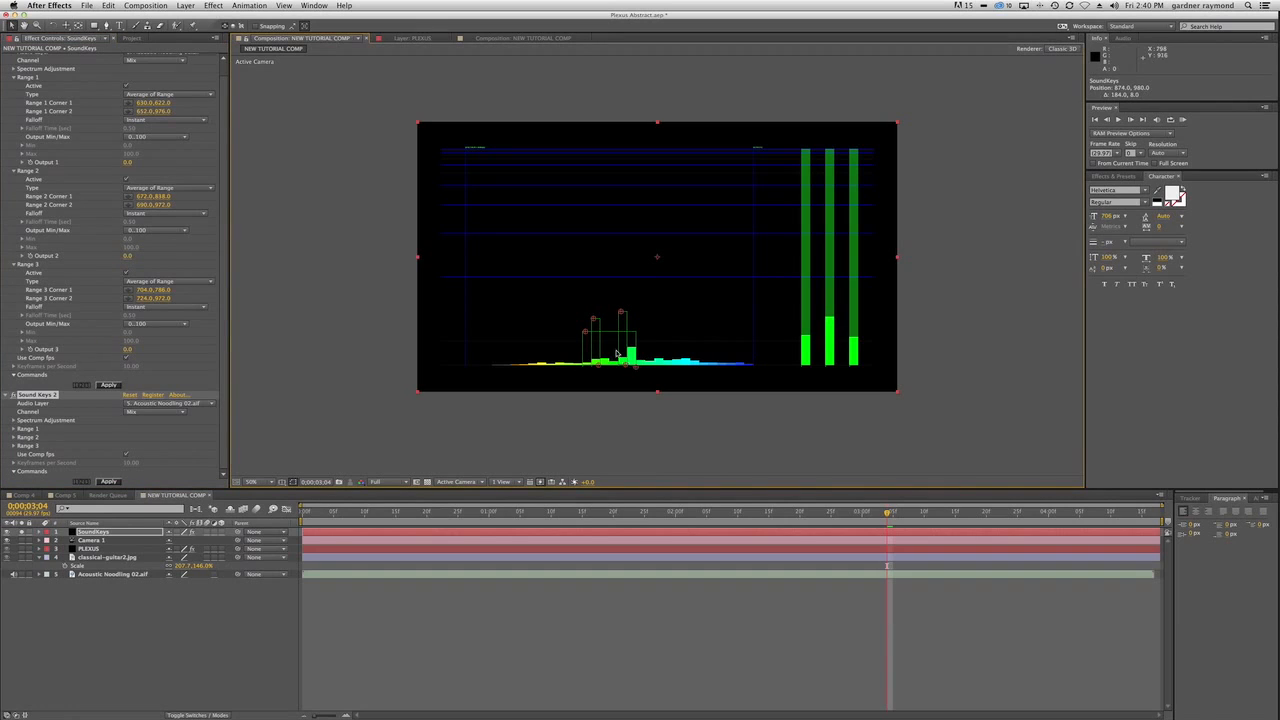
left_click_drag(586, 332, 635, 365)
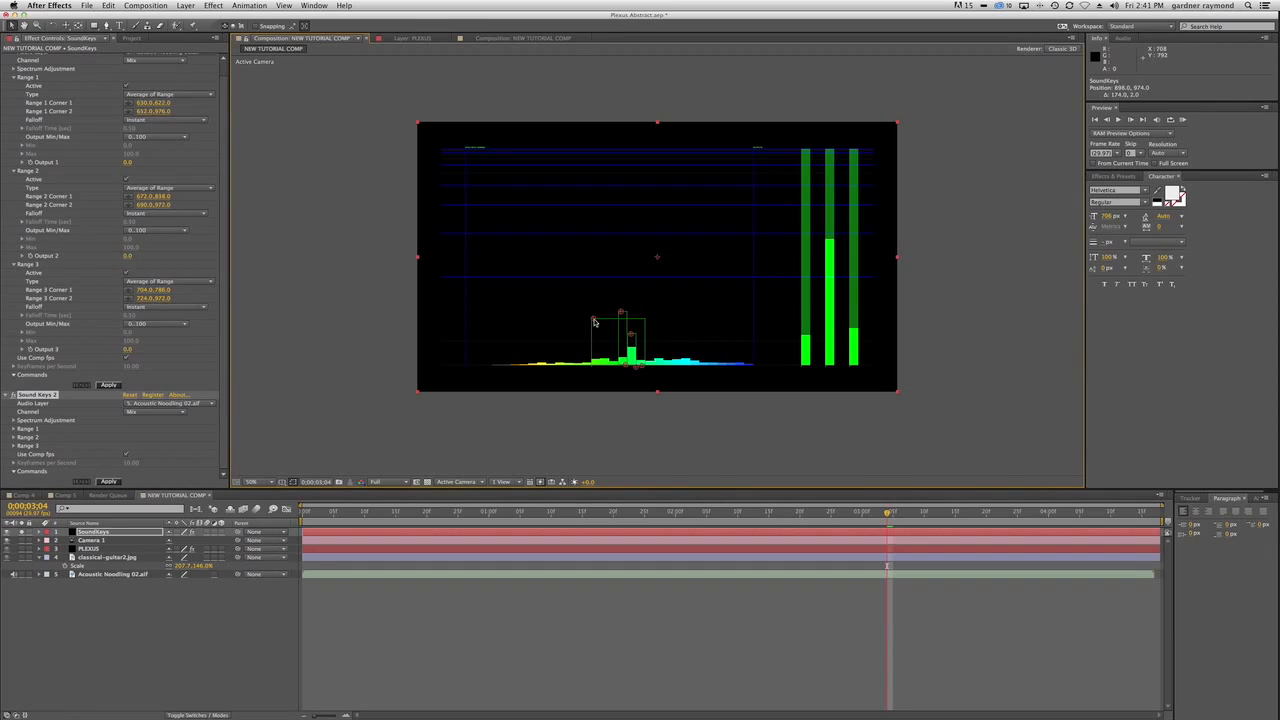
left_click_drag(594, 322, 639, 322)
At 0;00;01;02, raise the upper corner of Sound Keys 2's Range 1 box to about 814, 730.
left_click_drag(887, 513, 500, 498)
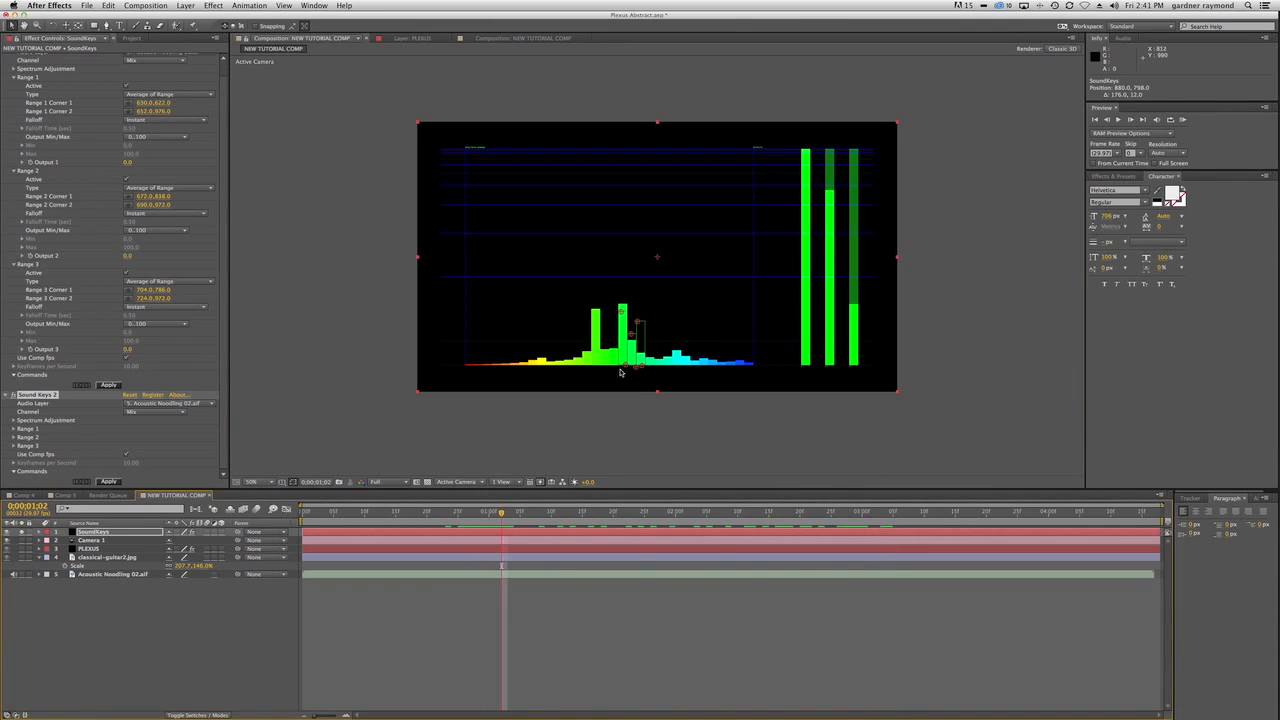
left_click(621, 312)
left_click_drag(621, 312, 621, 307)
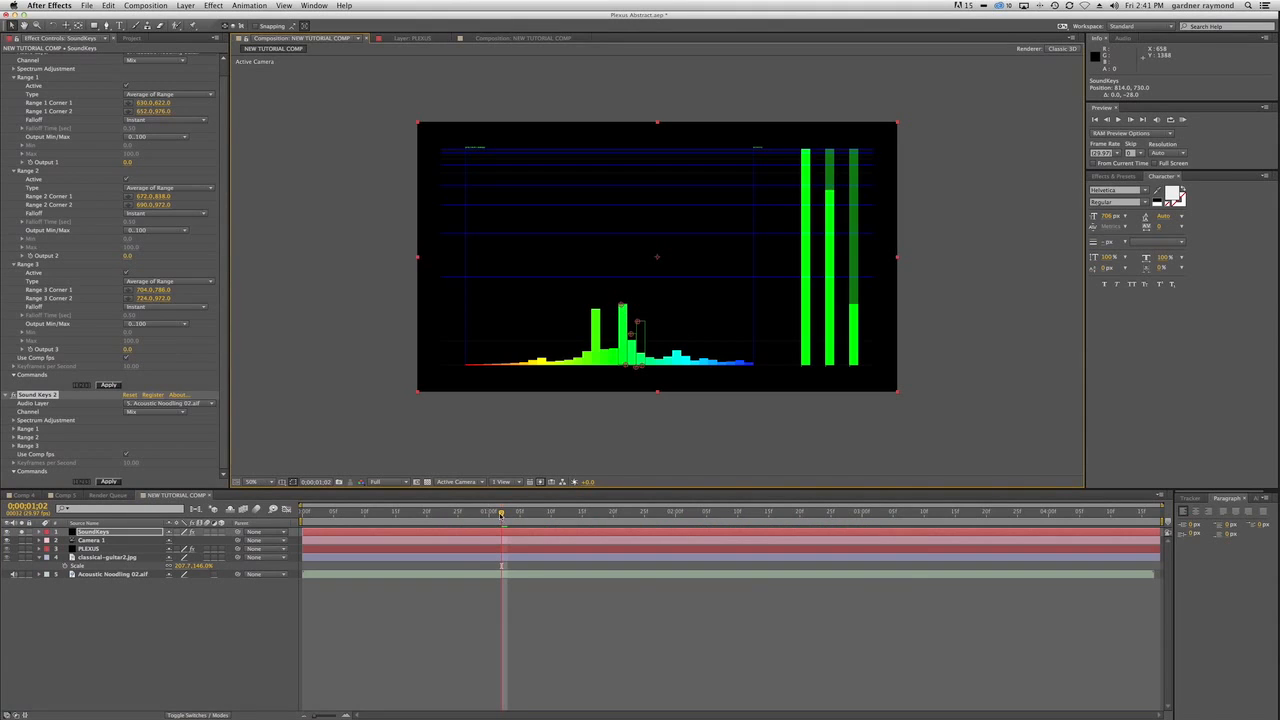
Set Sound Keys 2's Range 2 upper corner to about 856, 836 at 0;00;03;02 and Range 3's to about 880, 844 at 0;00;03;19.
left_click_drag(501, 512, 875, 523)
left_click(631, 334)
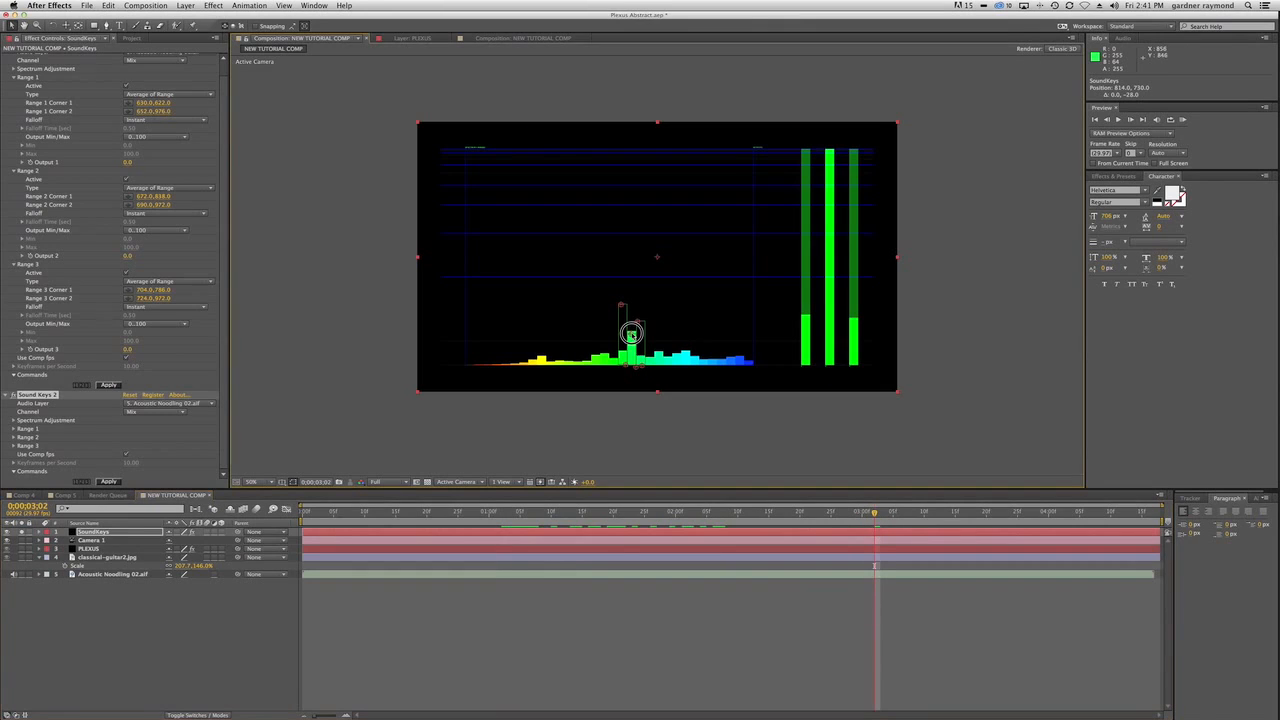
left_click_drag(631, 334, 632, 331)
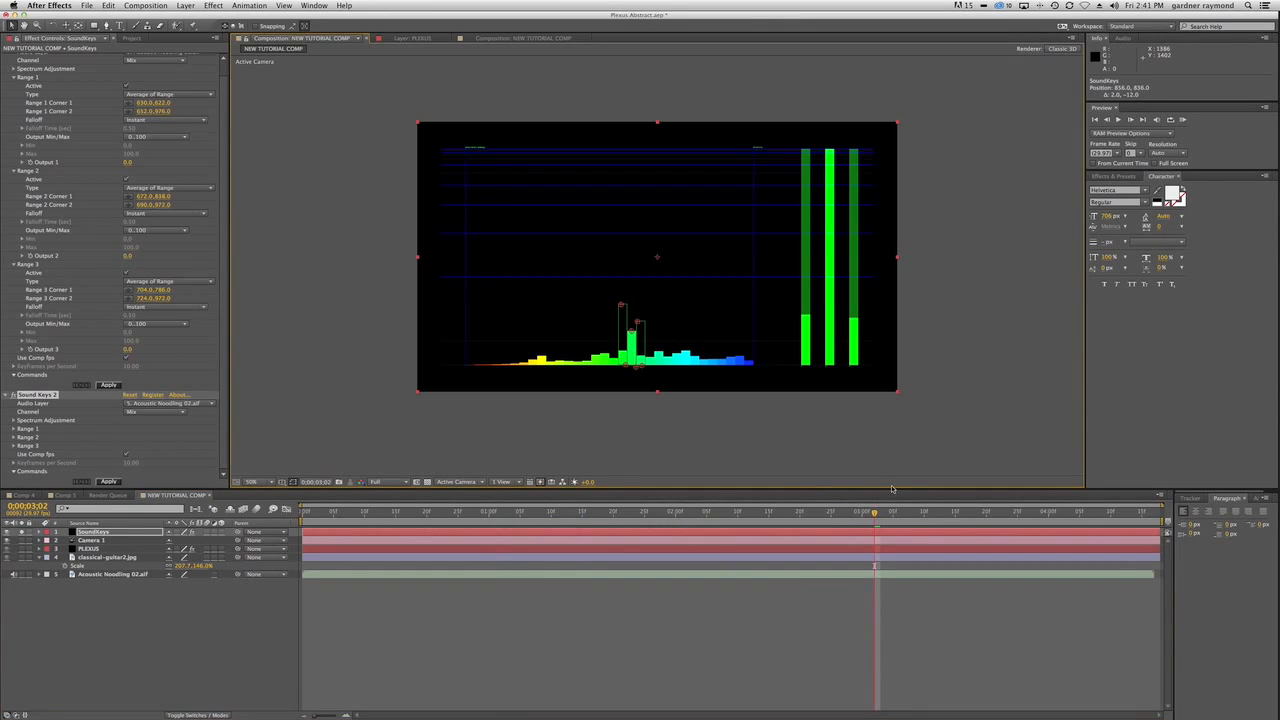
left_click_drag(875, 513, 980, 512)
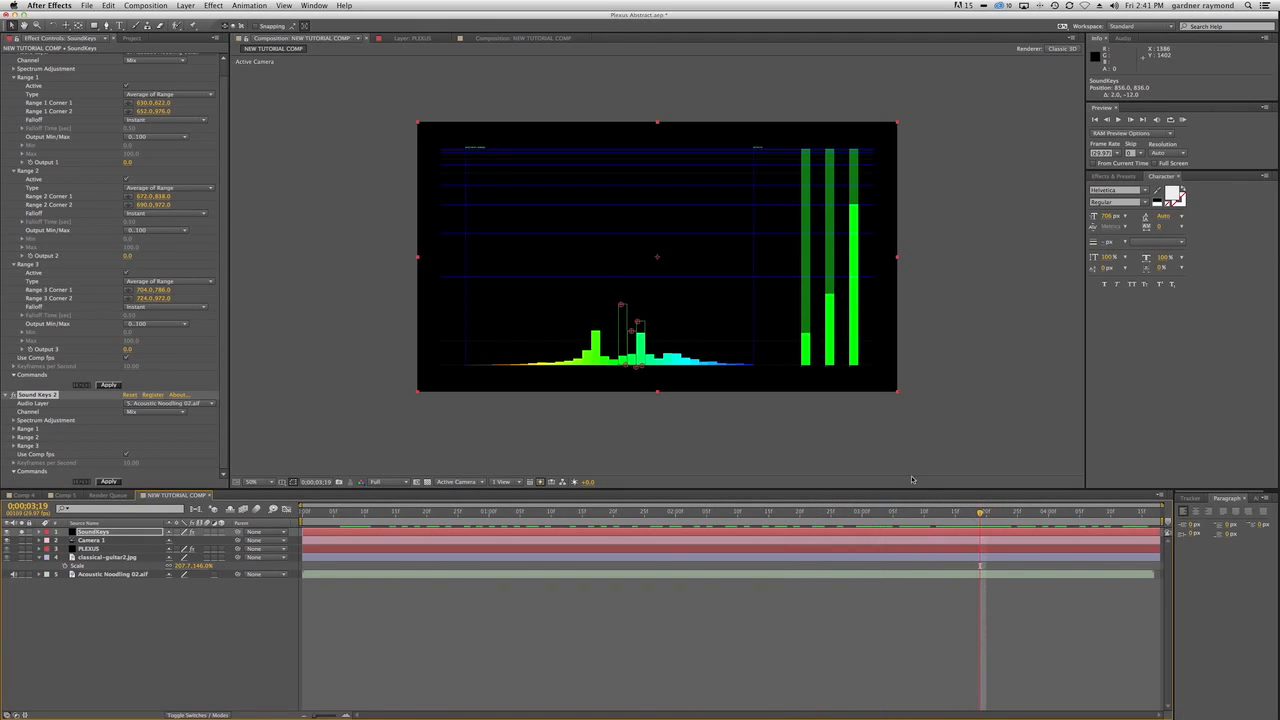
left_click_drag(637, 321, 637, 333)
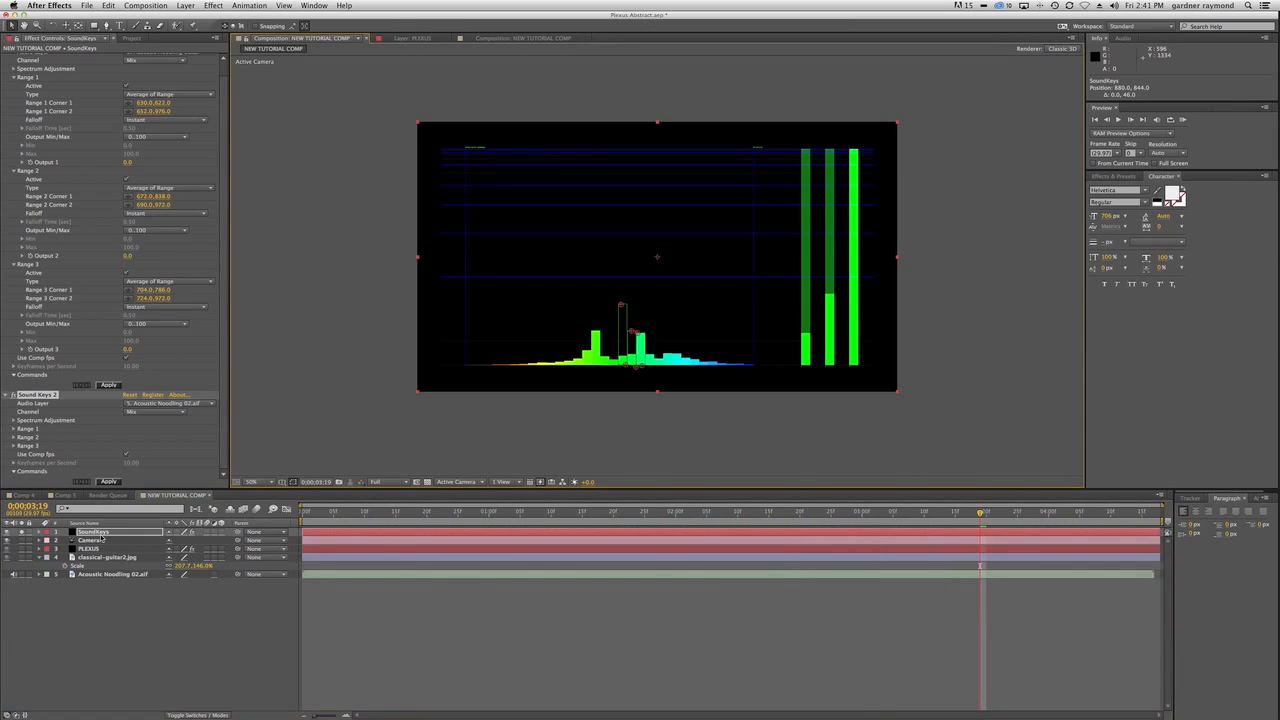
On the SoundKeys layer at 0;00;00;08, collapse Sound Keys 2 and fold the three range groups of the first Sound Keys effect.
left_click(101, 536)
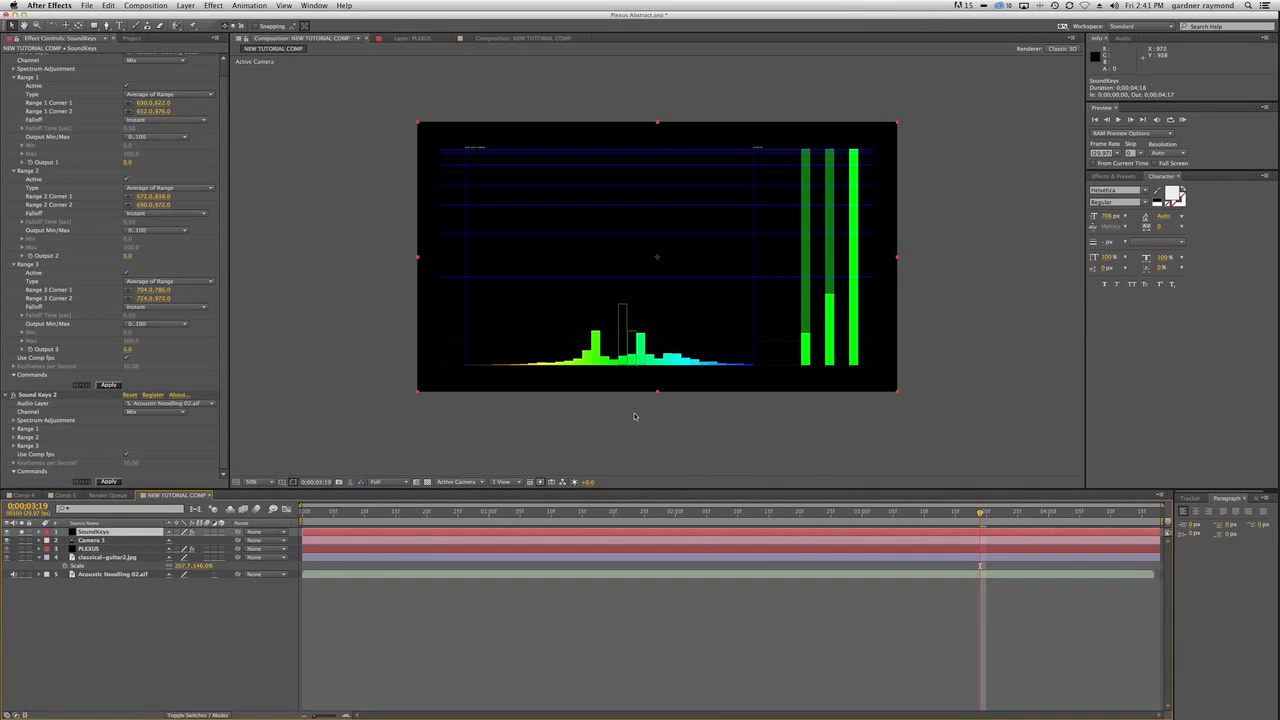
left_click(352, 512)
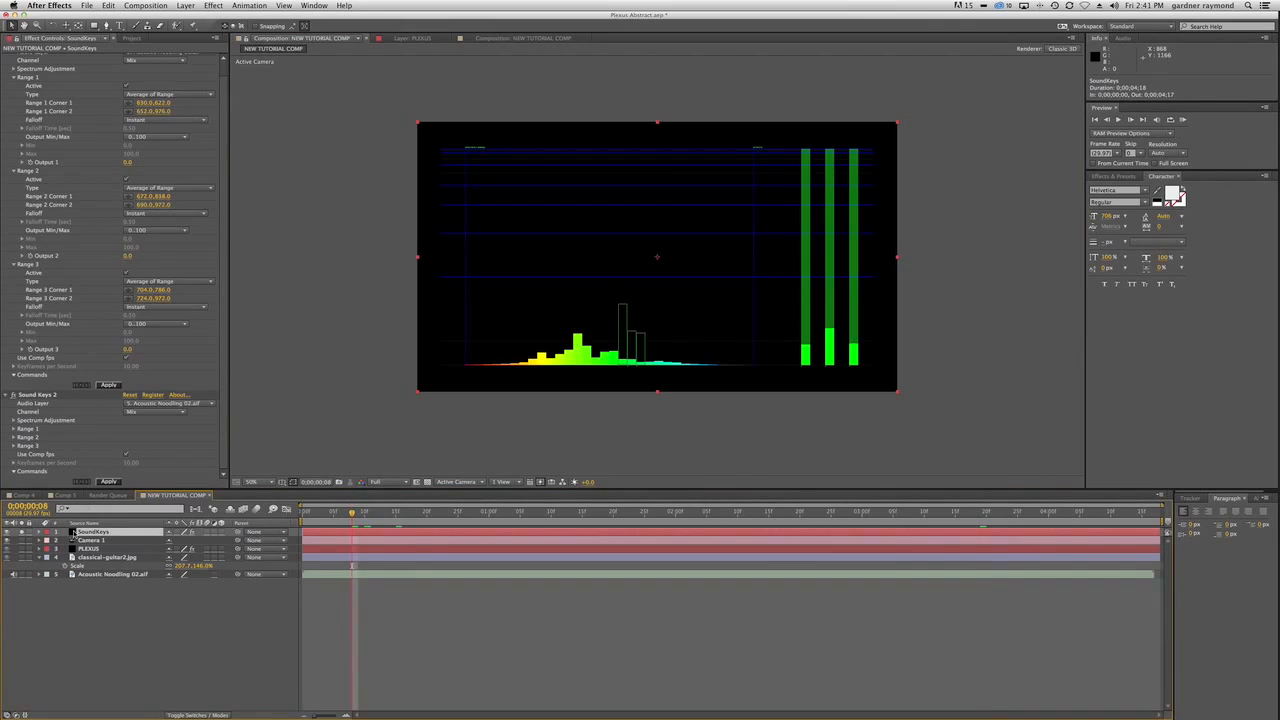
left_click(7, 396)
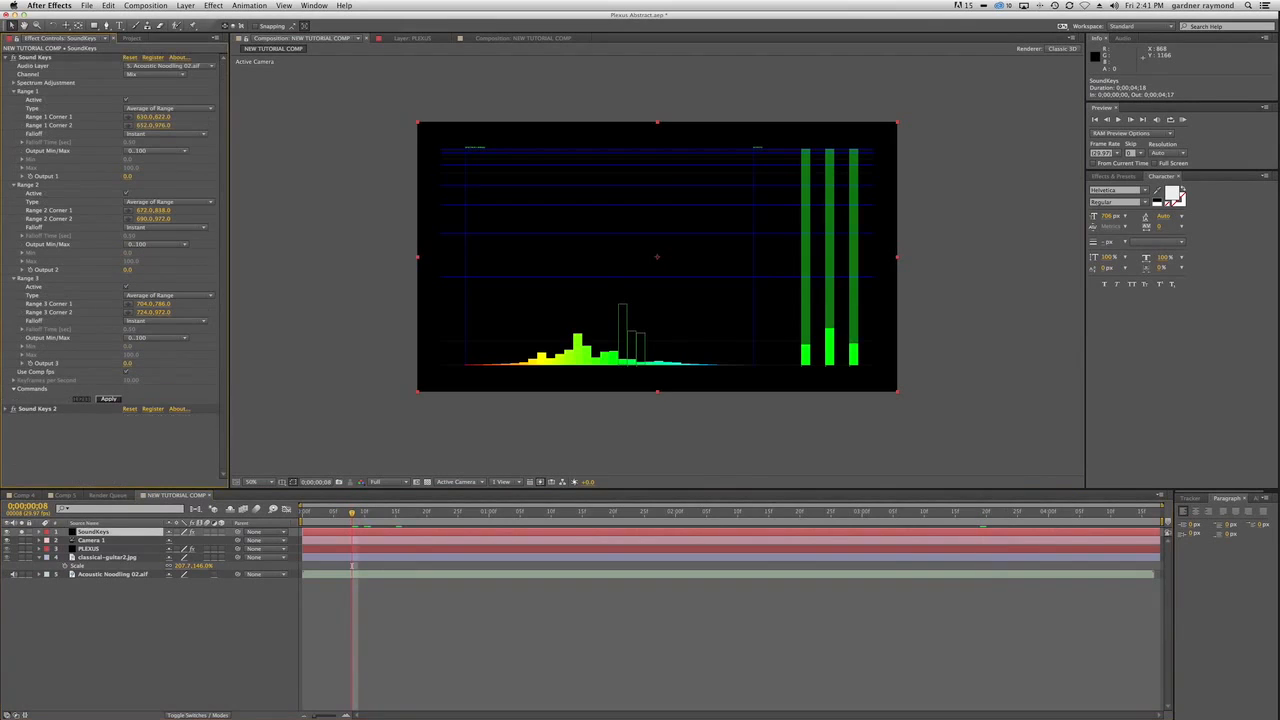
left_click(7, 61)
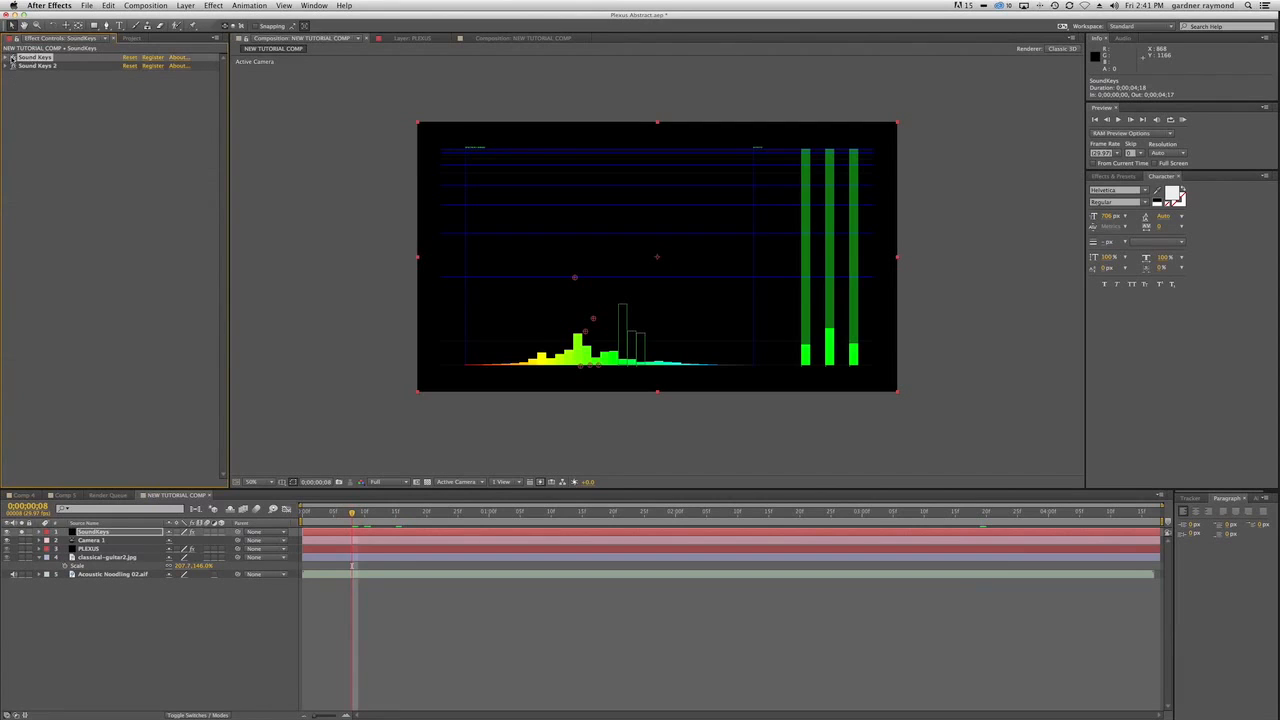
left_click(13, 91)
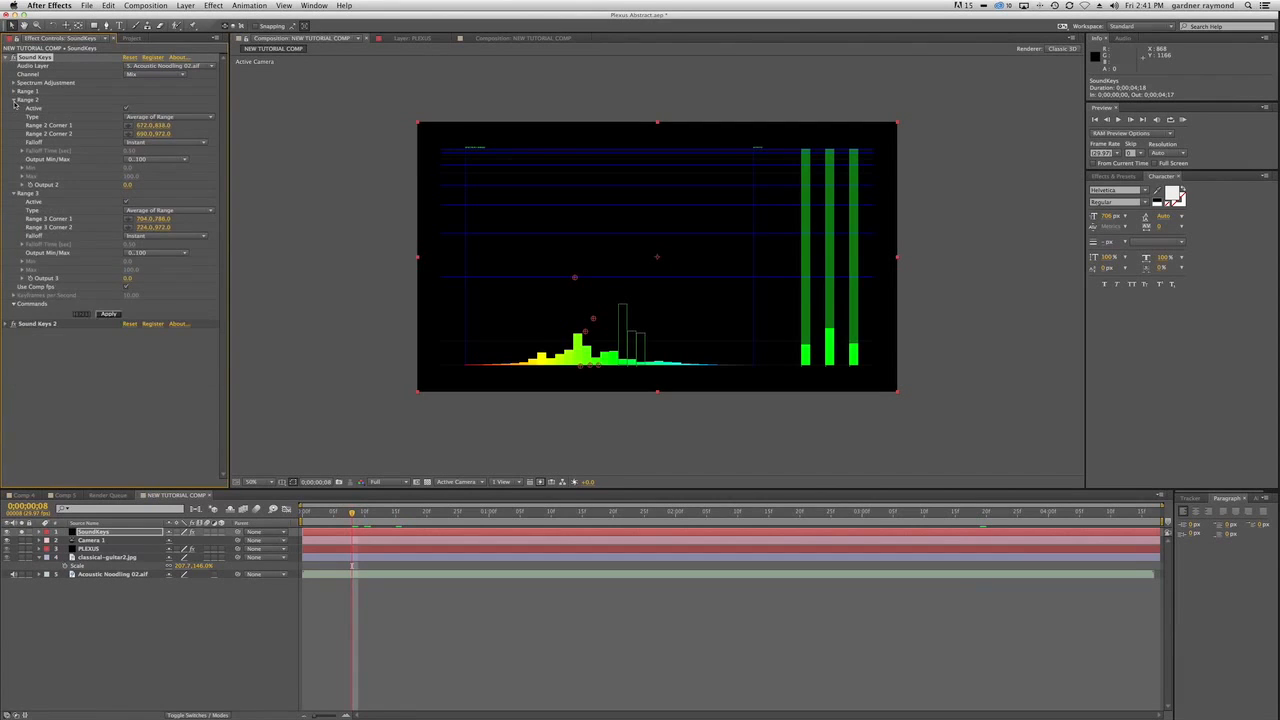
left_click(14, 100)
left_click(13, 109)
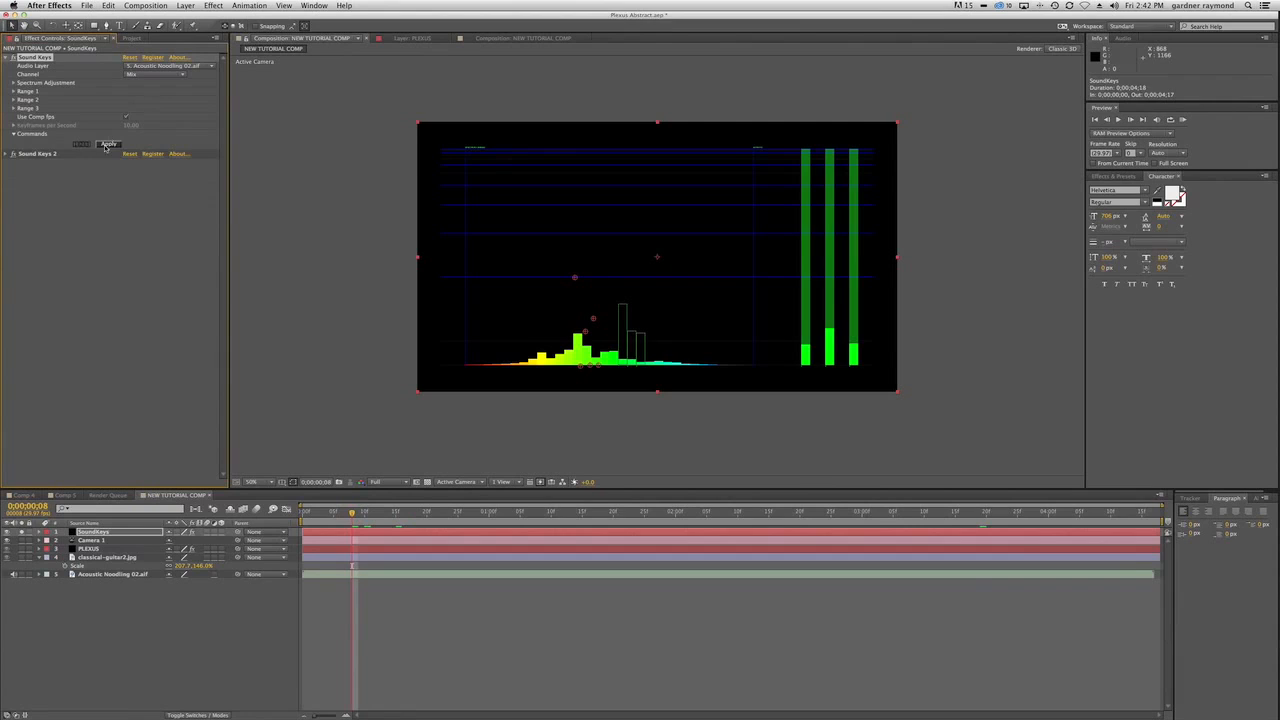
Apply both Sound Keys effects to generate their output keyframes and reveal the keyframed properties of the SoundKeys layer.
left_click(107, 145)
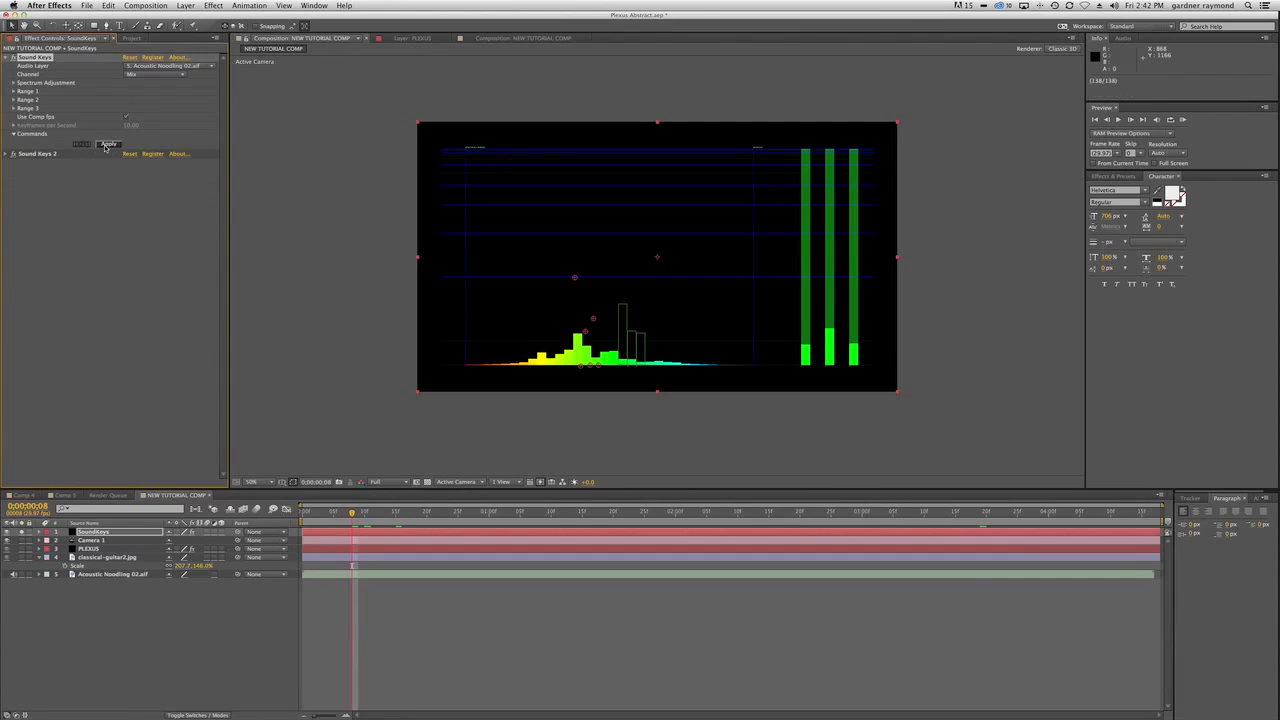
left_click(6, 155)
left_click(107, 242)
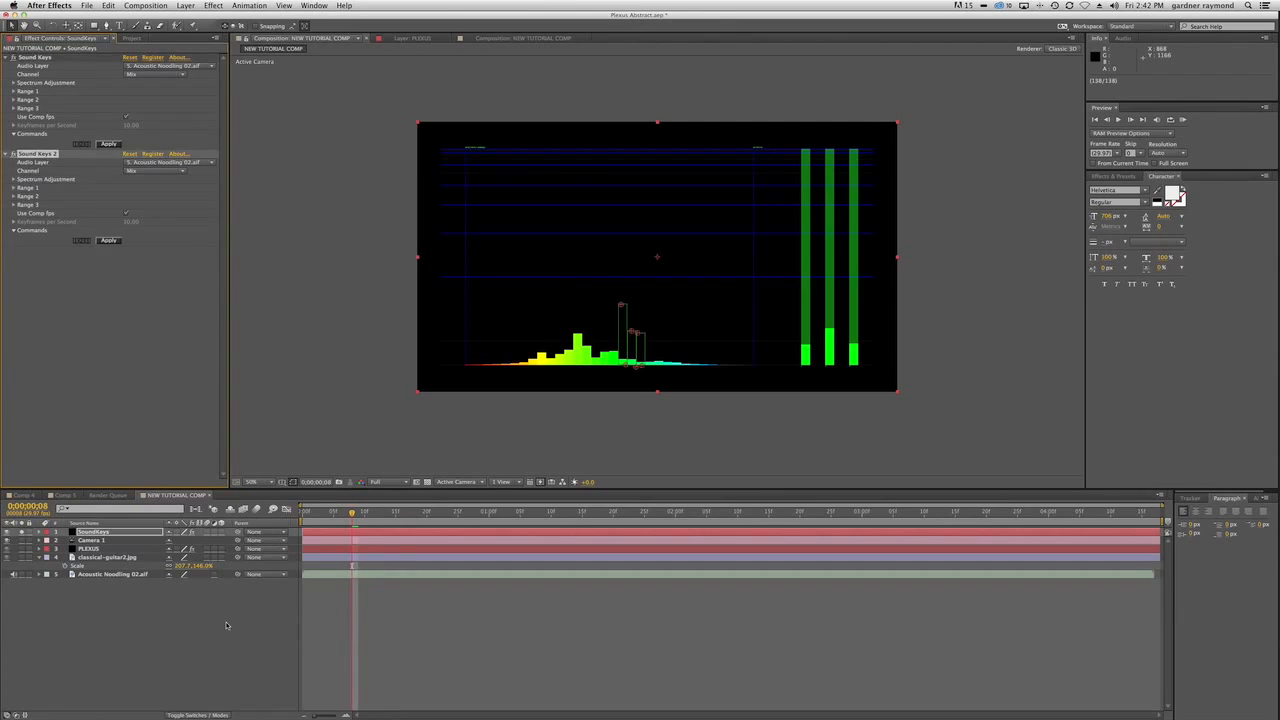
left_click(90, 531)
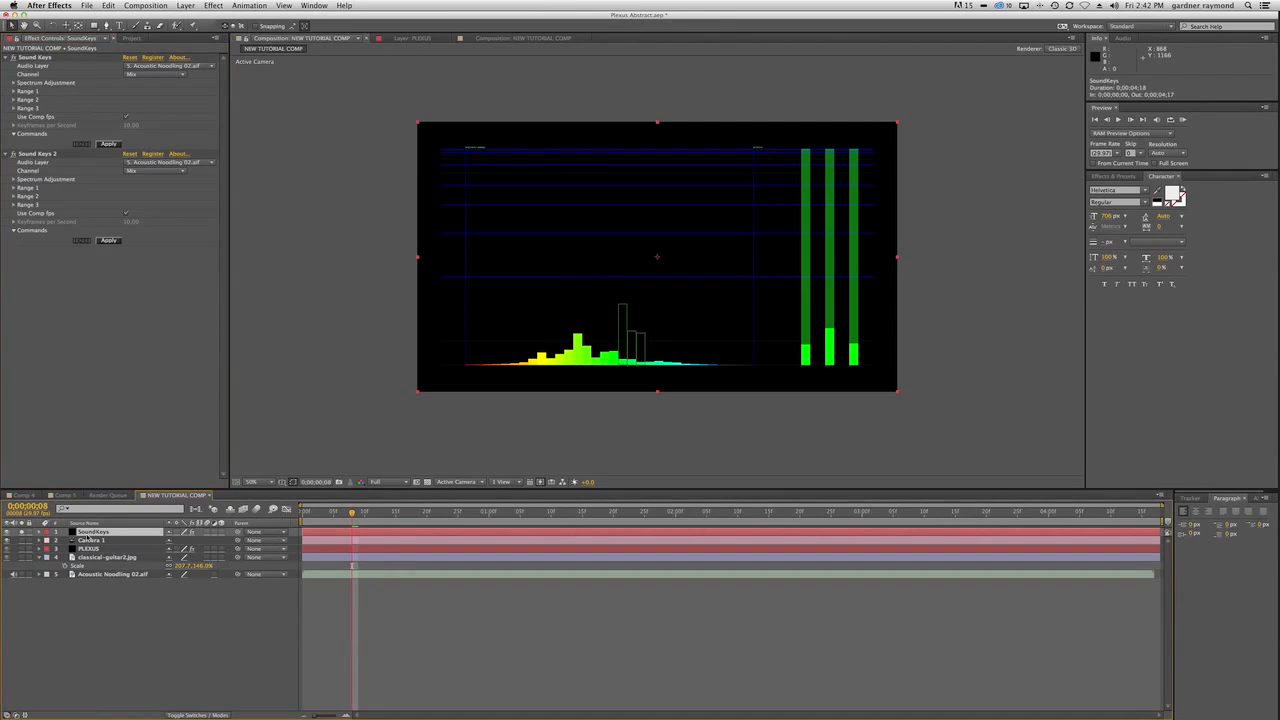
key("u")
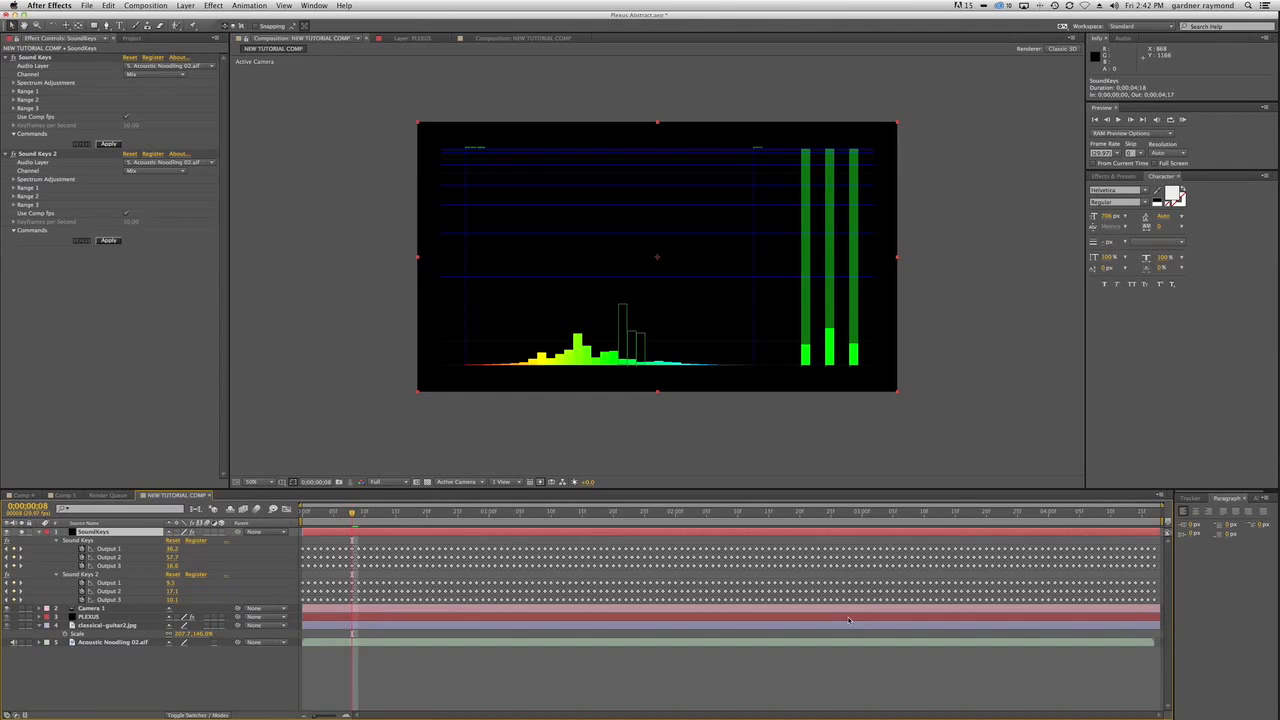
Save the project, preview the audio response, and unsolo and hide the SoundKeys layer.
key("super+s")
key("space")
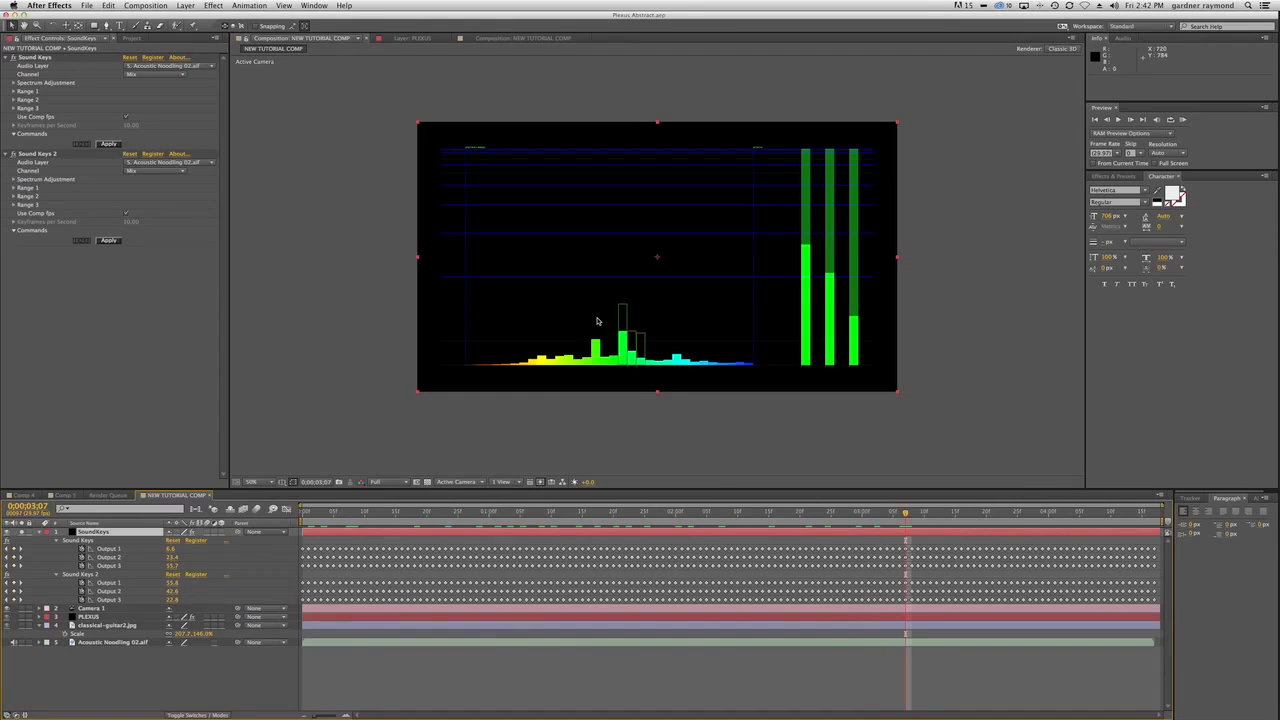
left_click(8, 532)
left_click(8, 532)
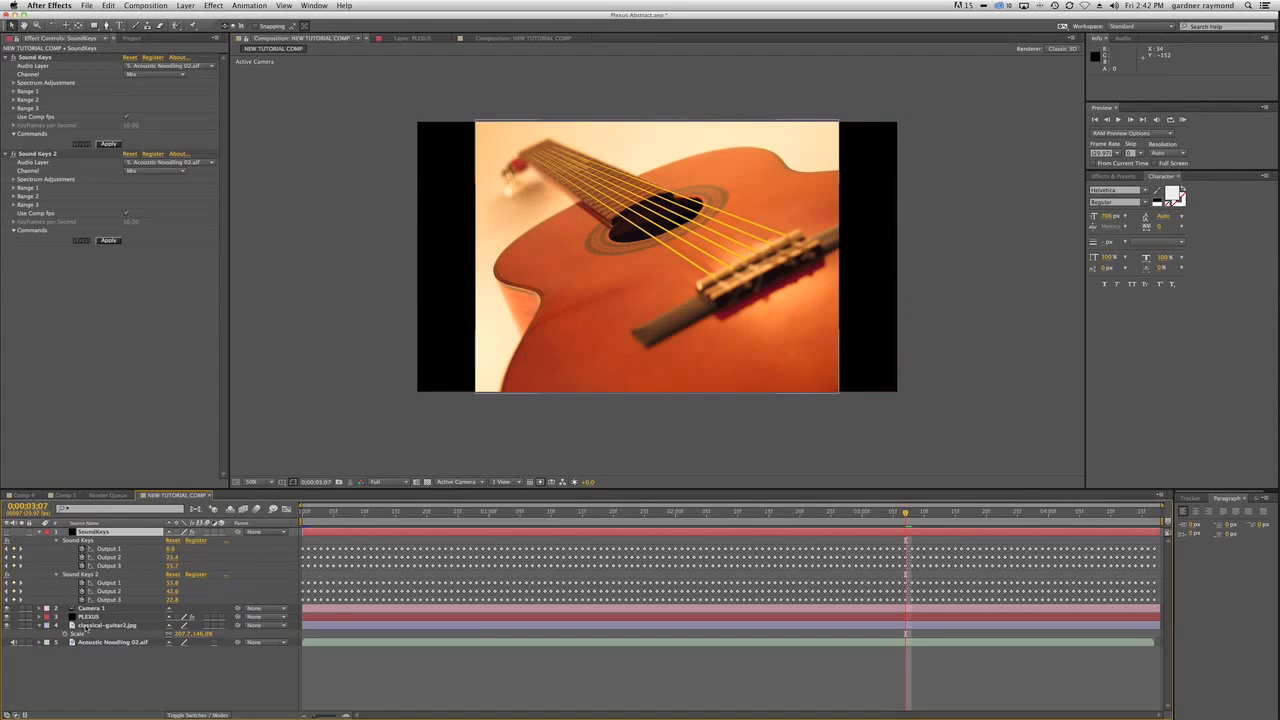
On the PLEXUS layer, assign Plexus Path Object 3 to Group 2.
left_click(93, 615)
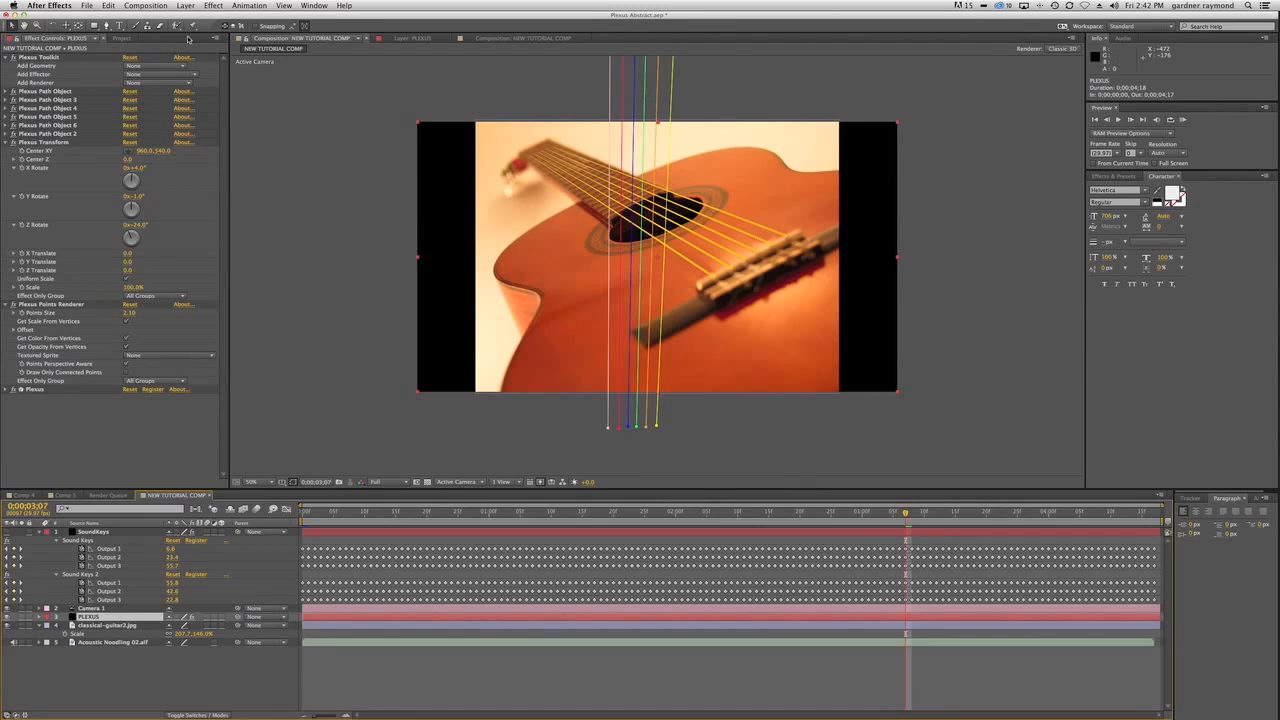
left_click(7, 143)
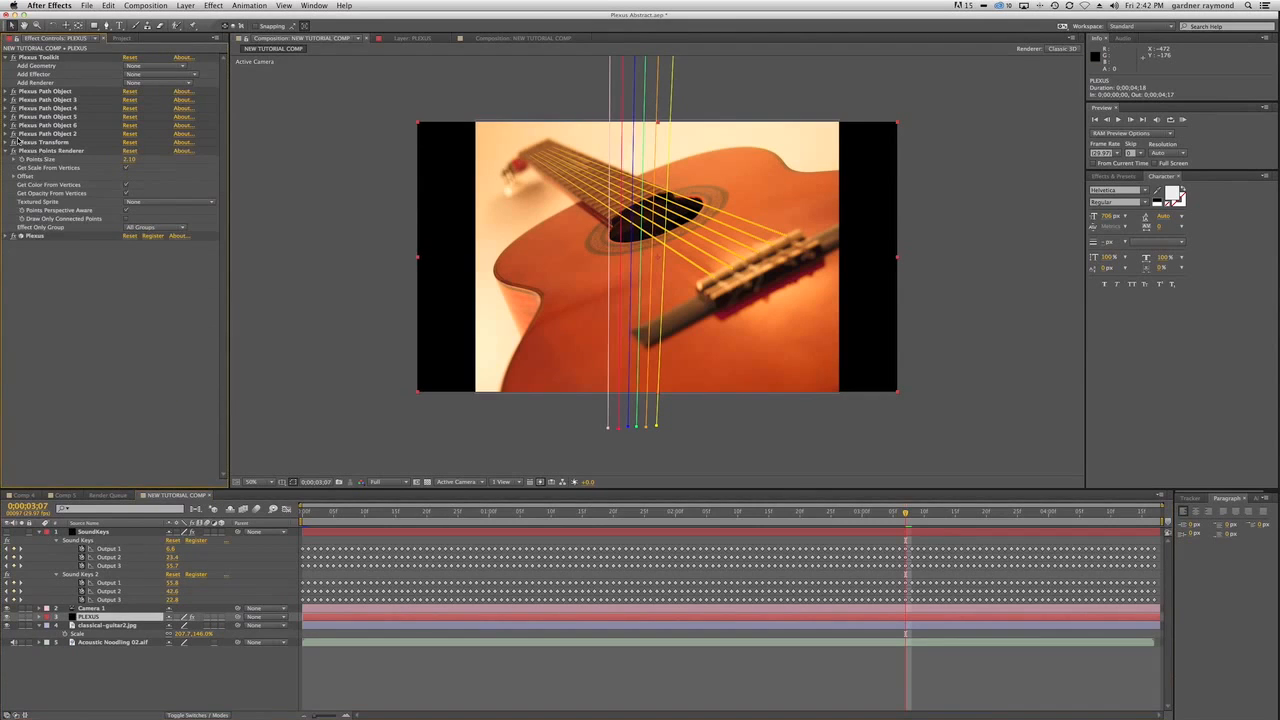
left_click(7, 134)
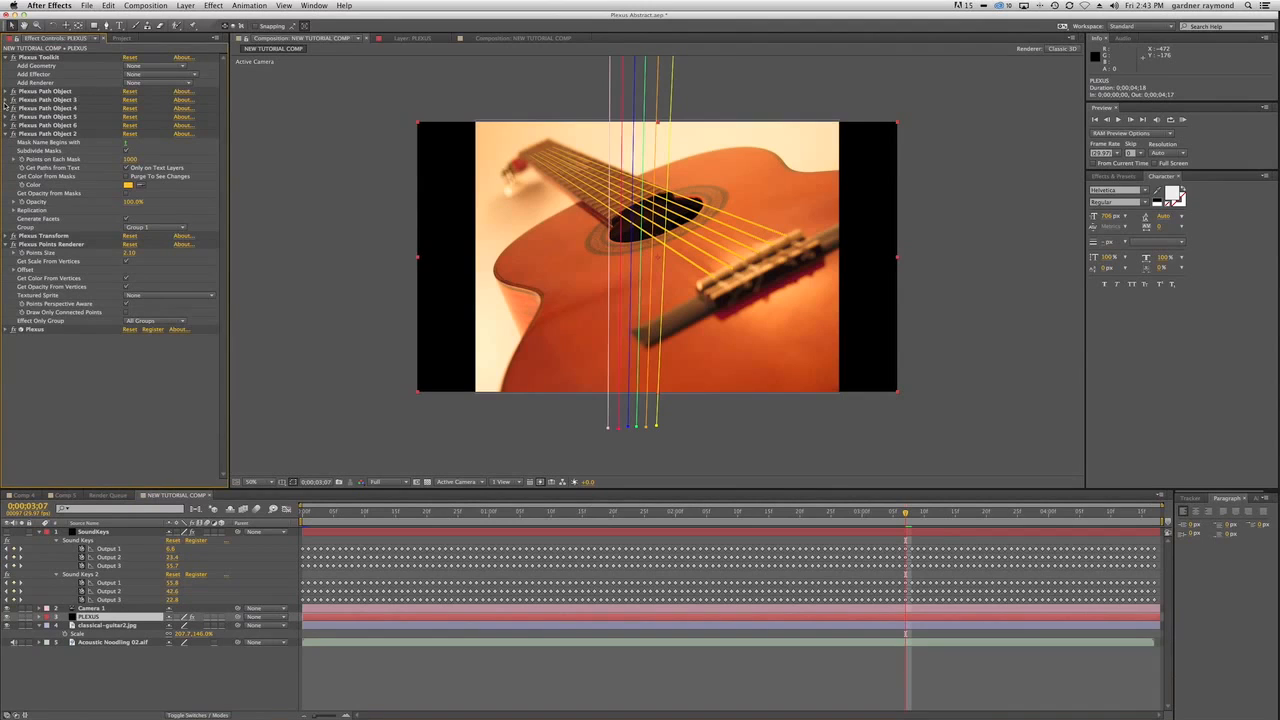
left_click(7, 100)
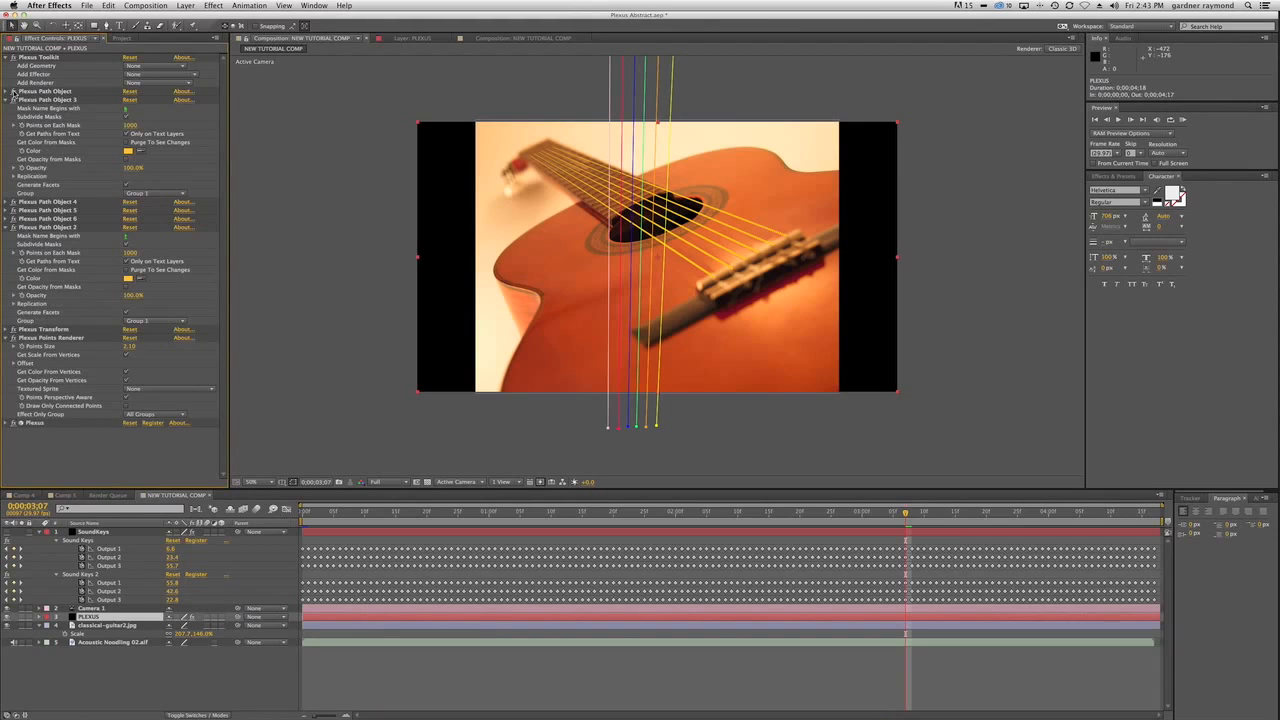
left_click(7, 91)
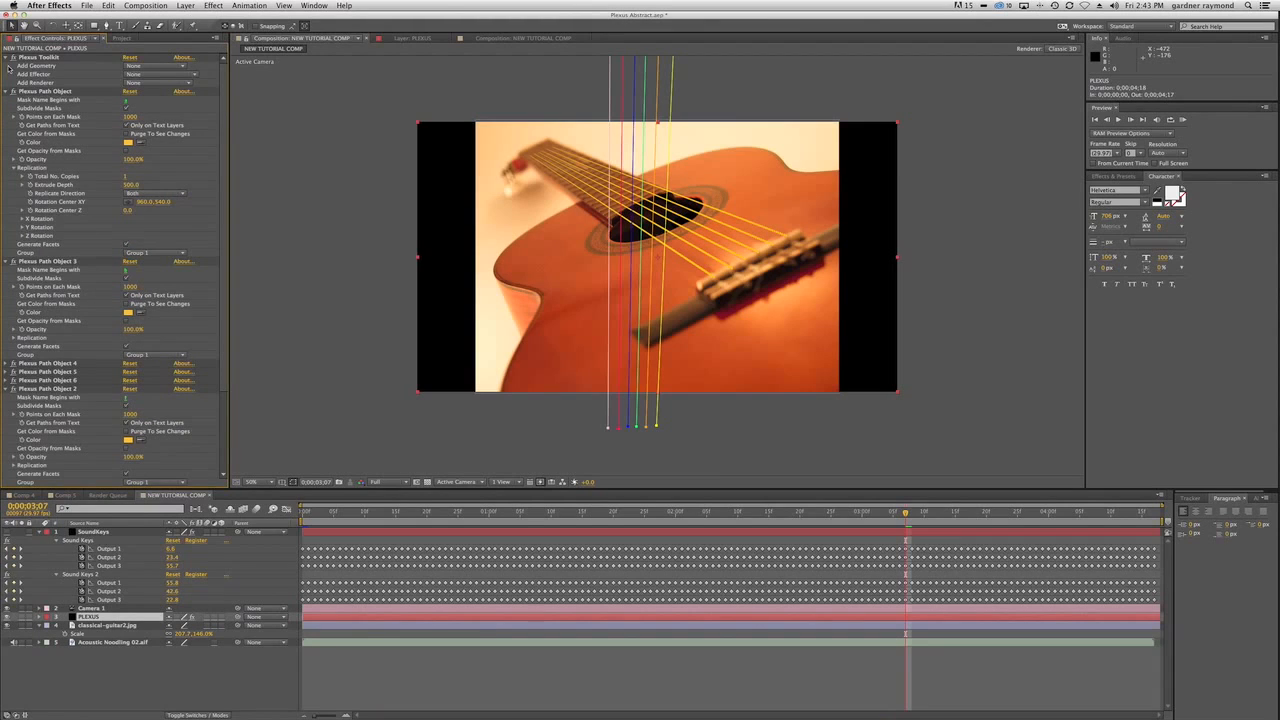
left_click(7, 91)
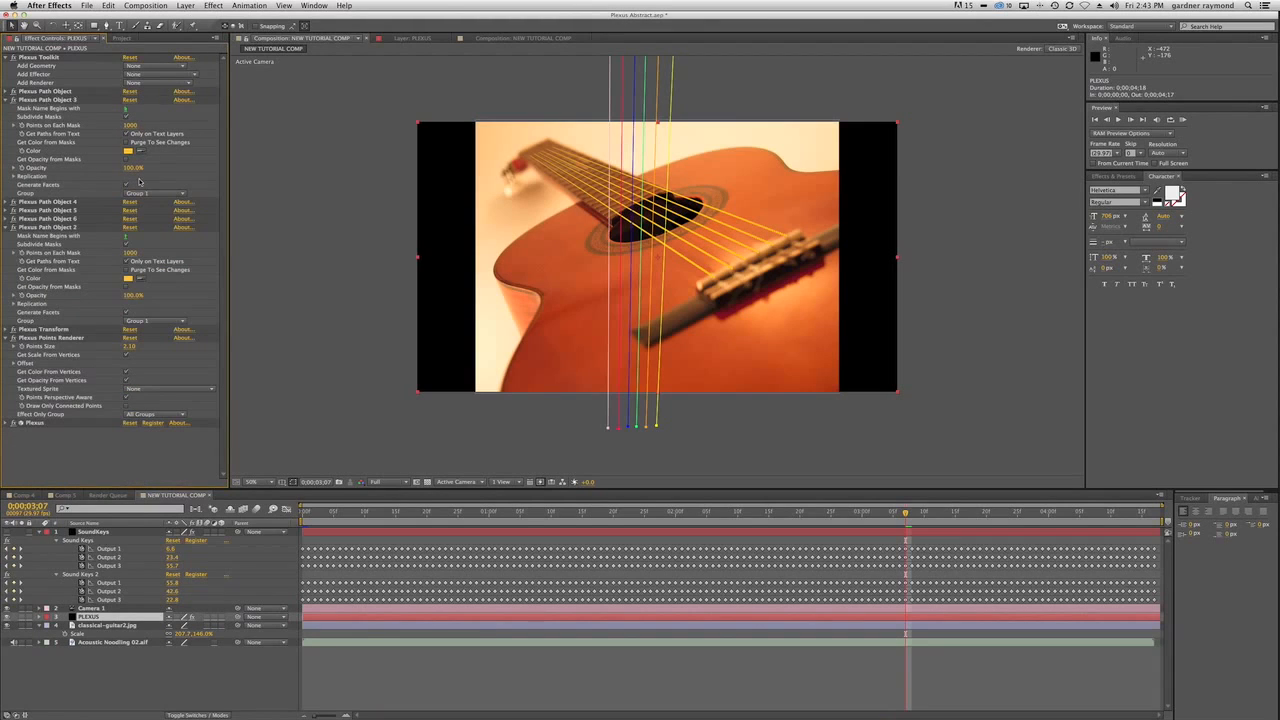
left_click(157, 194)
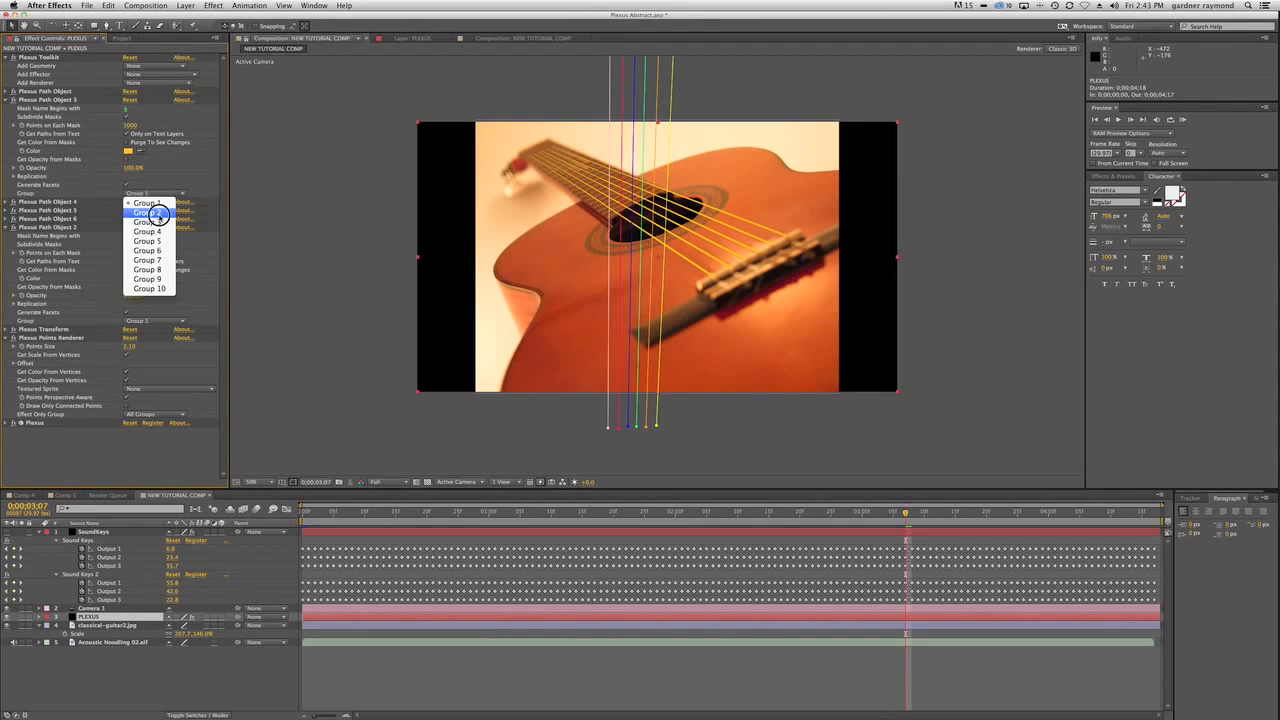
left_click(162, 208)
left_click(7, 100)
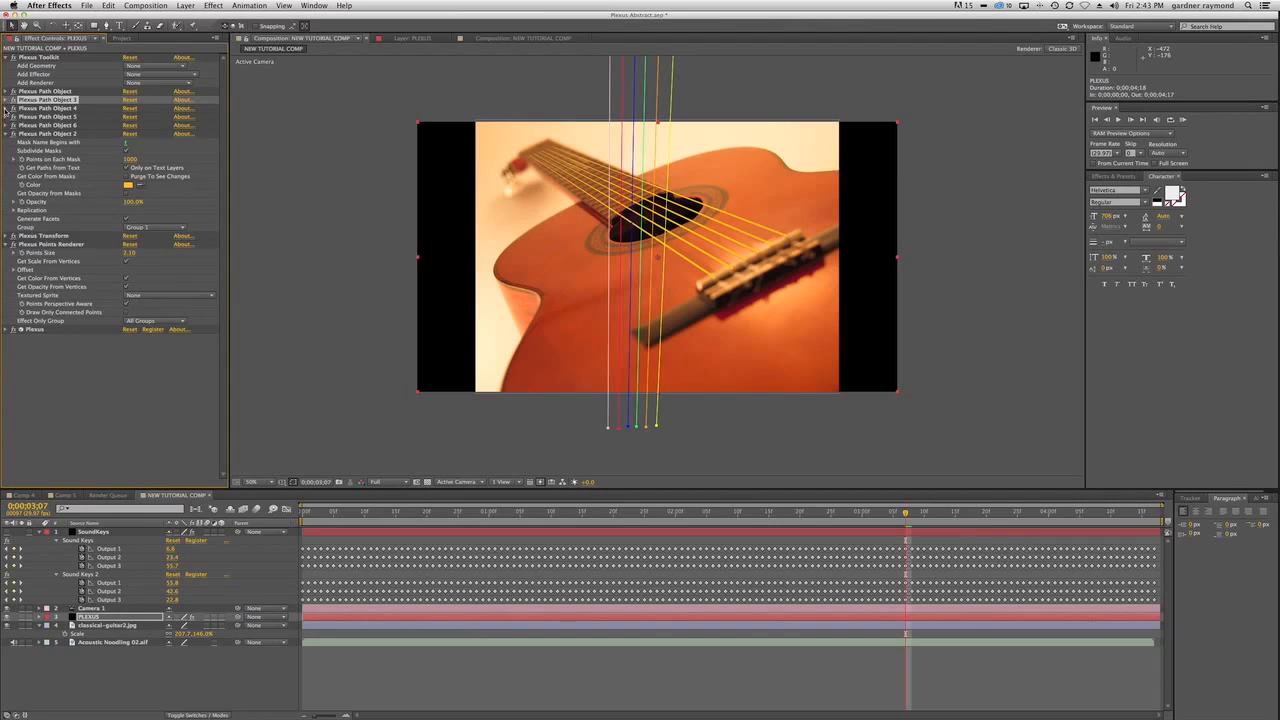
Assign Plexus Path Object 4 to Group 3 and Plexus Path Object 5 to Group 4.
left_click(7, 108)
left_click(152, 201)
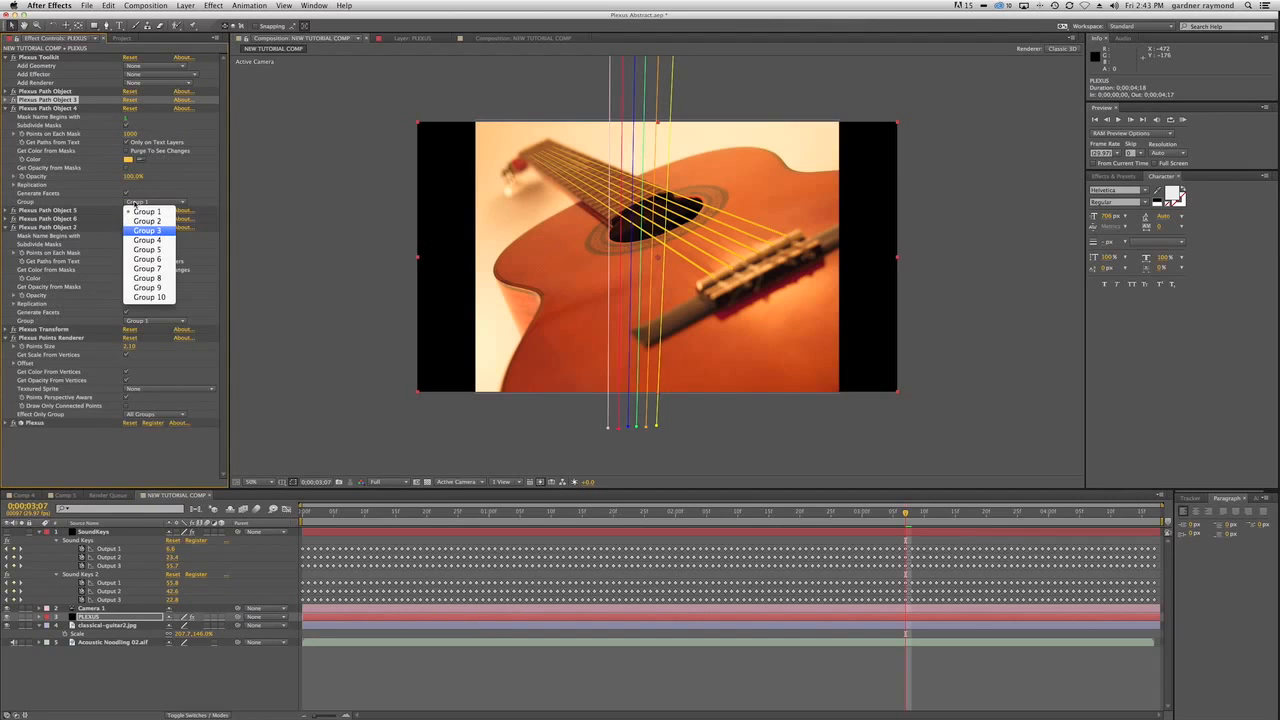
left_click(162, 233)
left_click(7, 108)
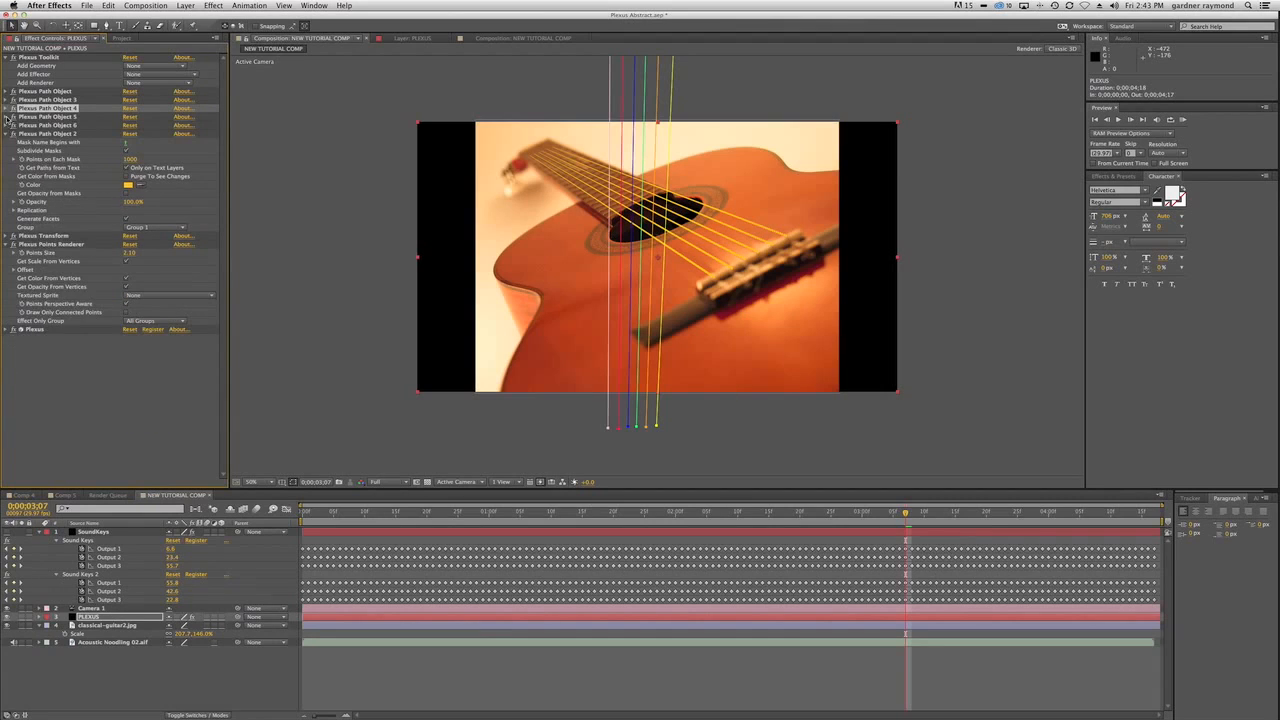
left_click(7, 117)
left_click(157, 211)
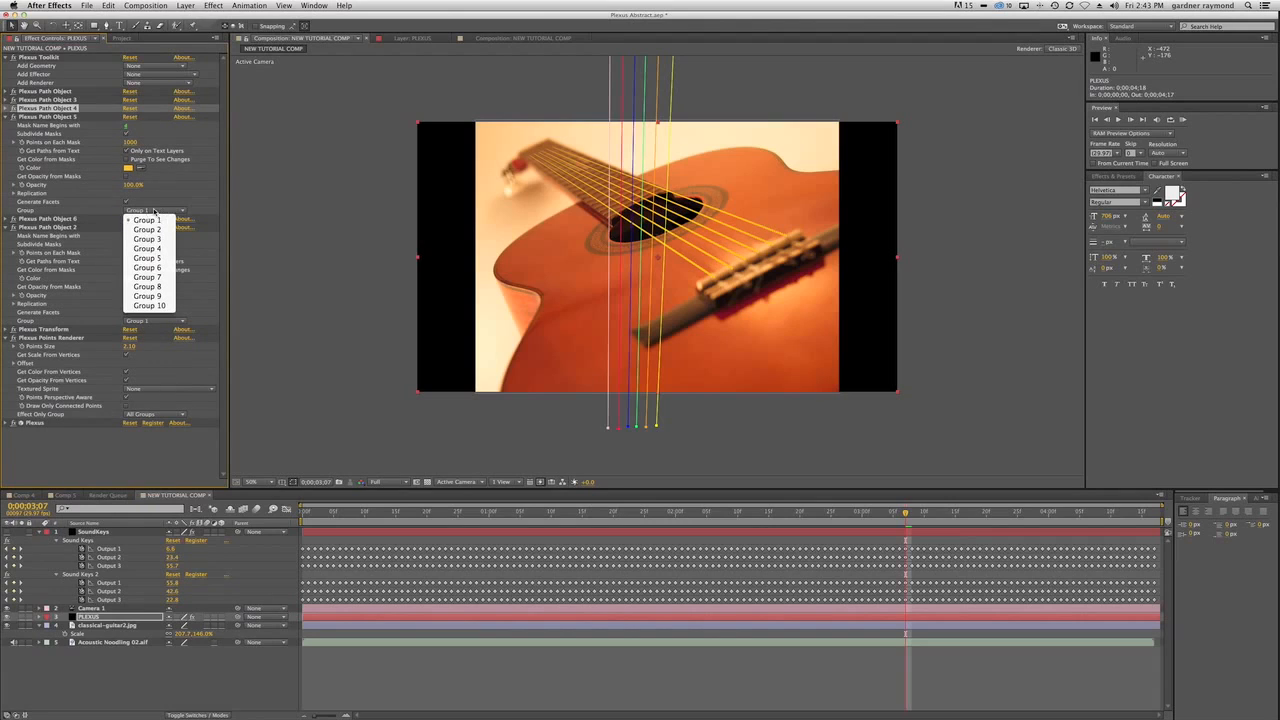
left_click(155, 248)
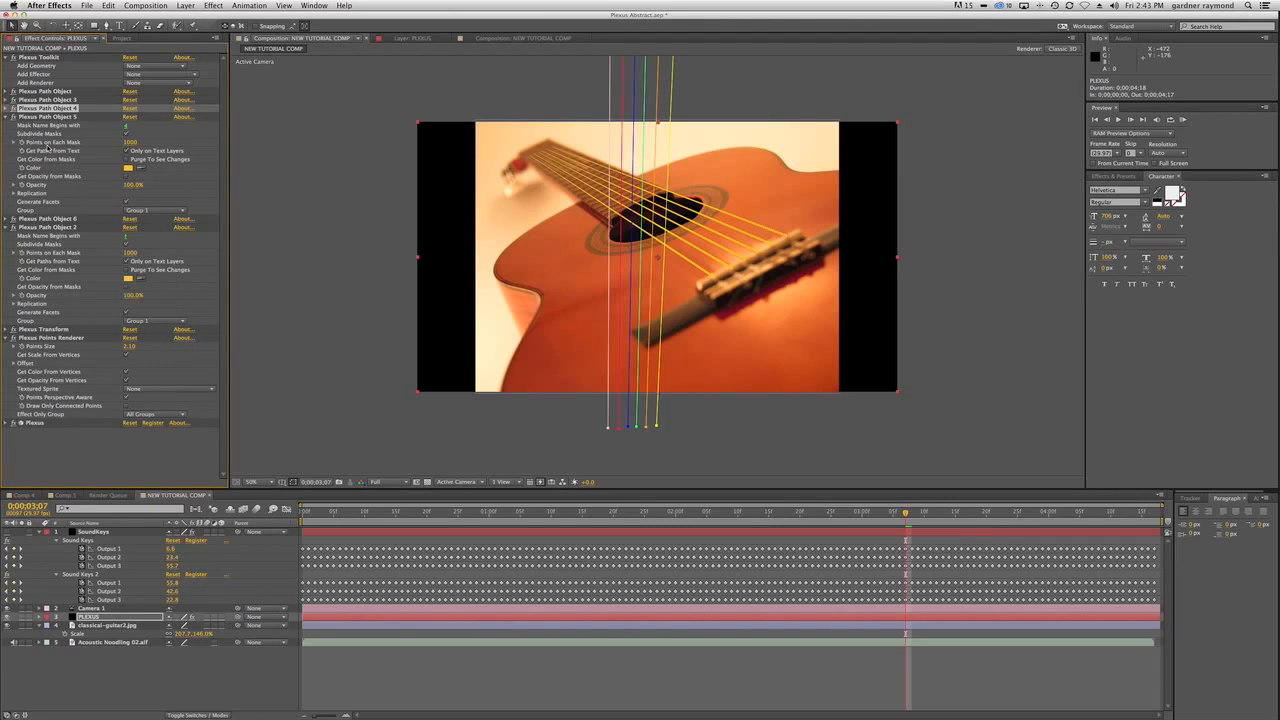
left_click(7, 117)
Assign Plexus Path Object 6 to Group 5 and Plexus Path Object 2 to Group 6, and collapse the expanded Plexus effects.
left_click(7, 125)
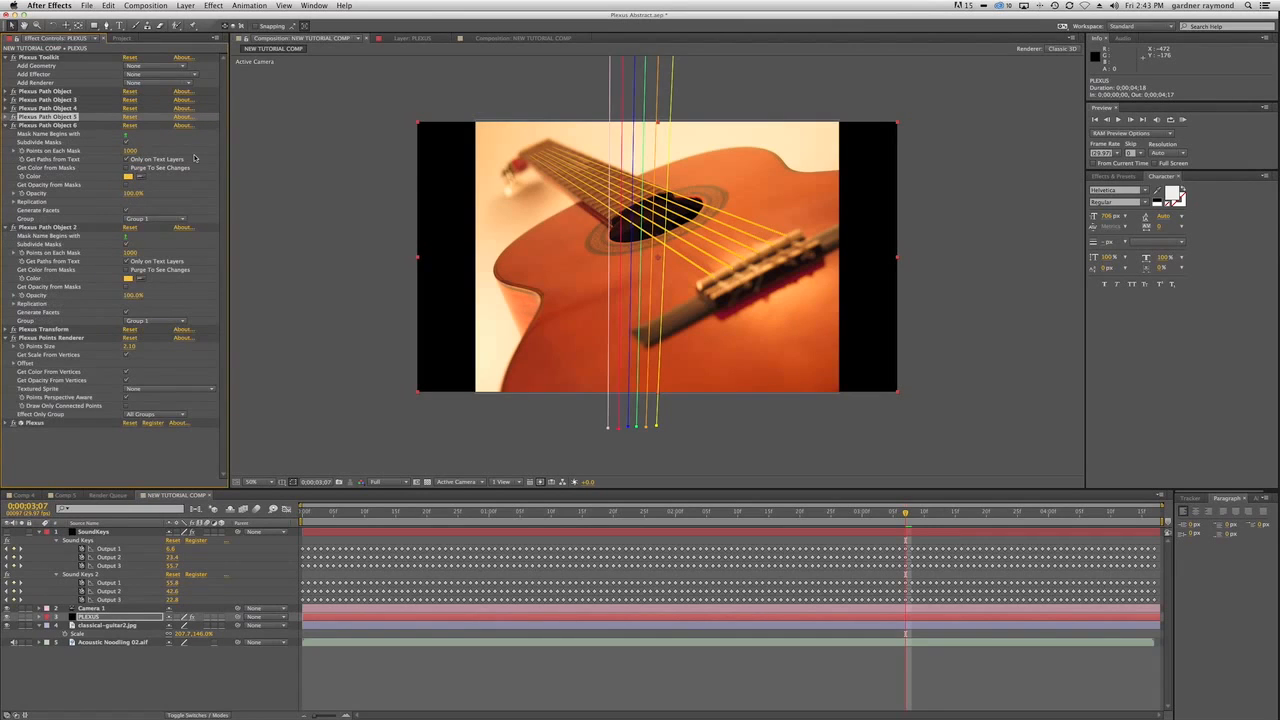
left_click(155, 219)
left_click(175, 268)
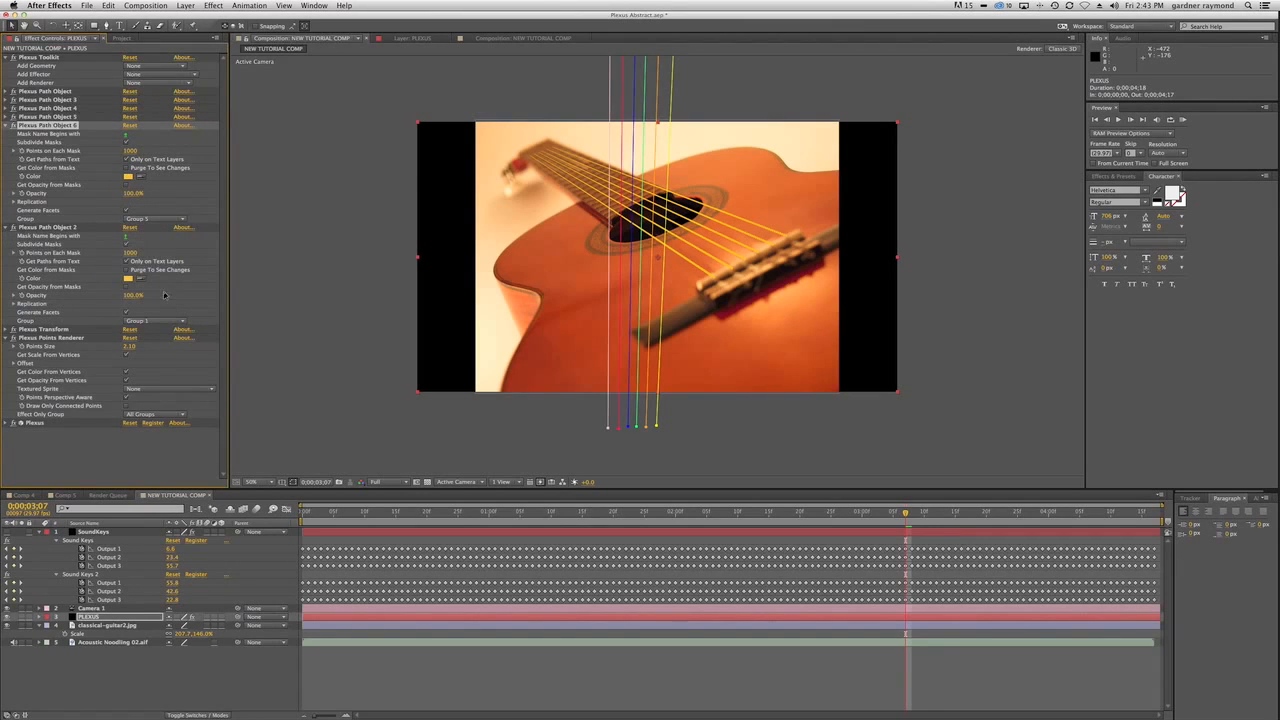
left_click(158, 323)
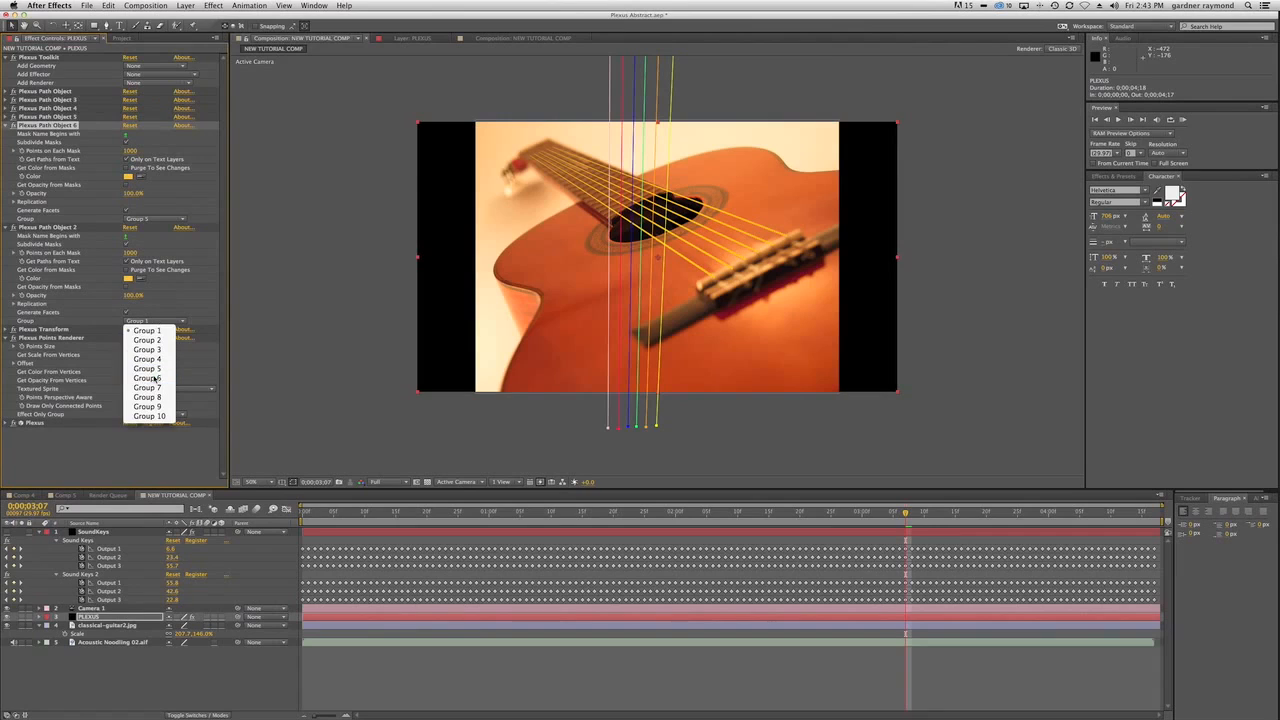
left_click(150, 378)
left_click(6, 228)
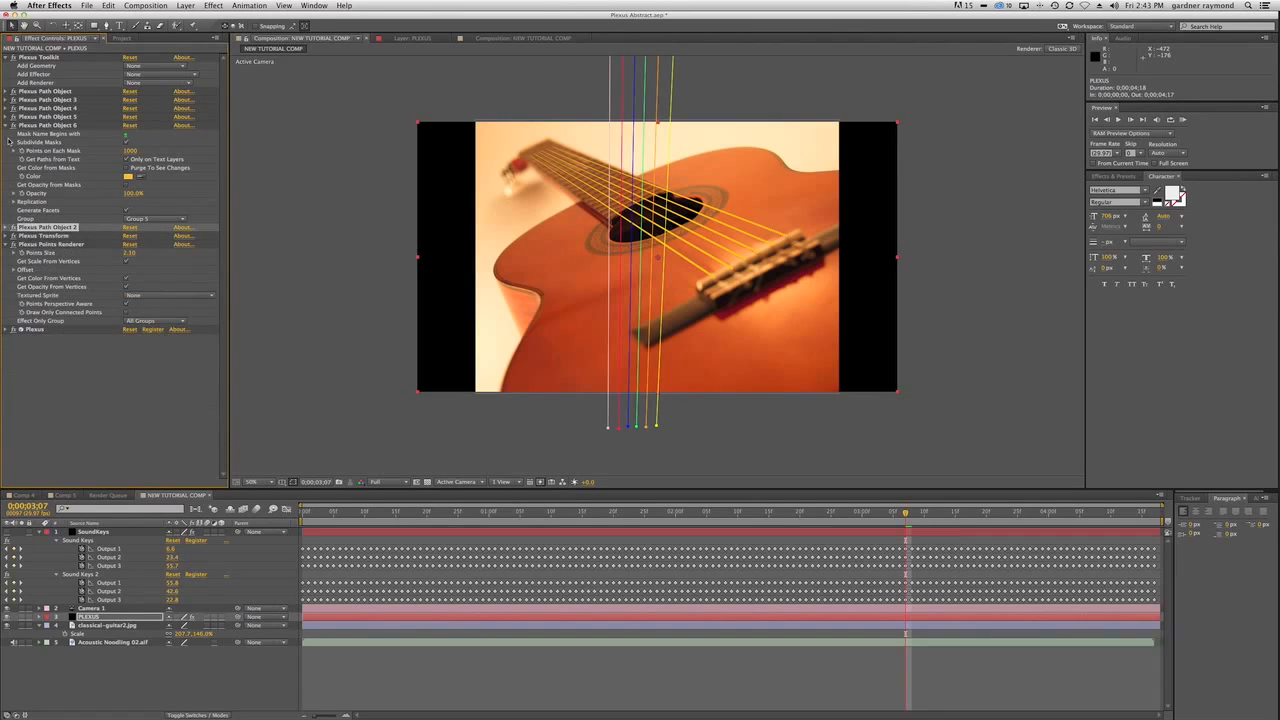
left_click(7, 125)
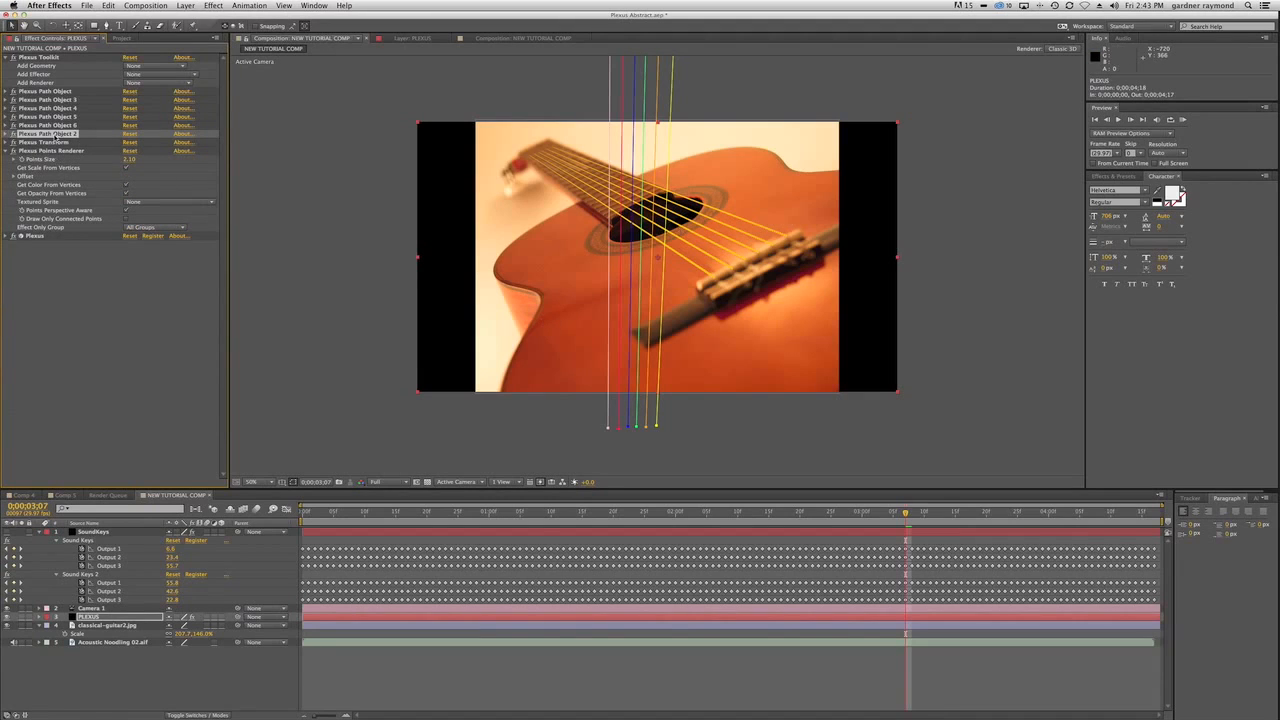
left_click(8, 151)
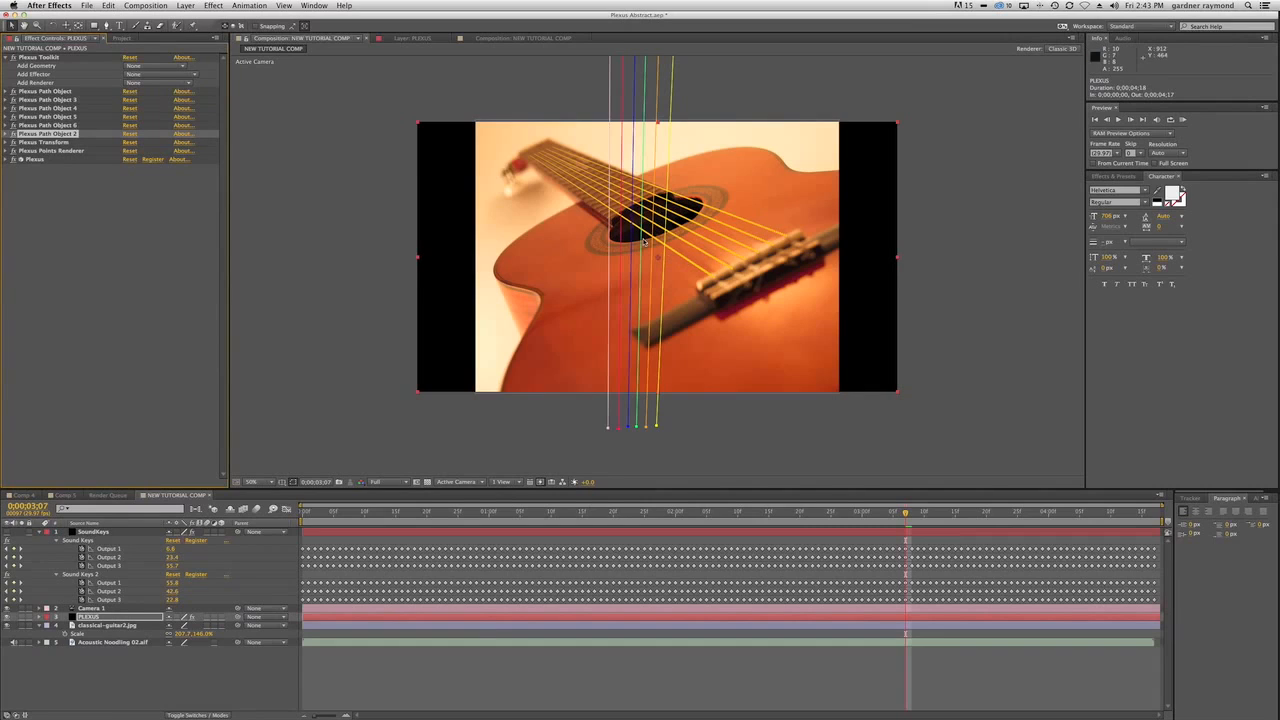
left_click(257, 685)
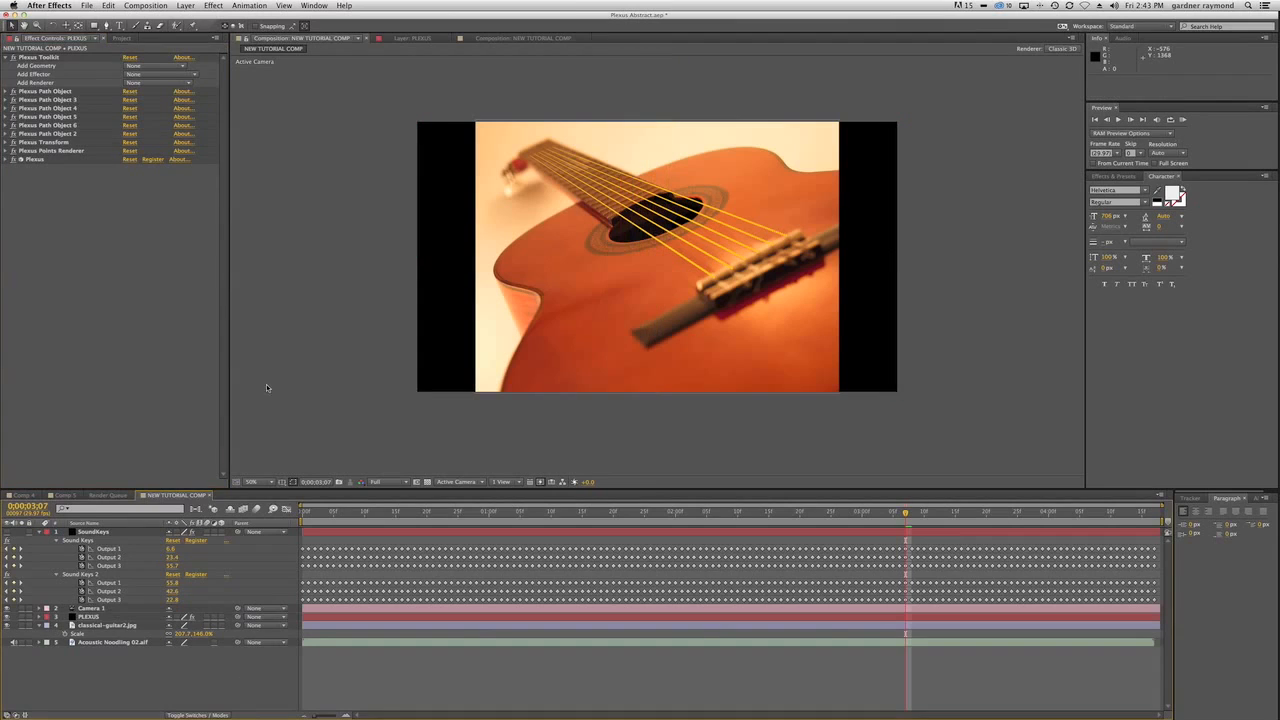
left_click(212, 6)
mouse_move(185, 6)
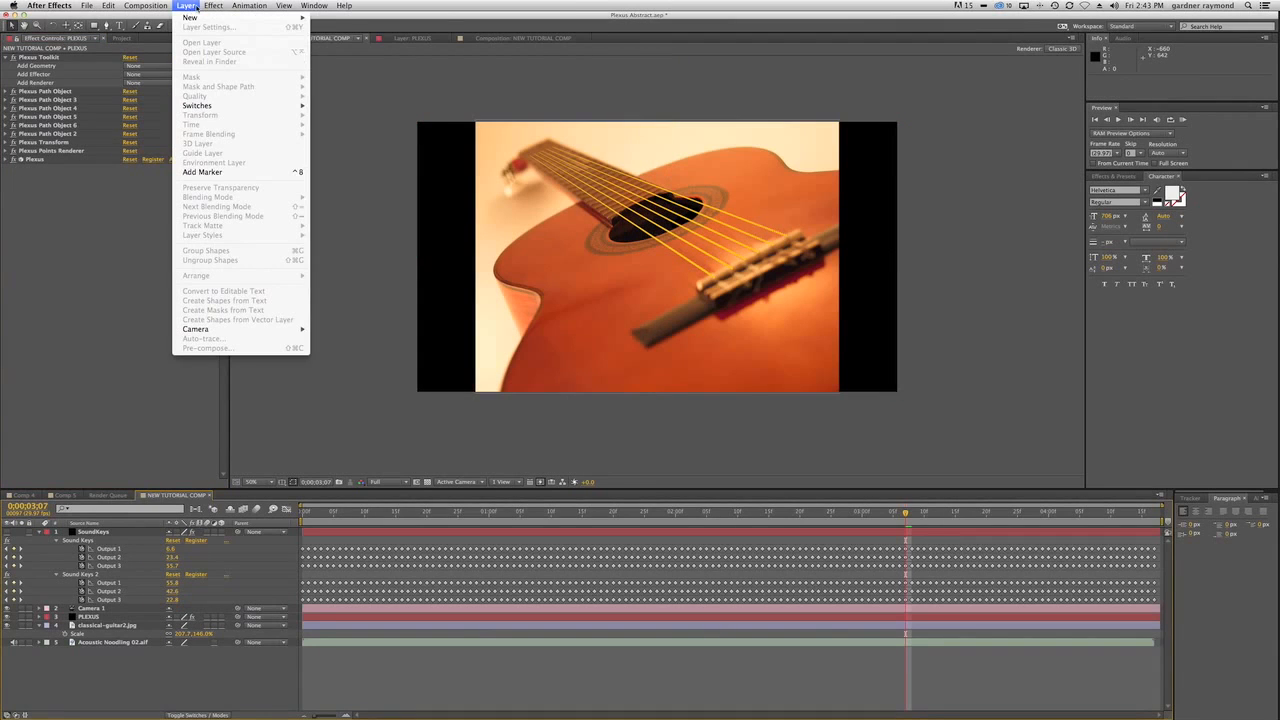
left_click(358, 48)
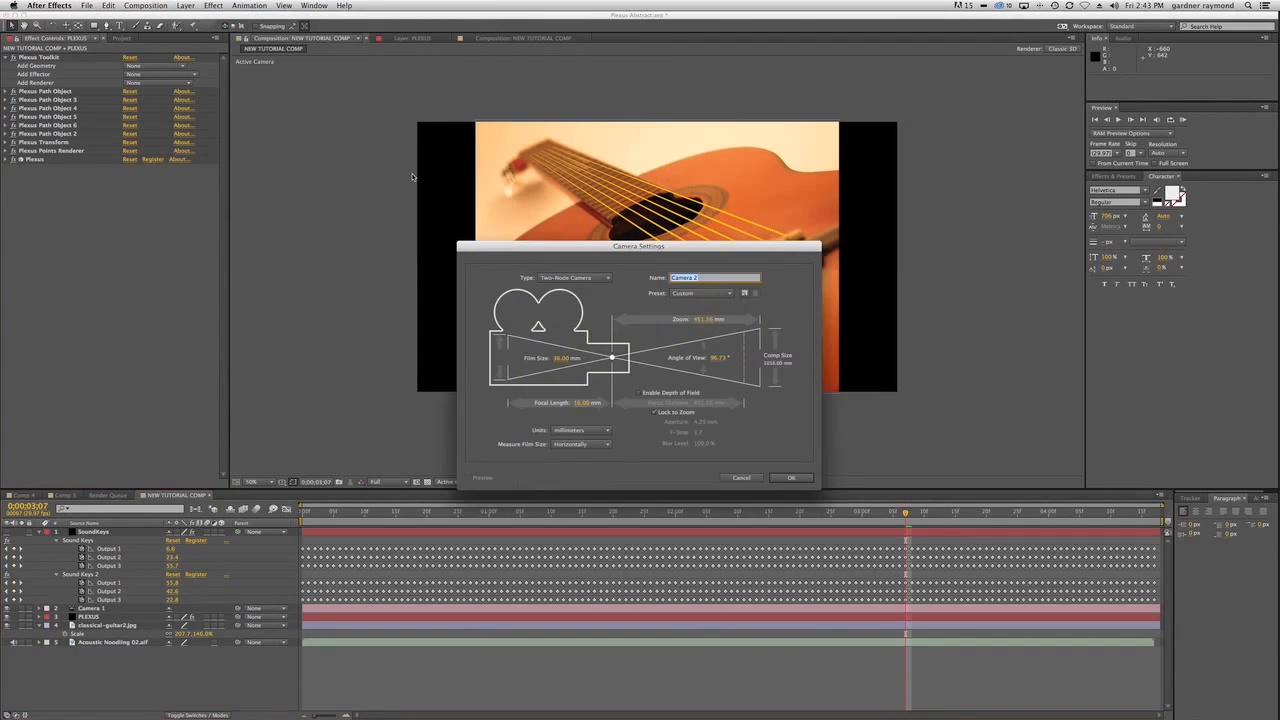
key("Escape")
Add a new point light to the composition with the default settings.
left_click(186, 6)
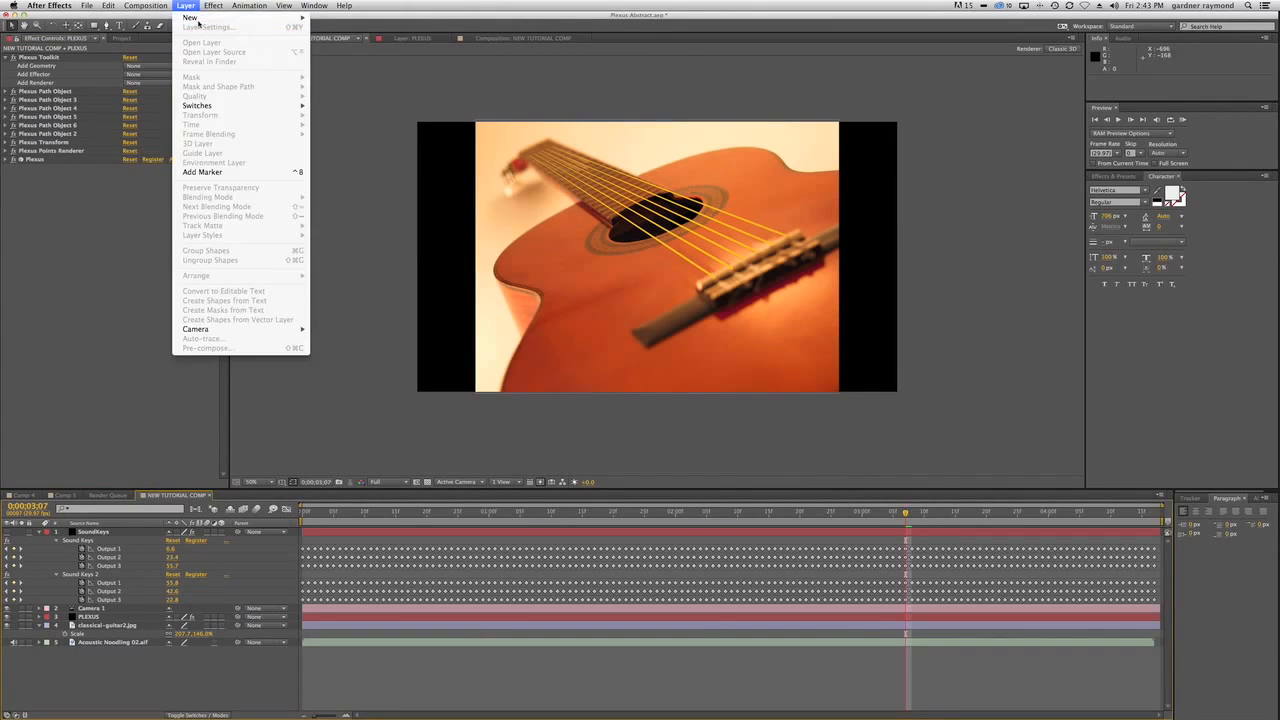
mouse_move(192, 17)
left_click(362, 40)
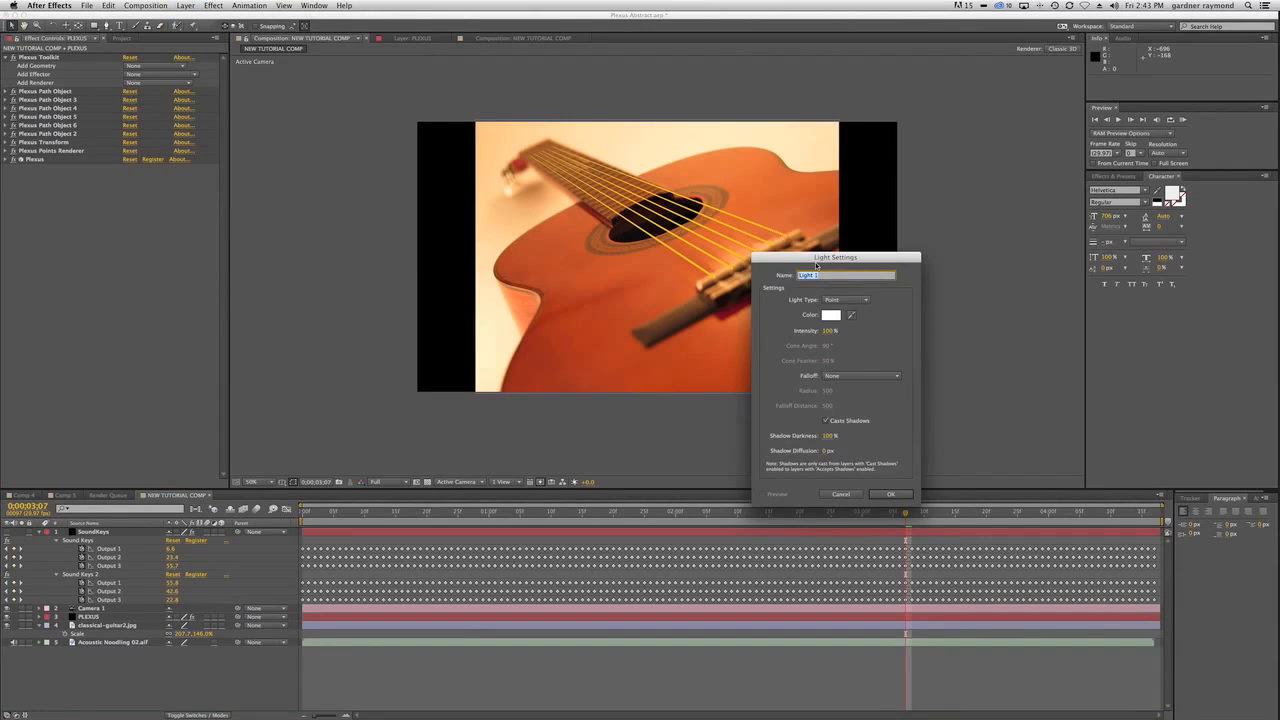
left_click_drag(826, 258, 372, 191)
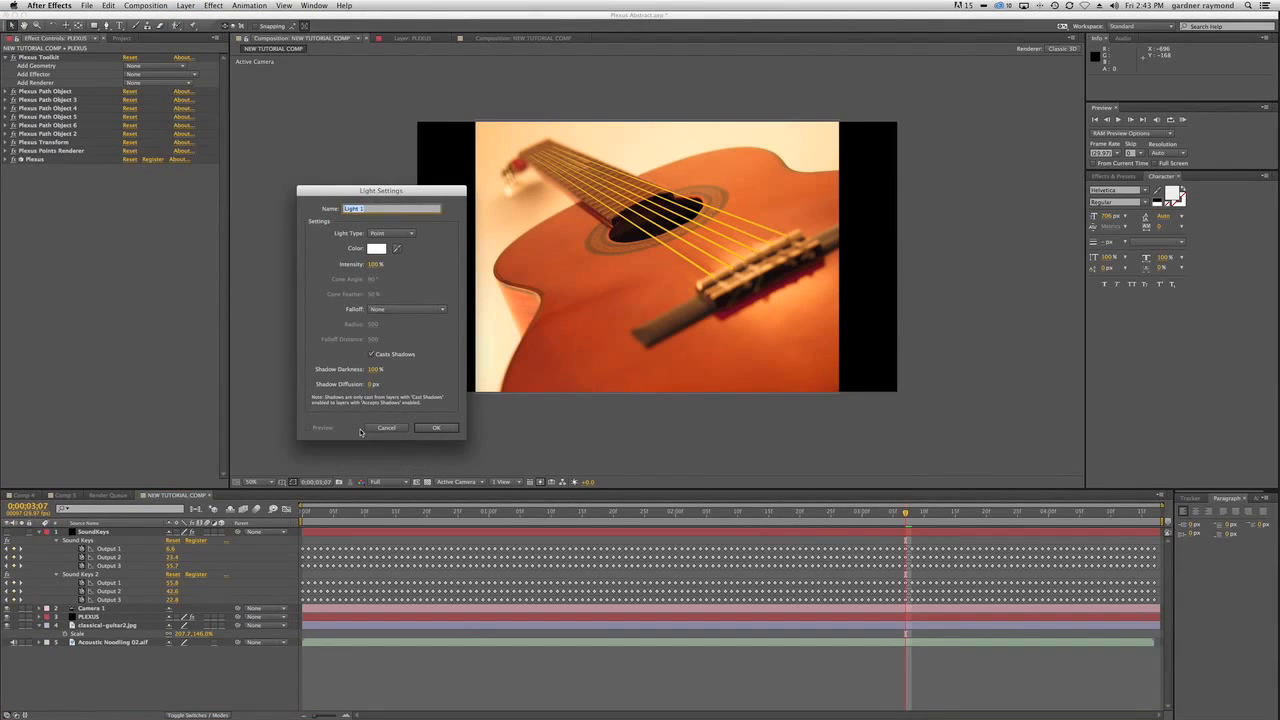
left_click(430, 430)
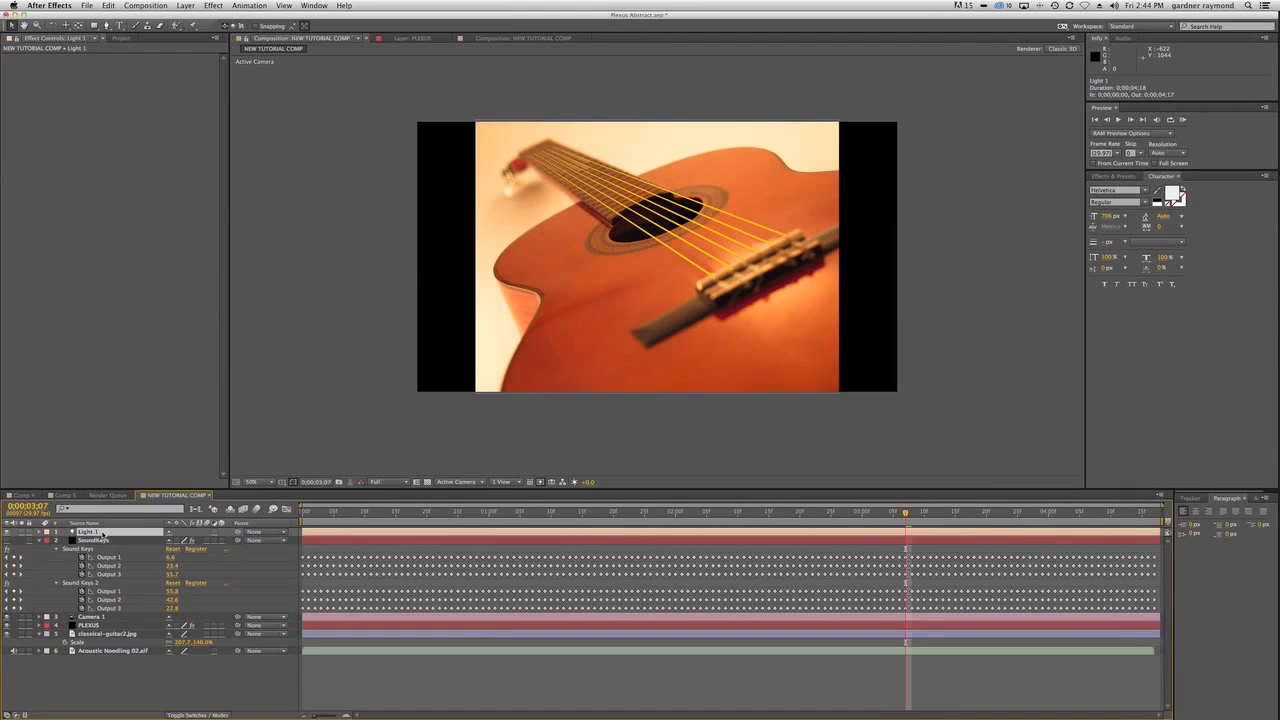
Set the light's Z position to 0 and move the light to the guitar's sound hole, at about 830, 366, 143.
key("p")
left_click(228, 543)
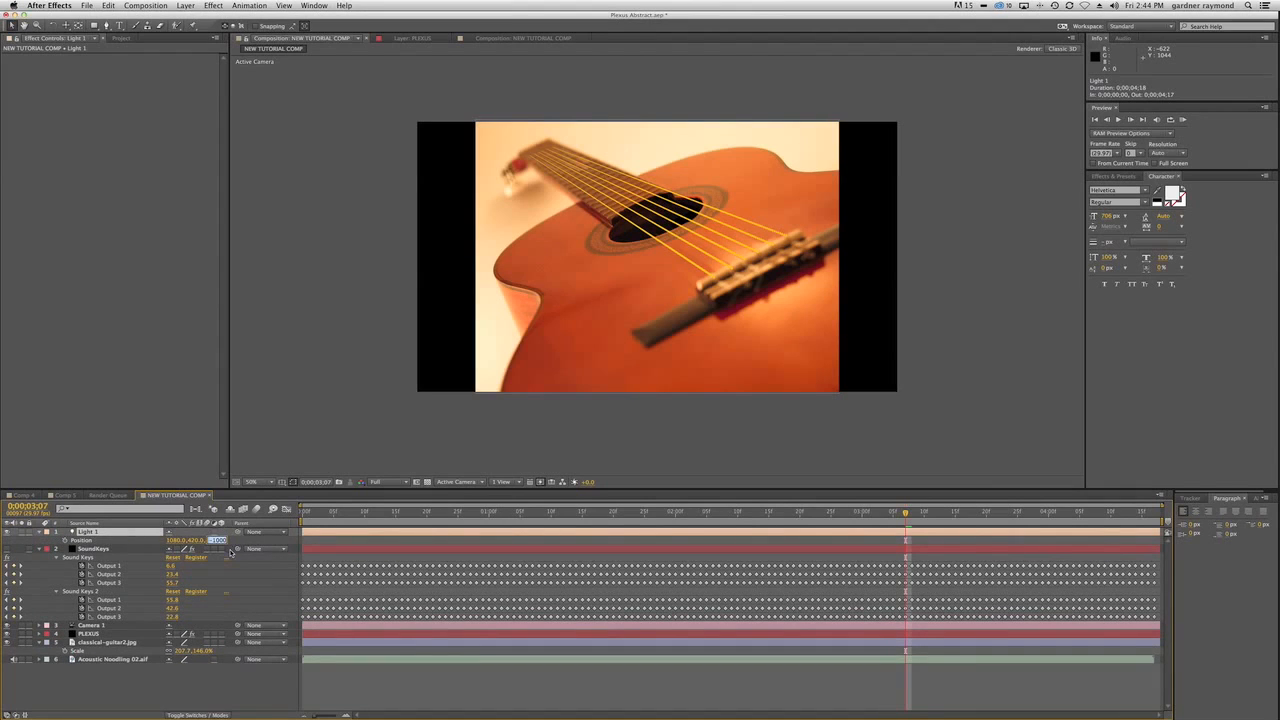
type("0")
key("Return")
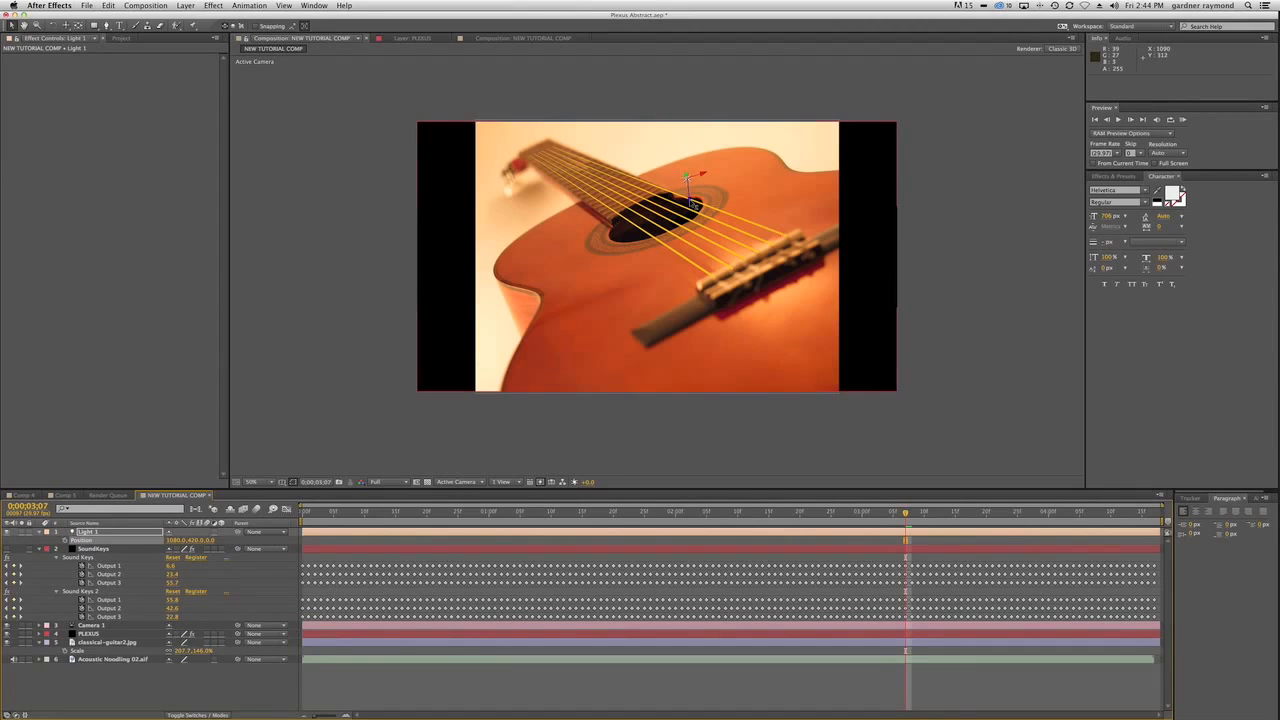
left_click_drag(693, 202, 630, 206)
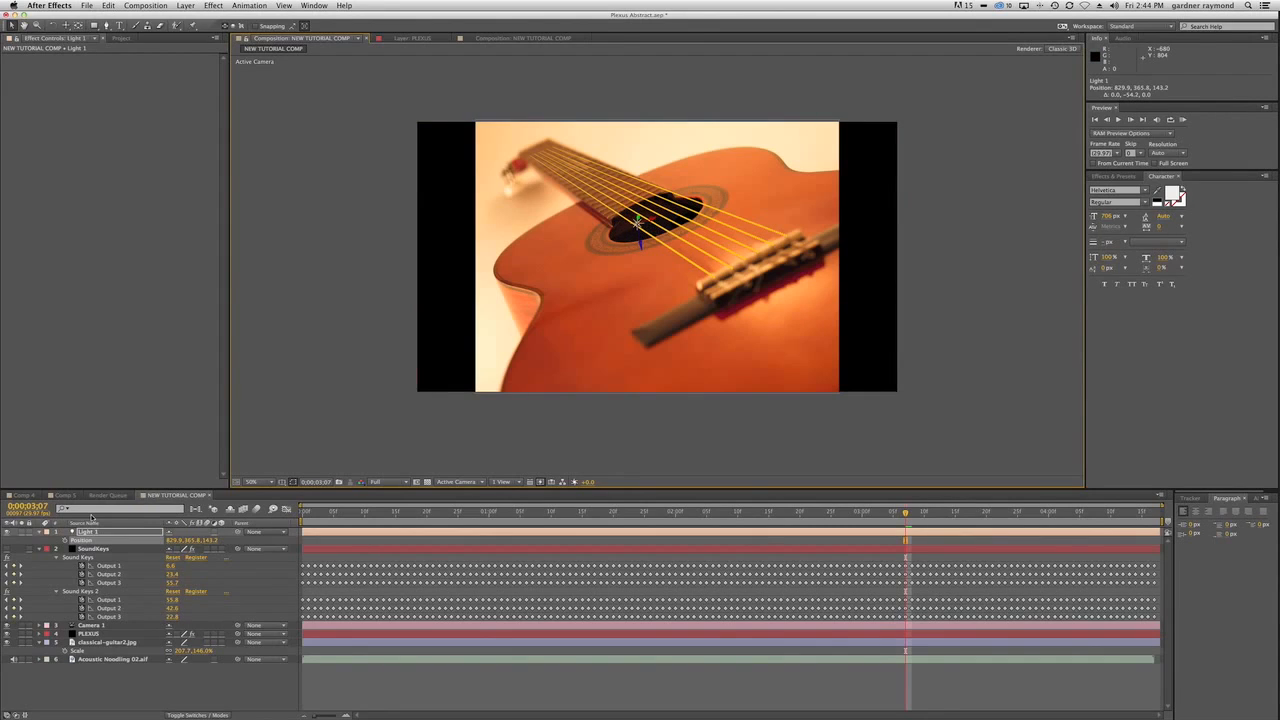
Rename the new light layer as A.
left_click(88, 533)
key("Return")
type("A")
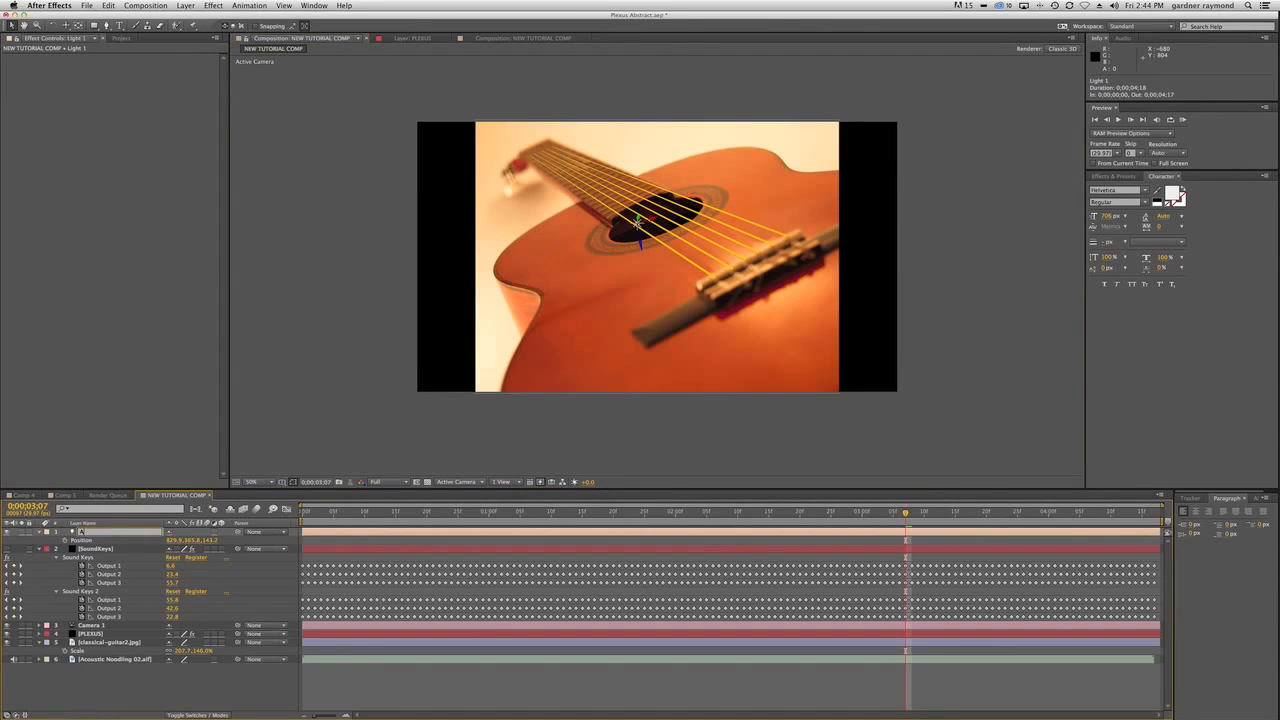
key("Return")
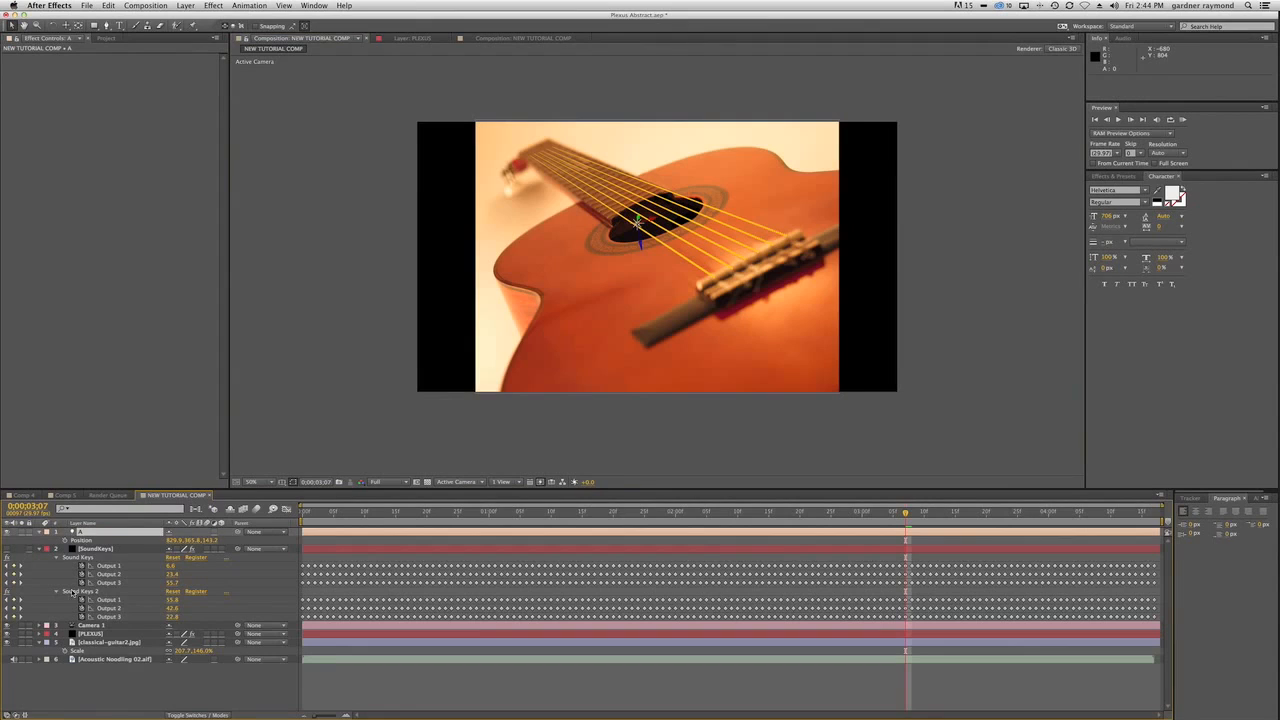
Add an expression to light A's Intensity that links it to Output 1 of the first Sound Keys effect.
left_click(47, 532)
left_click(47, 532)
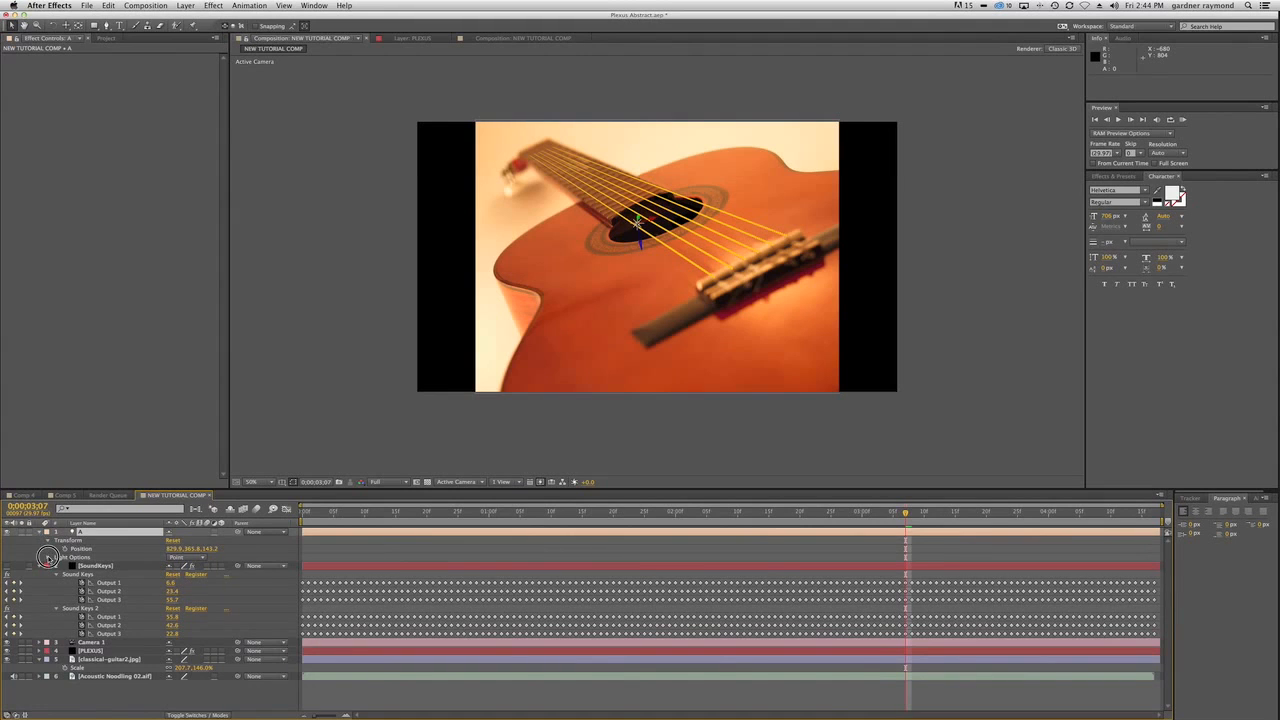
left_click(48, 557)
left_click_drag(410, 489, 411, 395)
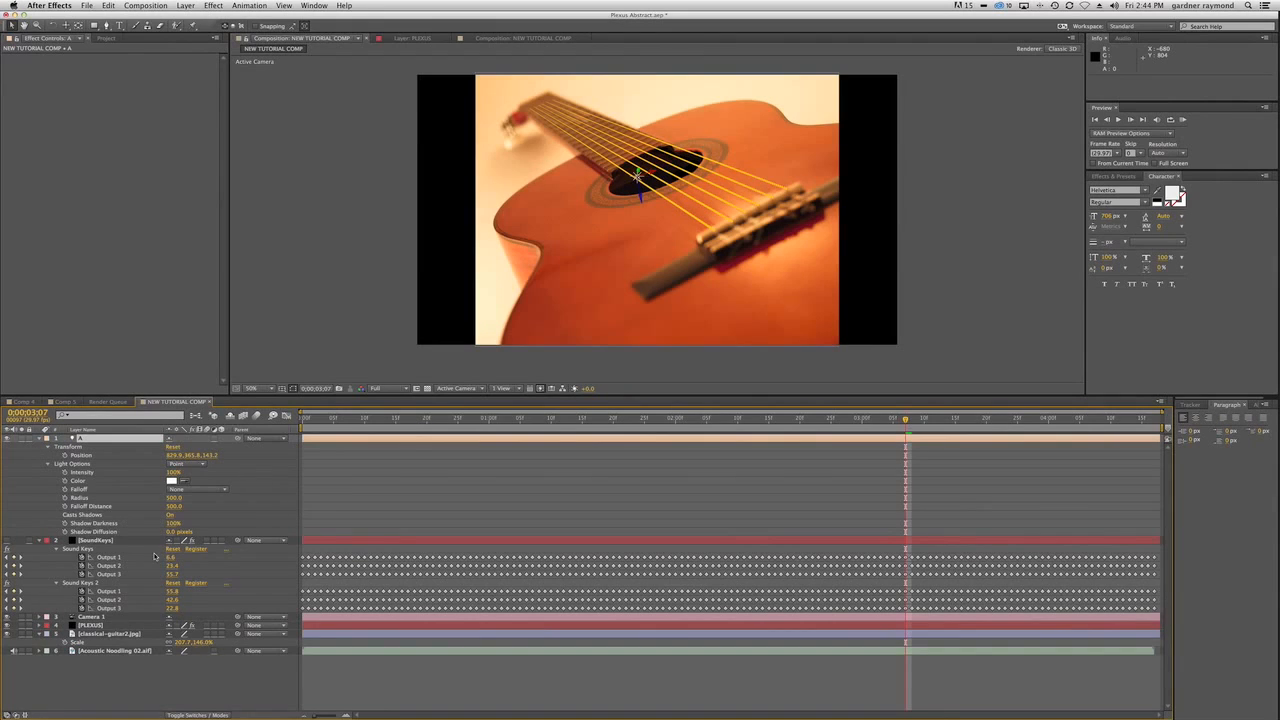
left_click(64, 472, "alt")
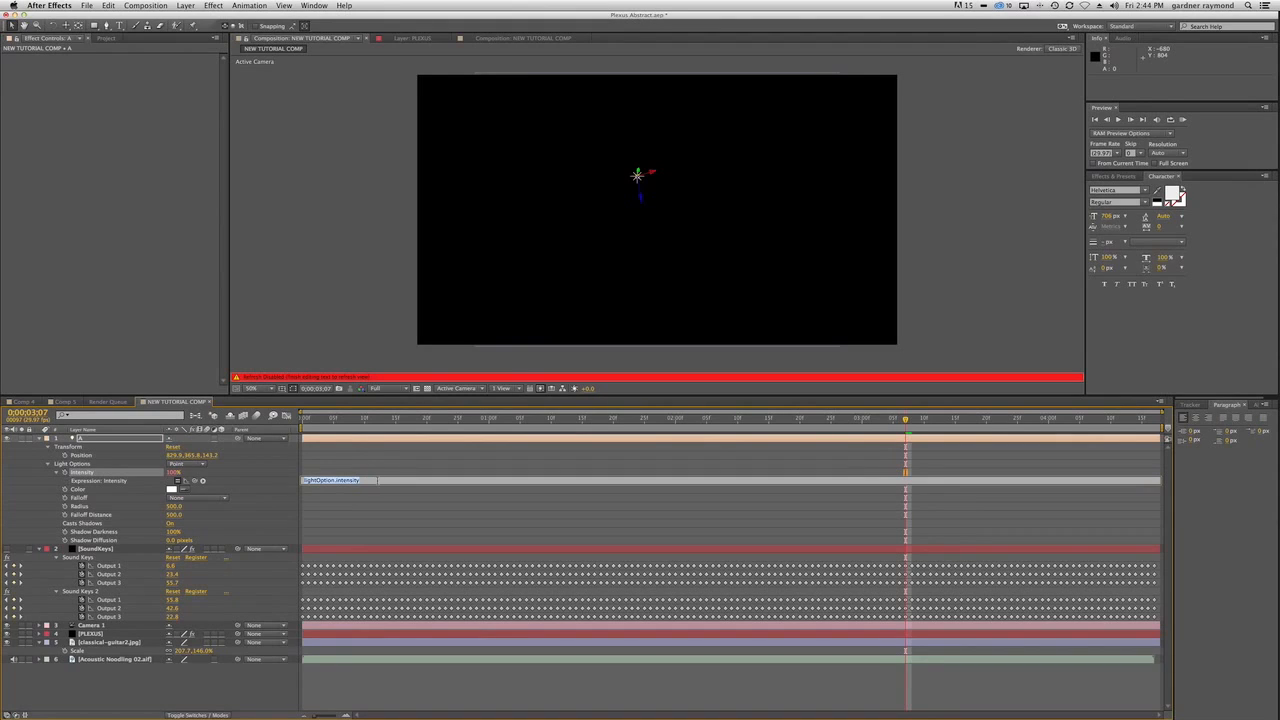
left_click_drag(196, 481, 110, 566)
key("KP_Enter")
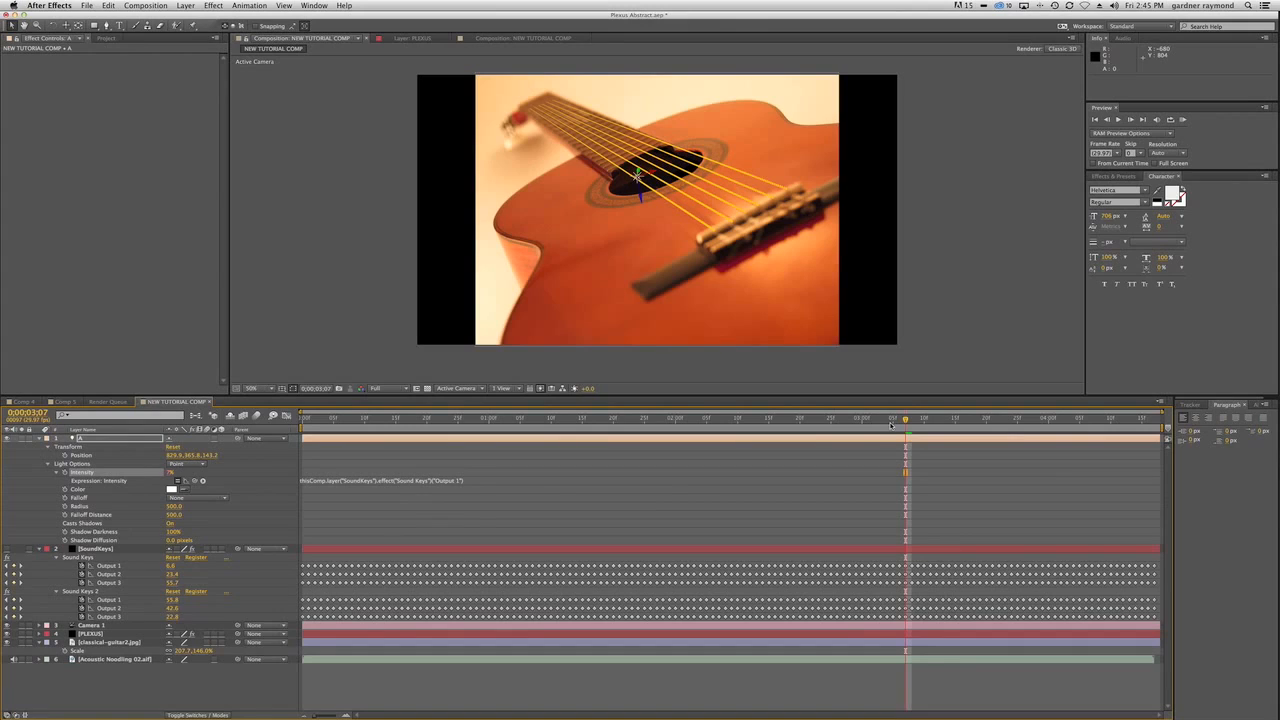
Scrub the timeline back to 0;00;00;02 to check how light A's intensity follows the audio.
left_click_drag(905, 421, 707, 430)
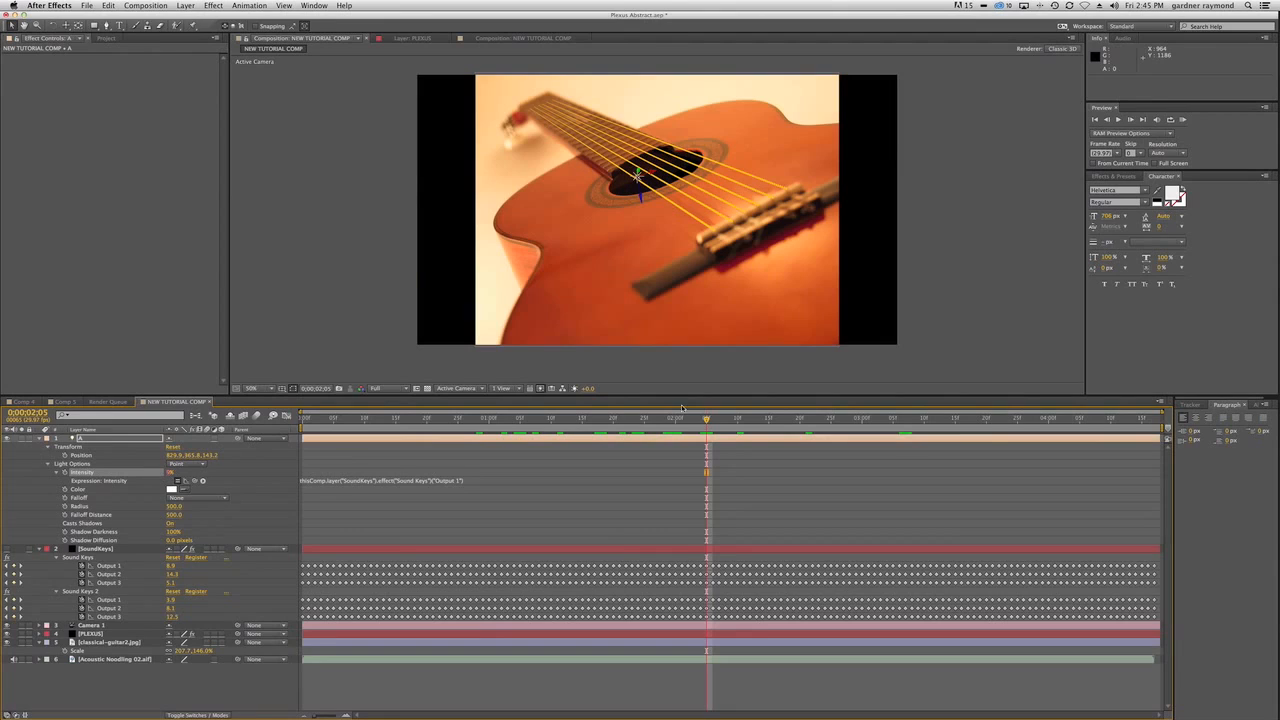
left_click(706, 420)
left_click_drag(706, 420, 316, 428)
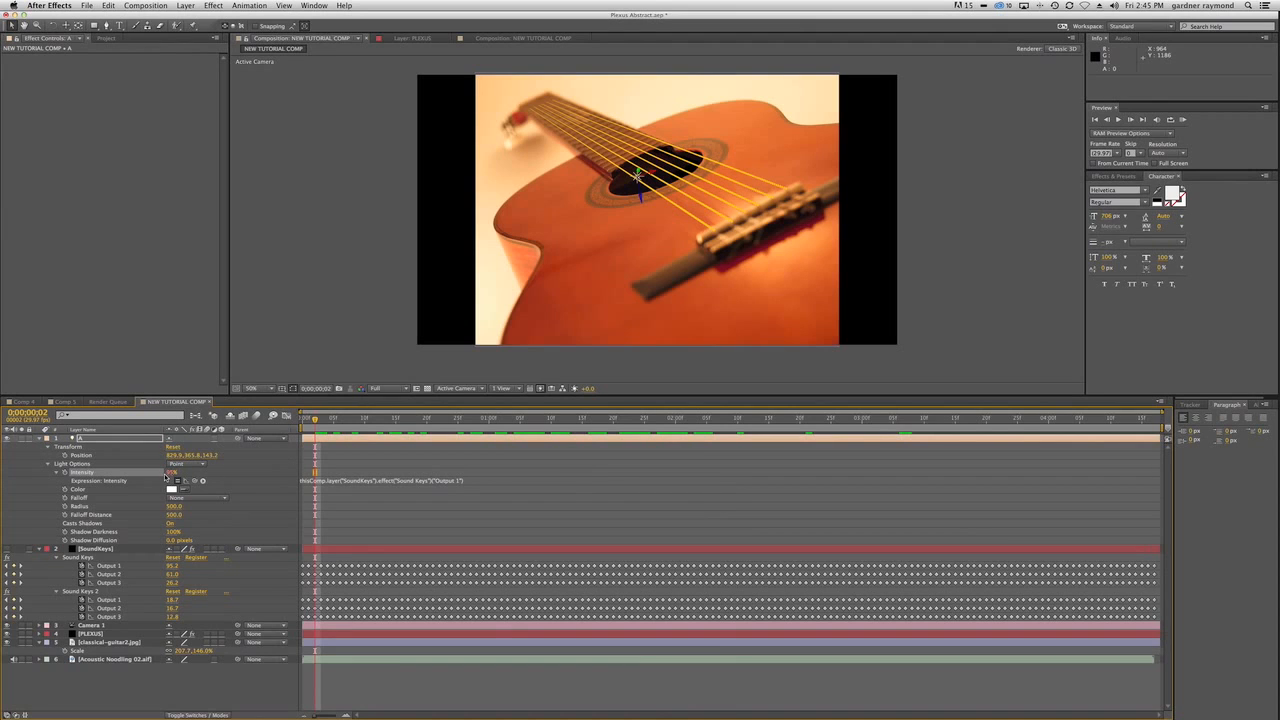
Open Comp 4, view the Black City Virus Plexus audio-react tutorial entry in Safari, and return to After Effects.
left_click(24, 401)
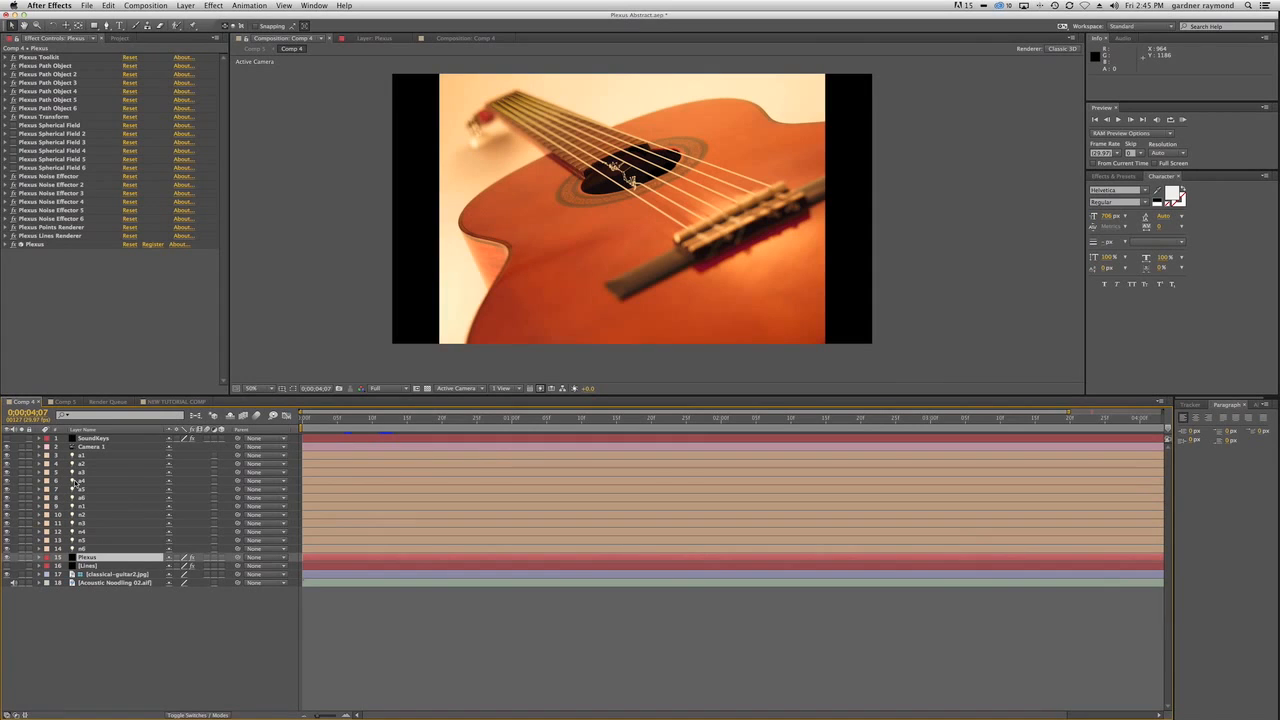
key("super+Tab")
key("super+Tab")
key("super+Tab")
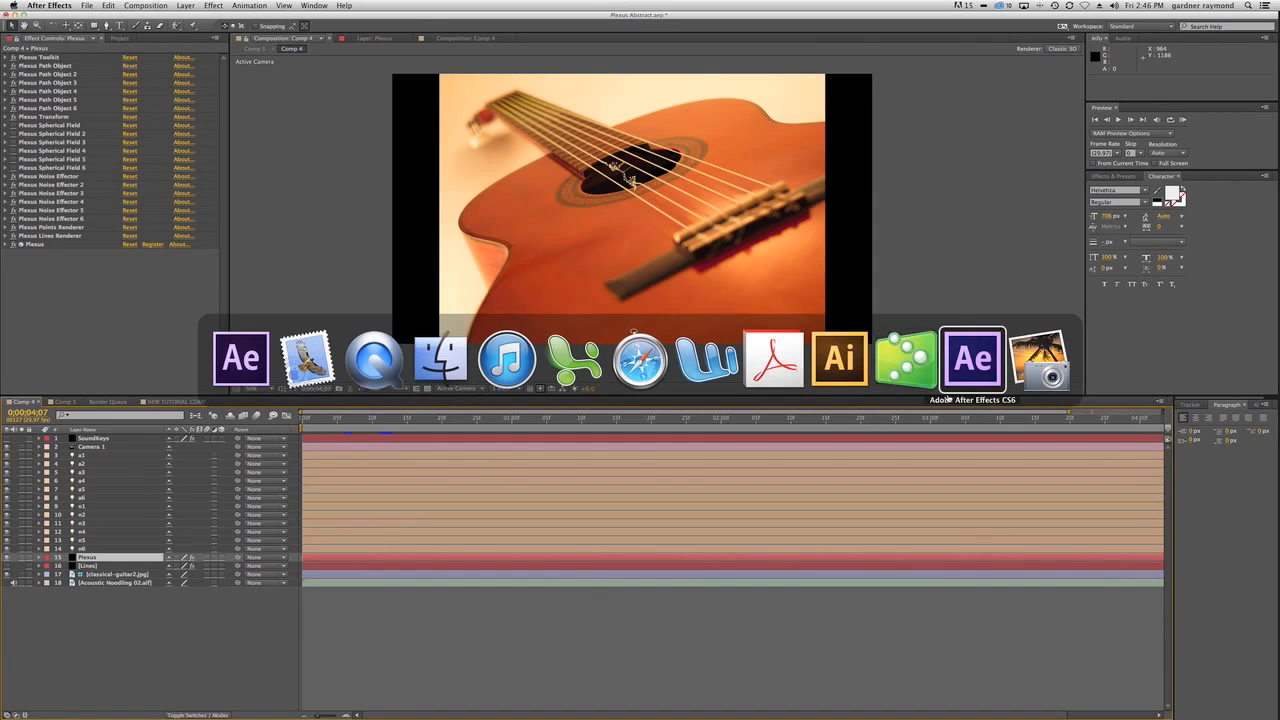
left_click(640, 359)
scroll(492, 272, "up", 4)
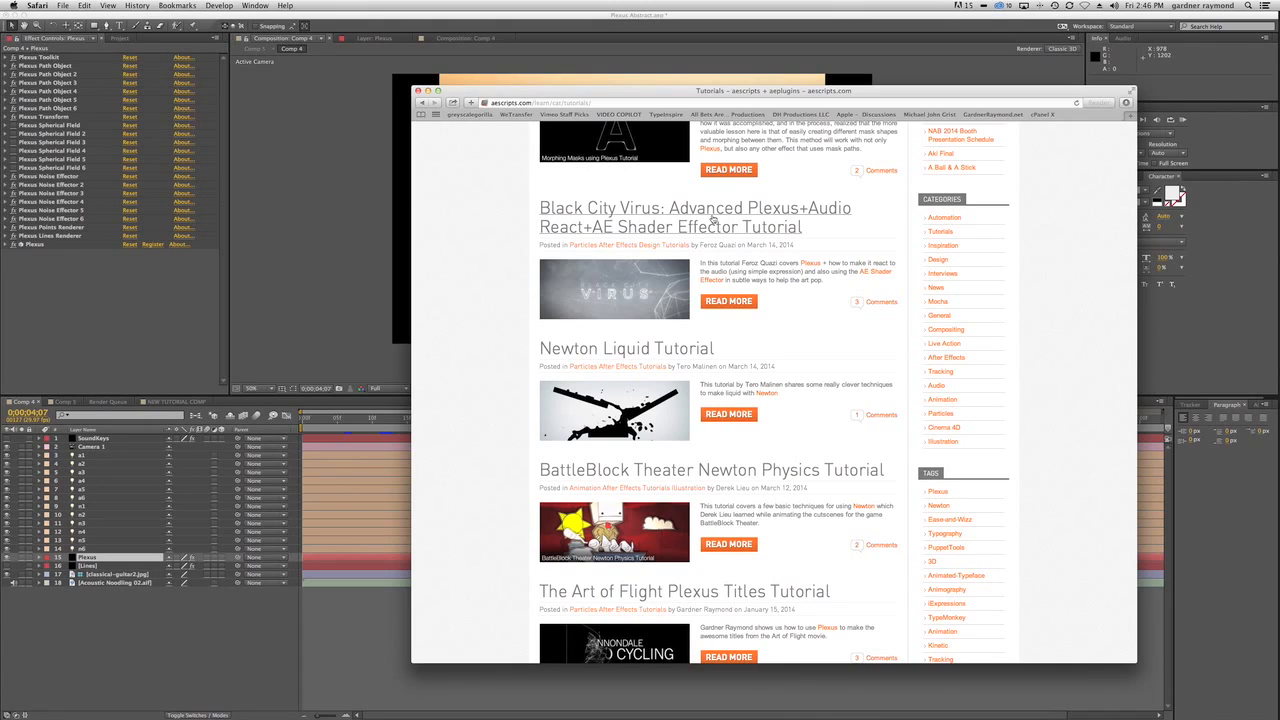
left_click(243, 644)
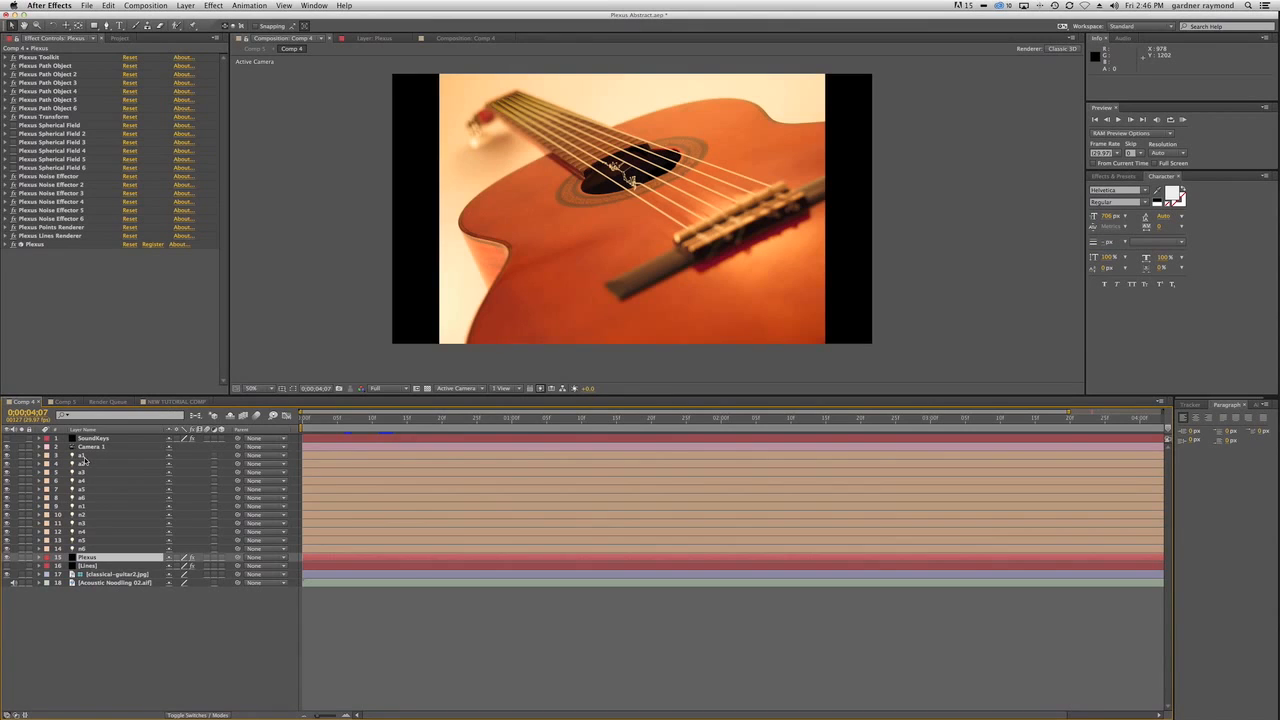
Show light a1's Intensity expression in Comp 4 and select its whole if/else text for copying.
left_click(84, 456)
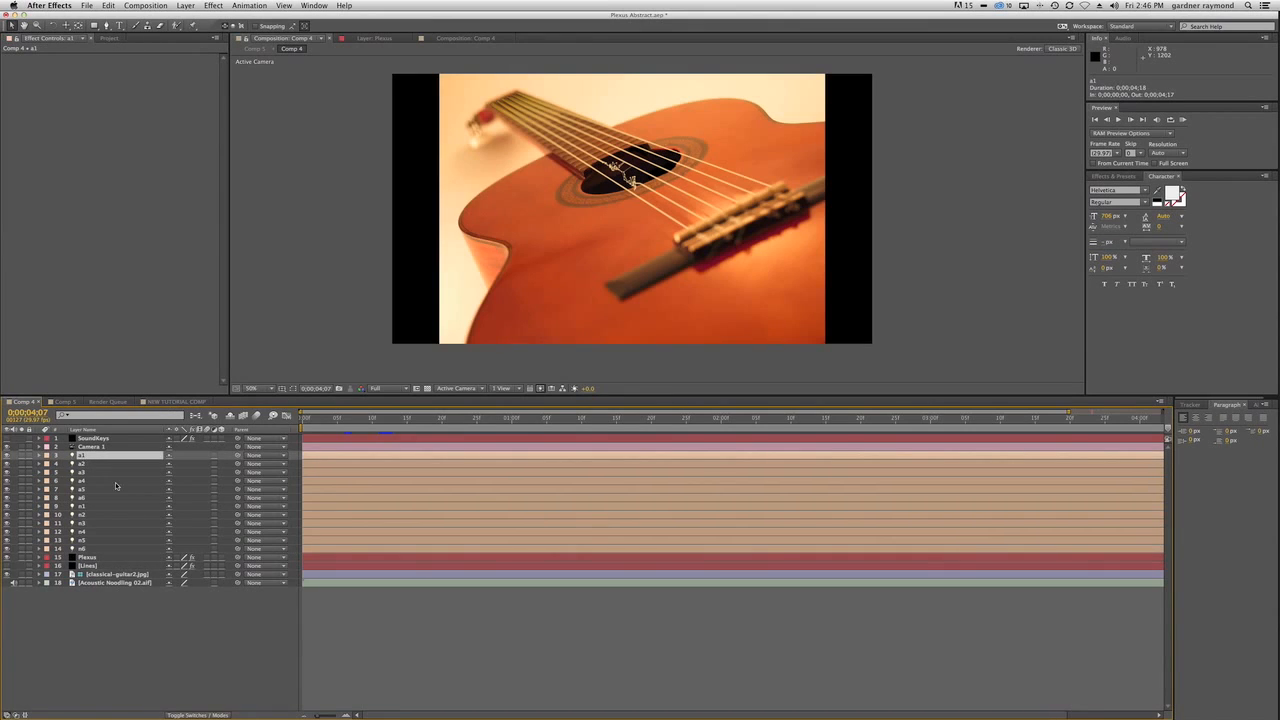
left_click(40, 456)
left_click(48, 473)
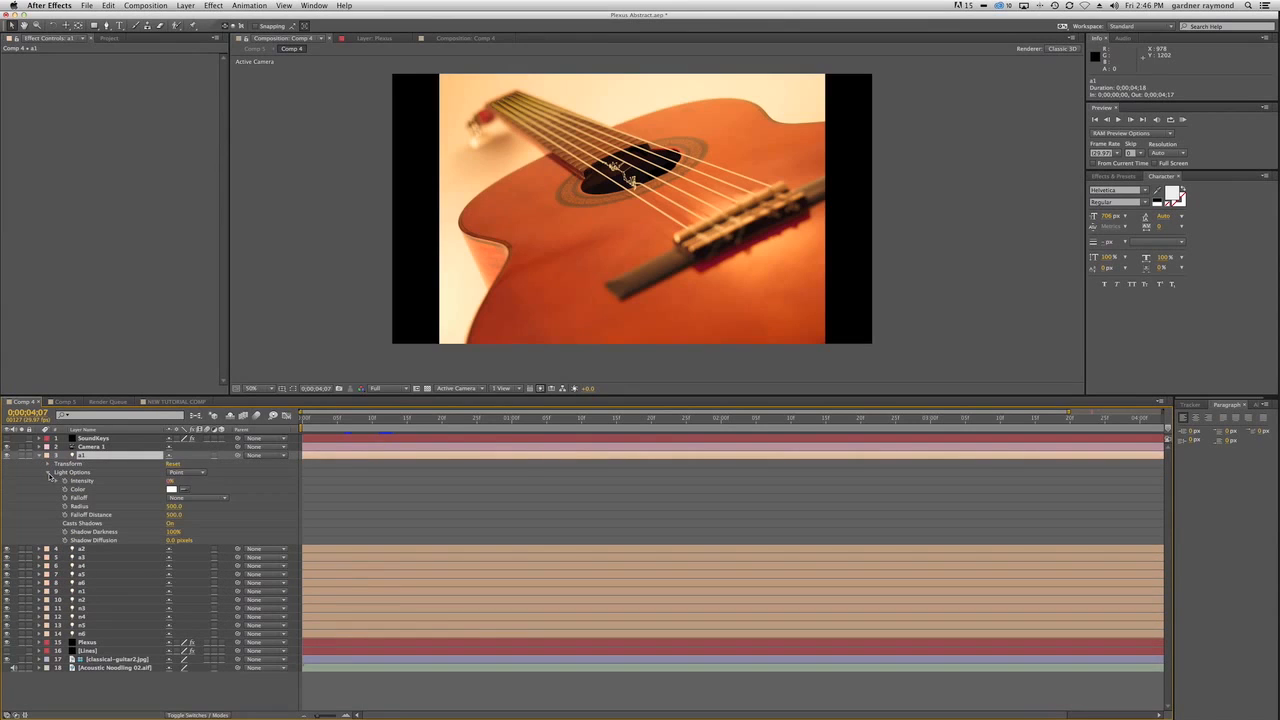
left_click(64, 481, "alt")
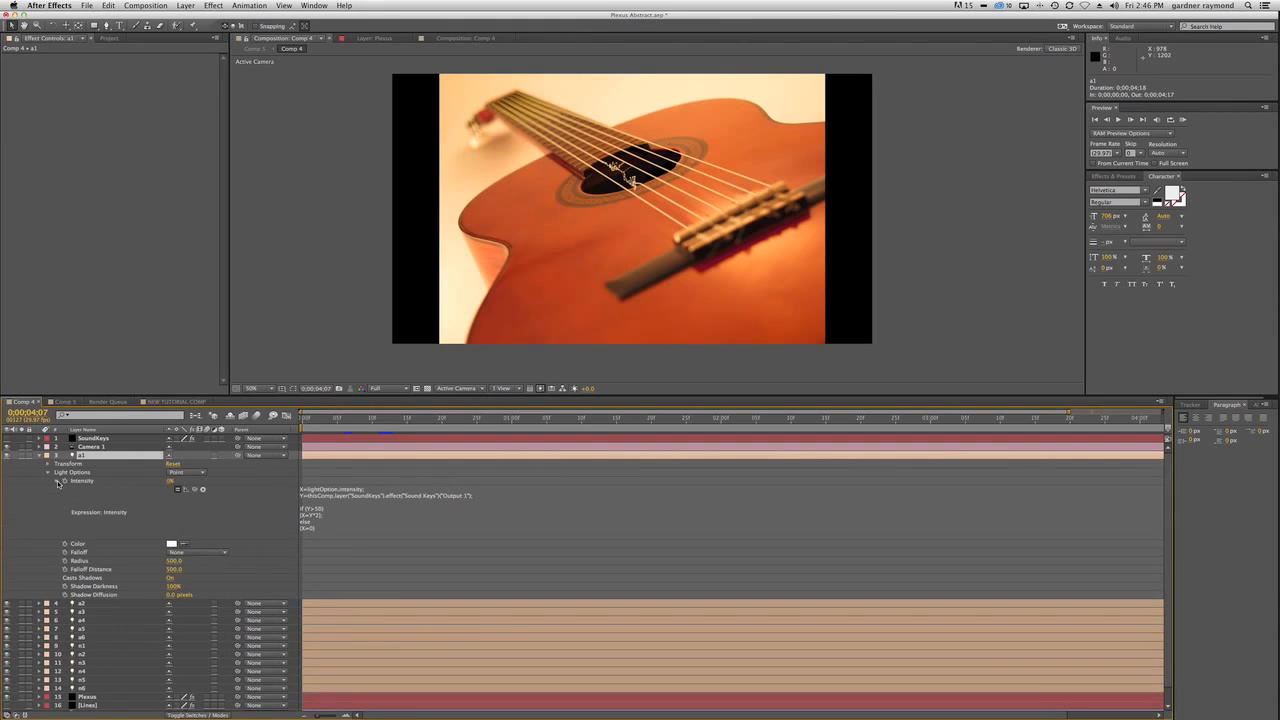
left_click(321, 531)
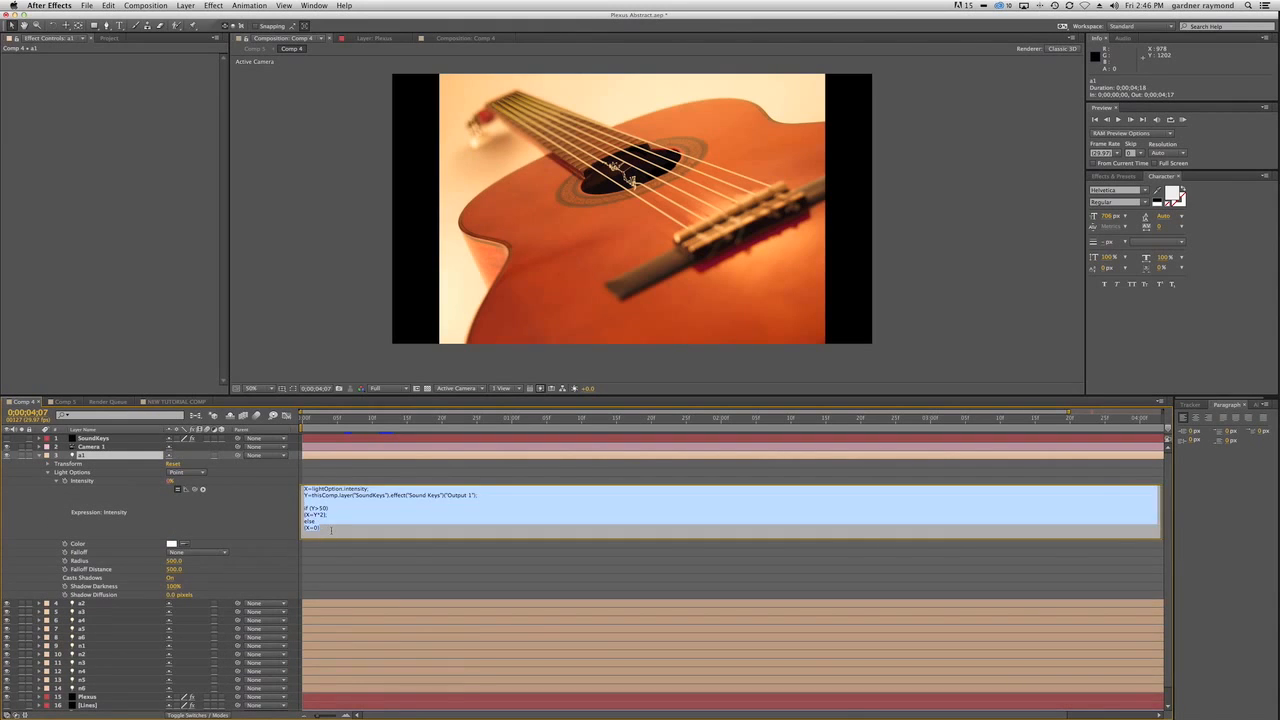
In NEW TUTORIAL COMP, replace light A's Intensity expression with the copied X/Y if/else expression, removing the old link line.
left_click(178, 401)
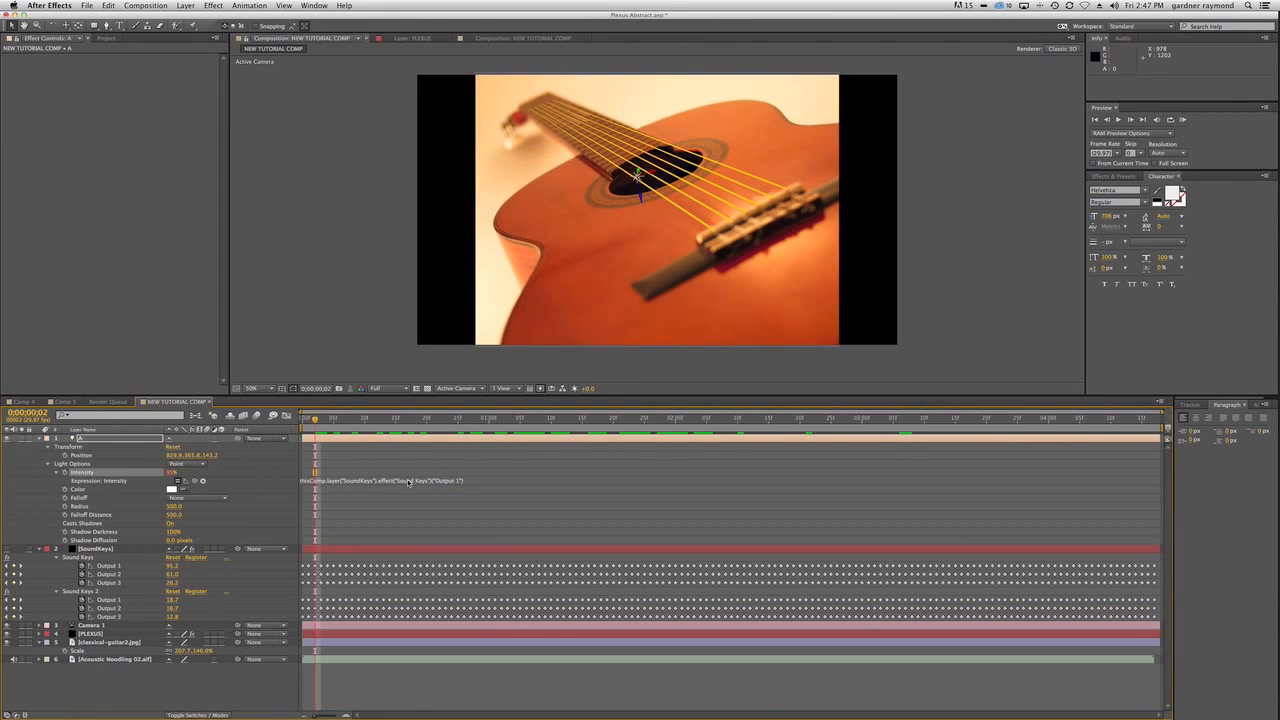
left_click(470, 486)
left_click_drag(471, 486, 457, 552)
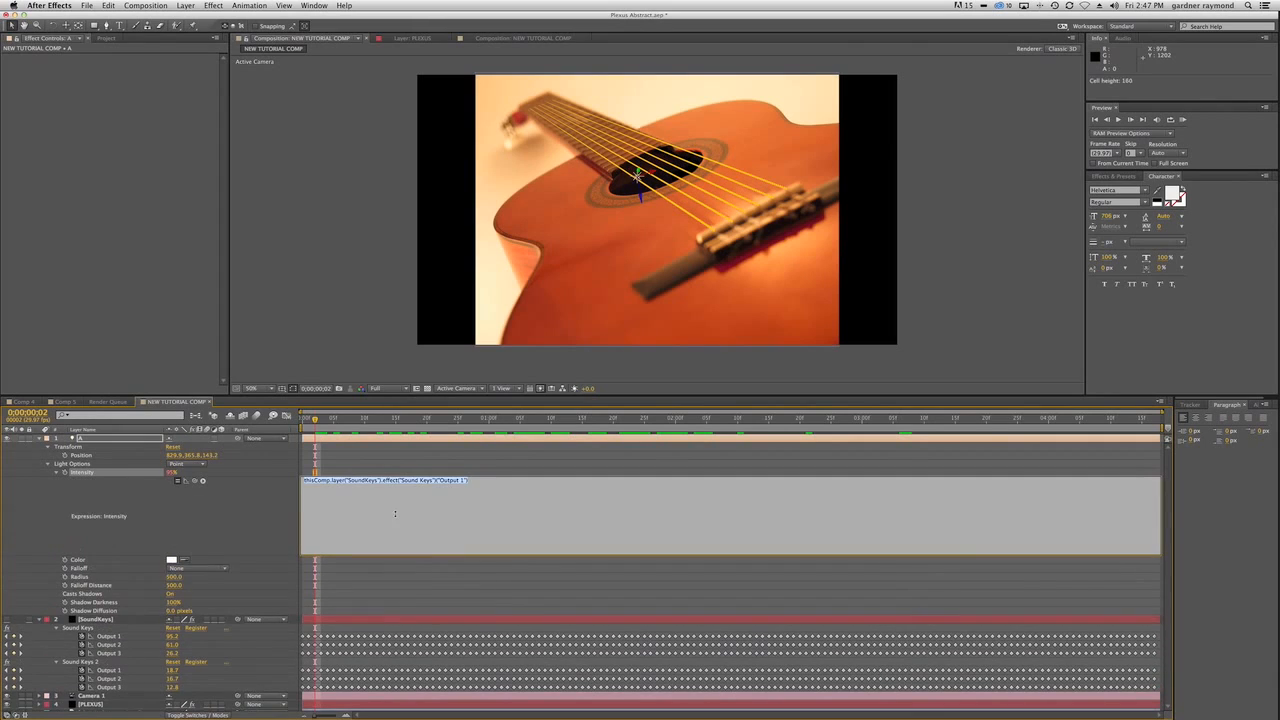
left_click(327, 502)
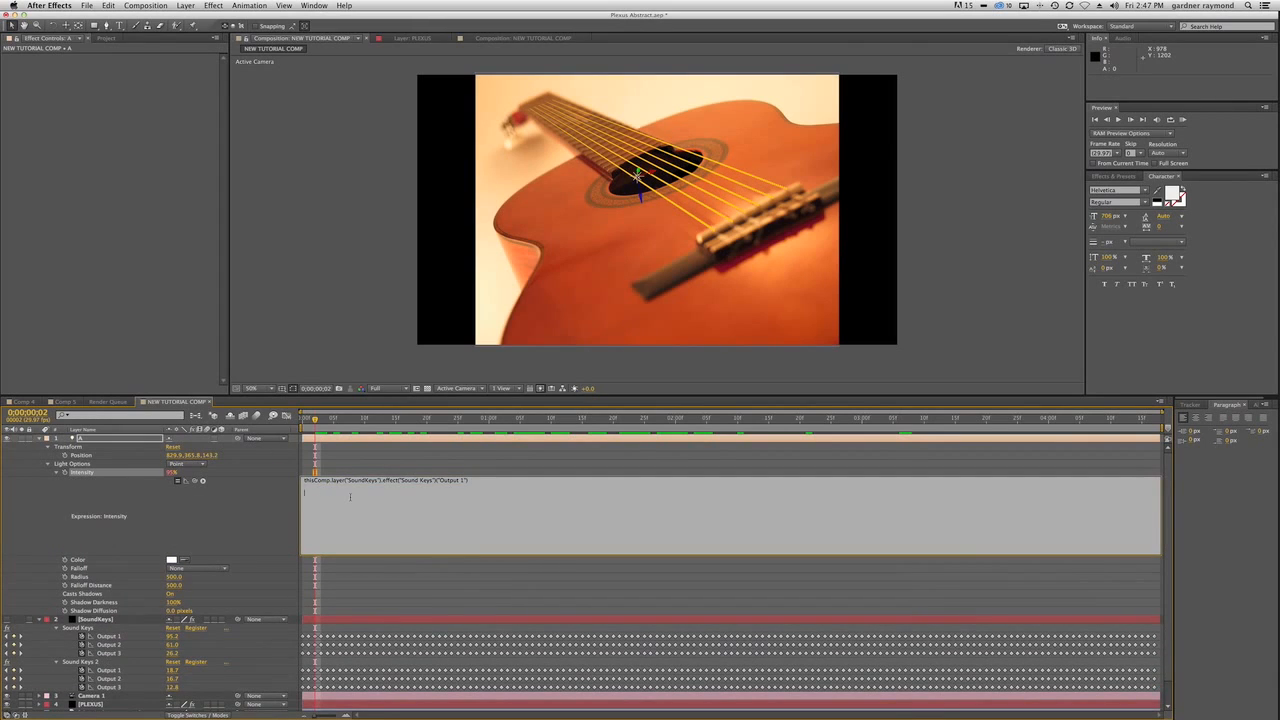
type("X=lightOption.intensity; Y=thisComp.layer(\"SoundKeys\").effect(\"Sound Keys\")(\"Output 1\");  if (Y>50) {X=Y*2} else {X=0}")
left_click_drag(472, 480, 300, 481)
key("BackSpace")
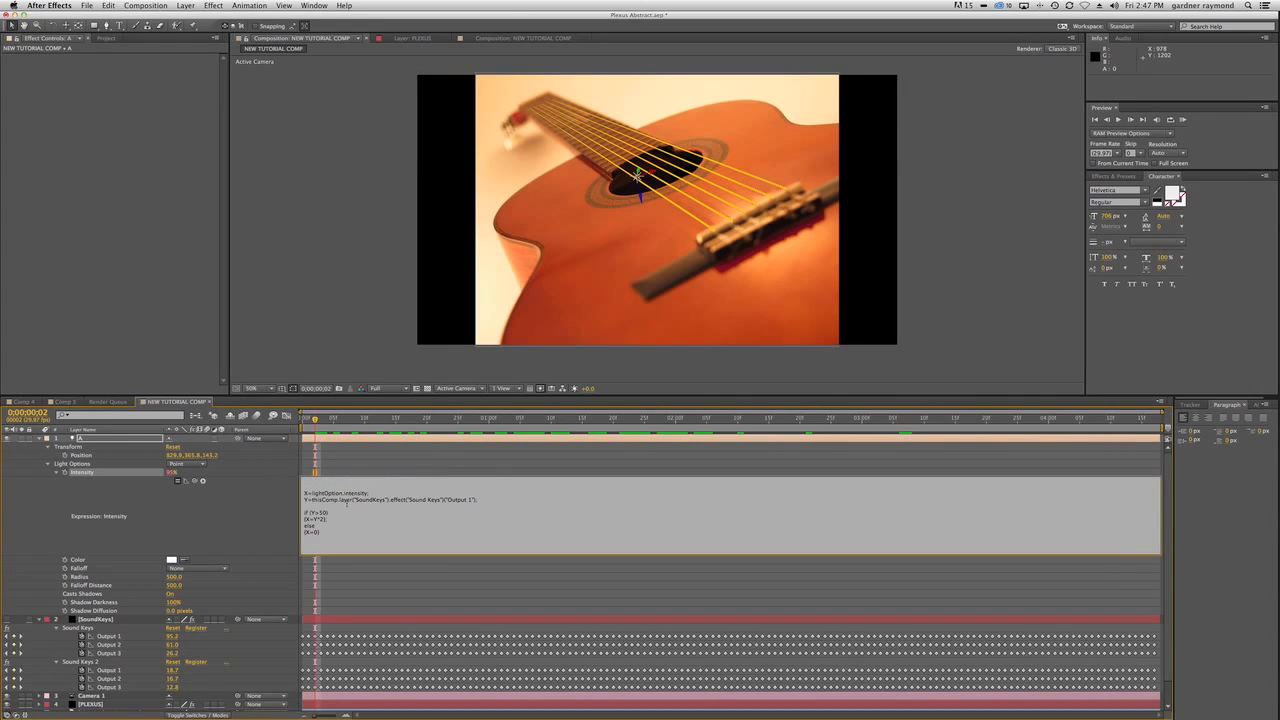
key("Delete")
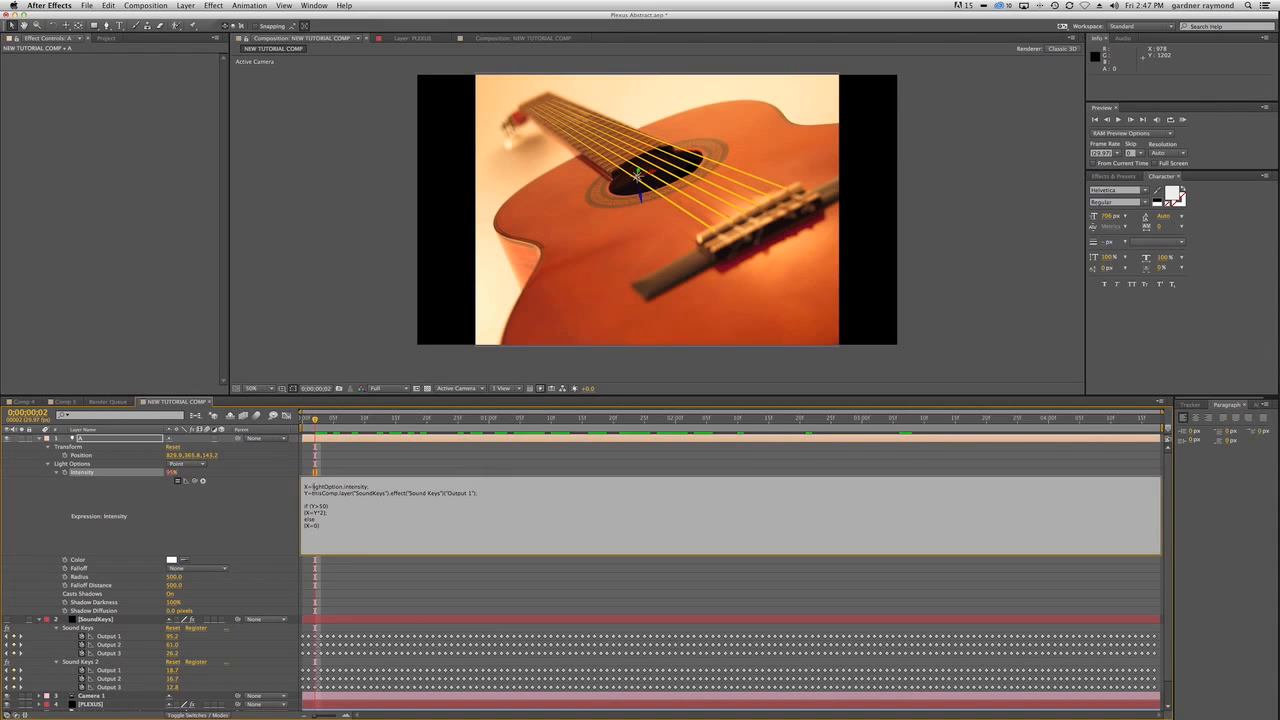
Relink X in the expression to light A's Intensity and Y to Output 1 of the first Sound Keys effect.
left_click_drag(313, 487, 370, 487)
key("BackSpace")
left_click_drag(194, 483, 84, 472)
left_click_drag(311, 493, 476, 493)
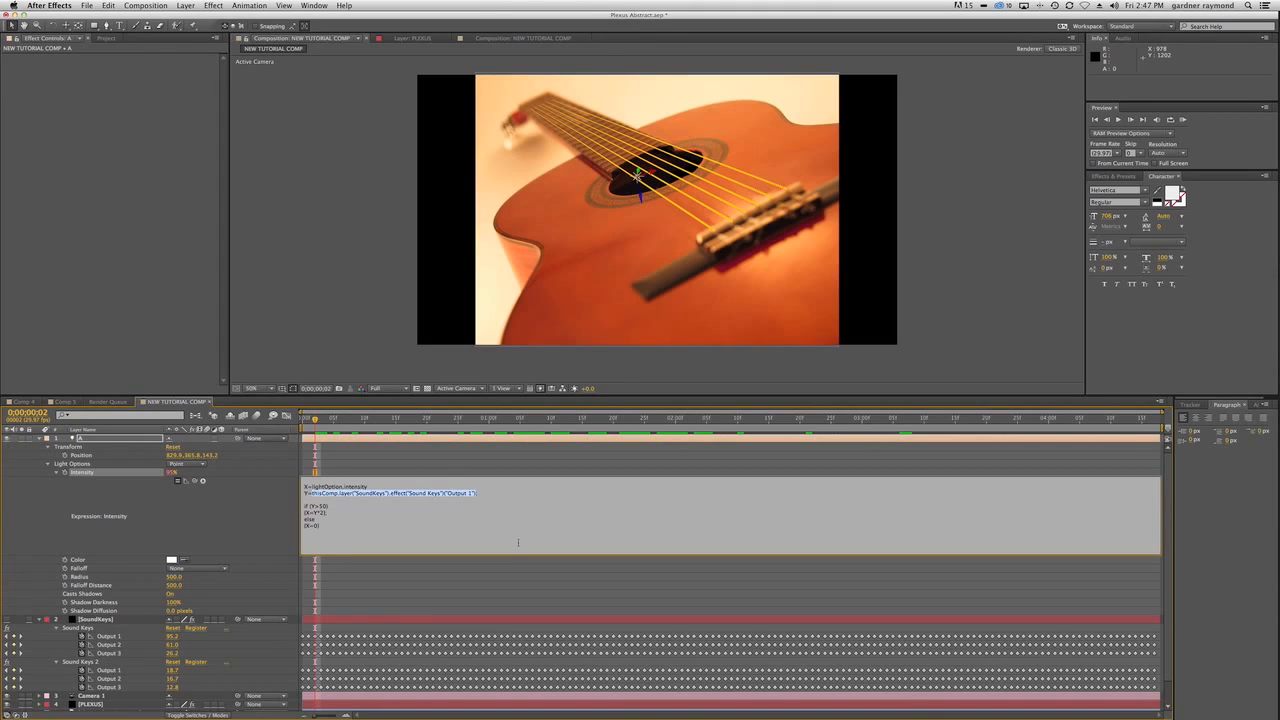
key("BackSpace")
left_click_drag(203, 482, 107, 637)
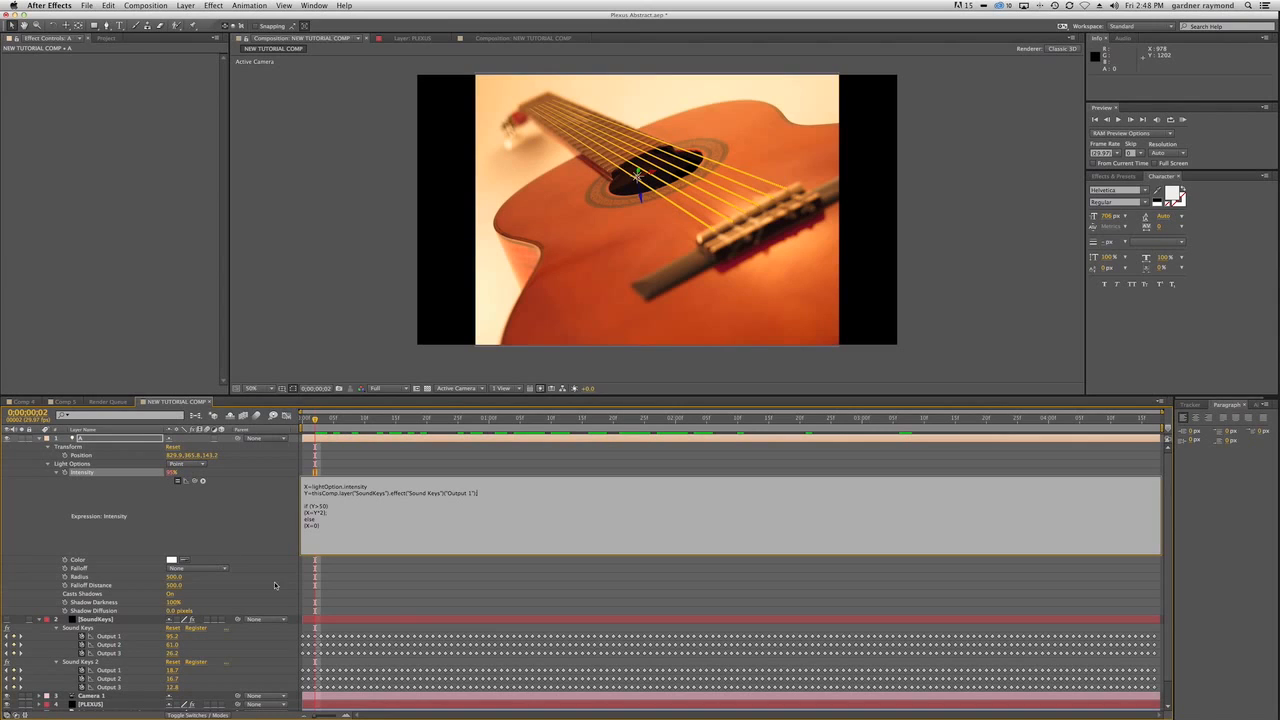
End the Y line of light A's Intensity expression with a semicolon and apply the expression.
type(";")
type(";")
type(";")
type(";;;")
key("KP_Enter")
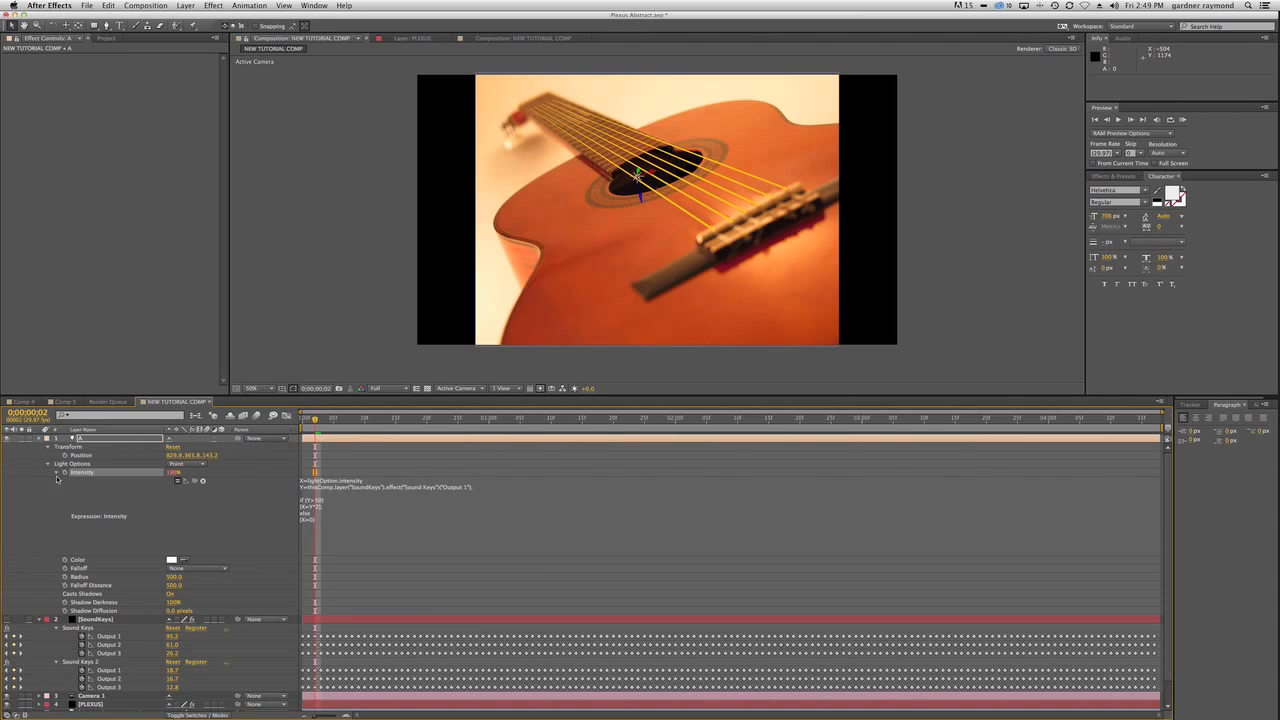
Collapse light A's properties and add a Noise effector to the PLEXUS layer.
left_click(40, 439)
left_click(104, 531)
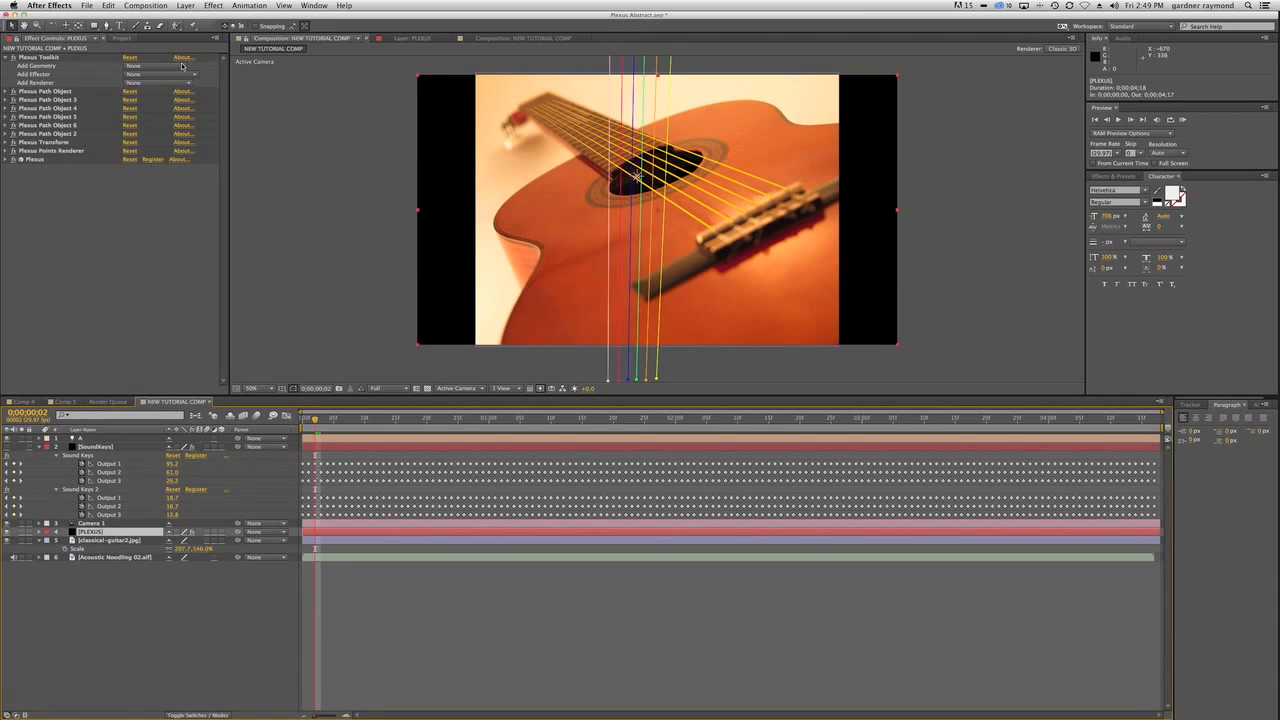
left_click(160, 74)
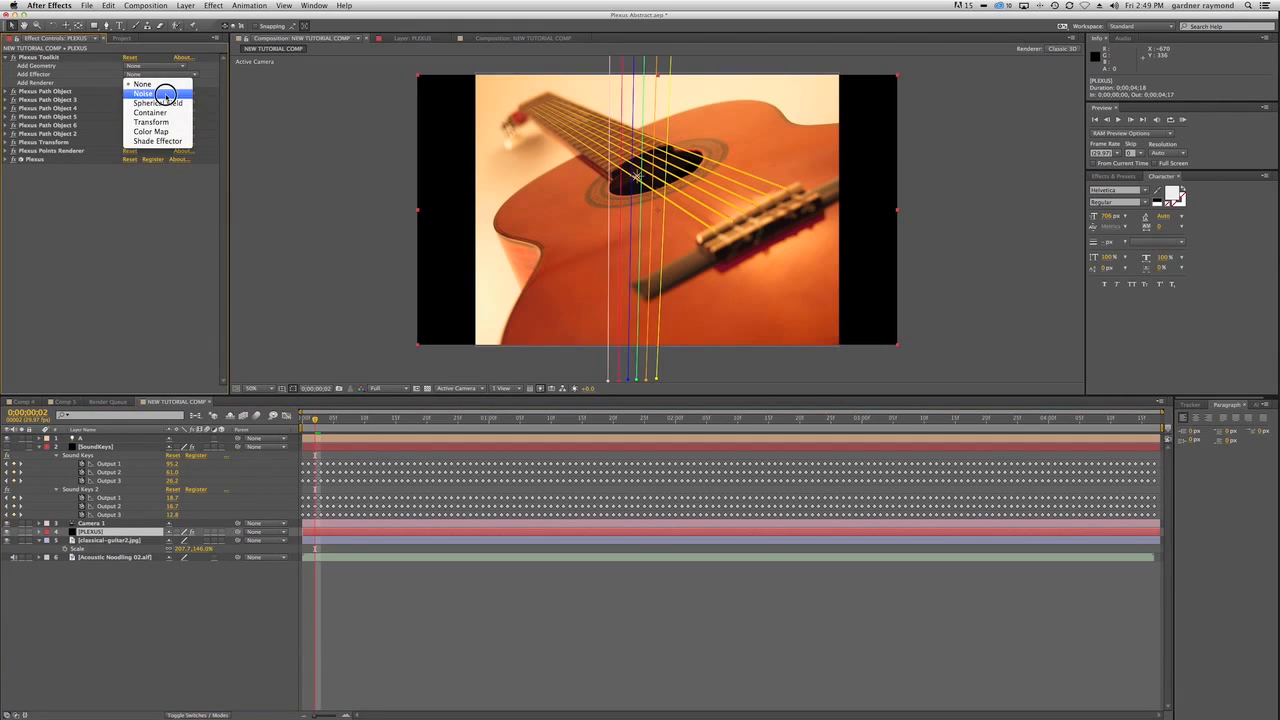
left_click(145, 93)
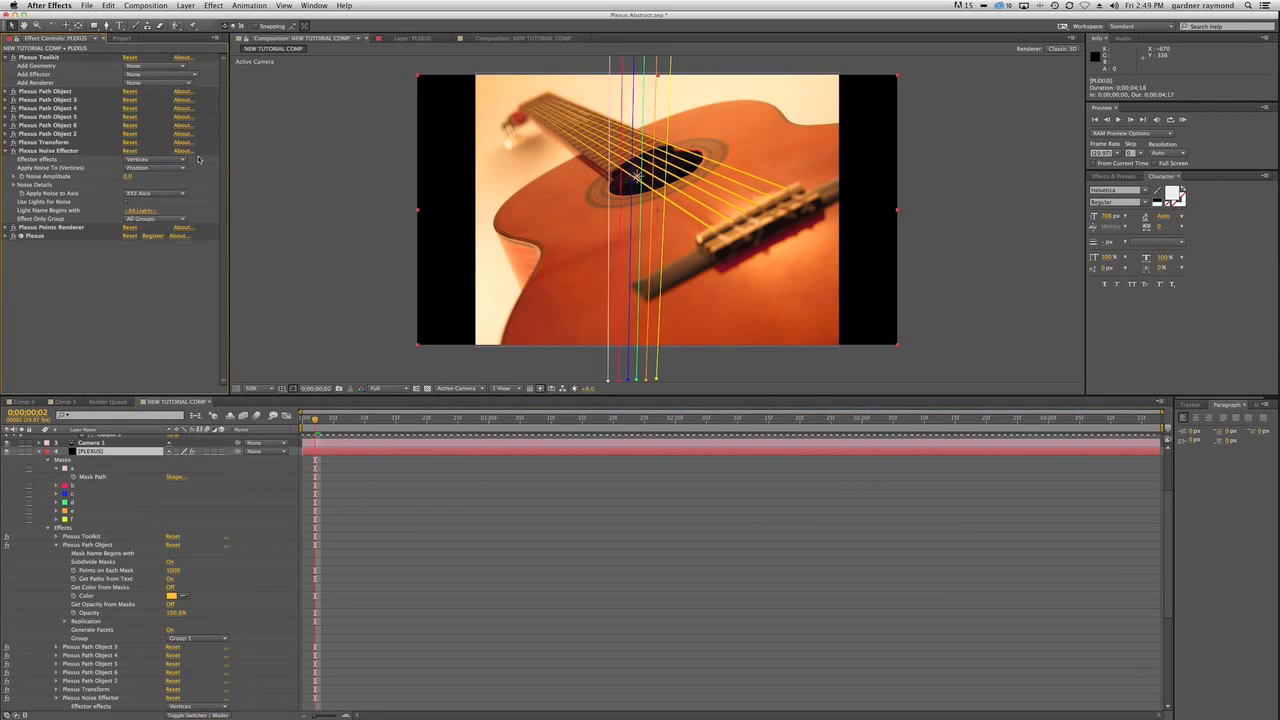
Enable Use Lights for Noise in the Plexus Noise Effector and limit it to lights whose name begins with A.
left_click(129, 203)
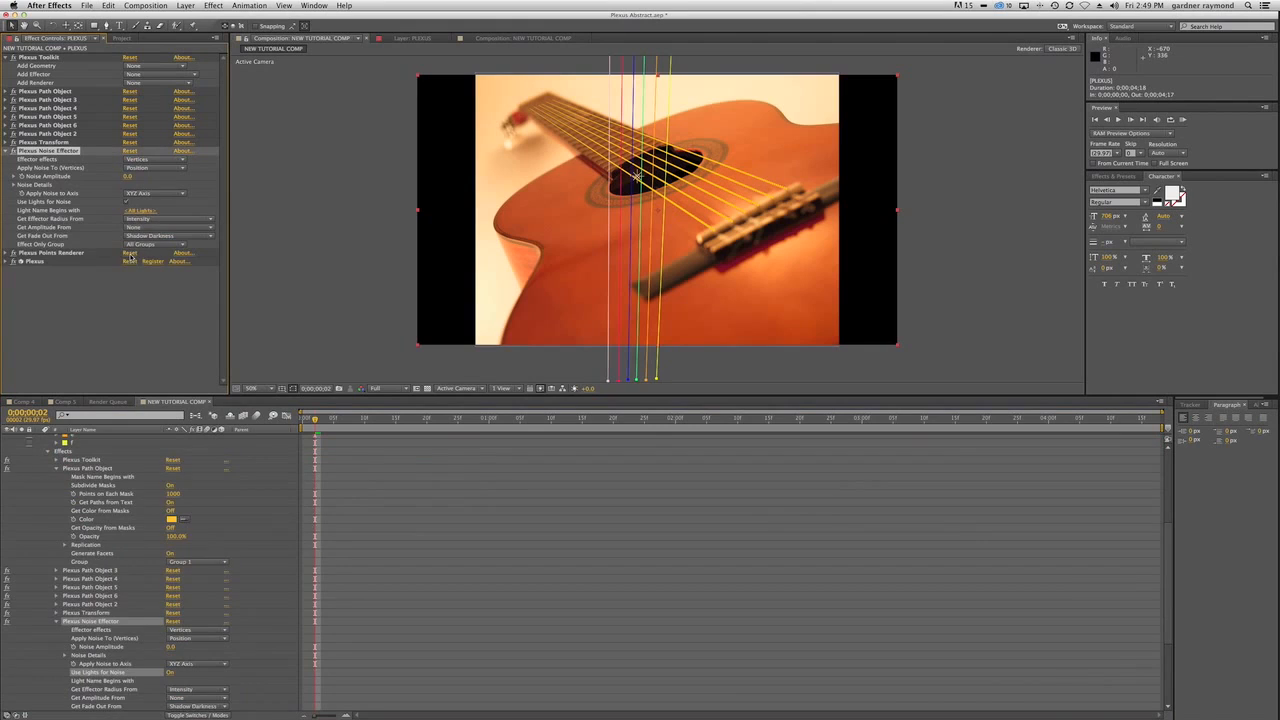
left_click(141, 211)
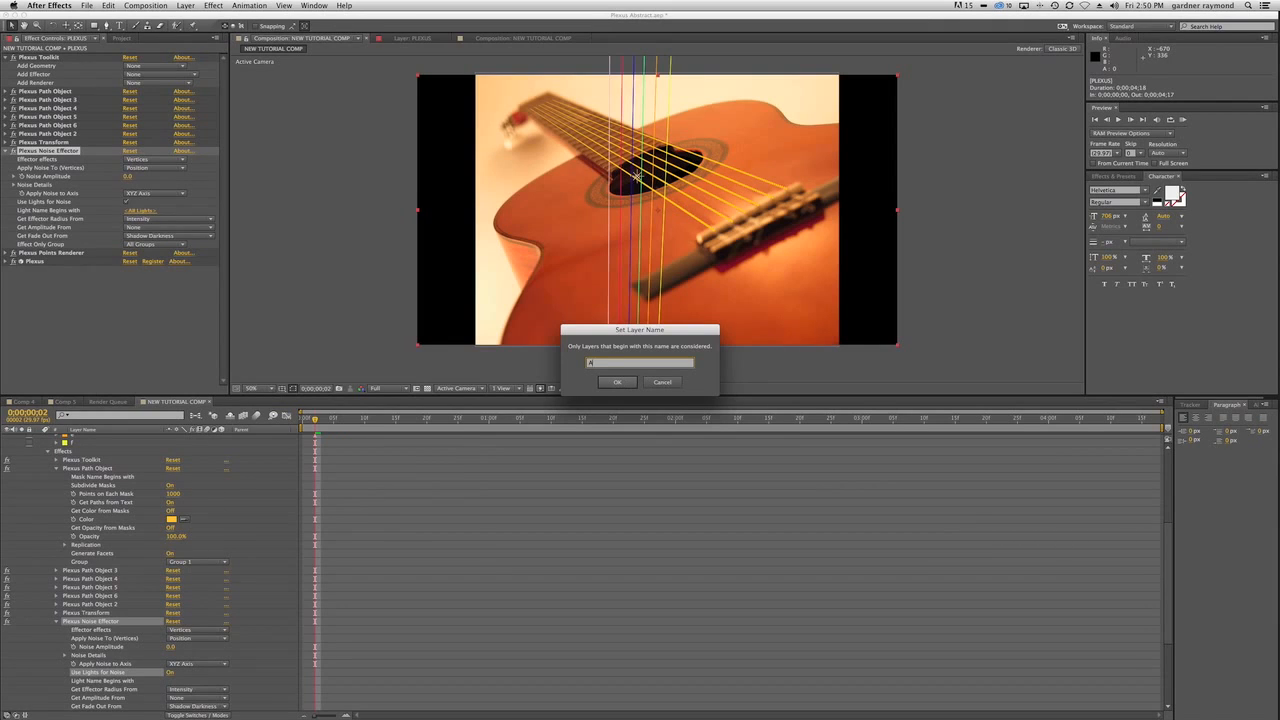
left_click(618, 382)
scroll(214, 557, "up", 5)
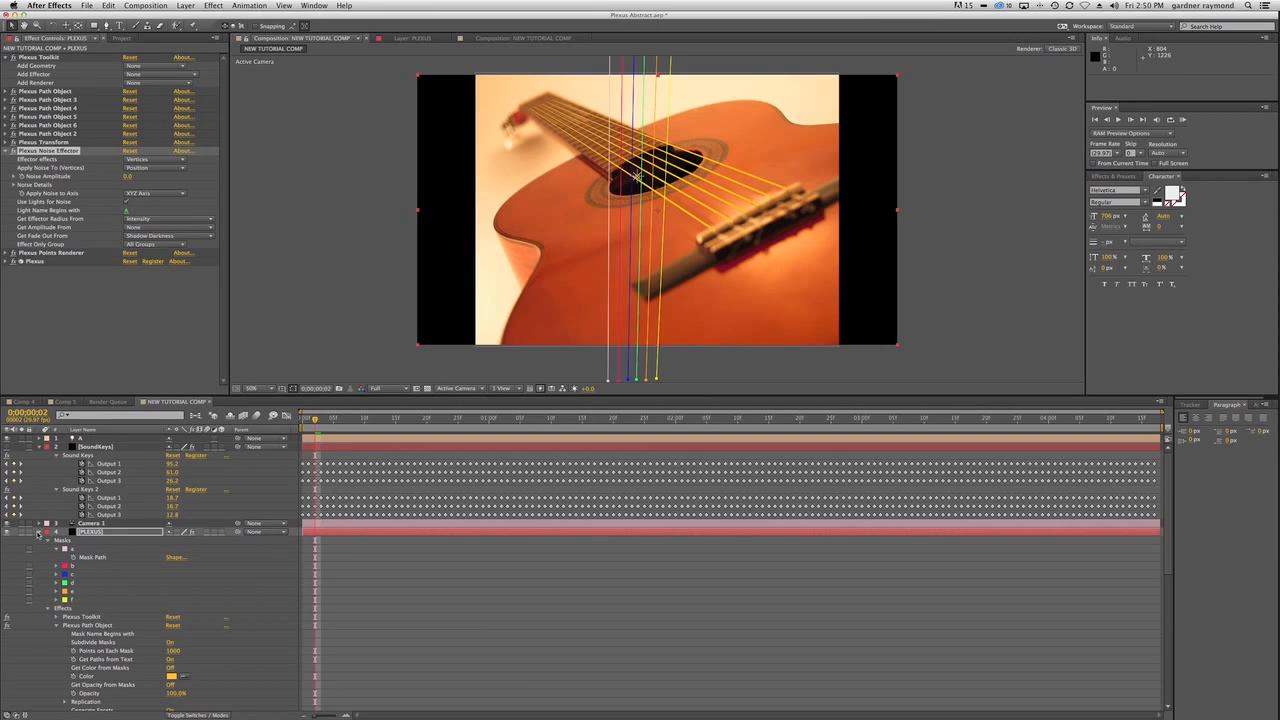
left_click(40, 532)
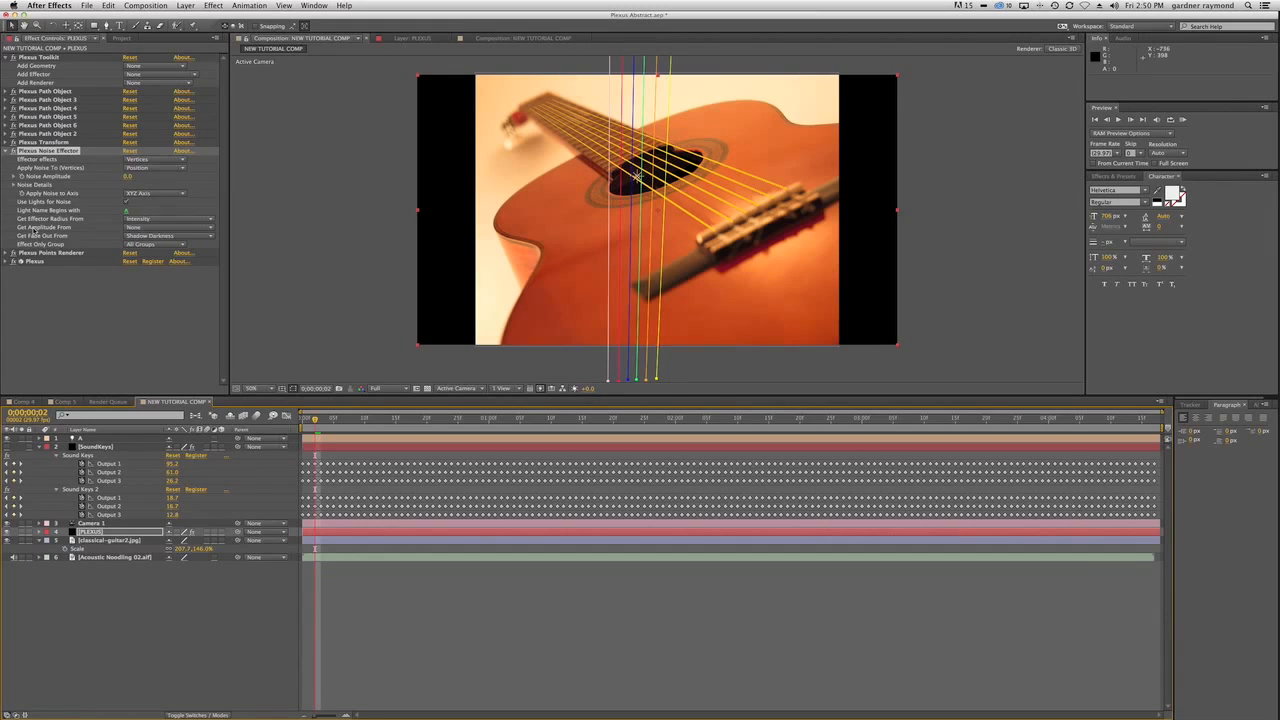
Set the Noise Effector to get its amplitude from Intensity and to affect only Group 1.
left_click(168, 228)
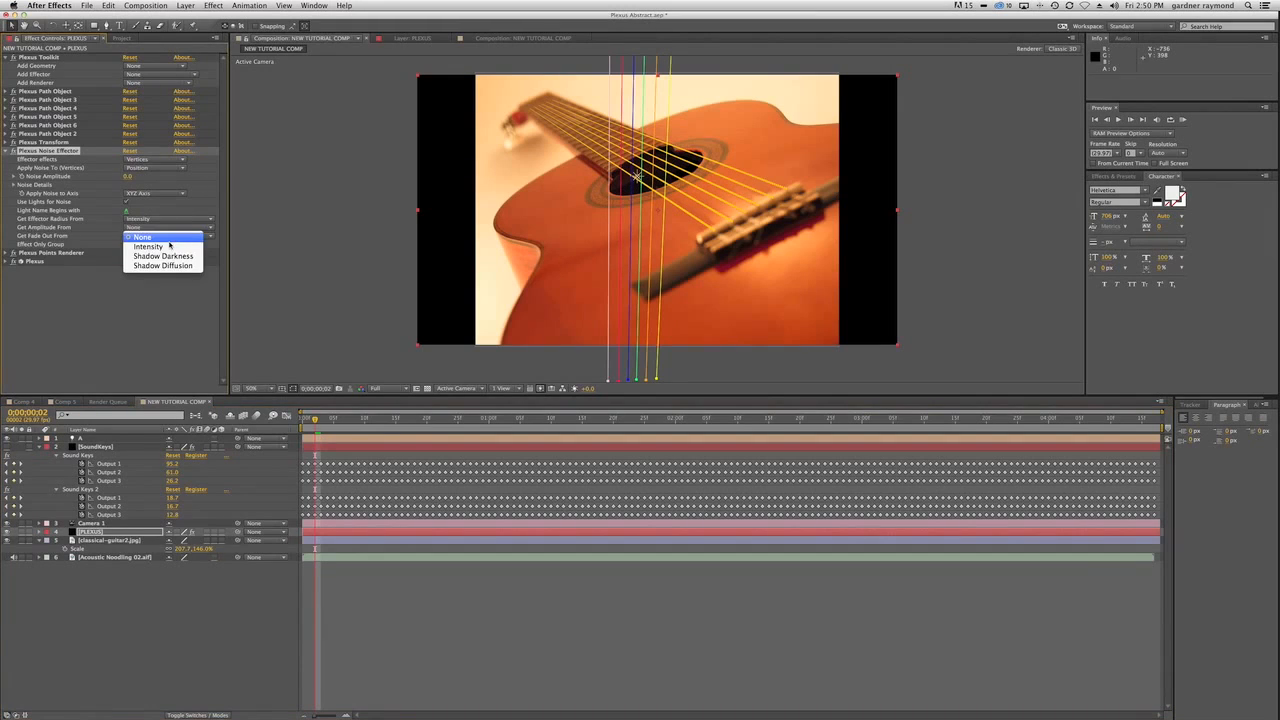
left_click(160, 246)
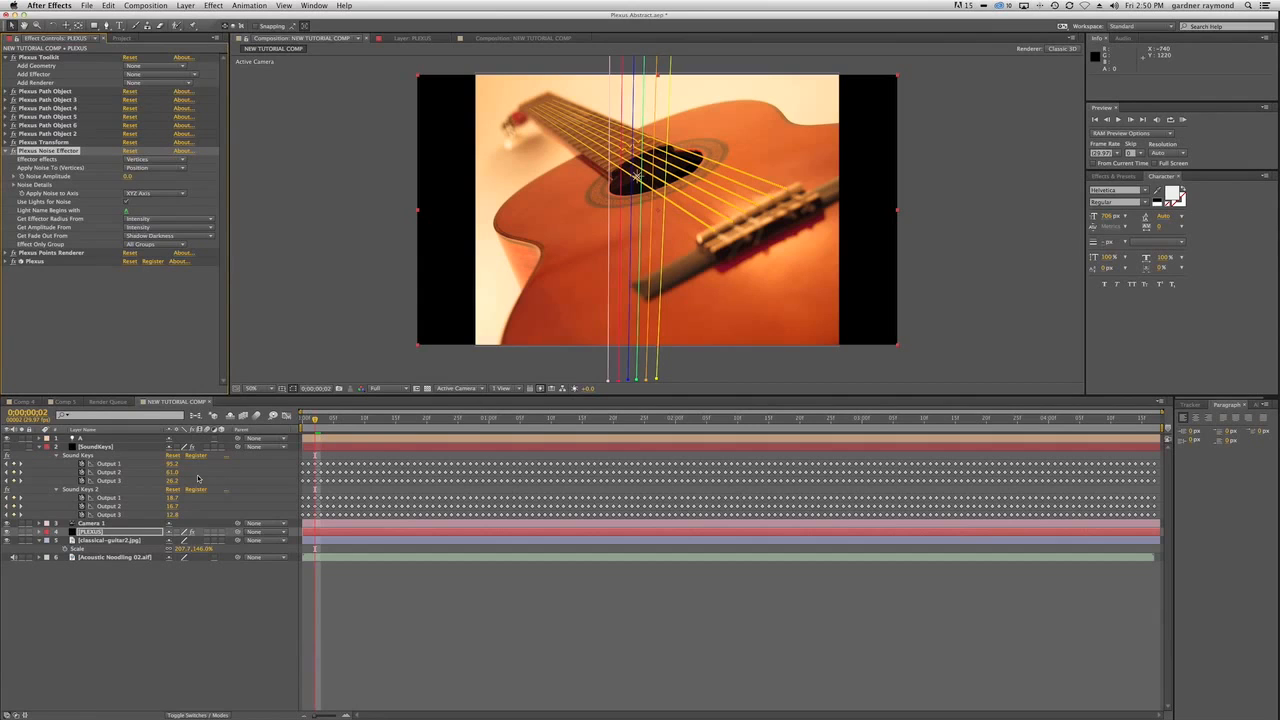
left_click(55, 438)
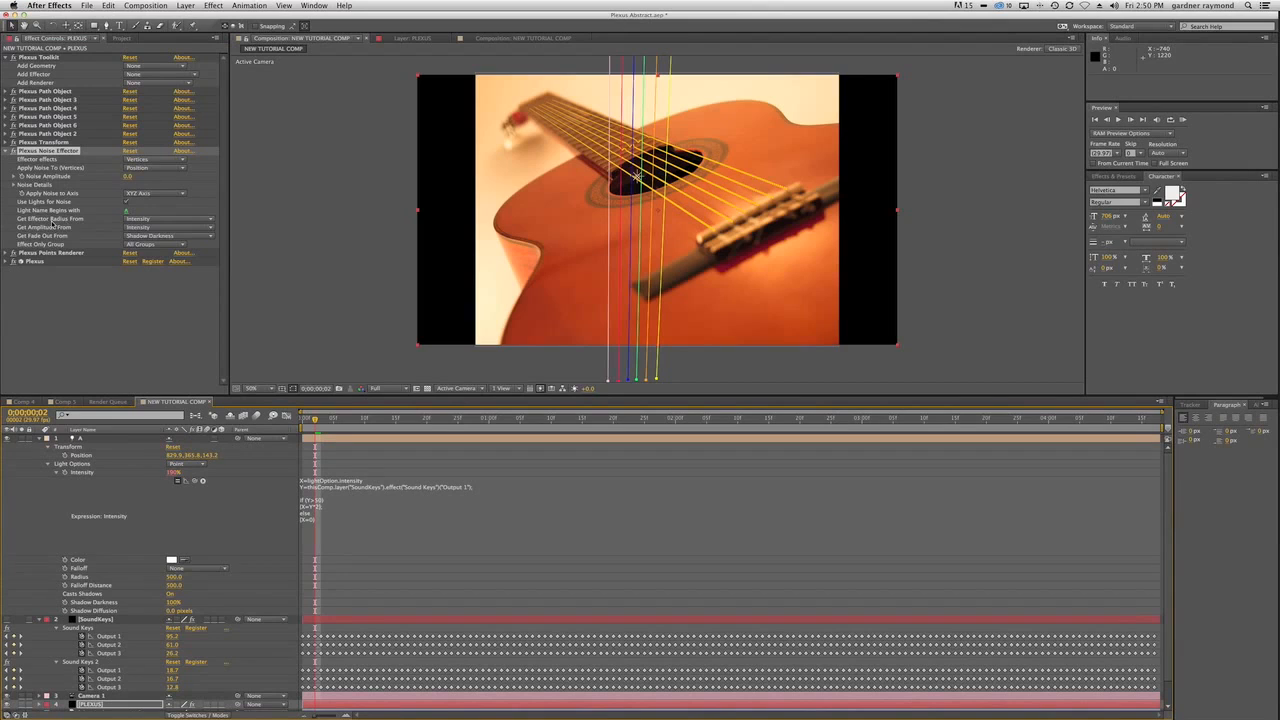
left_click(48, 465)
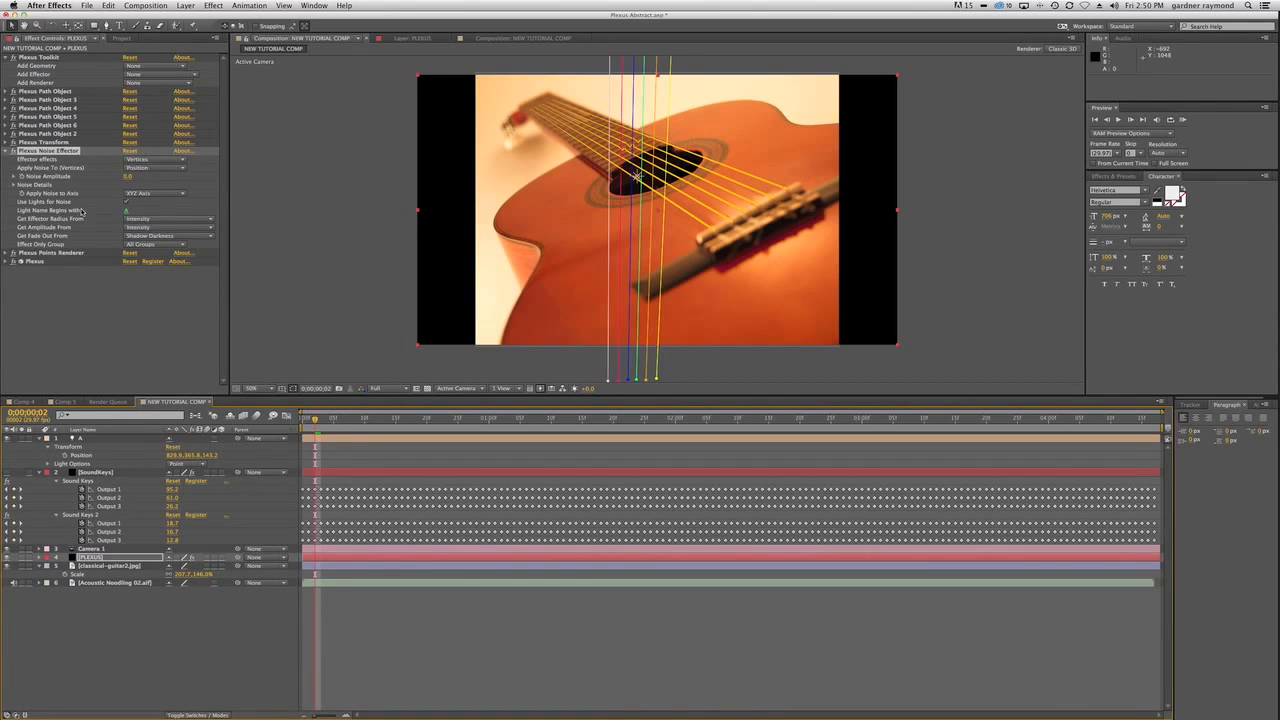
left_click(150, 244)
left_click(150, 256)
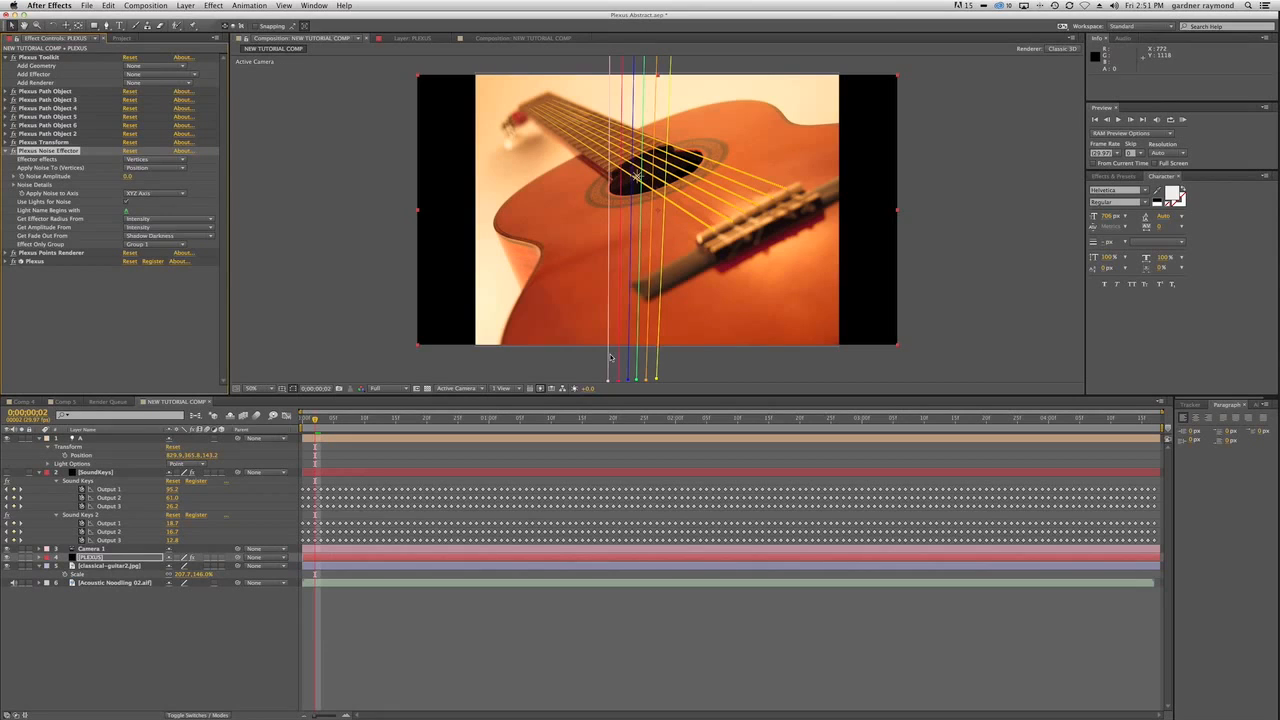
Move light A in the composition view to a position of about 675, 405, 243.
left_click(140, 469)
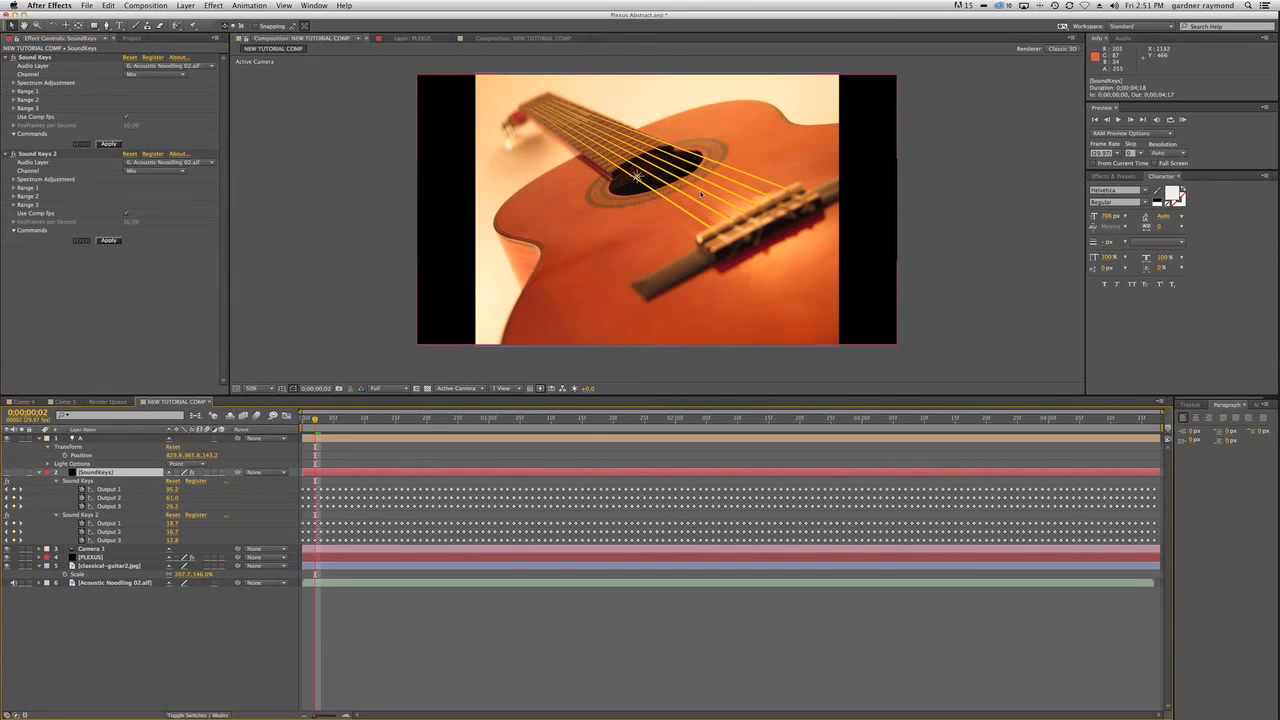
left_click(637, 177)
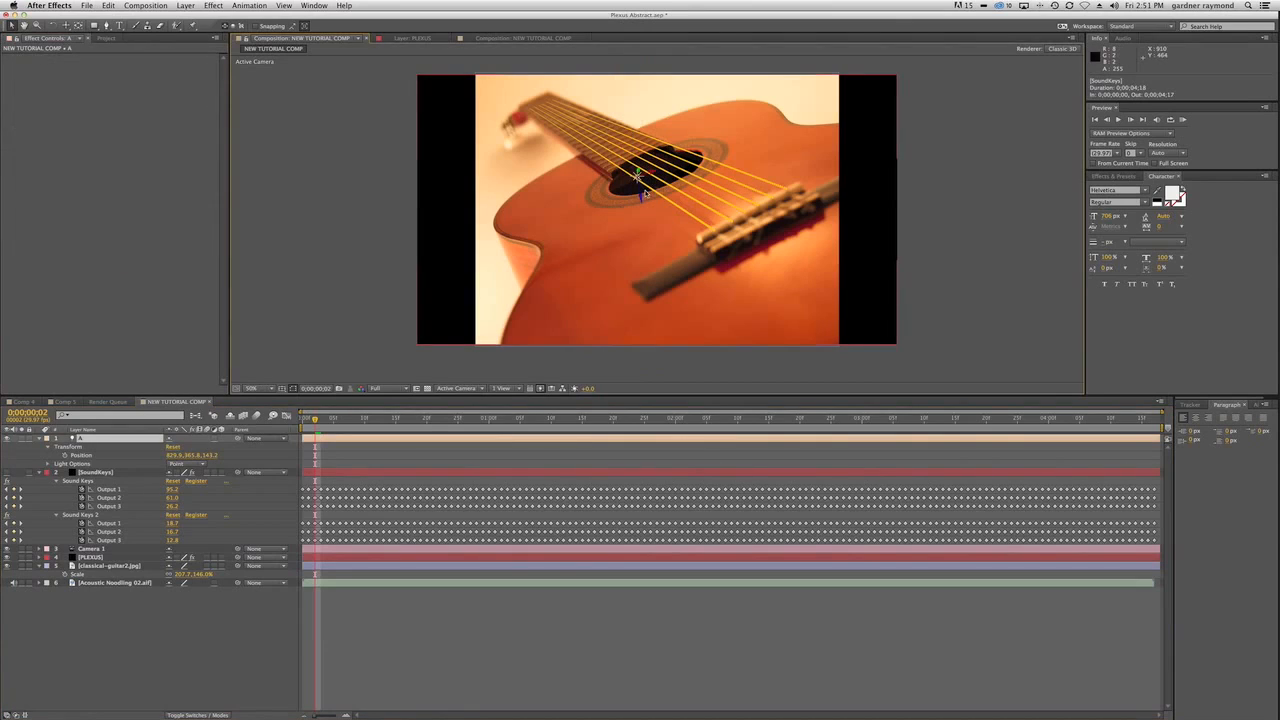
mouse_move(641, 196)
left_mouse_down()
mouse_move(653, 258)
mouse_move(642, 195)
mouse_move(703, 171)
mouse_move(602, 196)
mouse_move(618, 196)
mouse_move(617, 178)
mouse_move(621, 226)
mouse_move(622, 205)
left_mouse_up()
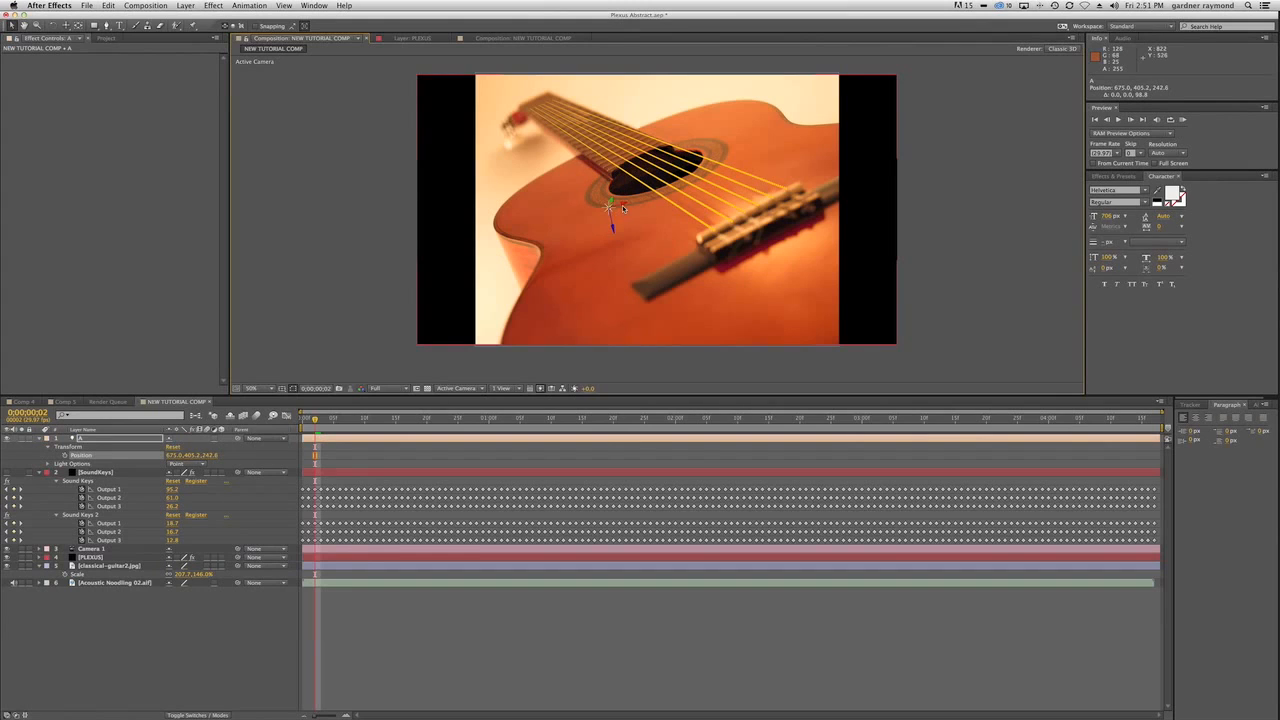
Lock the PLEXUS layer and move light A to a position of about 852, 291, 208.
left_click(622, 201)
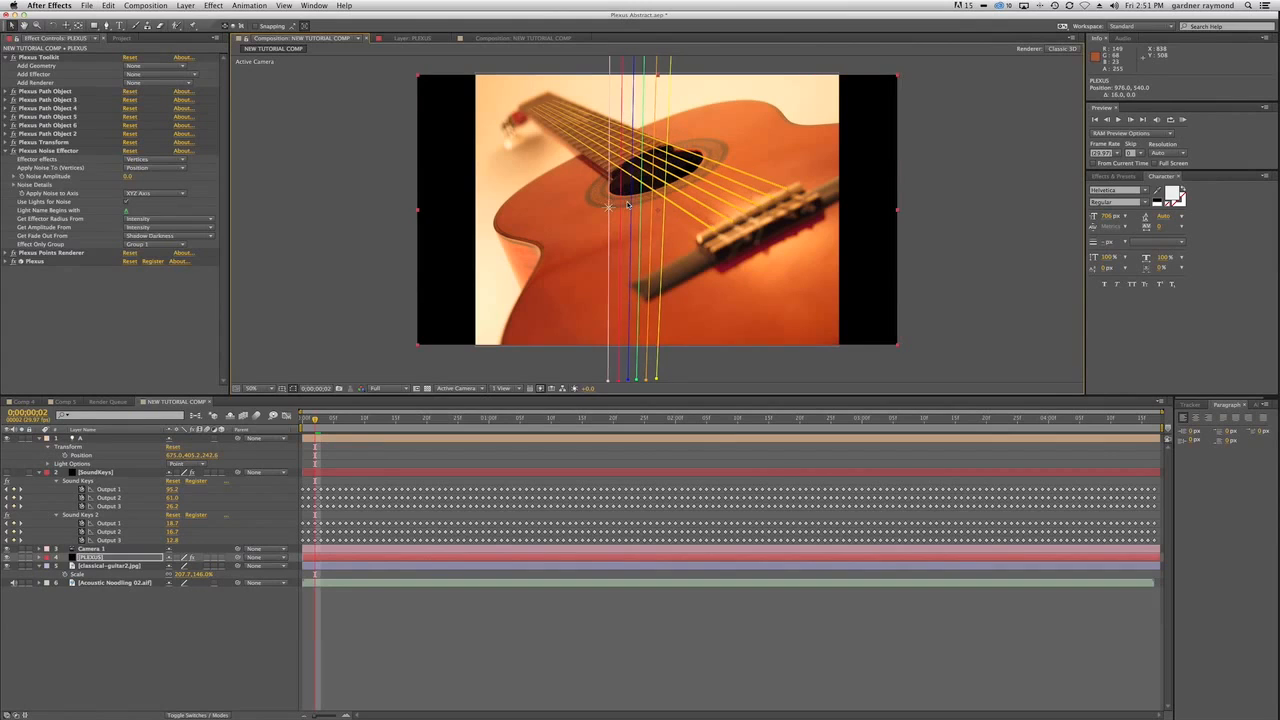
left_click(31, 563)
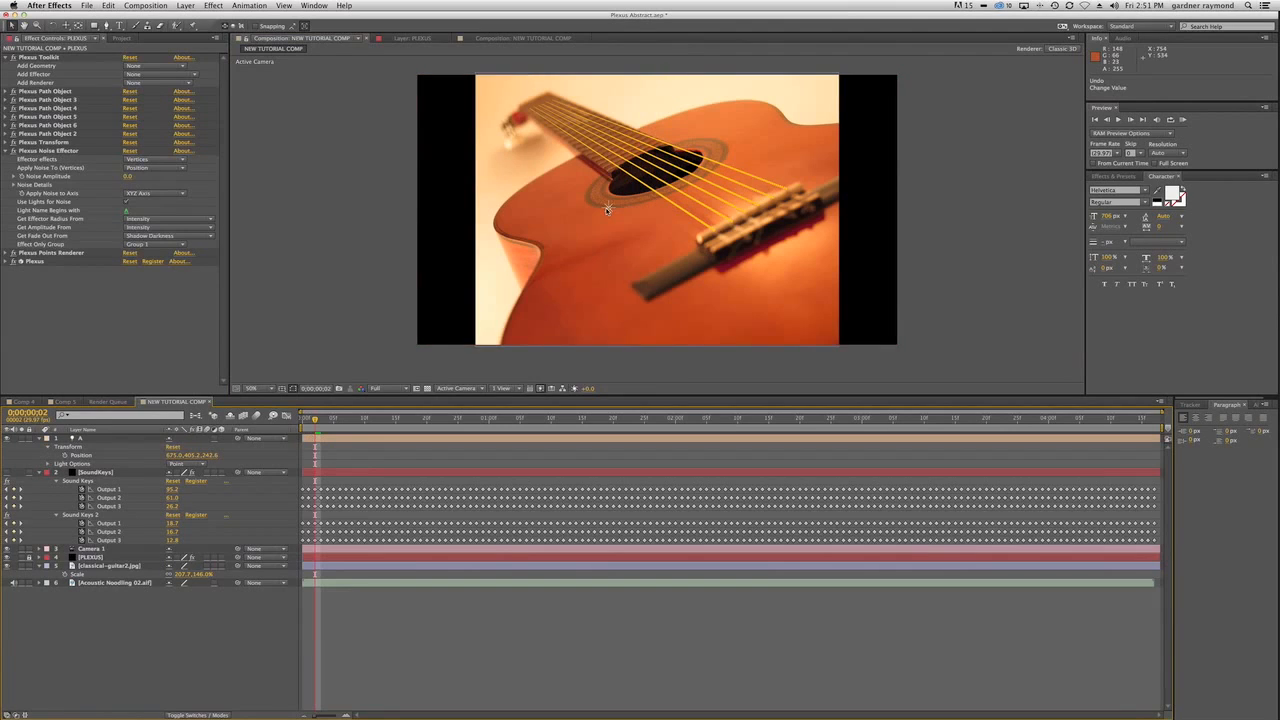
left_click(608, 208)
mouse_move(630, 207)
left_mouse_down()
mouse_move(663, 195)
mouse_move(646, 212)
mouse_move(652, 147)
mouse_move(657, 262)
mouse_move(637, 165)
mouse_move(643, 203)
left_mouse_up()
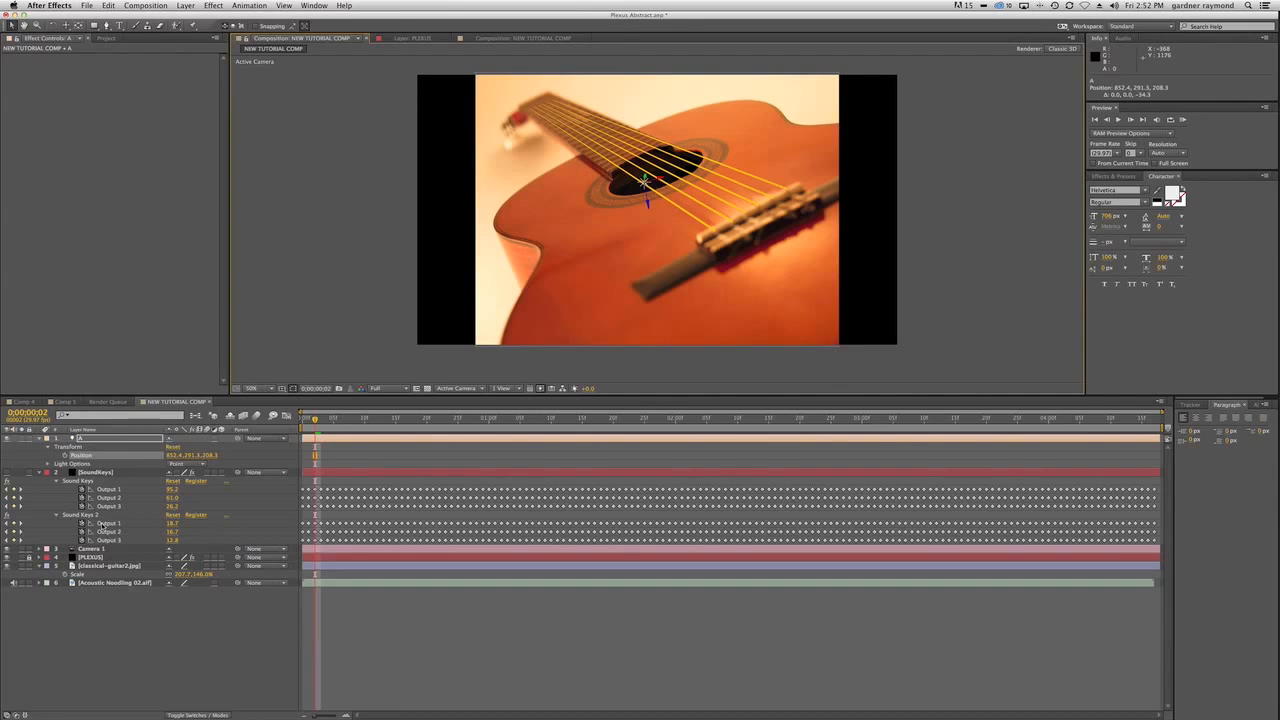
Change the Y multiplier in light A's Intensity expression to 5 and move the light to about 852, 714, 50.
left_click(48, 465)
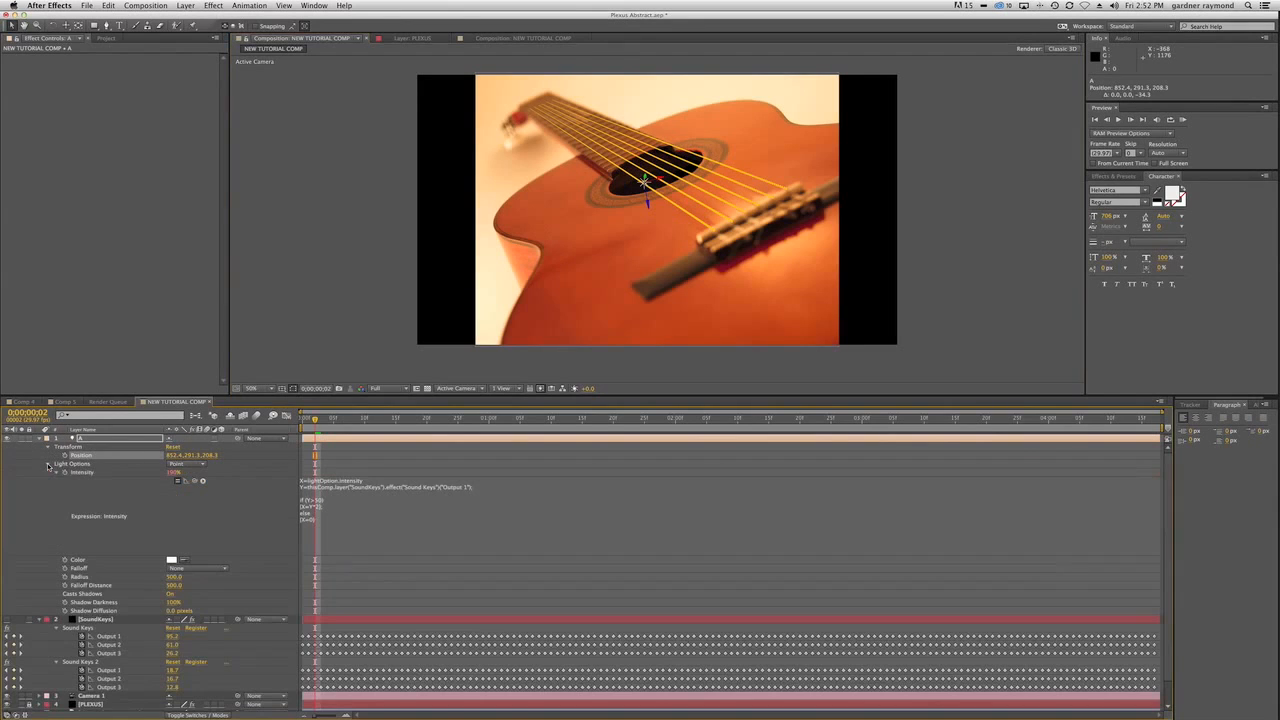
left_click(321, 510)
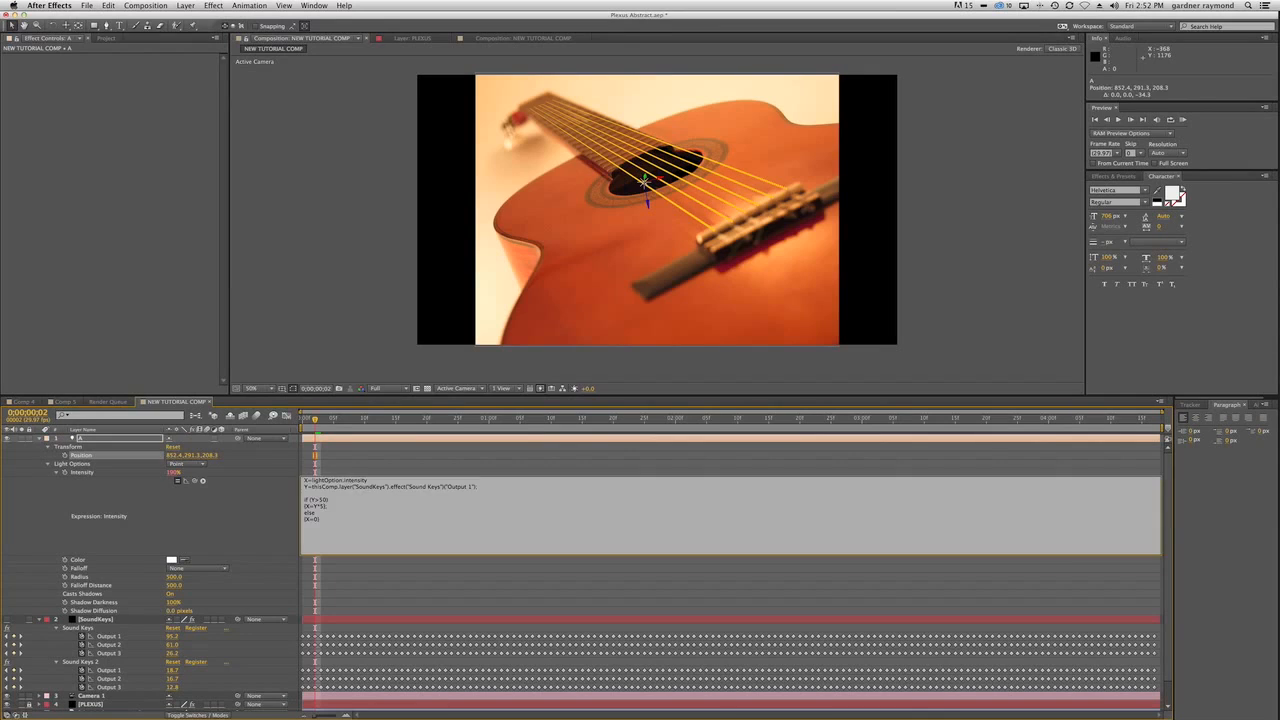
key("KP_Enter")
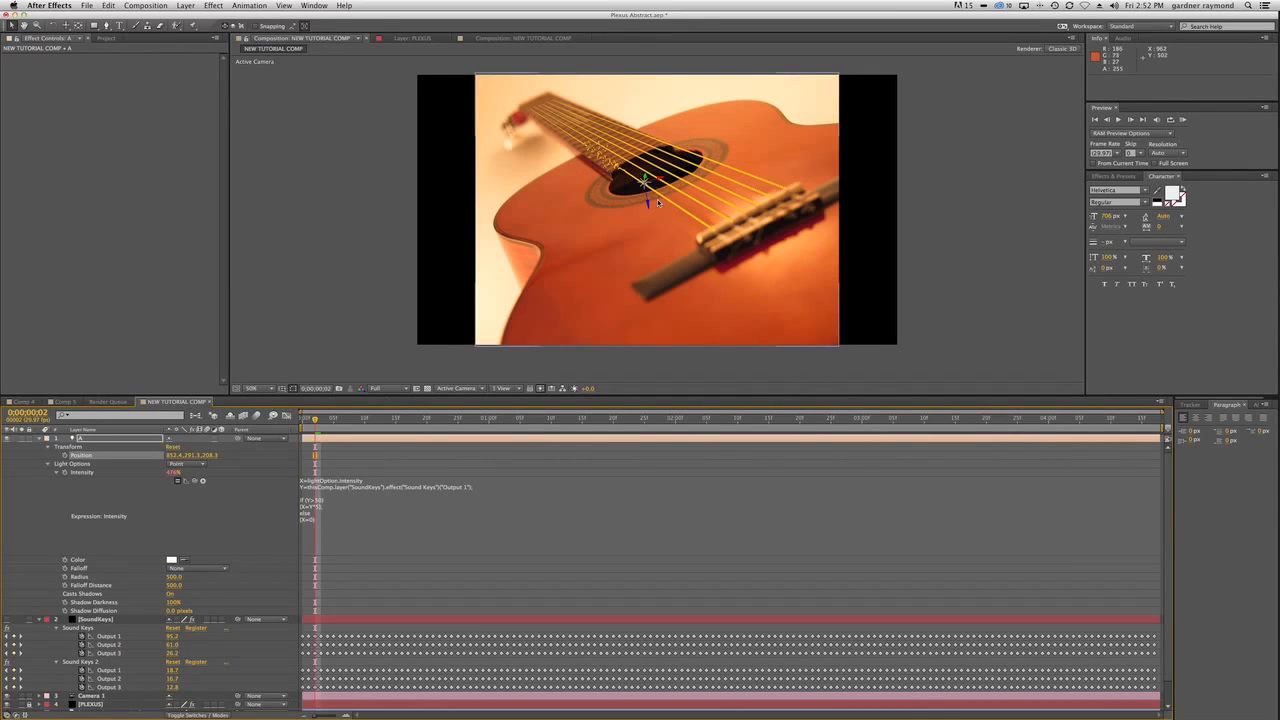
left_click_drag(650, 184, 580, 274)
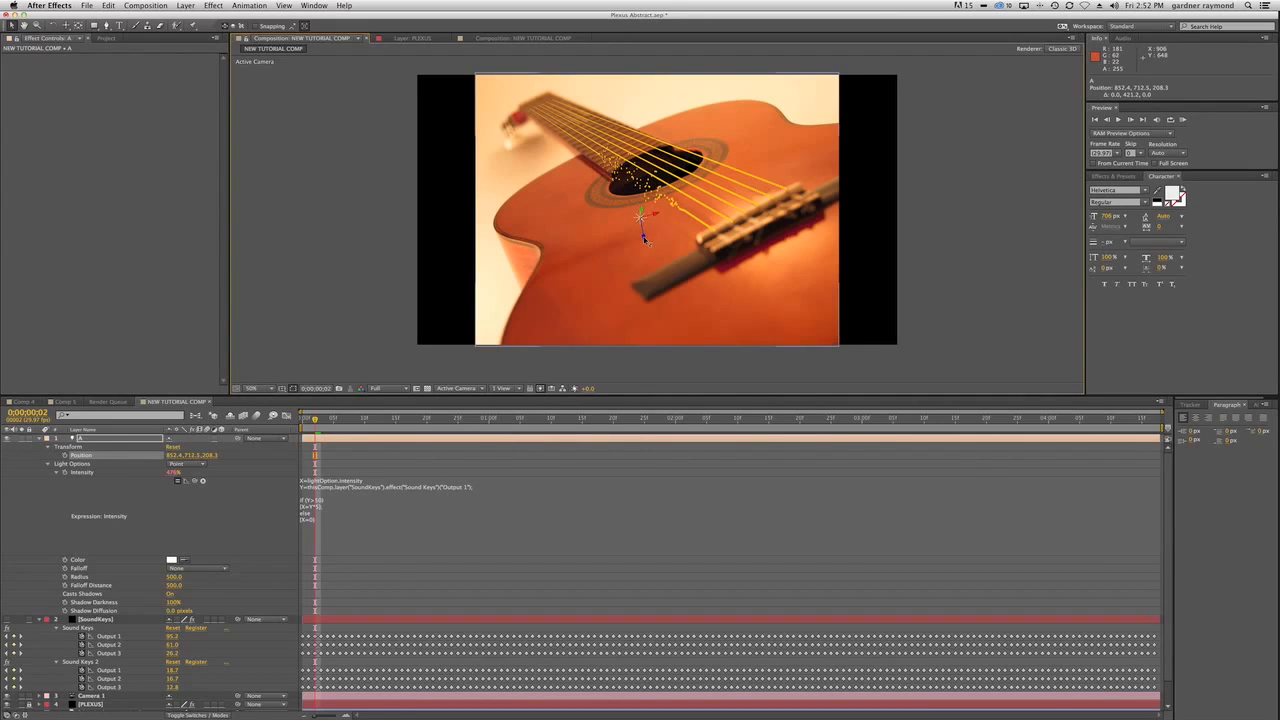
left_click_drag(645, 238, 634, 172)
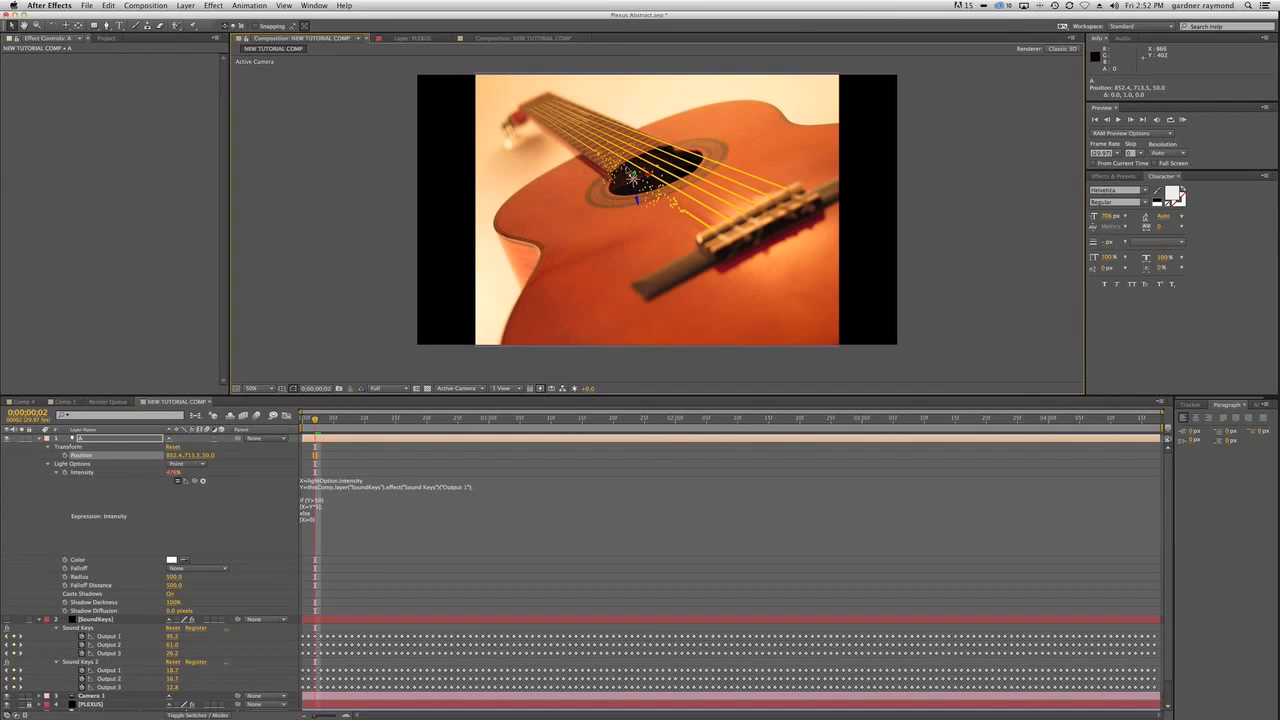
Set the Y multiplier in light A's Intensity expression to 2 and nudge the light to about 852, 710, 50.
left_click(318, 510)
left_click(325, 526)
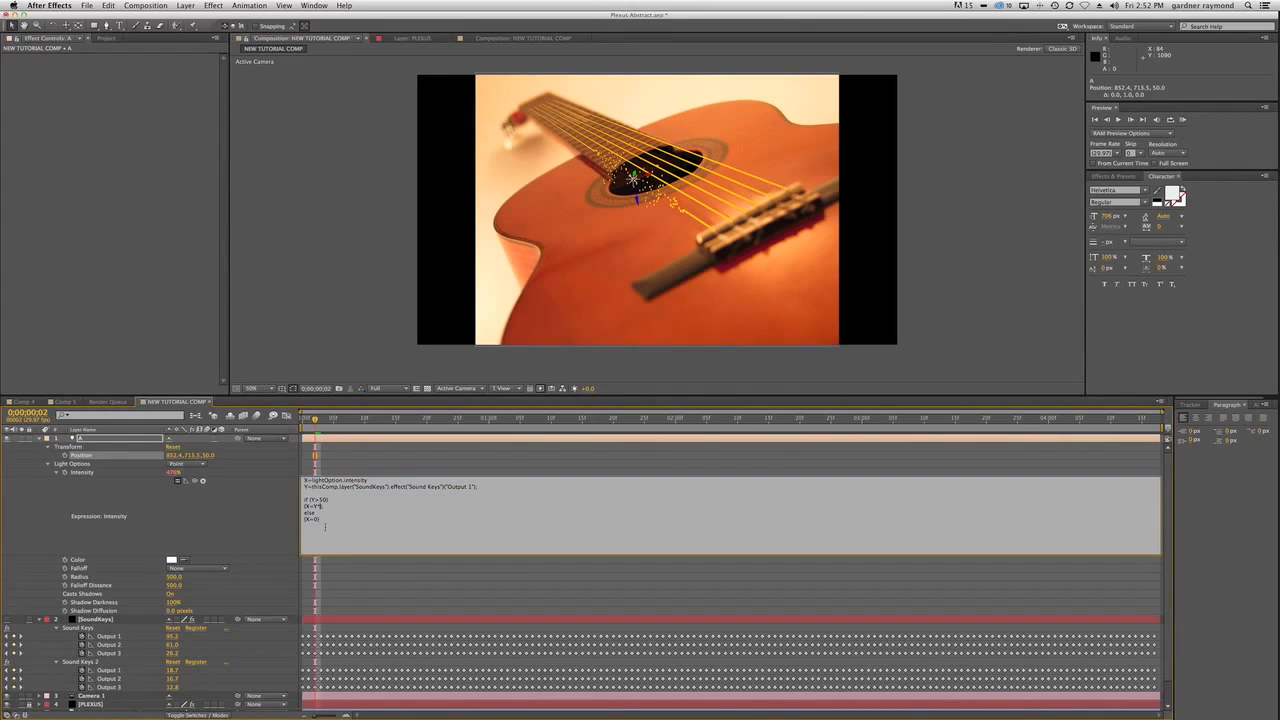
key("KP_Enter")
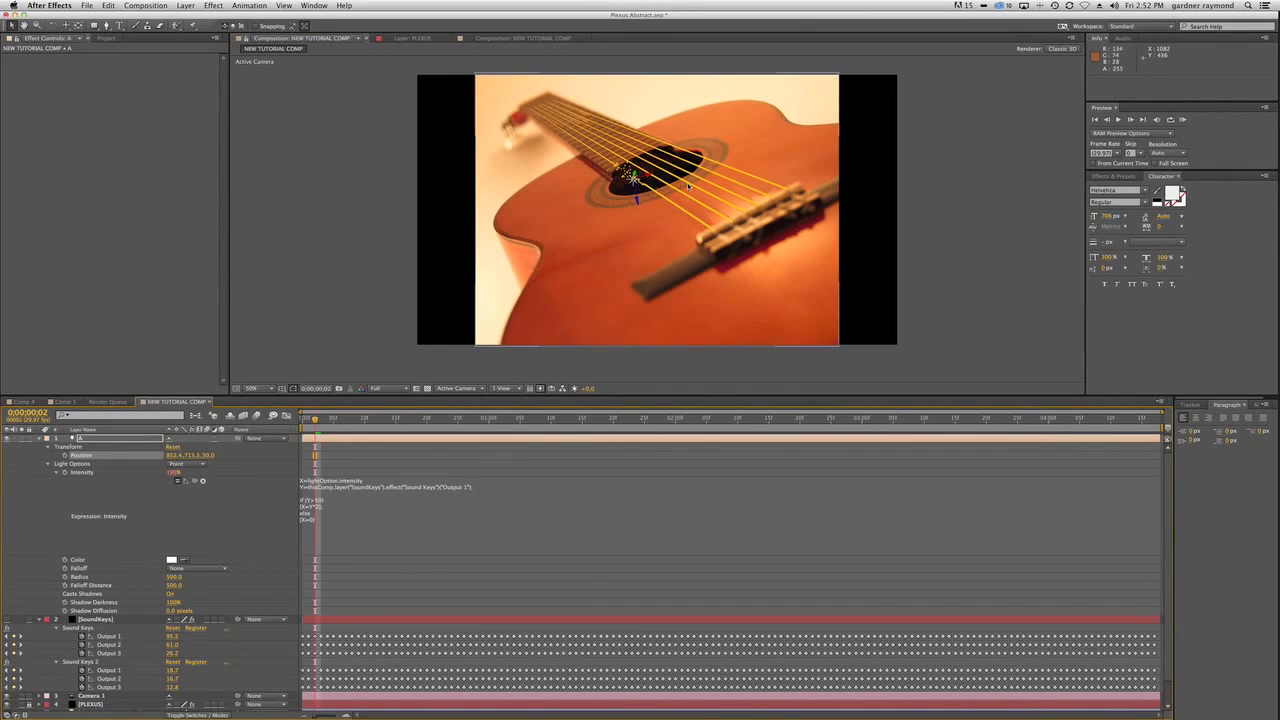
mouse_move(640, 201)
left_mouse_down()
mouse_move(636, 173)
mouse_move(635, 196)
mouse_move(633, 184)
left_mouse_up()
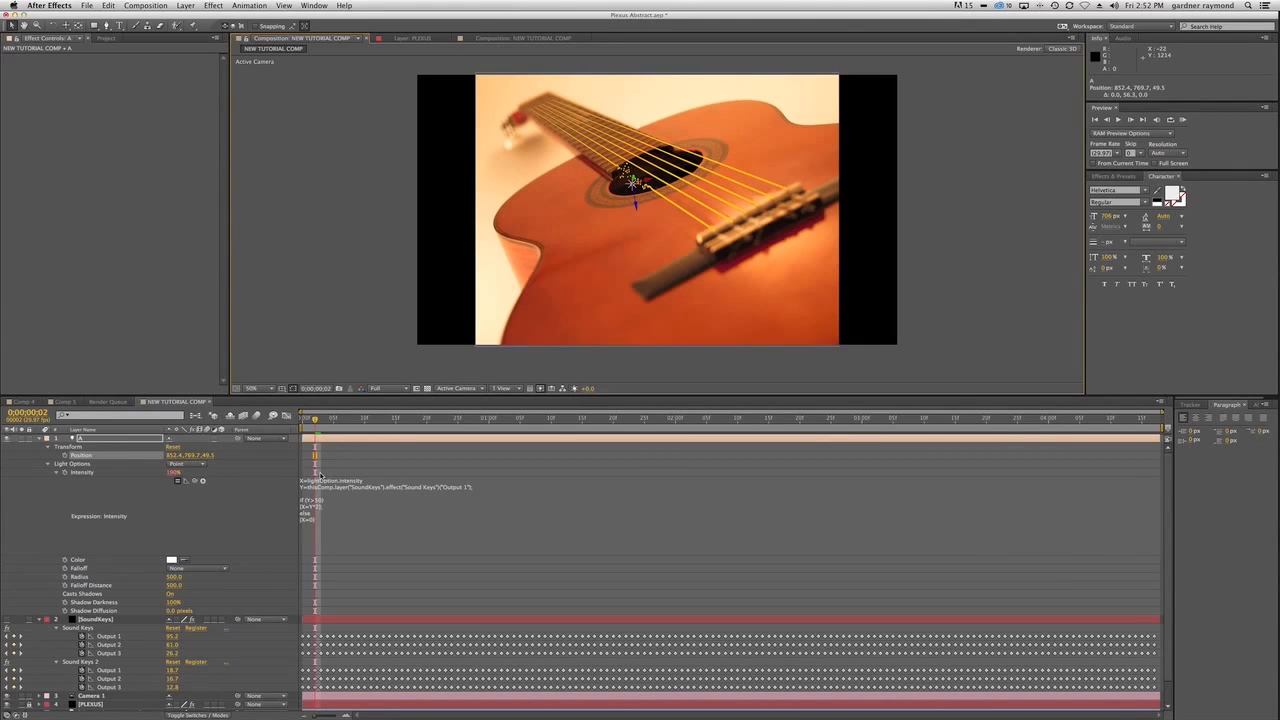
Scrub through the timeline to examine how the first string reacts to light A, returning to the start.
left_click_drag(317, 419, 748, 427)
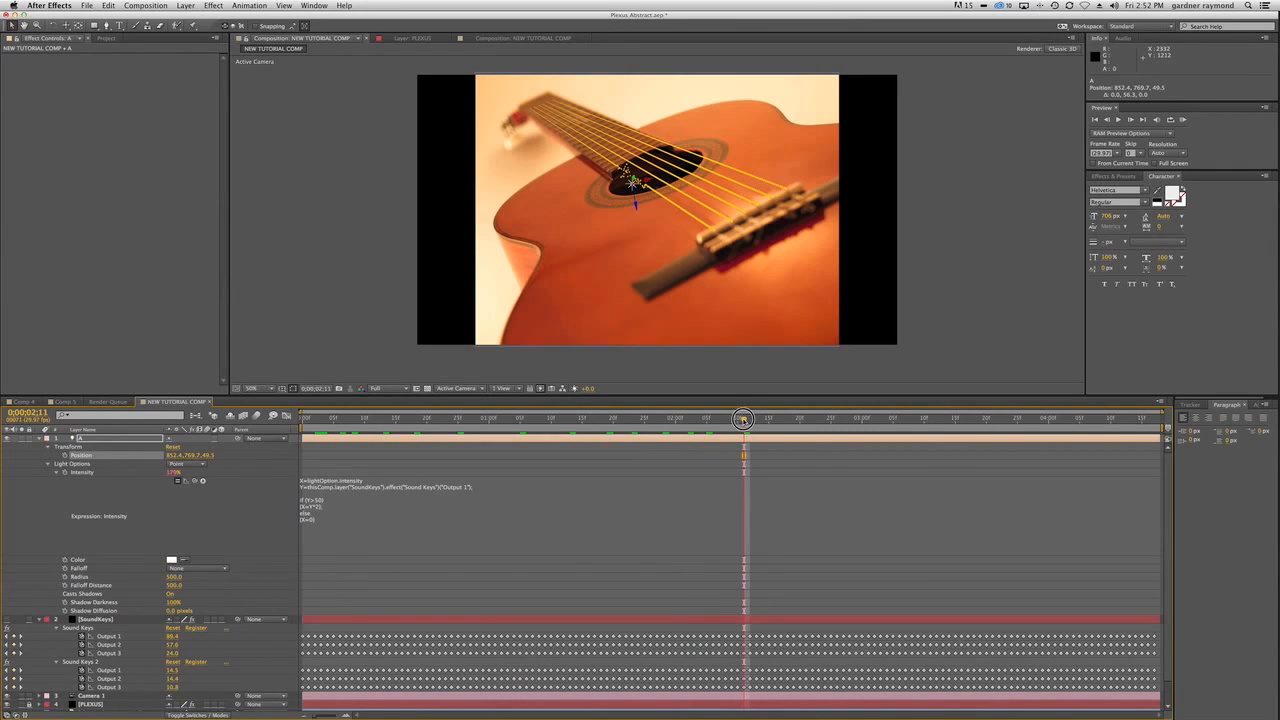
left_click_drag(862, 420, 308, 462)
Collapse light A's properties and duplicate the light five times.
left_click(40, 439)
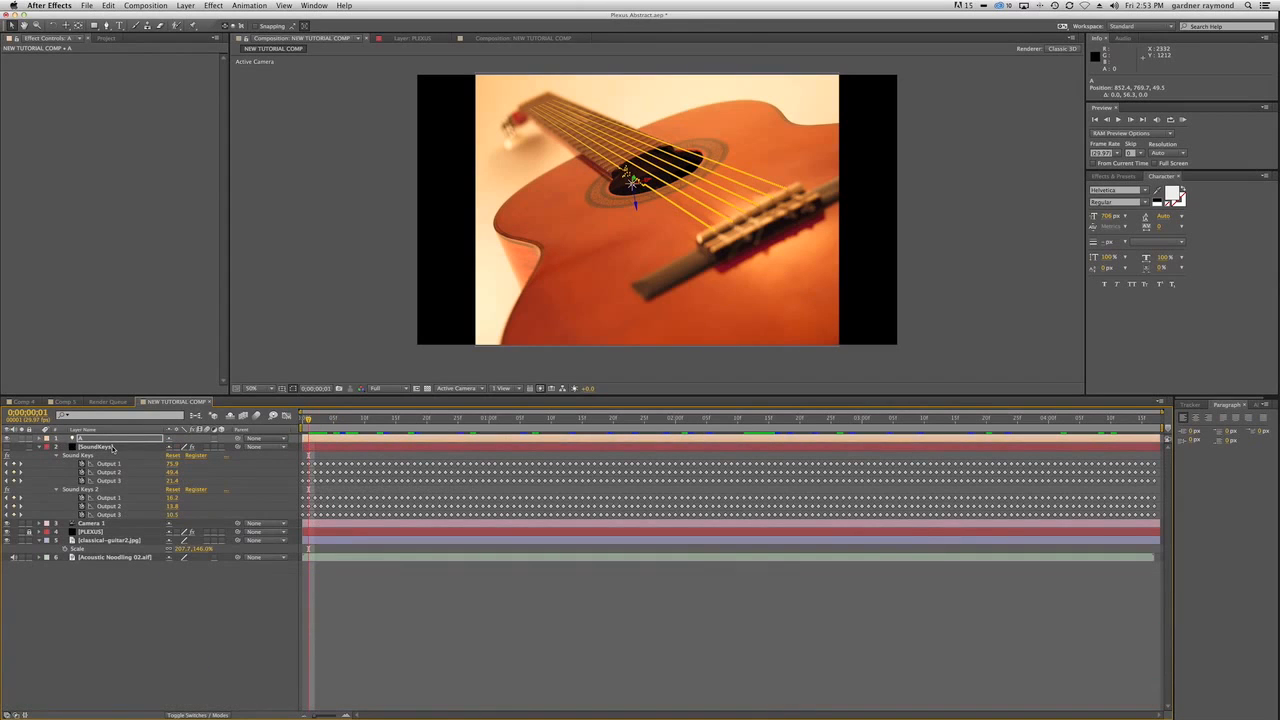
left_click(88, 439)
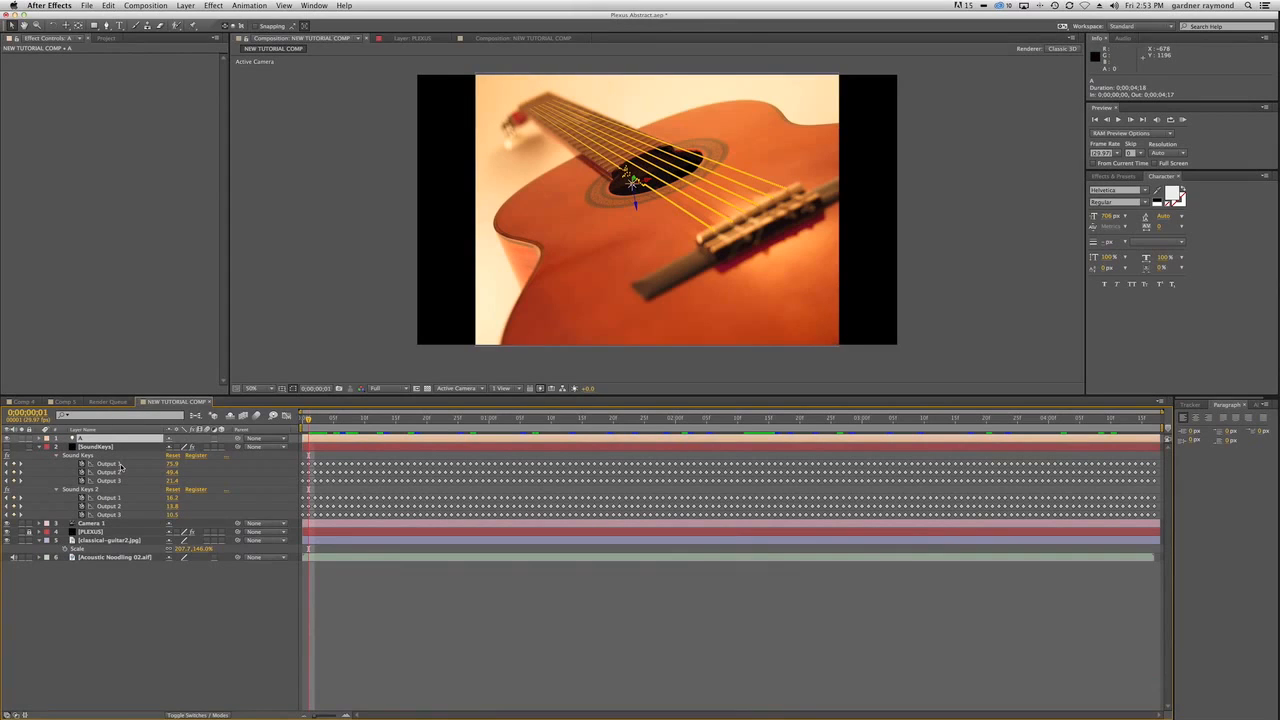
key("super+d")
key("super+d")
key("super+d")
key("super+d")
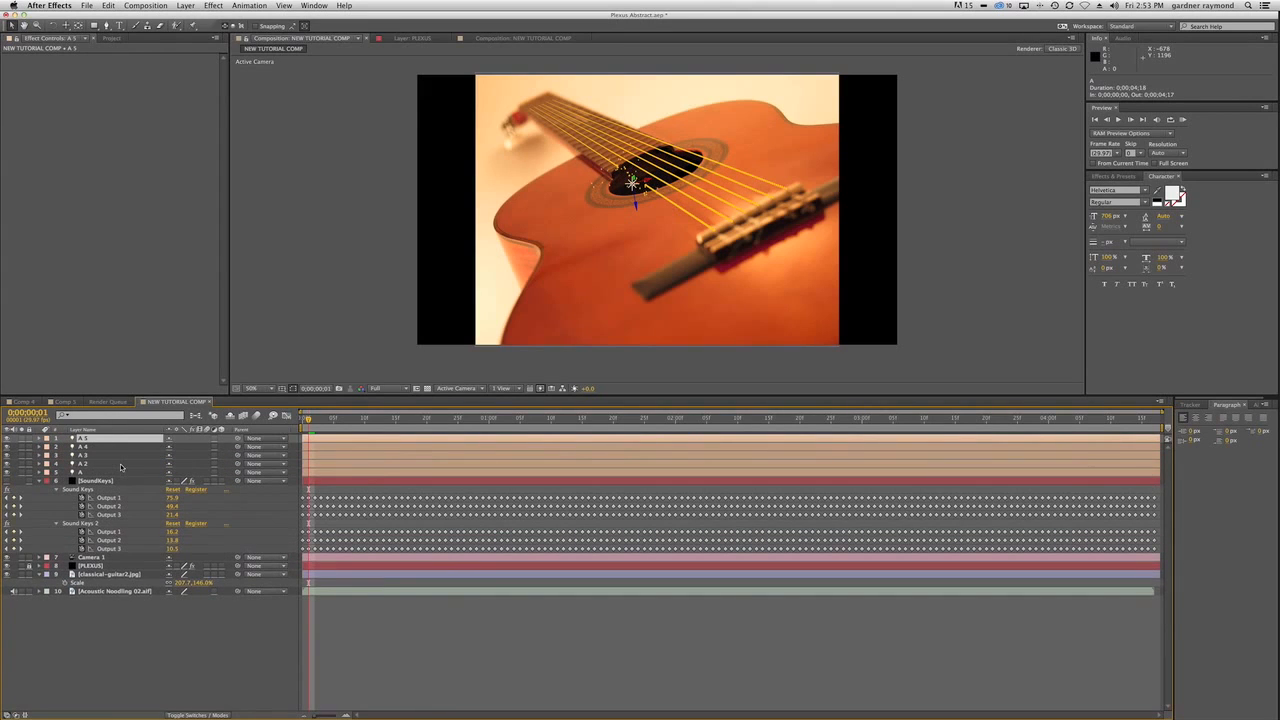
key("super+d")
Rename lights A 2, A 3 and A 4 as B, C and D.
left_click(83, 472)
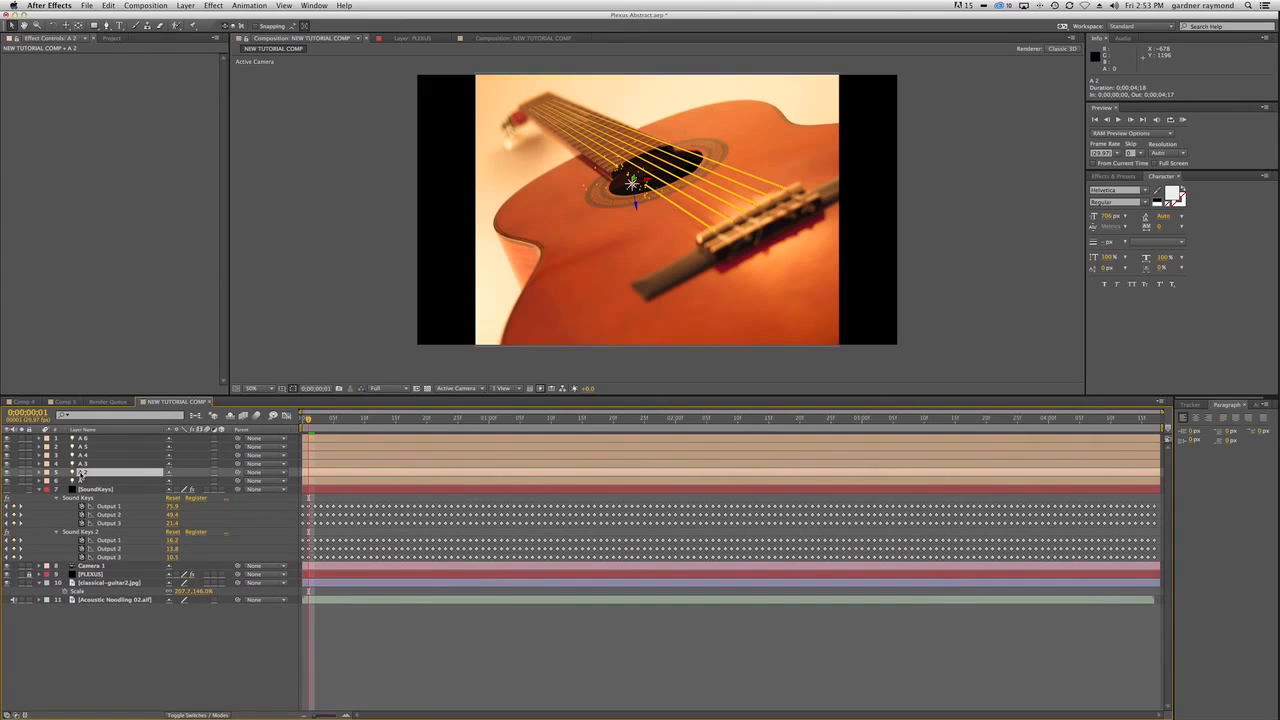
left_click(84, 464)
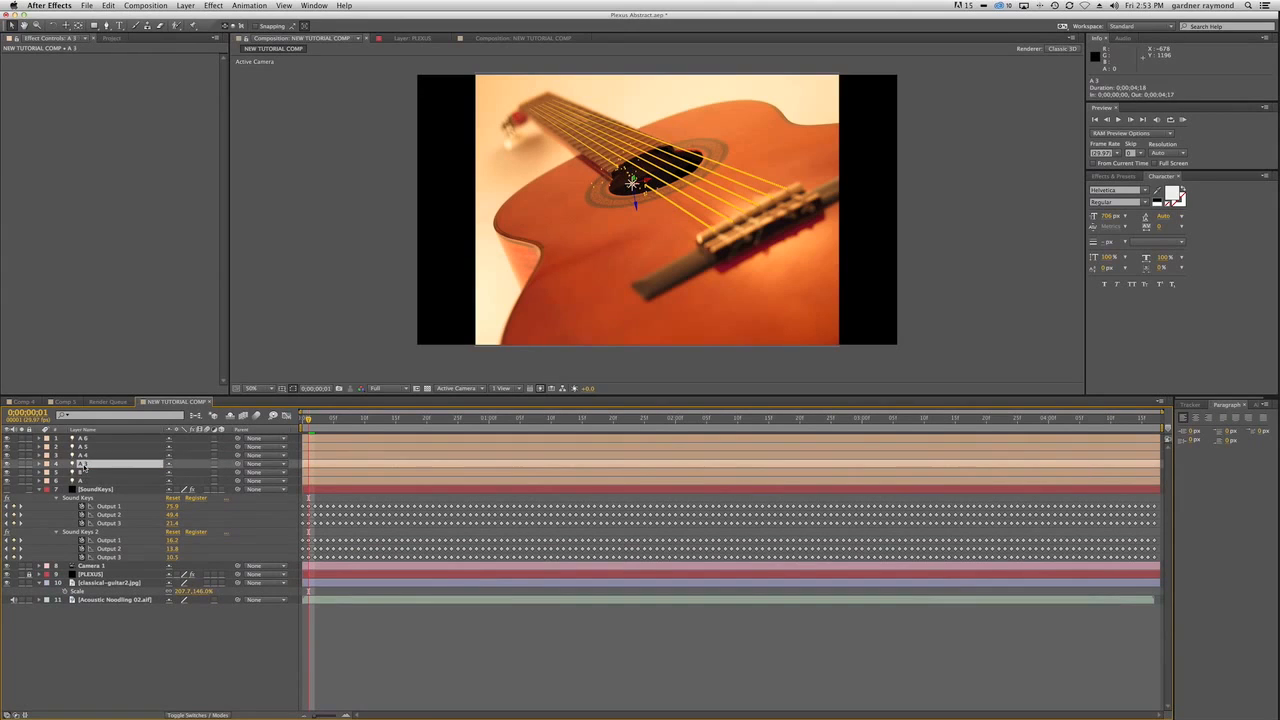
key("Return")
type("C")
key("Return")
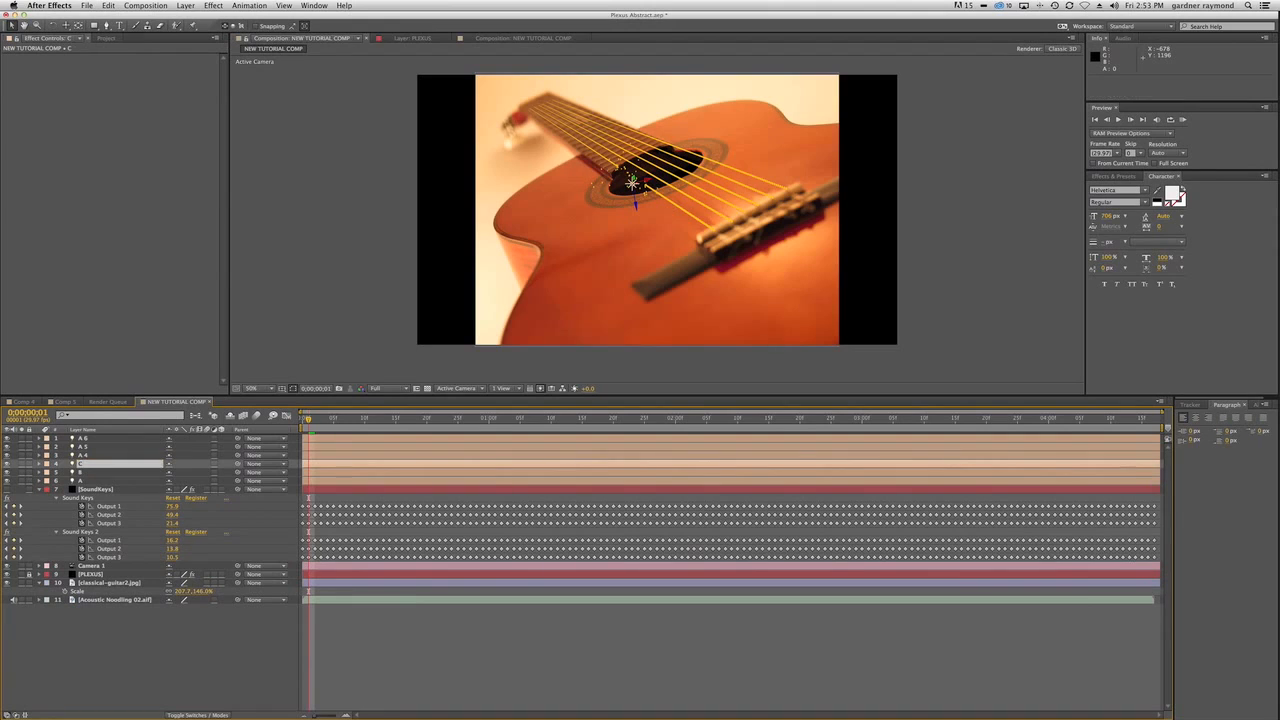
left_click(84, 455)
key("Return")
type("D")
key("Return")
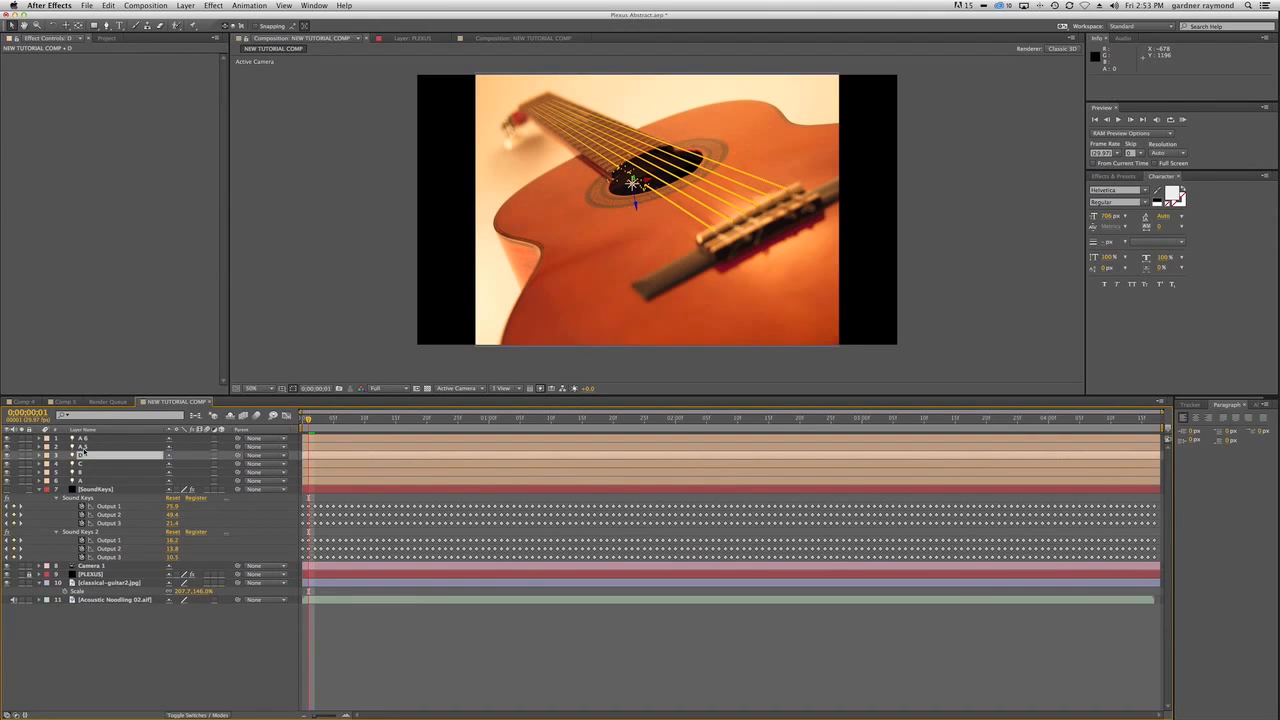
Rename lights A 5 and A 6 as E and F.
left_click(84, 446)
key("Return")
type("E")
key("Return")
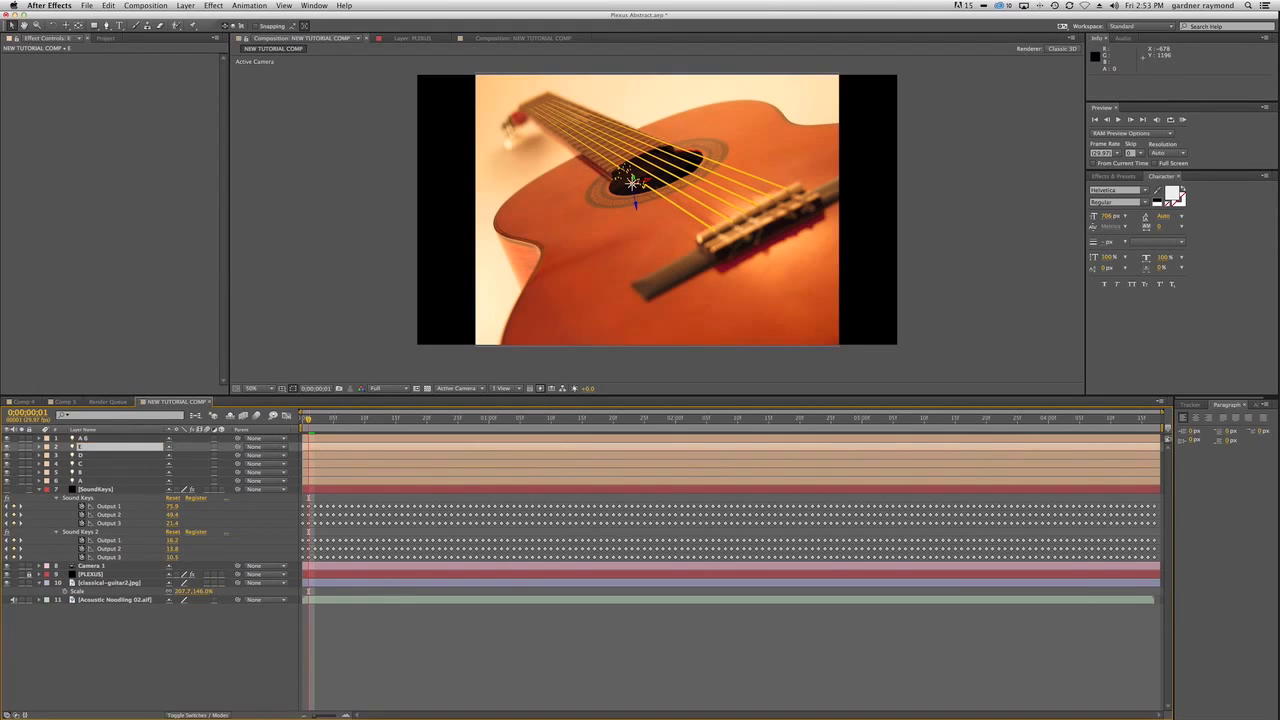
left_click(84, 438)
key("Return")
type("F")
key("Return")
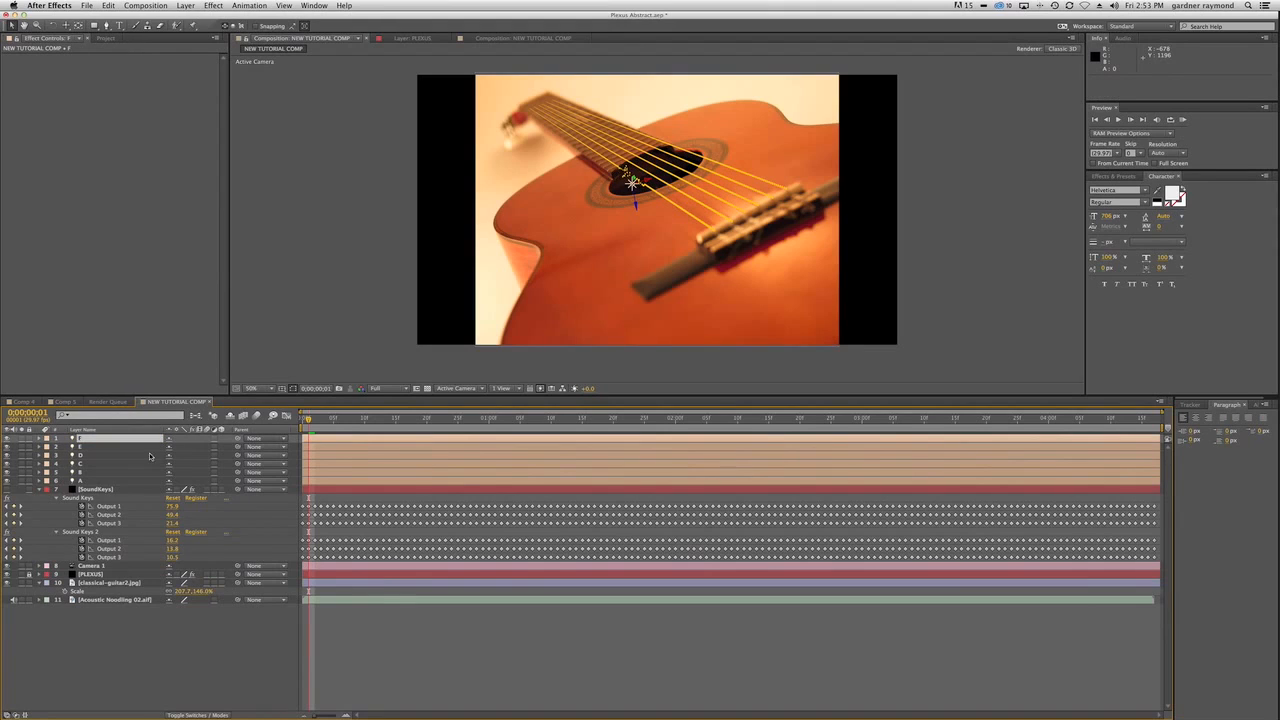
Unlock the PLEXUS layer, collapse its Plexus Noise Effector and duplicate that effector five times.
left_click(97, 574)
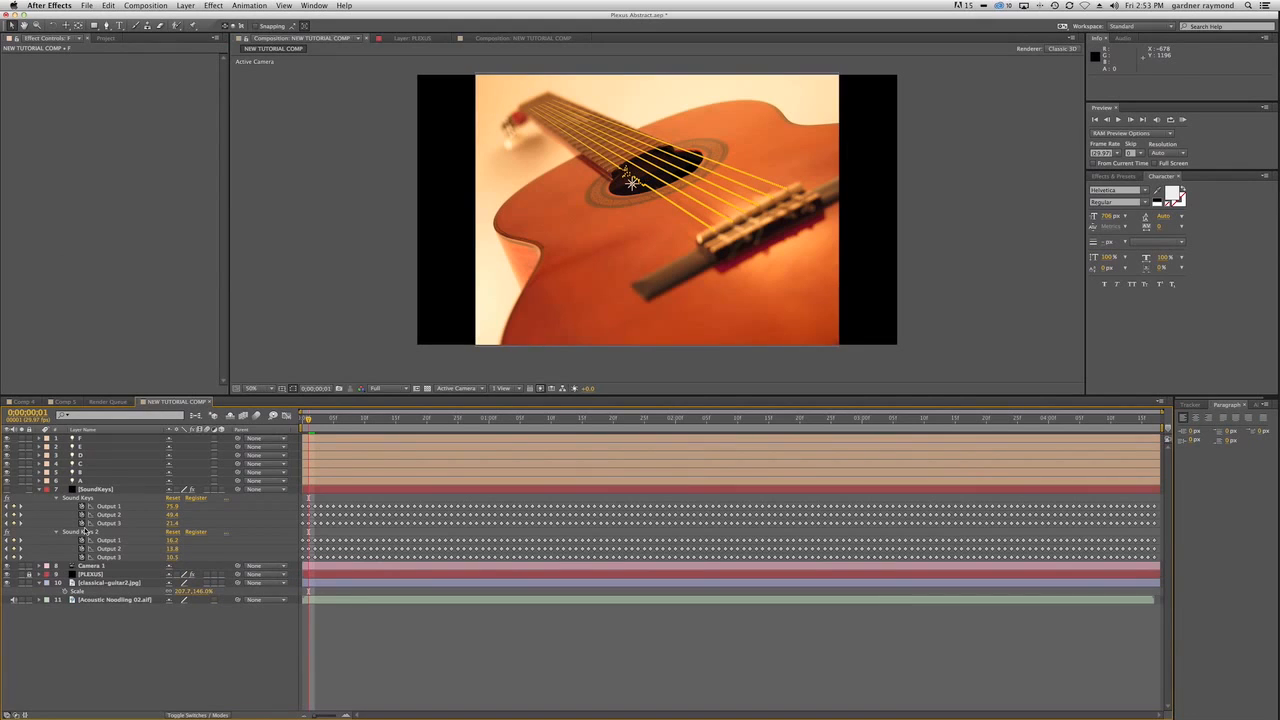
left_click(33, 575)
left_click(90, 574)
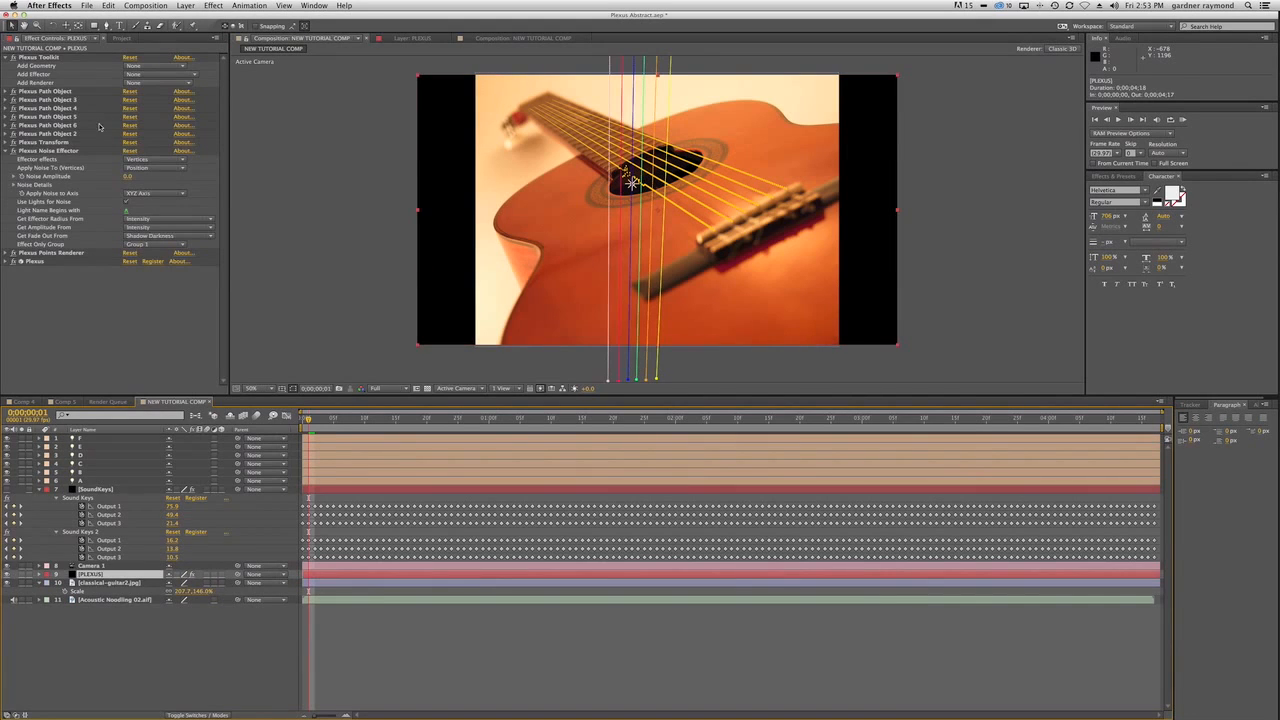
left_click(5, 151)
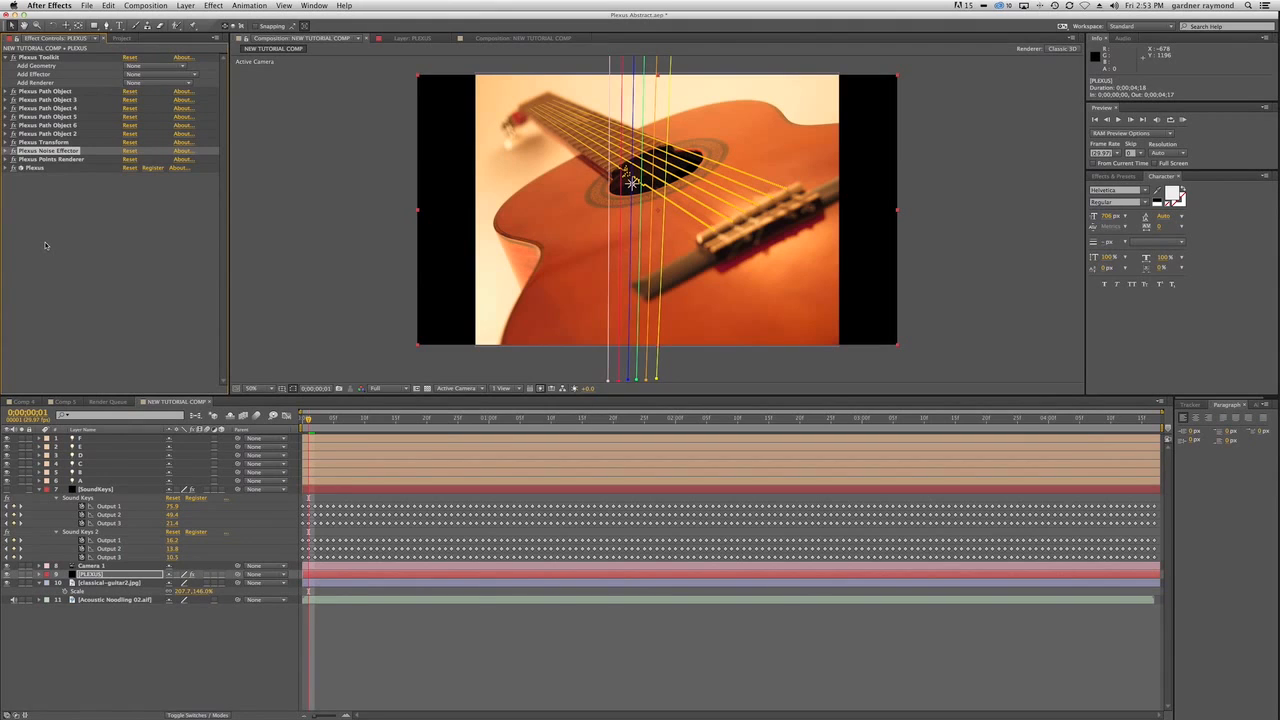
key("super+d")
key("super+d")
key("super+d")
key("super+d")
key("super+d")
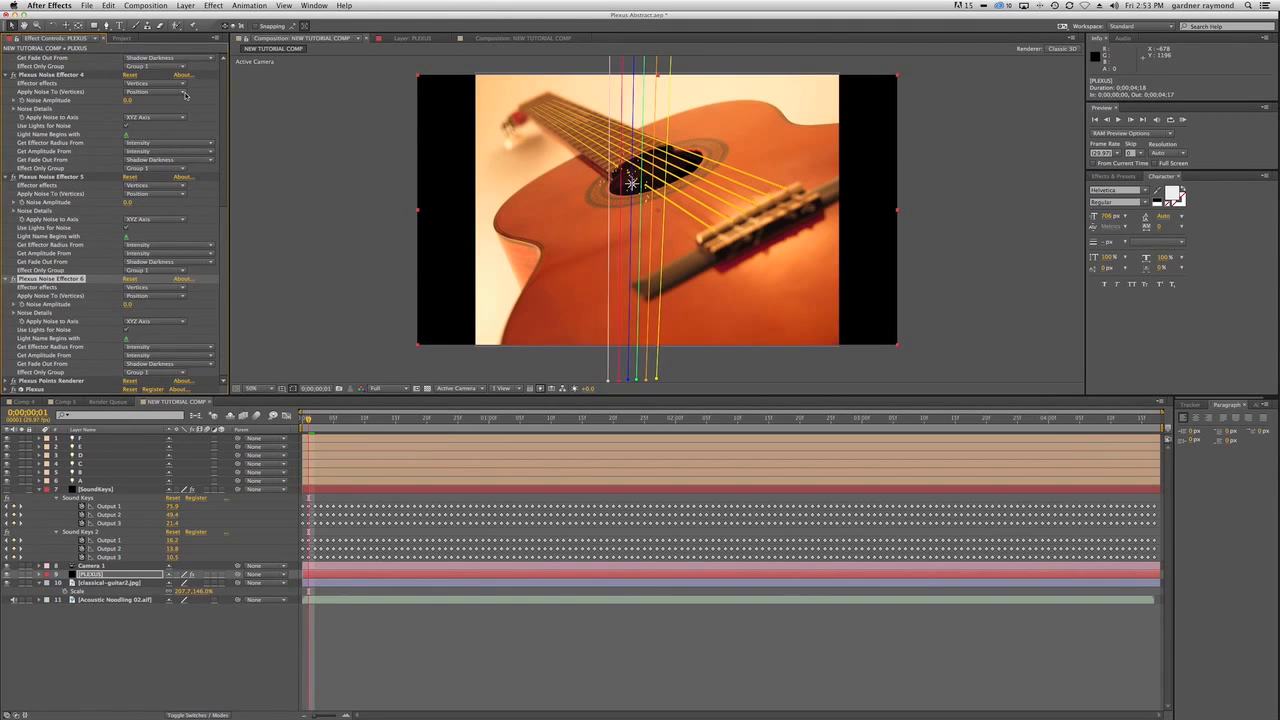
Set the light name to B in Plexus Noise Effector 2 and to C in Plexus Noise Effector 3.
scroll(162, 157, "up", 10)
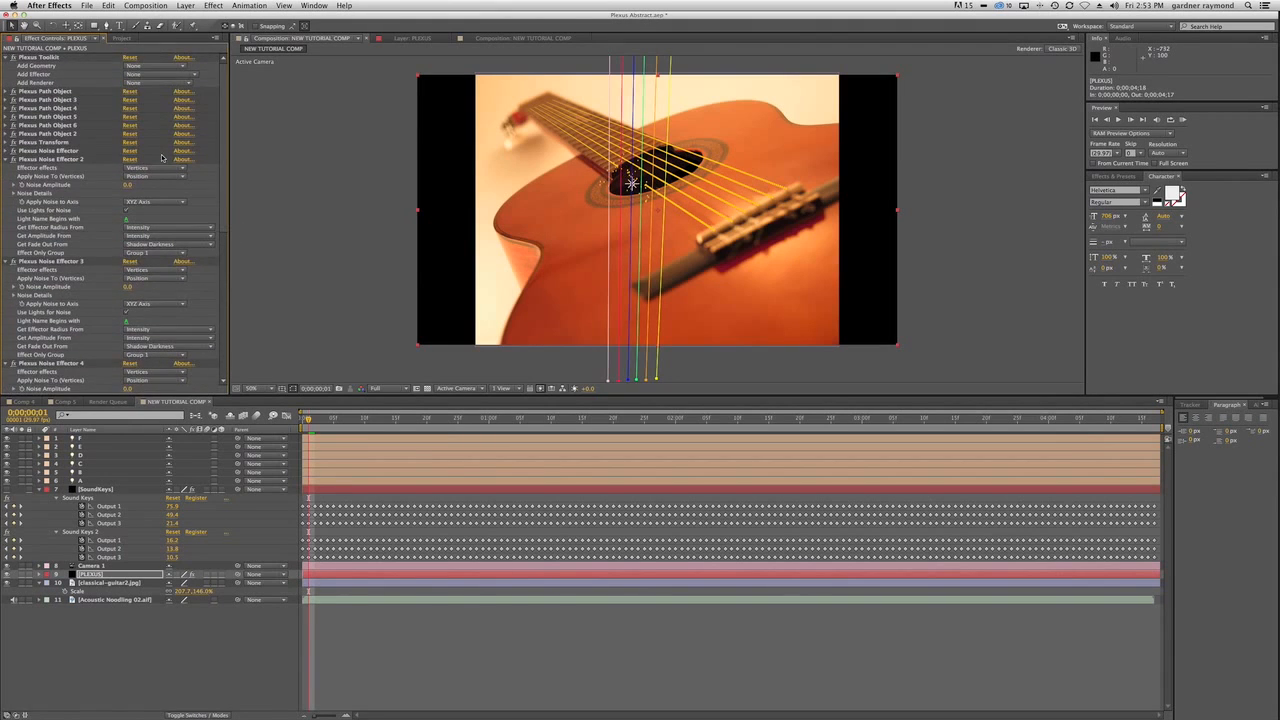
left_click(127, 220)
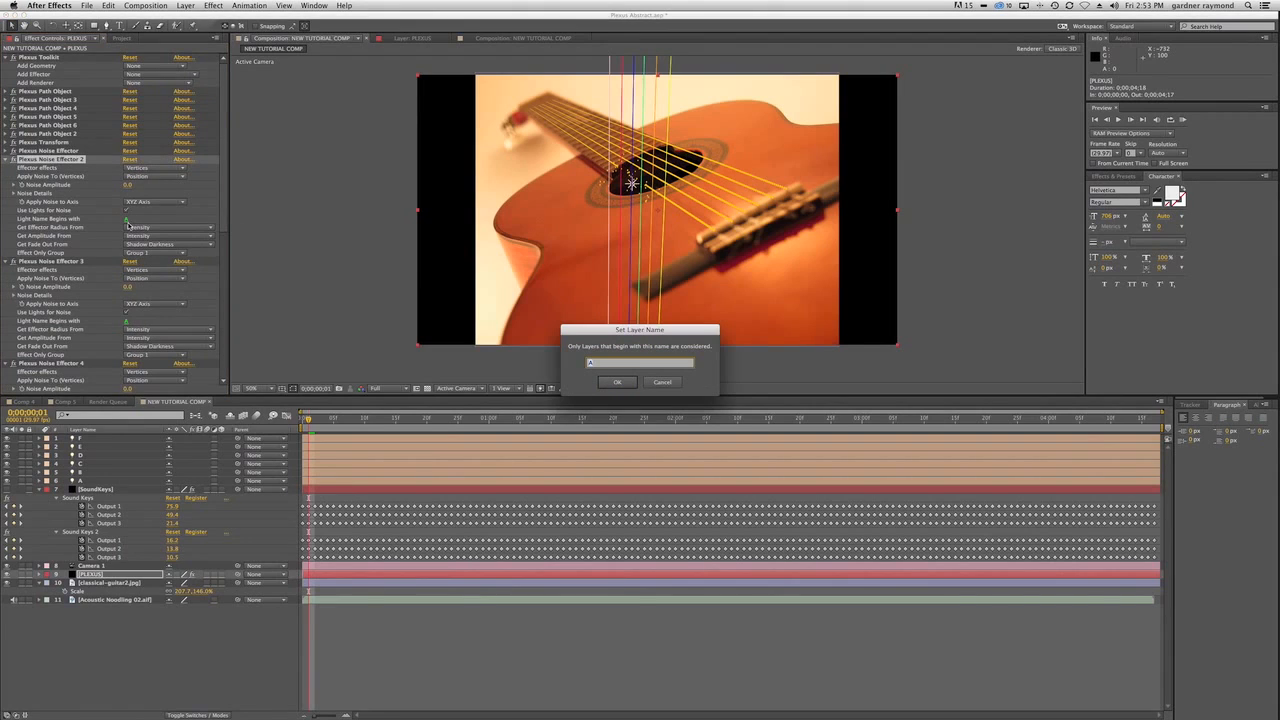
key("Return")
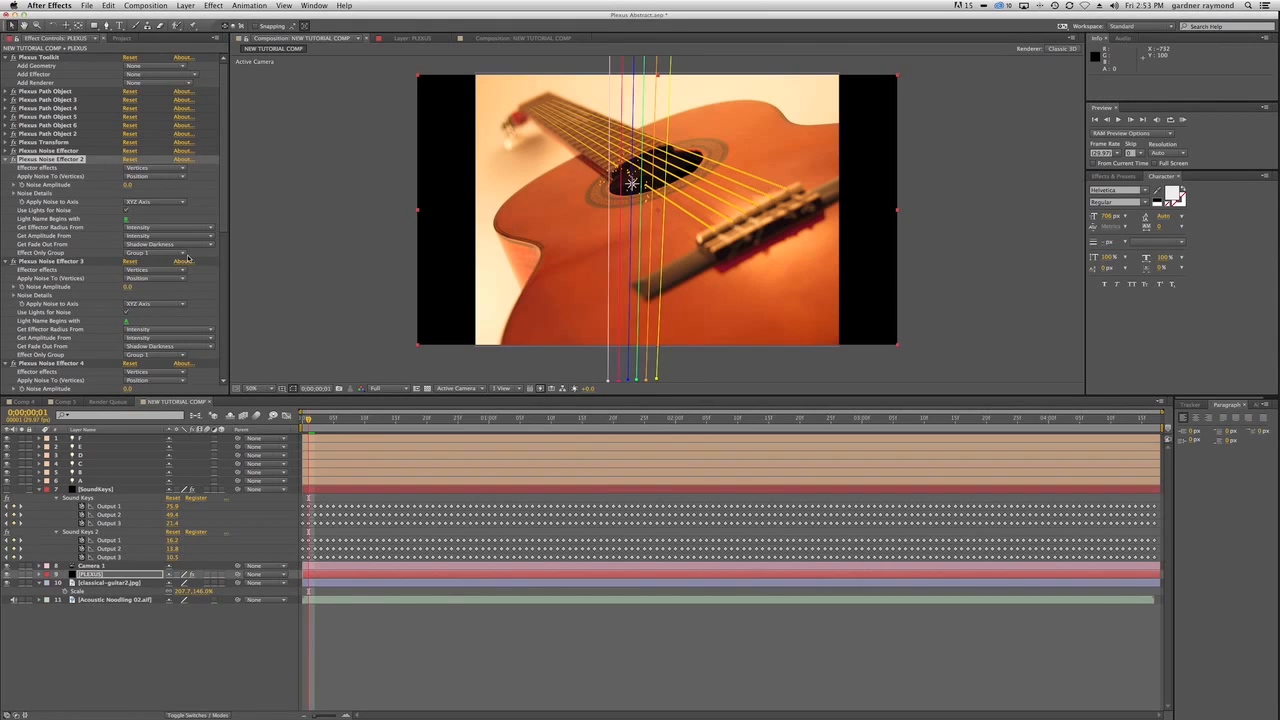
left_click(125, 321)
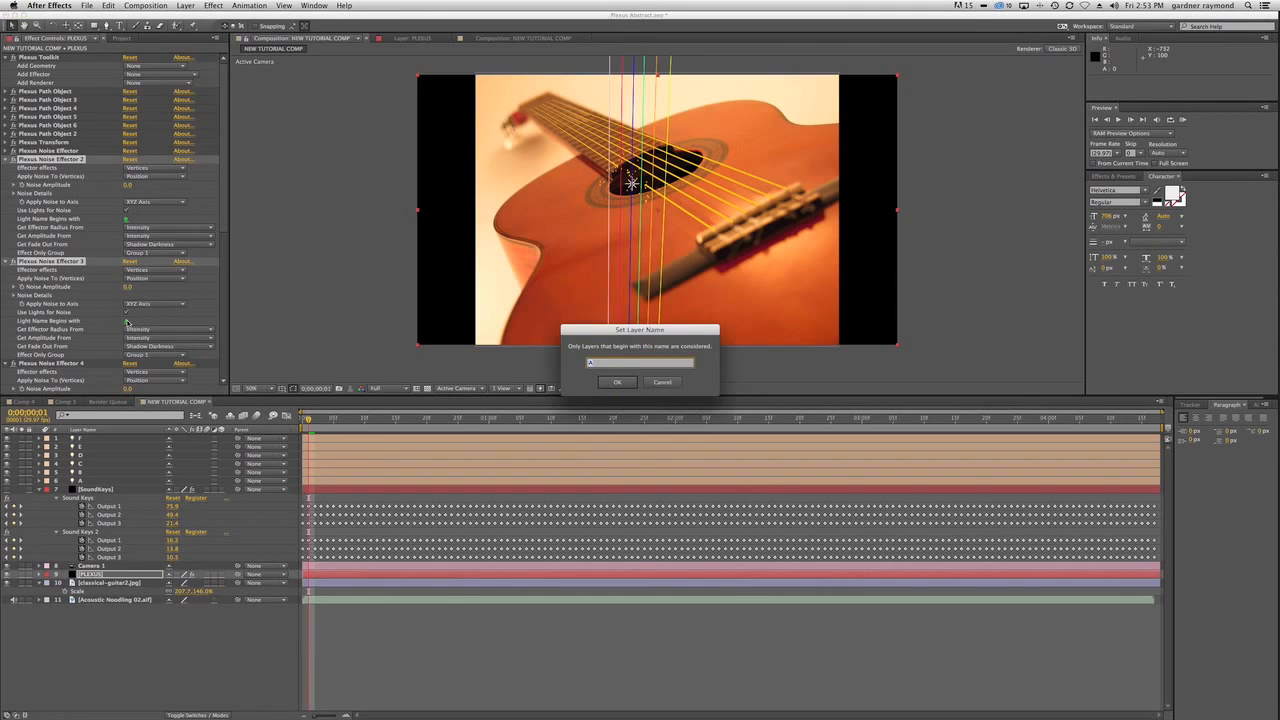
key("Return")
Set the light names in Plexus Noise Effectors 4, 5 and 6 to D, E and F respectively.
left_click_drag(224, 219, 224, 305)
left_click(127, 248)
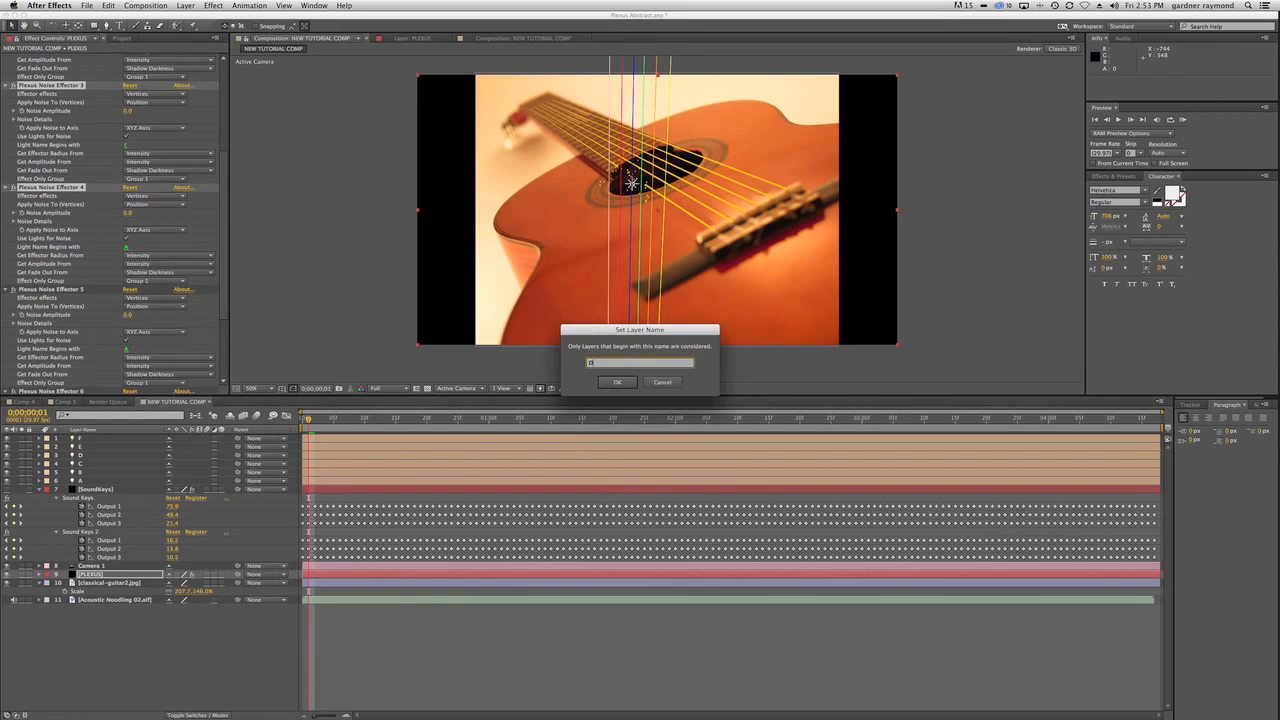
type("B")
key("Return")
left_click(126, 350)
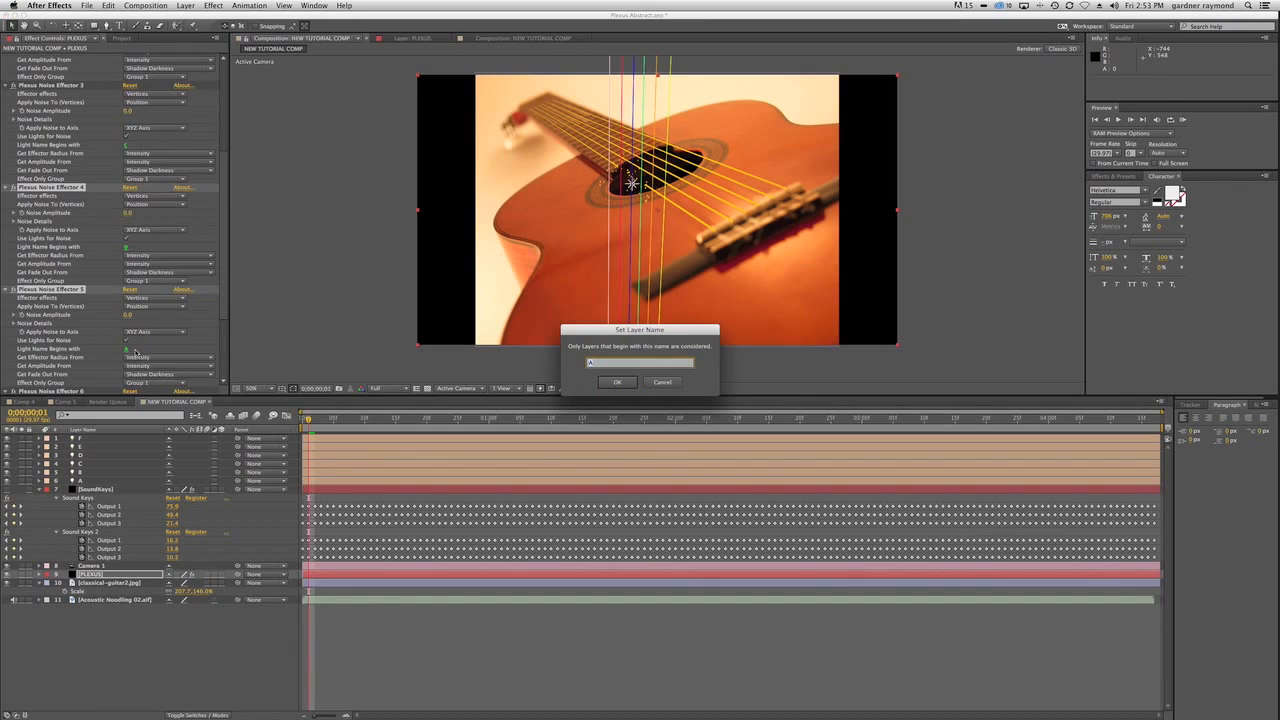
type("C")
key("Return")
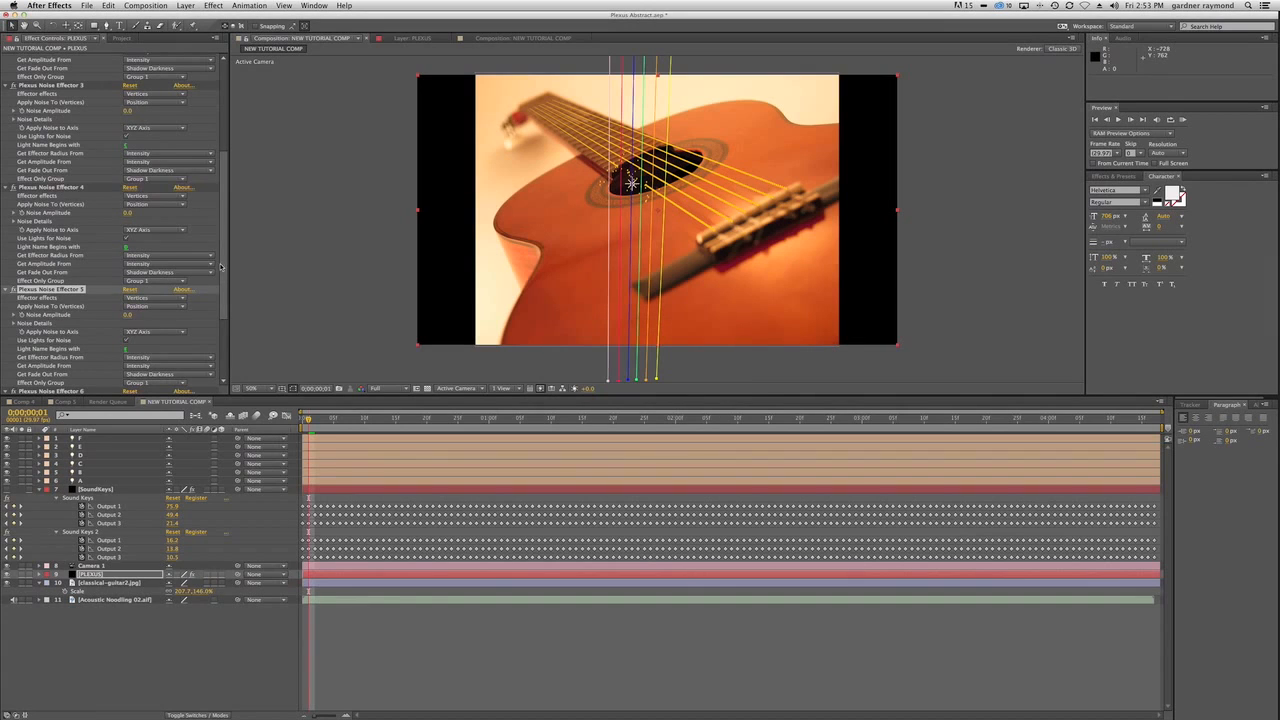
scroll(223, 306, "down", 5)
left_click(126, 339)
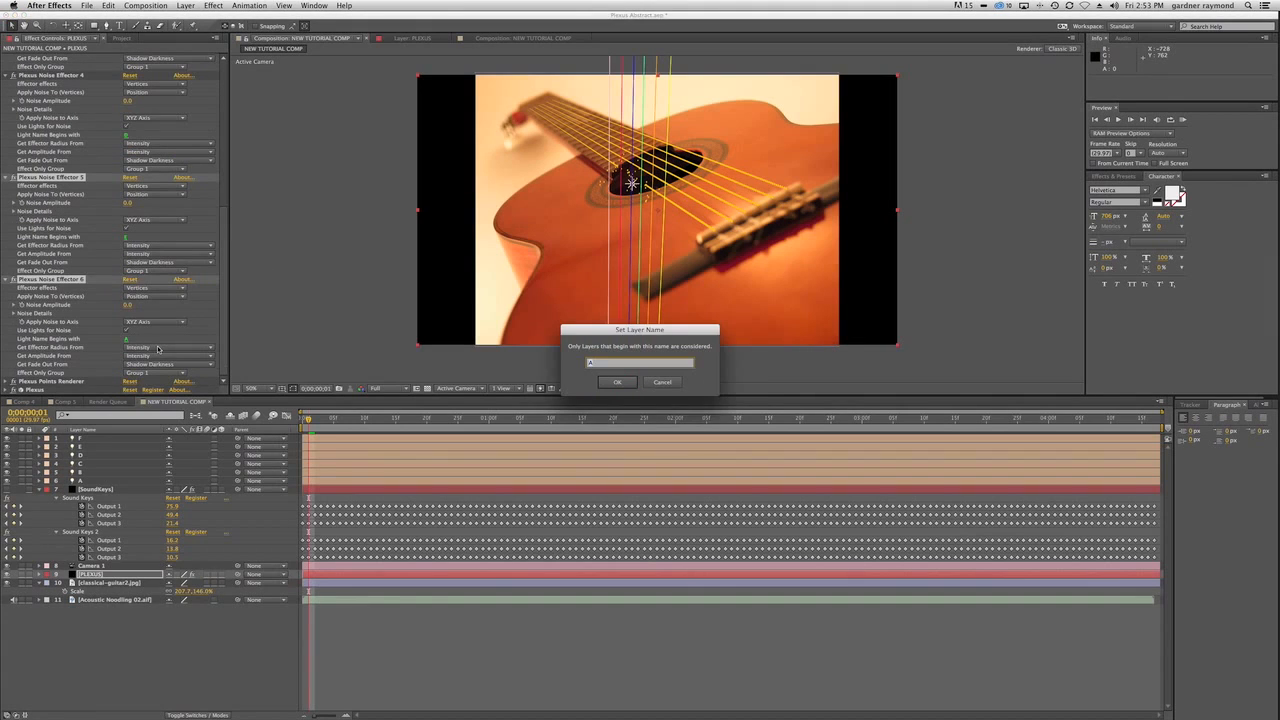
key("Return")
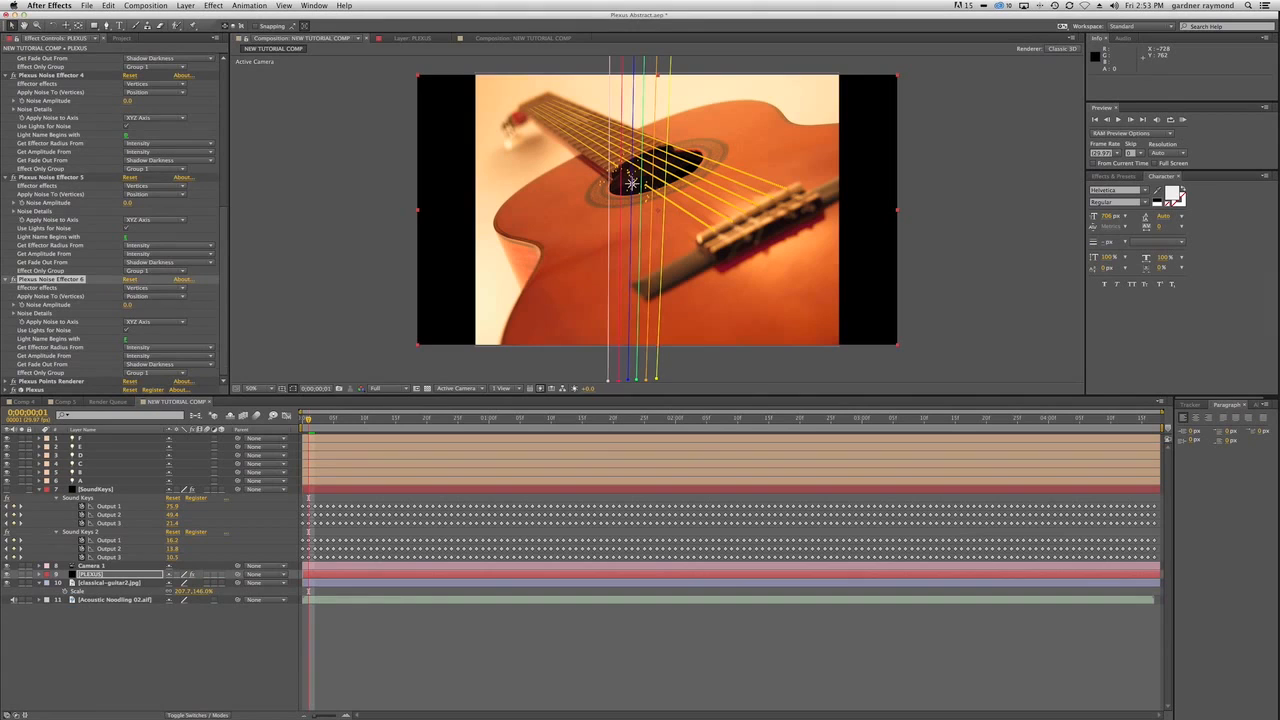
Collapse the settings of Plexus Noise Effectors 2 through 6.
left_click(13, 280)
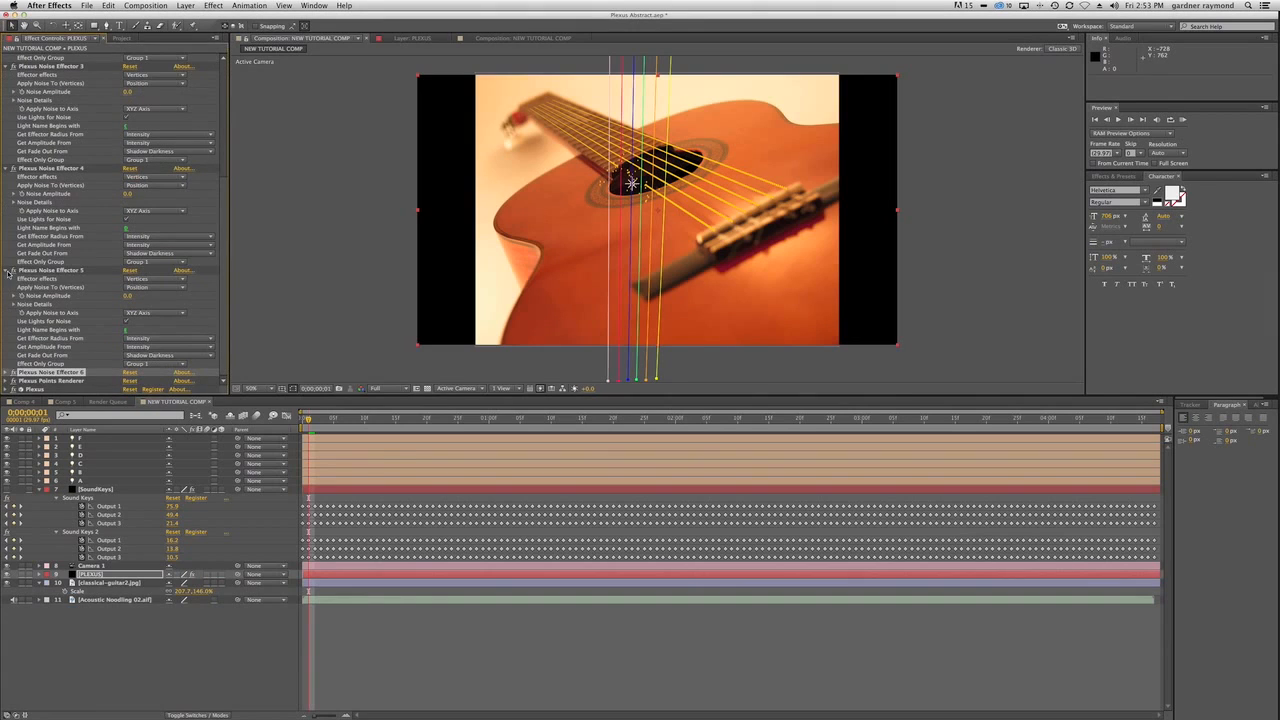
left_click(10, 271)
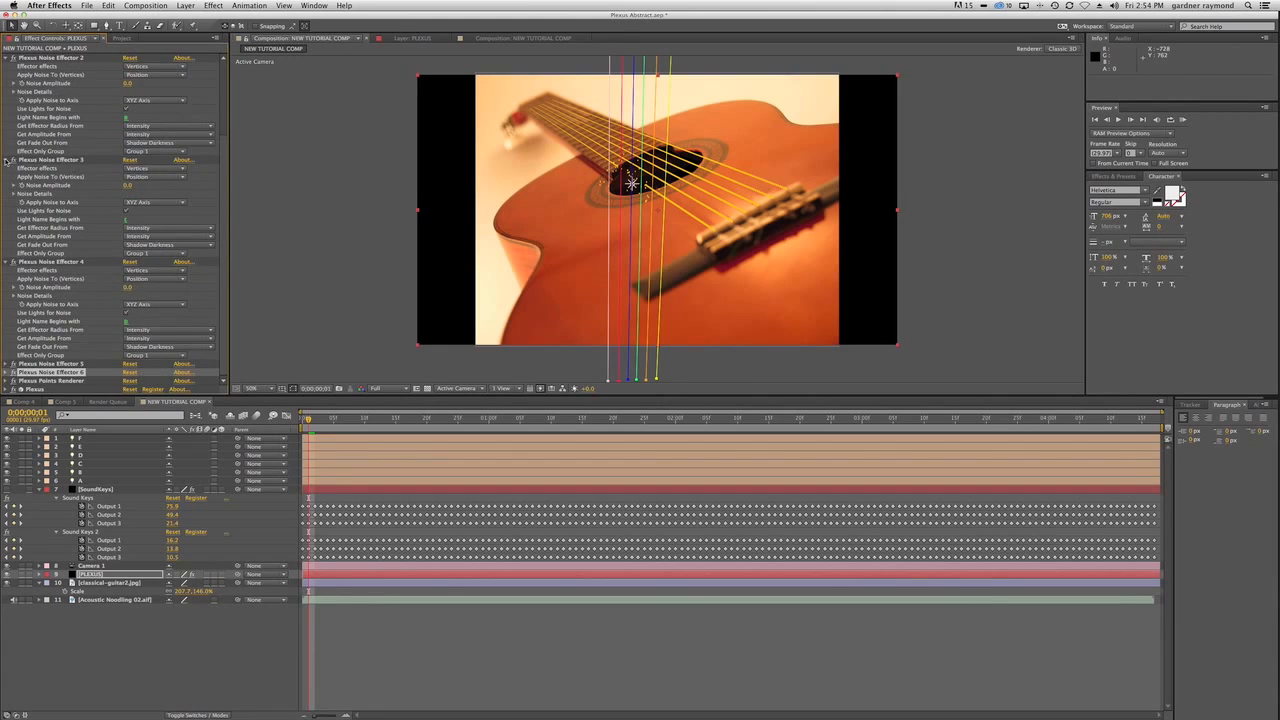
left_click(9, 160)
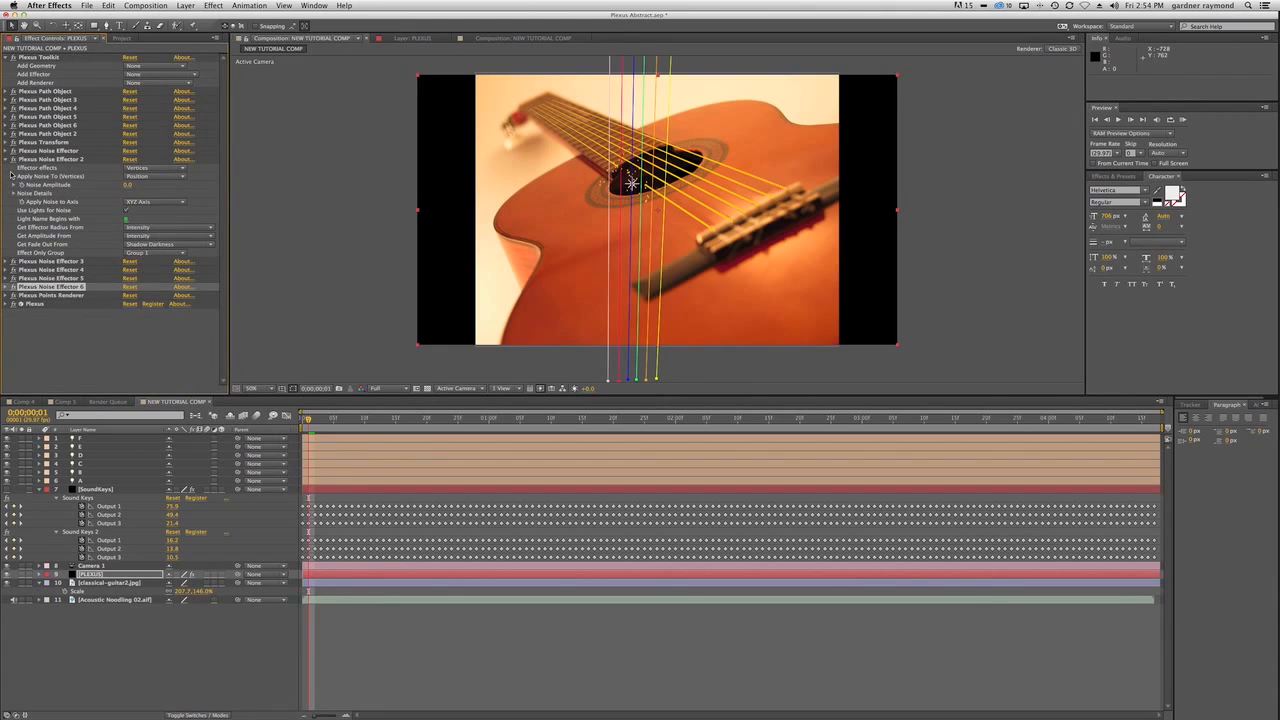
left_click(7, 159)
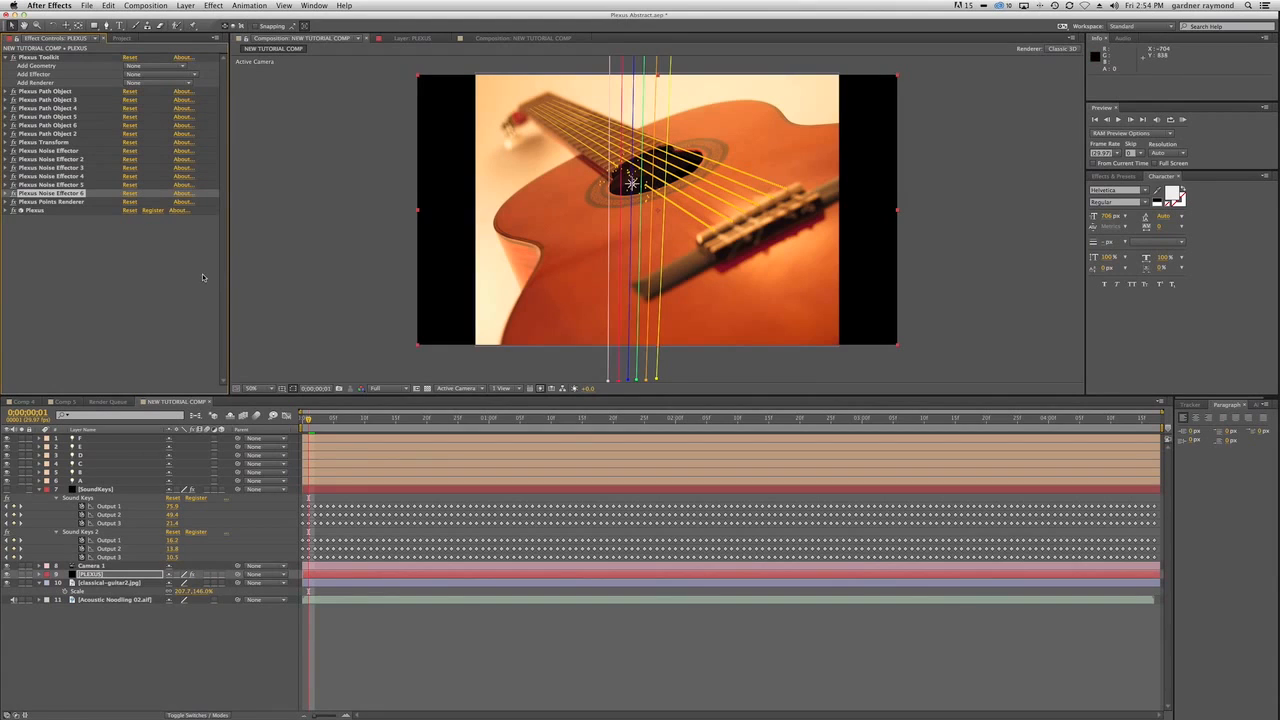
Expand the properties of lights B through F and maximize the timeline panel.
left_click(87, 472)
left_click(87, 440, "shift")
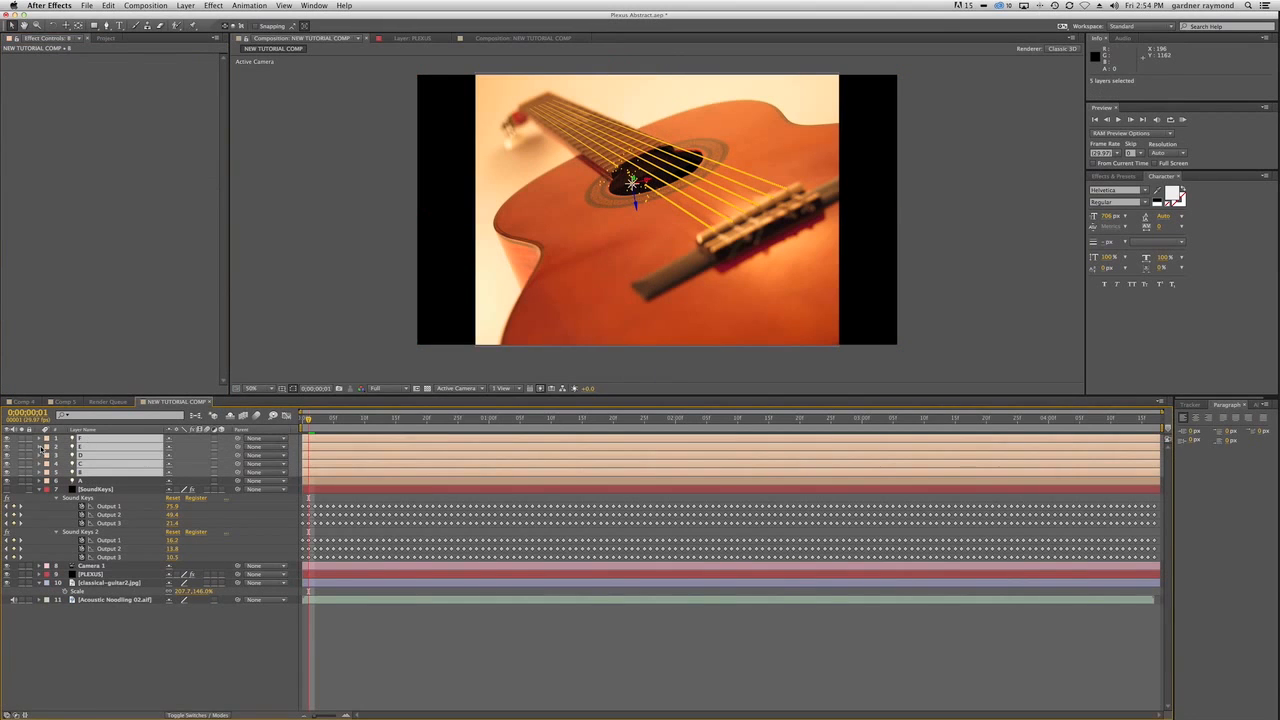
left_click(40, 447)
left_click(47, 532)
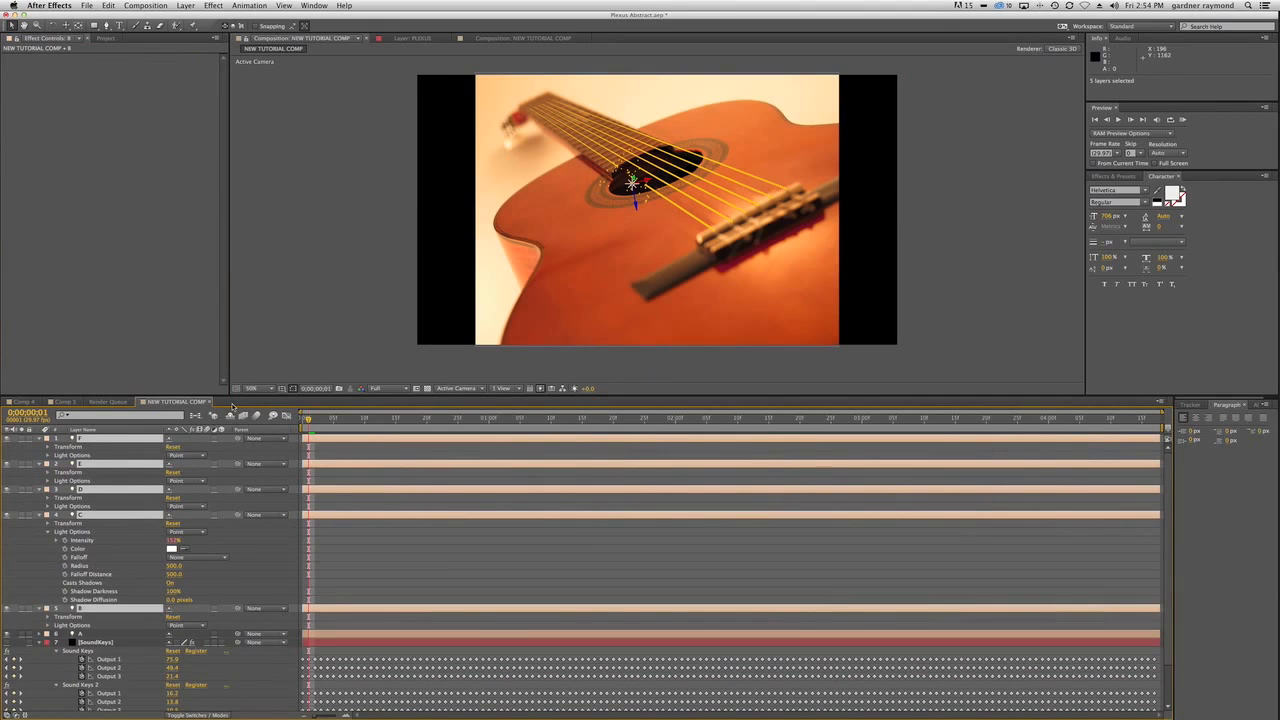
key("grave")
left_click(157, 494)
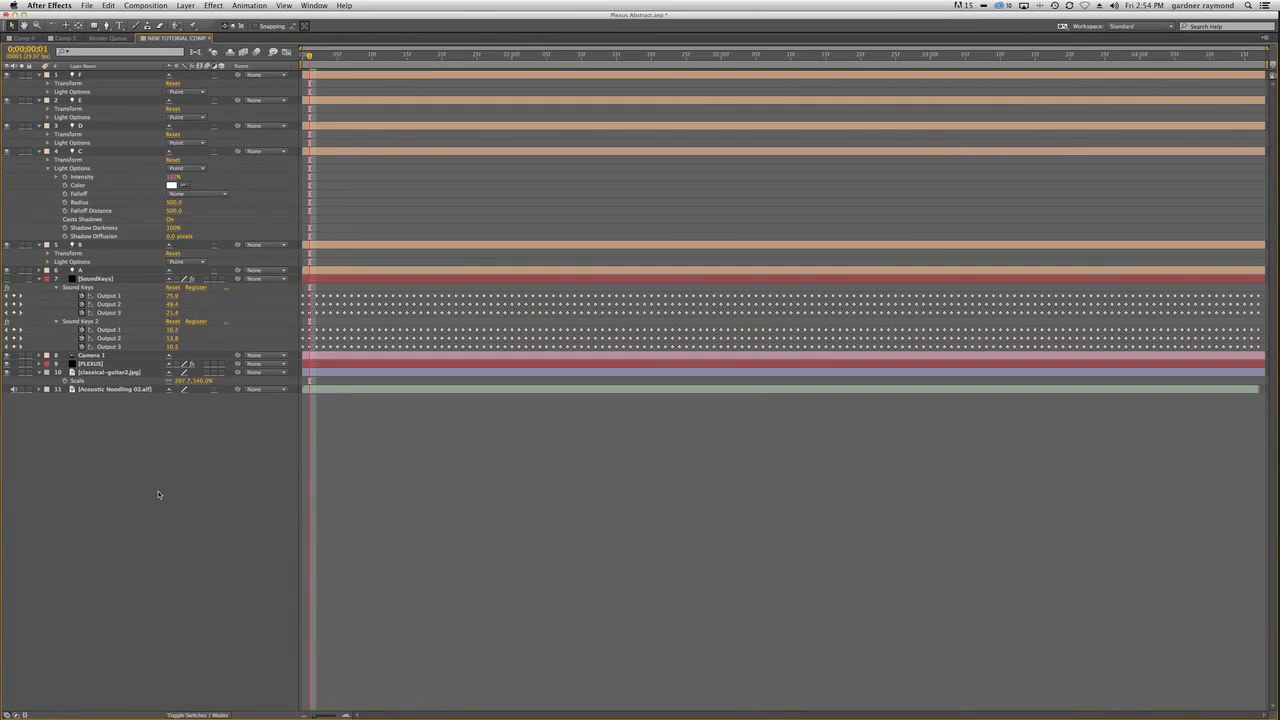
Open light F's Intensity expression for a look and collapse the properties of lights B through F.
left_click(38, 151)
left_click(48, 91)
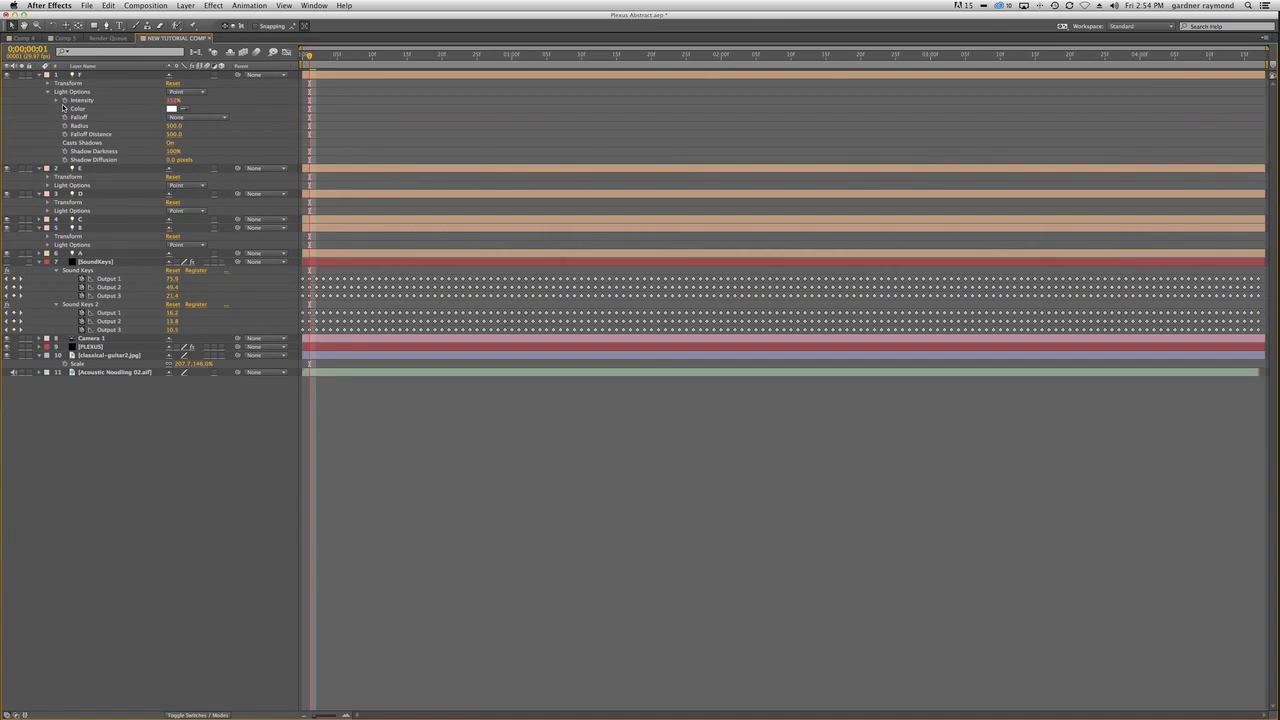
left_click(59, 100)
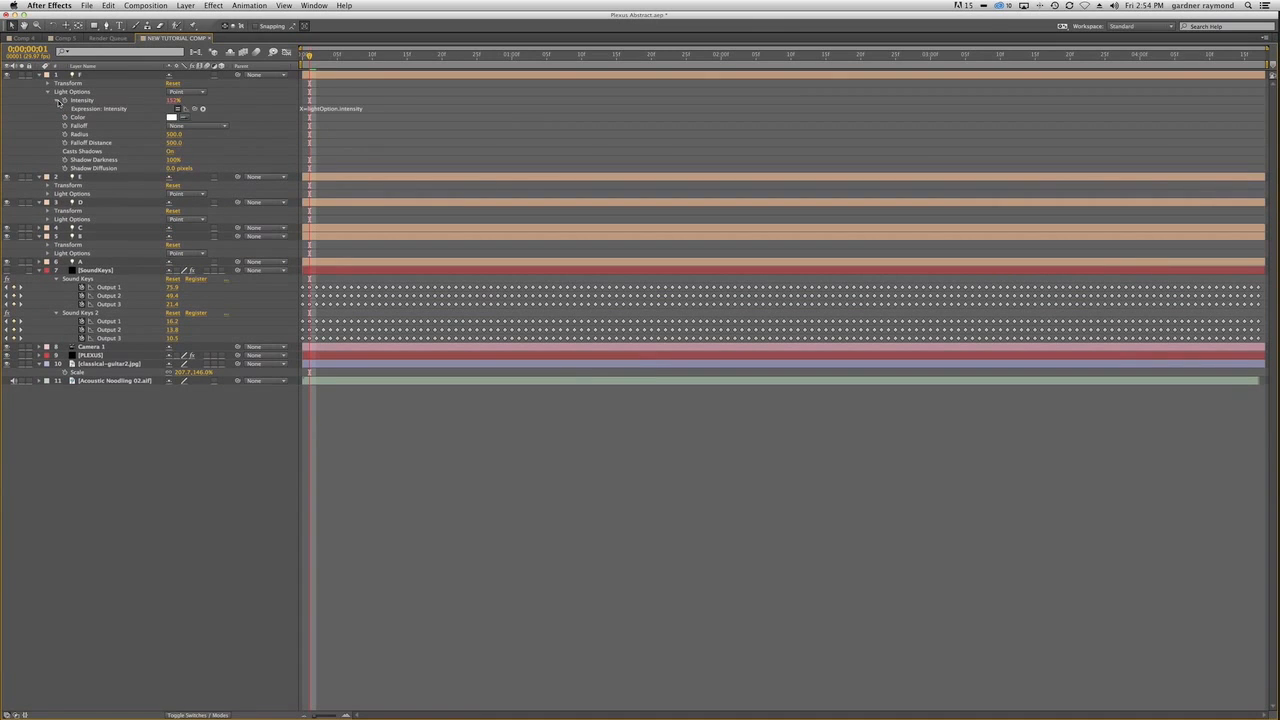
left_click(59, 100)
left_click(40, 74)
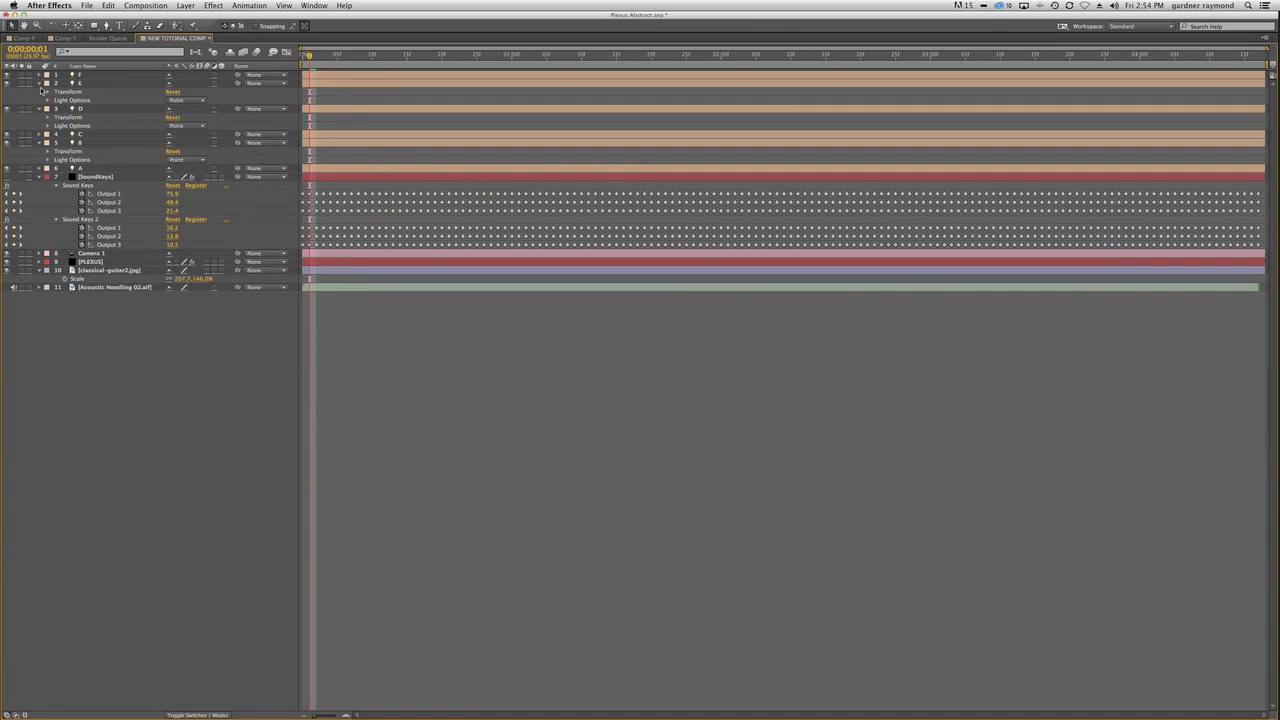
left_click(40, 83)
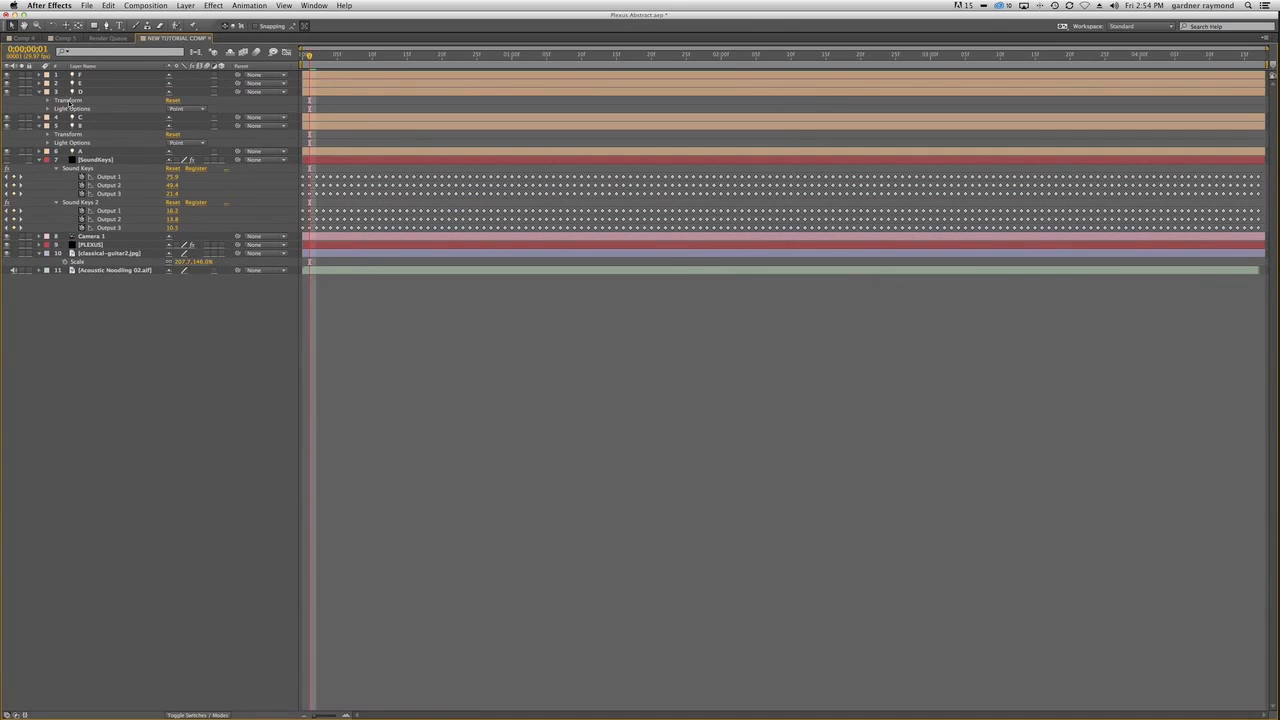
left_click(96, 126)
left_click(90, 91, "shift")
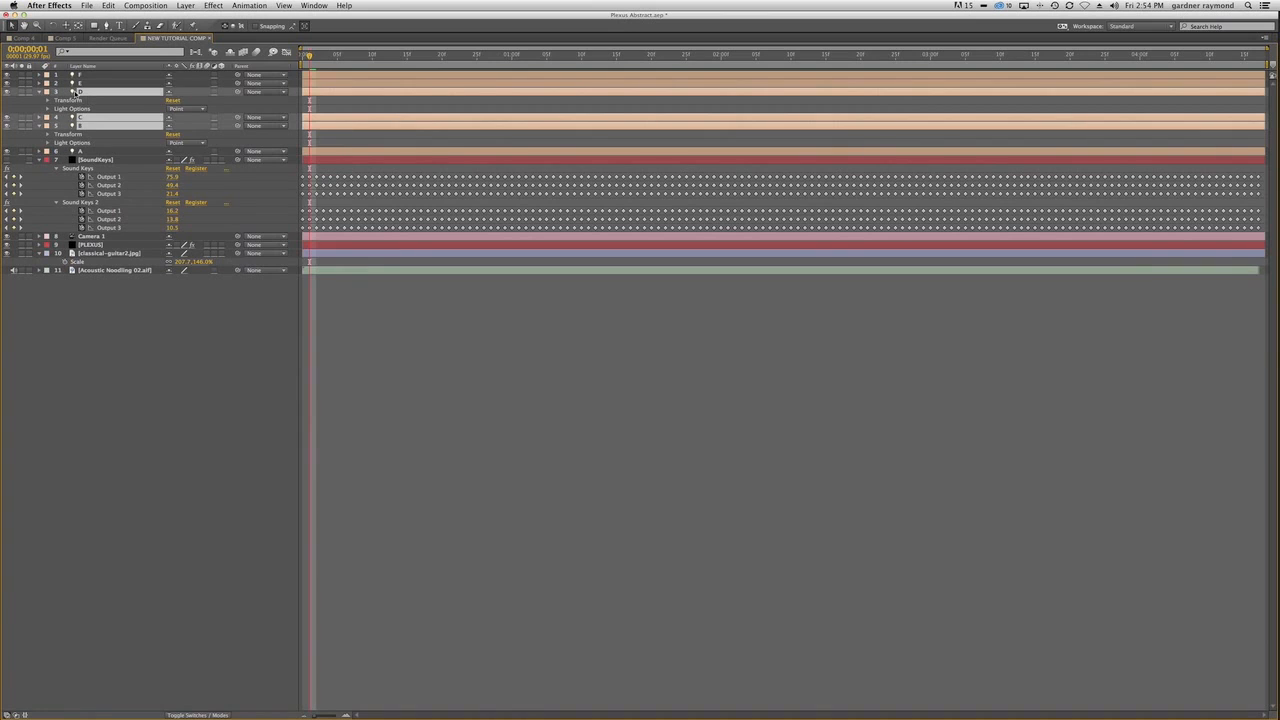
left_click(40, 92)
Reveal only the modified properties of lights B through F, including their Intensity expressions.
left_click(101, 77, "shift")
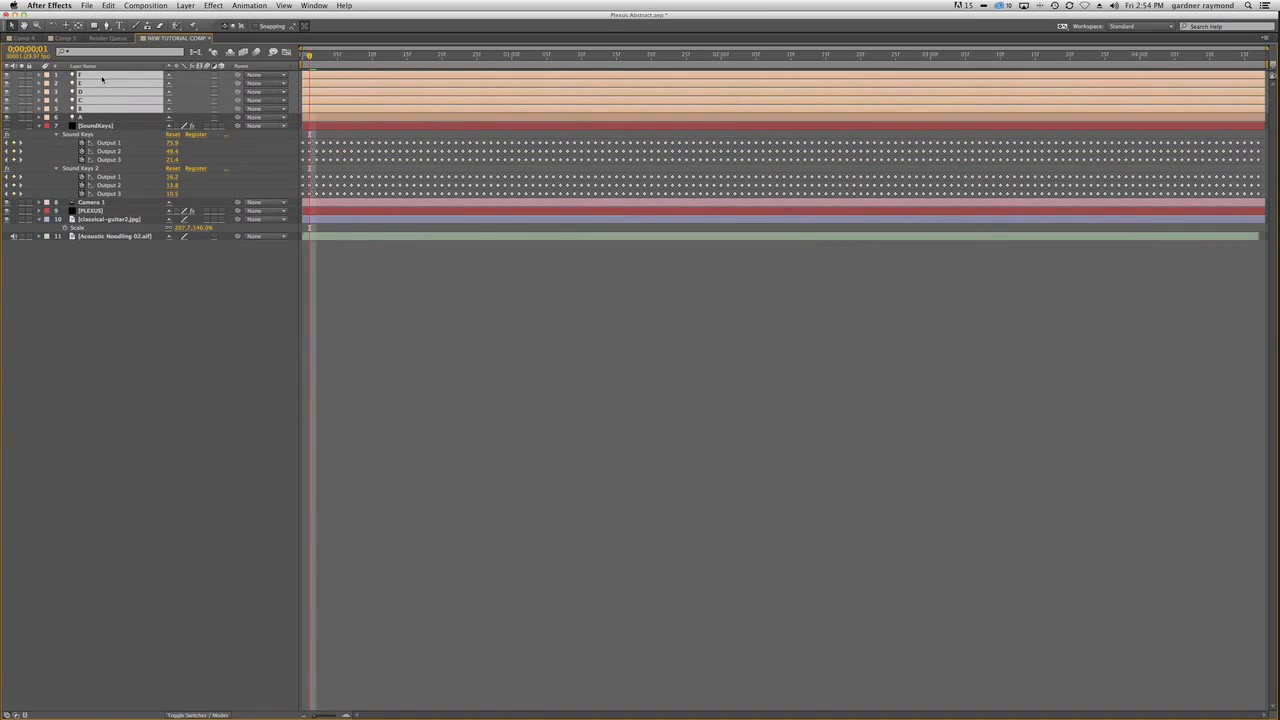
key("u")
key("u")
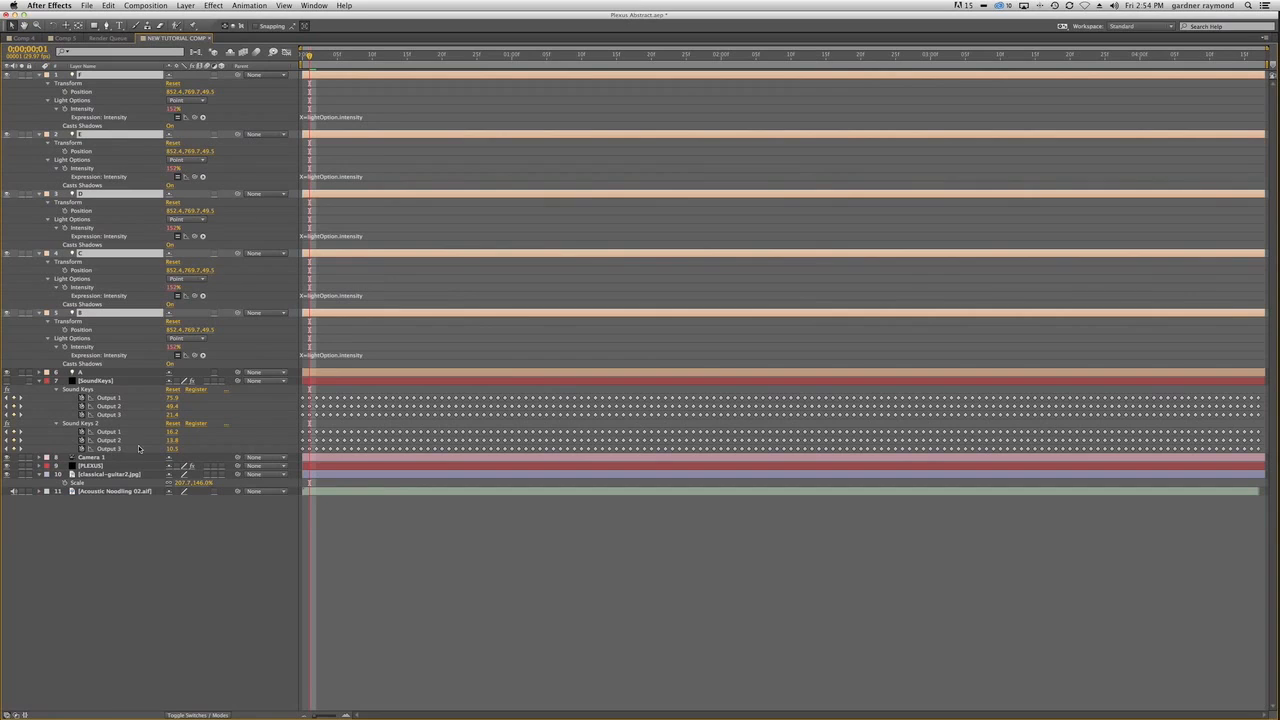
Enlarge light B's Intensity expression field and make the expression read Output 2 of Sound Keys.
left_click(118, 340)
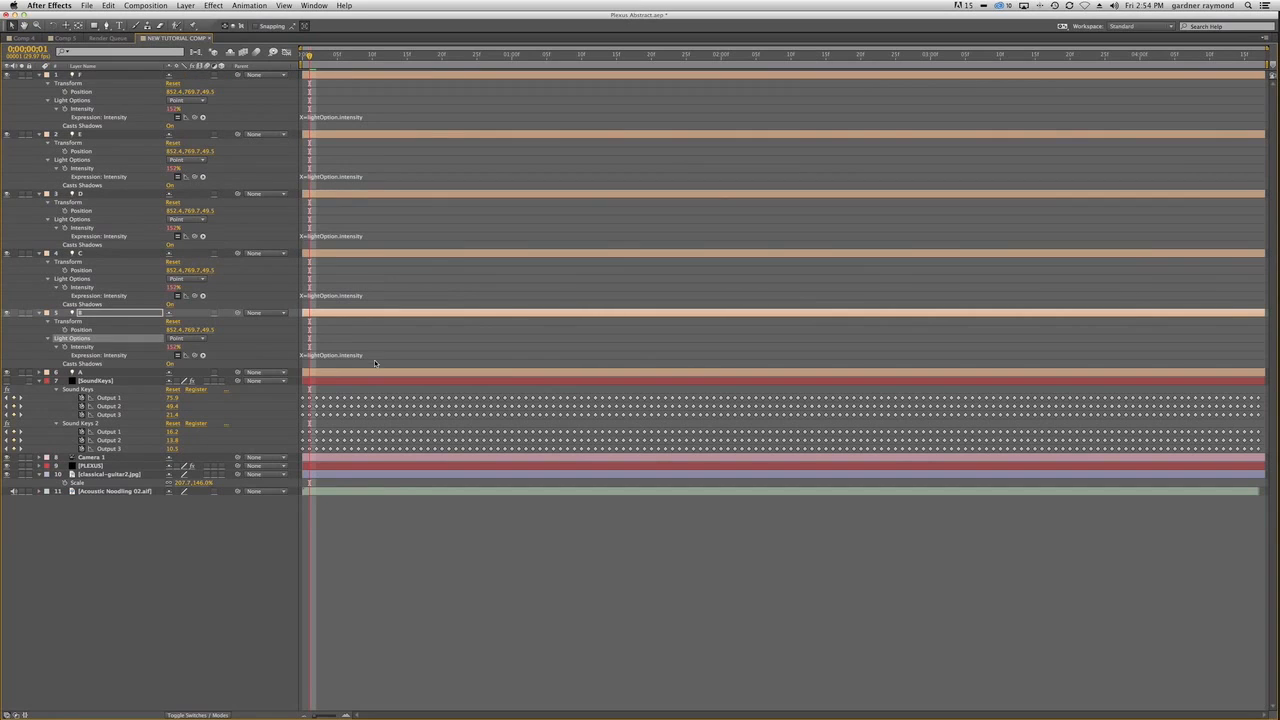
left_click(375, 358)
type("Y=thisComp.layer(\"SoundKeys\").effect(\"Sound Keys\")(\"Output 1\");  if (Y>50) {X=Y*2}; else {X=0}")
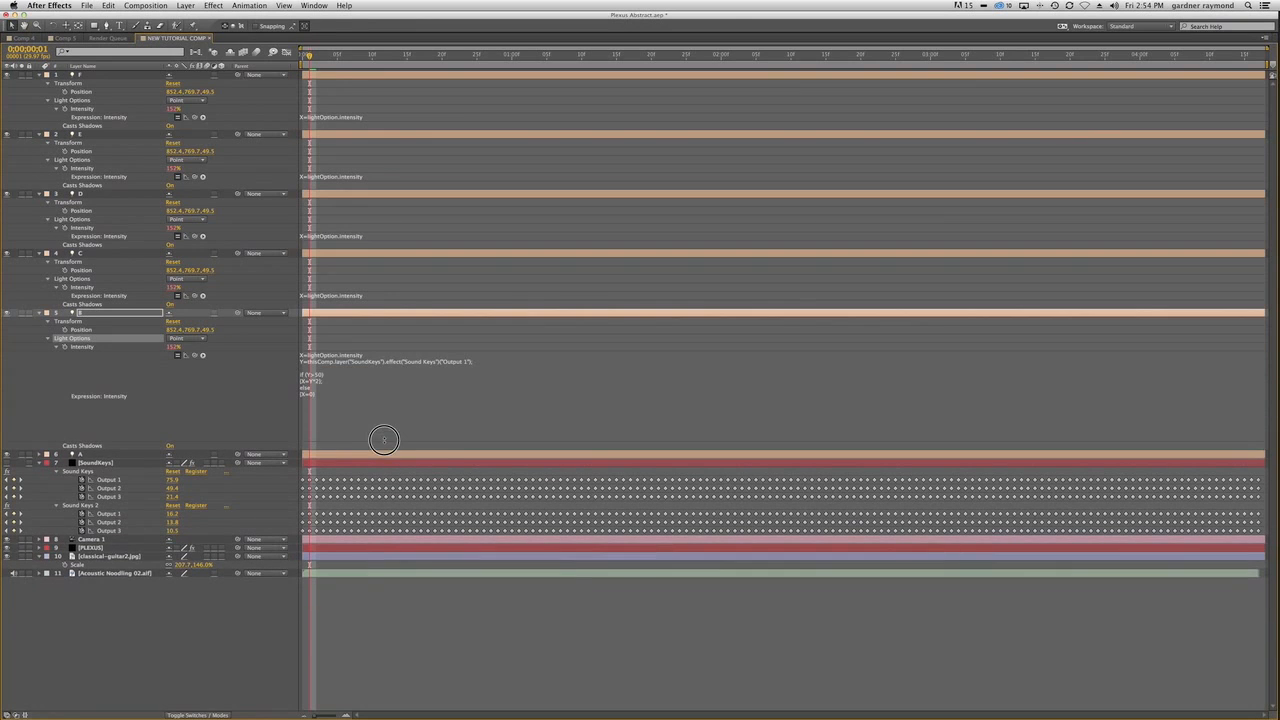
left_click(476, 372)
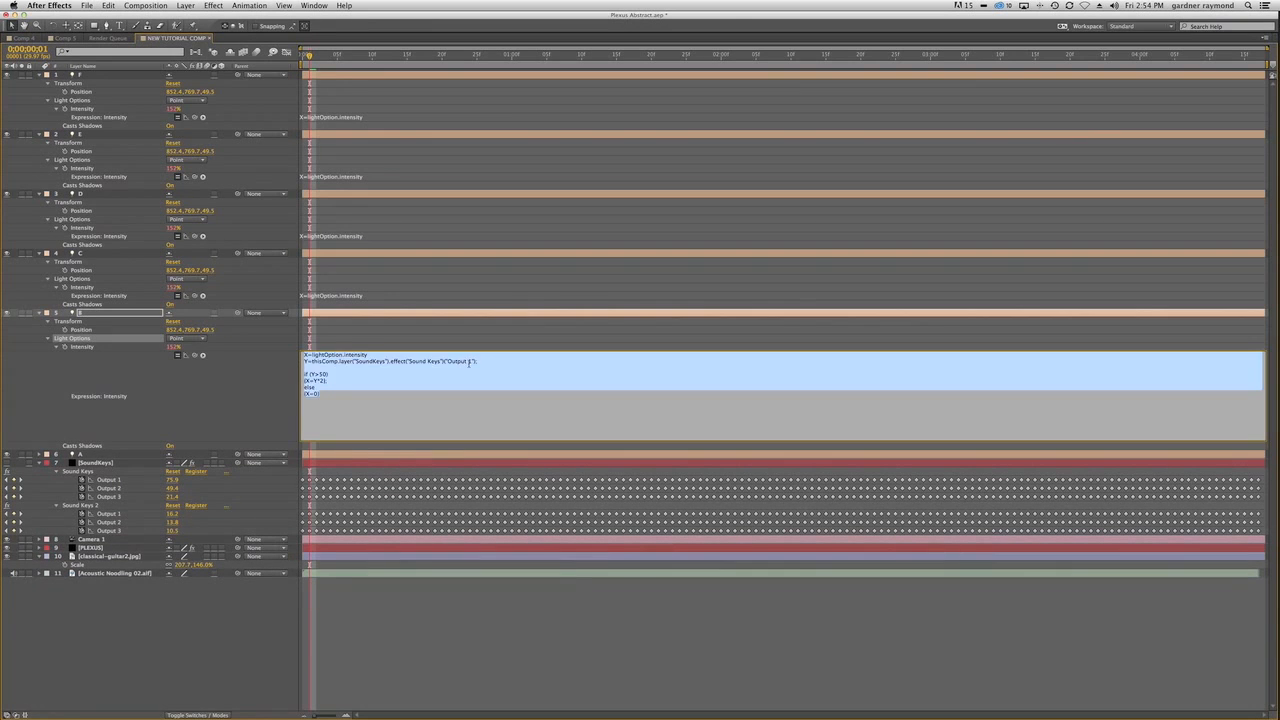
left_click(480, 382)
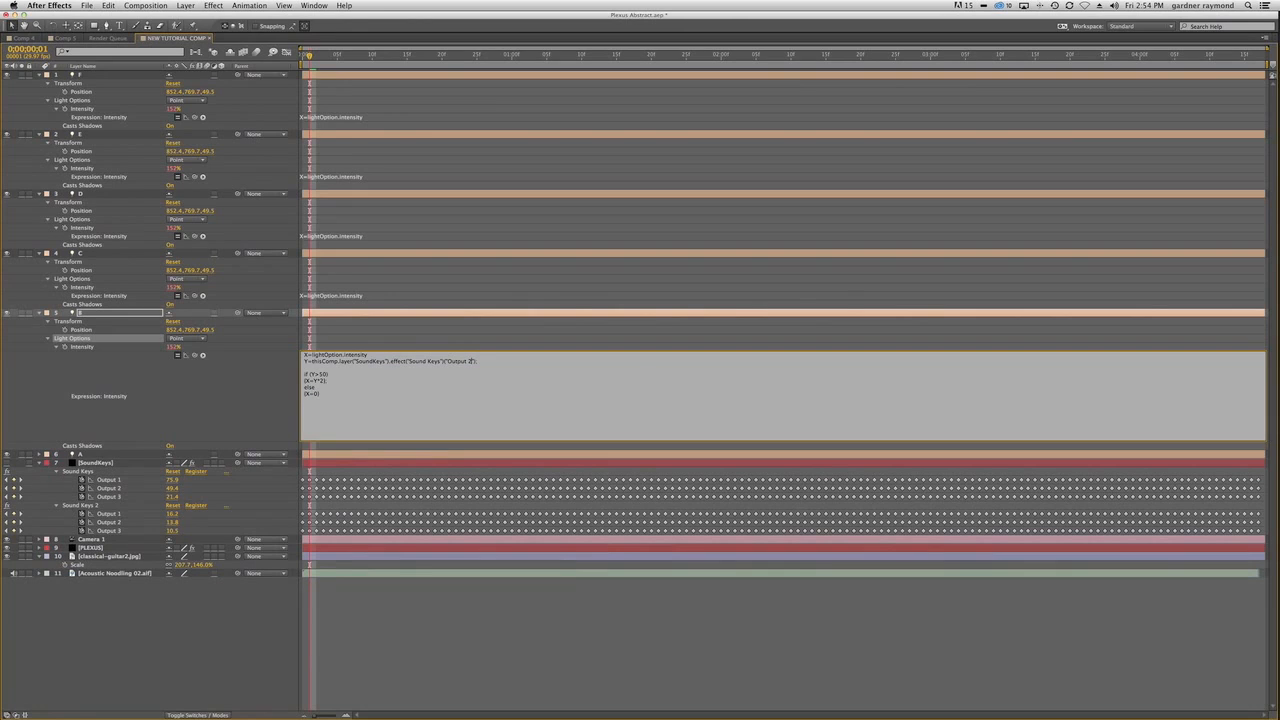
key("Return")
key("BackSpace")
key("KP_Enter")
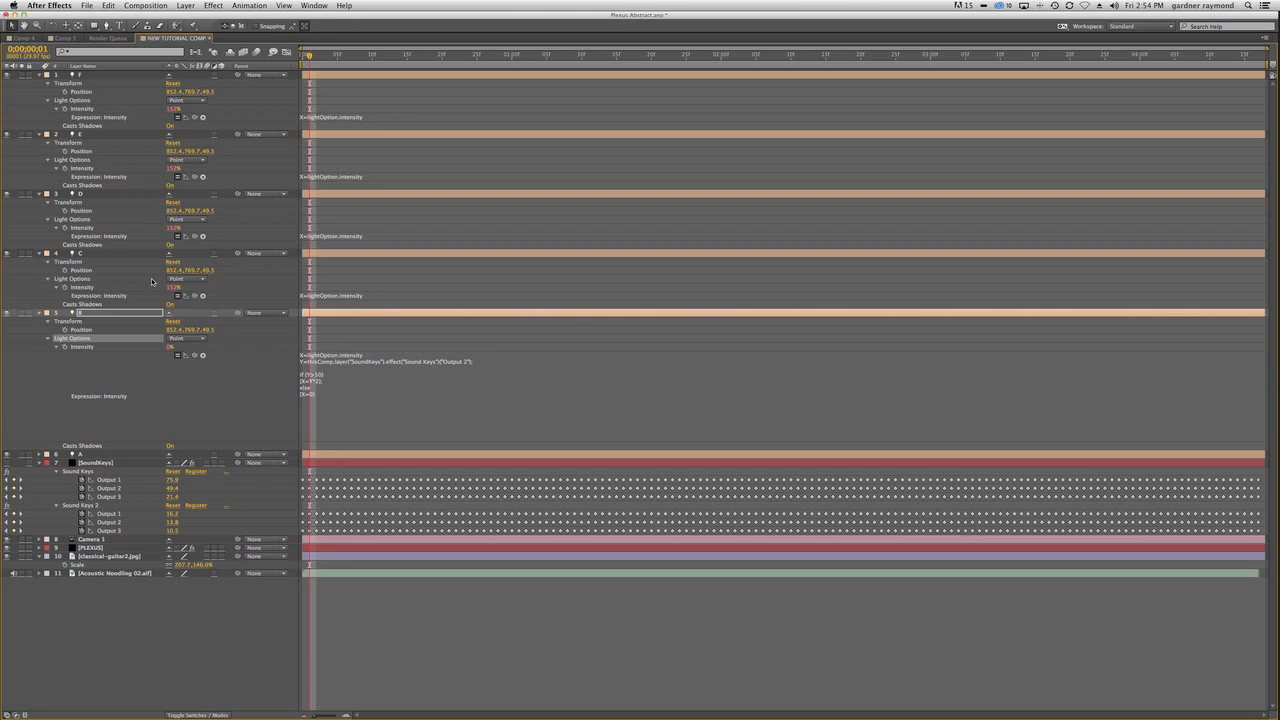
Enlarge light C's Intensity expression field and make the expression read Output 3 of Sound Keys.
left_click_drag(380, 300, 374, 349)
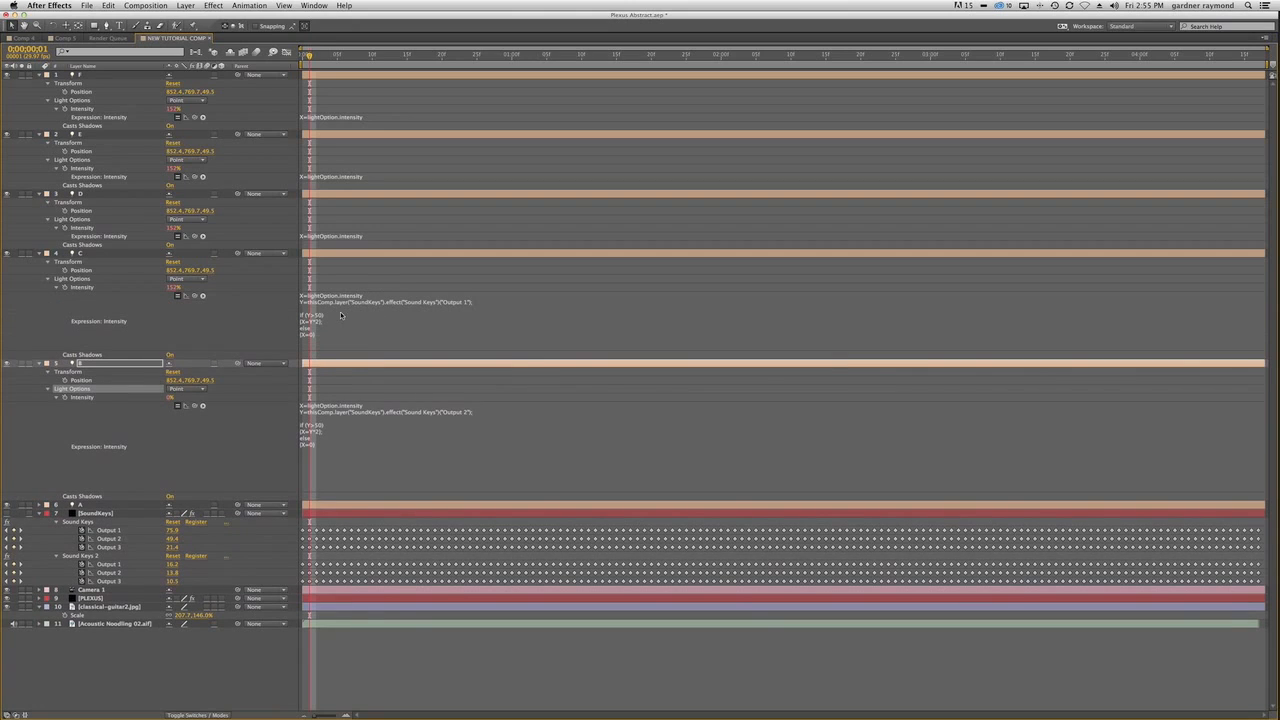
left_click(313, 305)
left_click(313, 301)
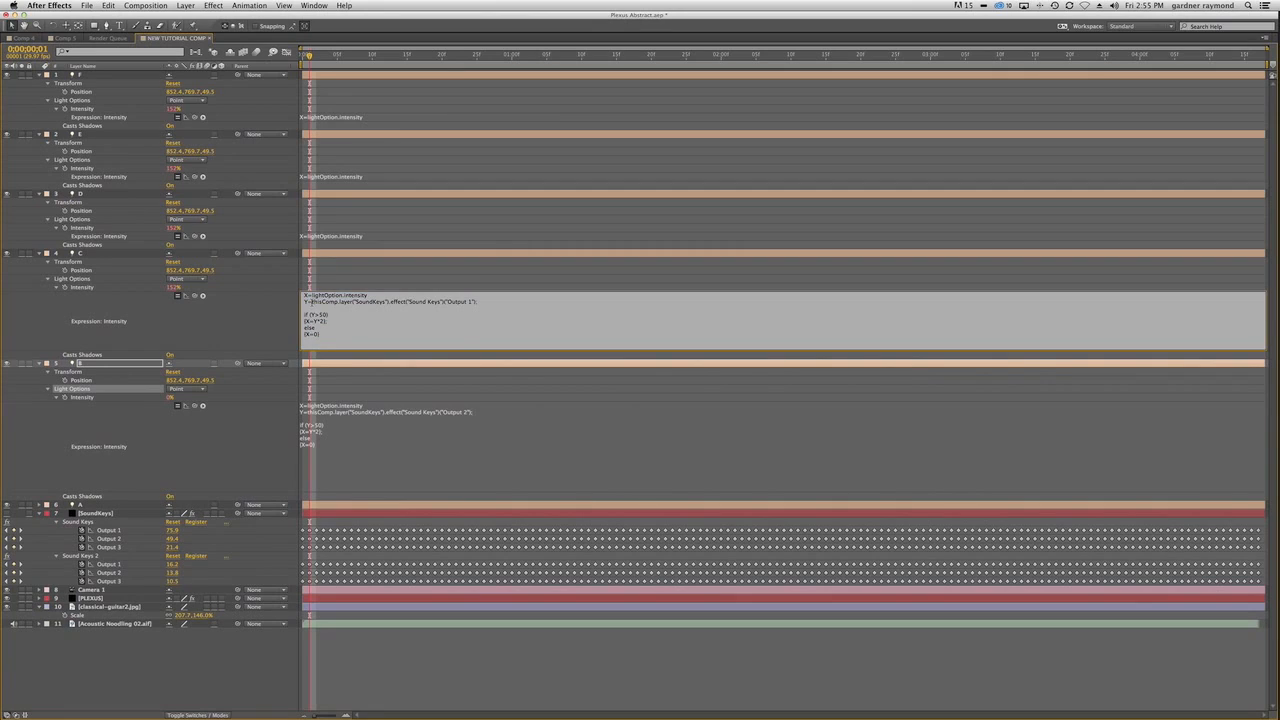
left_click_drag(313, 301, 477, 302)
left_click_drag(197, 296, 117, 547)
key("KP_Enter")
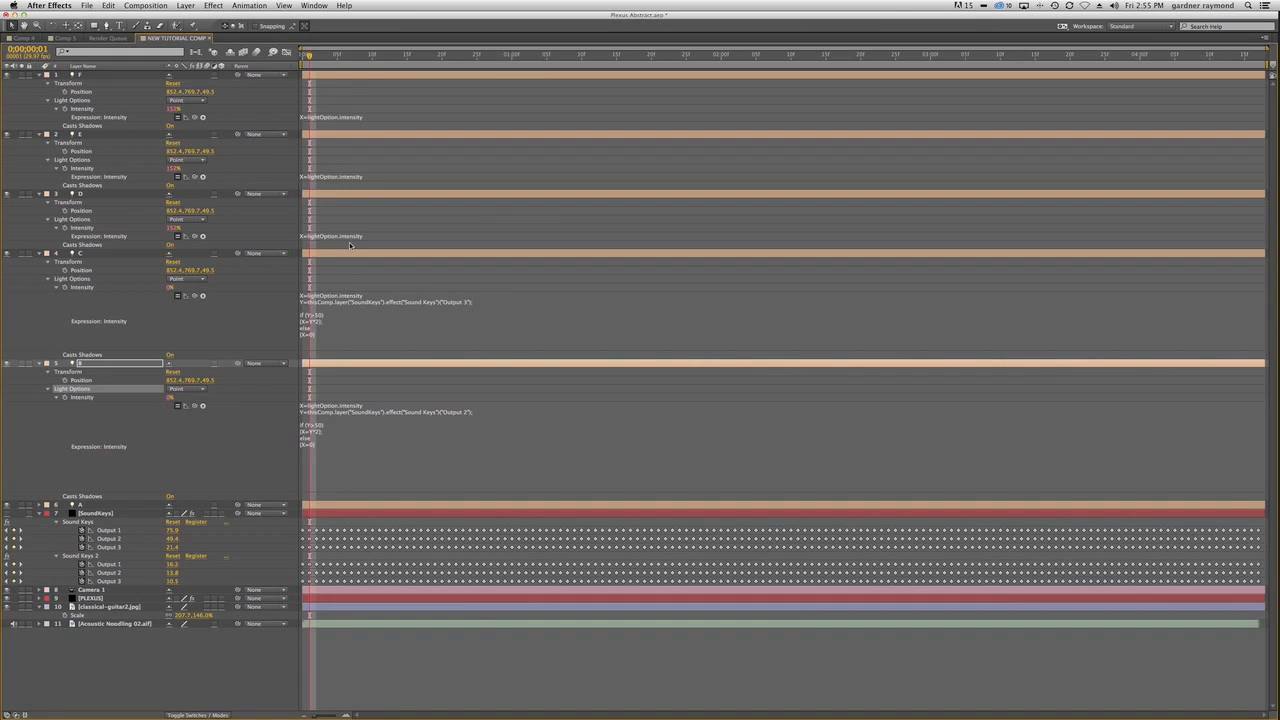
Enlarge light D's Intensity expression field and point the expression at Output 1 of Sound Keys 2.
left_click_drag(351, 244, 355, 299)
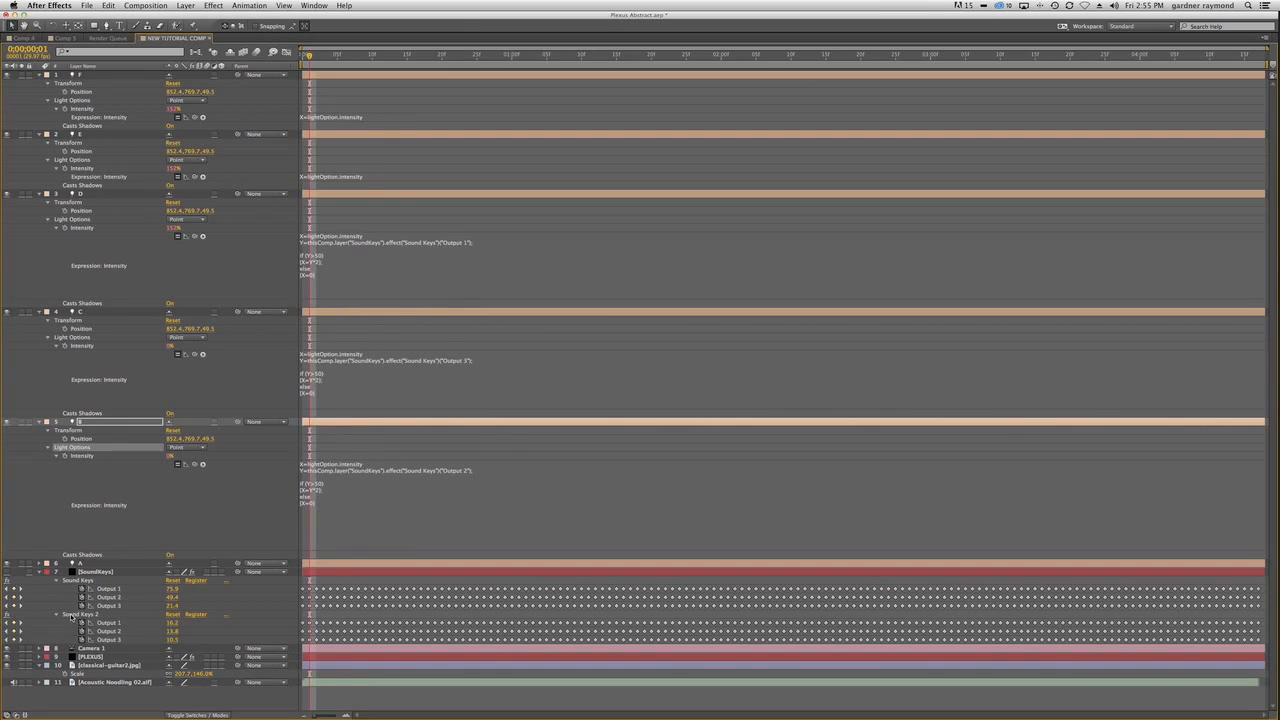
left_click(436, 245)
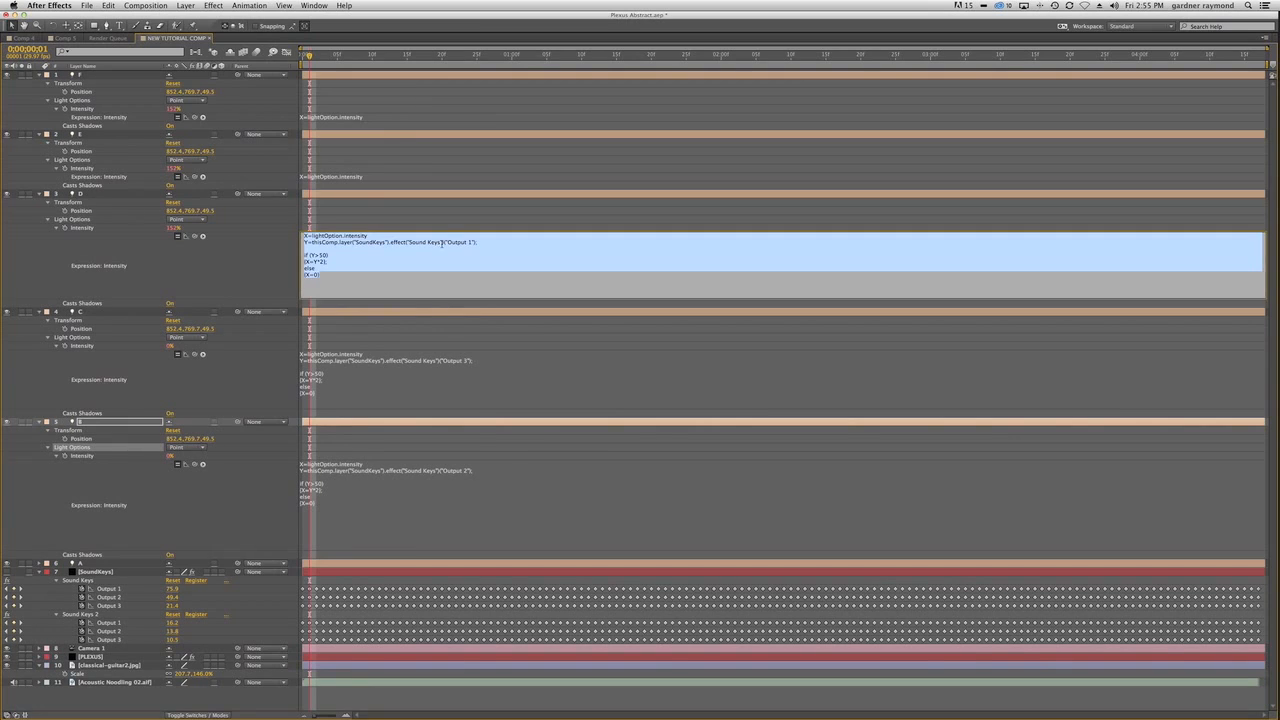
left_click(480, 279)
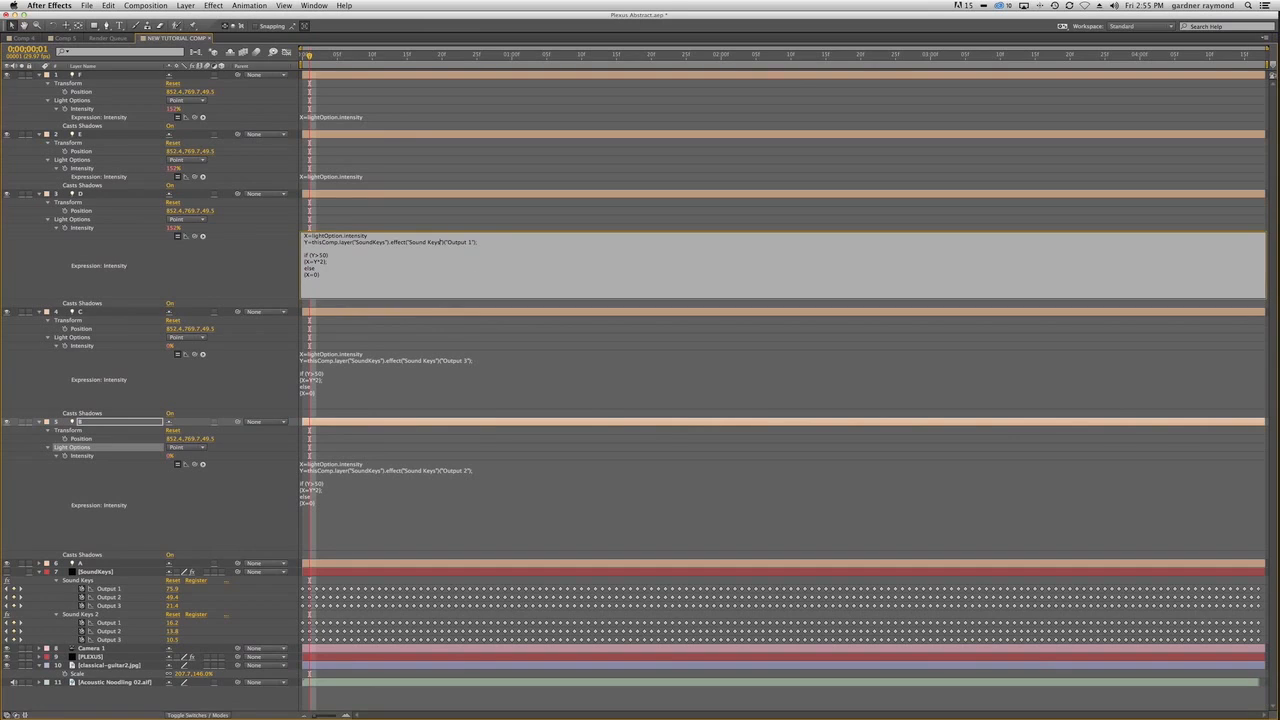
type("2")
left_click(443, 242)
key("KP_Enter")
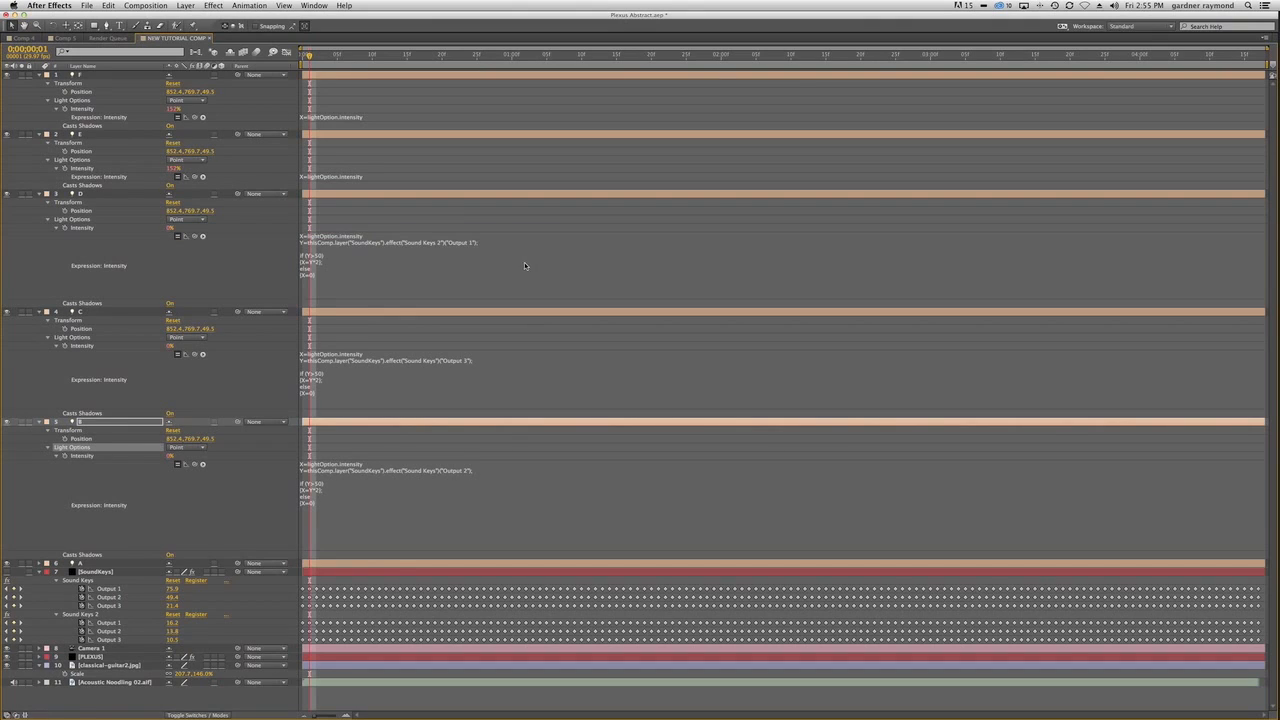
Enlarge light E's Intensity expression field and point the expression at Sound Keys 2, Output 2.
left_click_drag(397, 180, 397, 249)
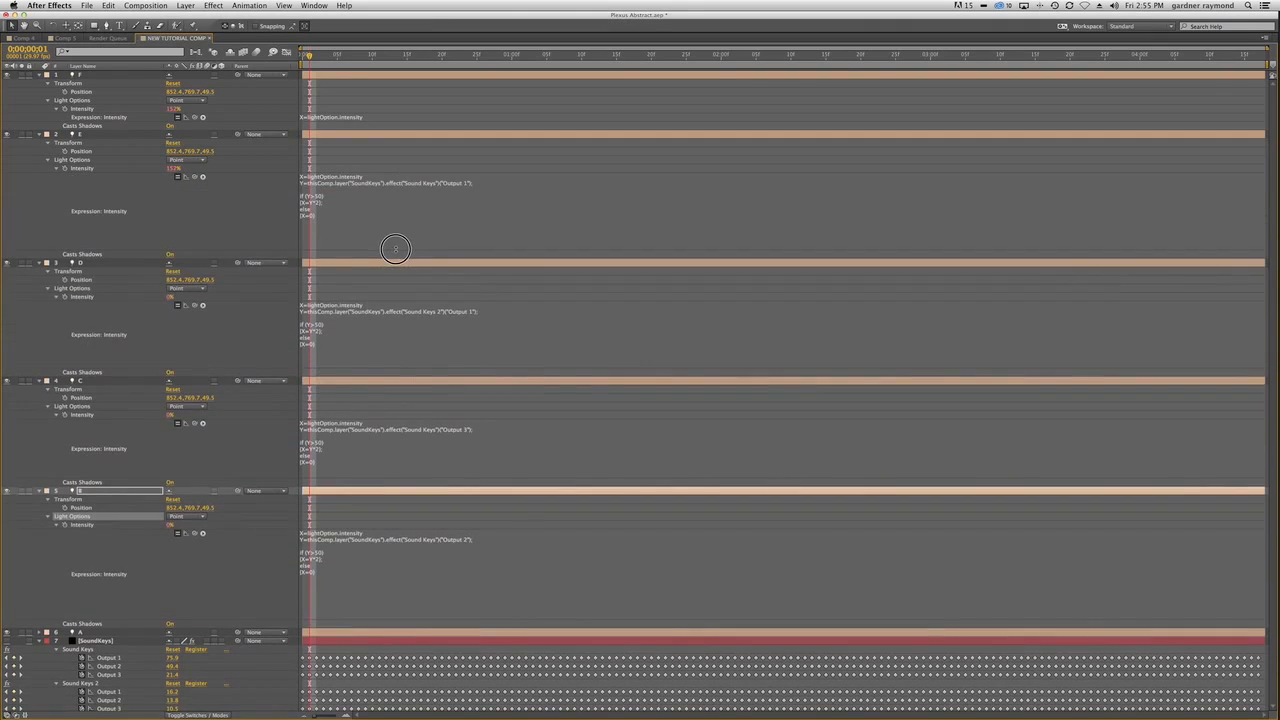
left_click(439, 184)
left_click(439, 183)
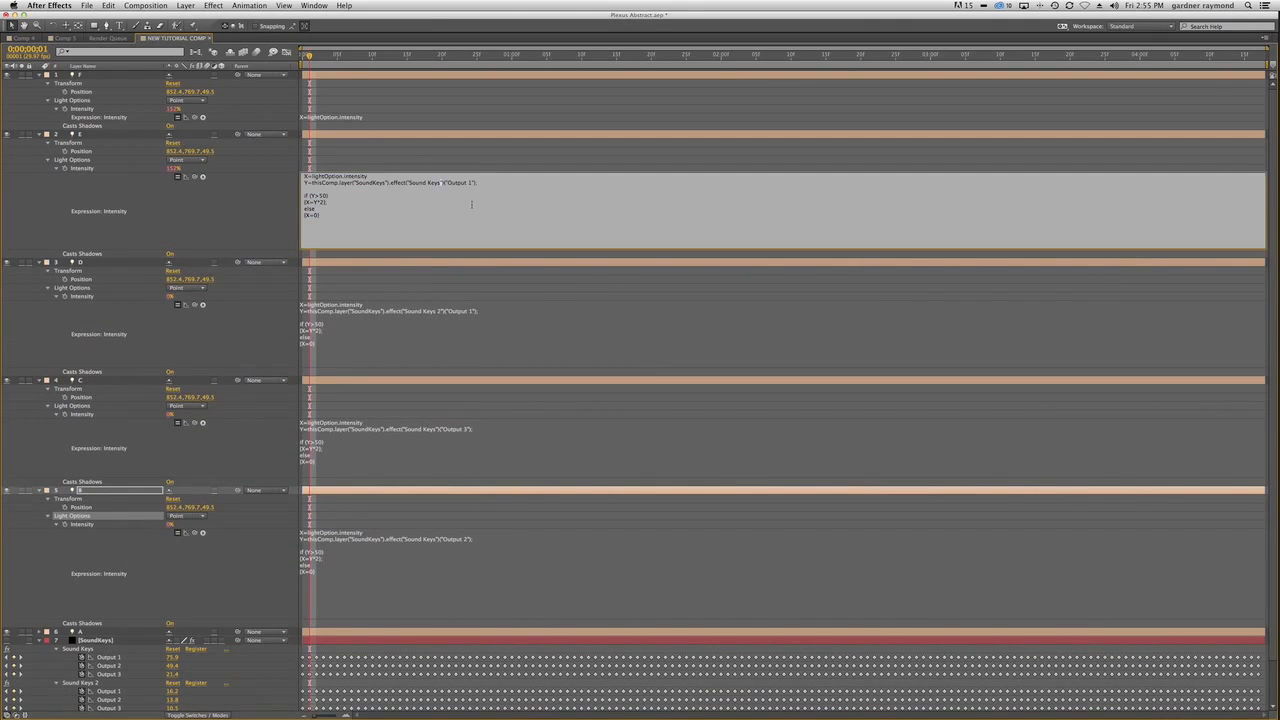
type("2")
key("KP_Enter")
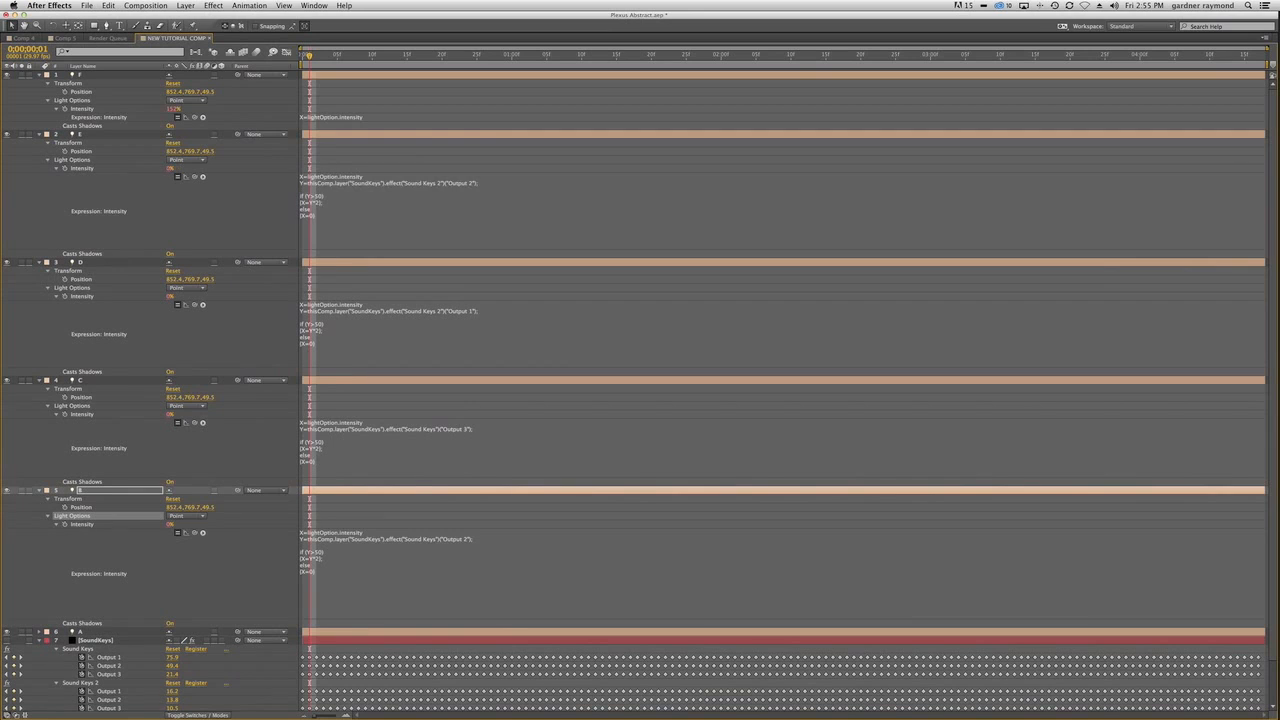
Enlarge light F's Intensity expression field and point the expression at Sound Keys 2, Output 3.
left_click_drag(405, 123, 405, 196)
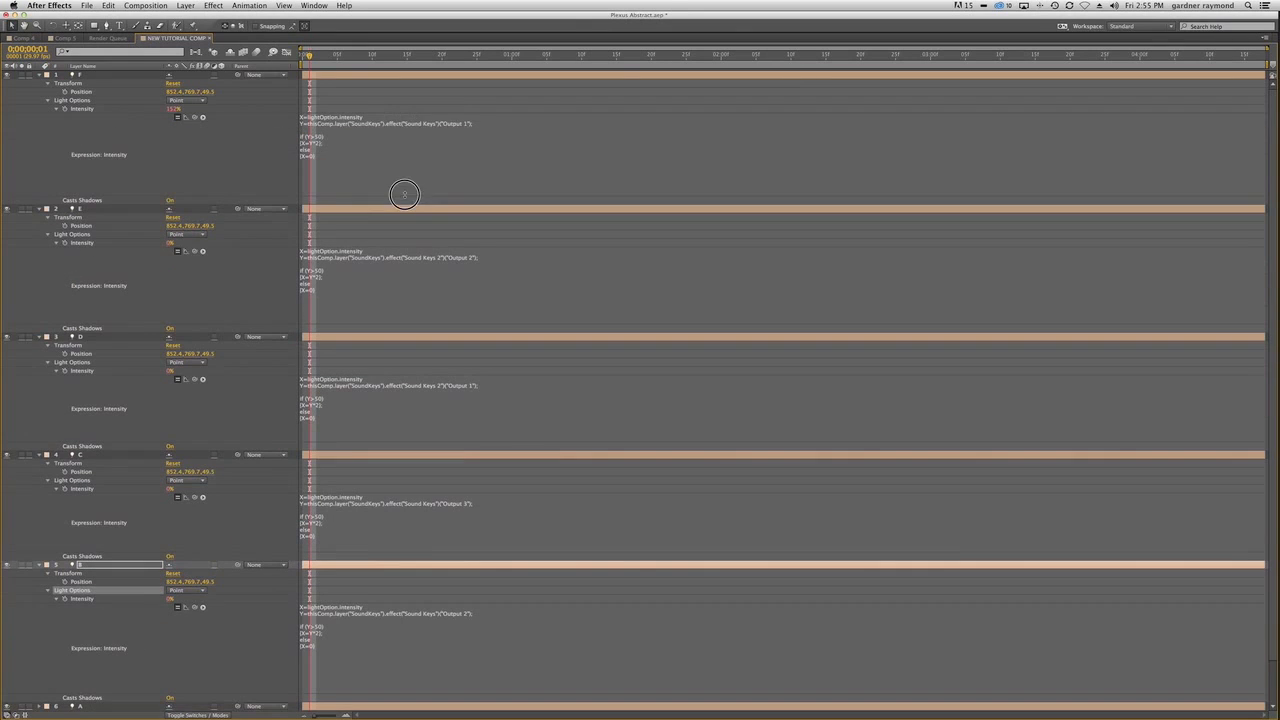
left_click(437, 125)
left_click(440, 123)
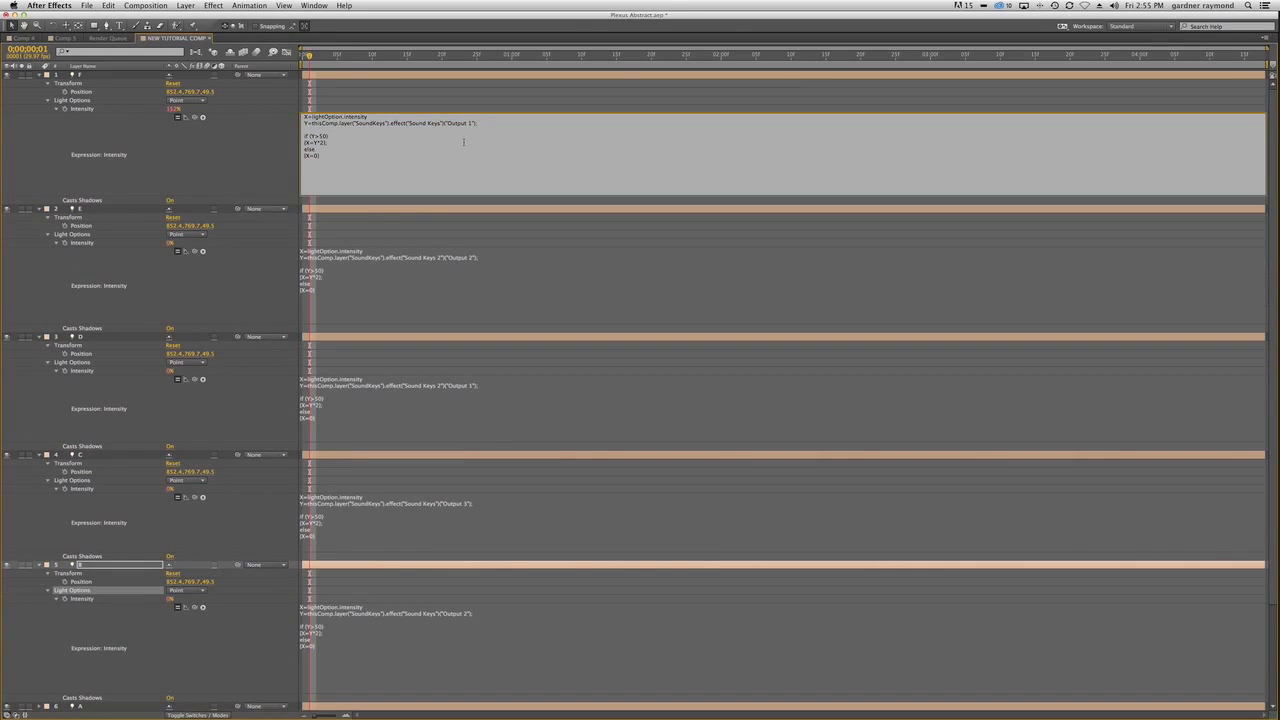
type("2")
key("KP_Enter")
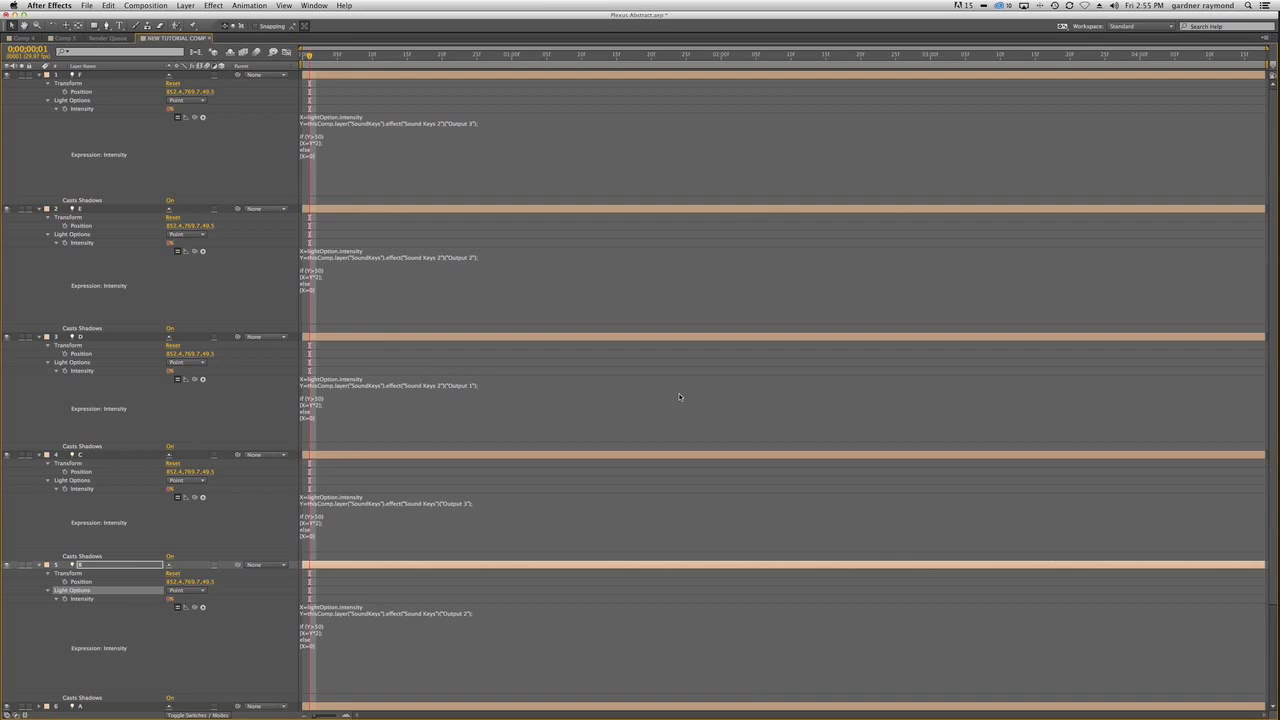
Restore the full workspace at 0;00;00;24 and collapse the properties of all layers.
key("grave")
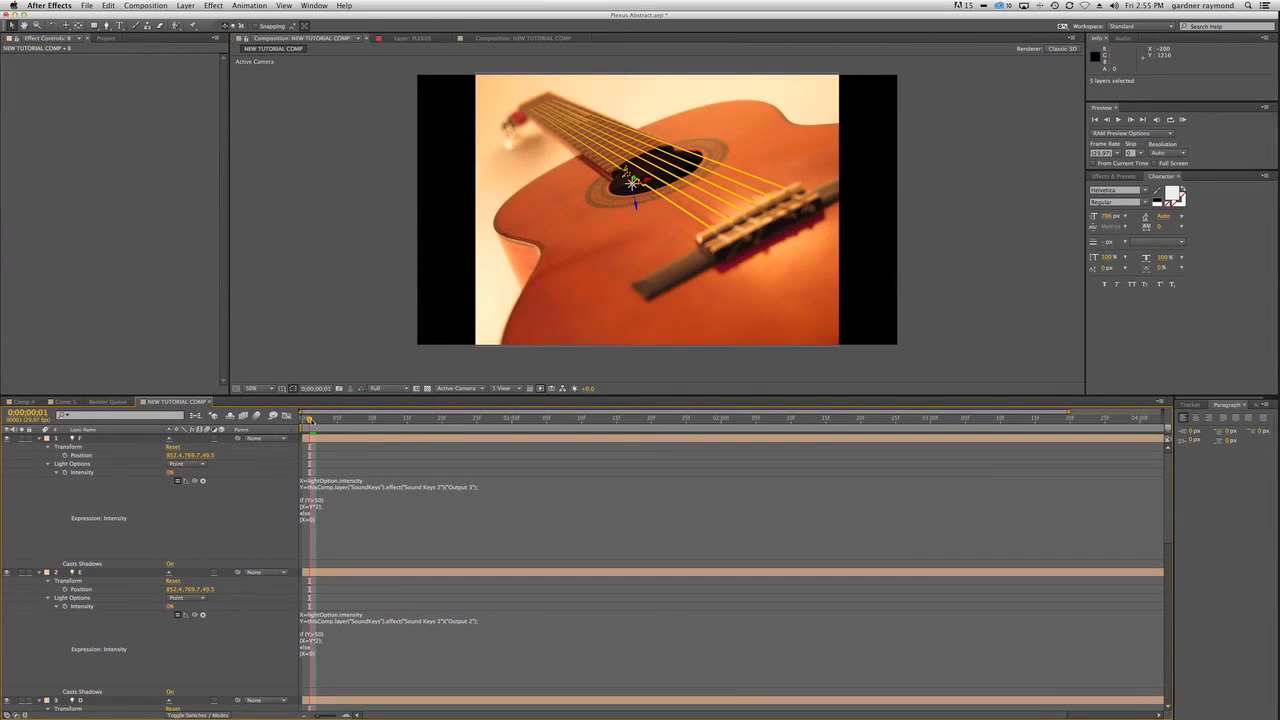
left_click_drag(309, 419, 469, 427)
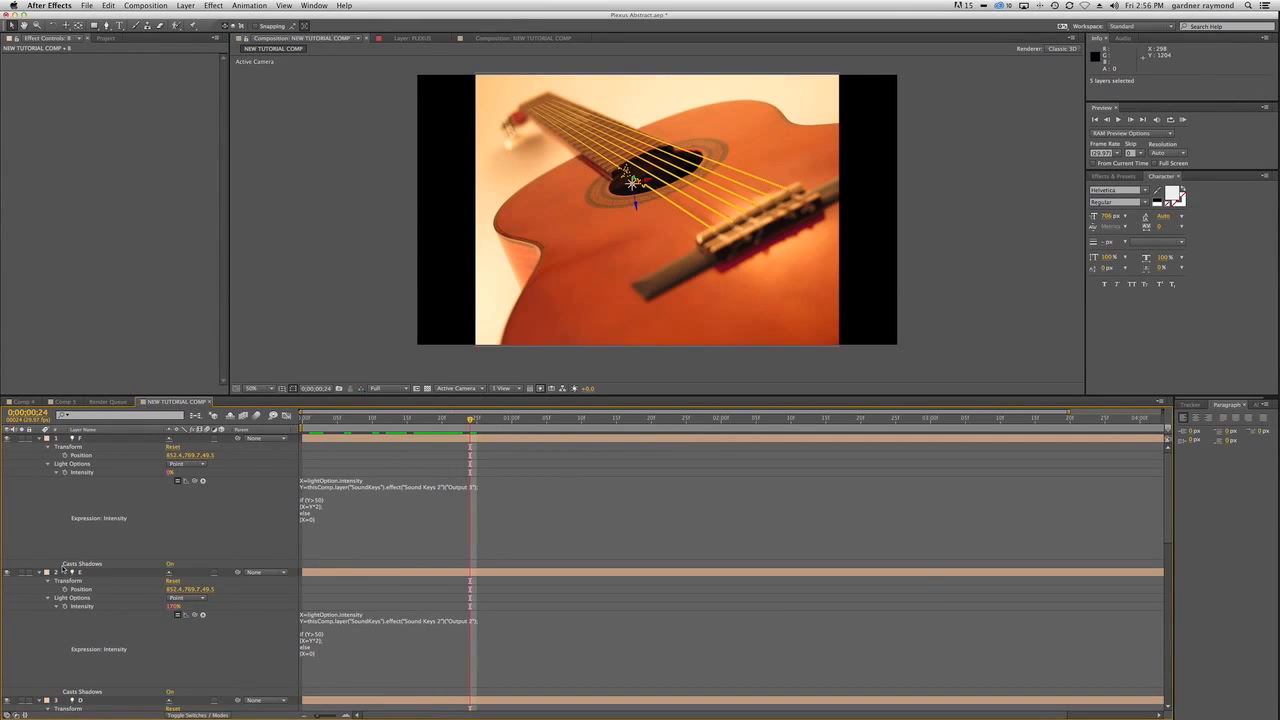
left_click(112, 441)
key("super+a")
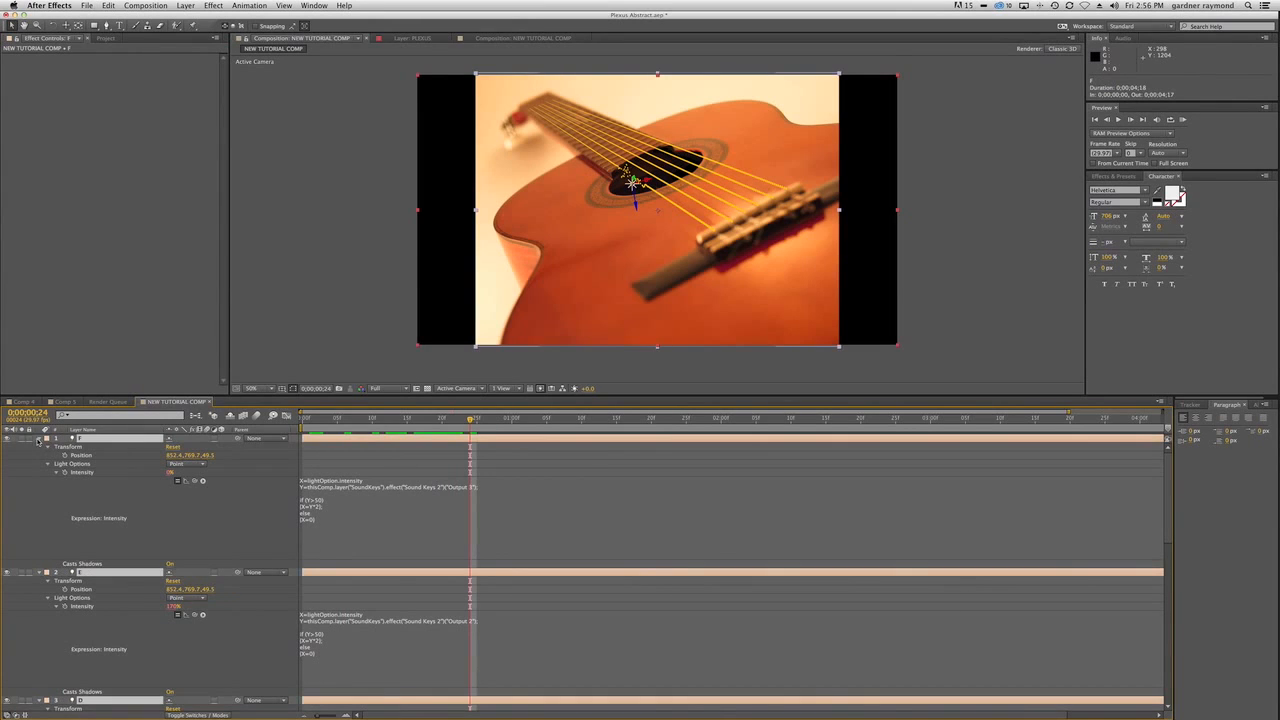
left_click(39, 439)
left_click(207, 612)
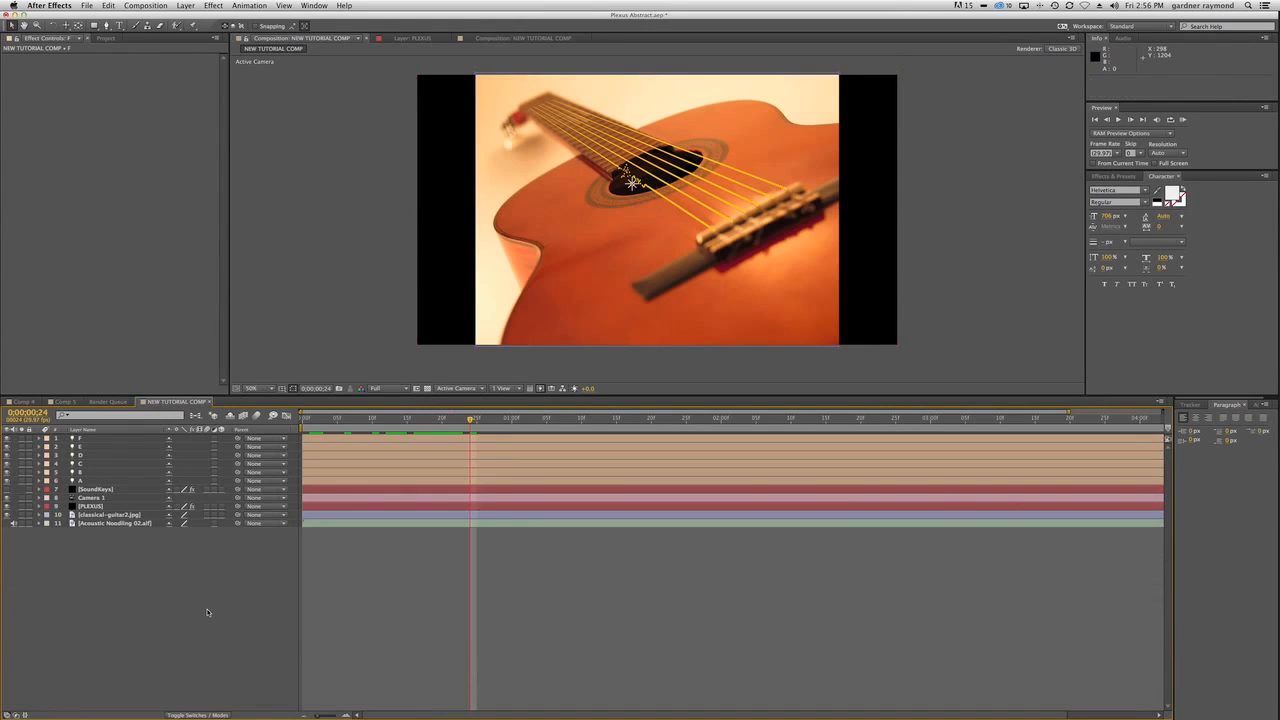
Move light B along its X axis to about 924.1, 769.7, 49.5 over the sound hole.
left_click(91, 473)
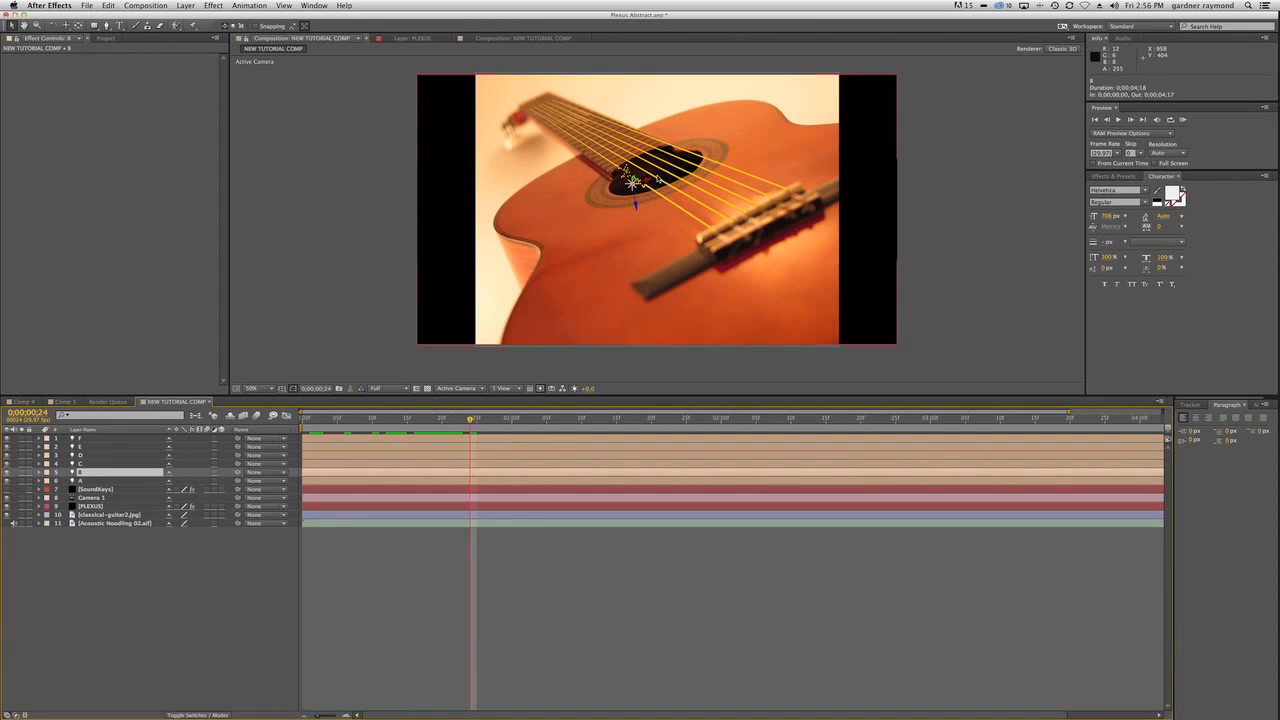
left_click_drag(656, 176, 664, 177)
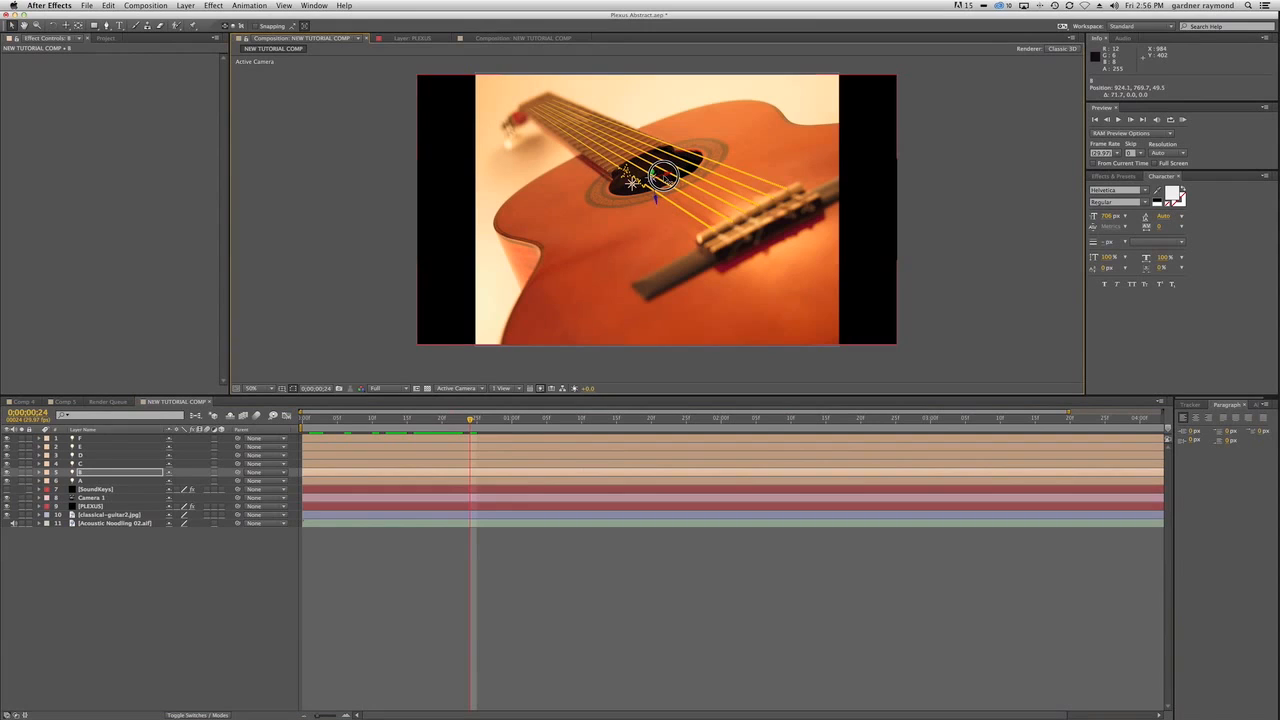
left_click(100, 439, "shift")
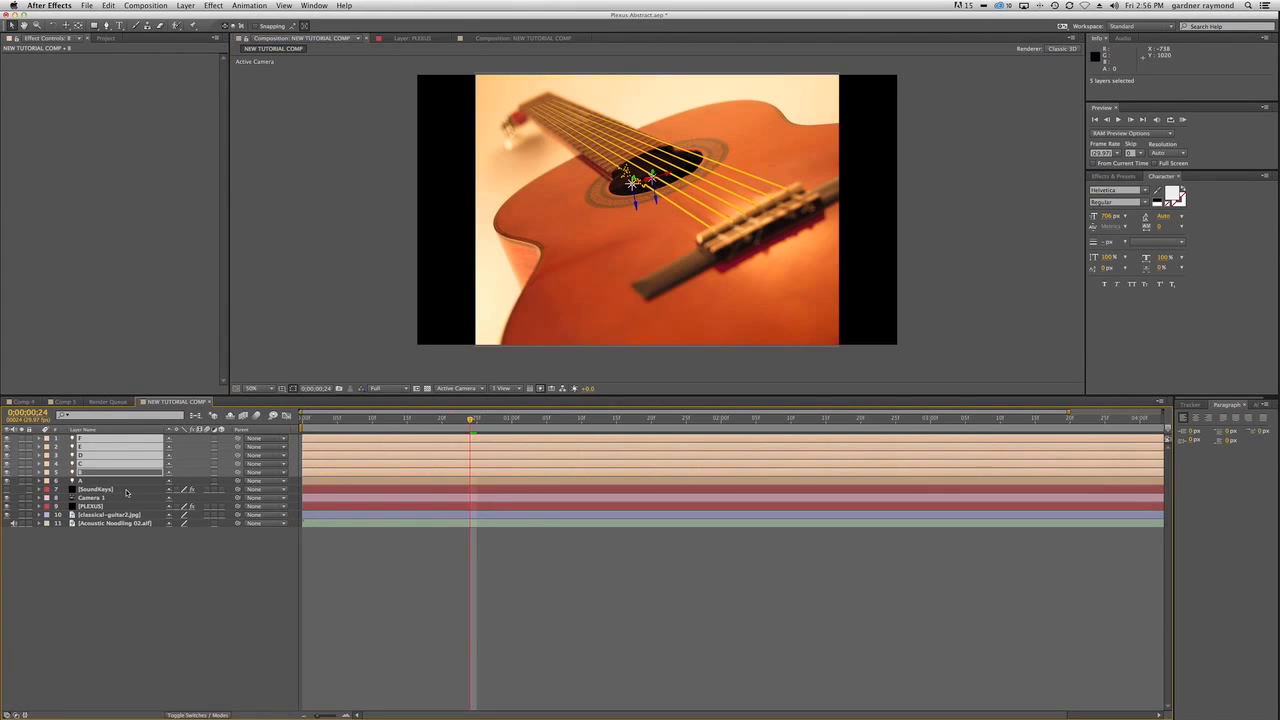
Reveal the SoundKeys layer's keyframed outputs and scrub to 0;00;01;18 to check the string movement.
left_click(97, 489)
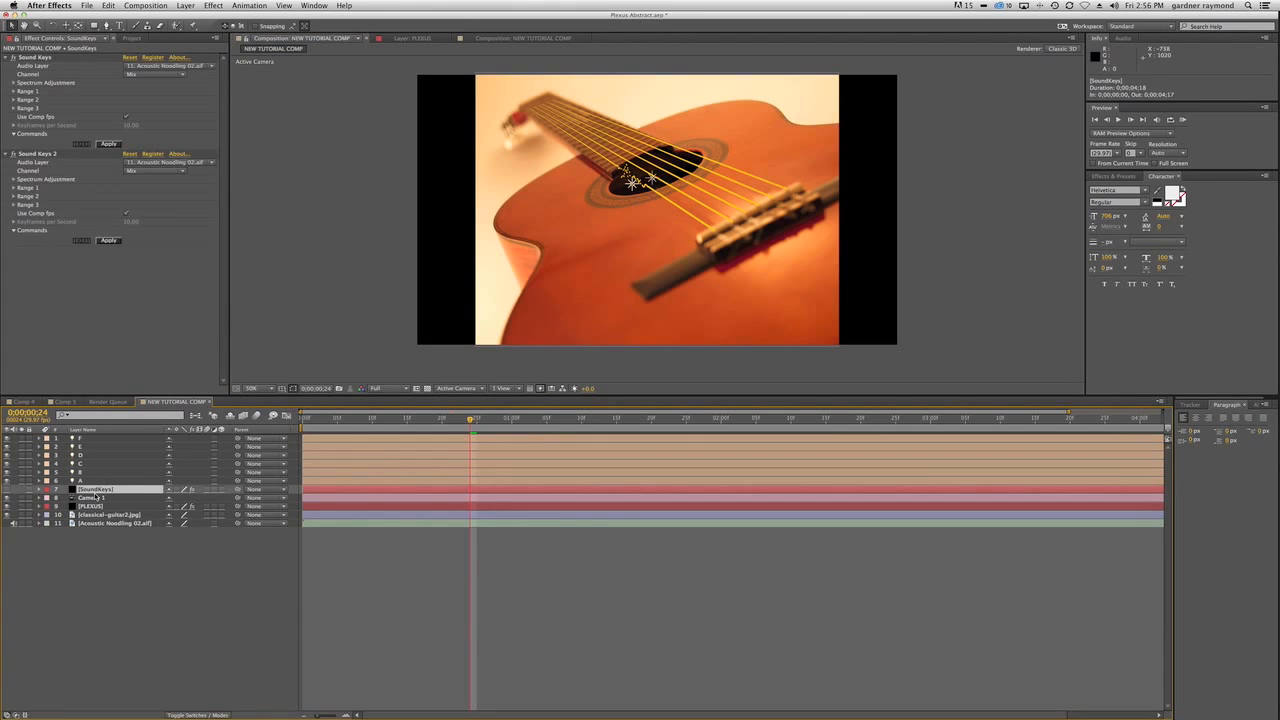
key("u")
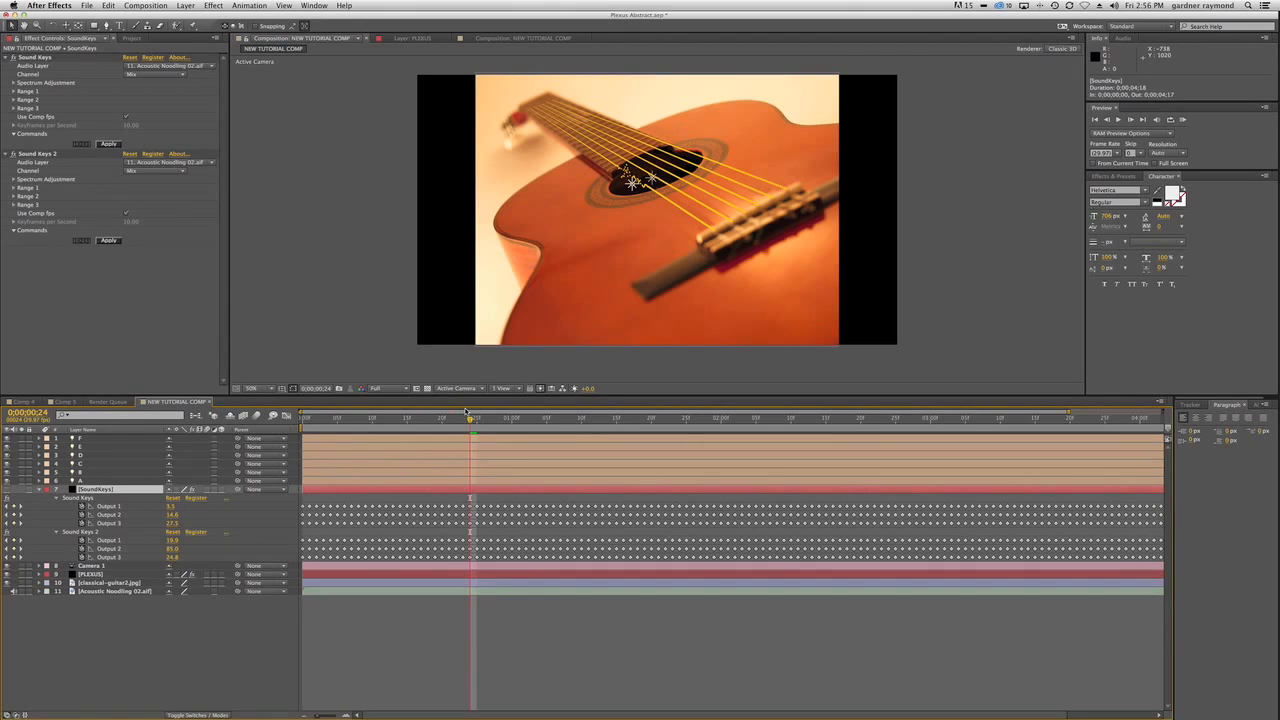
left_click_drag(470, 418, 638, 430)
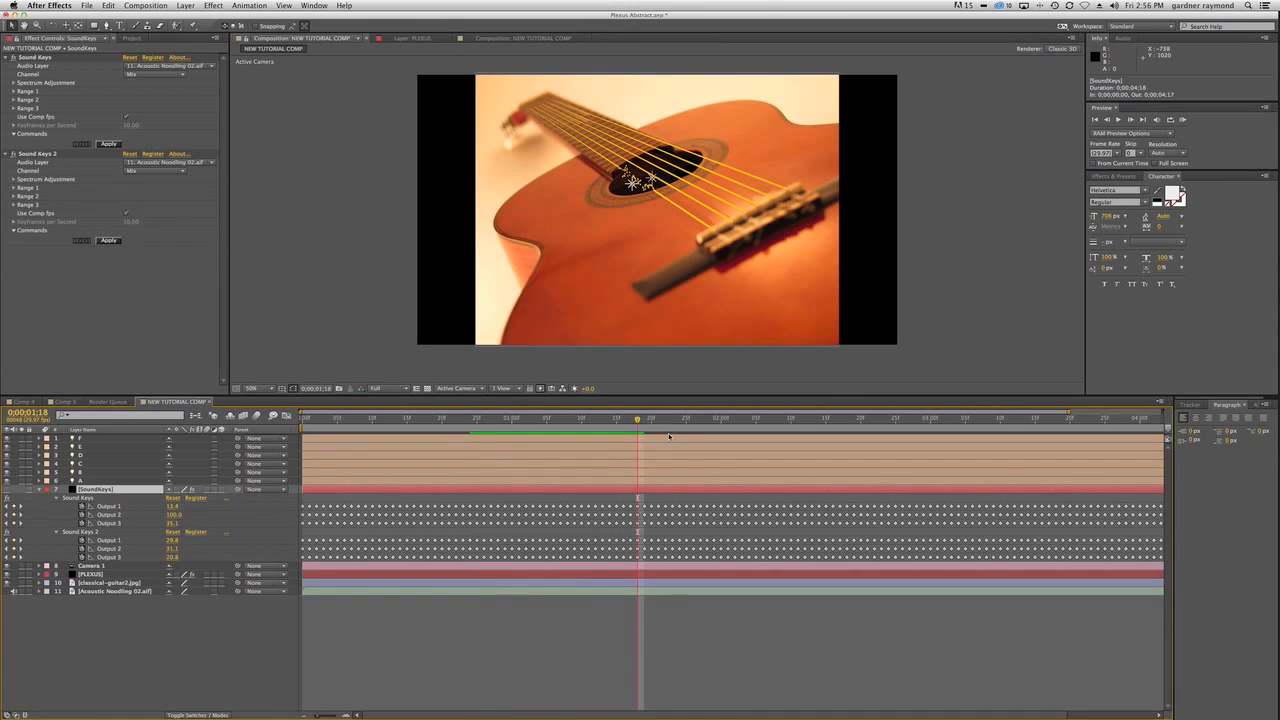
Move light B along its Z axis to about 39.0.
left_click(89, 473)
mouse_move(657, 201)
left_mouse_down()
mouse_move(657, 180)
mouse_move(657, 198)
left_mouse_up()
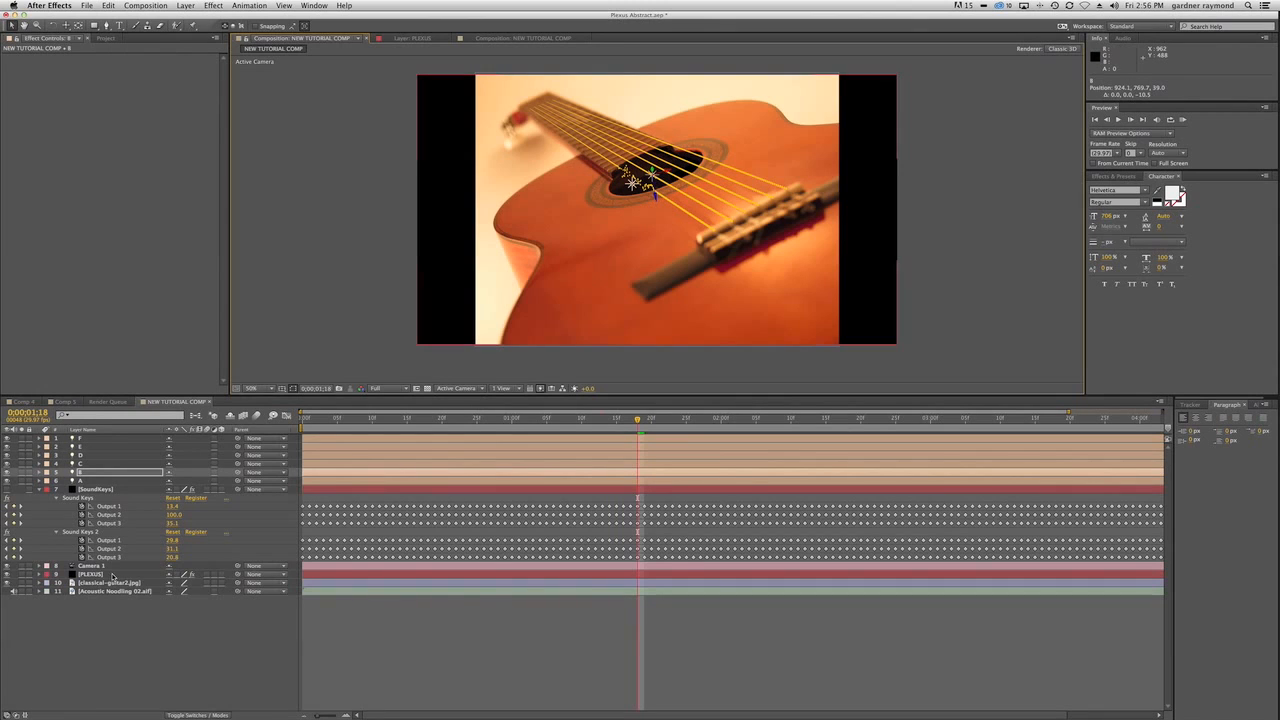
Select the PLEXUS layer and expand the settings of Plexus Noise Effectors 2 through 6.
left_click(110, 574)
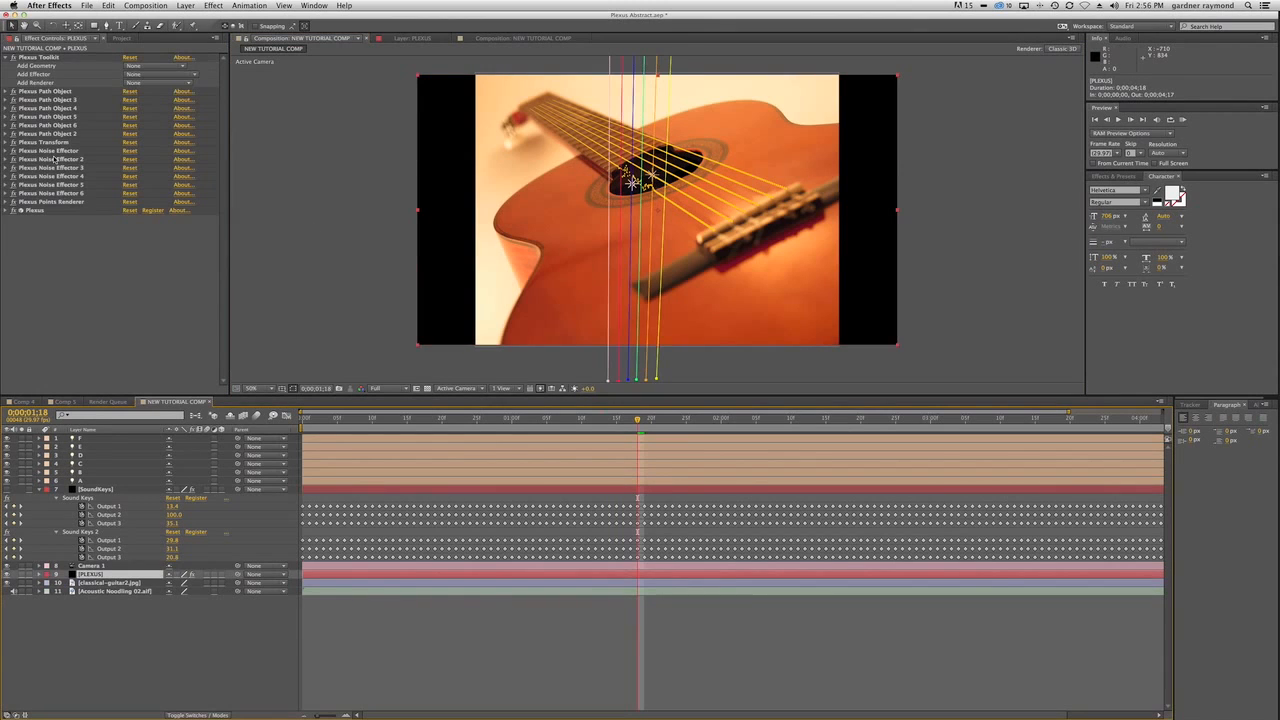
left_click(14, 159)
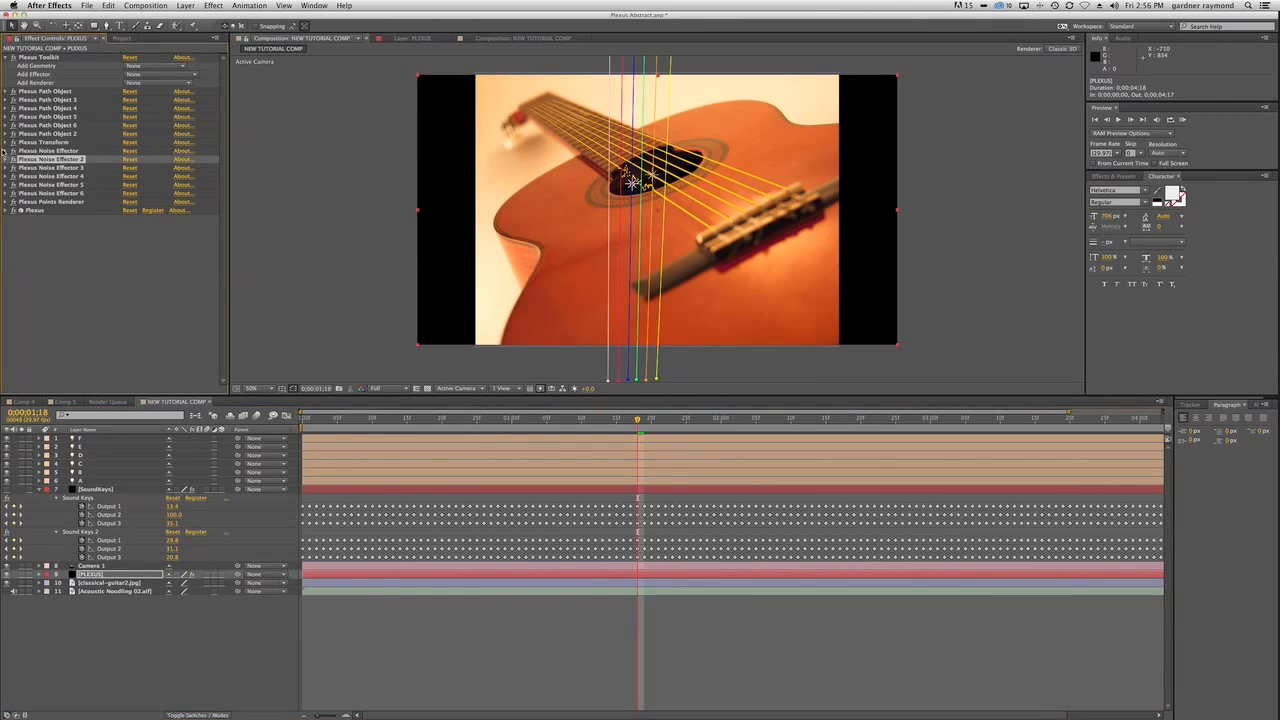
left_click(44, 193, "shift")
left_click(5, 193)
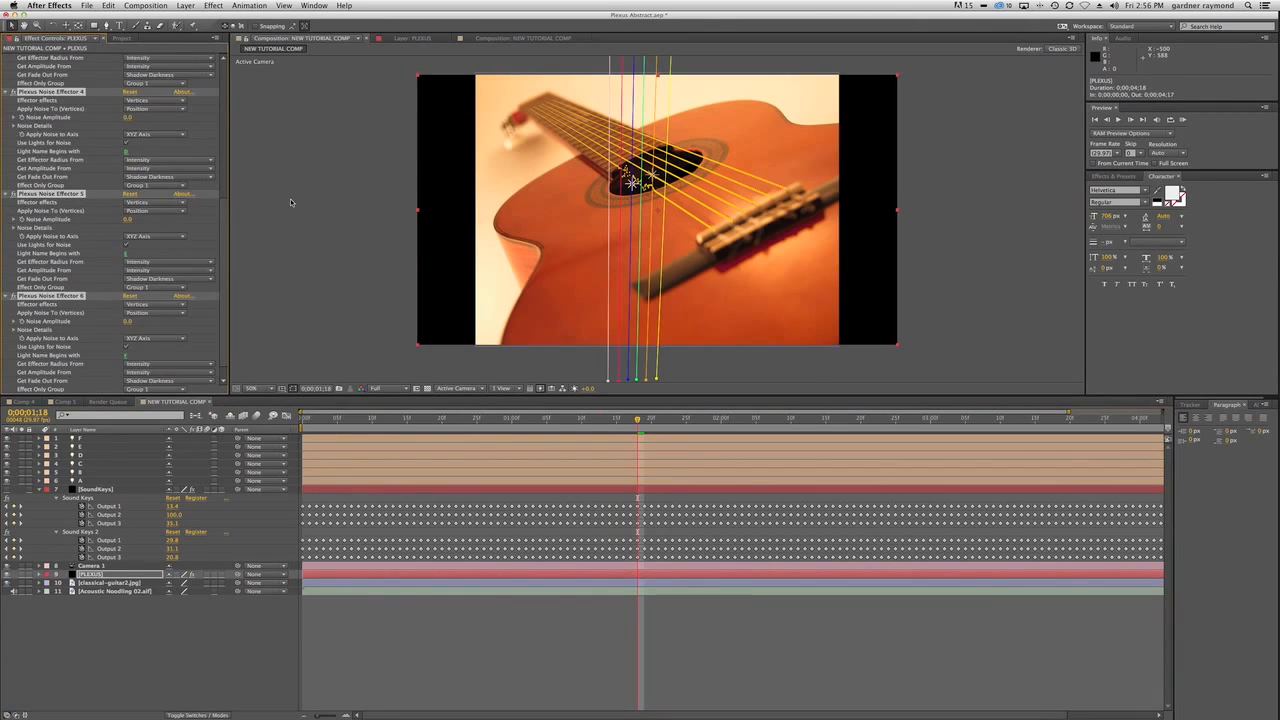
Set Effect Only Group to Group 2 for Plexus Noise Effector 2 and to Group 3 for Plexus Noise Effector 3.
scroll(143, 76, "up", 10)
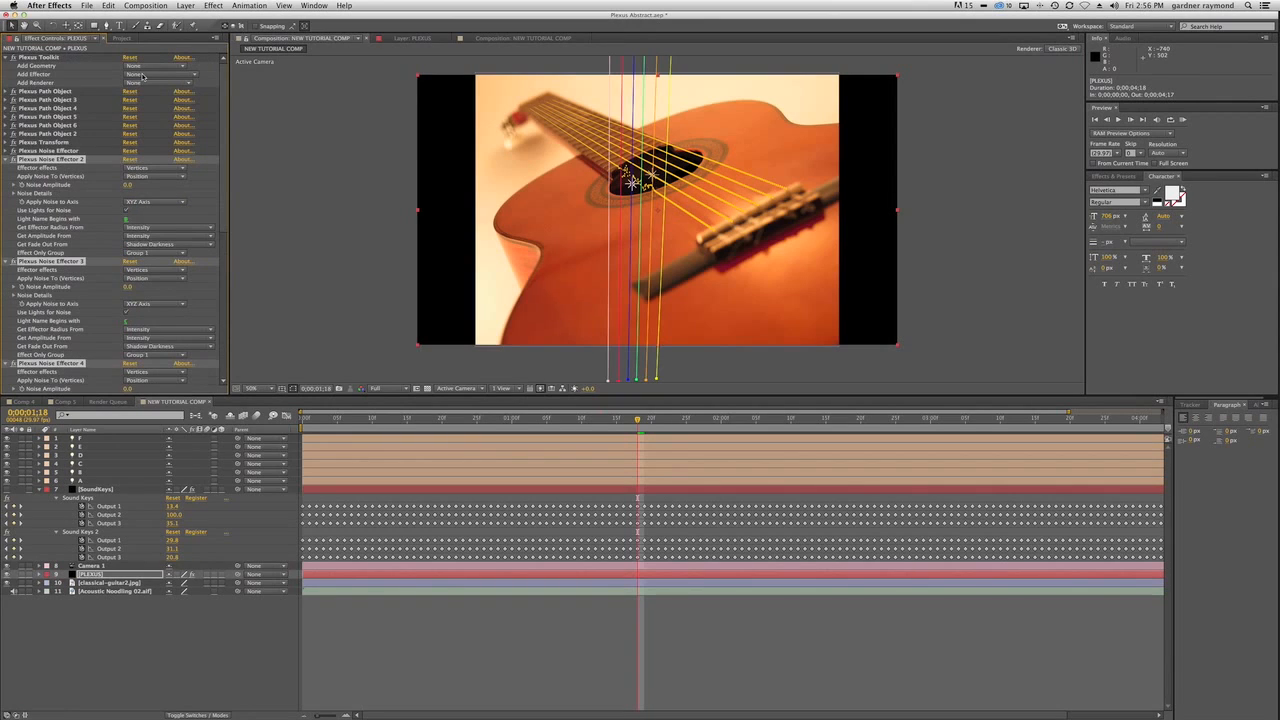
left_click(165, 252)
left_click(158, 272)
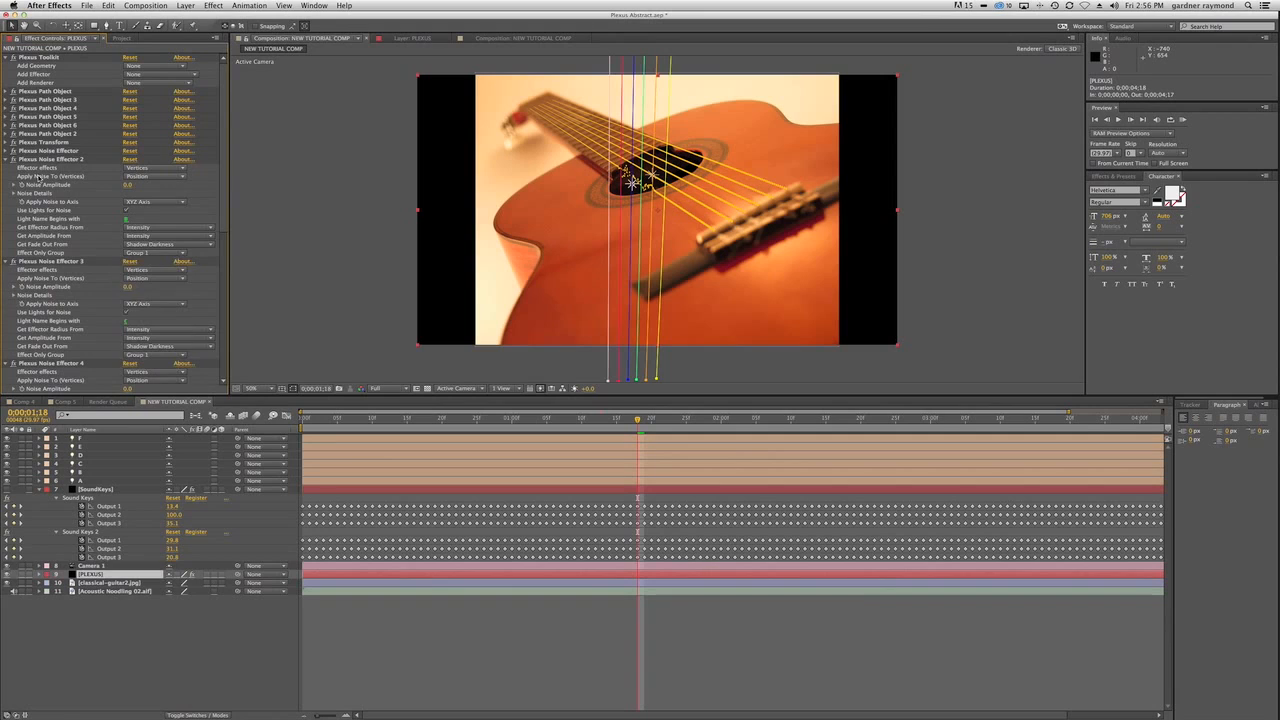
left_click(160, 357)
left_click(170, 386)
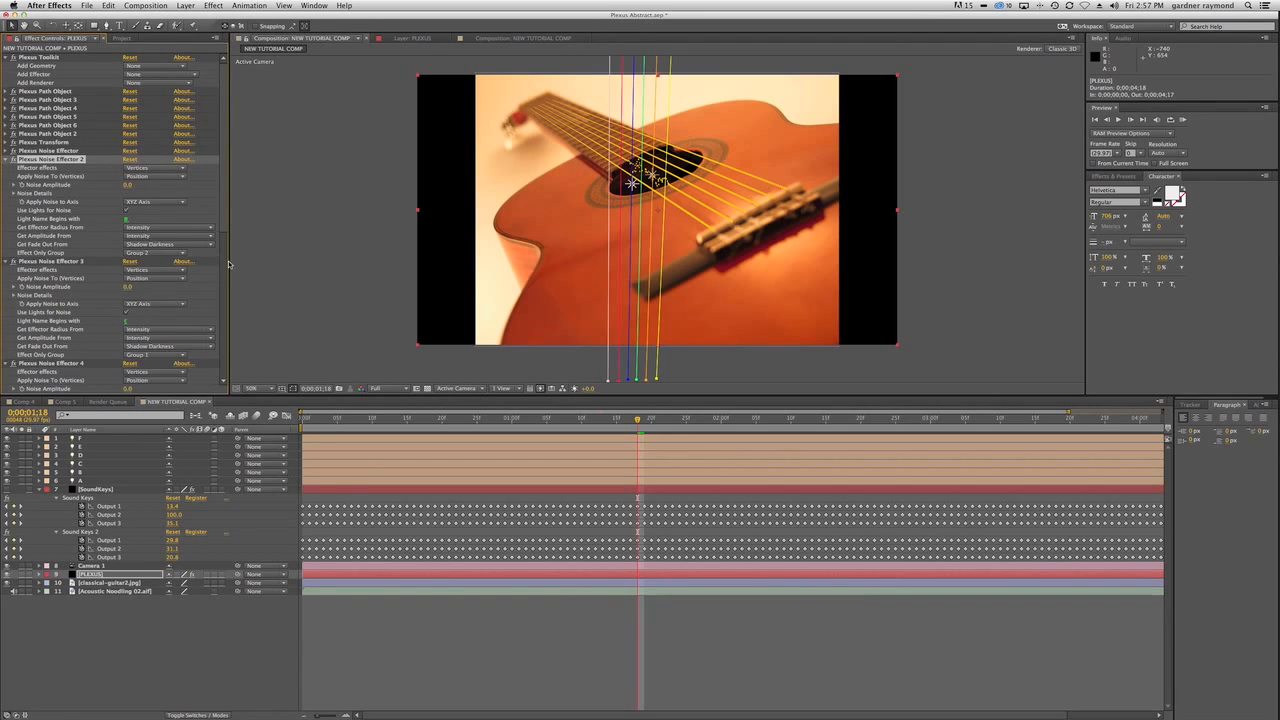
left_click_drag(223, 220, 223, 309)
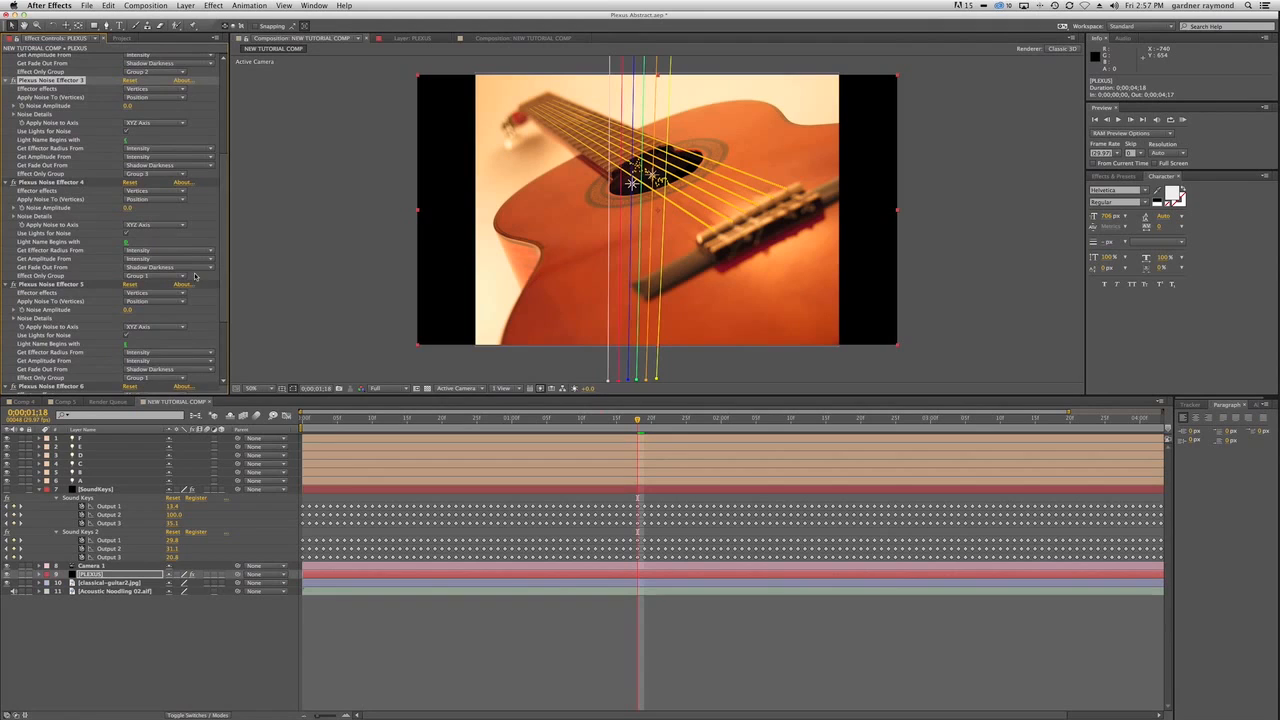
Set Effect Only Group to Group 4, Group 5 and Group 6 for Plexus Noise Effectors 4, 5 and 6 respectively.
left_click(166, 276)
left_click(160, 303)
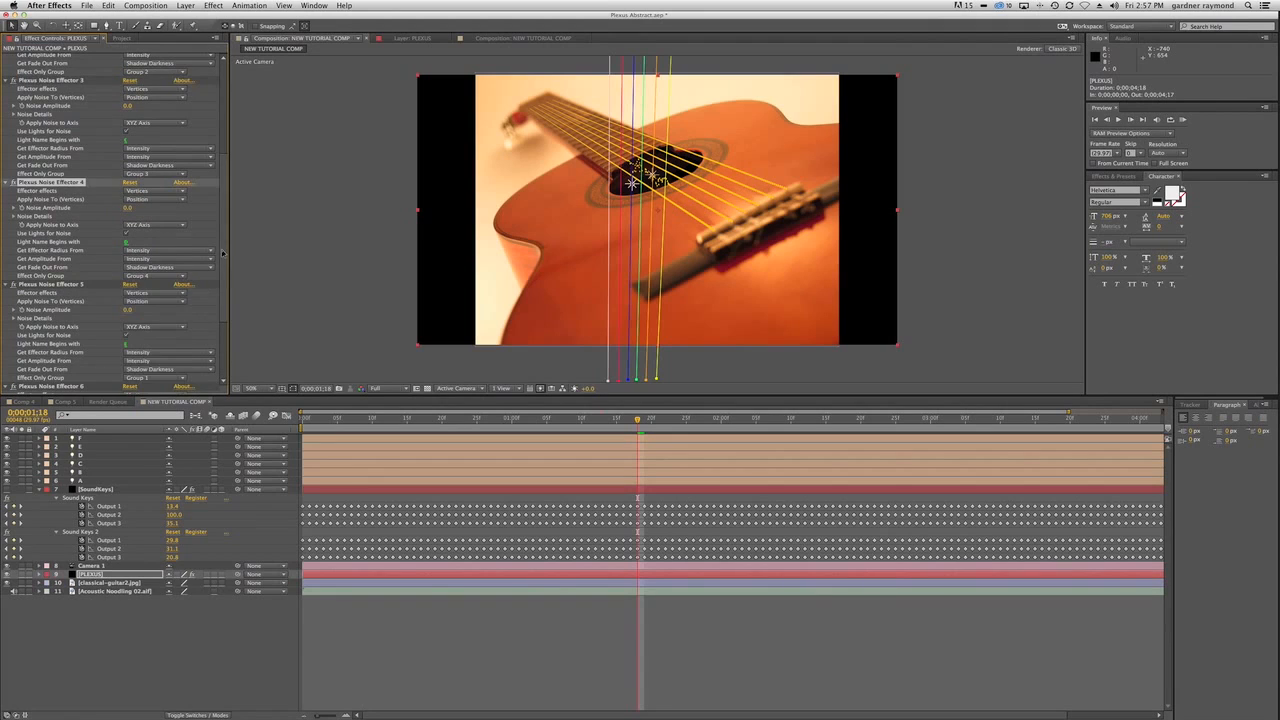
left_click_drag(222, 265, 221, 308)
left_click(157, 268)
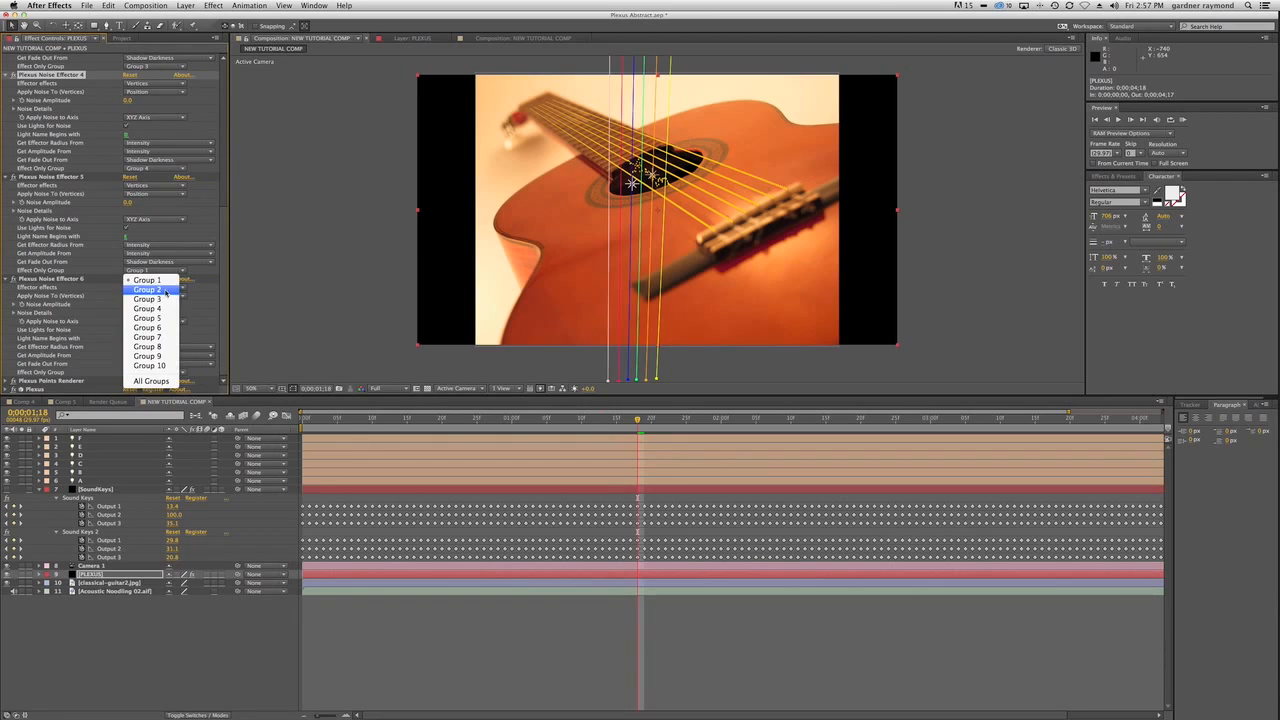
left_click(160, 308)
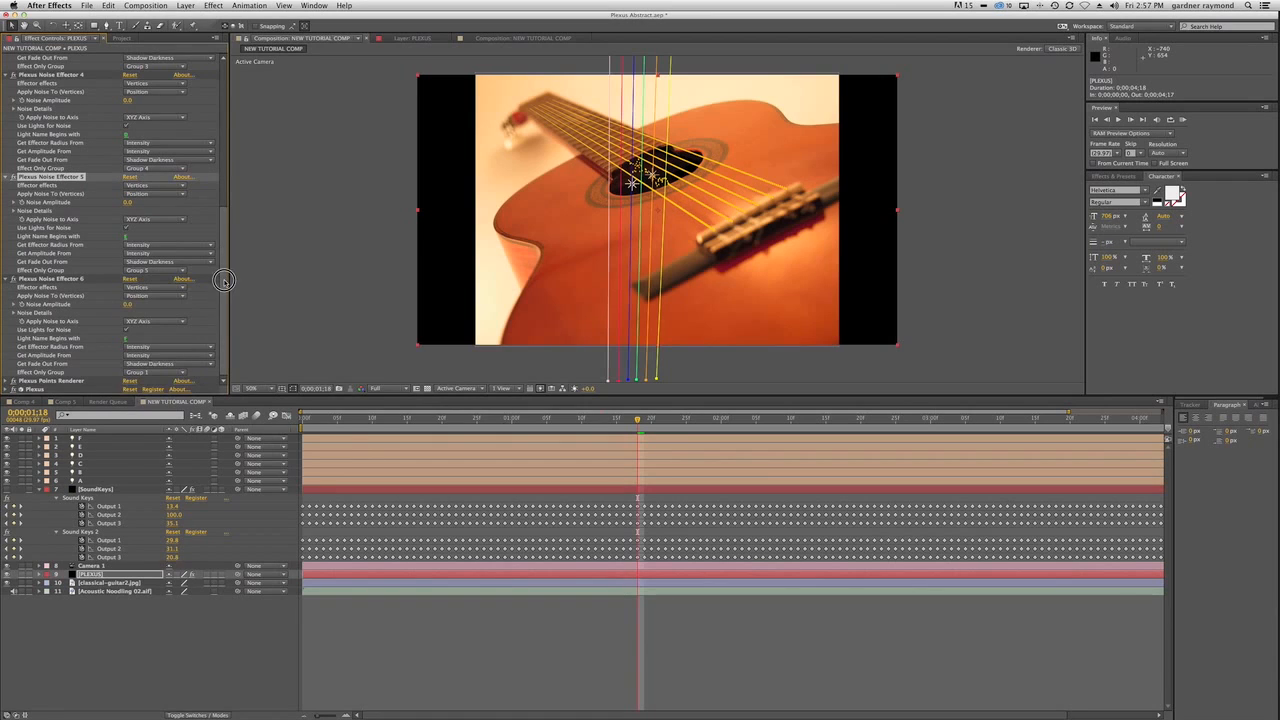
left_click(159, 371)
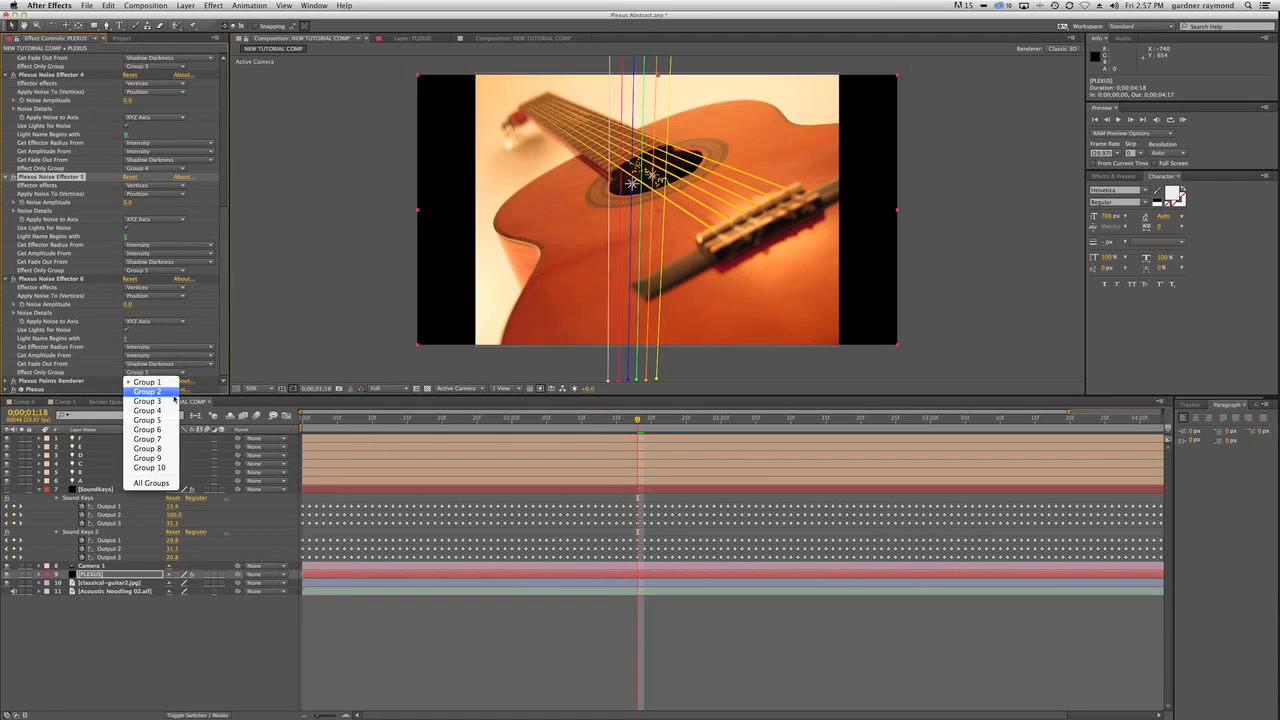
left_click(165, 429)
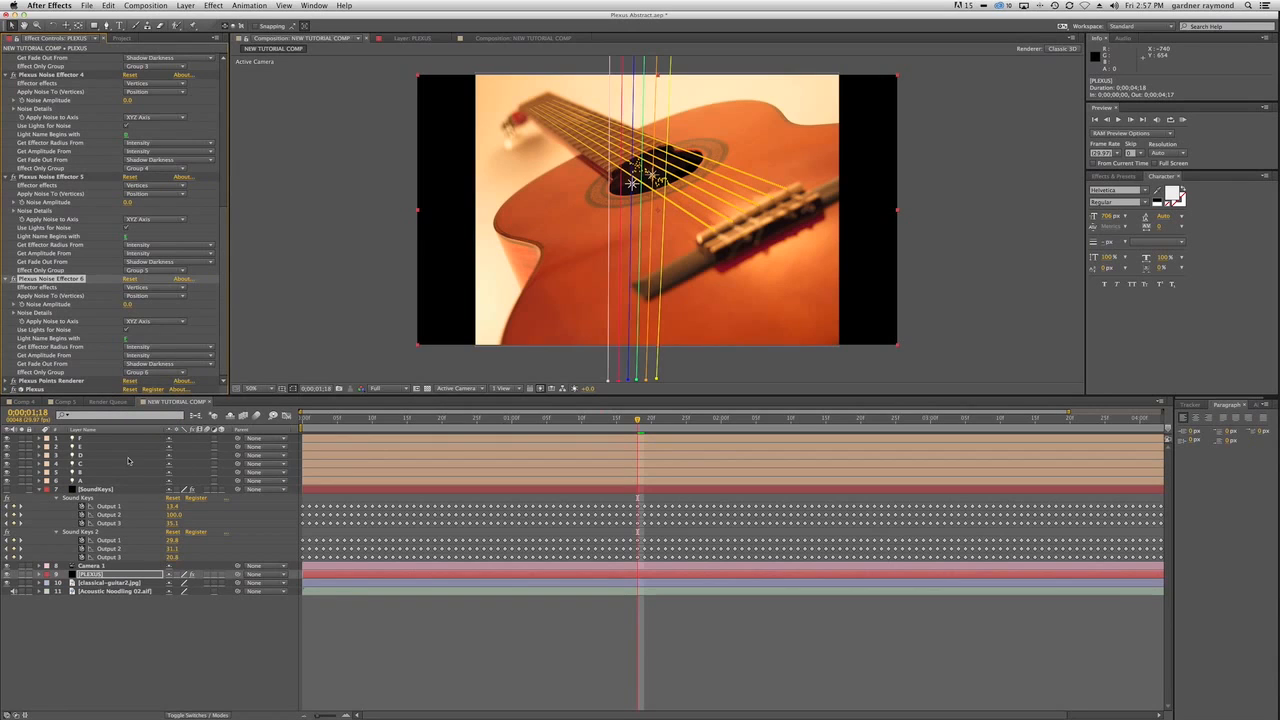
Collapse the settings of all effects on the PLEXUS layer and deselect the layer.
key("super+a")
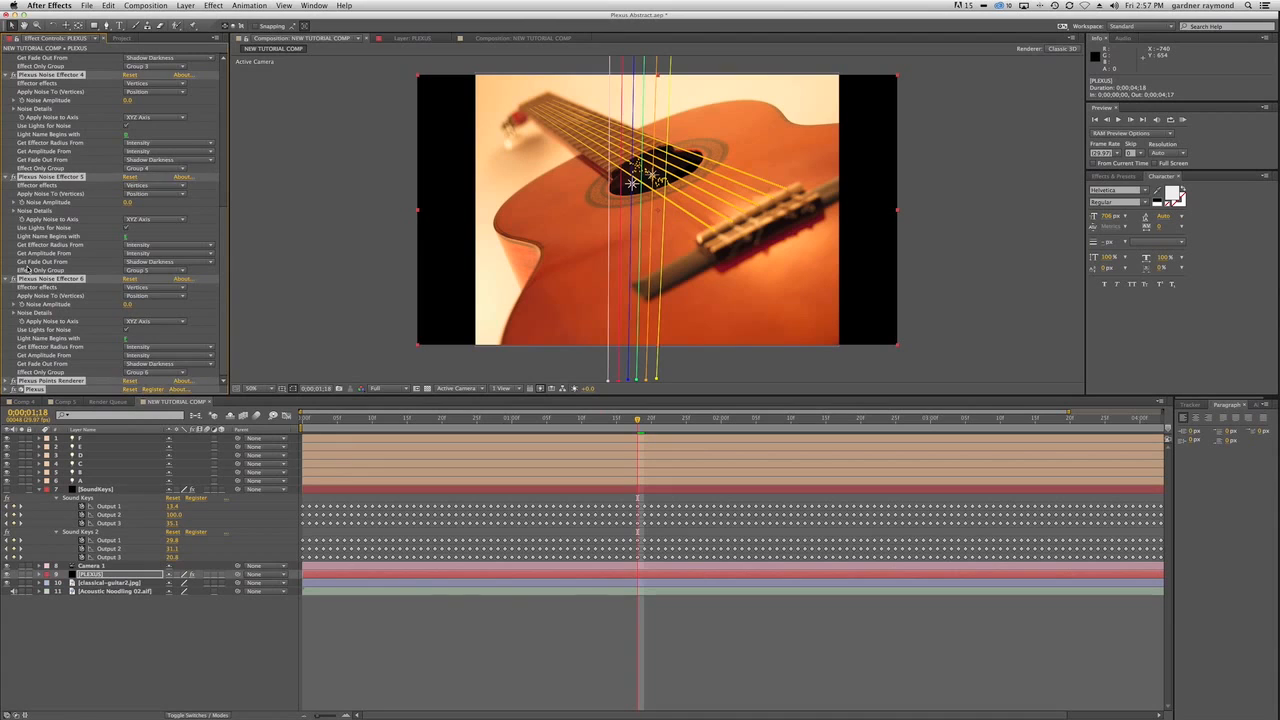
left_click(10, 282)
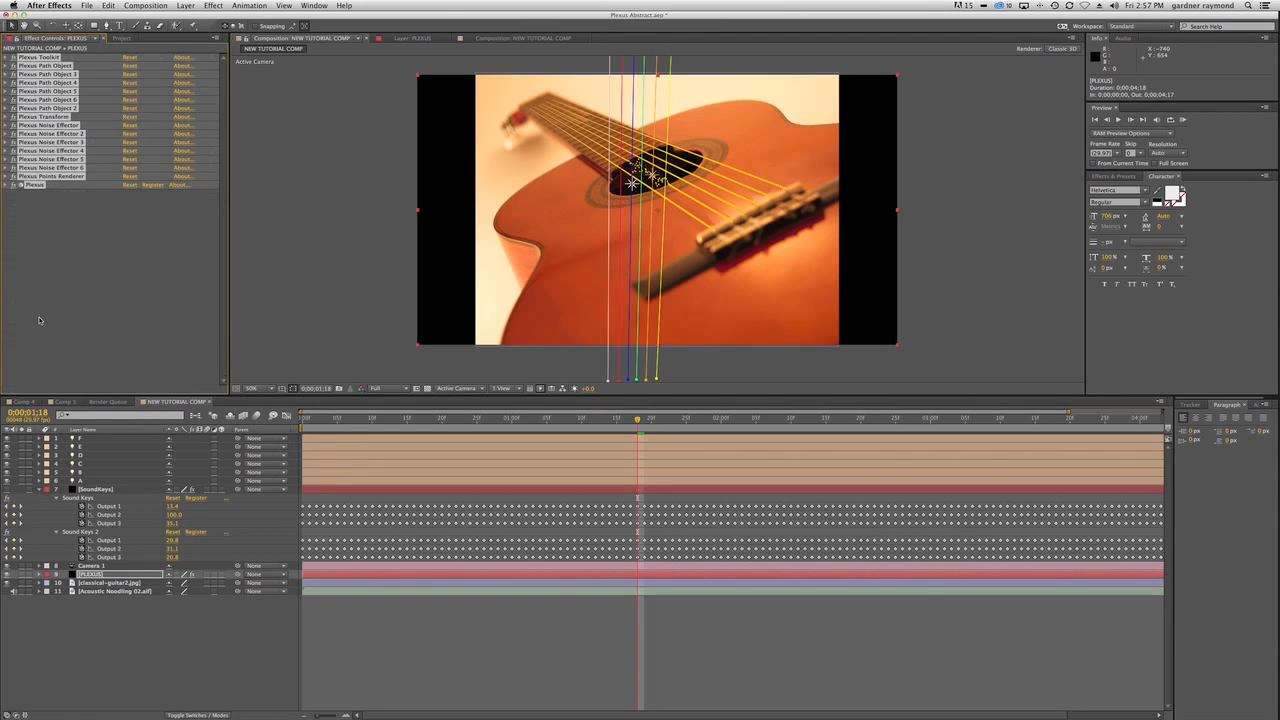
left_click(158, 615)
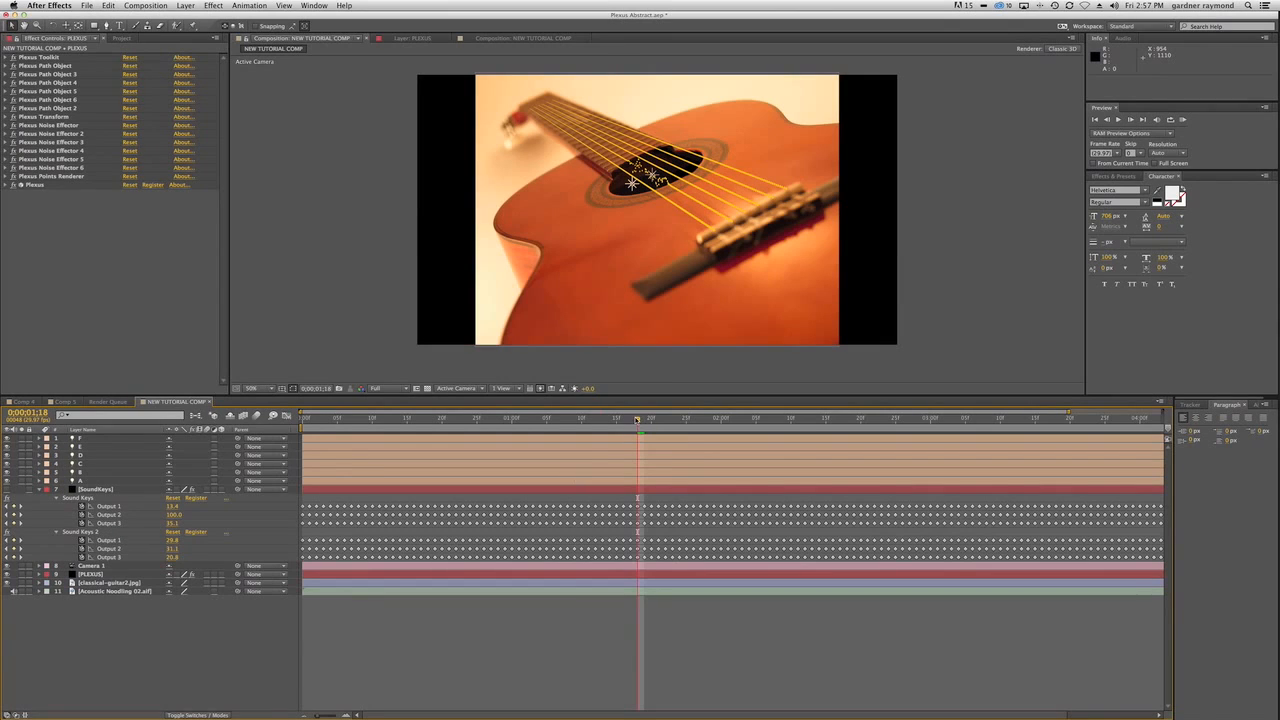
Go to 0;00;01;05 and position light C over its string at about 958.8, 769.7, 26.9.
left_click_drag(637, 419, 547, 421)
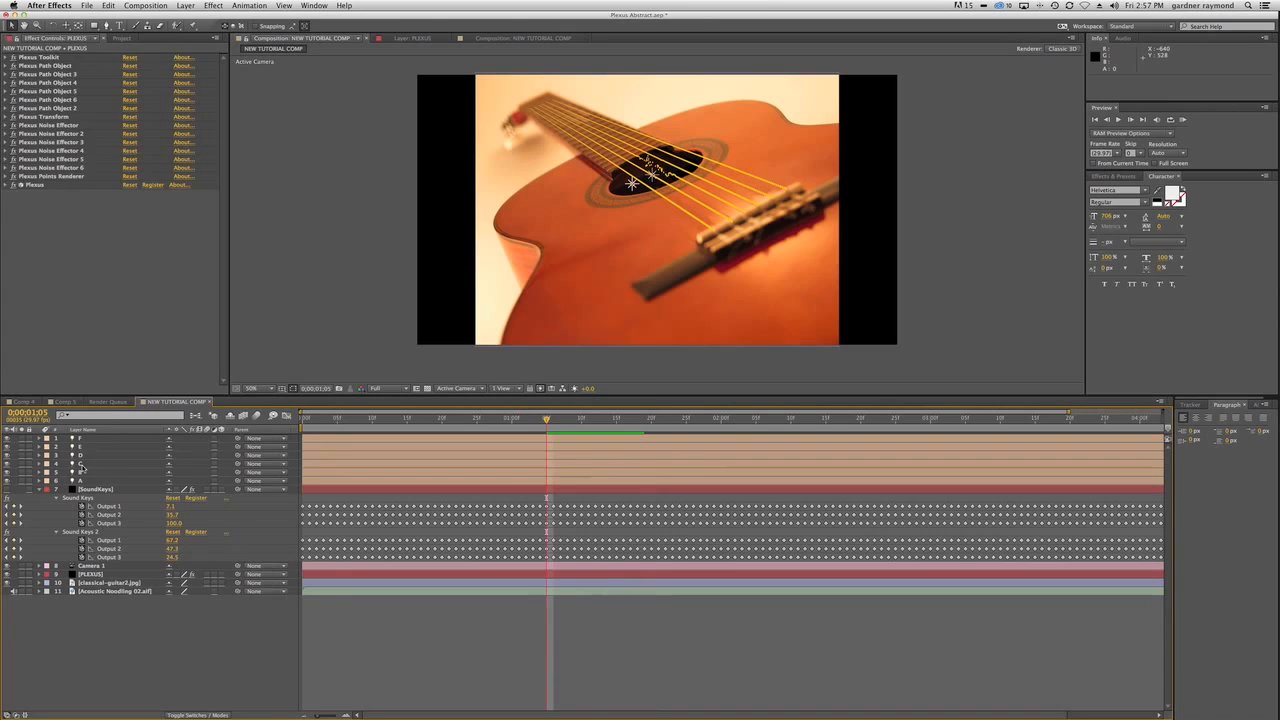
left_click(82, 466)
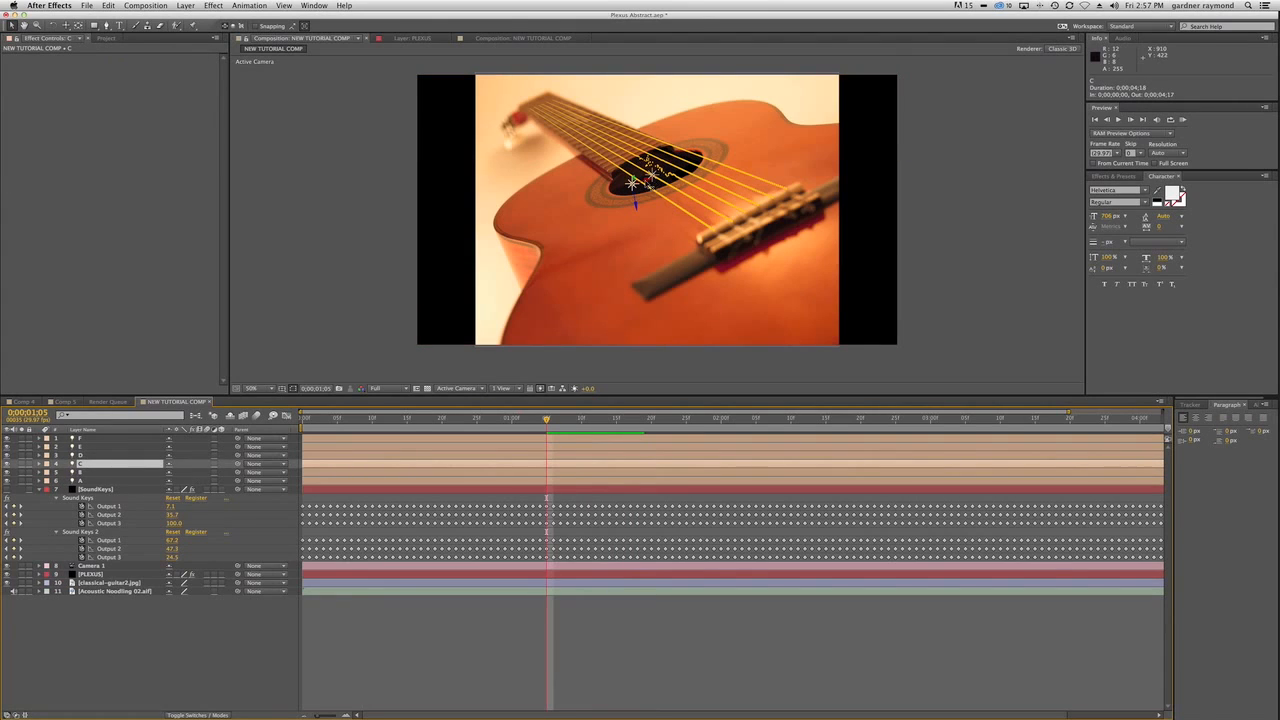
left_click_drag(645, 178, 664, 197)
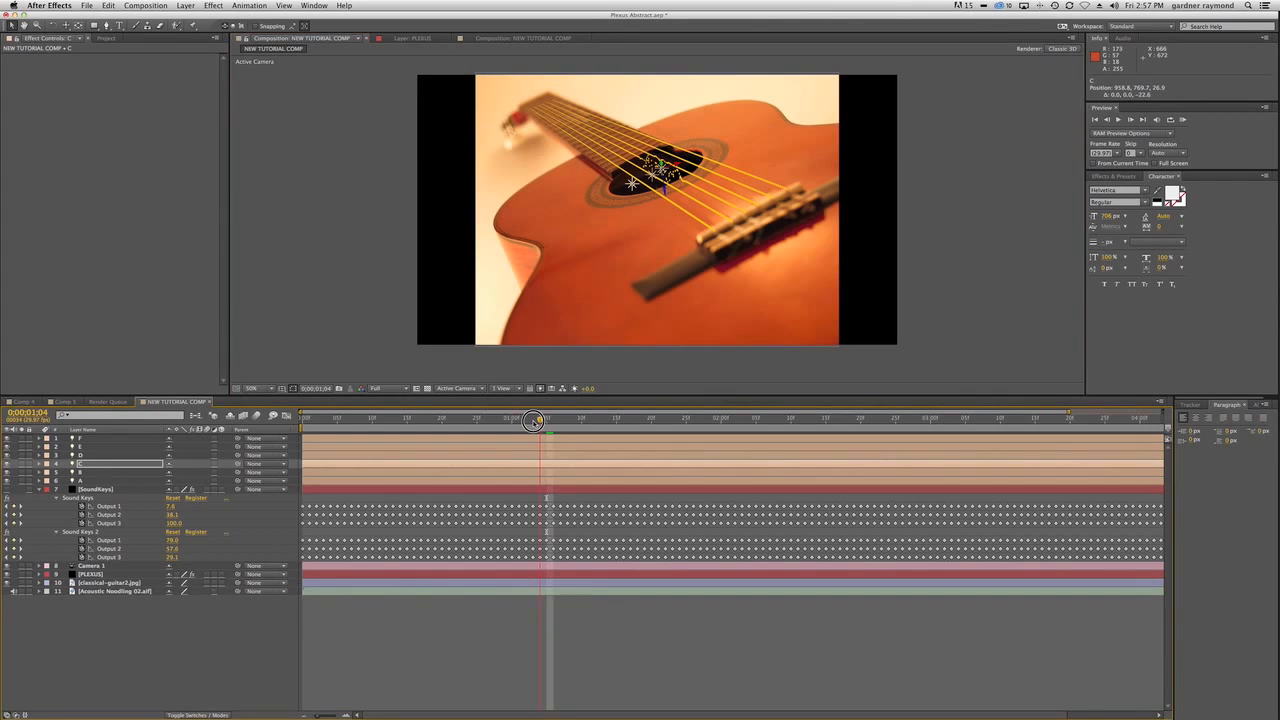
Go to 0;00;01;03 and position light D over its string at about 996.7, 736.3, 49.5.
left_click_drag(546, 421, 533, 421)
left_click(97, 455)
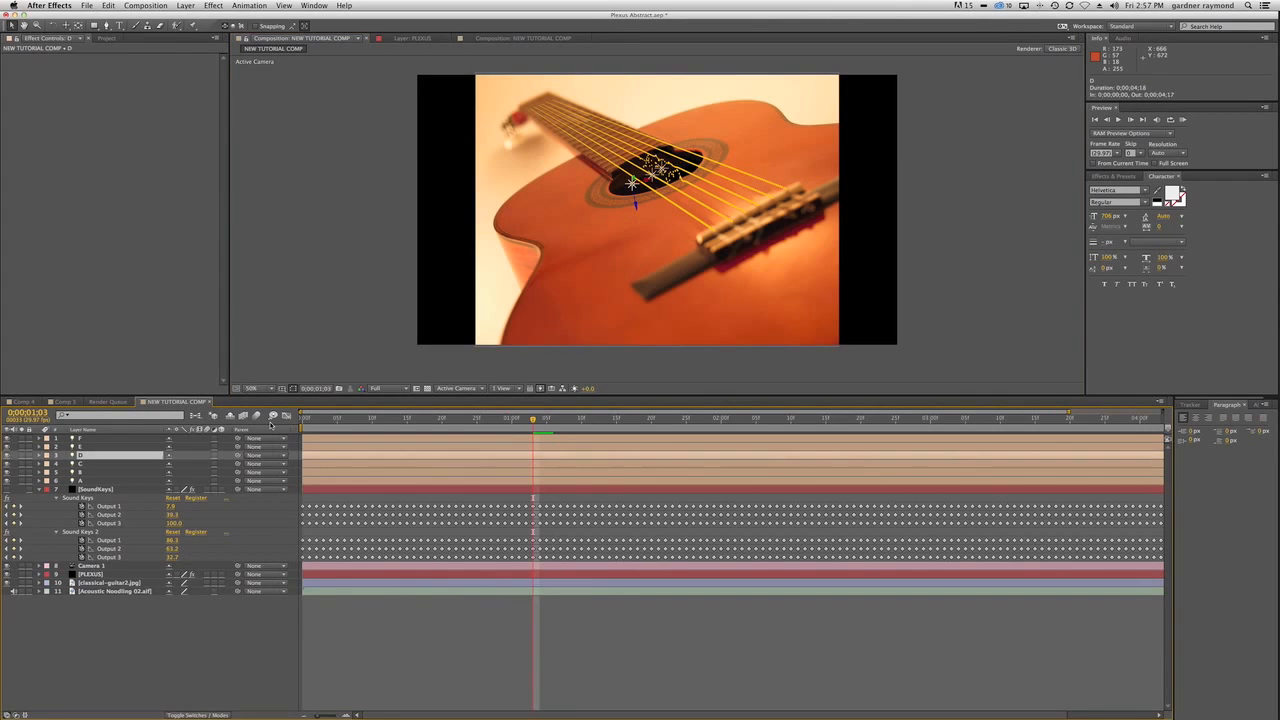
left_click_drag(646, 179, 676, 185)
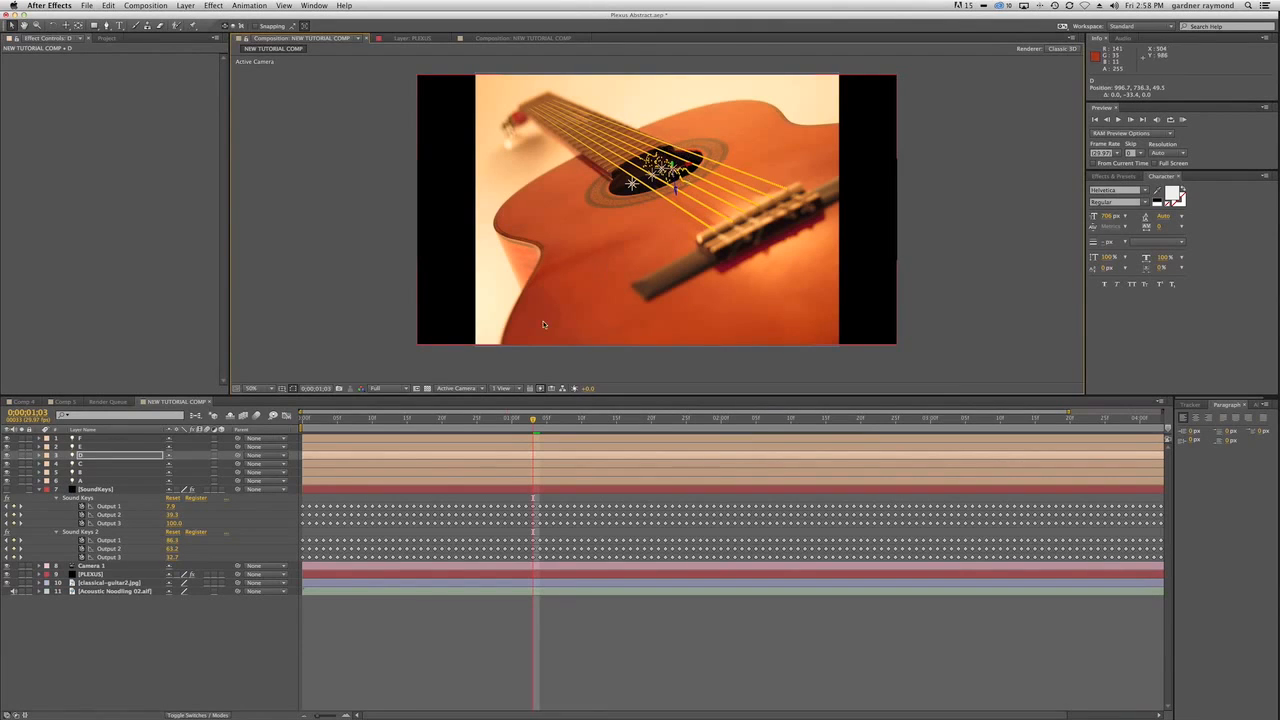
Go to 0;00;00;23 and position light E over its string at about 1020.4, 769.7, 19.9.
left_click(88, 446)
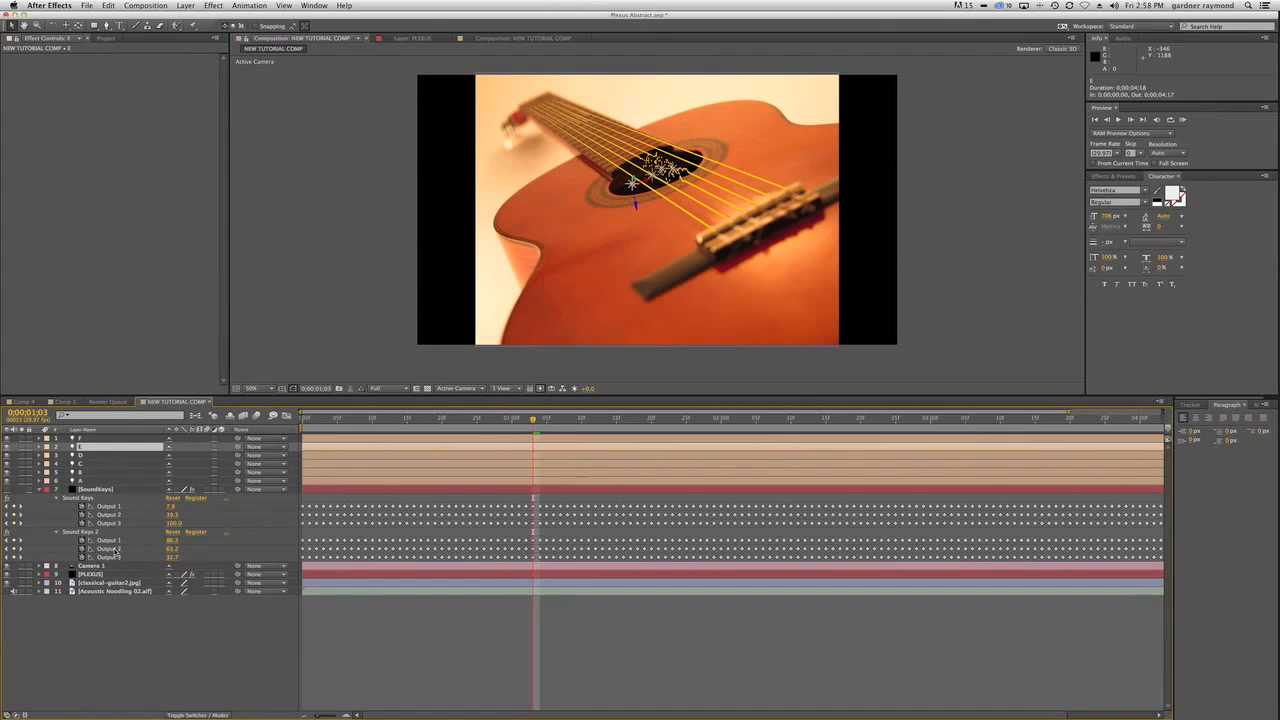
left_click_drag(533, 418, 460, 424)
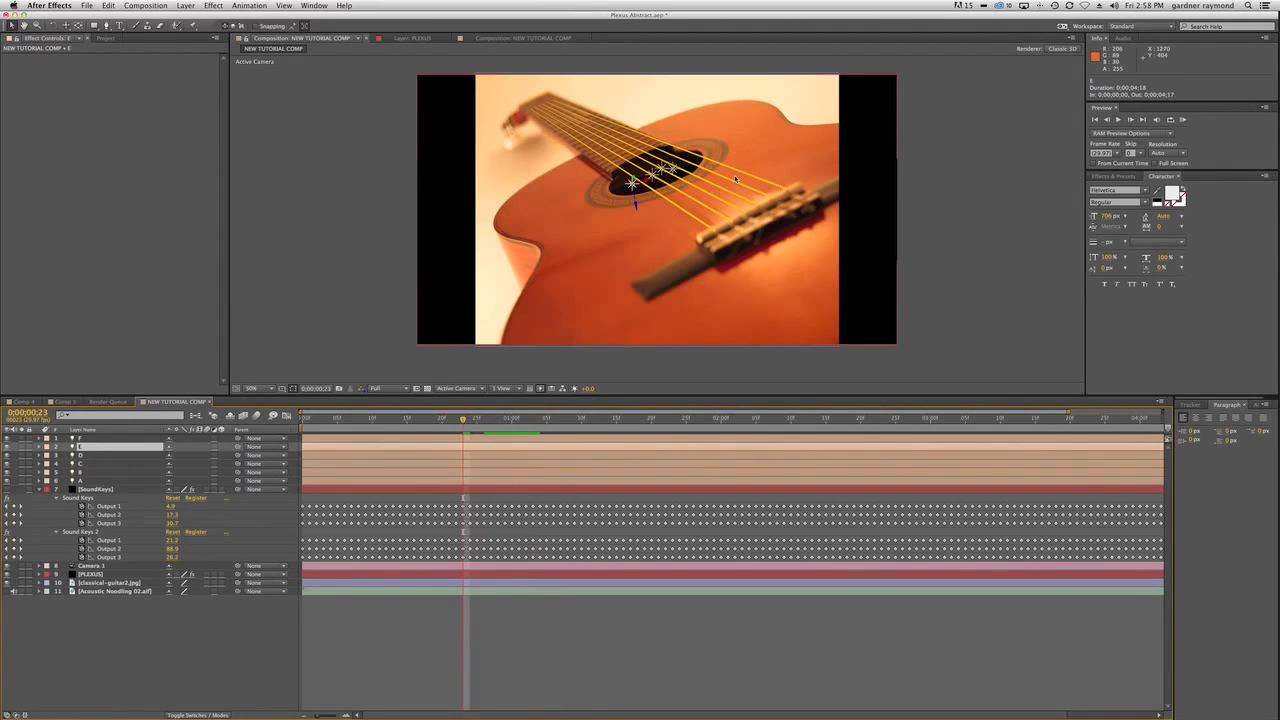
left_click_drag(633, 185, 682, 185)
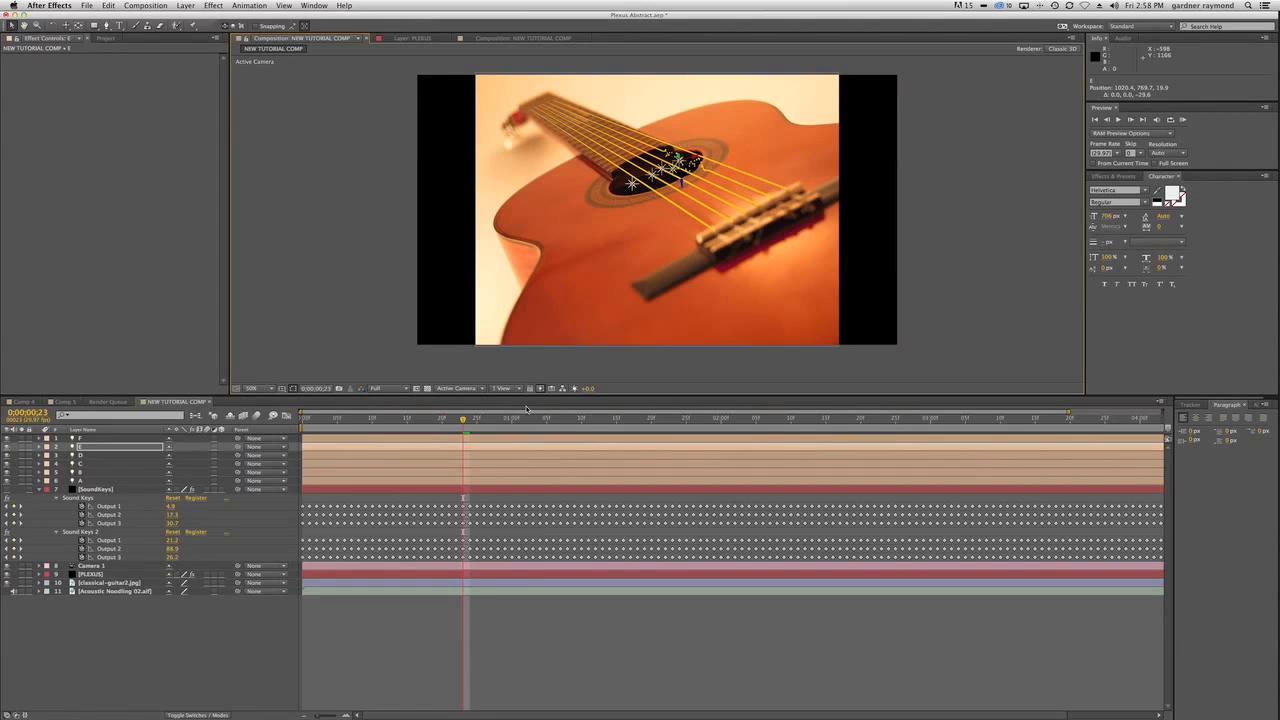
Go to 0;00;01;11 and position light F over its string at about 1058.4, 704.4, 13.1.
left_click_drag(464, 420, 591, 426)
left_click(85, 438)
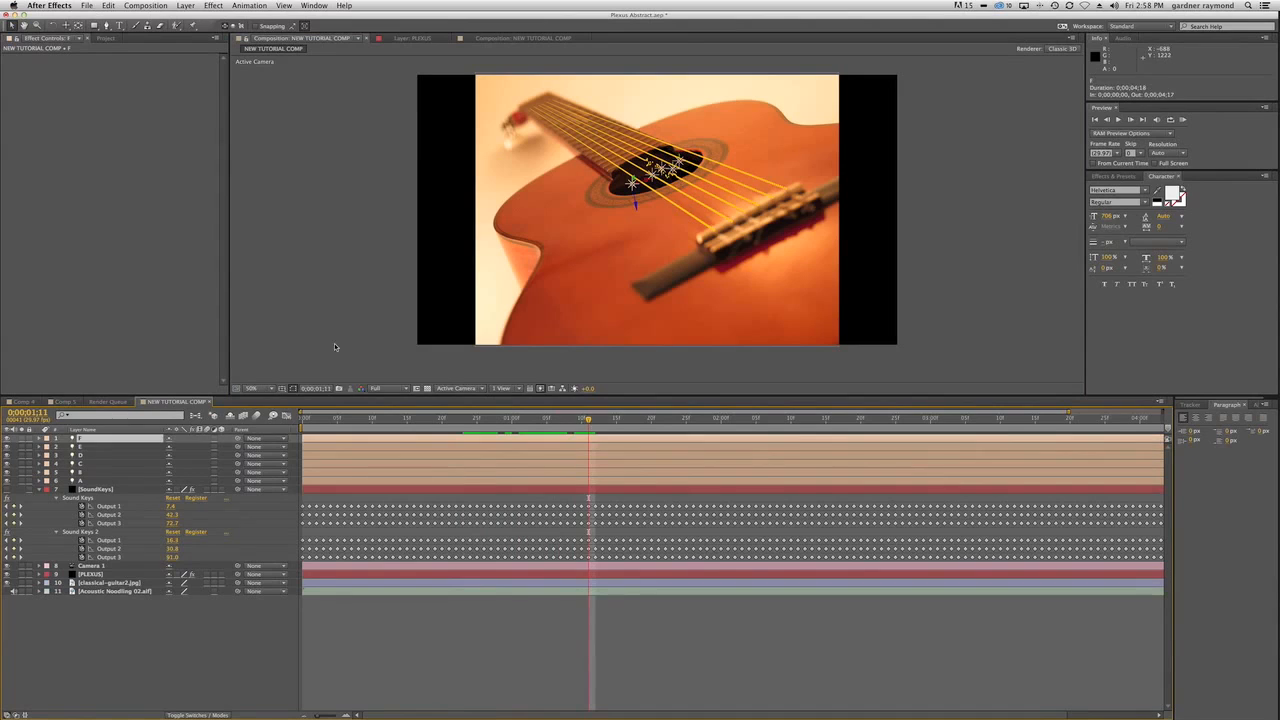
left_click_drag(634, 183, 692, 178)
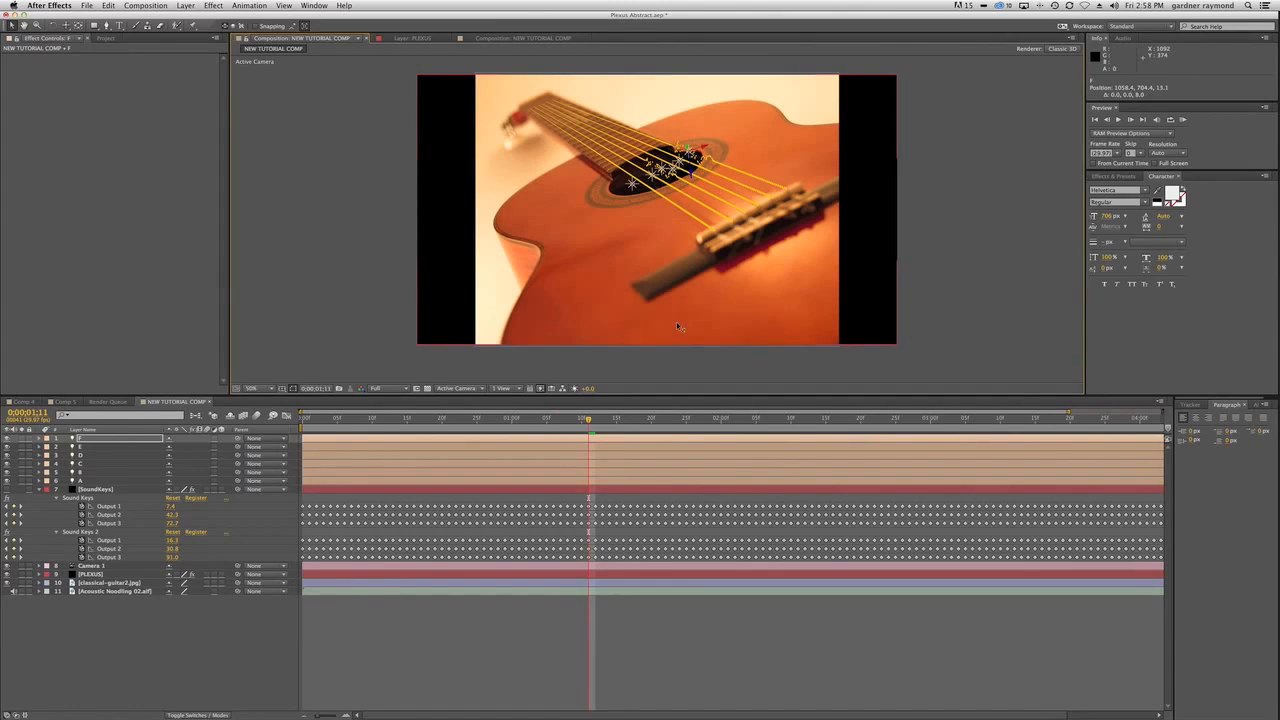
Deselect all layers and run a RAM preview of the composition to check the string vibration, then return to 0;00;00;03.
key("super+shift+a")
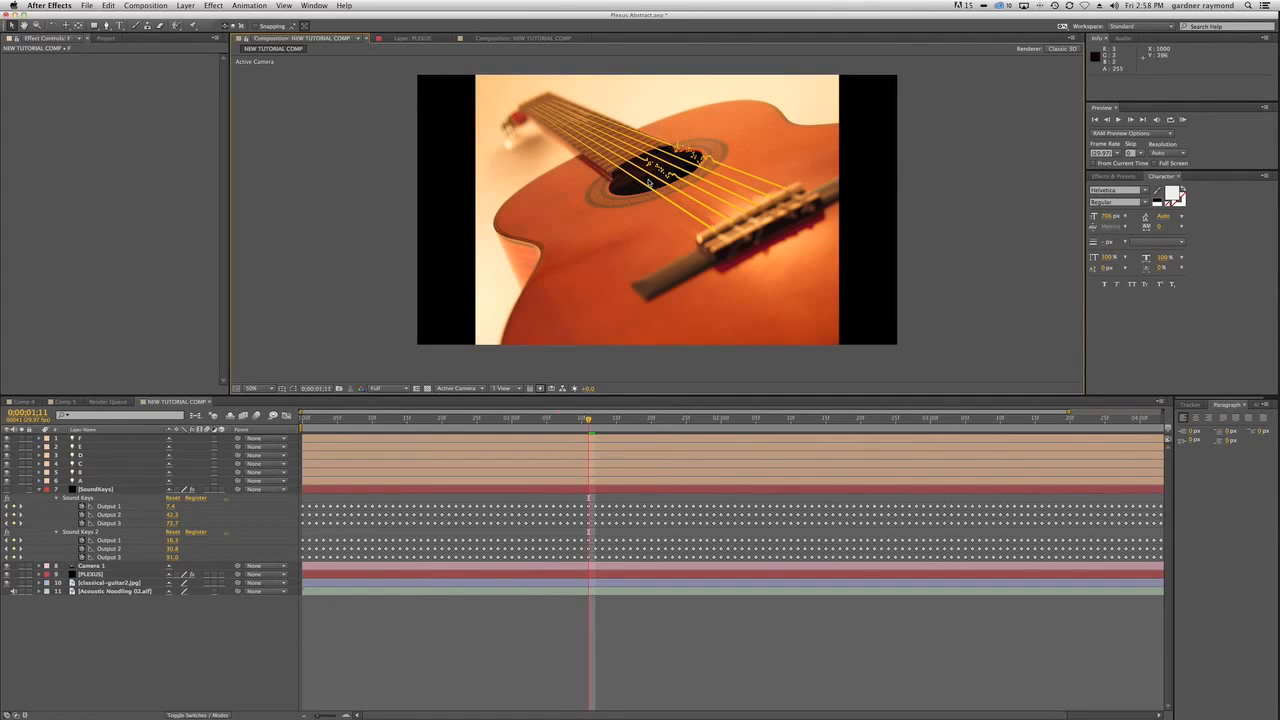
left_click_drag(528, 420, 316, 433)
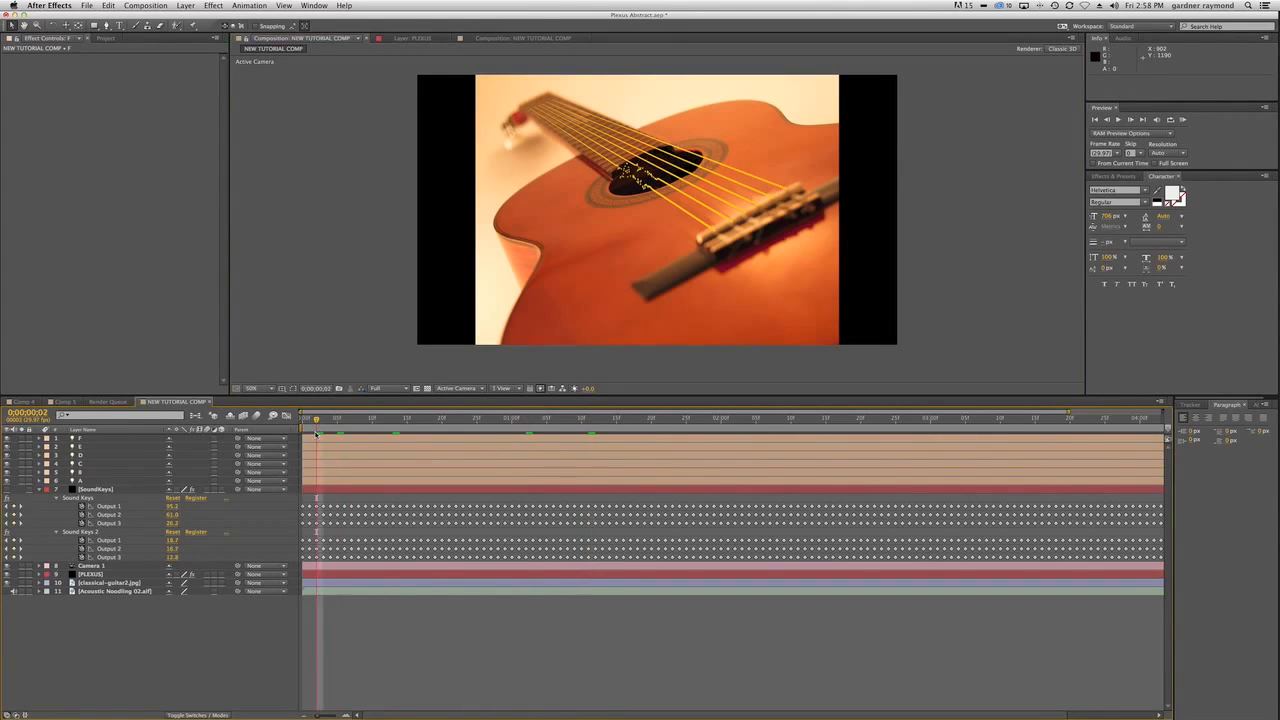
key("KP_0")
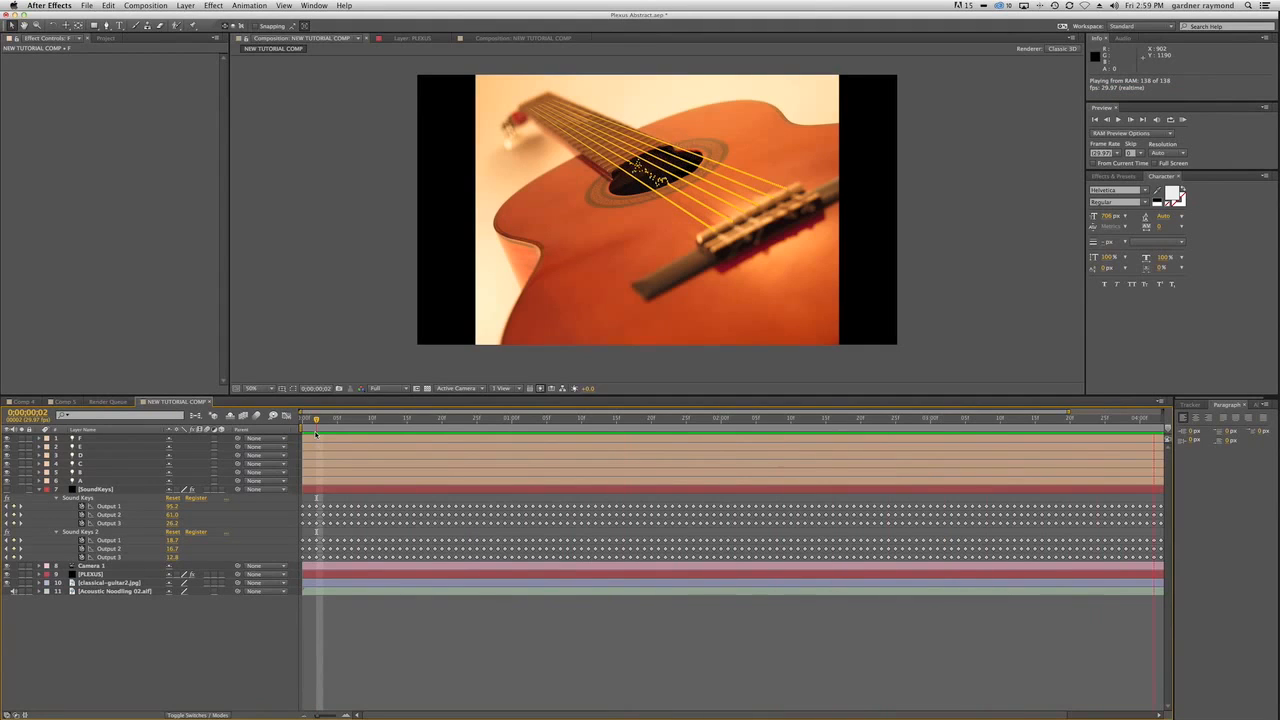
key("space")
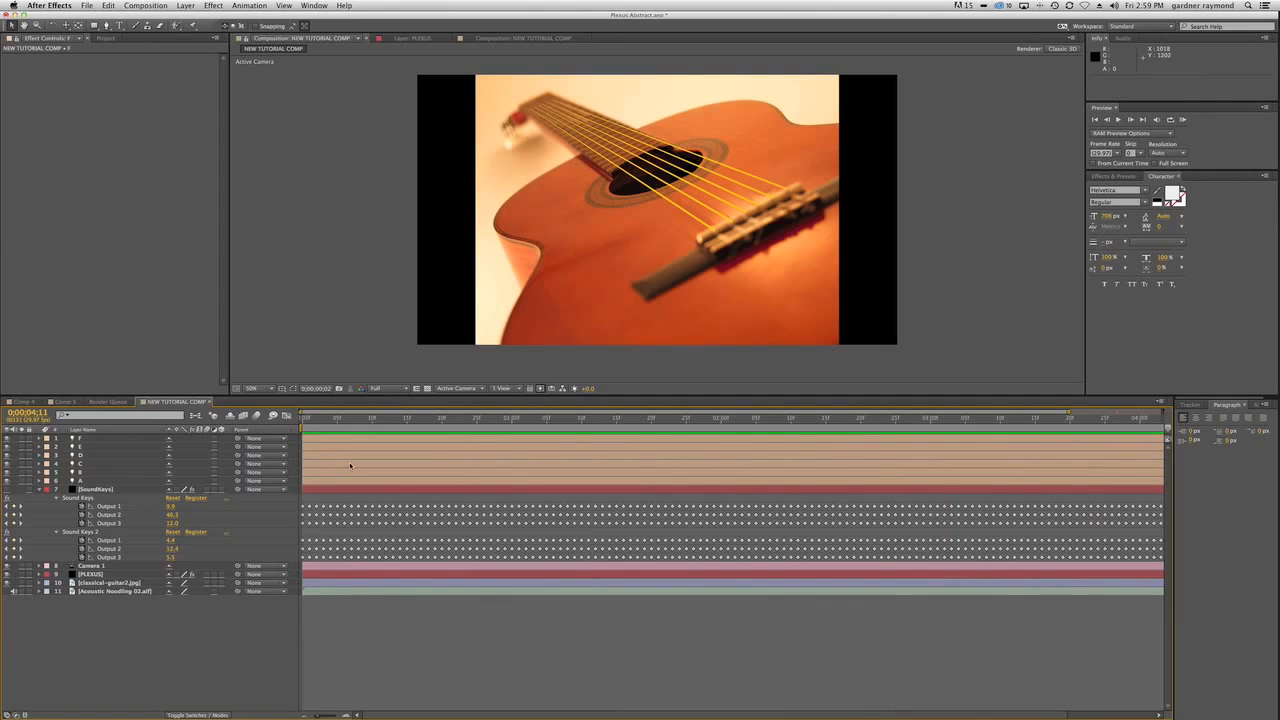
mouse_move(330, 421)
left_mouse_down()
mouse_move(352, 421)
mouse_move(305, 422)
mouse_move(341, 429)
mouse_move(323, 422)
left_mouse_up()
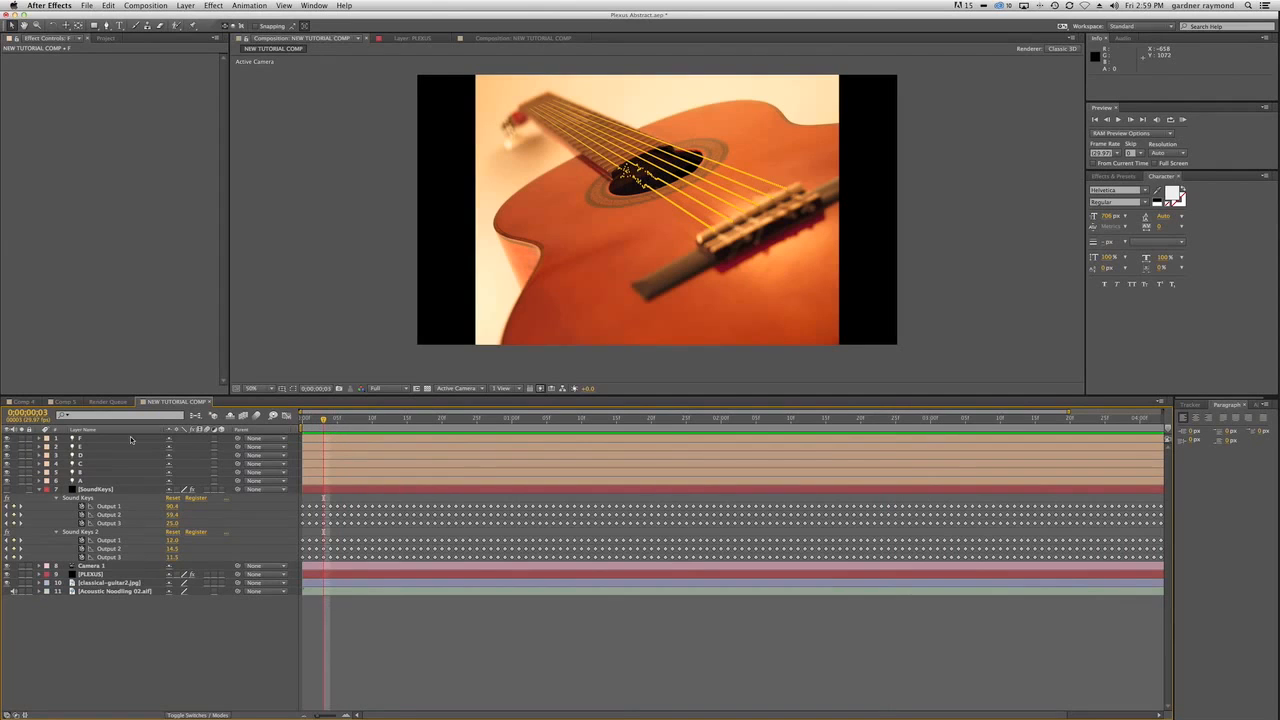
Open Comp 4 at 0;00;00;13 for comparison and collapse the settings of light a1.
left_click(20, 401)
left_click(396, 422)
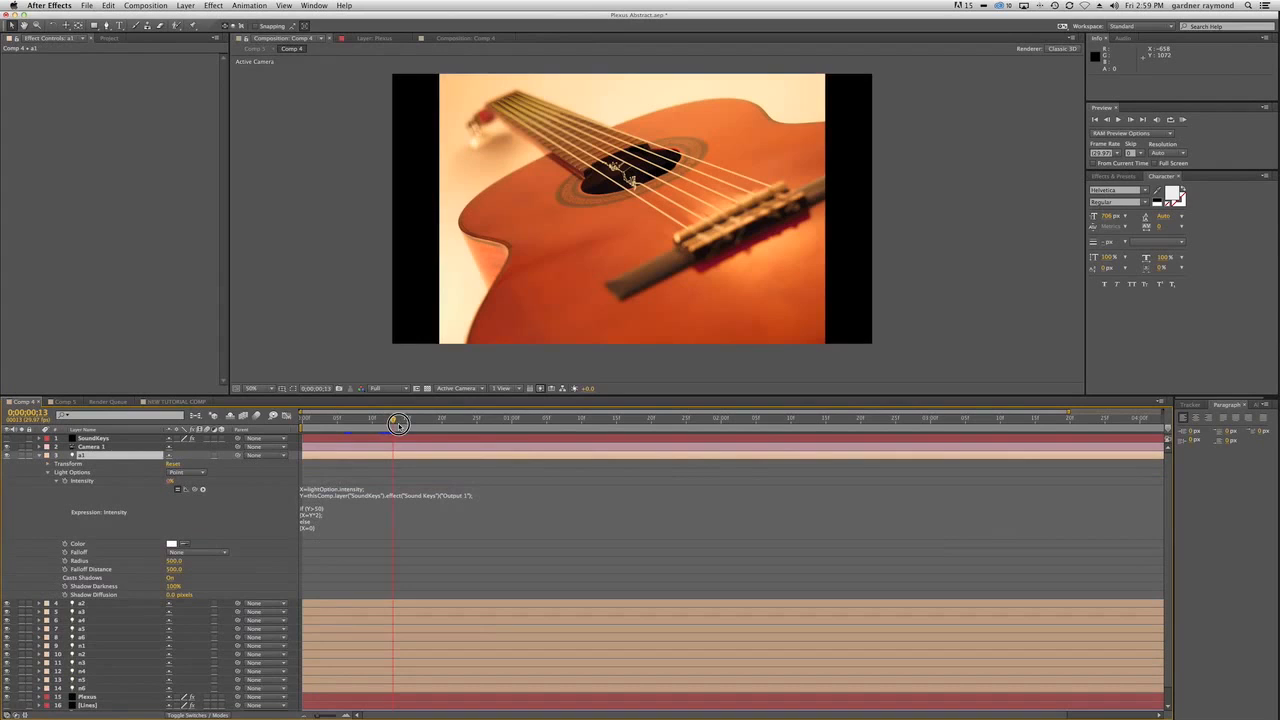
left_click(40, 456)
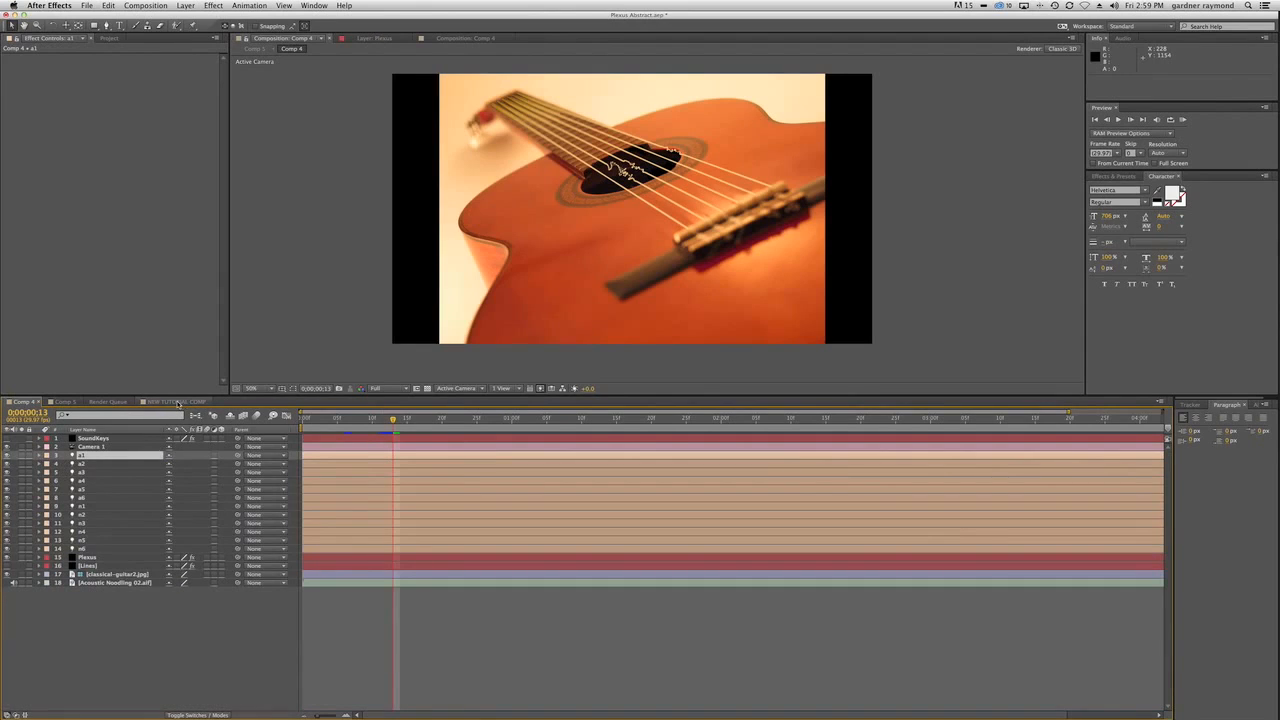
Back in NEW TUTORIAL COMP, try a higher Noise Evolution for Plexus Noise Effector 6 on the PLEXUS layer and undo it.
left_click(177, 402)
left_click(95, 574)
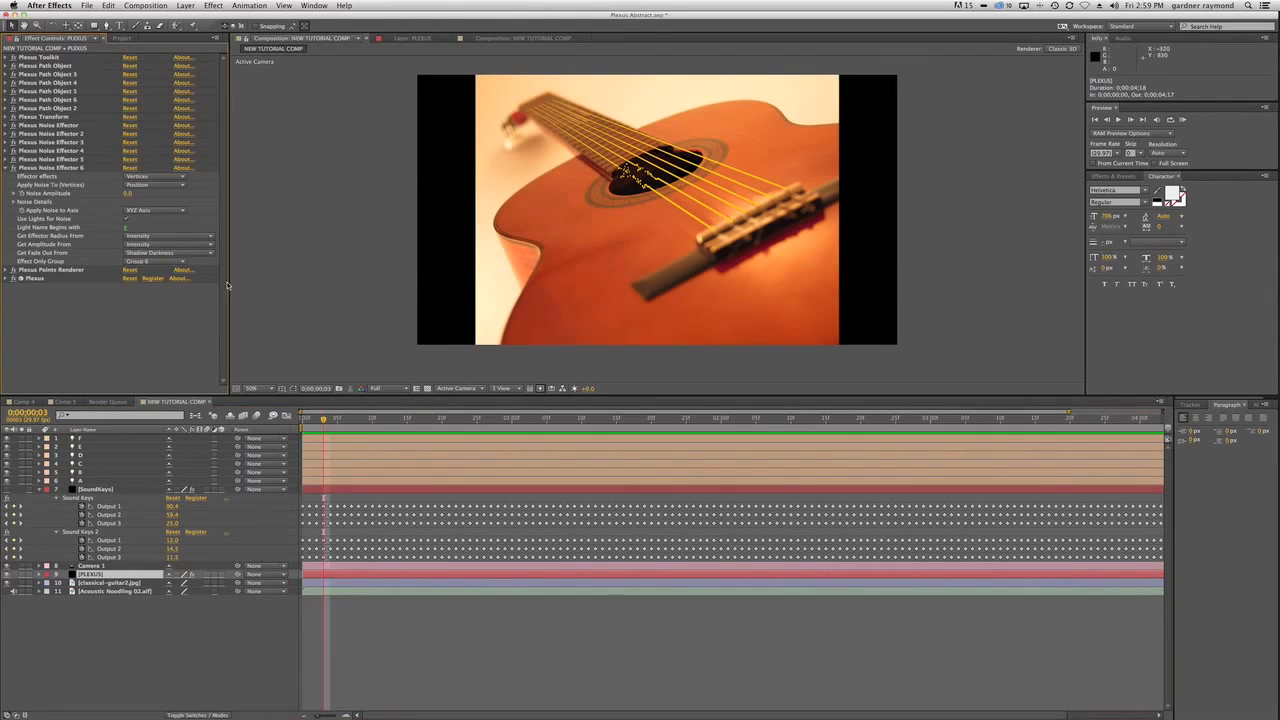
left_click(12, 202)
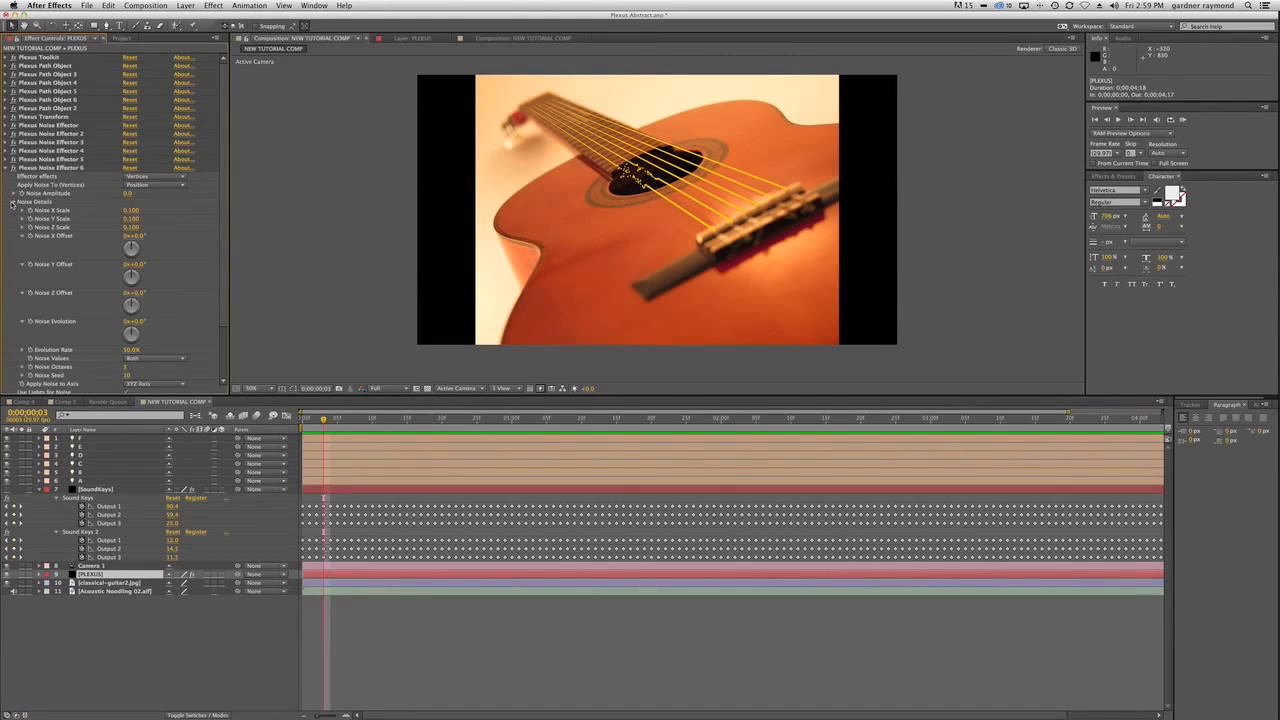
left_click(141, 322)
left_click_drag(151, 323, 154, 323)
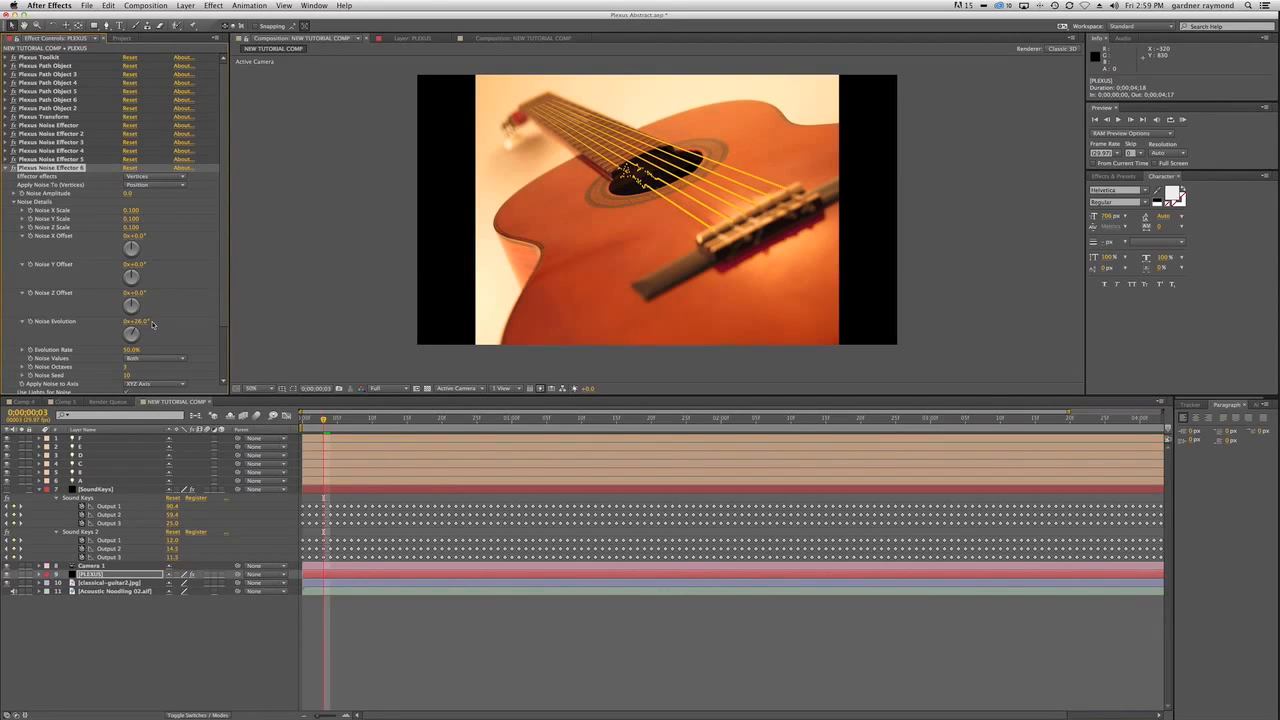
key("super+z")
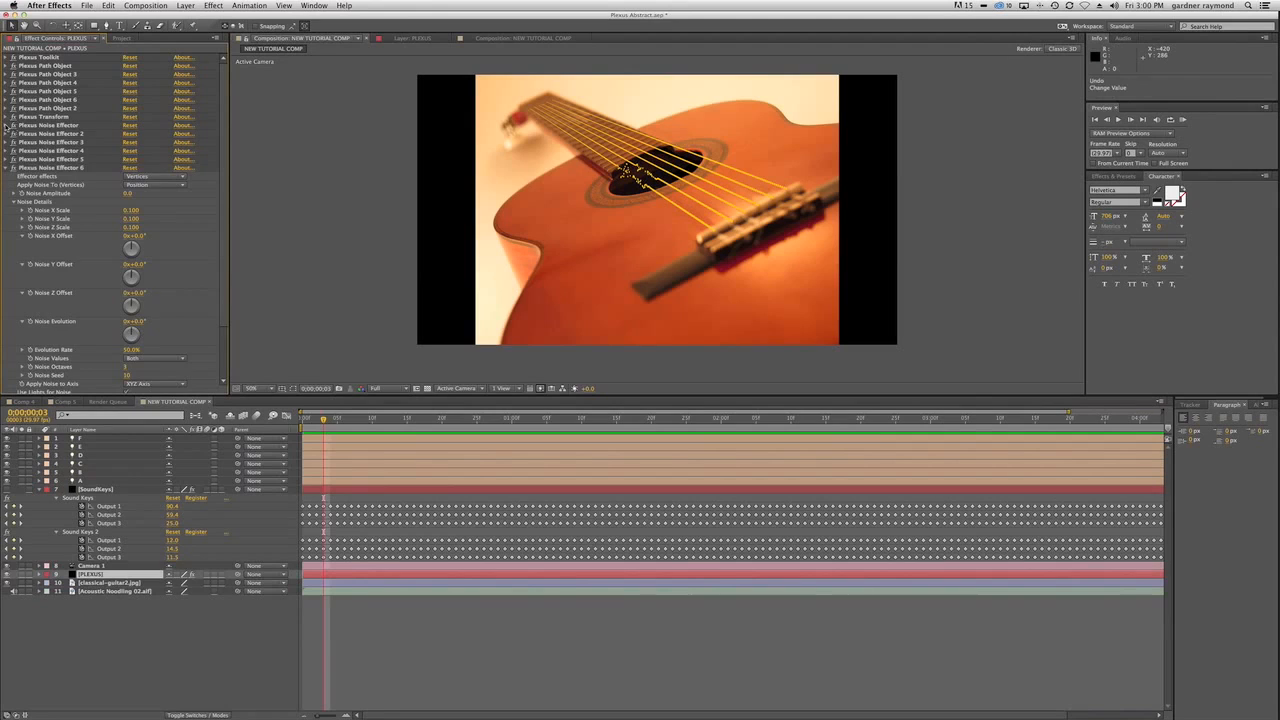
Expand the first Plexus Noise Effector's Noise Details, try a Noise Evolution of about 49° and undo it.
left_click(7, 125)
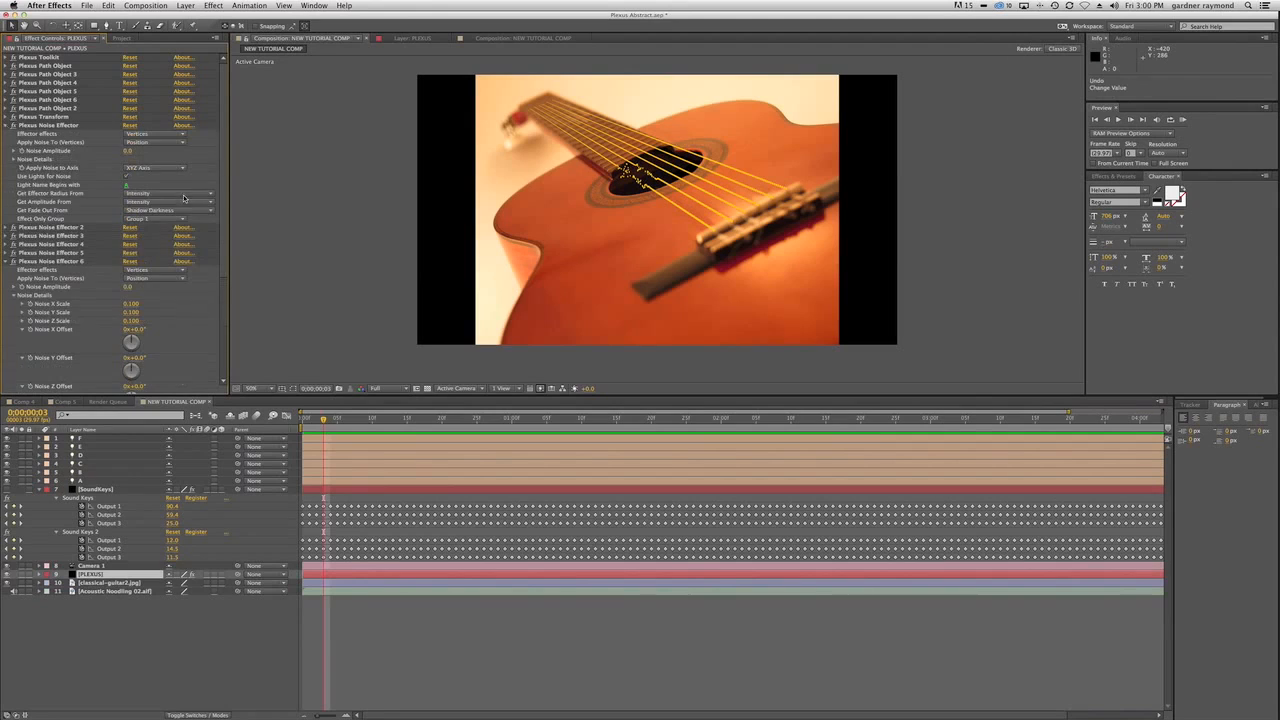
left_click(13, 159)
left_click_drag(138, 282, 168, 280)
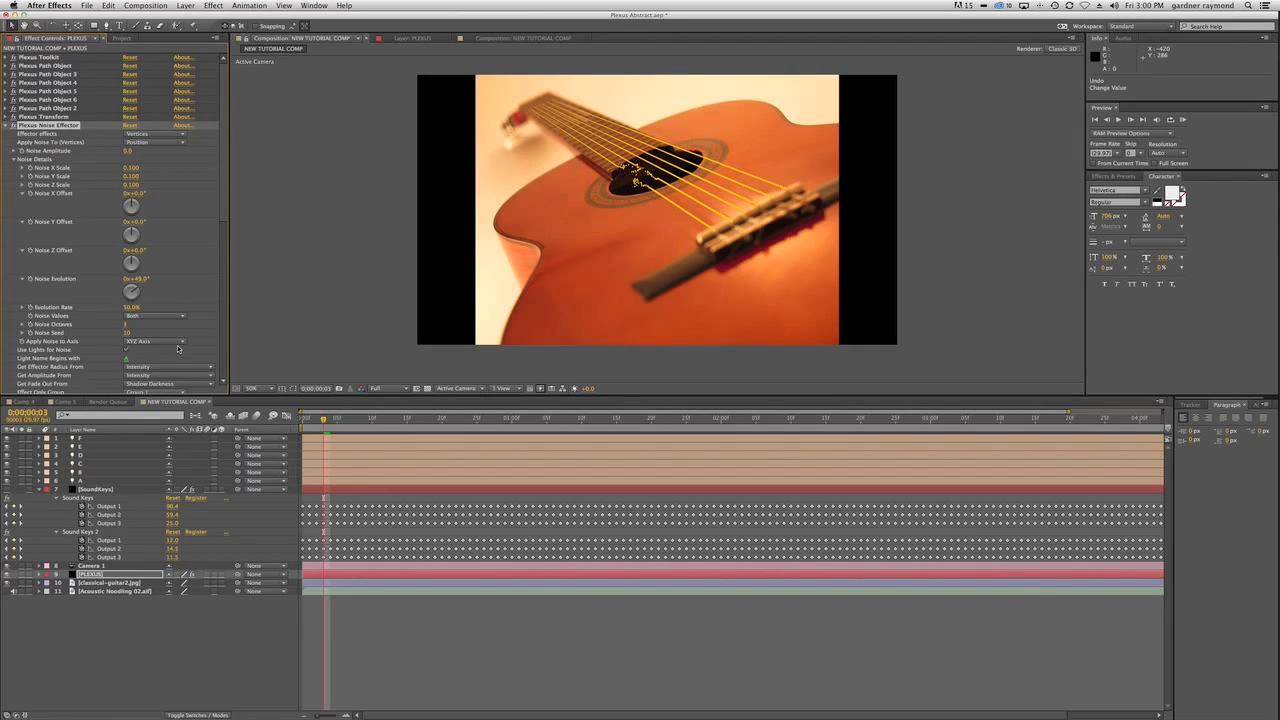
key("super+z")
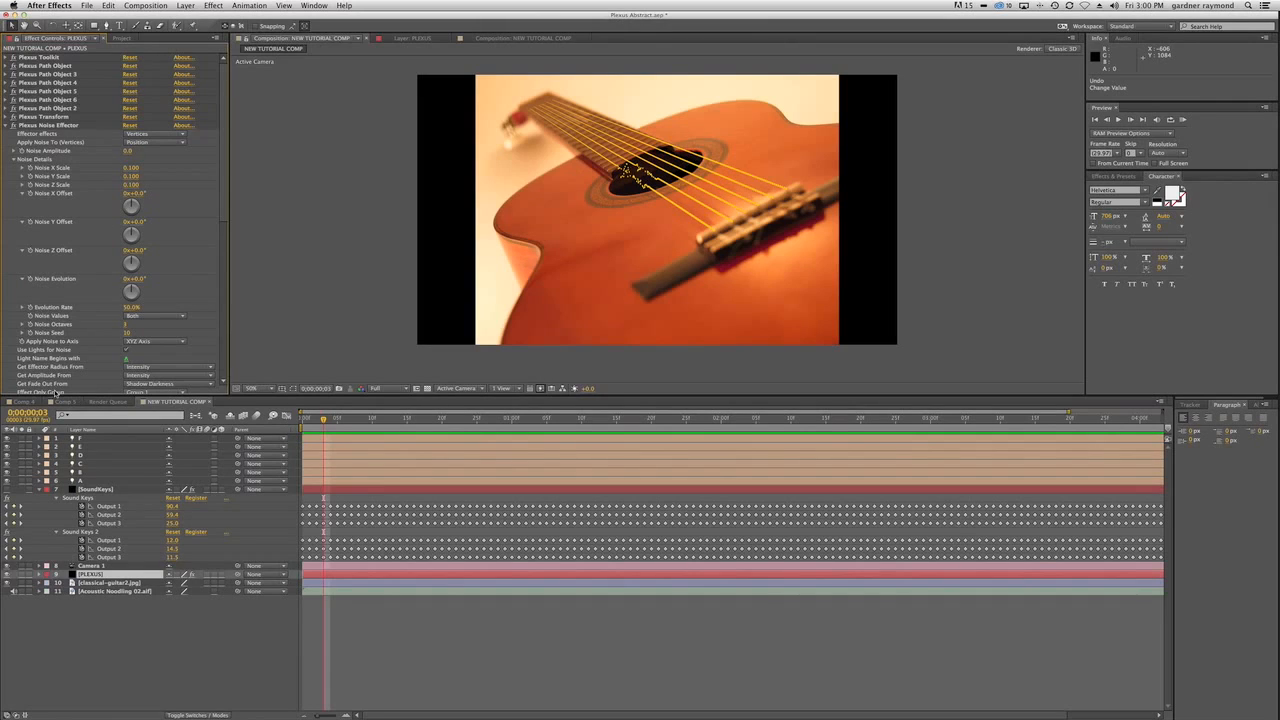
Reveal the modified properties of Comp 4's Plexus layer to examine the Noise Evolution expressions of its noise effectors.
left_click(24, 401)
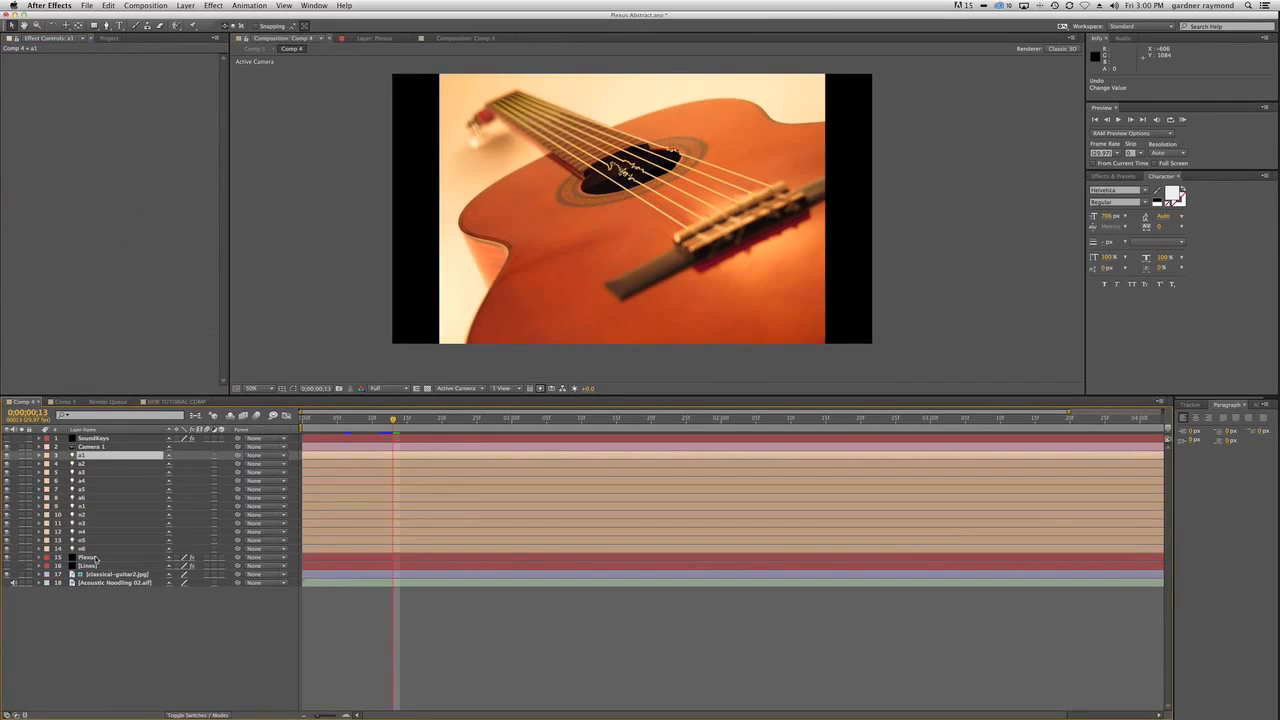
left_click(90, 557)
key("u")
key("u")
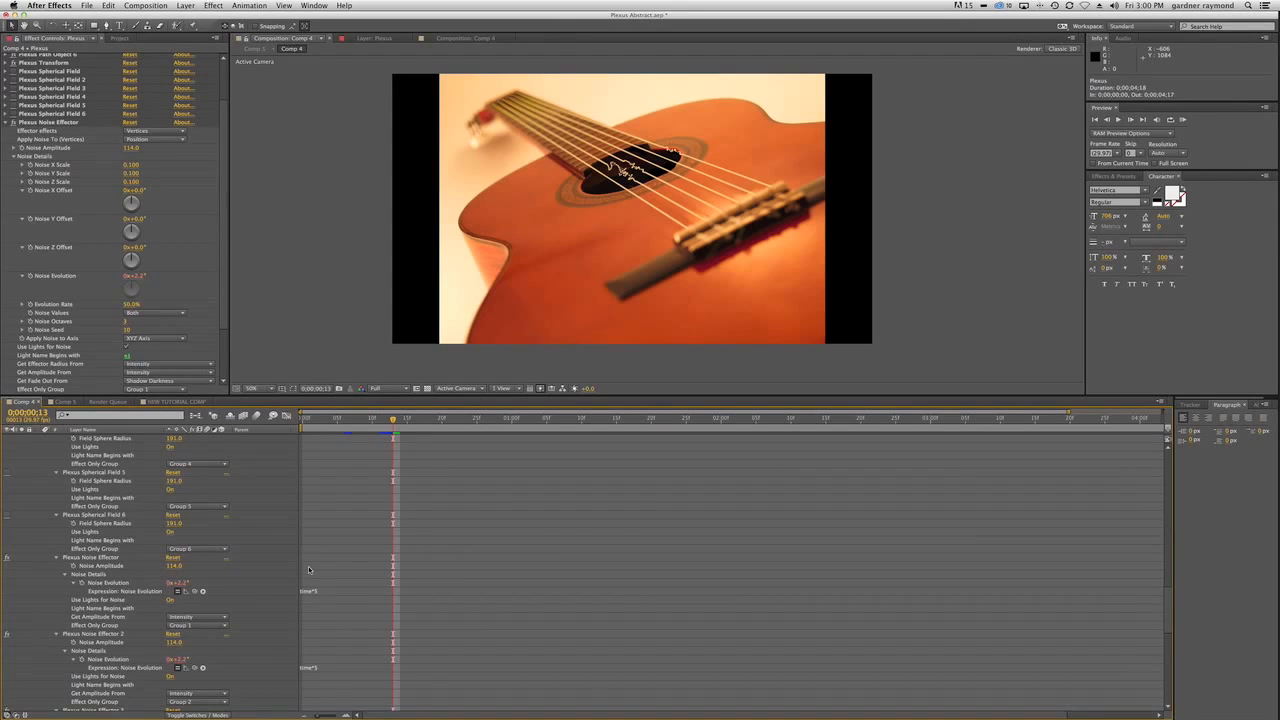
In NEW TUTORIAL COMP, add the expression time*5 to the first Plexus Noise Effector's Noise Evolution on the PLEXUS layer.
left_click(176, 401)
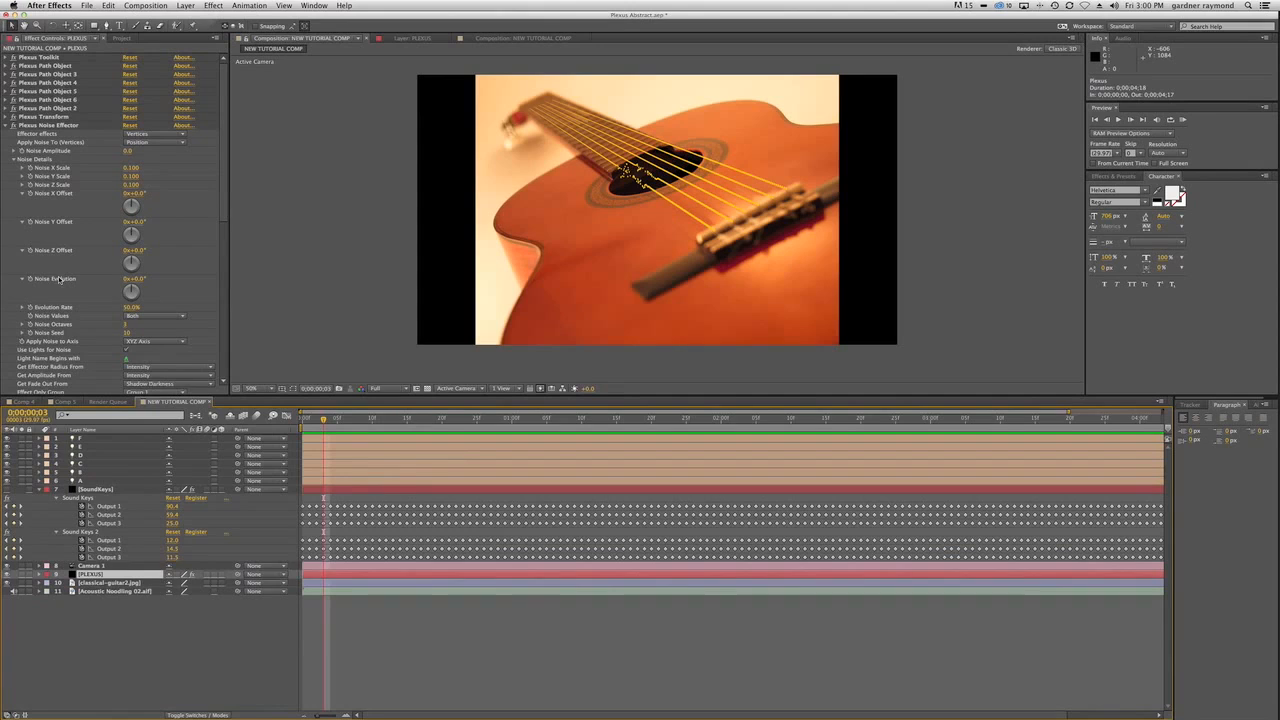
left_click(29, 280, "alt")
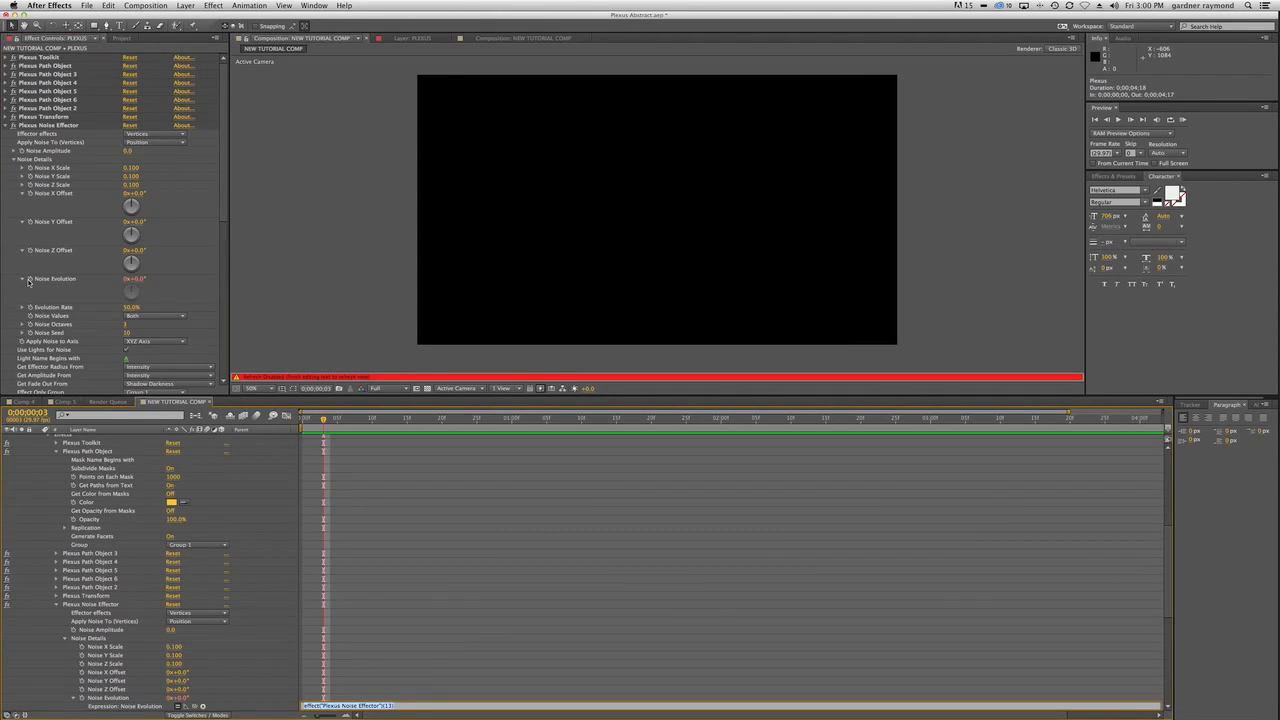
type("time*5")
left_click(274, 700)
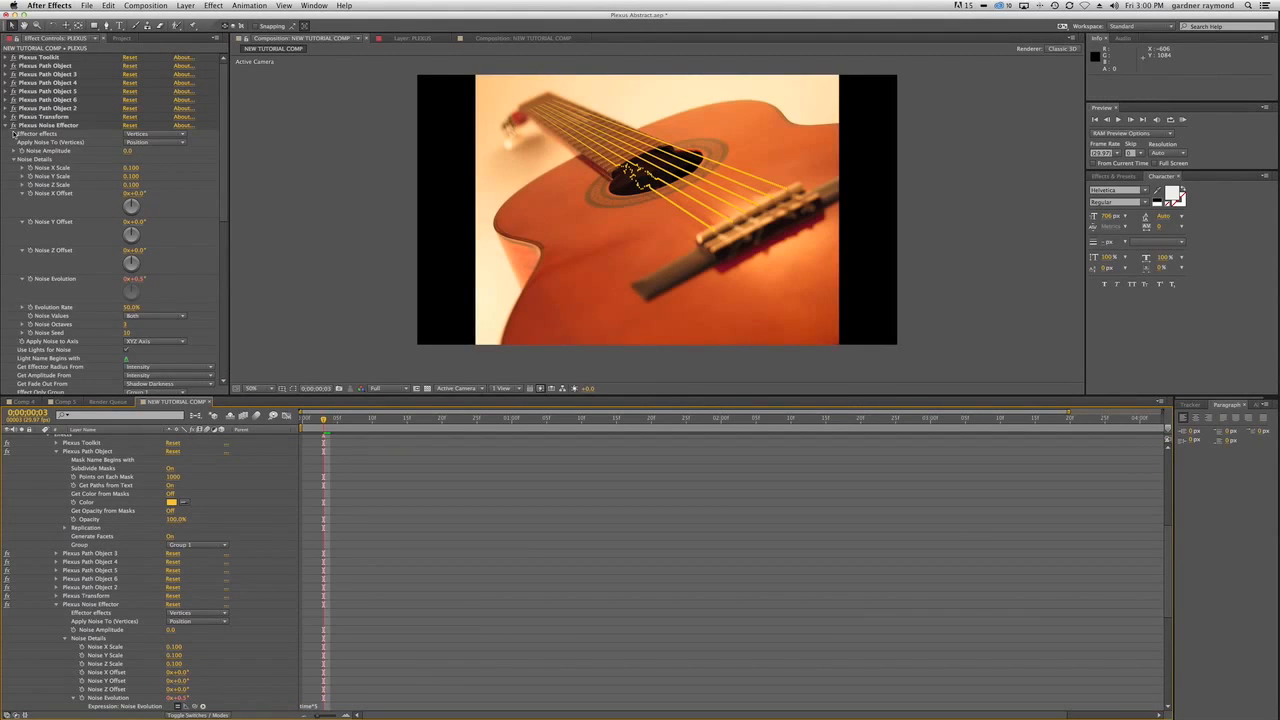
Expand Plexus Noise Effector 2's Noise Details and give its Noise Evolution the expression time*5.
key("super+d")
key("super+d")
key("super+d")
key("super+d")
key("super+d")
left_click(6, 133)
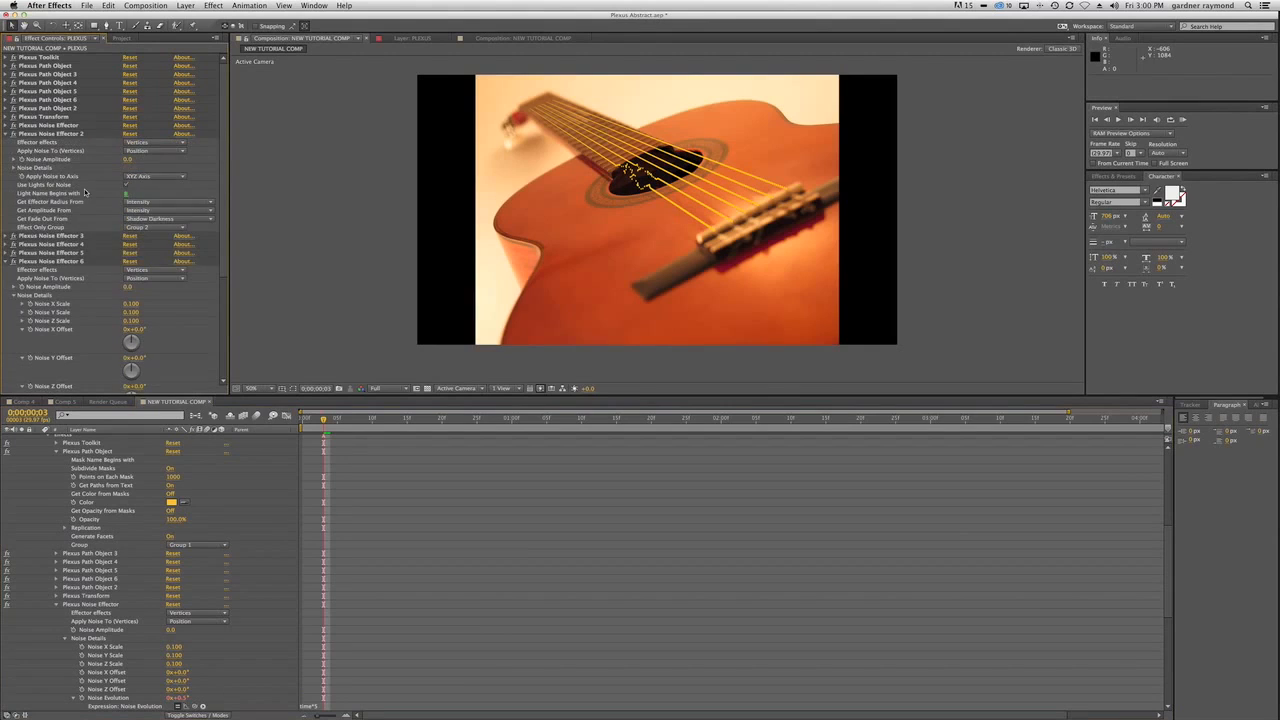
left_click(13, 168)
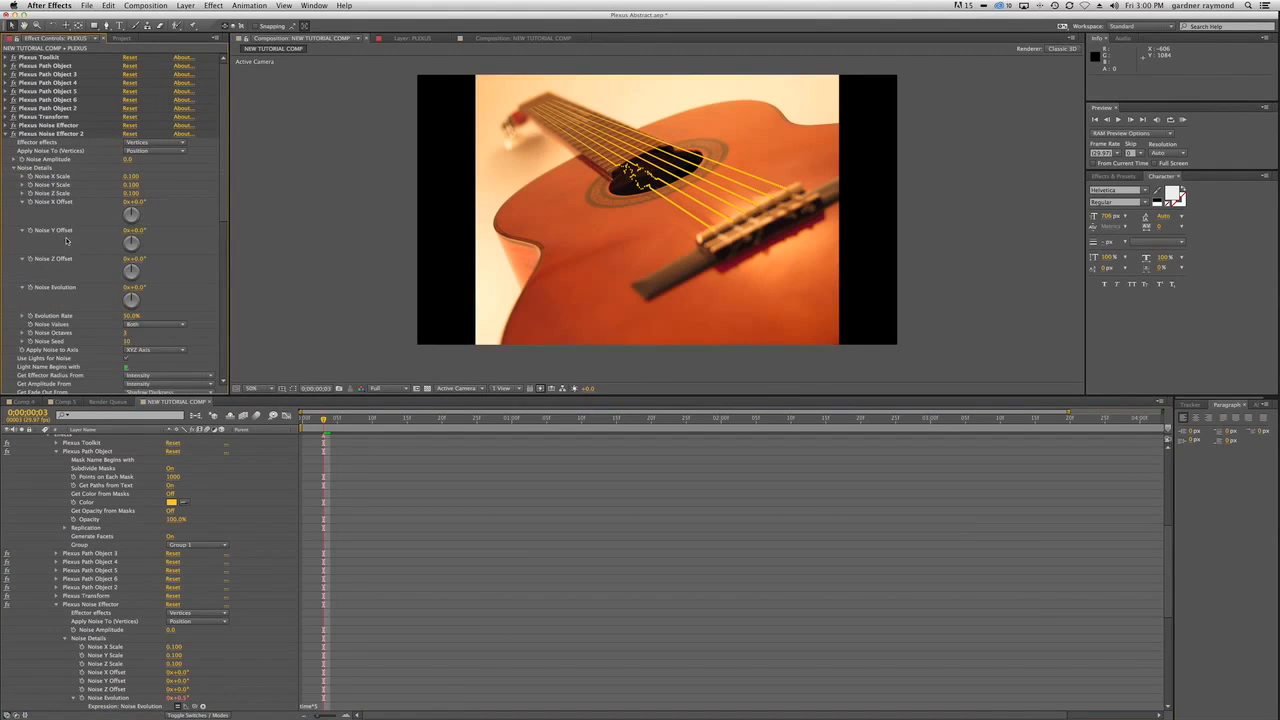
left_click_drag(31, 290, 31, 290)
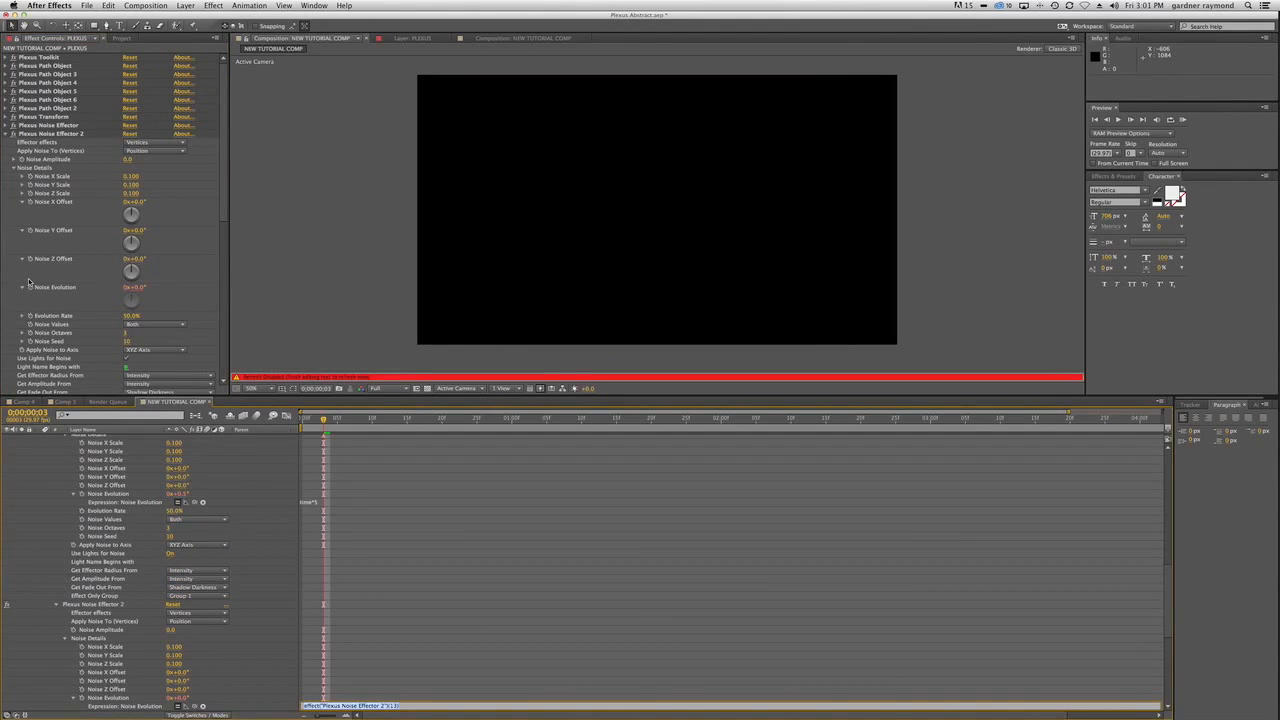
key("KP_Enter")
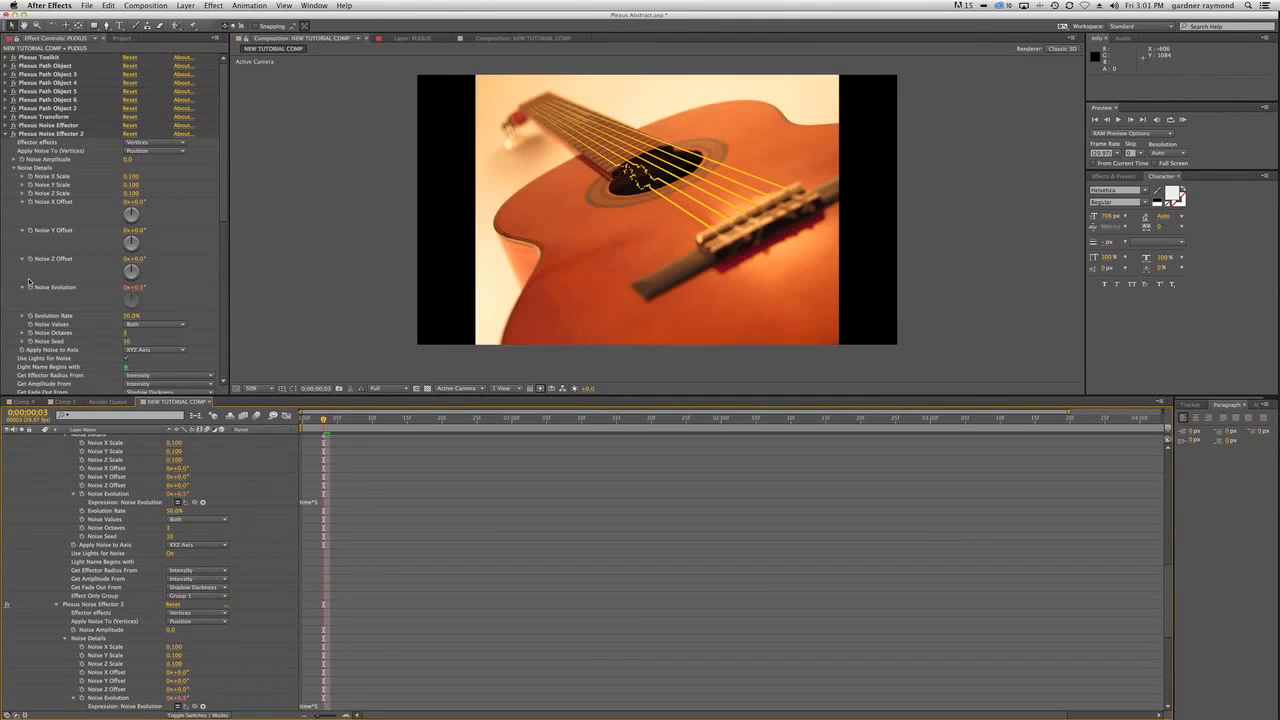
Apply the time*5 expression to the Noise Evolution of Plexus Noise Effectors 3 to 6.
key("super+d")
key("super+d")
key("super+d")
key("super+d")
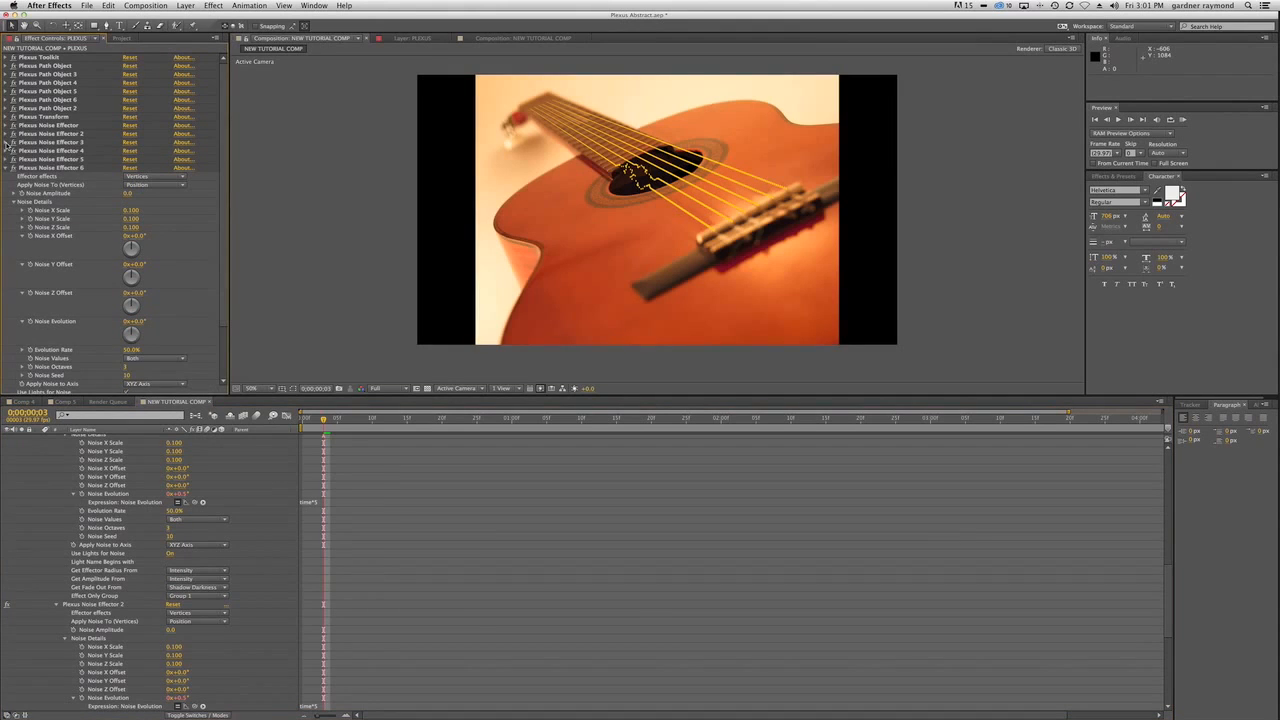
left_click(6, 142)
left_click(13, 177)
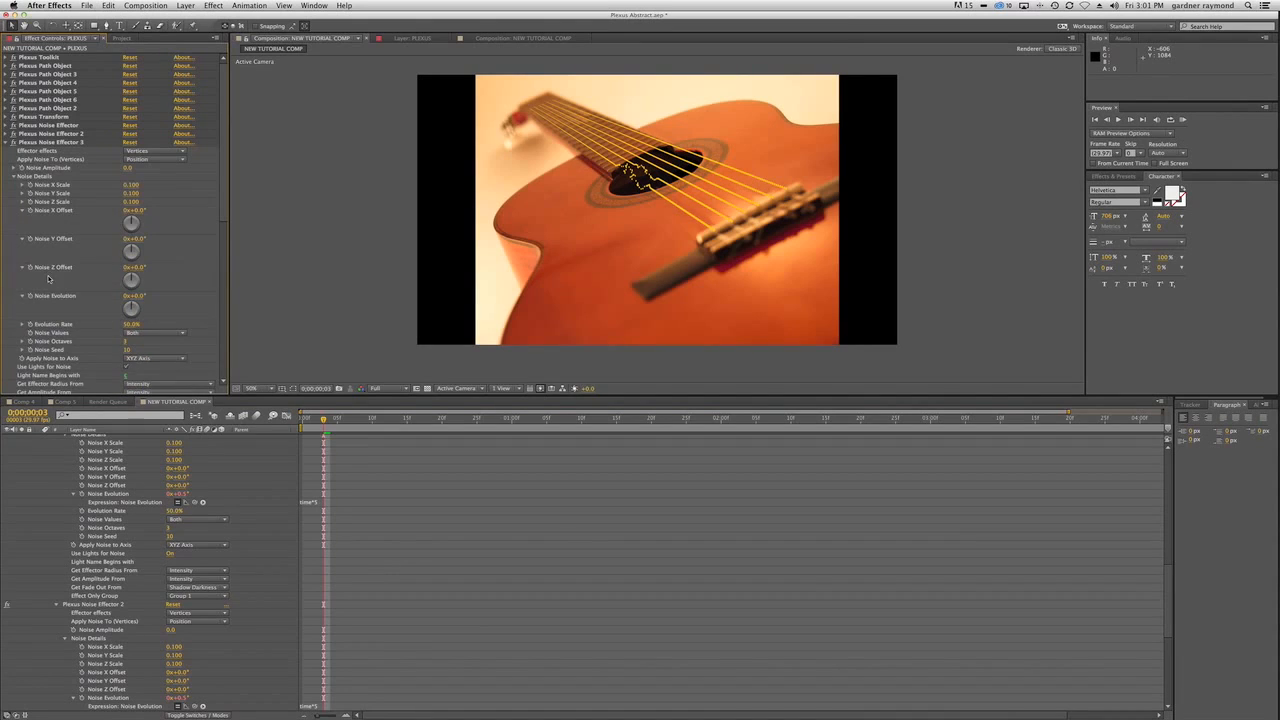
left_click(31, 296, "alt")
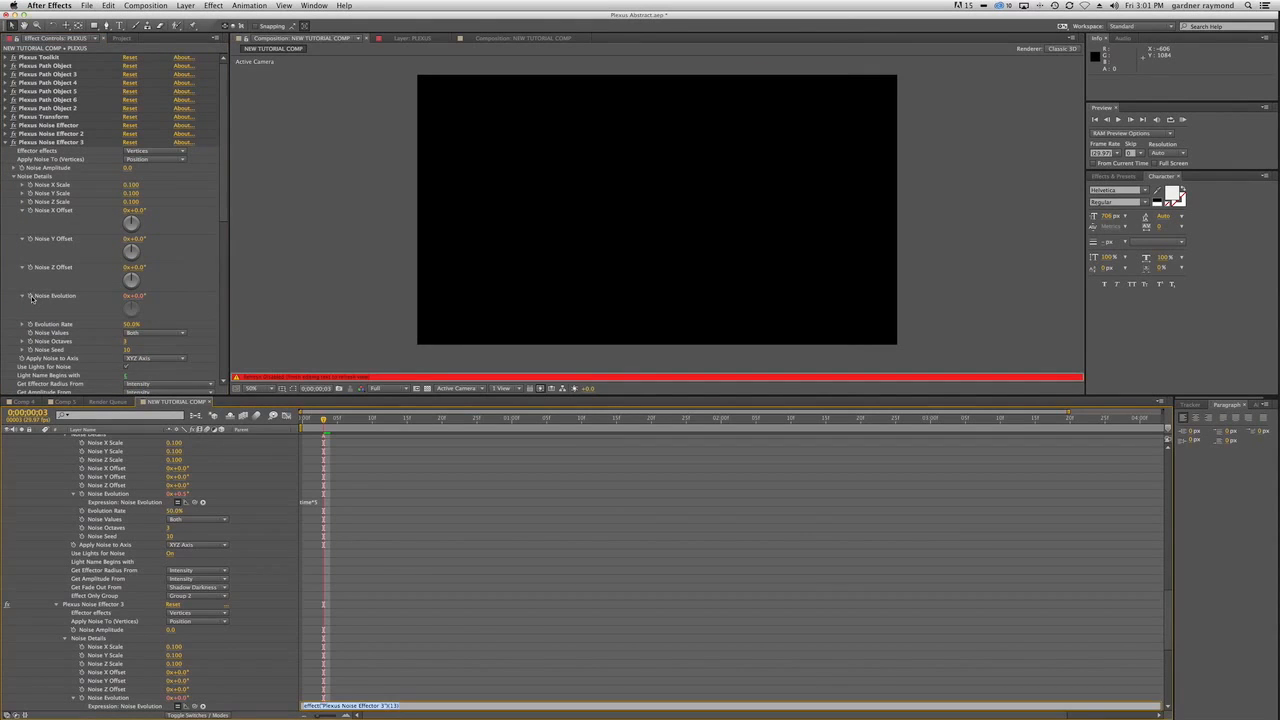
left_click(7, 143)
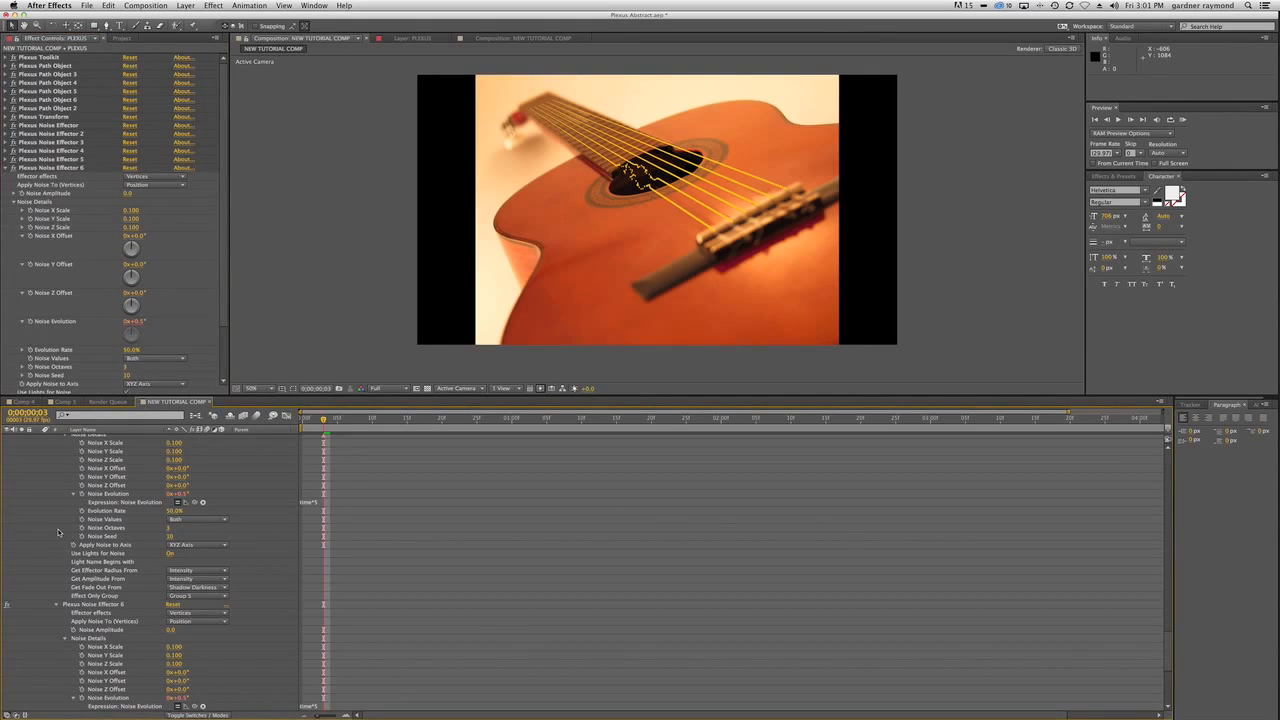
Collapse the expanded properties of all layers in the timeline and clear the layer selection.
scroll(58, 534, "up", 15)
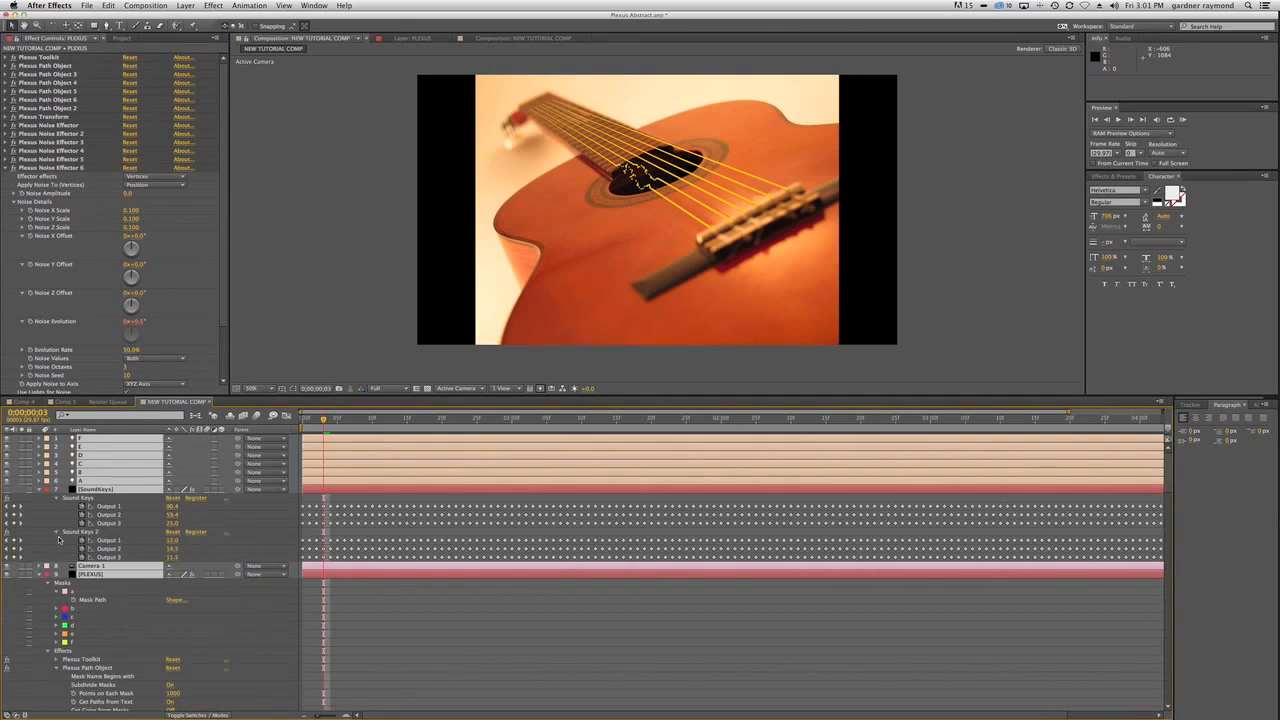
left_click(40, 489)
left_click(155, 599)
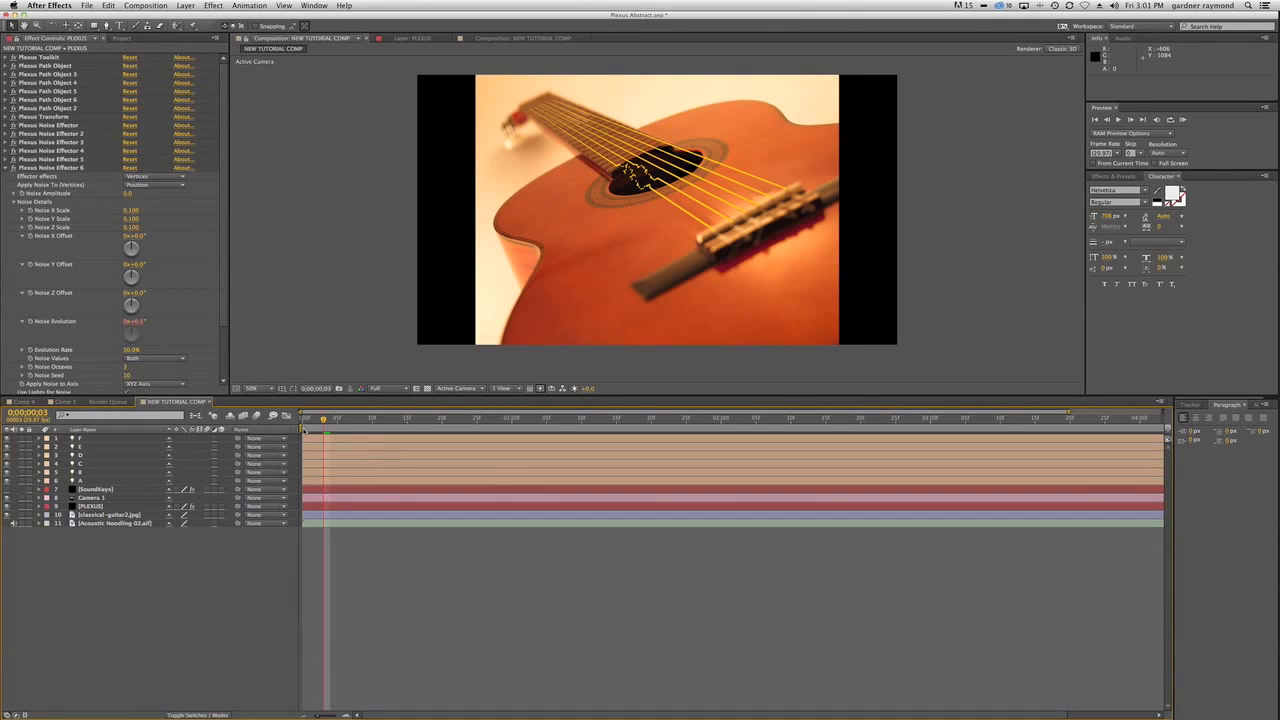
Play a RAM preview of the vibrating strings, stop it and move the current time to 0;00;00;15.
key("KP_0")
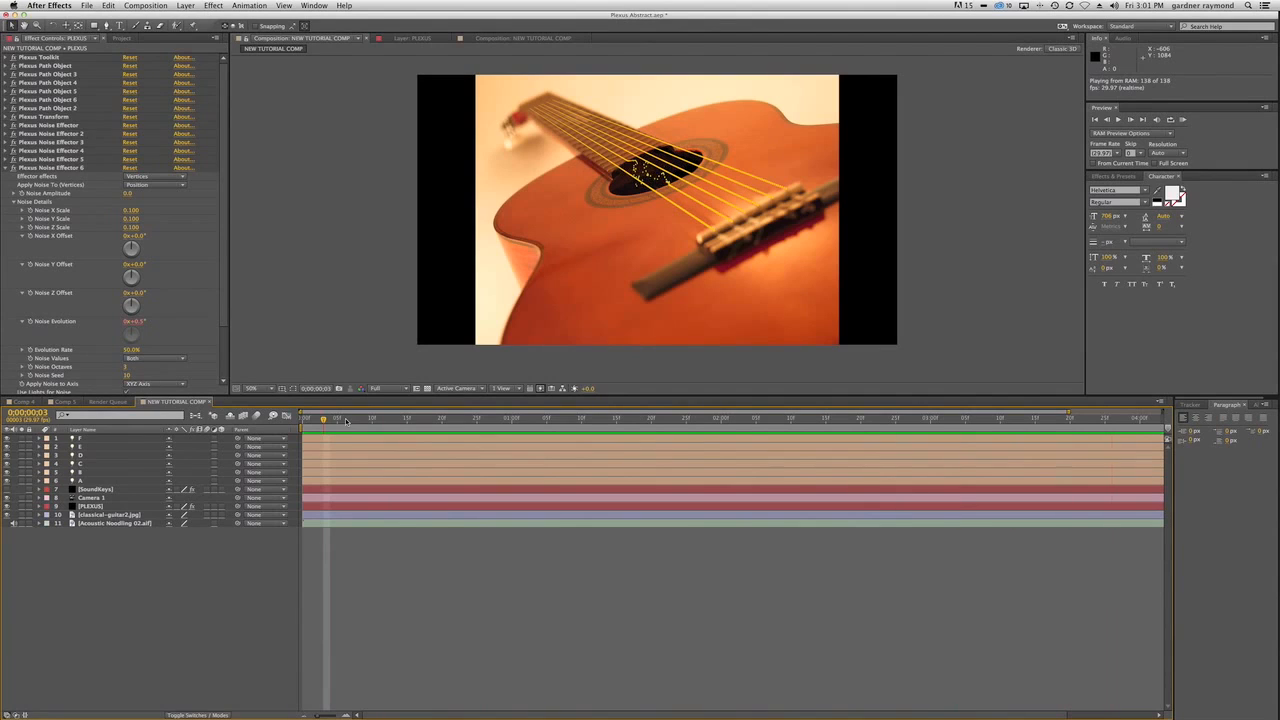
key("space")
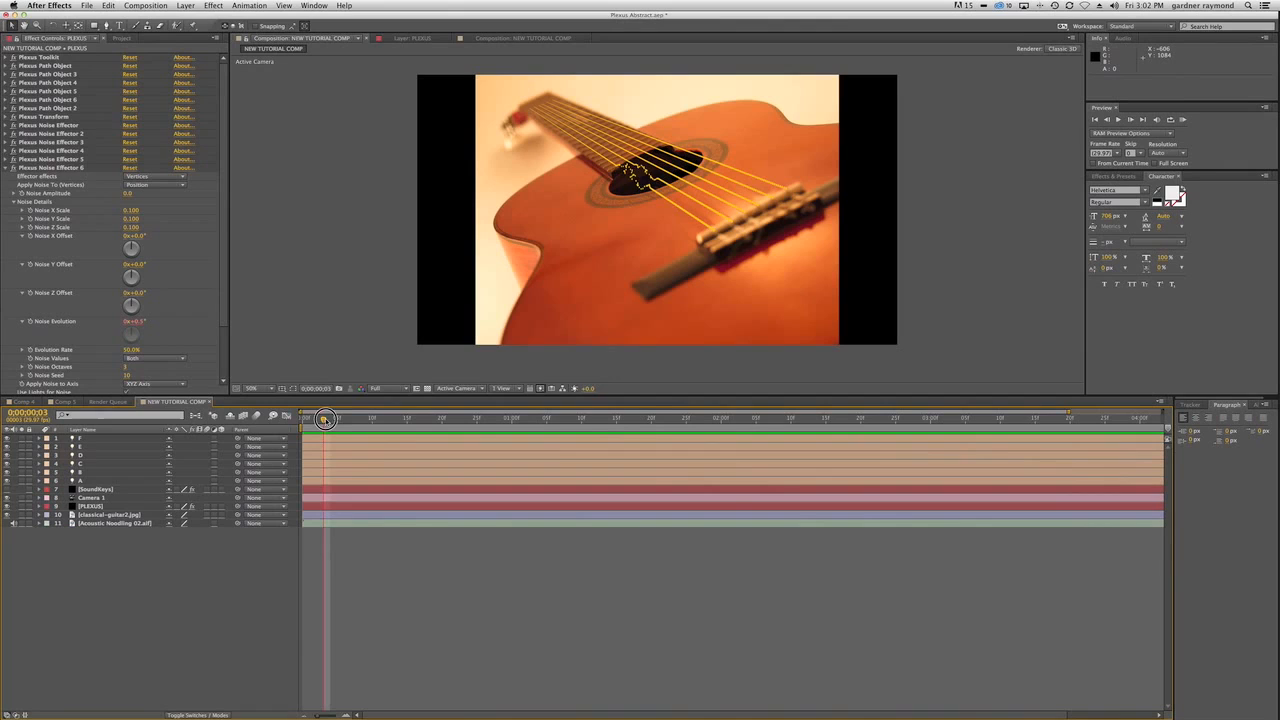
left_click_drag(324, 420, 408, 422)
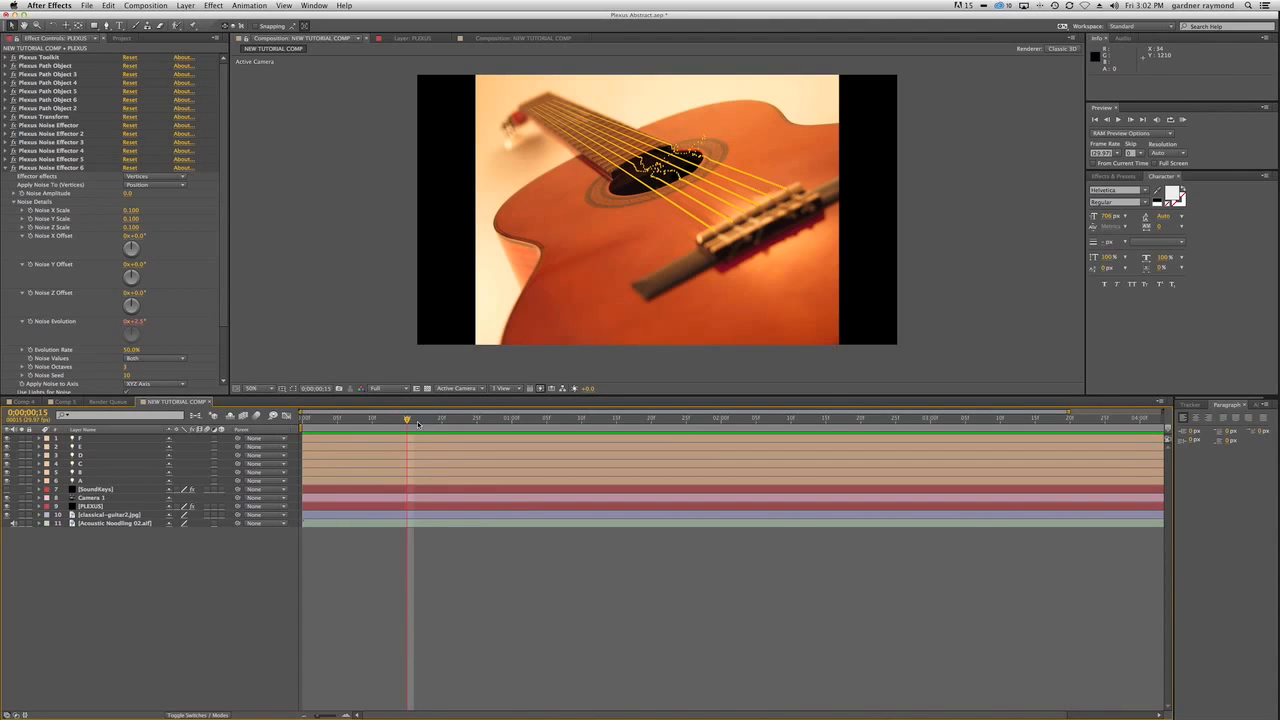
Expand light D to examine its Intensity expression, and collapse it again.
left_click(40, 456)
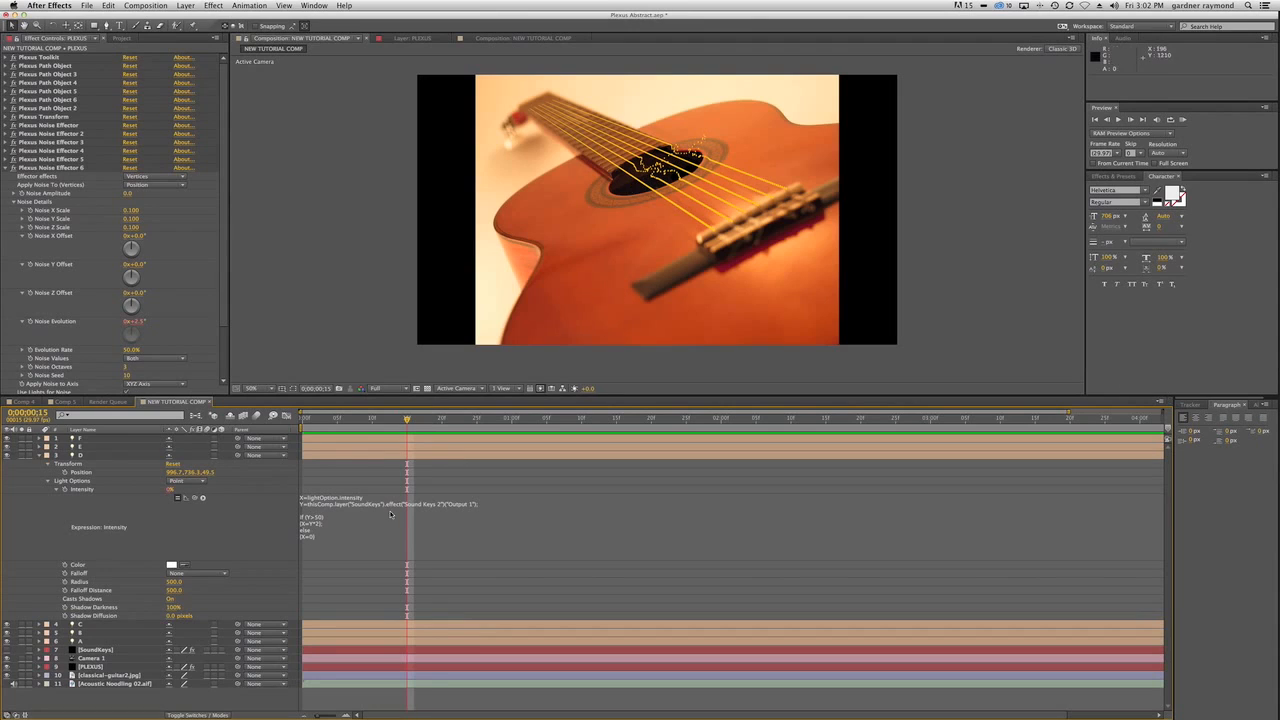
scroll(477, 366, "down", 2)
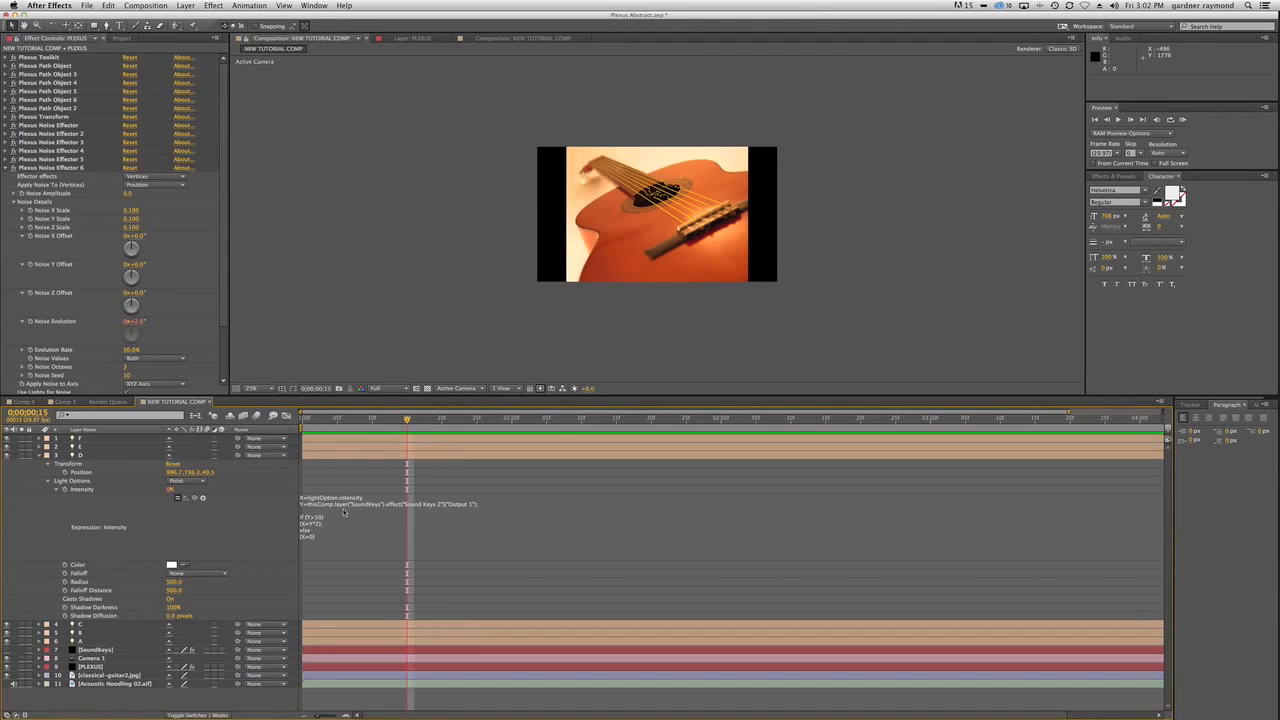
scroll(642, 227, "up", 2)
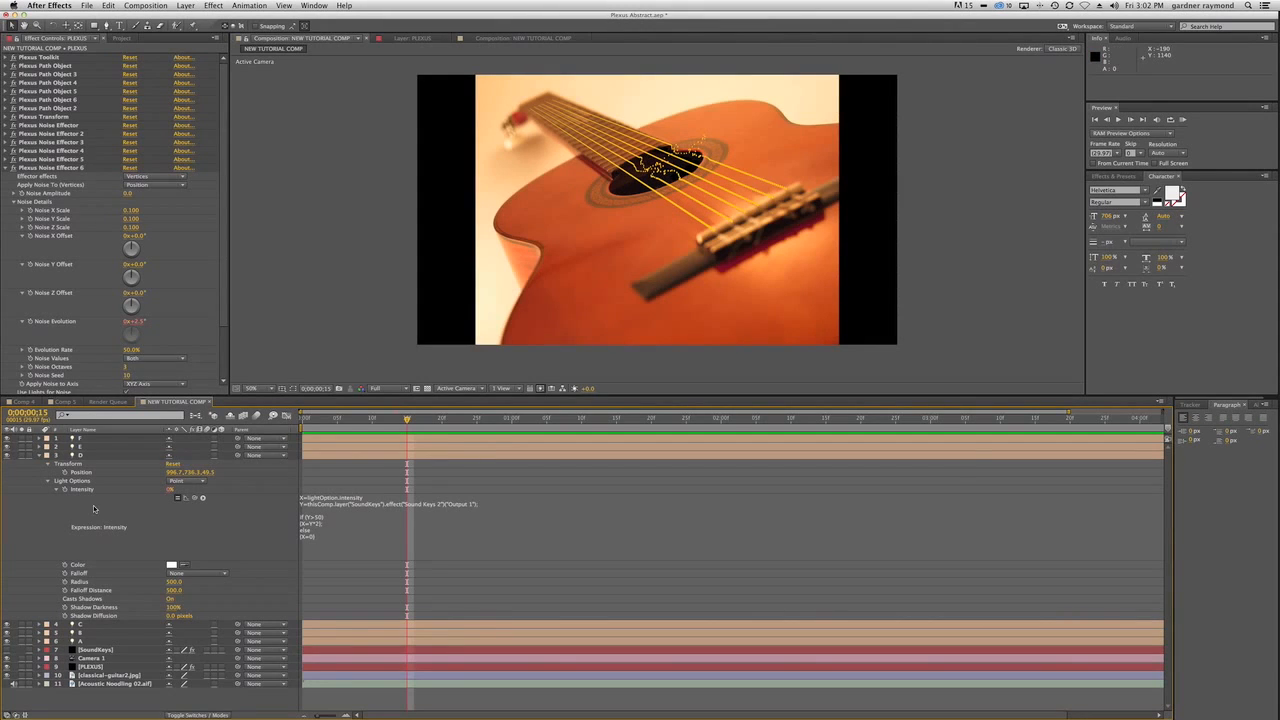
left_click(41, 456)
Edit light B's Intensity expression so that X equals Y*1.5 in the if branch.
left_click(41, 472)
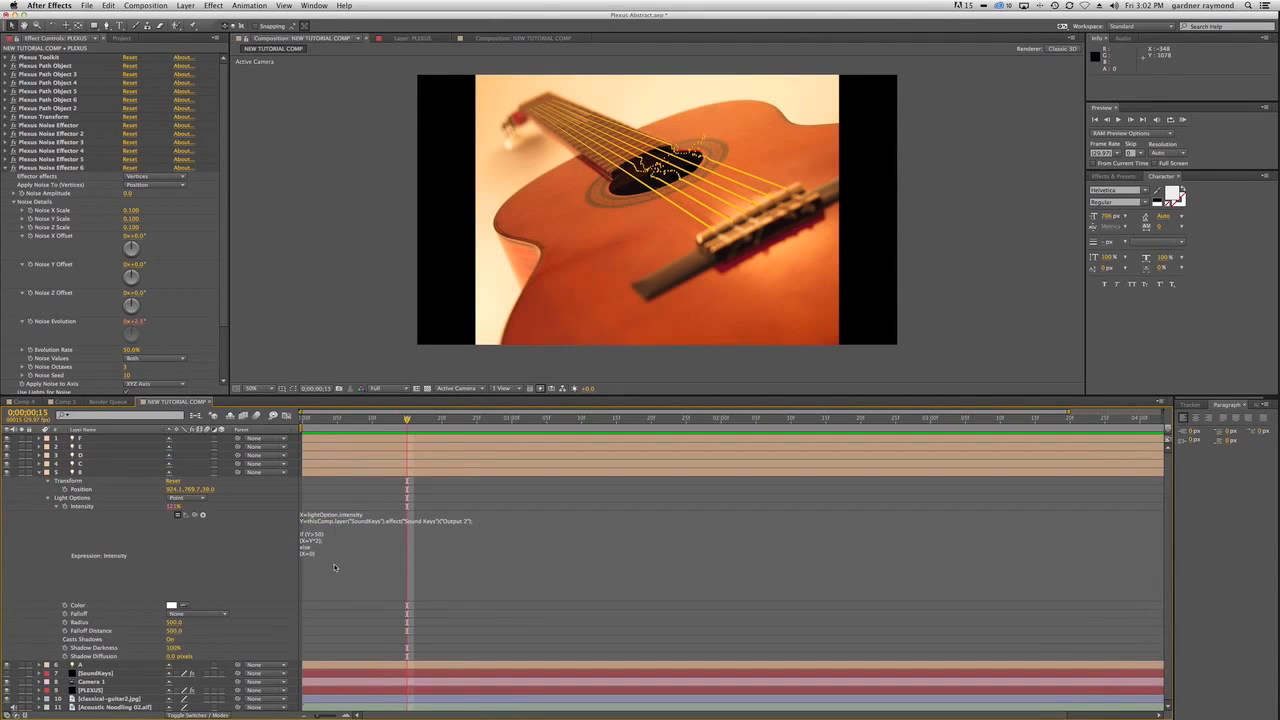
left_click(316, 541)
left_click(362, 564)
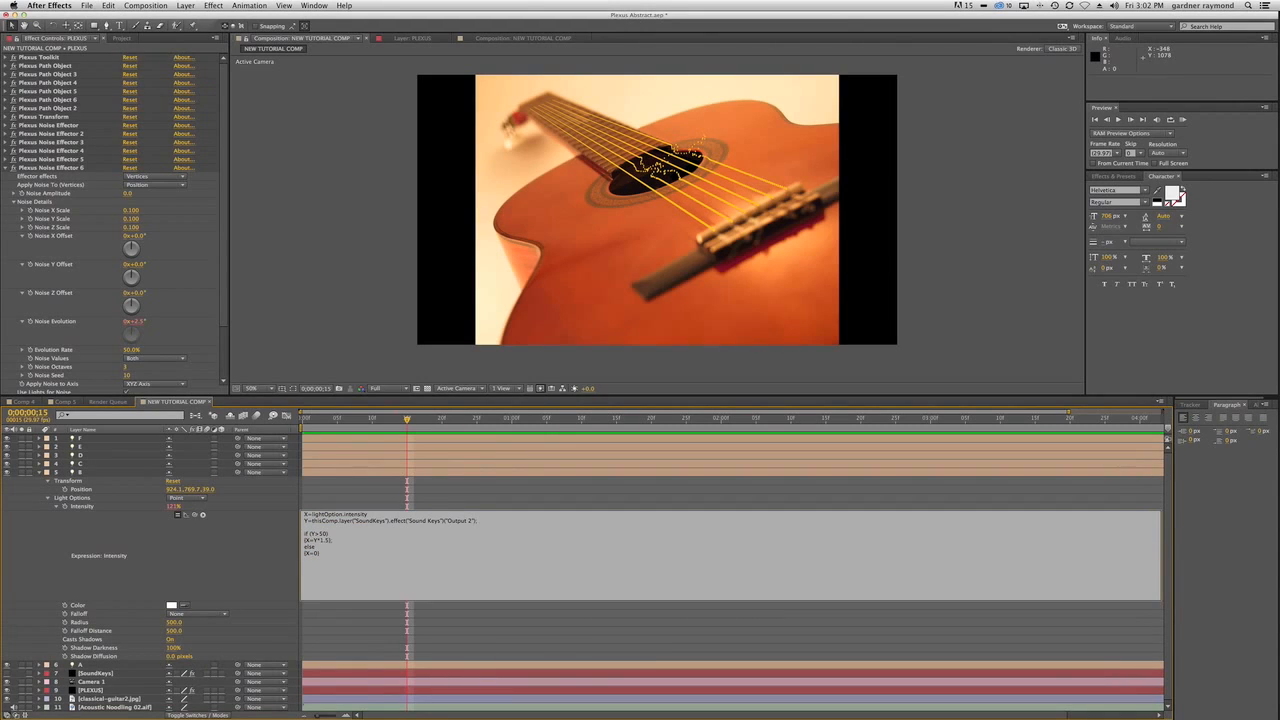
key("KP_Enter")
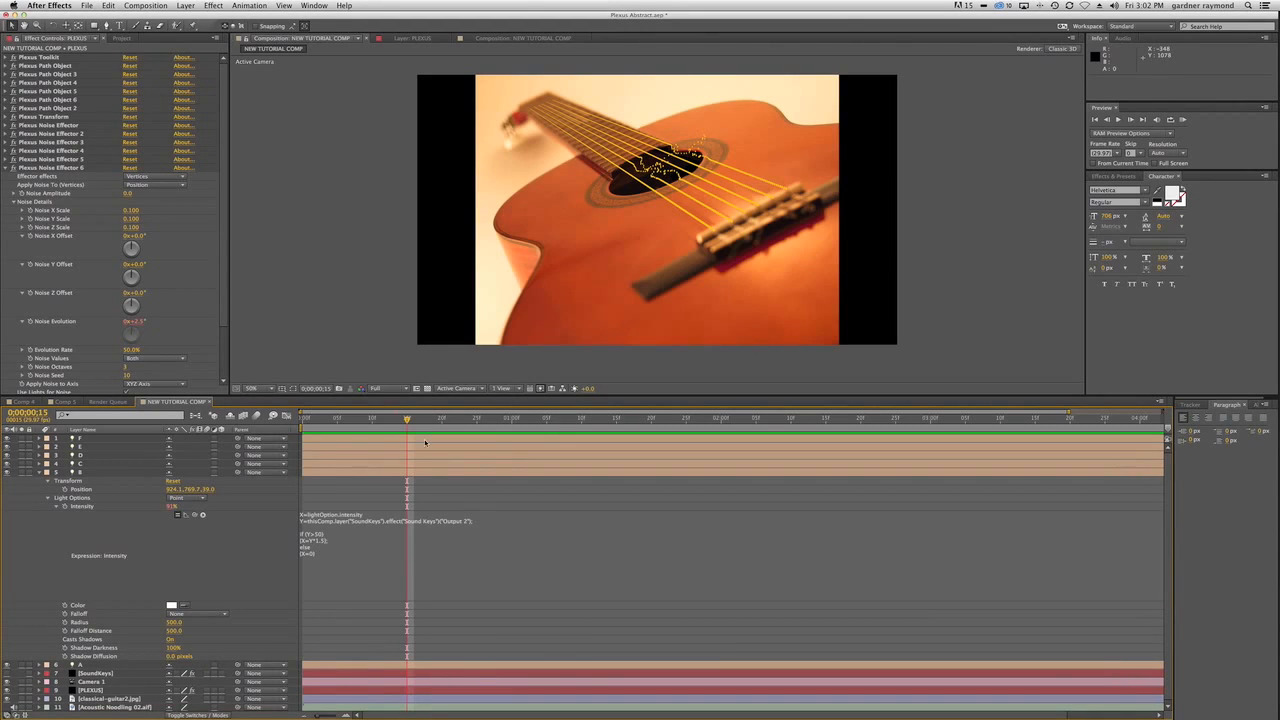
At 0;00;00;14, shift light C along X to about 862 and light F along X to about 1013.
mouse_move(413, 420)
left_mouse_down()
mouse_move(395, 420)
mouse_move(433, 419)
mouse_move(400, 421)
left_mouse_up()
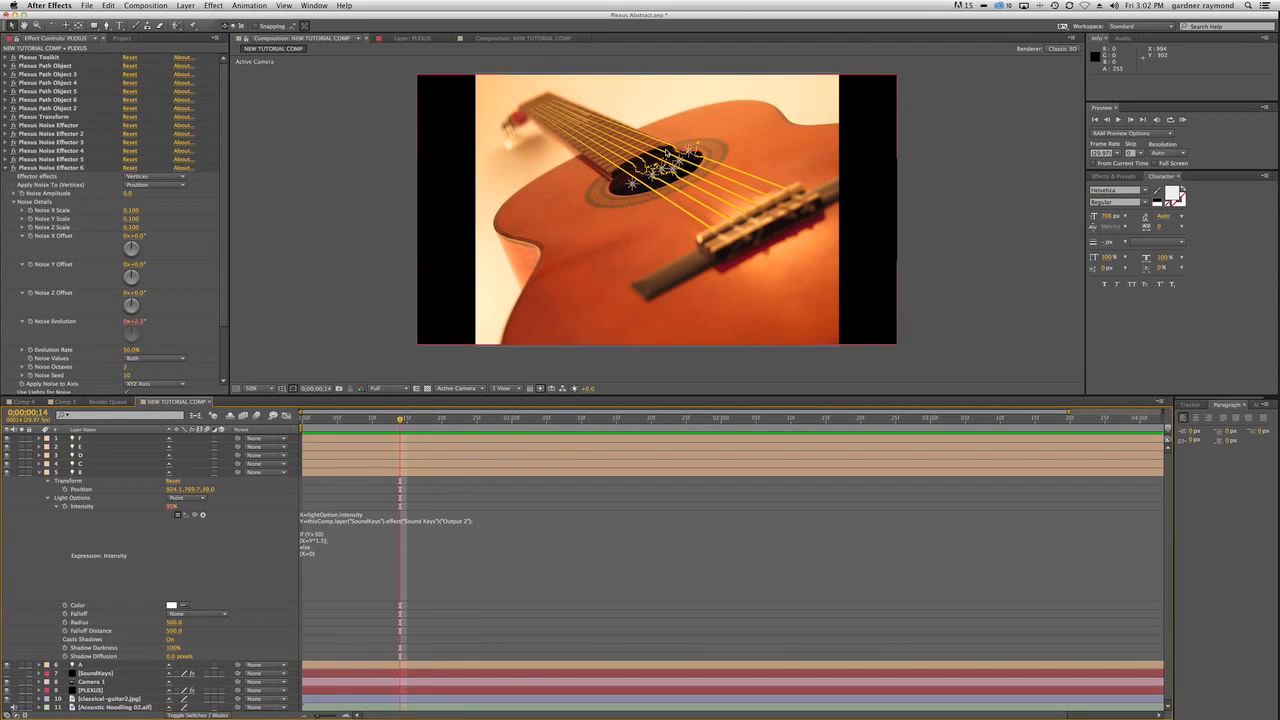
scroll(662, 130, "up", 2)
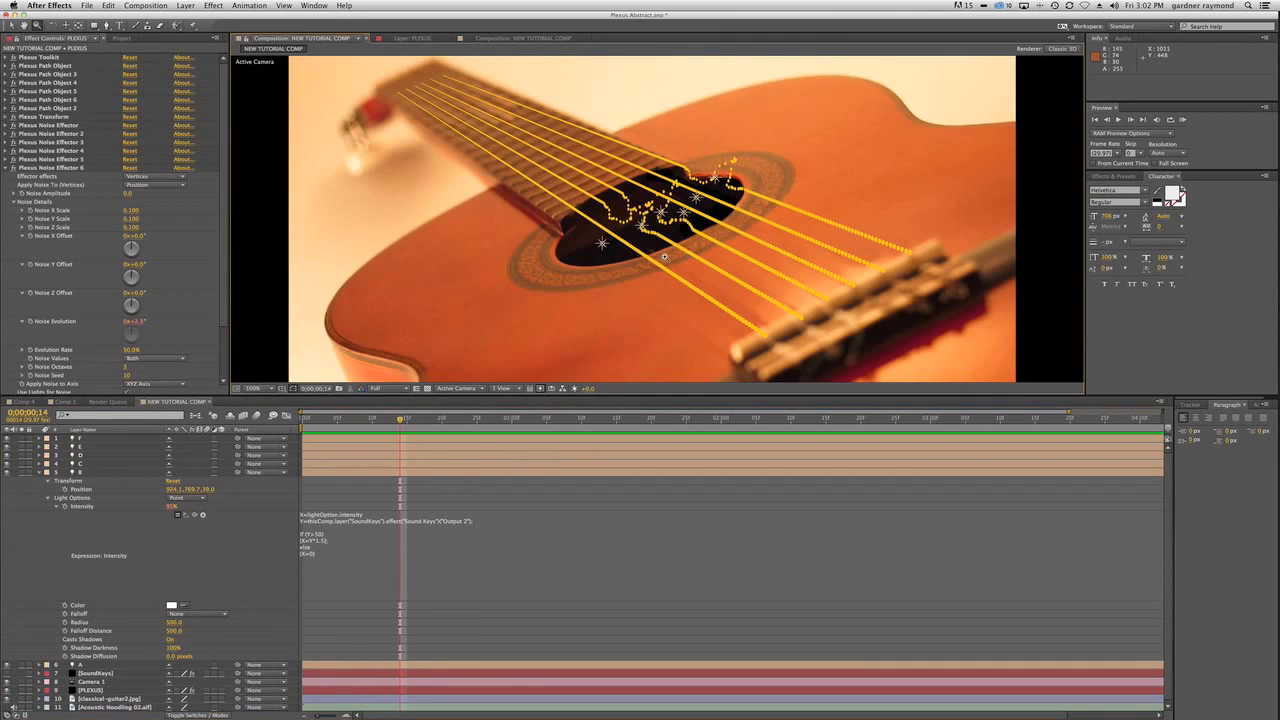
key("v")
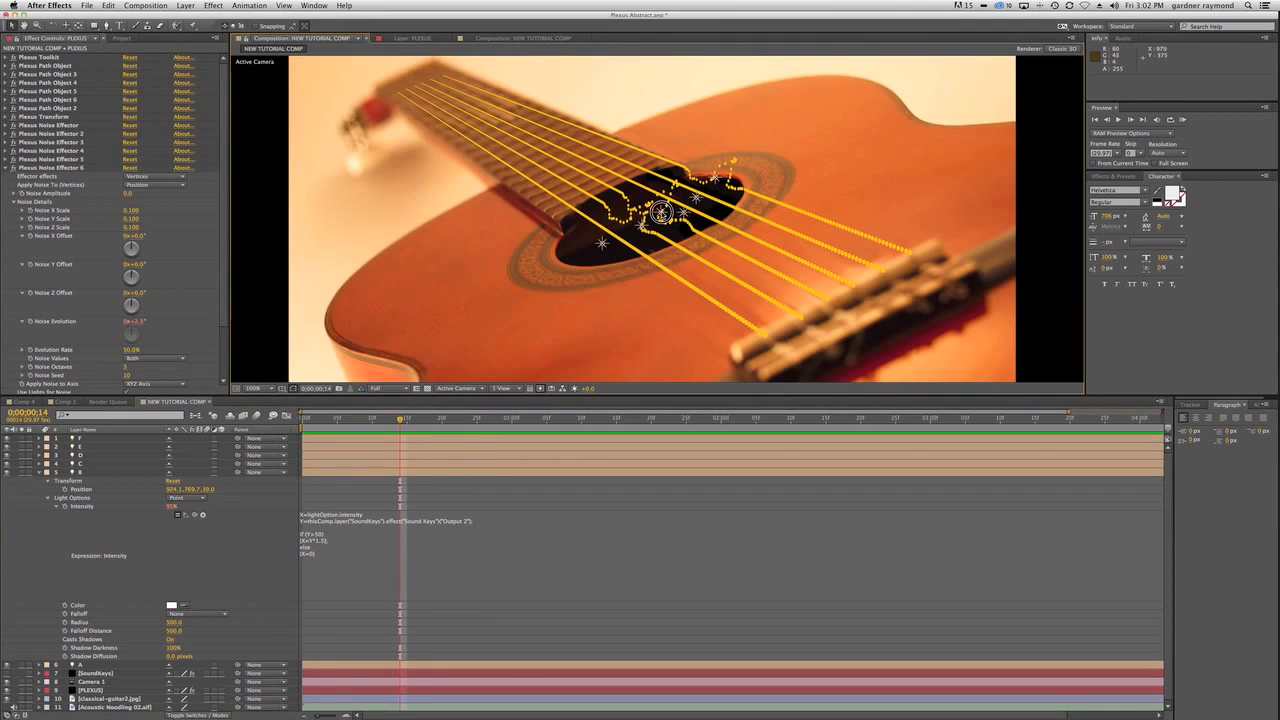
left_click(668, 228)
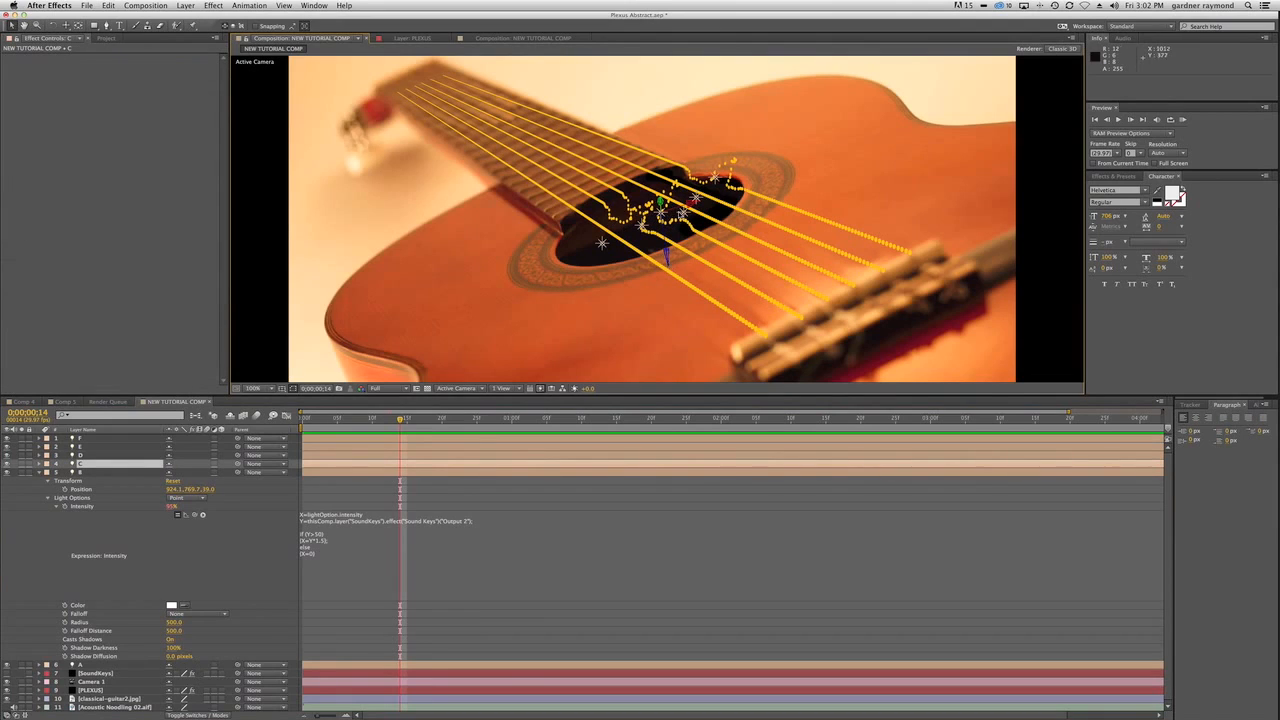
left_click_drag(683, 213, 622, 224)
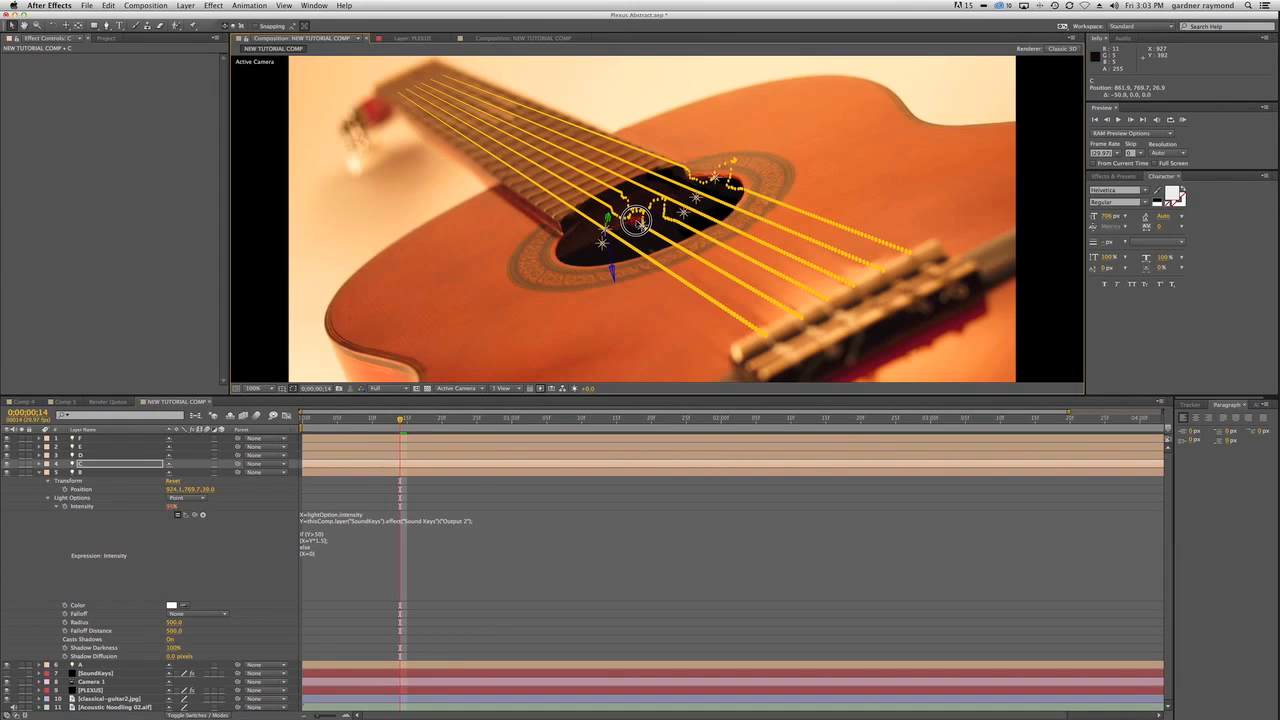
mouse_move(736, 186)
left_mouse_down()
mouse_move(720, 181)
mouse_move(748, 173)
mouse_move(712, 178)
mouse_move(725, 178)
left_mouse_up()
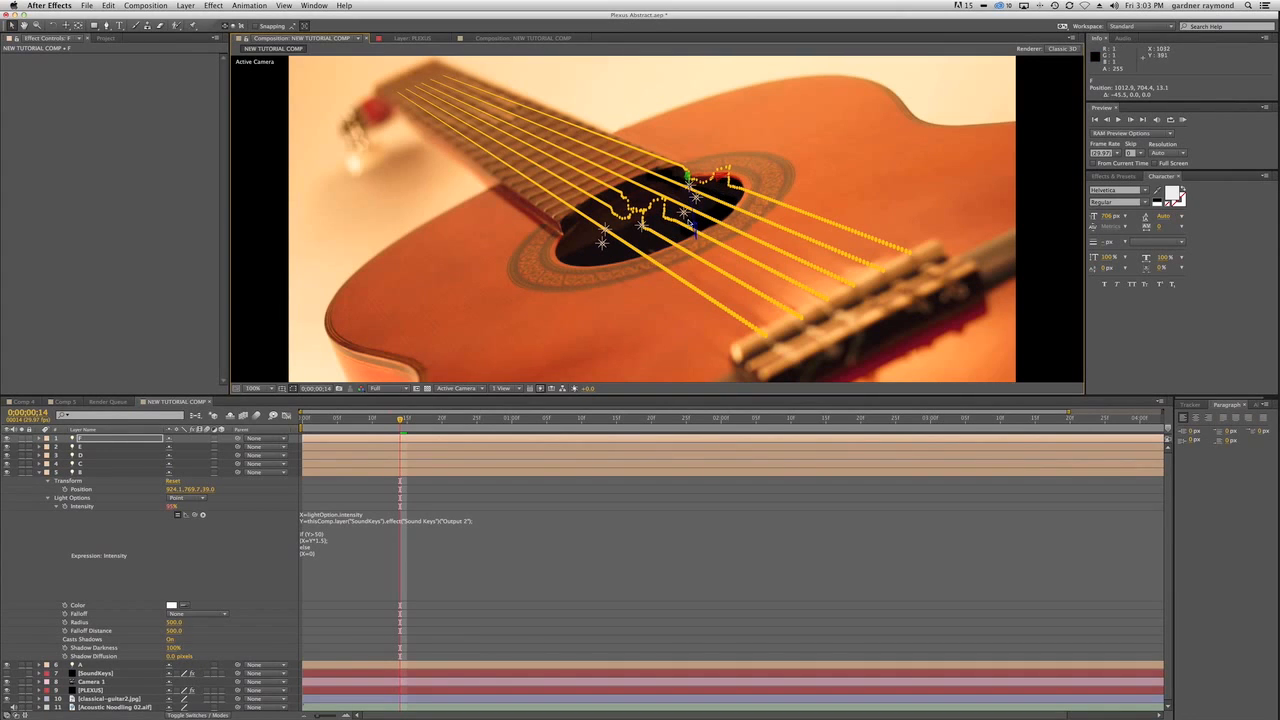
Try moving light D along X to about 963 and undo the move.
left_click(697, 224)
left_click_drag(713, 207, 697, 215)
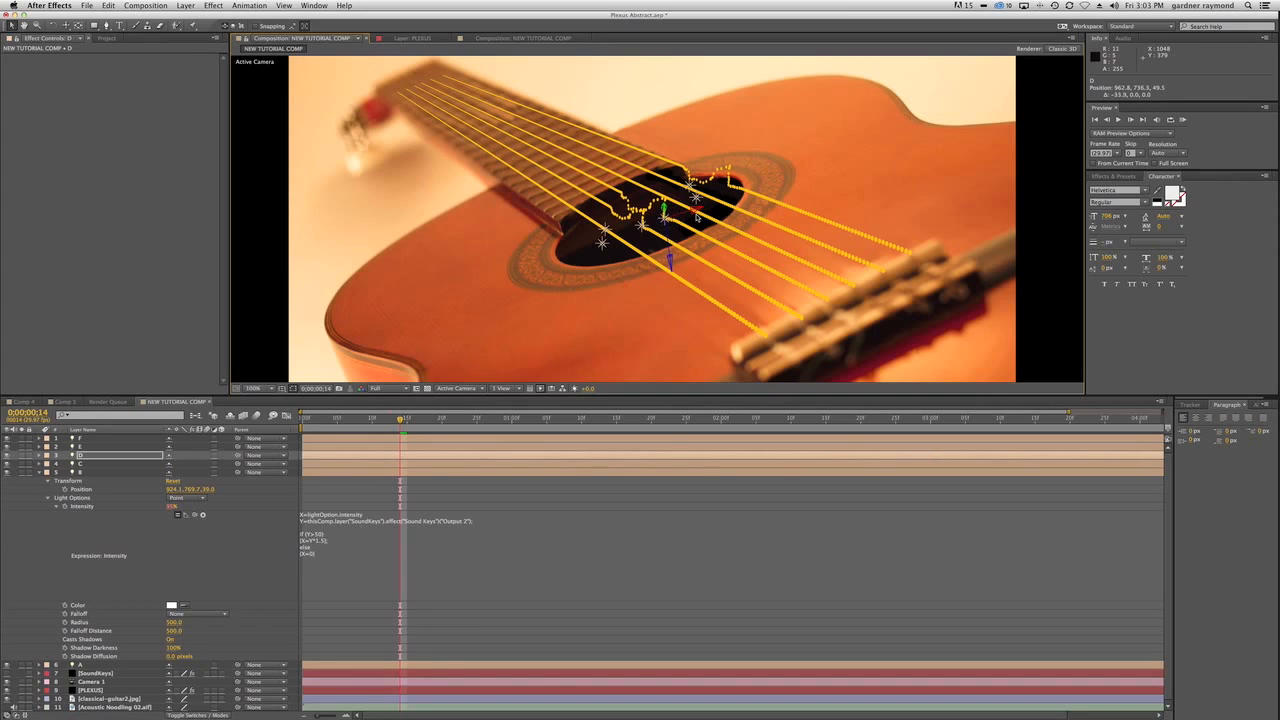
key("super+z")
Move light B in Y and Z to about 924.1, 750.8, 40.8 and collapse its settings.
left_click(648, 258)
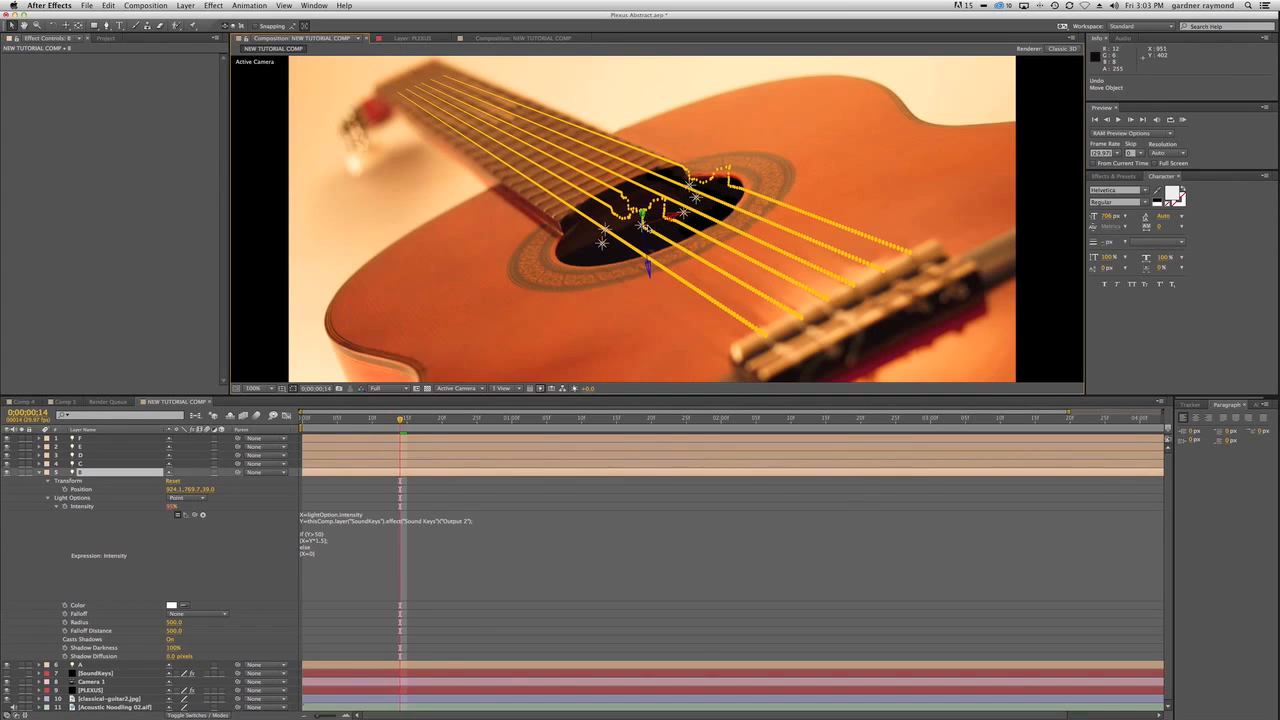
mouse_move(648, 258)
left_mouse_down()
mouse_move(651, 278)
mouse_move(646, 248)
mouse_move(648, 262)
left_mouse_up()
left_click_drag(643, 214, 643, 206)
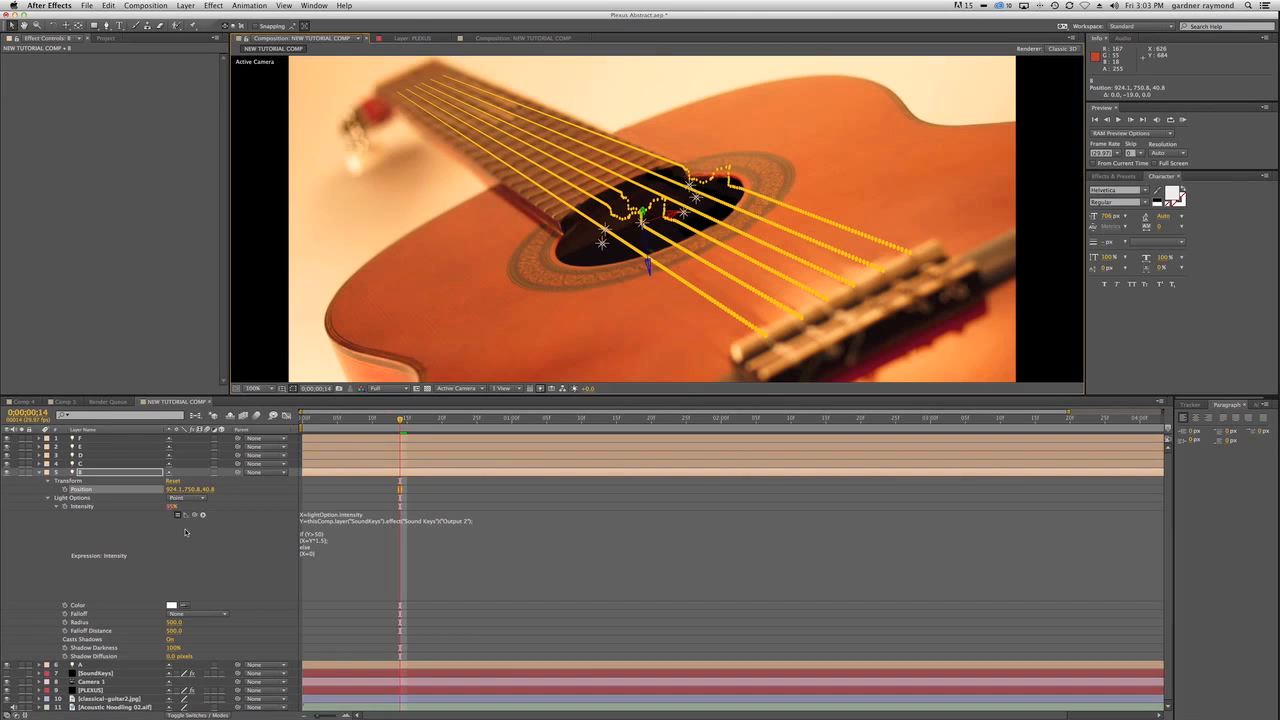
left_click(40, 472)
left_click(170, 619)
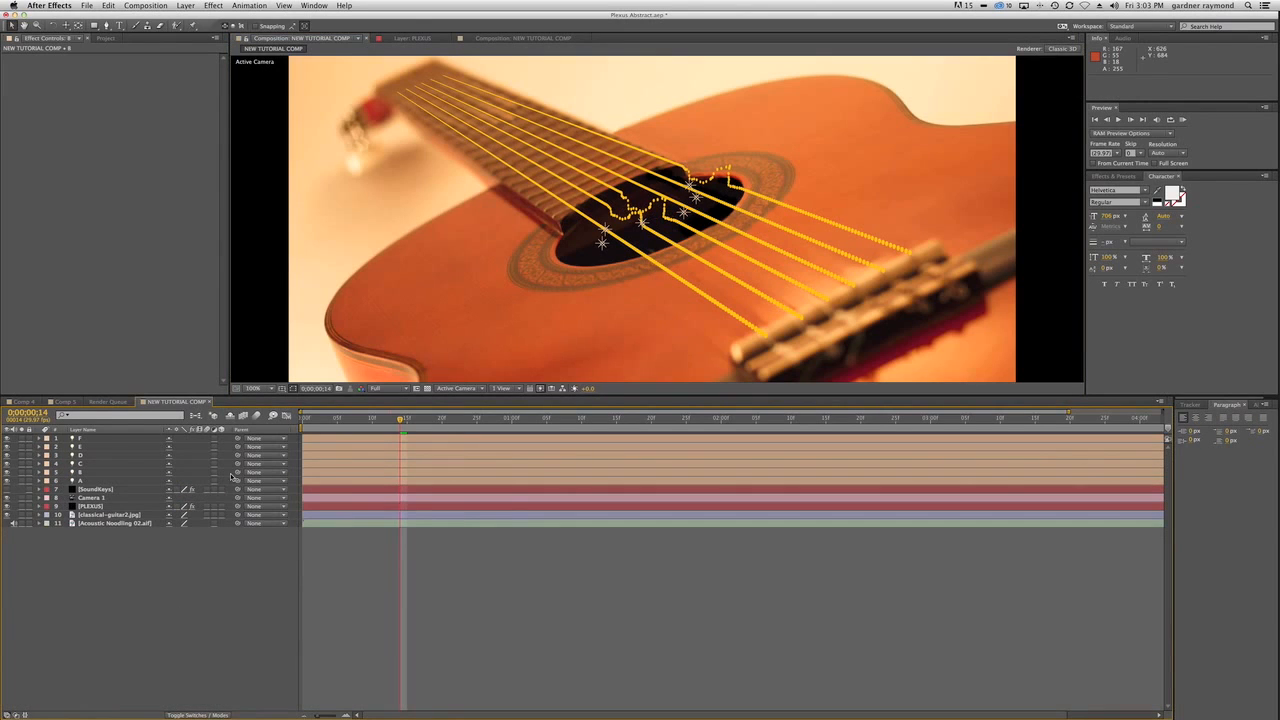
Add a Lines renderer to the PLEXUS layer through the Plexus Toolkit, collapsing Plexus Noise Effector 6 first.
left_click(95, 506)
left_click(7, 166)
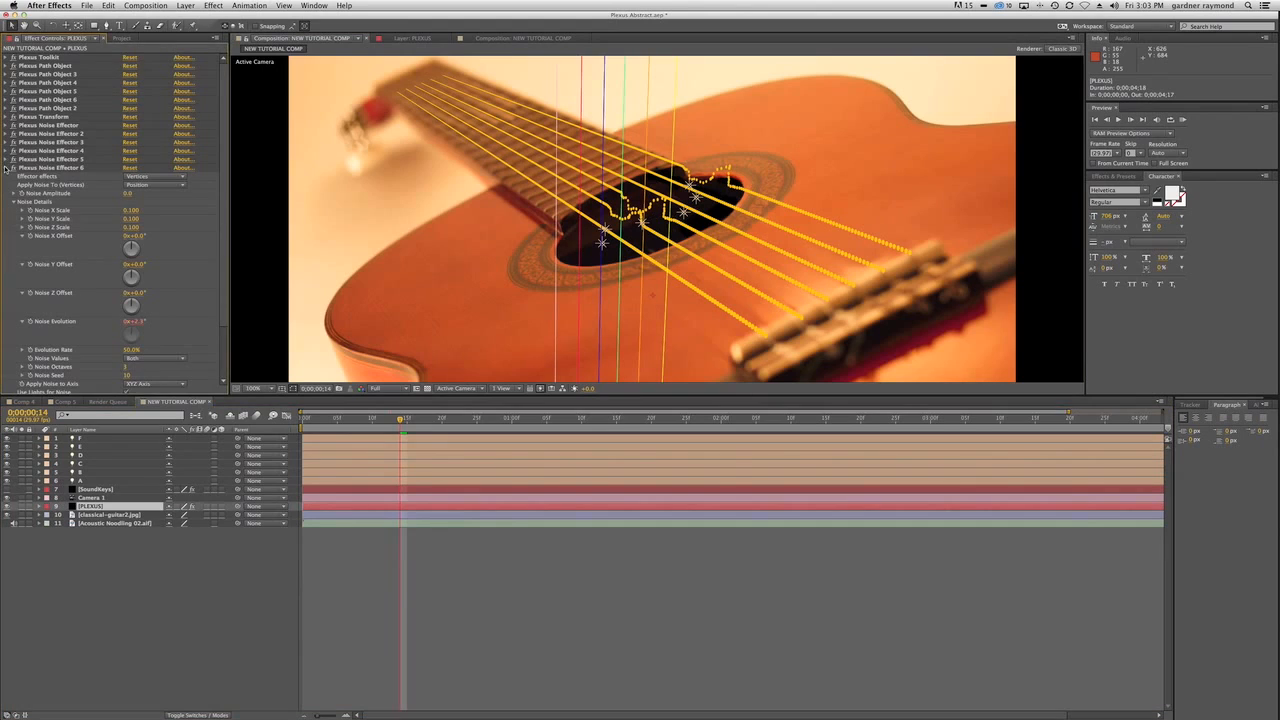
left_click(7, 57)
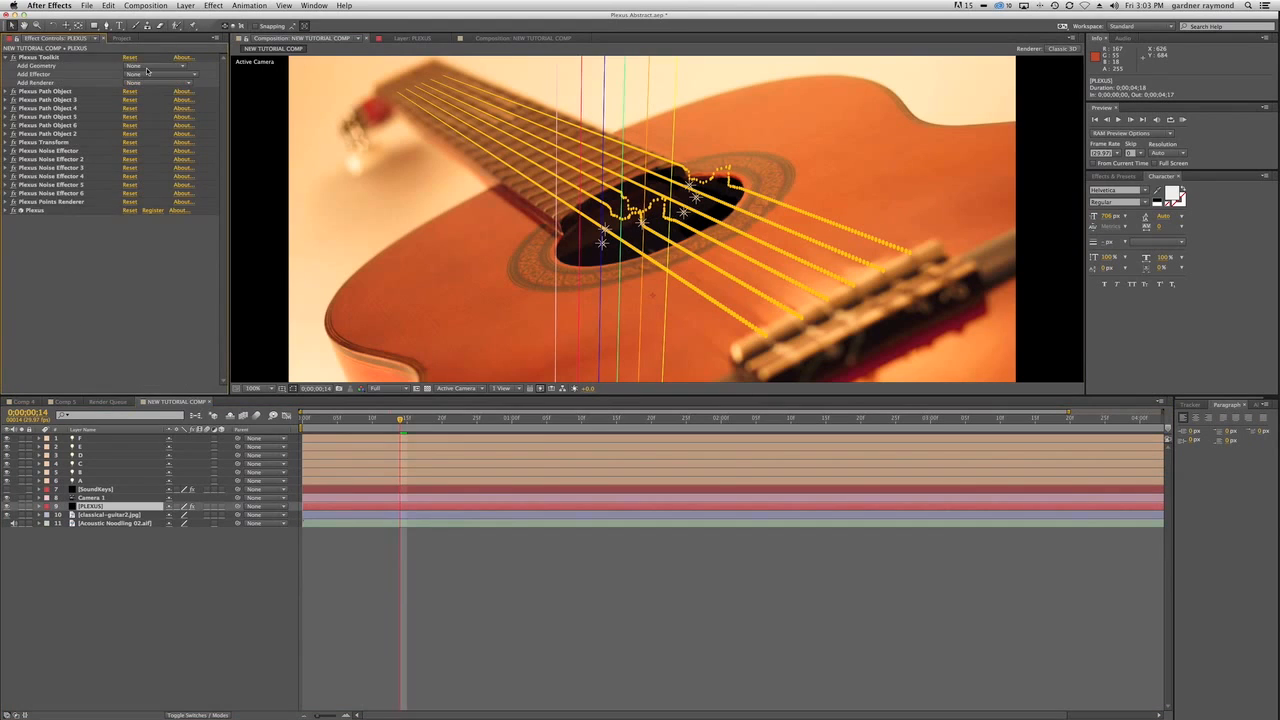
left_click(161, 79)
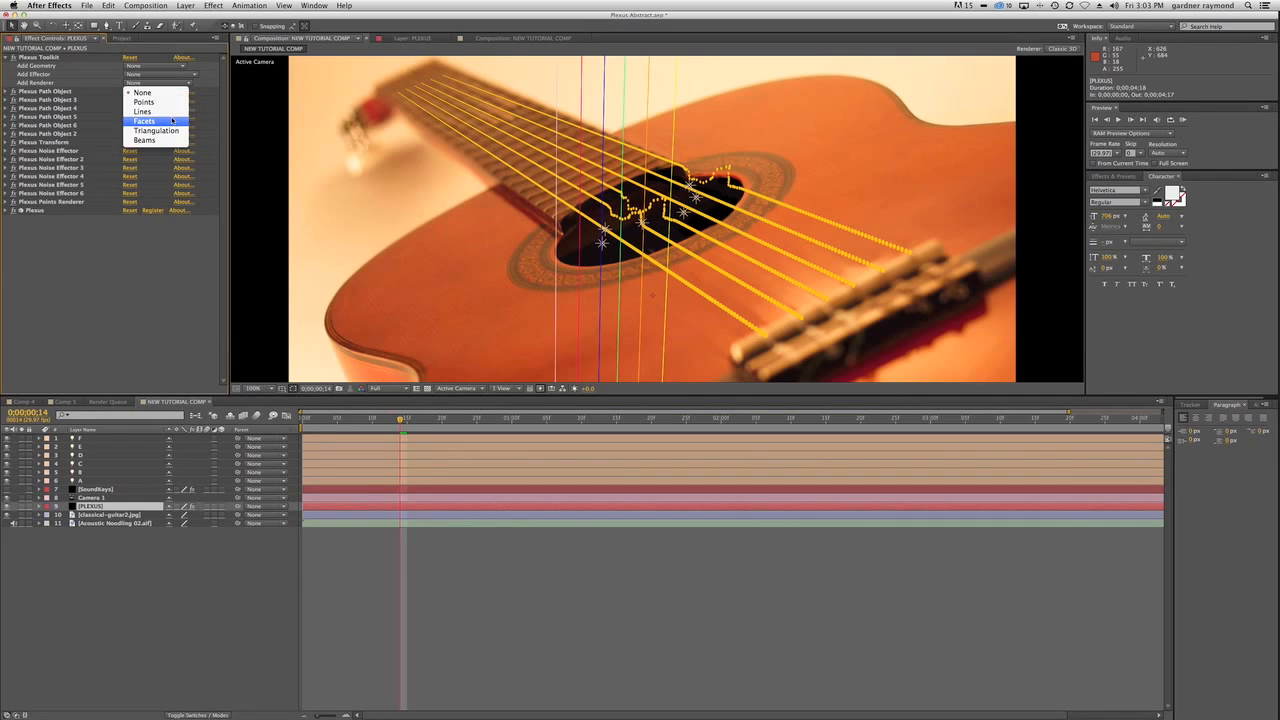
left_click(170, 112)
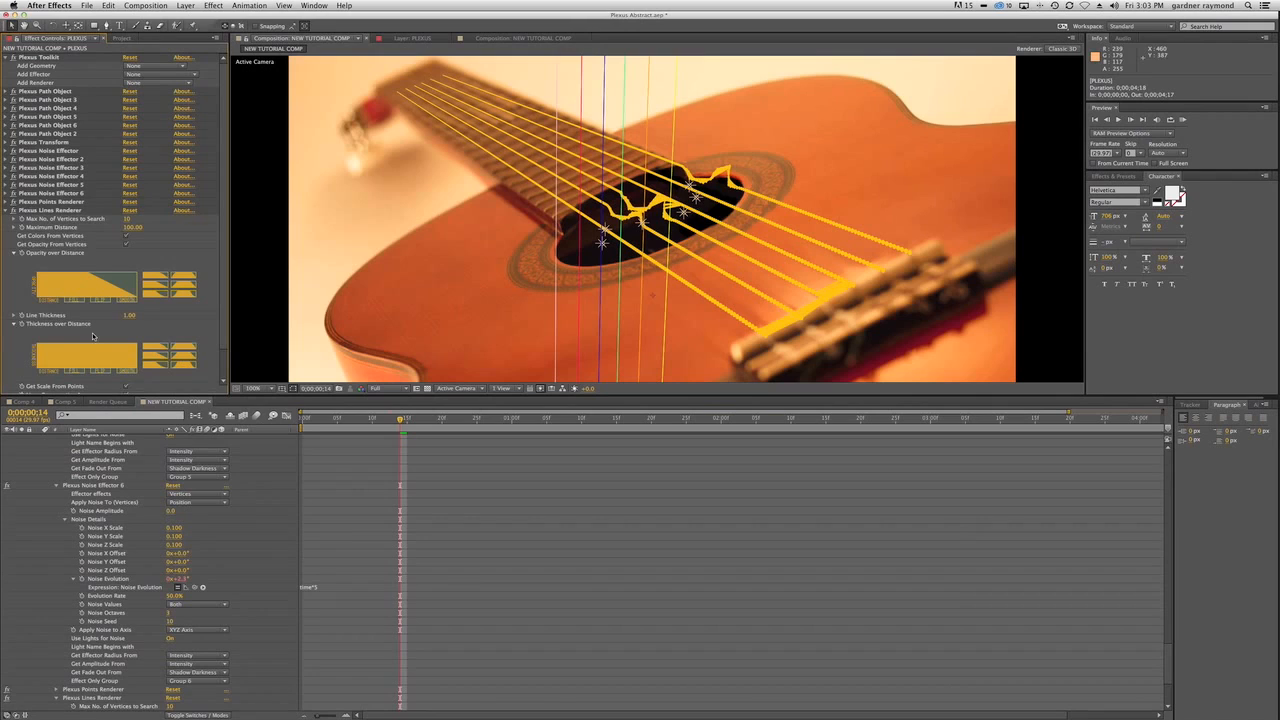
Set the Plexus Lines Renderer's Line Thickness to 0.5.
scroll(220, 240, "down", 2)
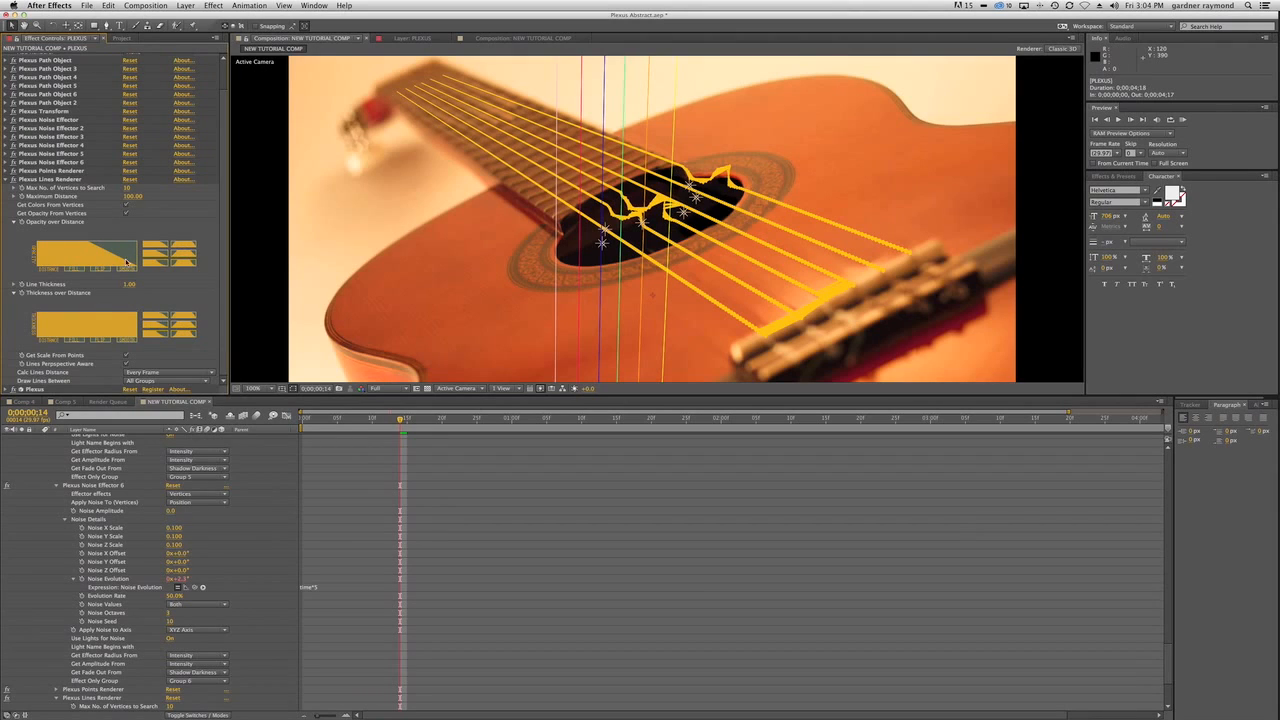
left_click(137, 284)
type("0.5")
key("Return")
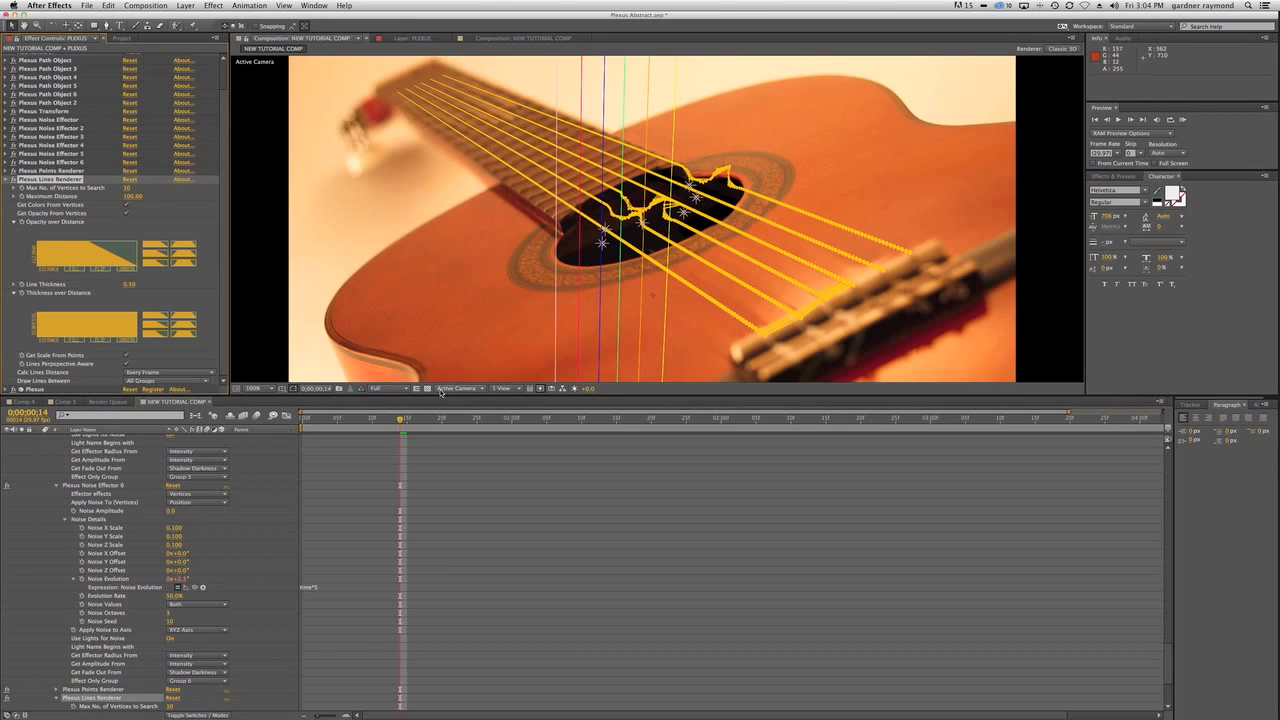
At 0;00;00;12, redraw the Lines Renderer's Thickness over Distance and Opacity over Distance curves to rise from near zero to a plateau.
mouse_move(400, 423)
left_mouse_down()
mouse_move(378, 425)
mouse_move(402, 426)
left_mouse_up()
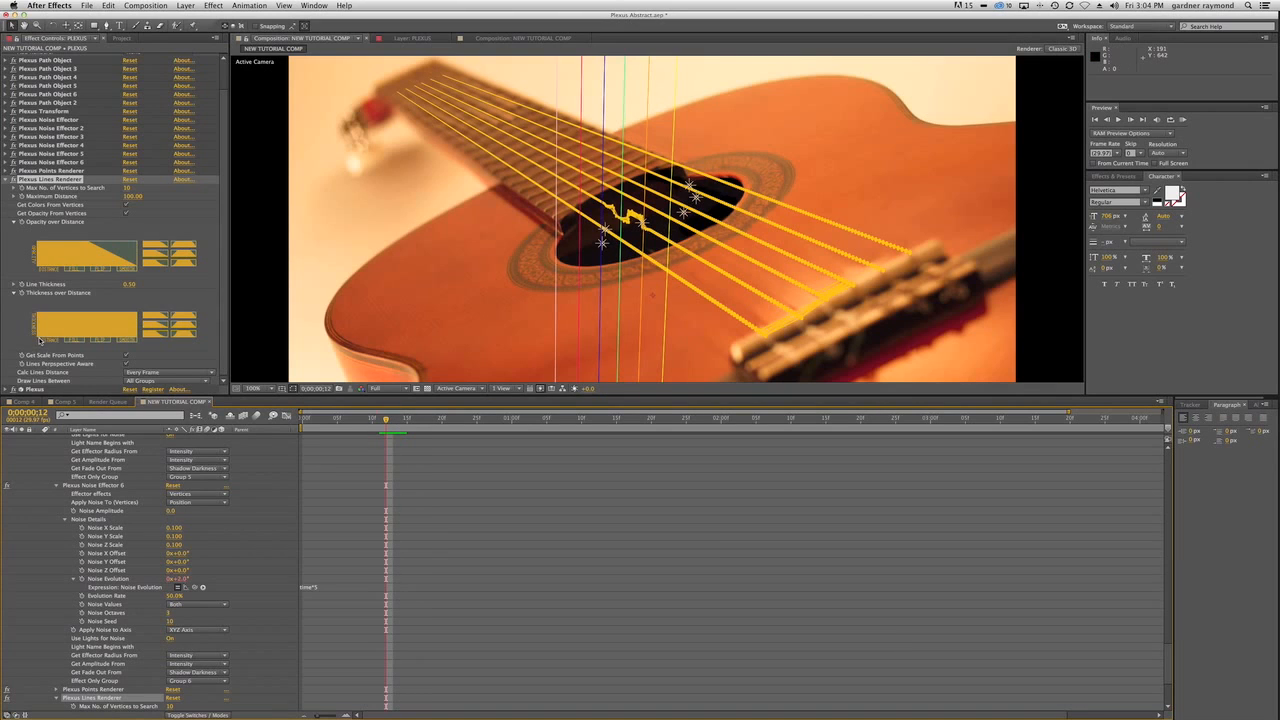
mouse_move(36, 340)
left_mouse_down()
mouse_move(73, 323)
mouse_move(137, 322)
left_mouse_up()
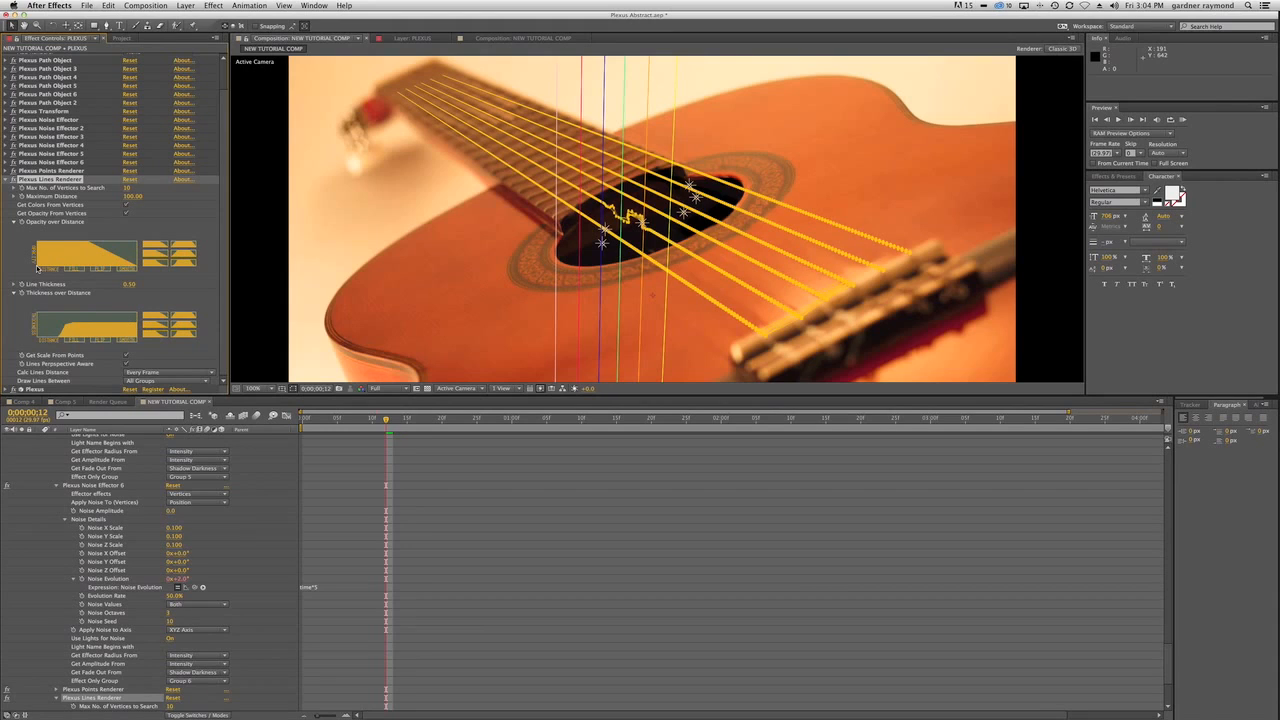
left_click_drag(37, 268, 137, 254)
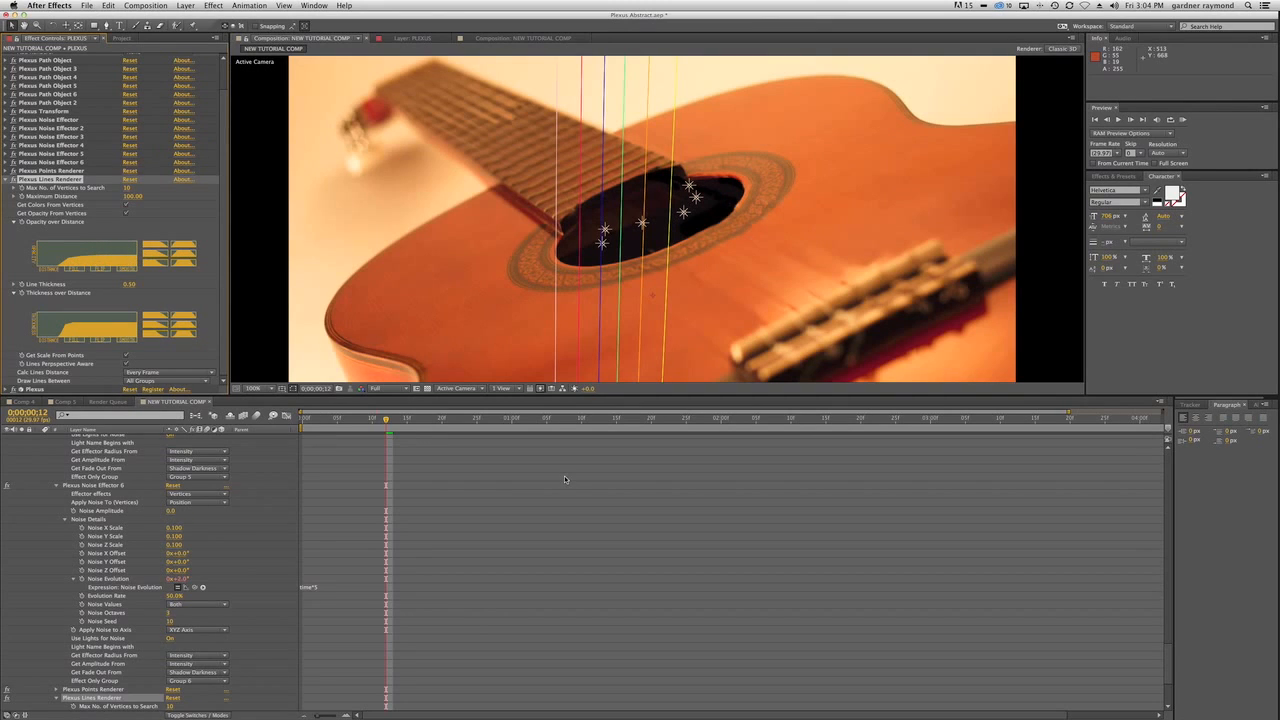
Examine how the strings' points and connecting lines vibrate at several frames up to 0;00;01;01 and in a RAM preview.
left_click(409, 420)
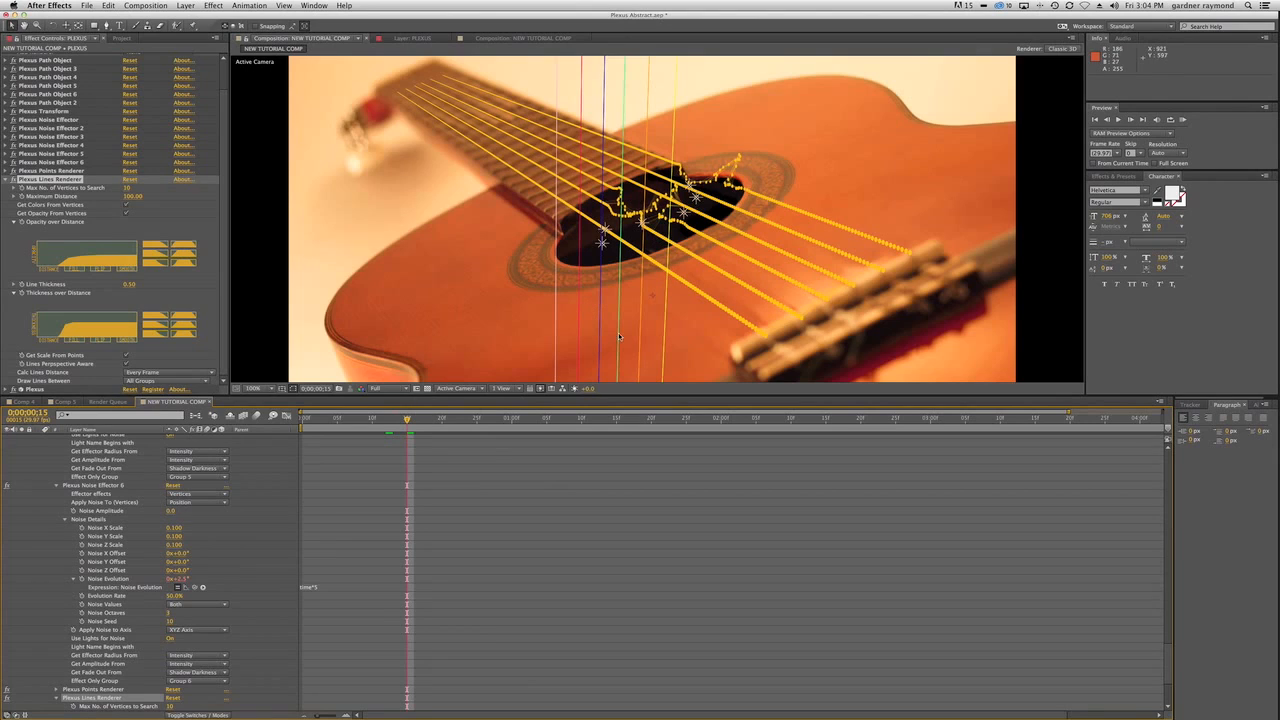
left_click(471, 418)
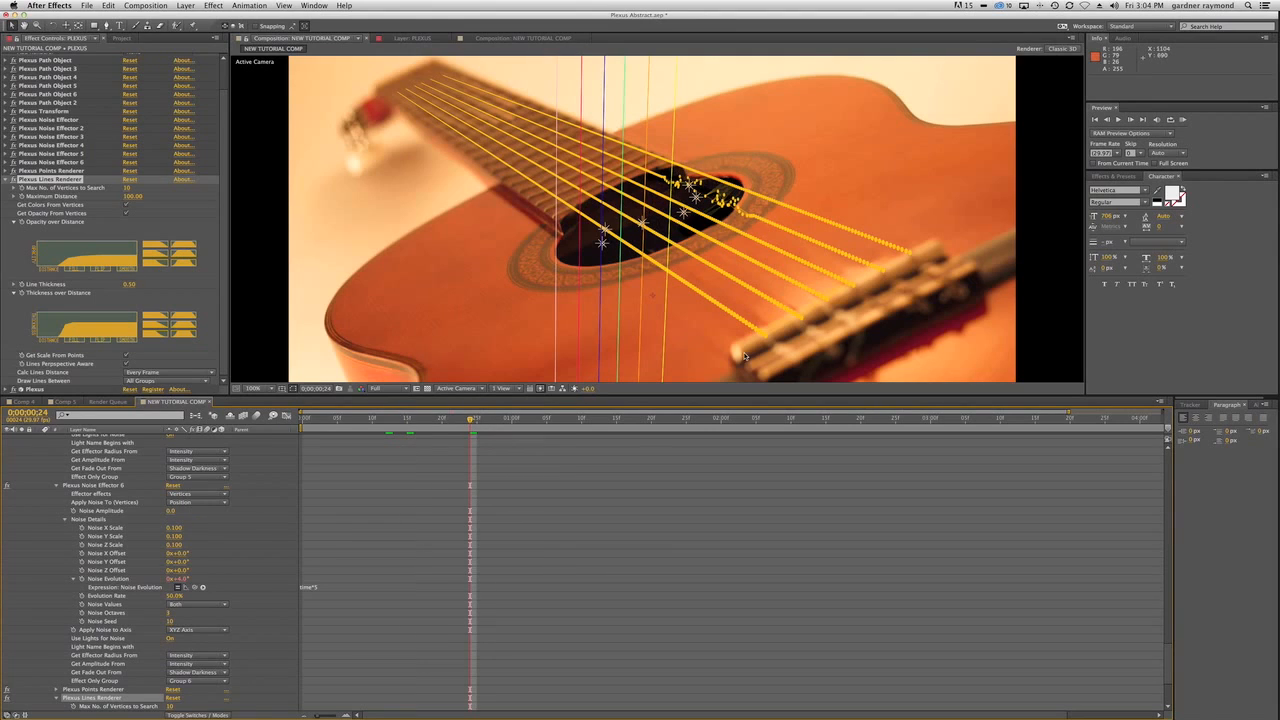
left_click(484, 420)
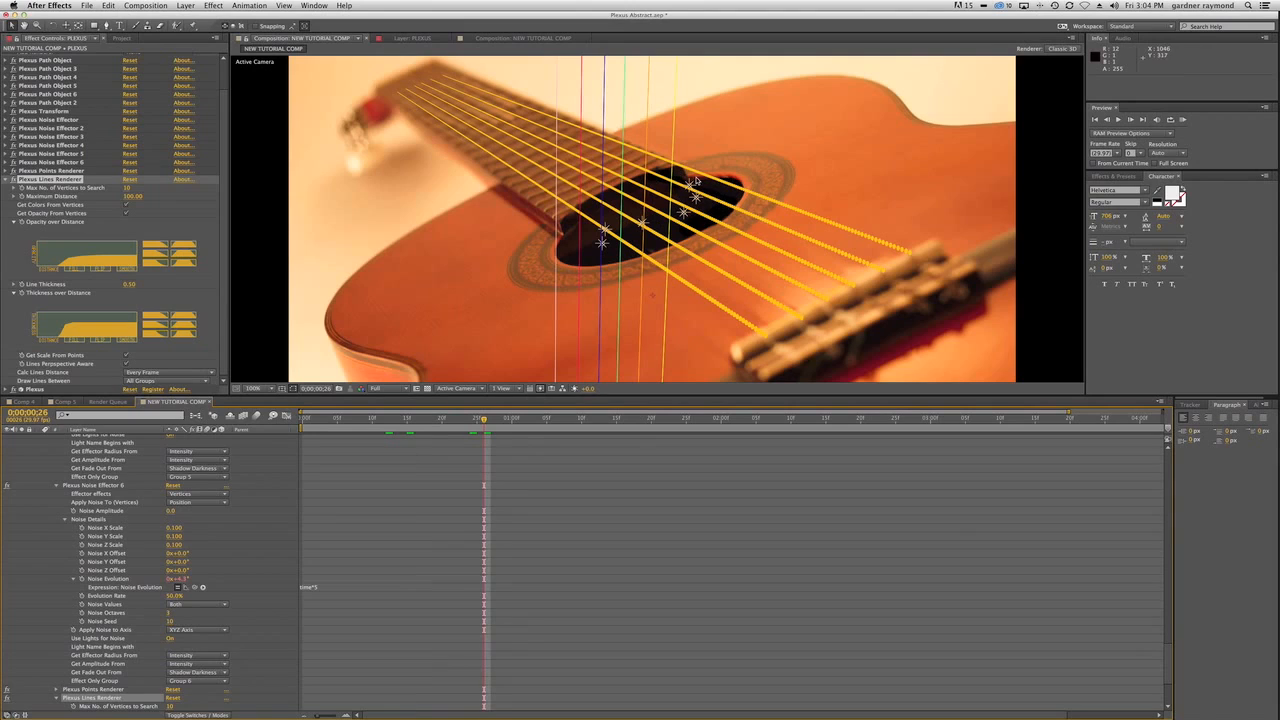
left_click_drag(452, 420, 424, 420)
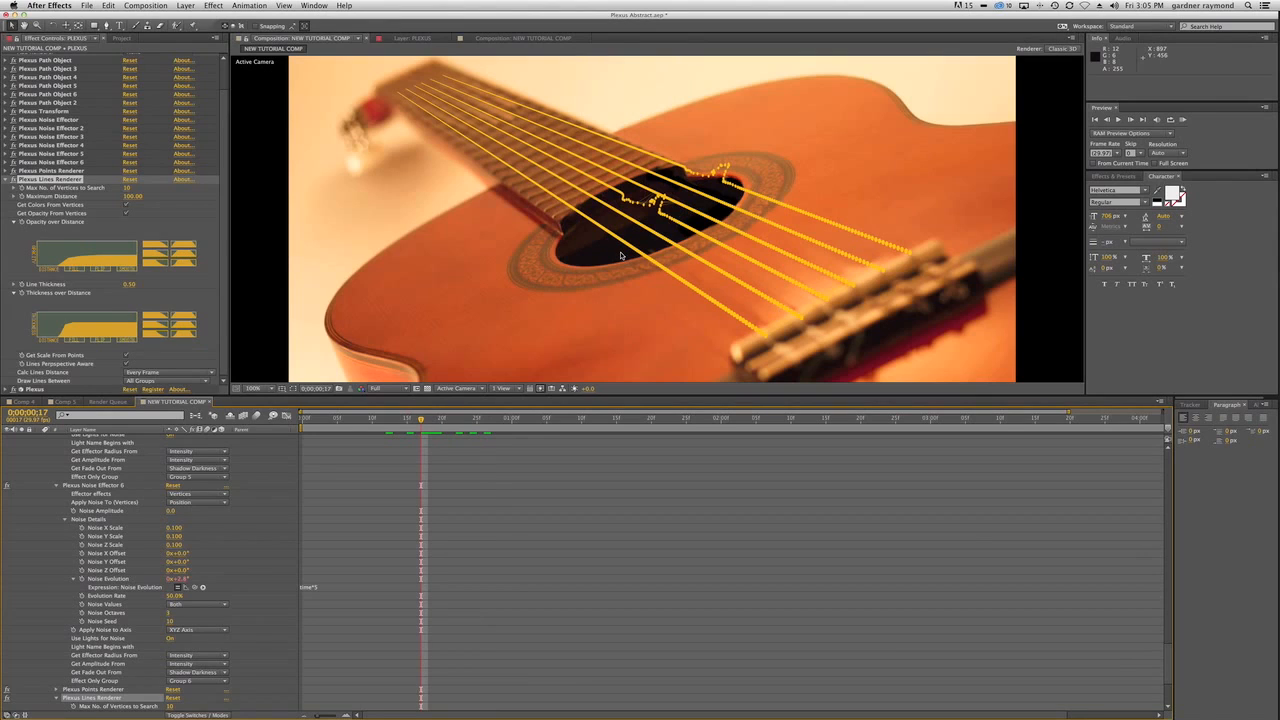
key("KP_0")
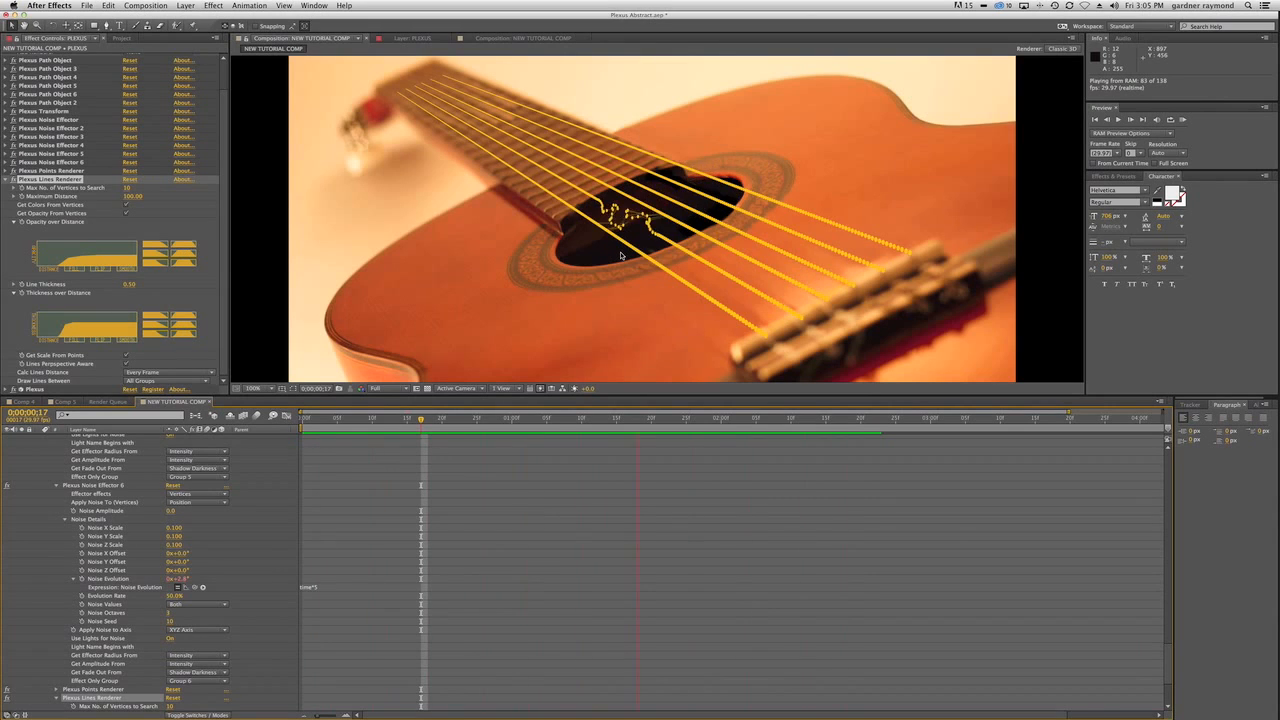
key("space")
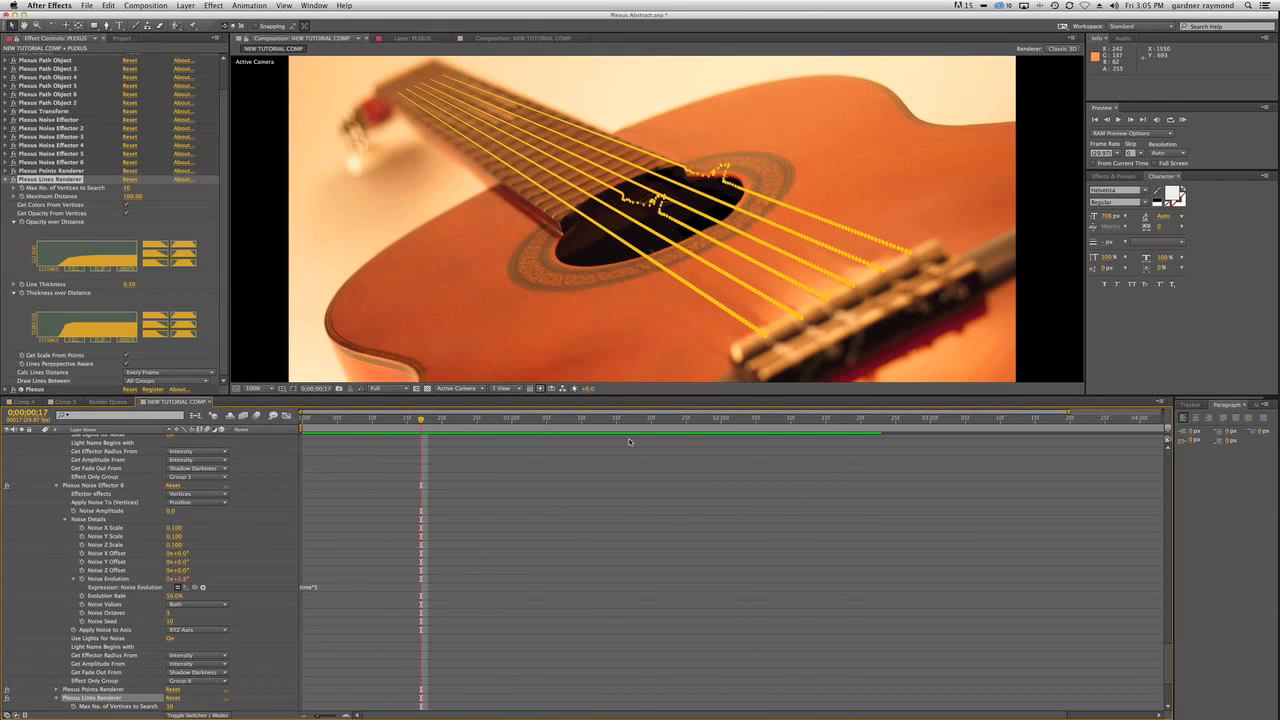
left_click(324, 420)
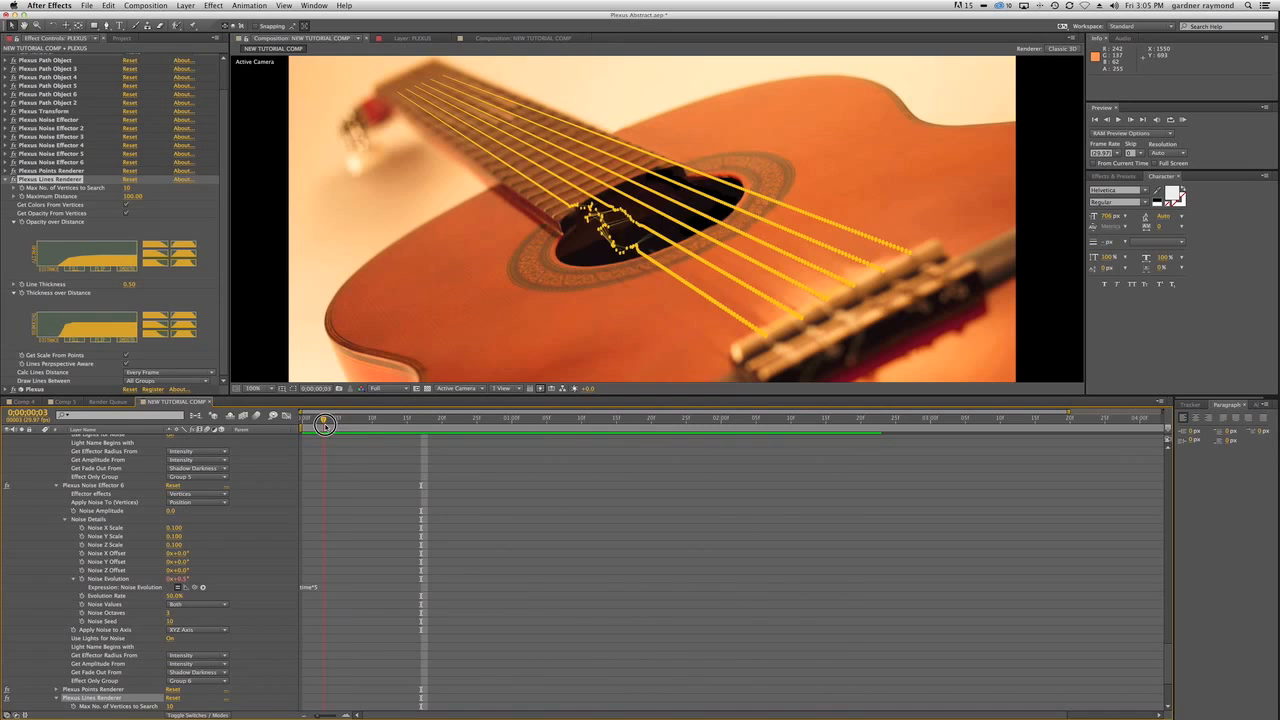
left_click_drag(324, 424, 519, 422)
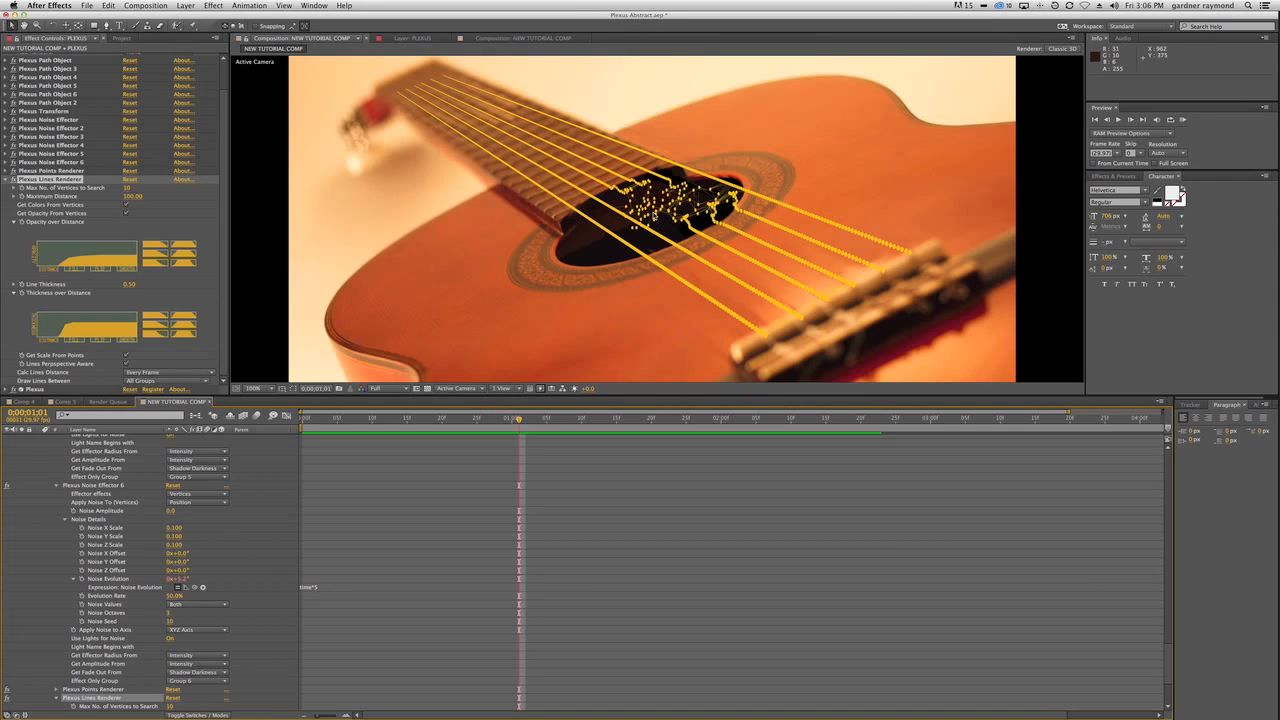
Collapse the PLEXUS layer's expanded properties in the timeline.
scroll(88, 563, "up", 10)
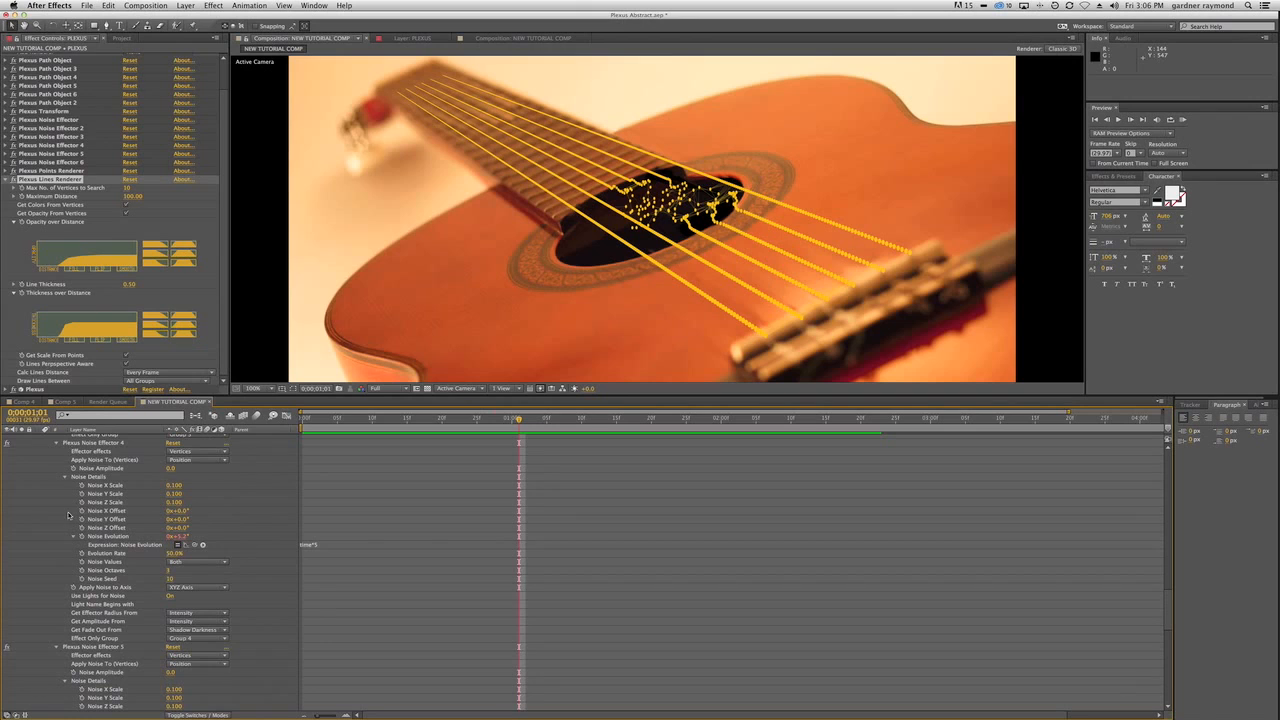
scroll(88, 540, "down", 6)
scroll(88, 541, "up", 15)
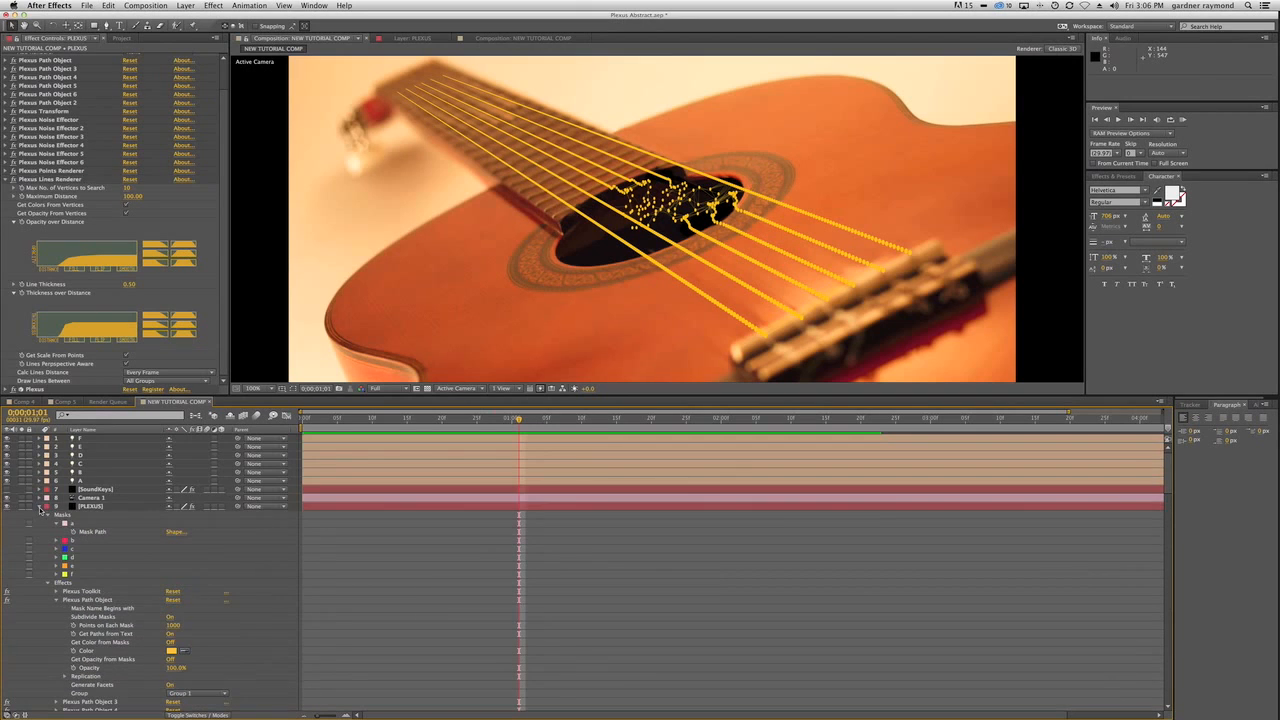
left_click(40, 506)
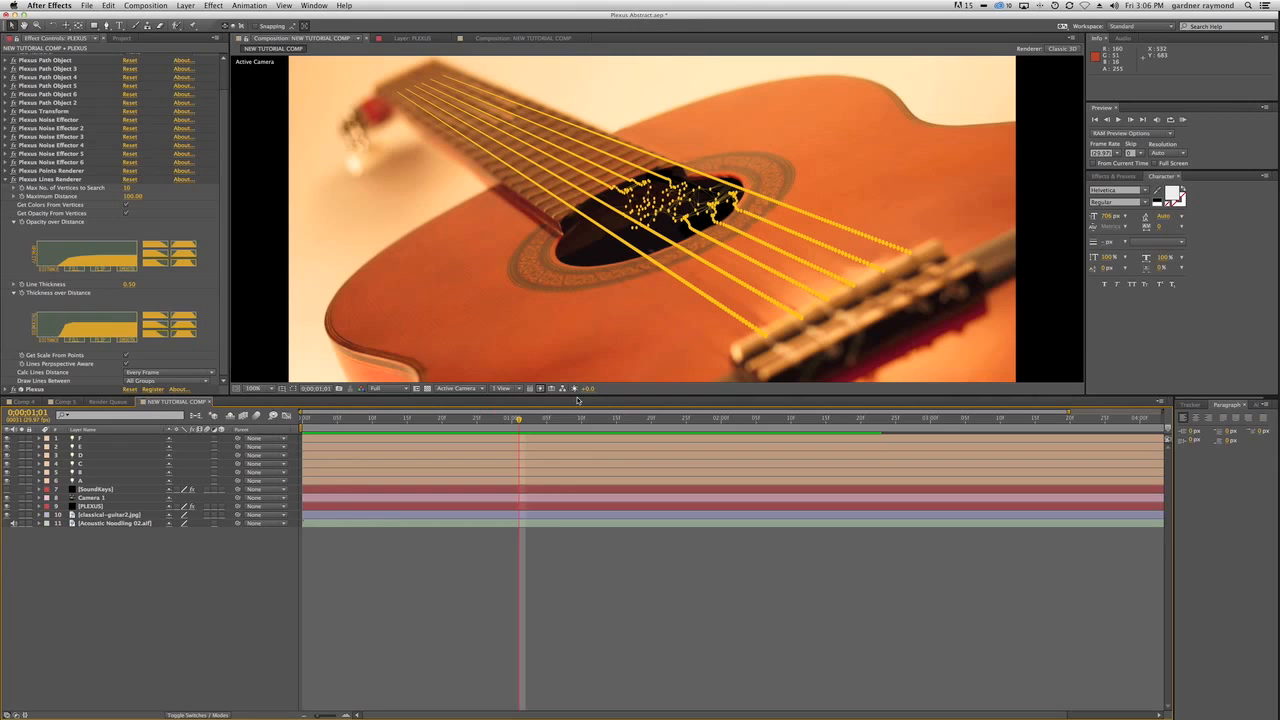
Turn on Depth of Field in Camera 1's Camera Options.
left_click(100, 498)
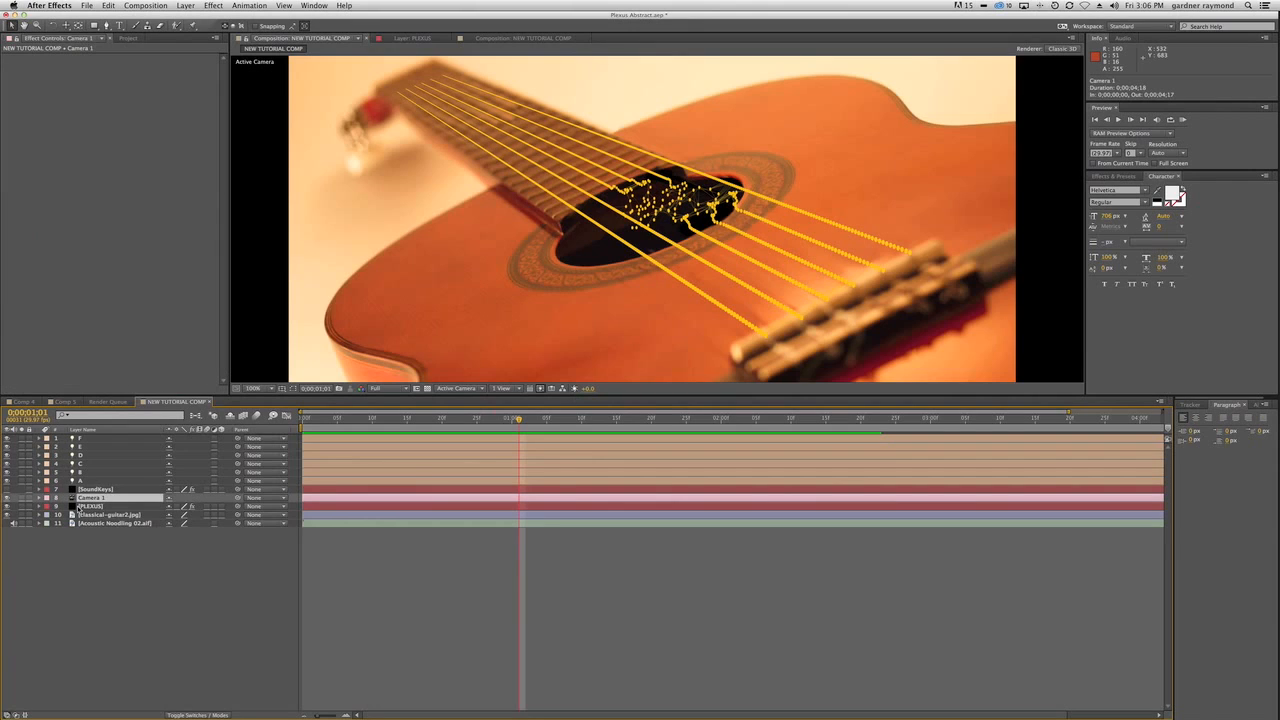
left_click(41, 498)
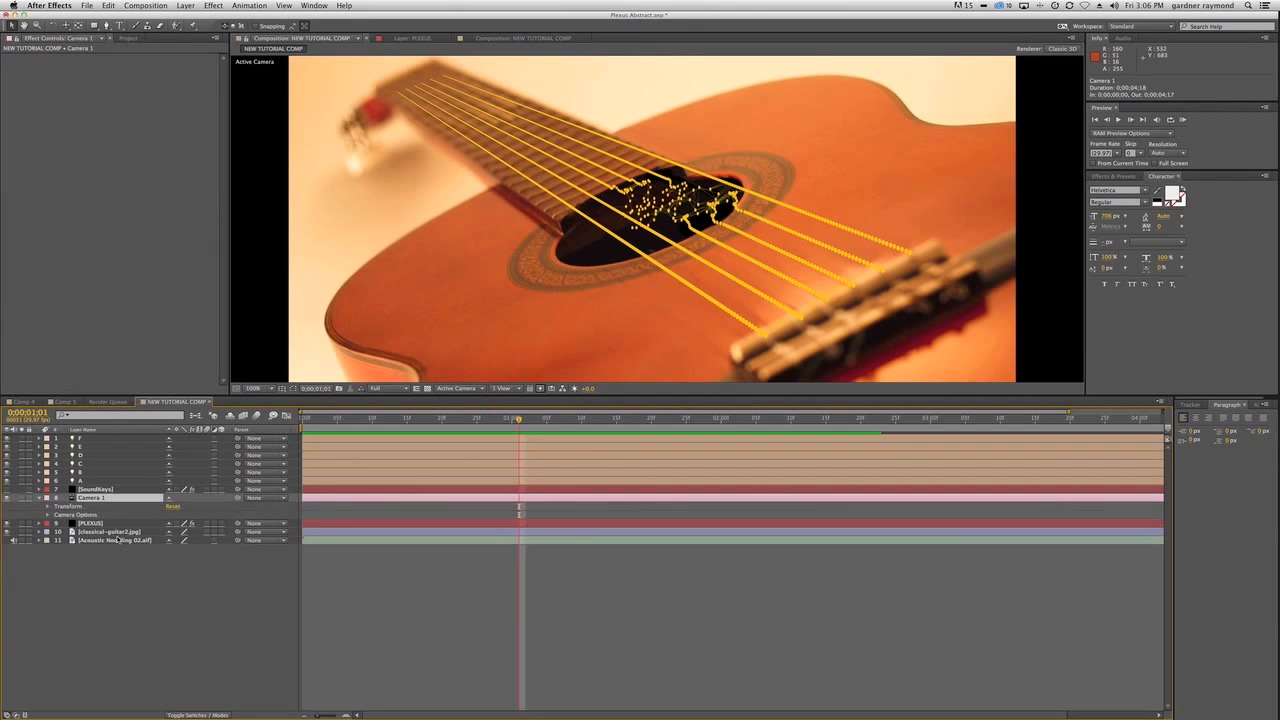
left_click(47, 515)
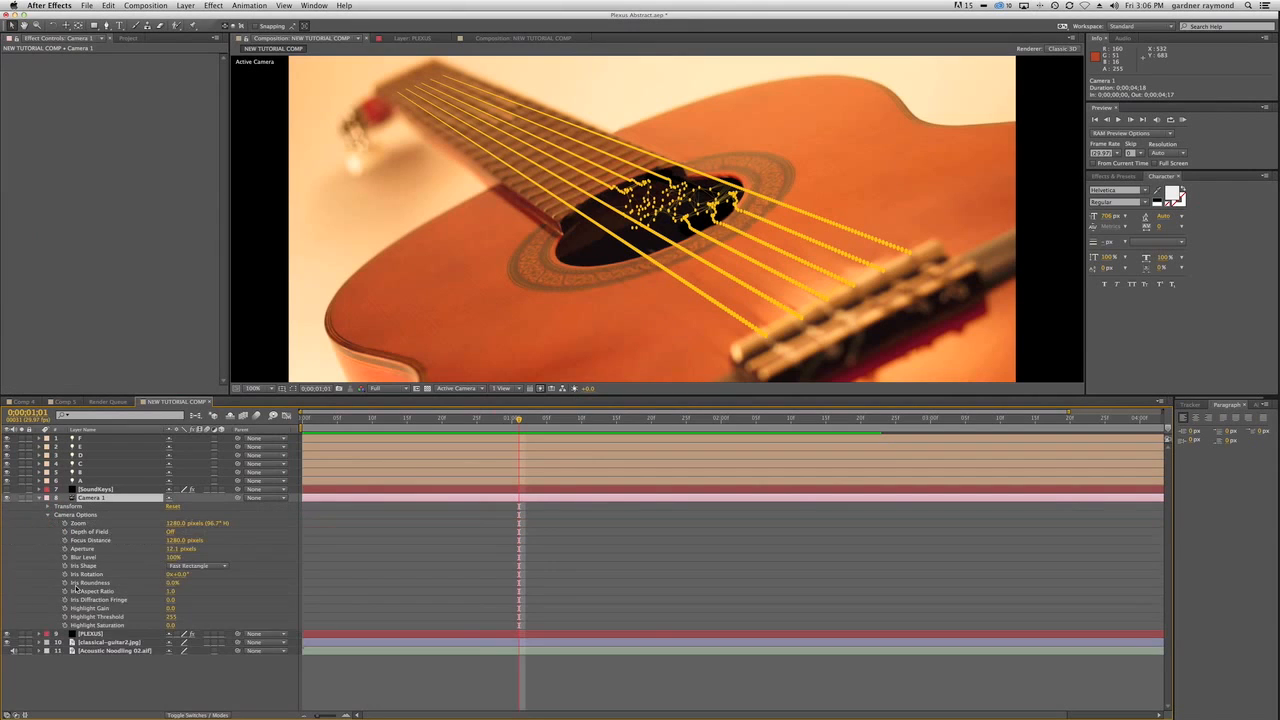
left_click(170, 532)
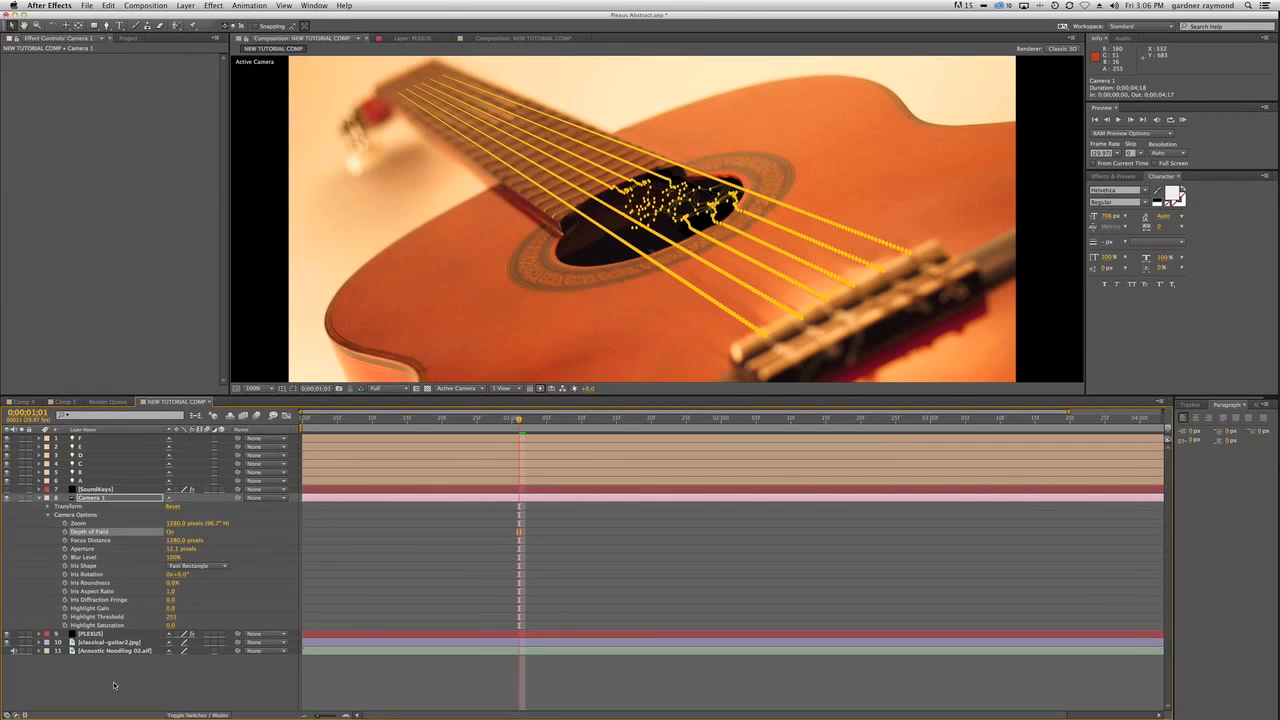
Set the Plexus effect's Depth of Field to Camera Settings on the PLEXUS layer and save the project.
left_click(88, 634)
scroll(223, 194, "down", 3)
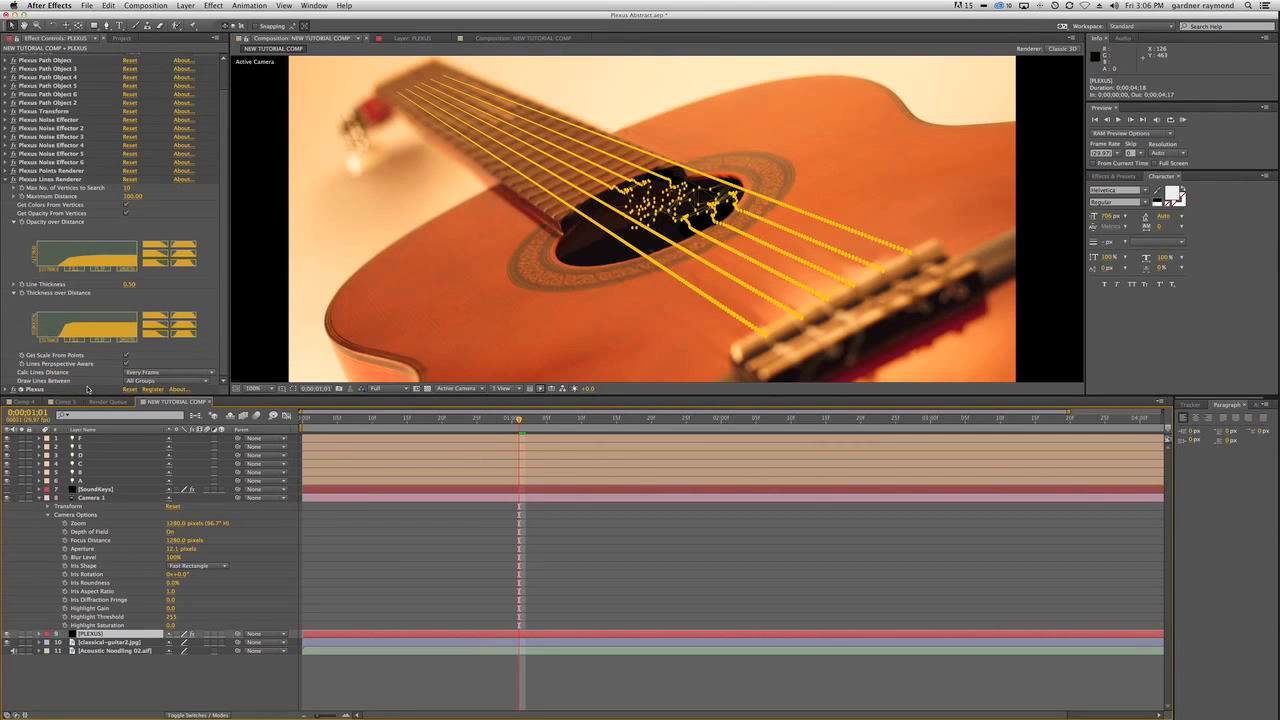
left_click(8, 389)
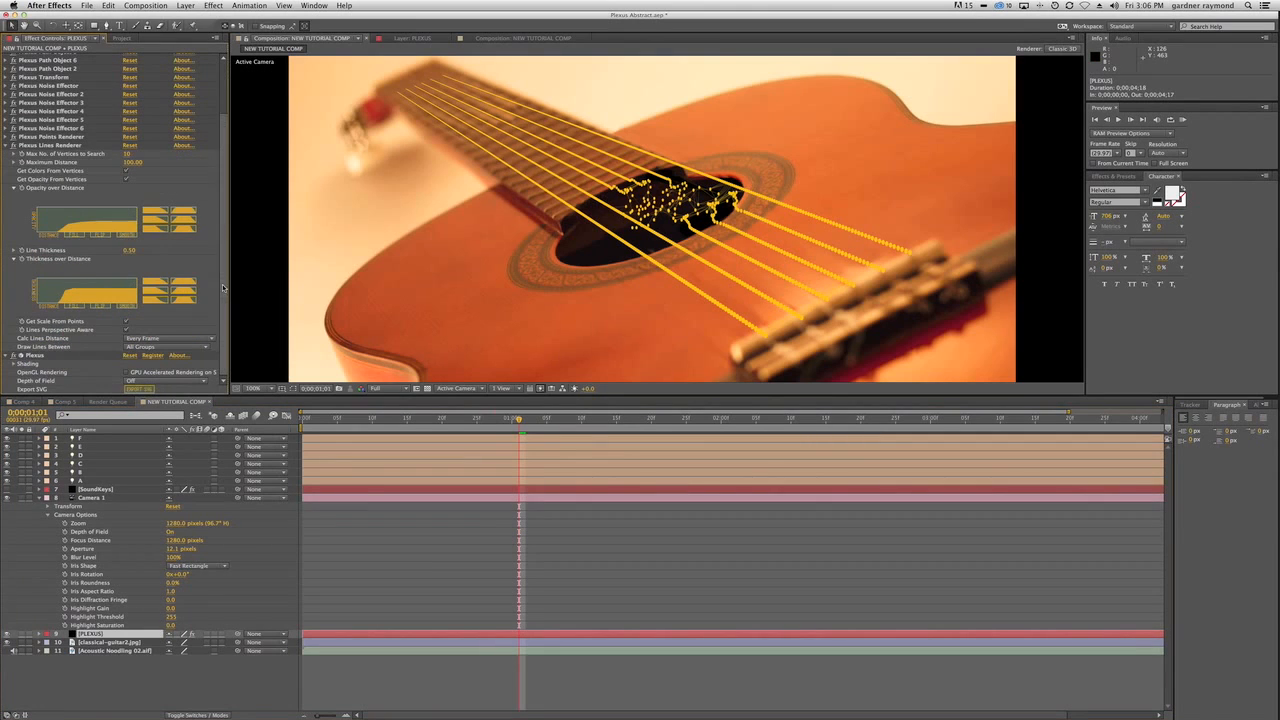
left_click(150, 380)
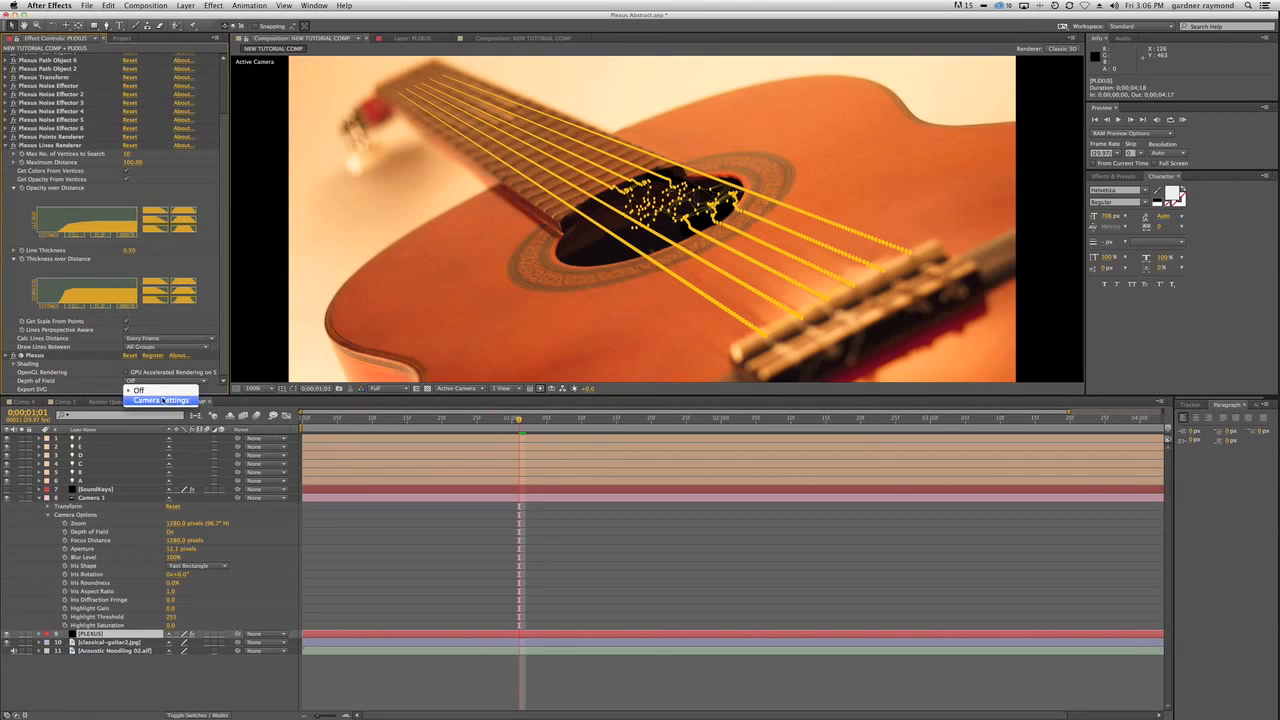
left_click(150, 393)
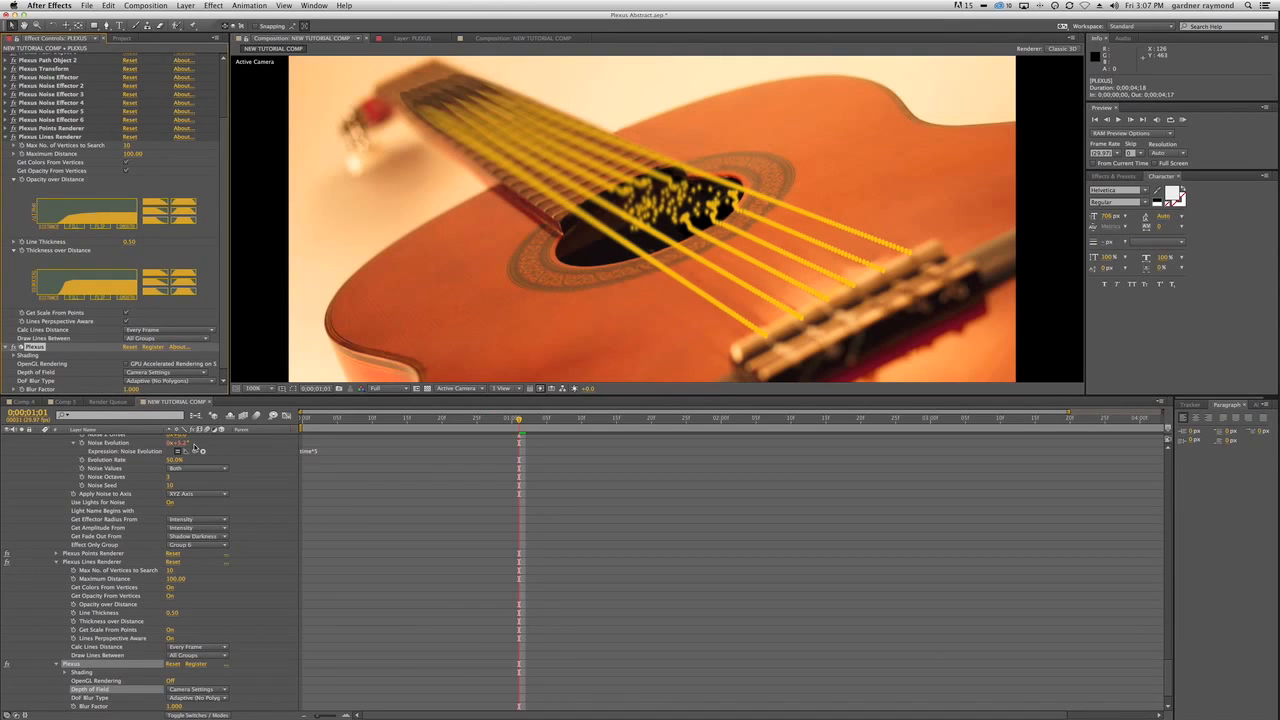
key("super+s")
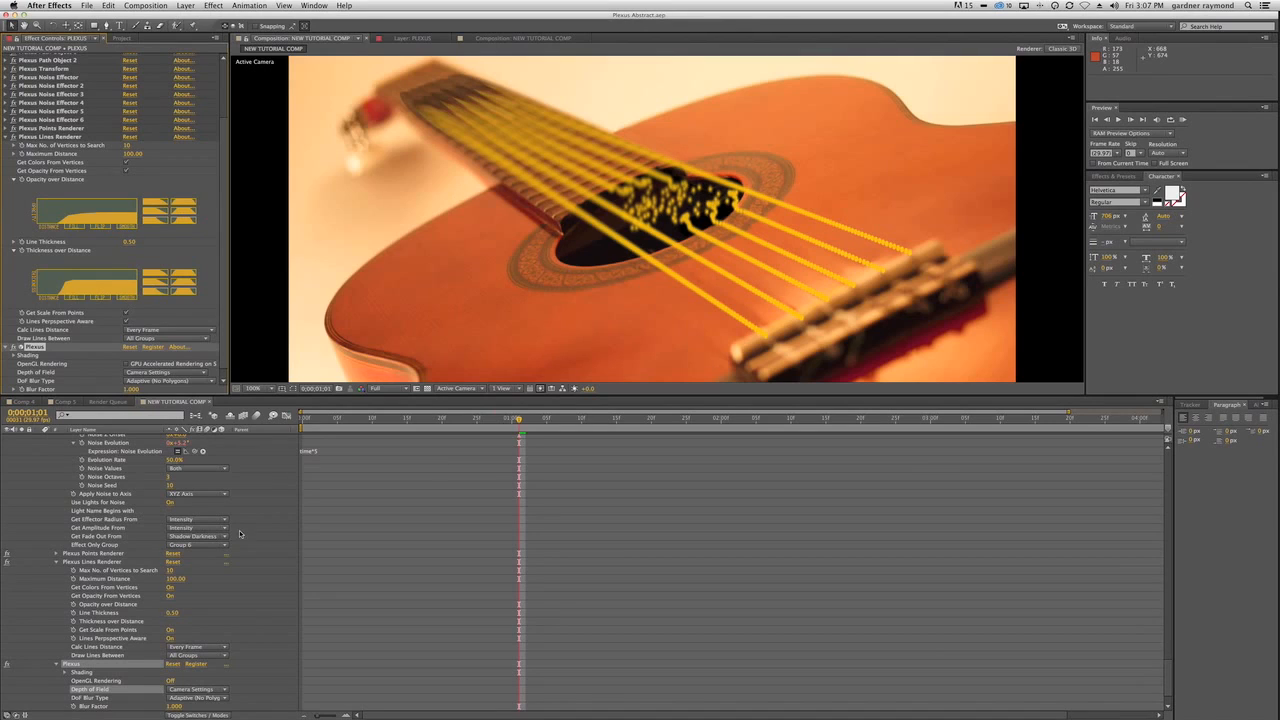
Collapse the PLEXUS layer's properties and set Camera 1's Blur Level to 50%.
scroll(245, 519, "up", 15)
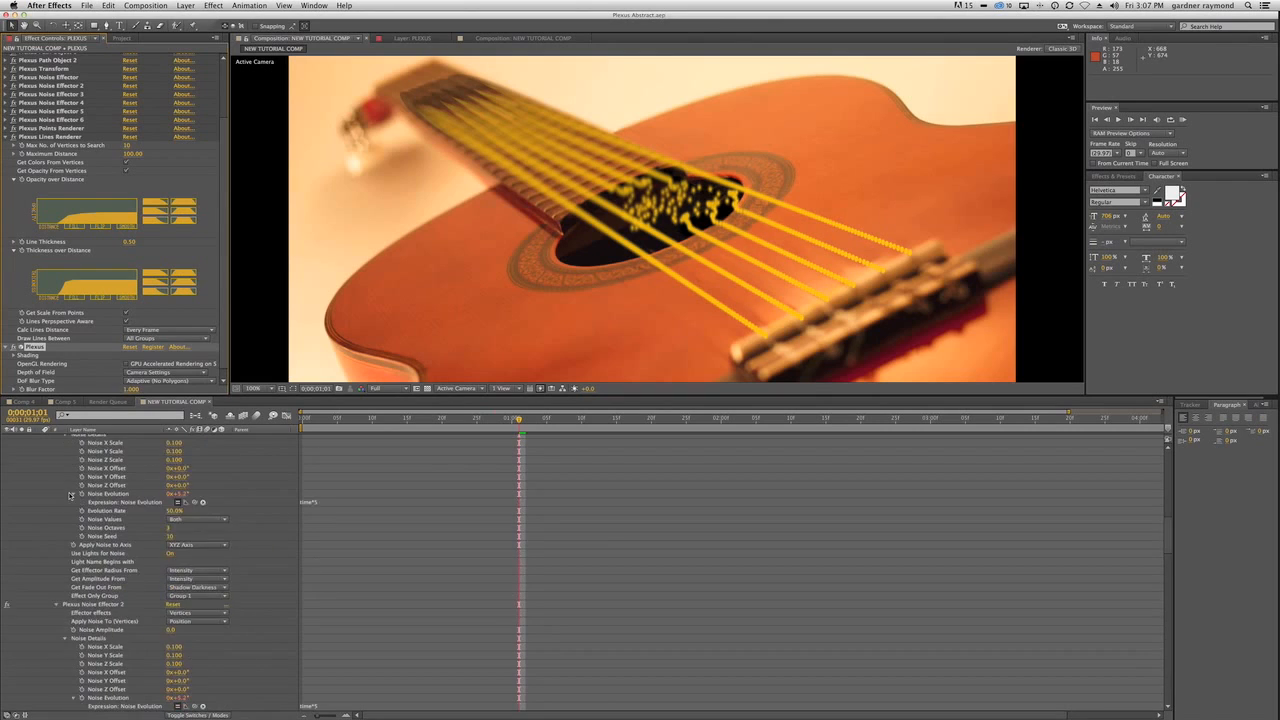
left_click(38, 635)
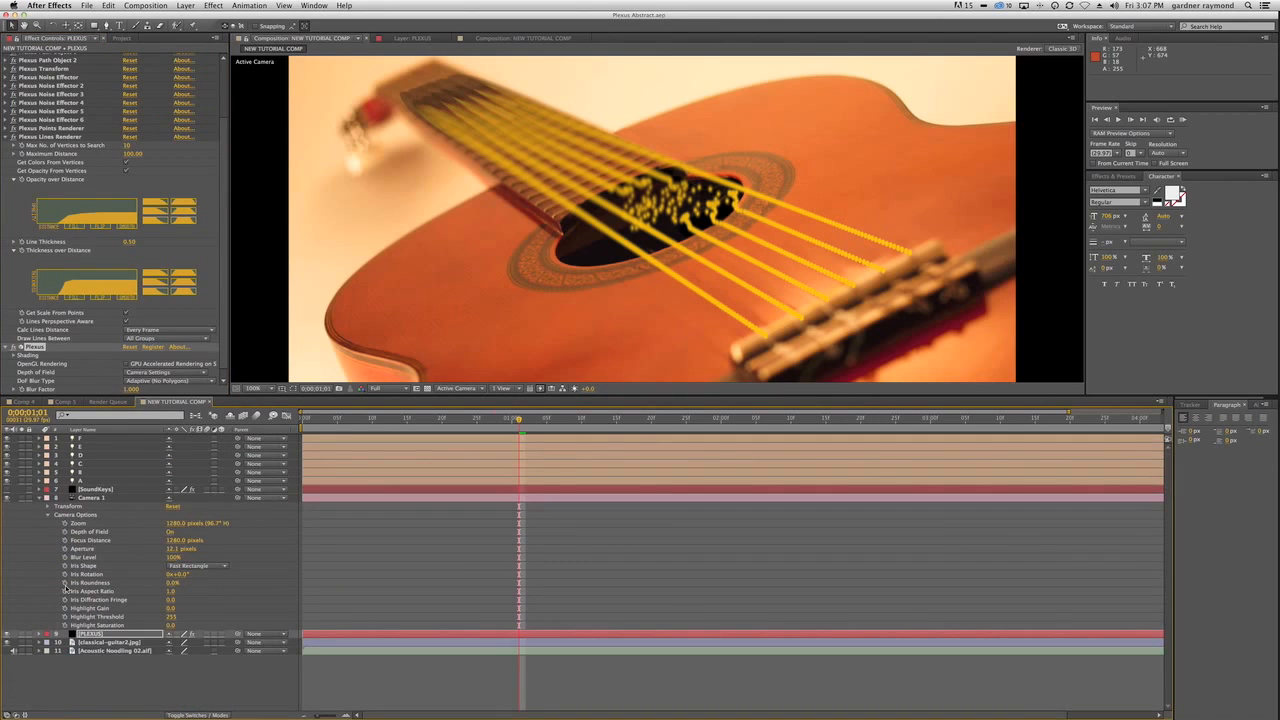
left_click(177, 558)
type("50")
key("Return")
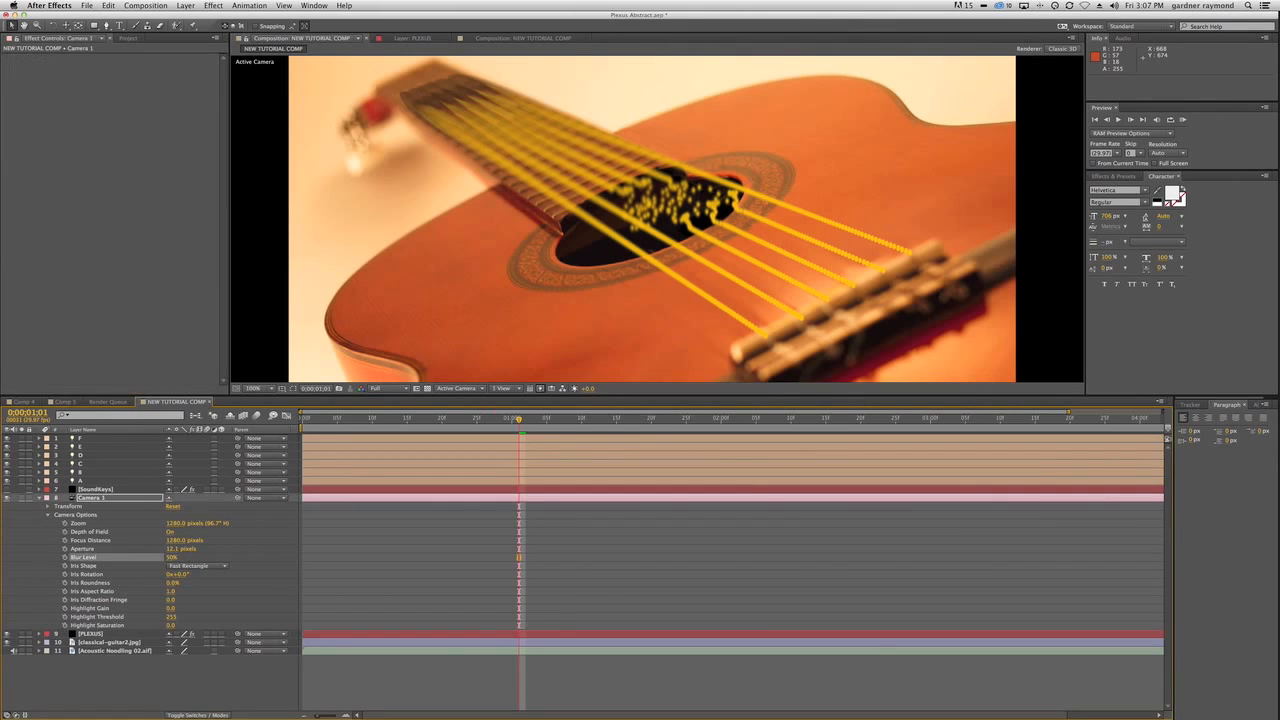
Set Camera 1's Aperture to 8 pixels.
left_click(174, 549)
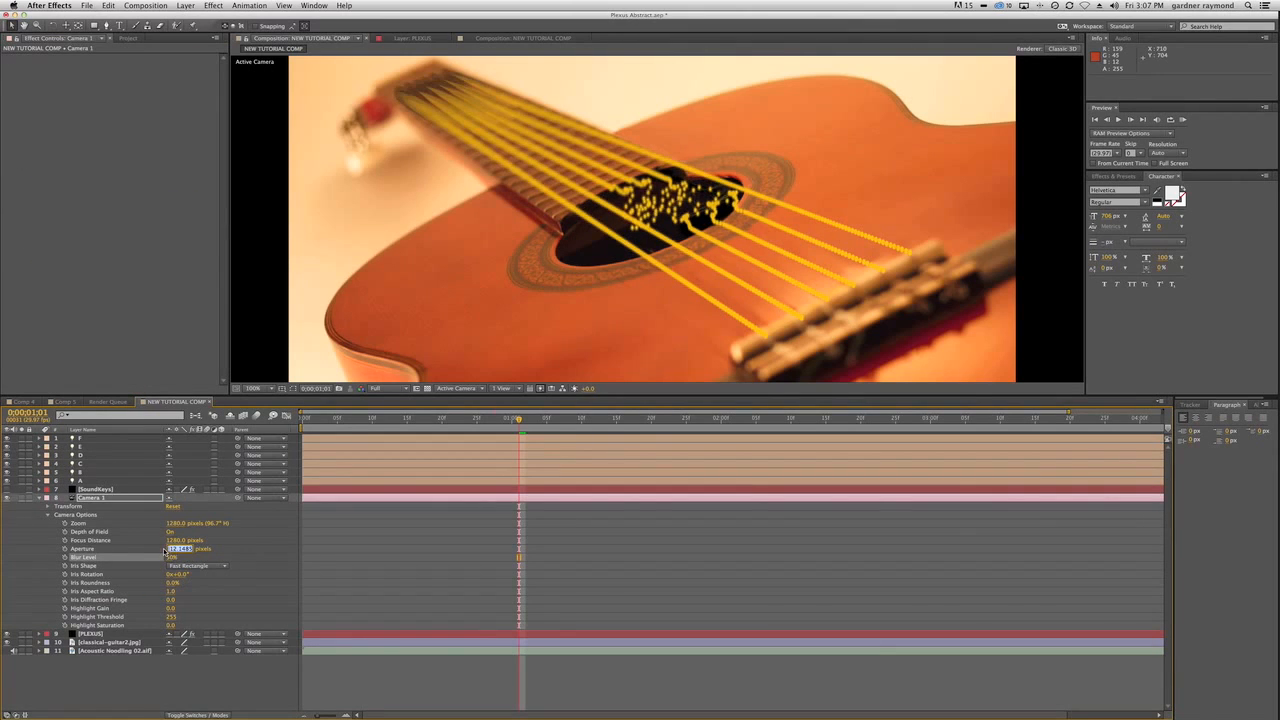
type("8")
key("Return")
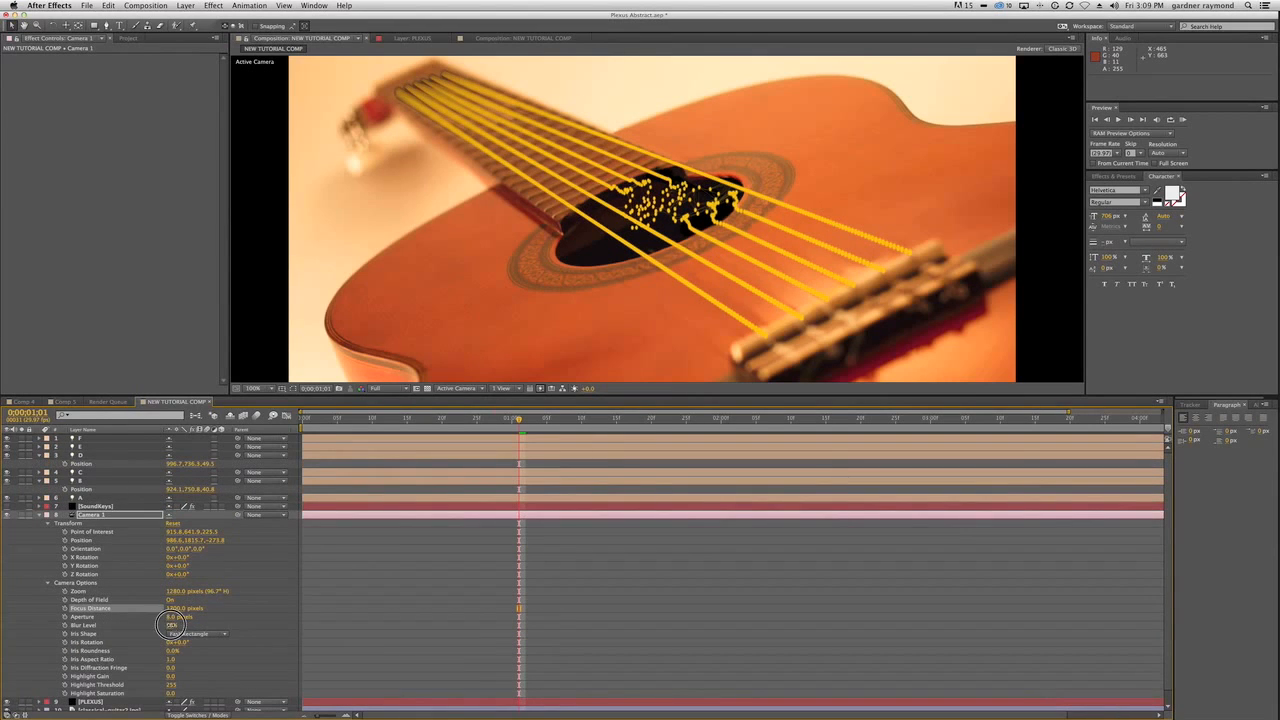
Set Camera 1's Aperture to 20 pixels.
left_click(170, 624)
left_click(174, 616)
type("20")
key("Return")
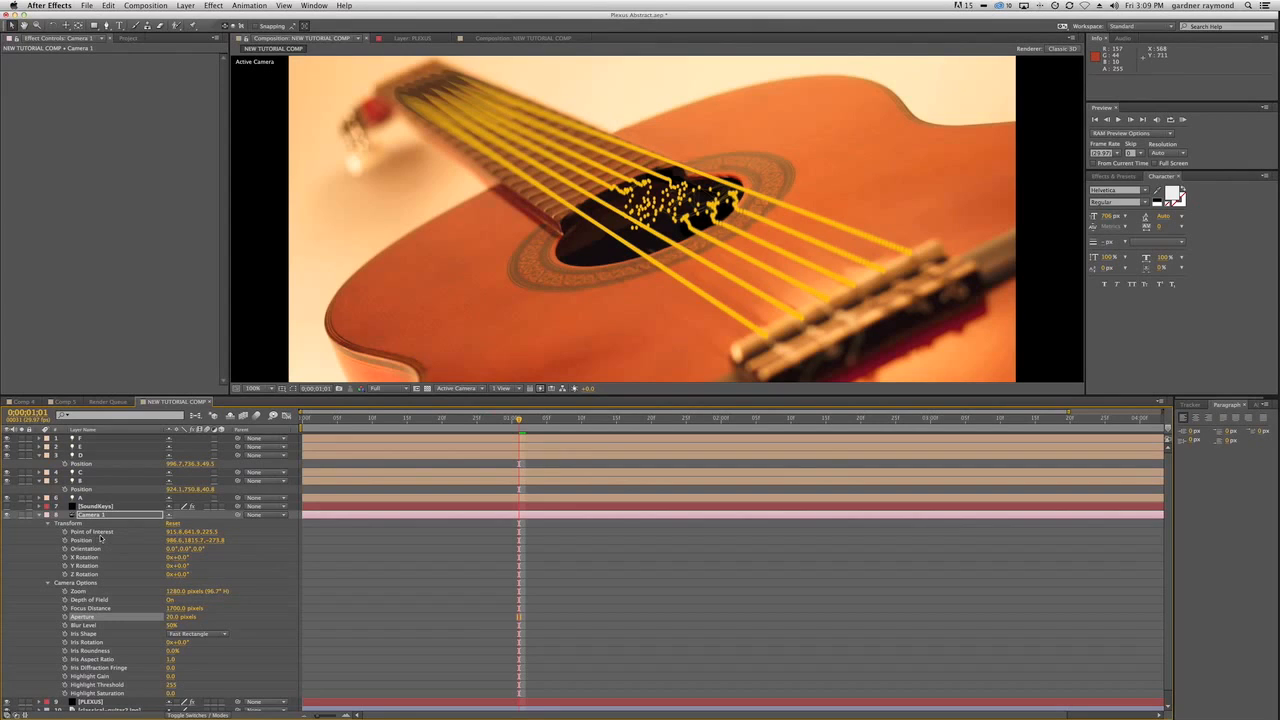
Turn off Camera 1's Depth of Field, collapse its properties, and hide the classical-guitar2.jpg layer.
left_click(169, 599)
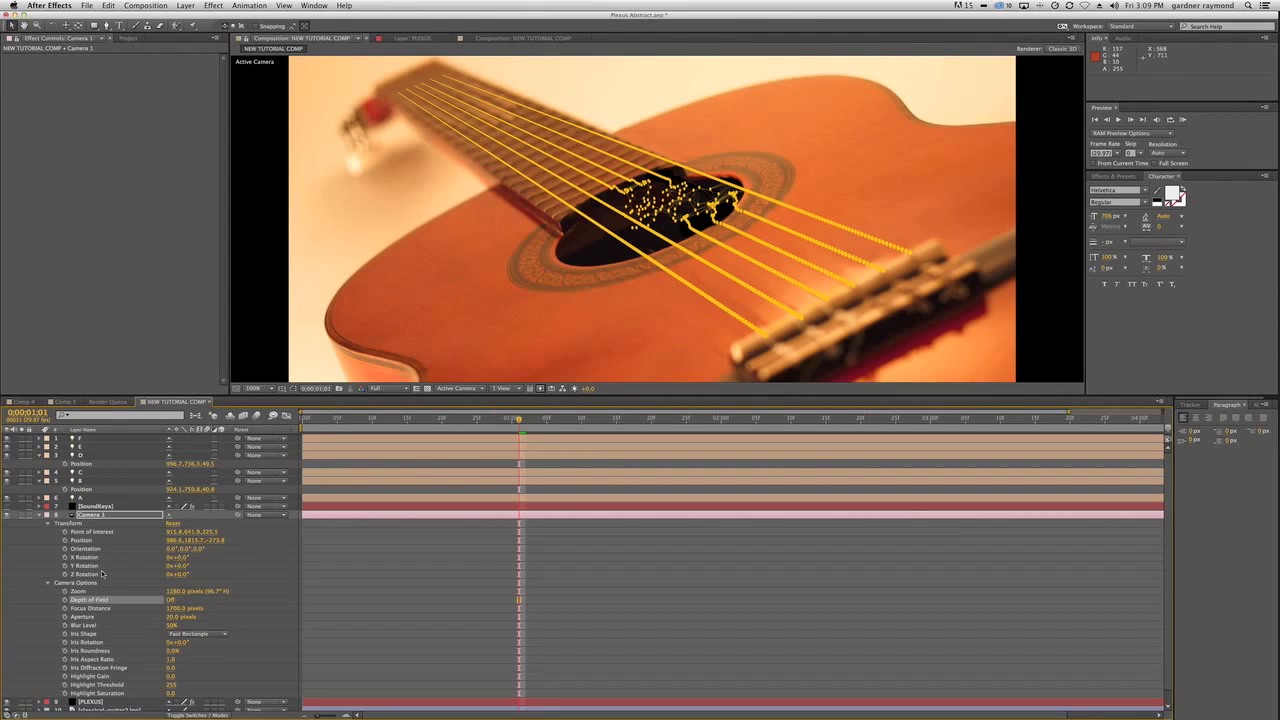
left_click(41, 514)
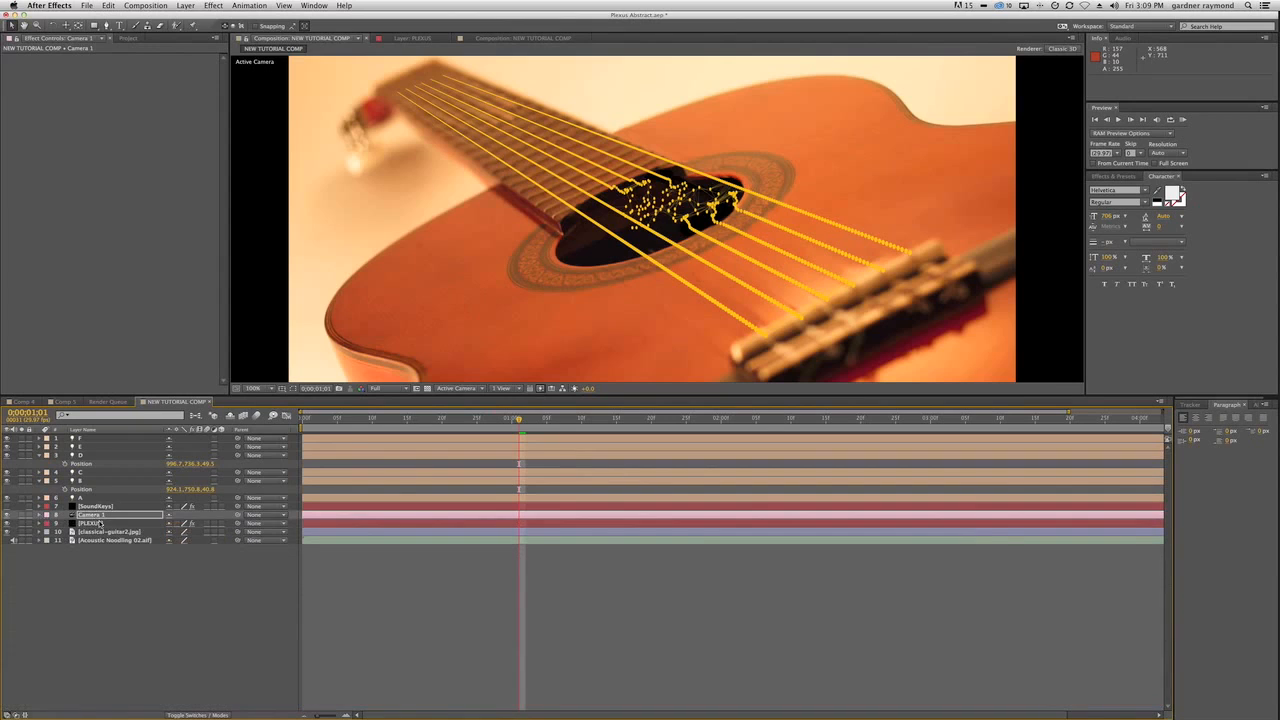
left_click(93, 523)
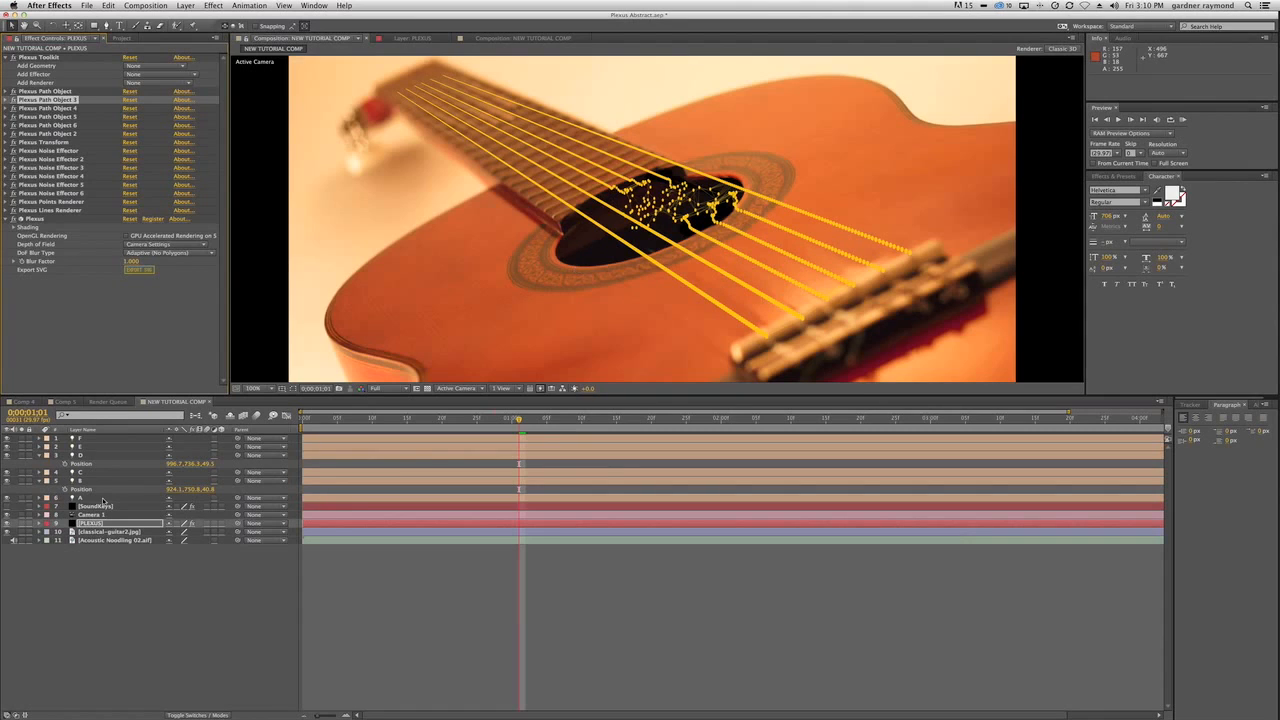
left_click(7, 531)
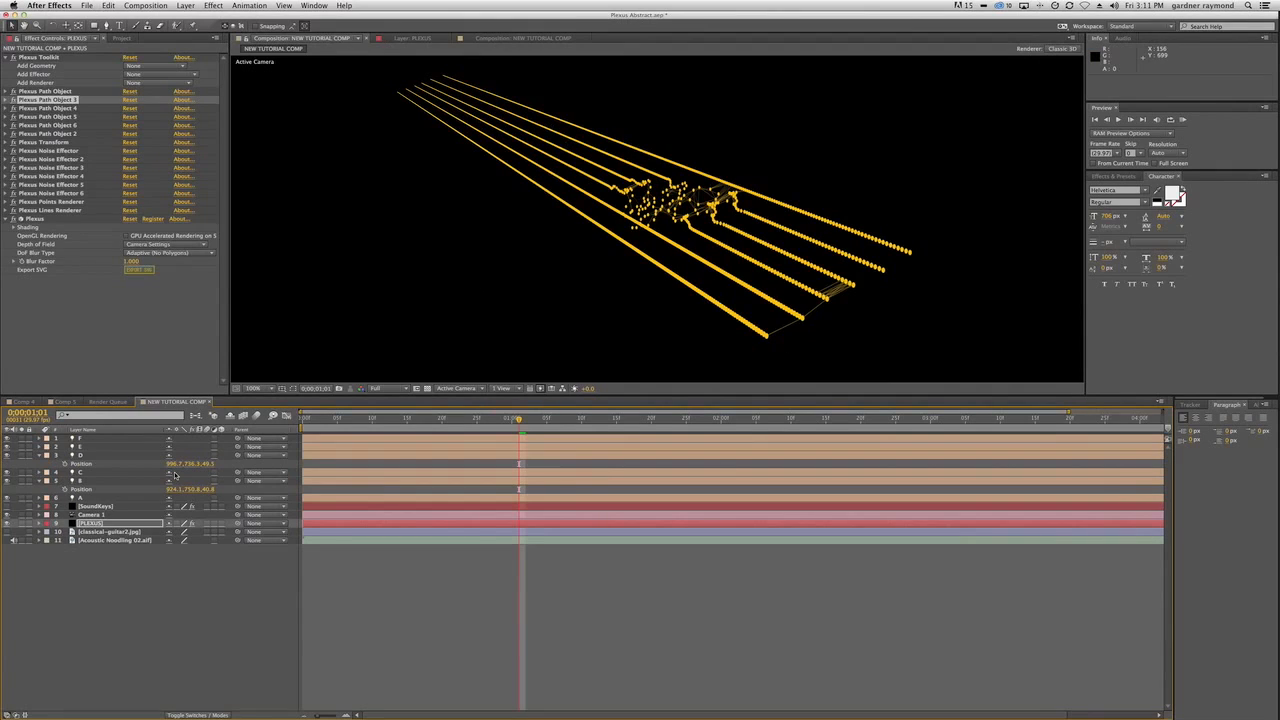
Open Comp 5, inspect its layers, and preview the upper GuitarPlexus1.mov layer soloed at frame 11.
left_click(64, 401)
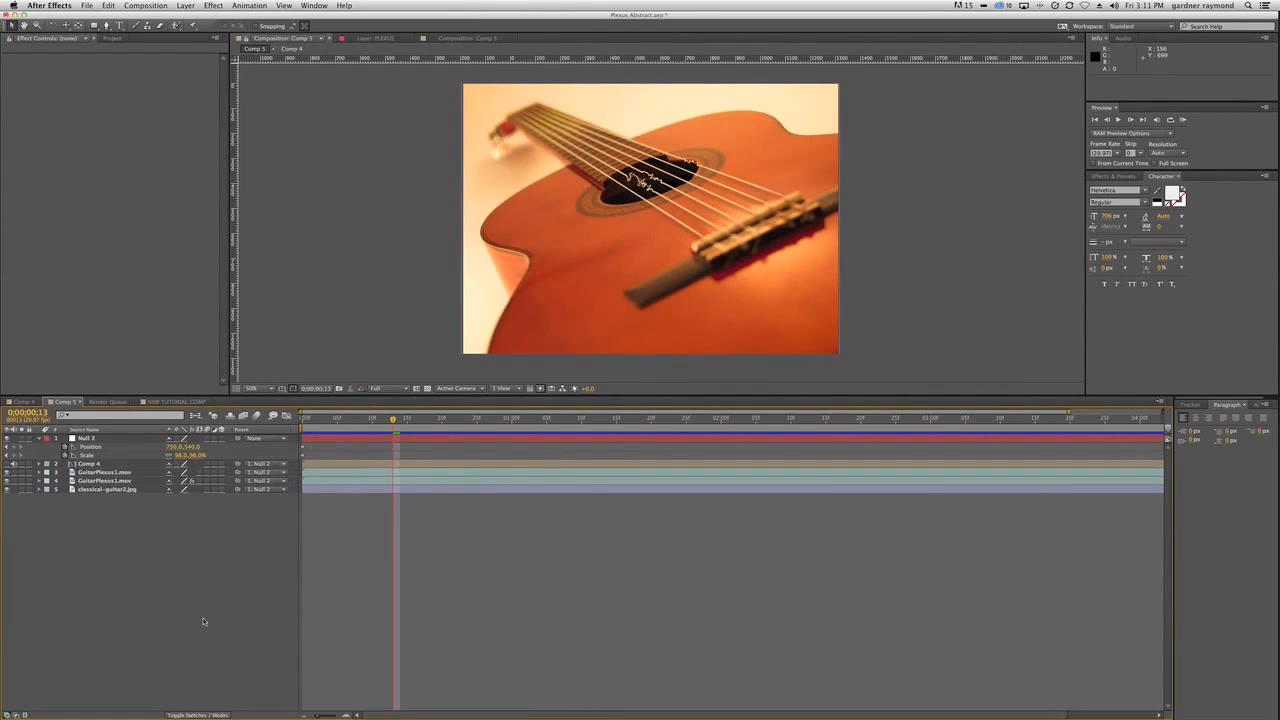
left_click(104, 480)
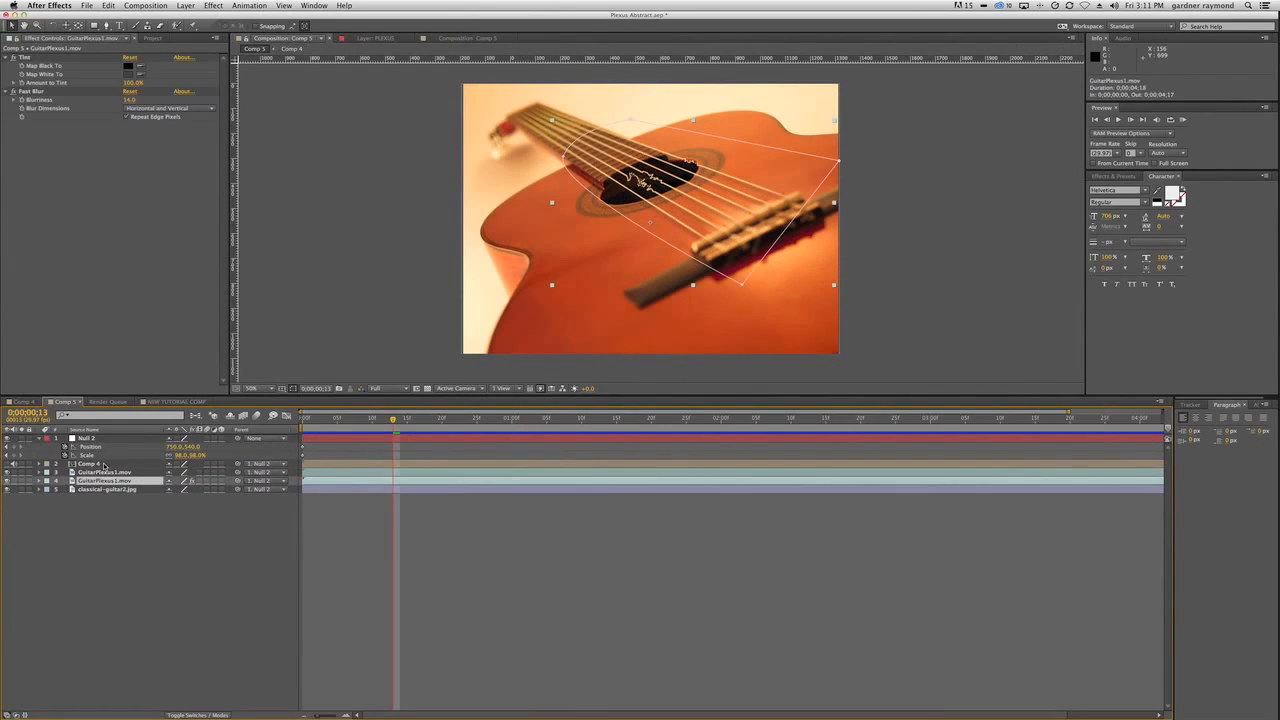
left_click(102, 464)
left_click(102, 547)
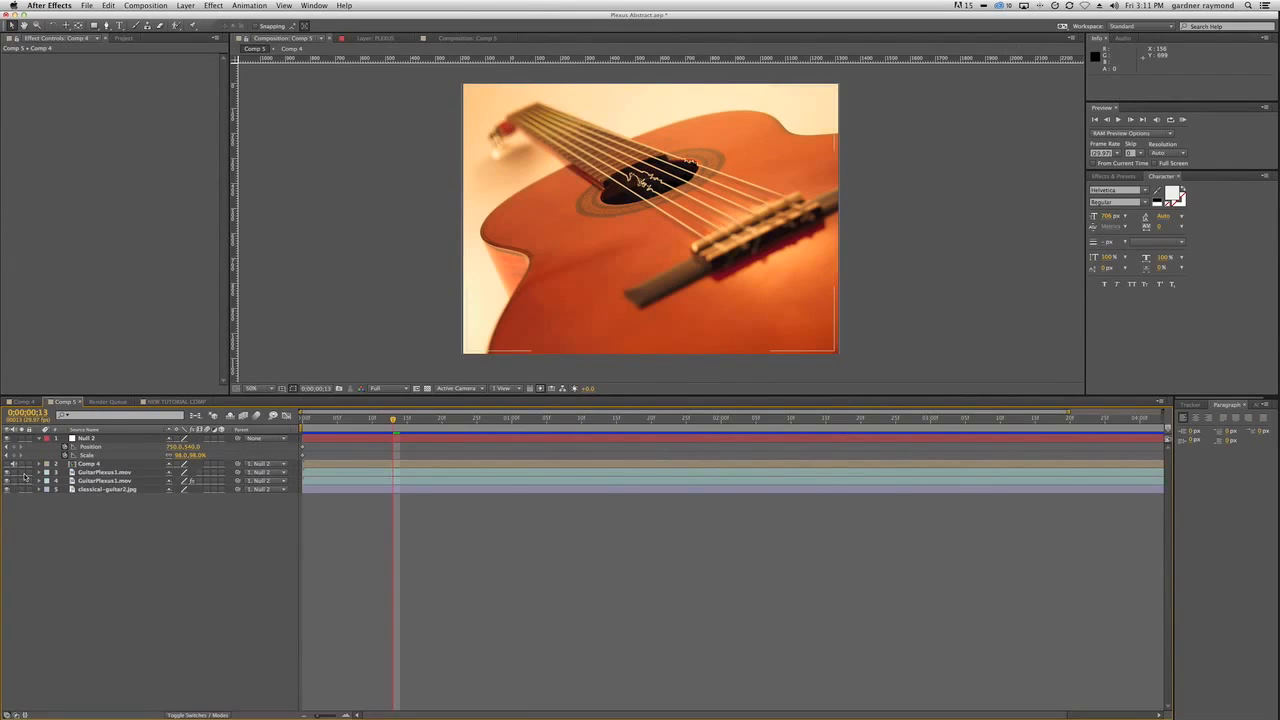
left_click(22, 473)
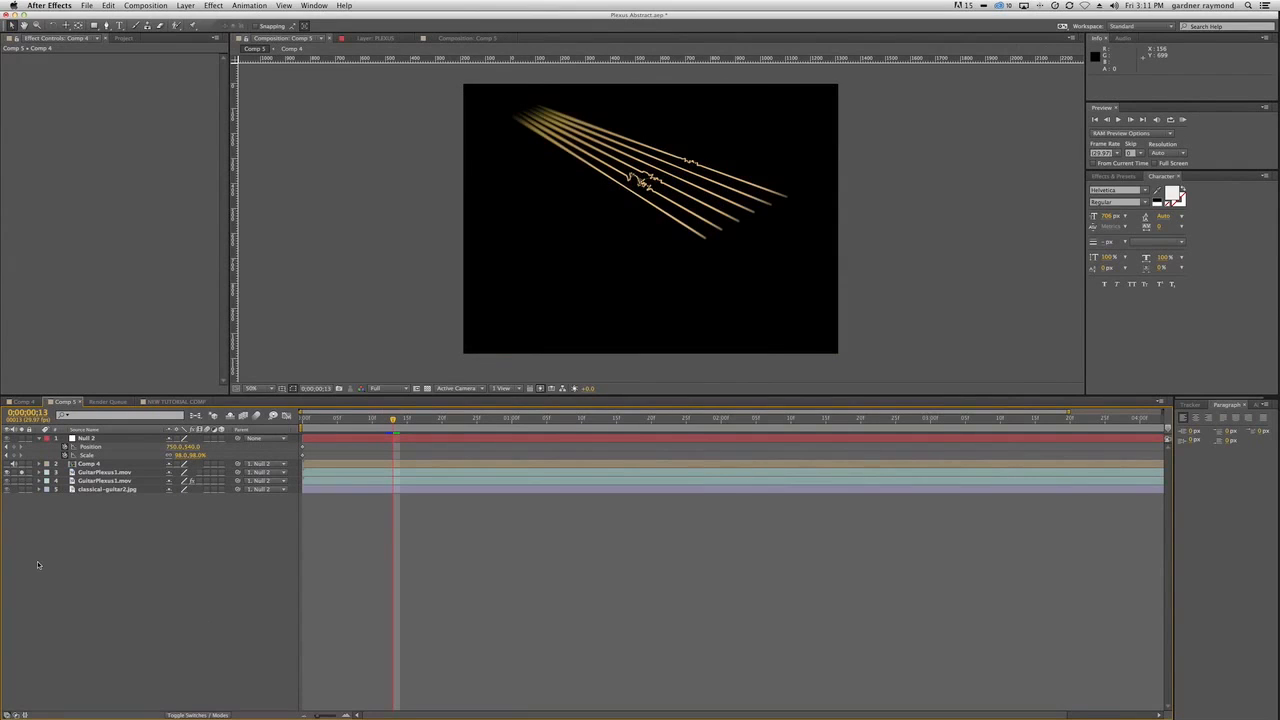
mouse_move(393, 421)
left_mouse_down()
mouse_move(757, 419)
mouse_move(383, 432)
left_mouse_up()
left_click(19, 467)
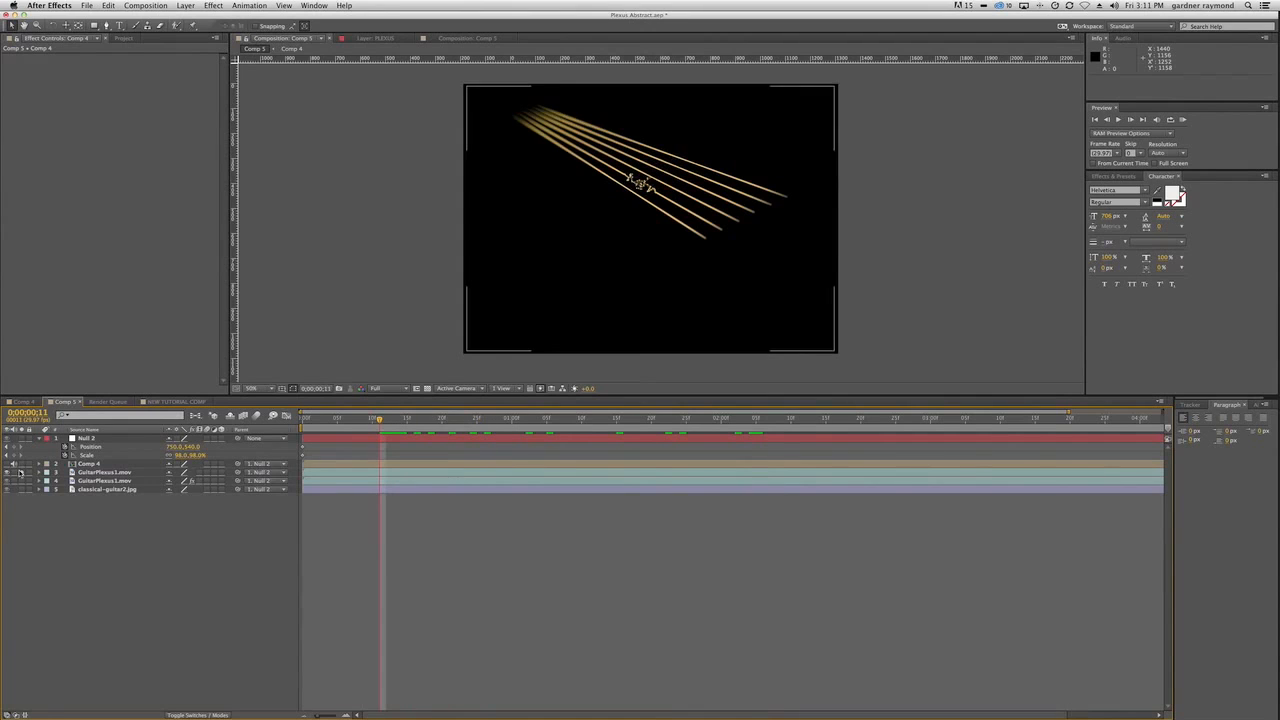
Reshape the mask on the tinted, blurred GuitarPlexus1.mov layer by moving its fretboard-side vertex out to the headstock and back.
left_click(108, 472)
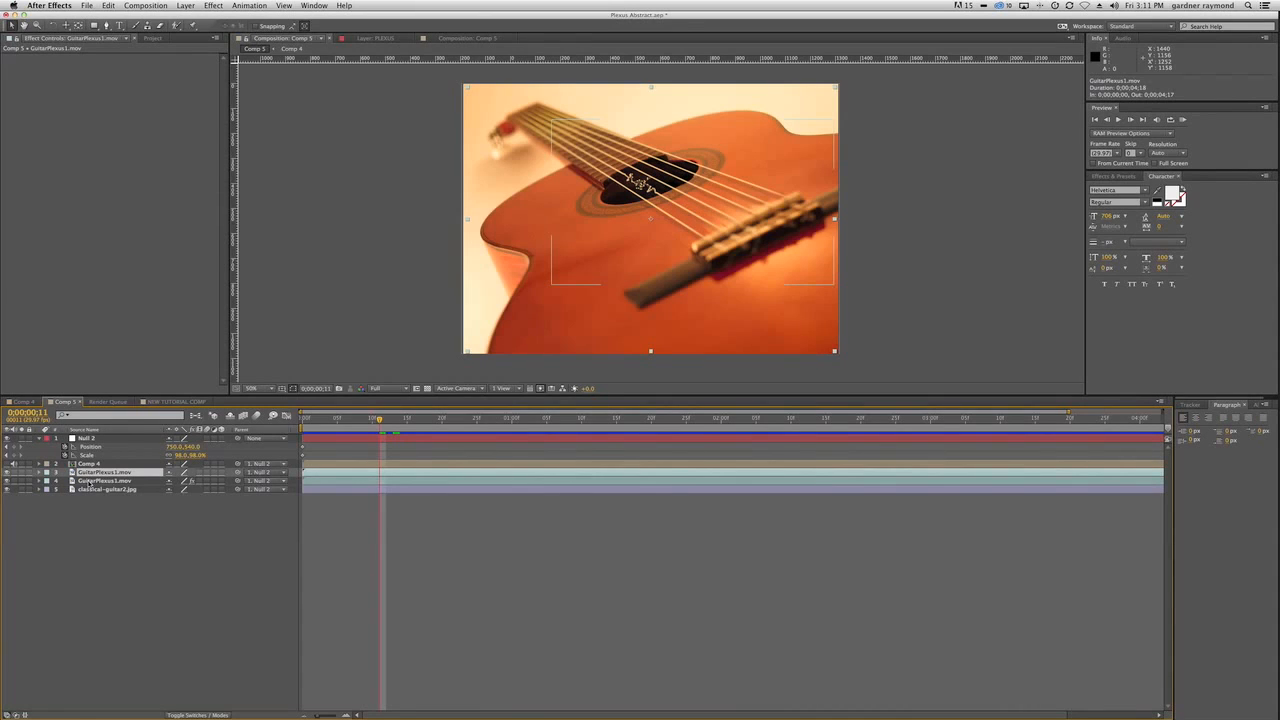
left_click(90, 481)
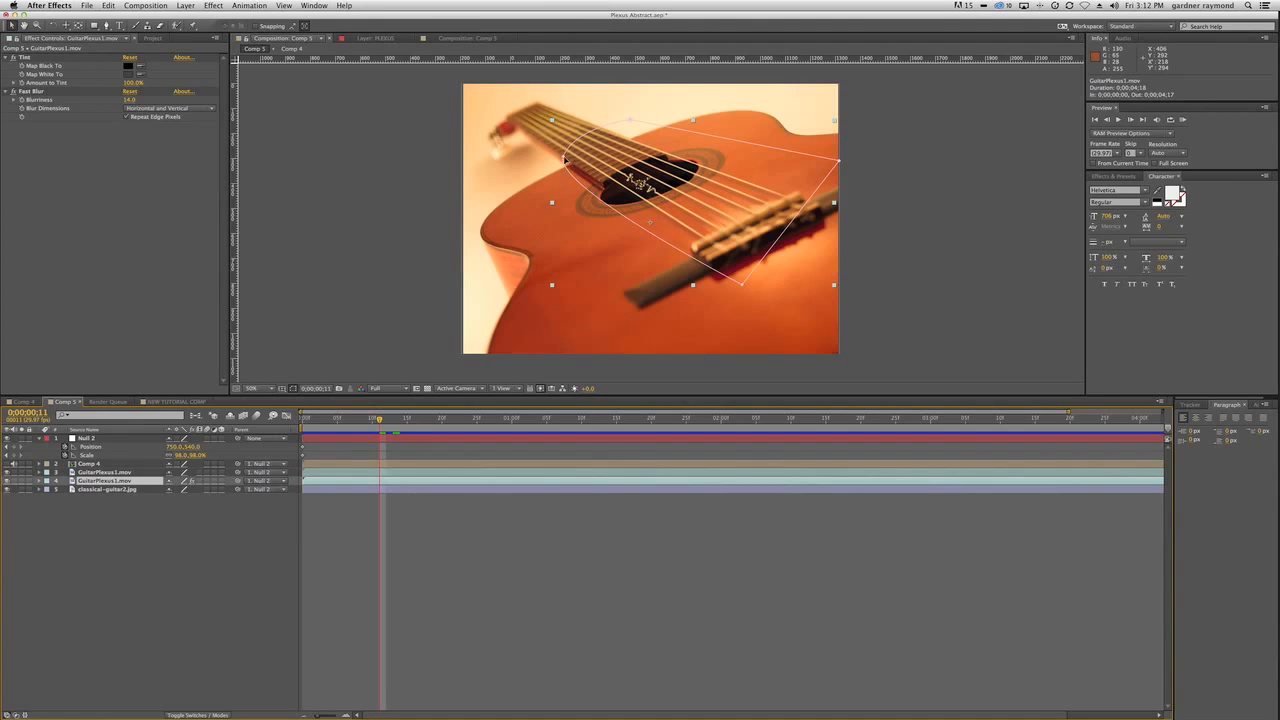
left_click_drag(564, 157, 491, 107)
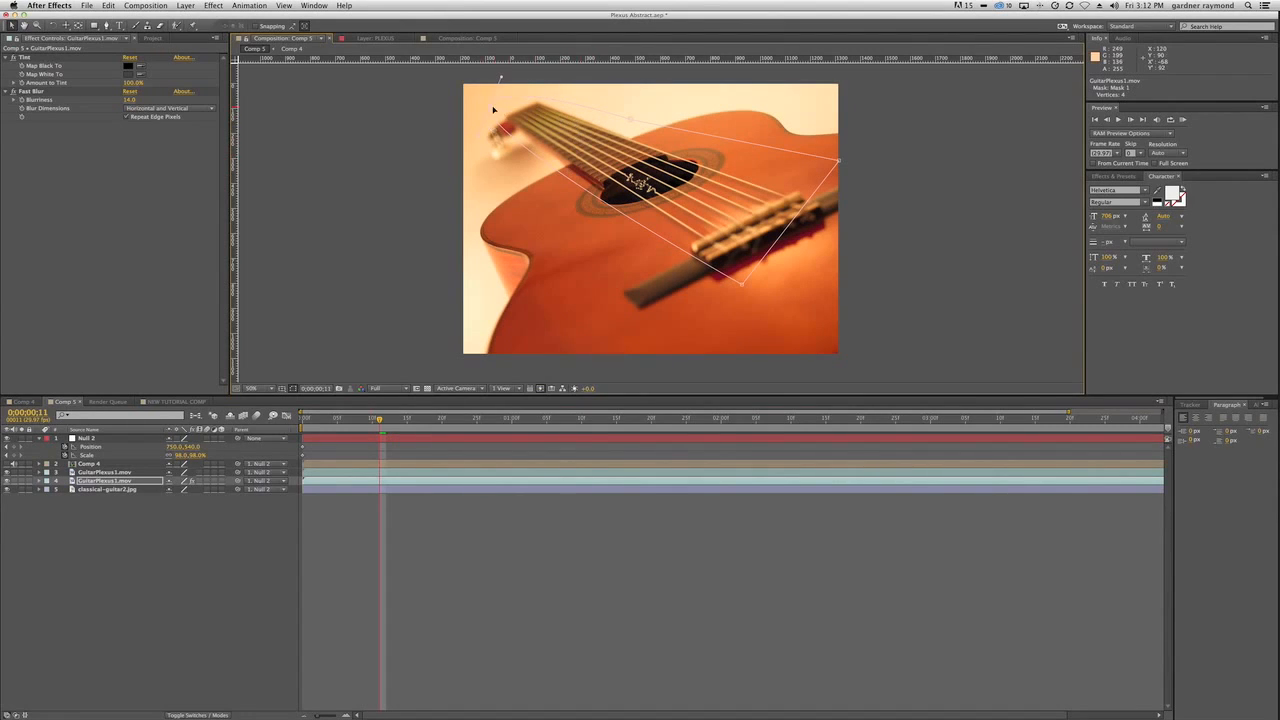
left_click_drag(493, 108, 567, 167)
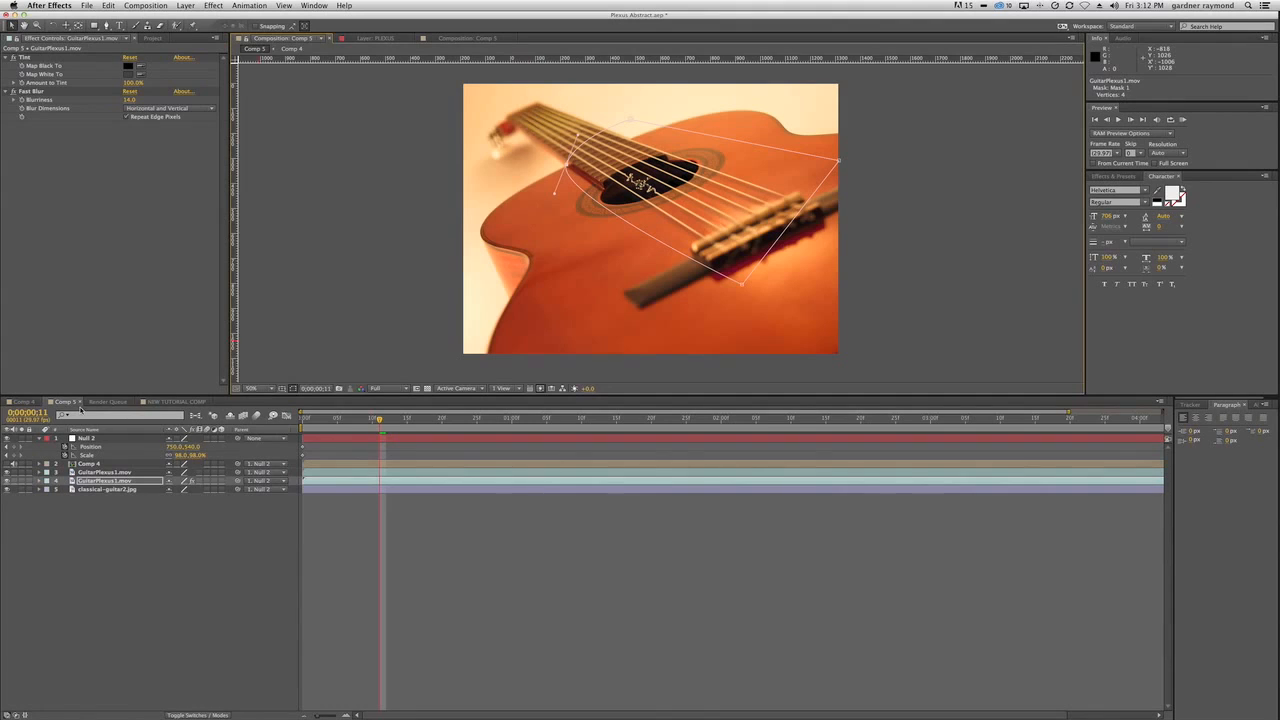
Open Comp 4, collapse the Plexus layer's properties, and keep that layer selected.
left_click(98, 472)
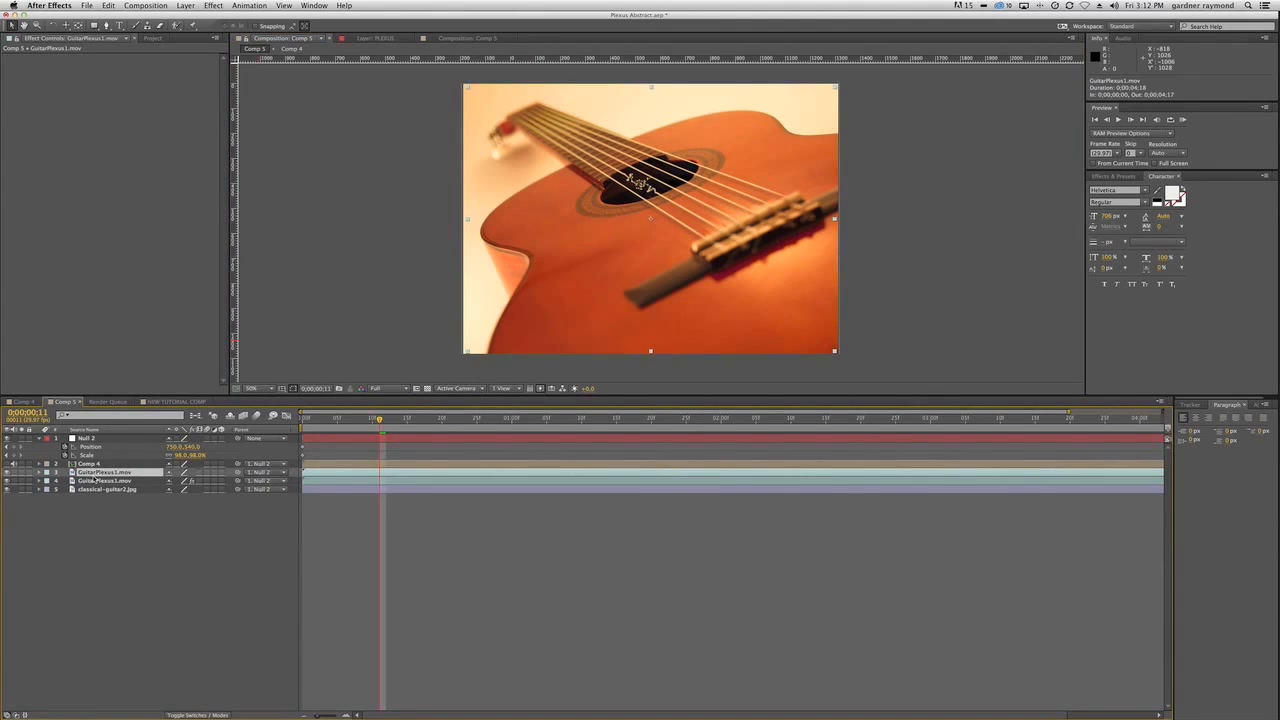
left_click(24, 401)
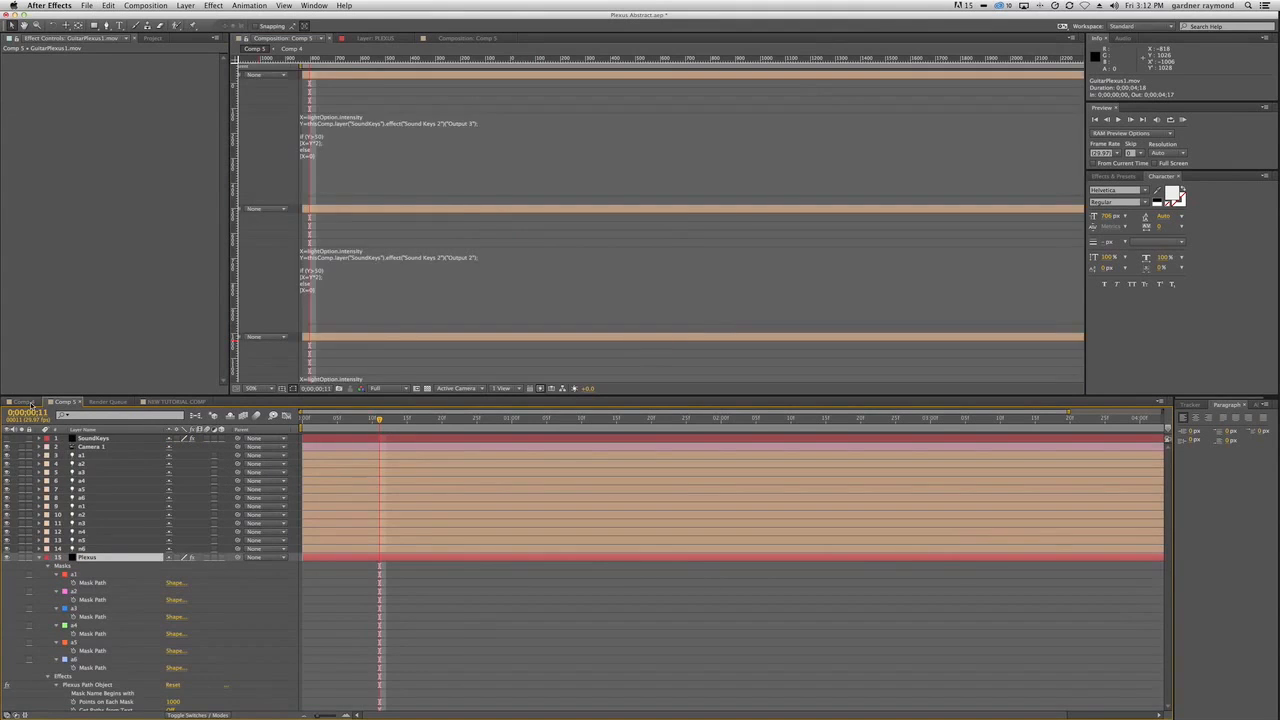
scroll(198, 527, "down", 1)
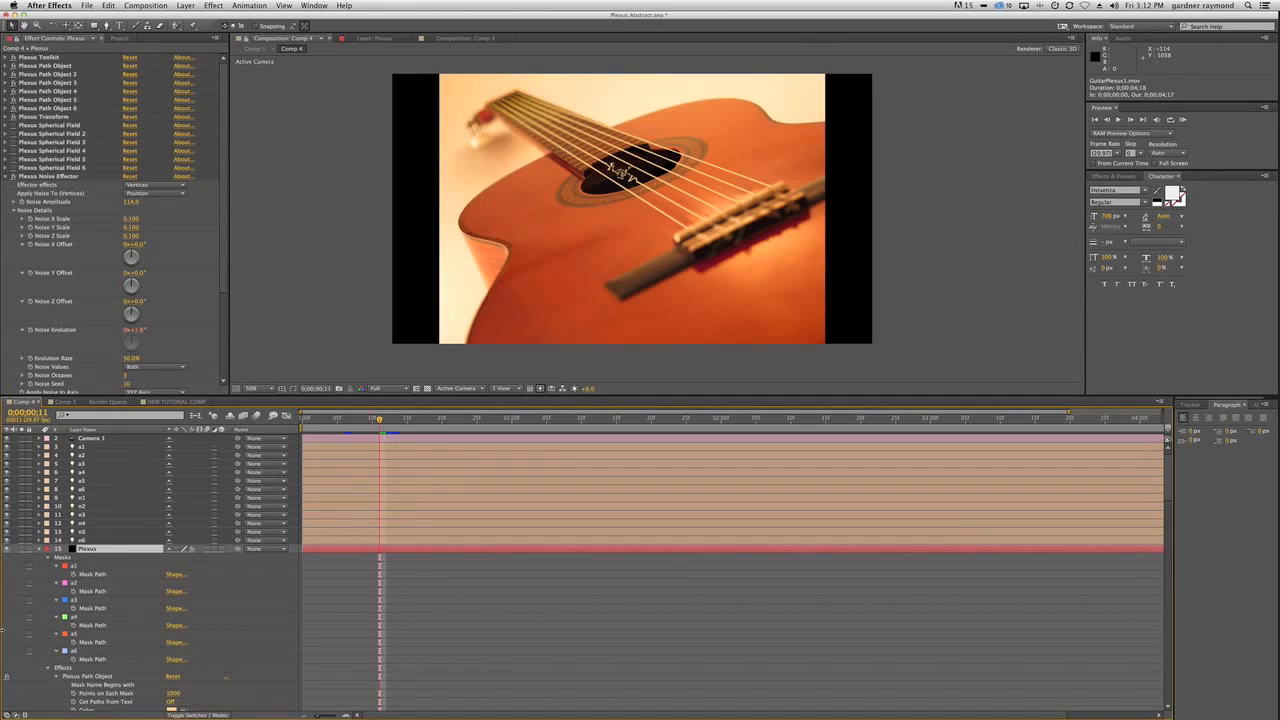
left_click(42, 549)
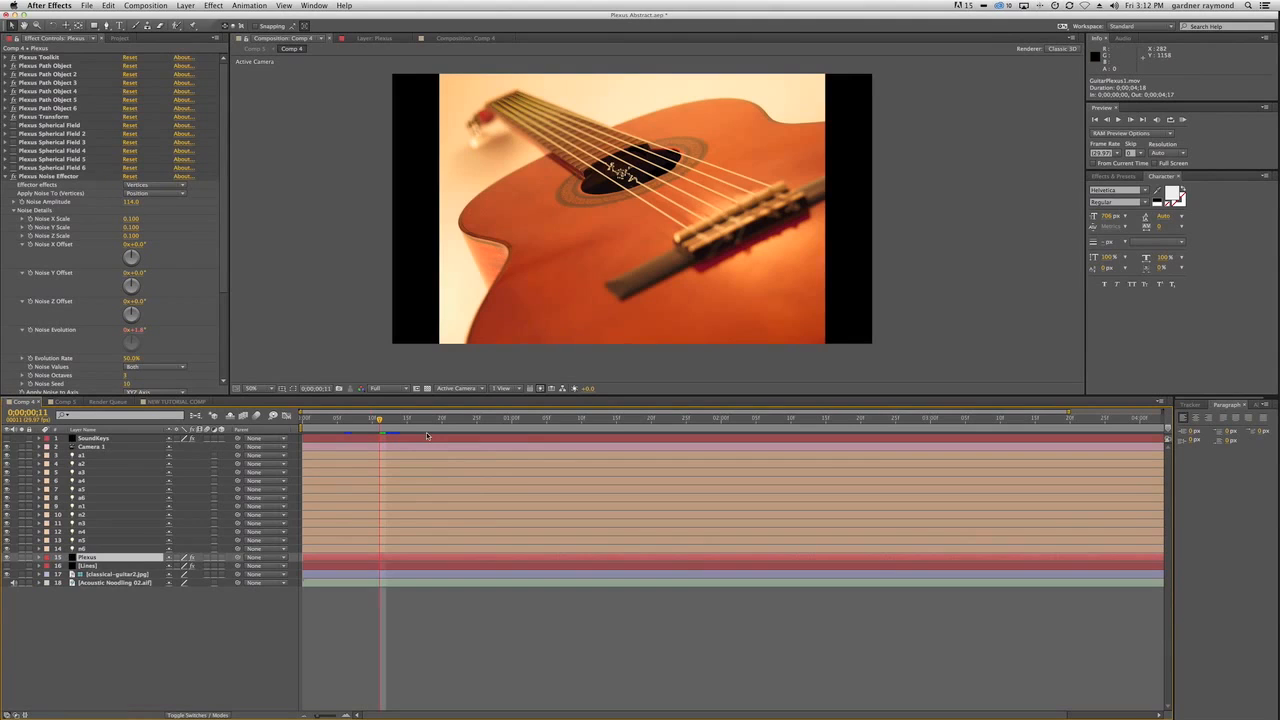
left_click(95, 559)
Return to Comp 5 and review its Null 2, Comp 4 and upper GuitarPlexus1.mov layers.
left_click(68, 402)
left_click(90, 440)
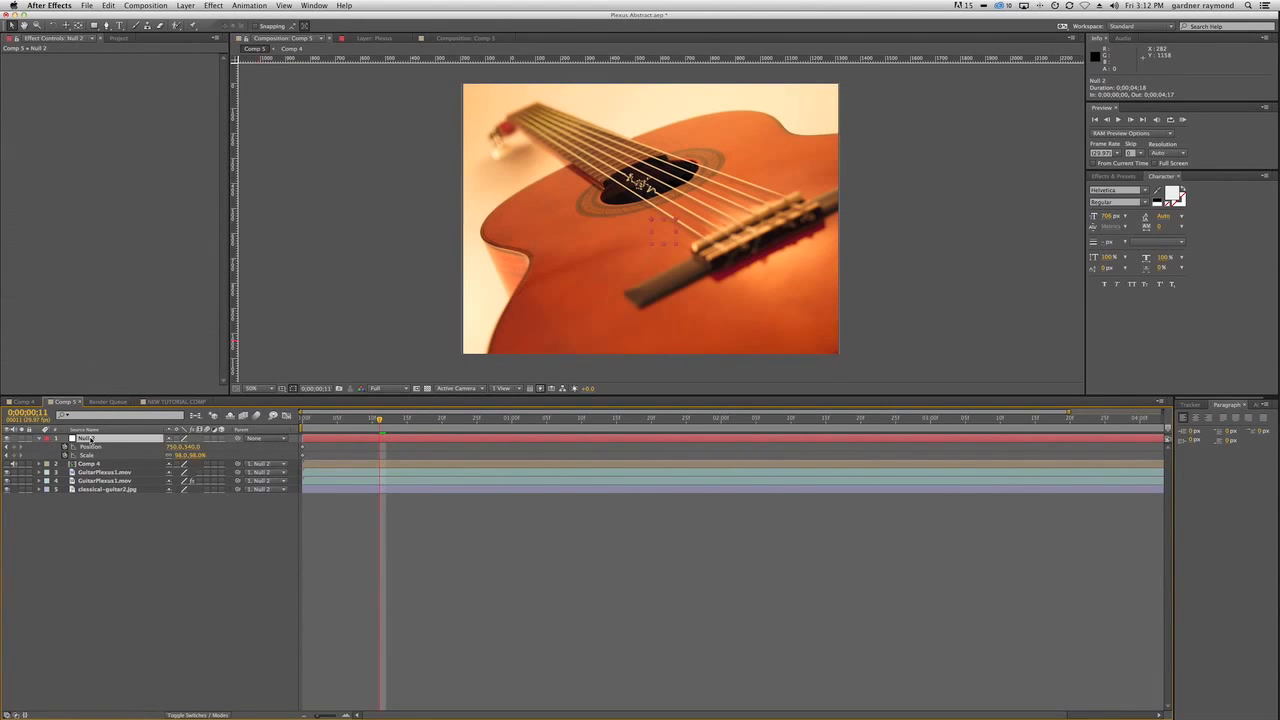
left_click(89, 464)
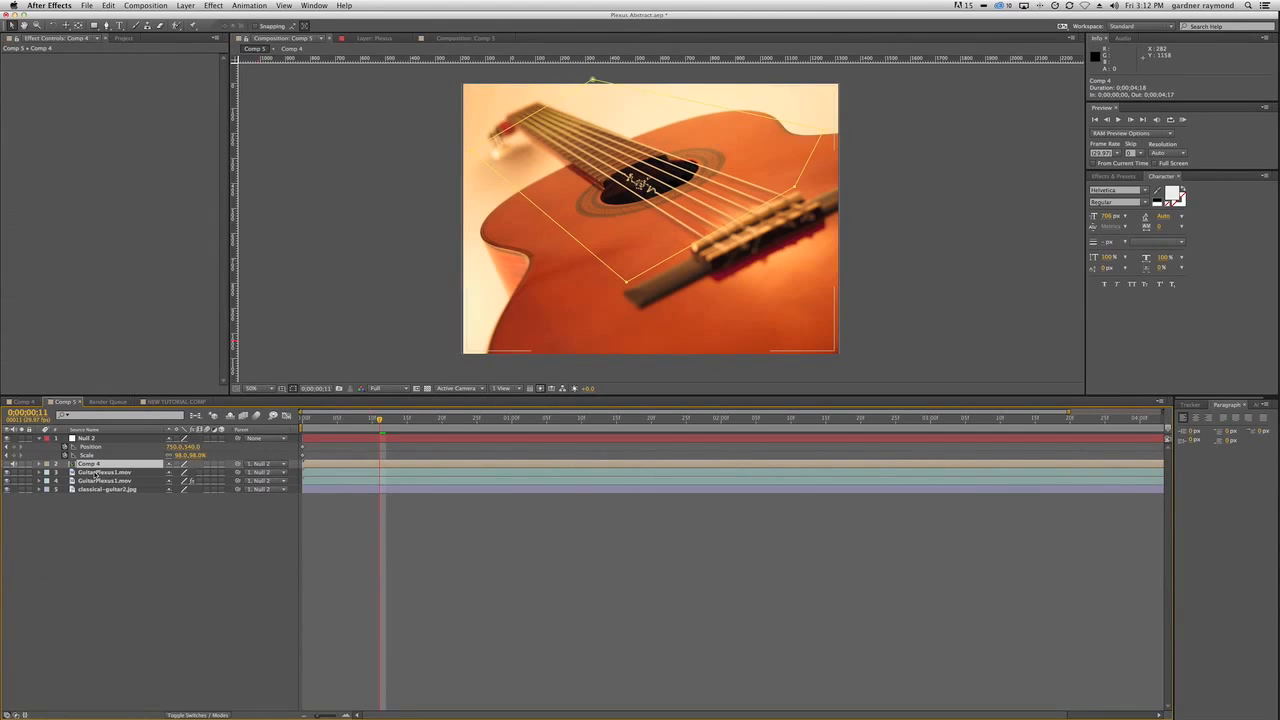
left_click(97, 472)
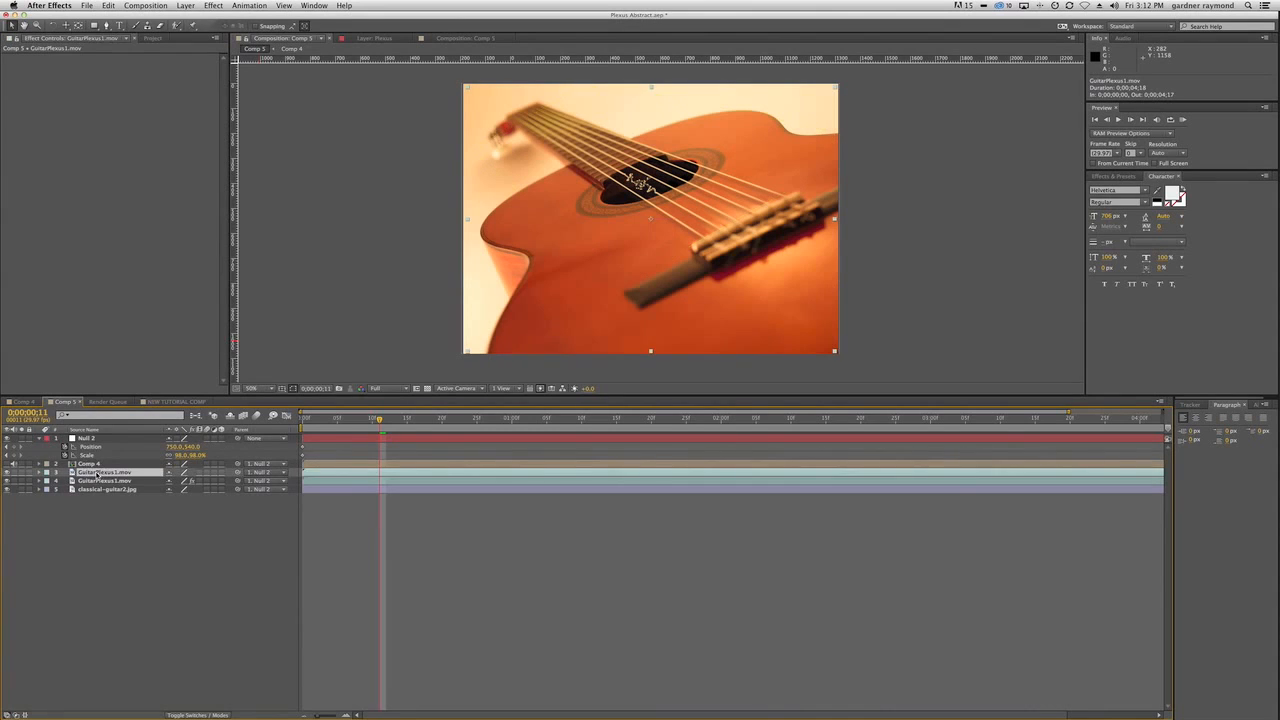
left_click(97, 465)
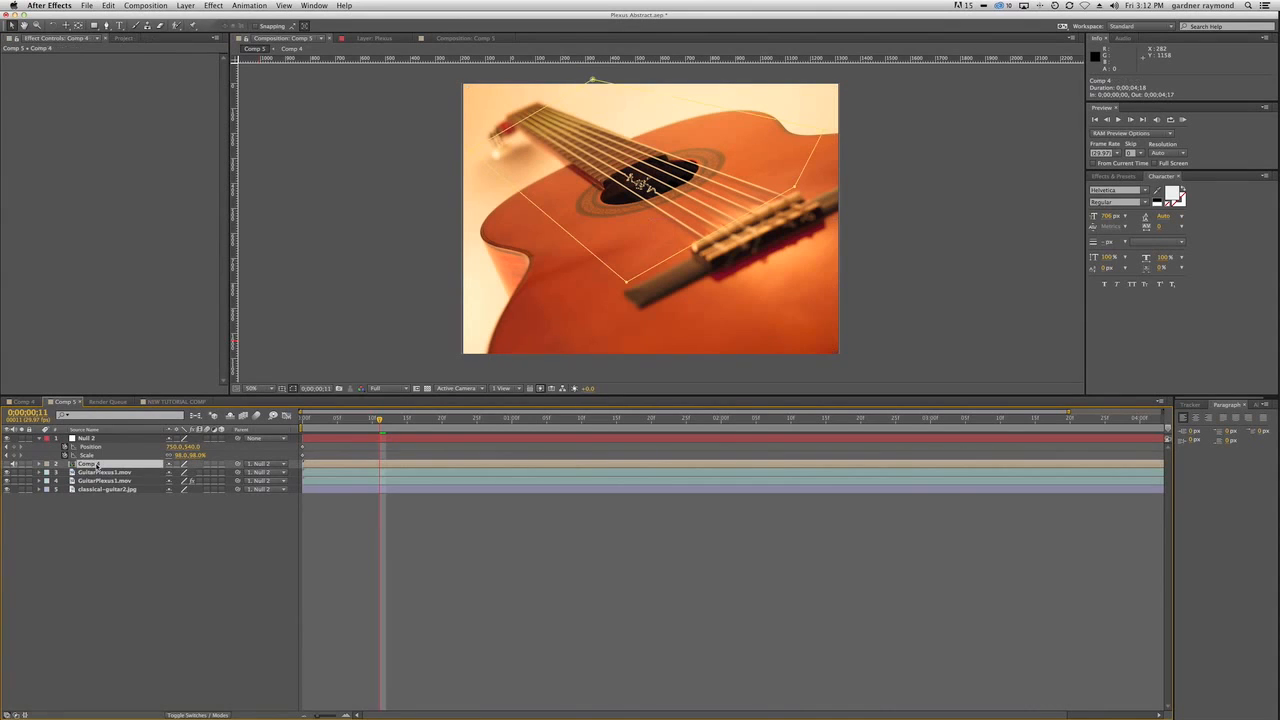
View the Comp 4 layer soloed, then compare the image with the layer shown and hidden, leaving it hidden.
left_click(22, 465)
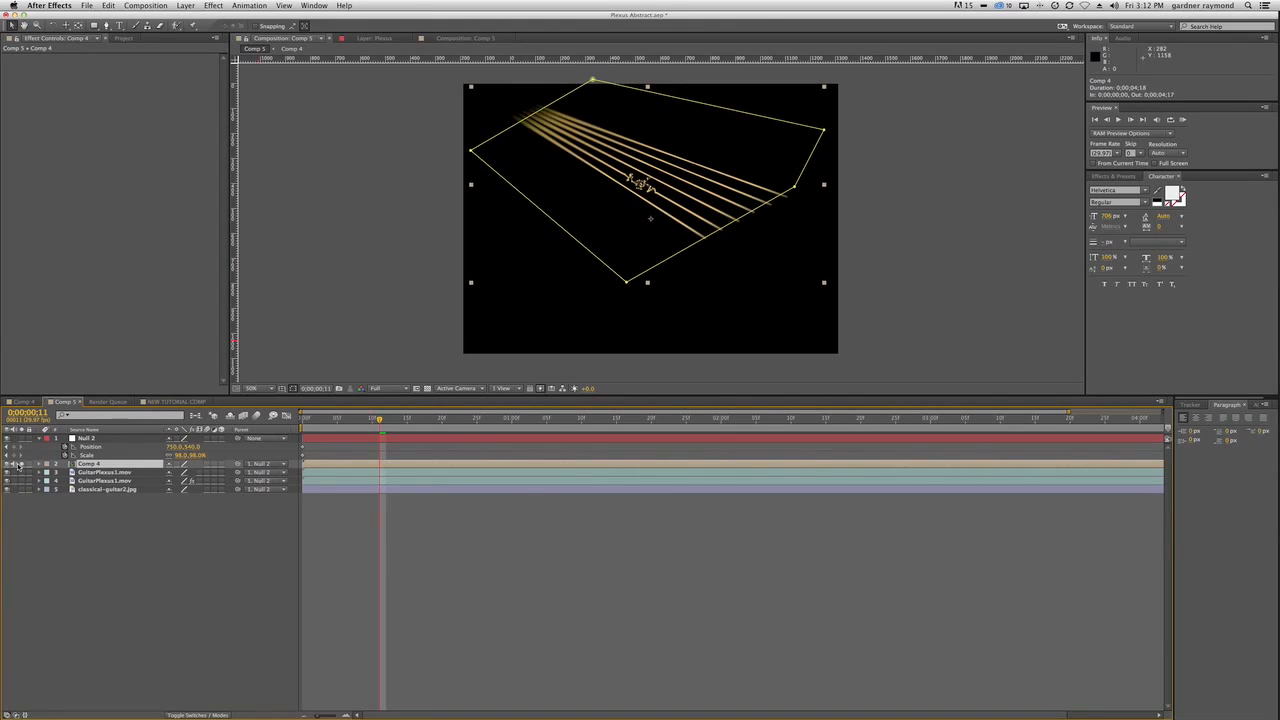
left_click(21, 465)
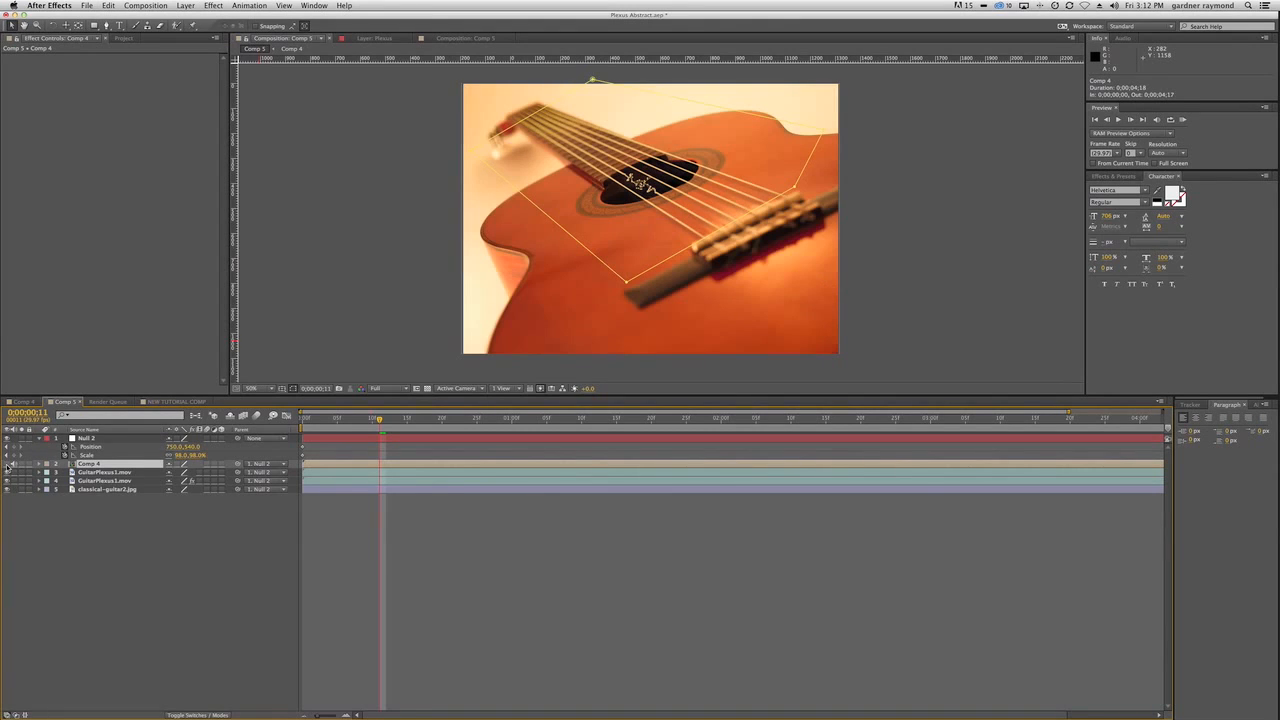
left_click(8, 465)
left_click(8, 465)
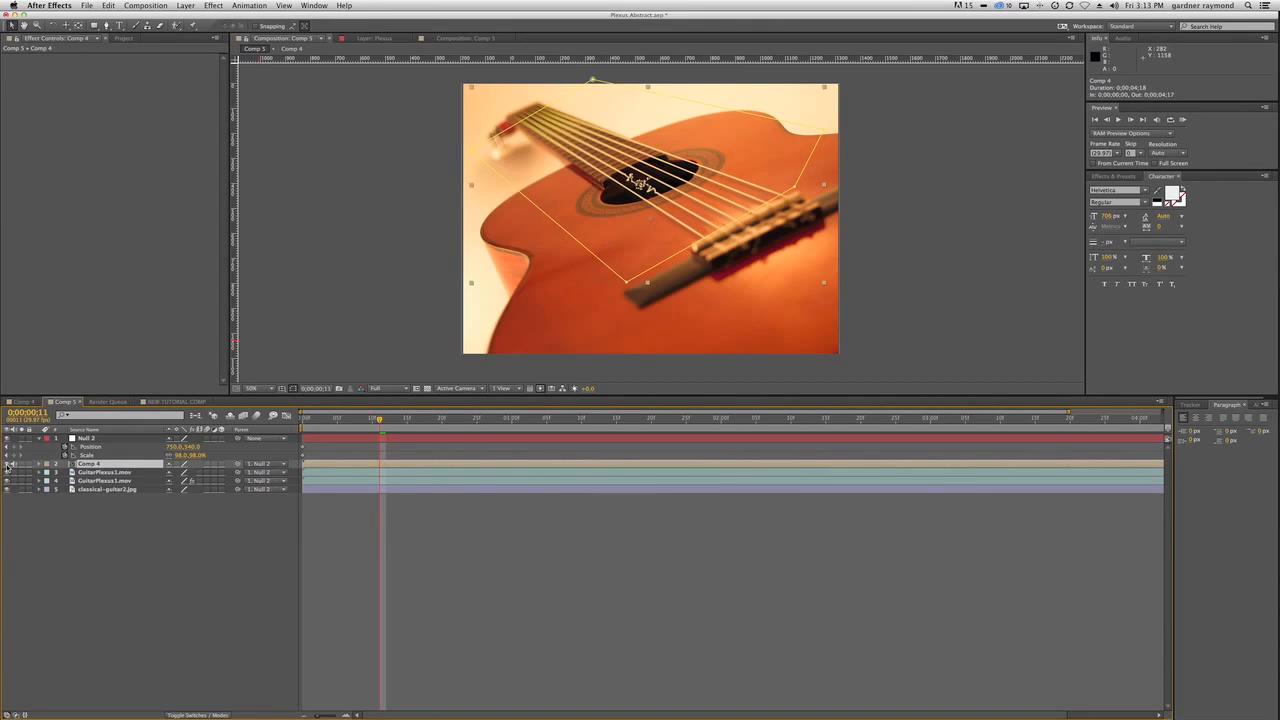
left_click(8, 465)
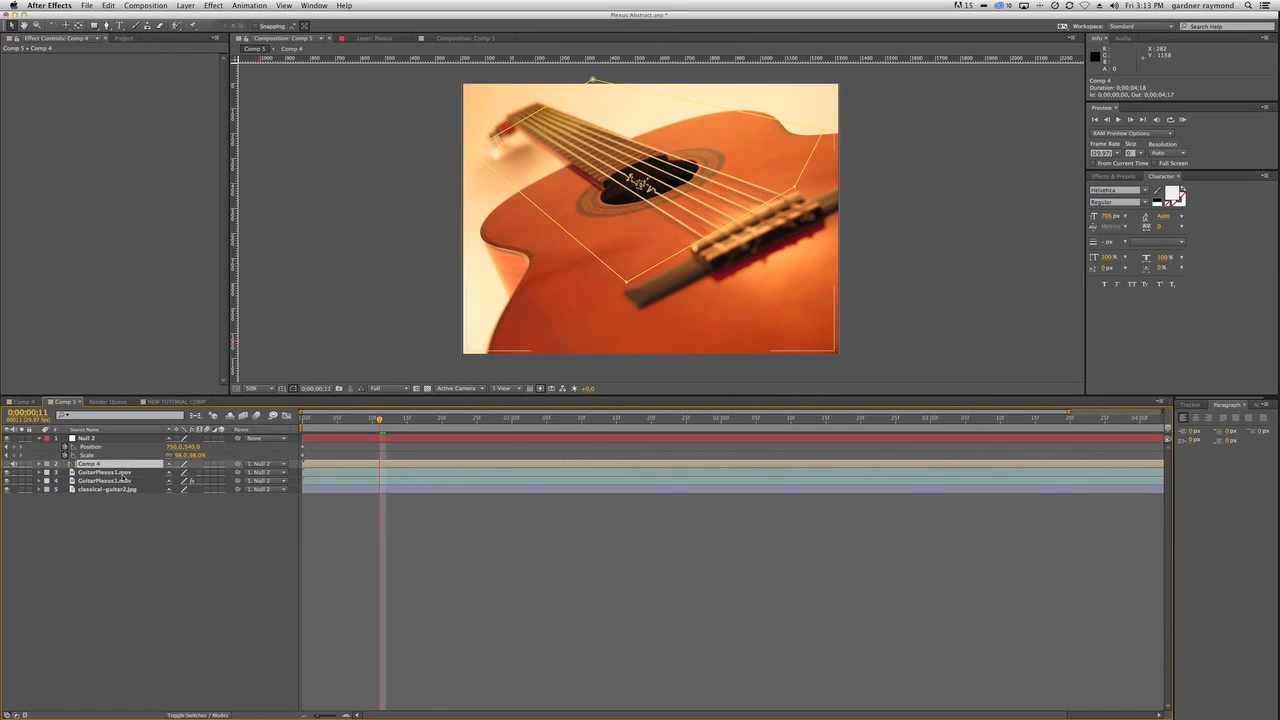
Tighten the Comp 4 layer's mask in Comp 5 by moving the two vertices nearest the headstock inward.
left_click(116, 473)
left_click(114, 465)
left_click(25, 401)
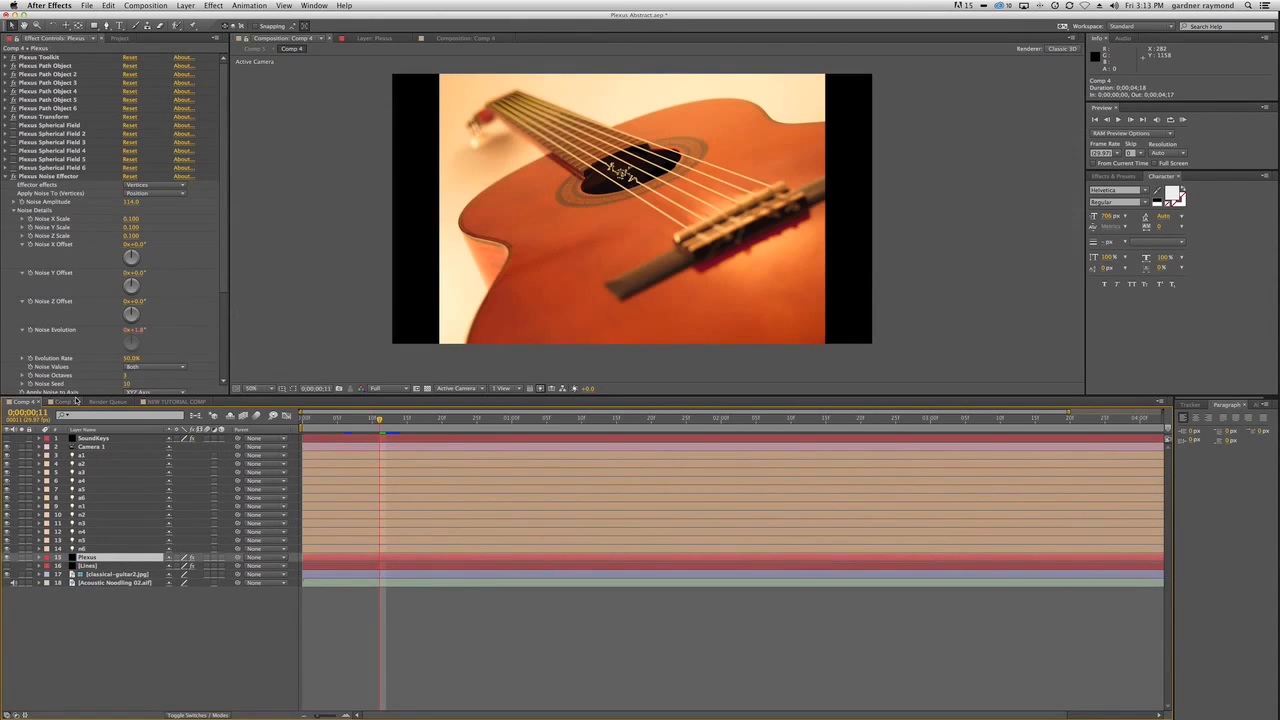
left_click(72, 401)
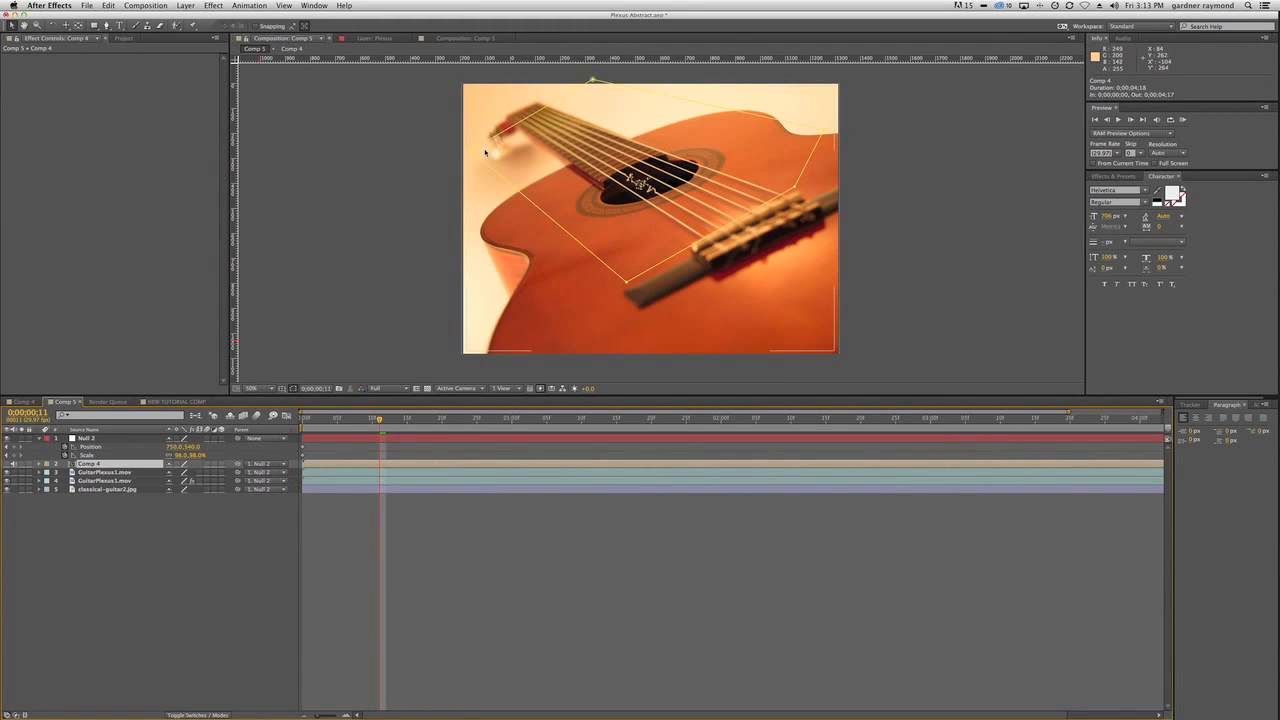
left_click_drag(472, 152, 496, 143)
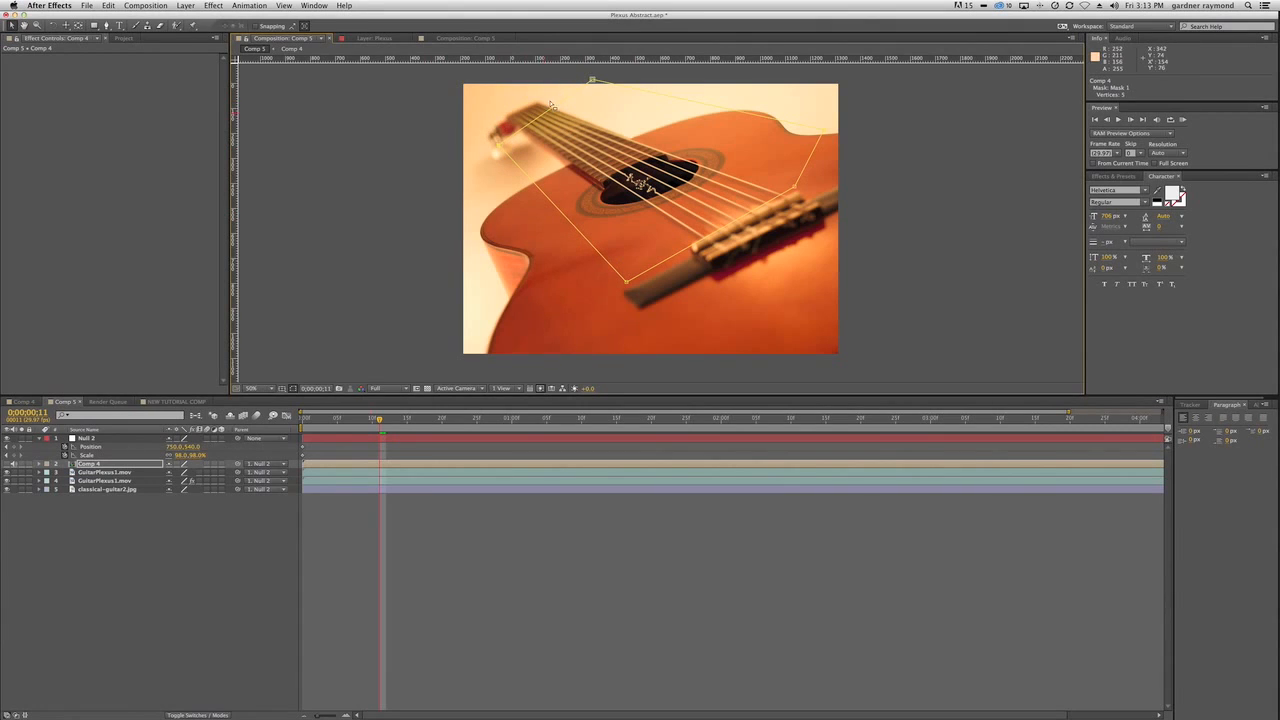
left_click_drag(592, 79, 598, 90)
scroll(544, 216, "down", 2)
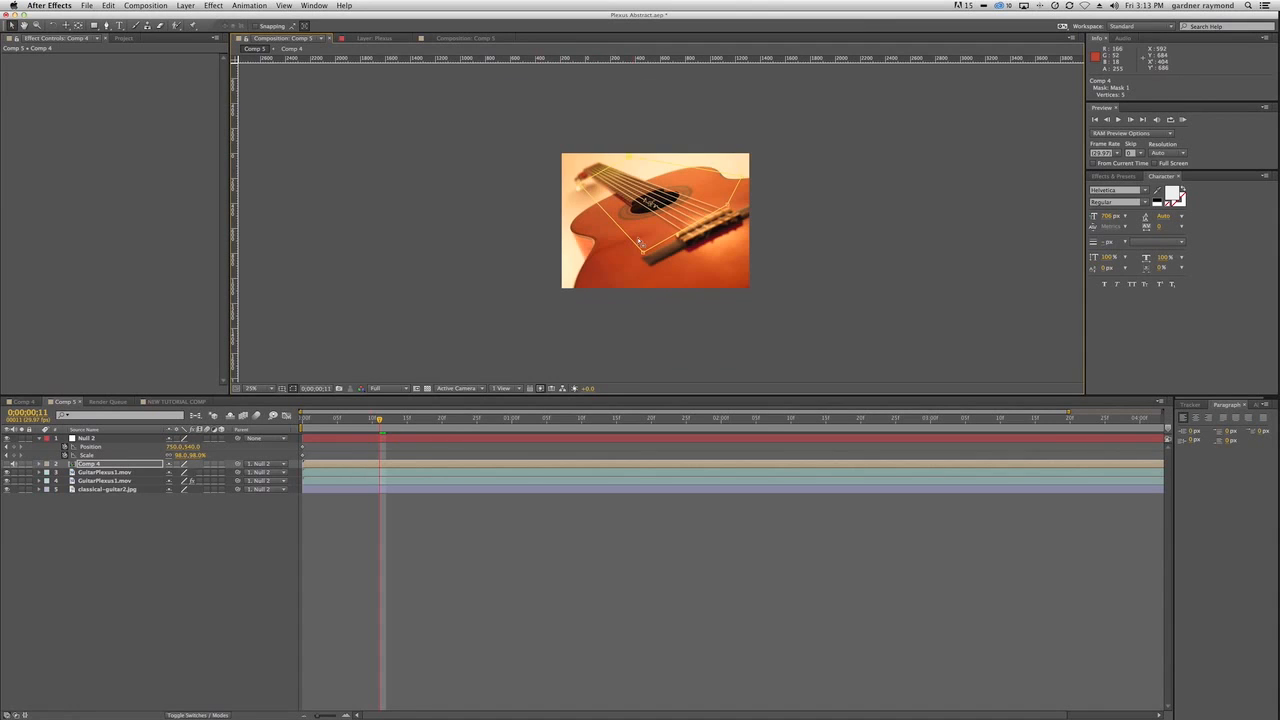
Check Comp 4 once more and return to NEW TUTORIAL COMP.
left_click(21, 403)
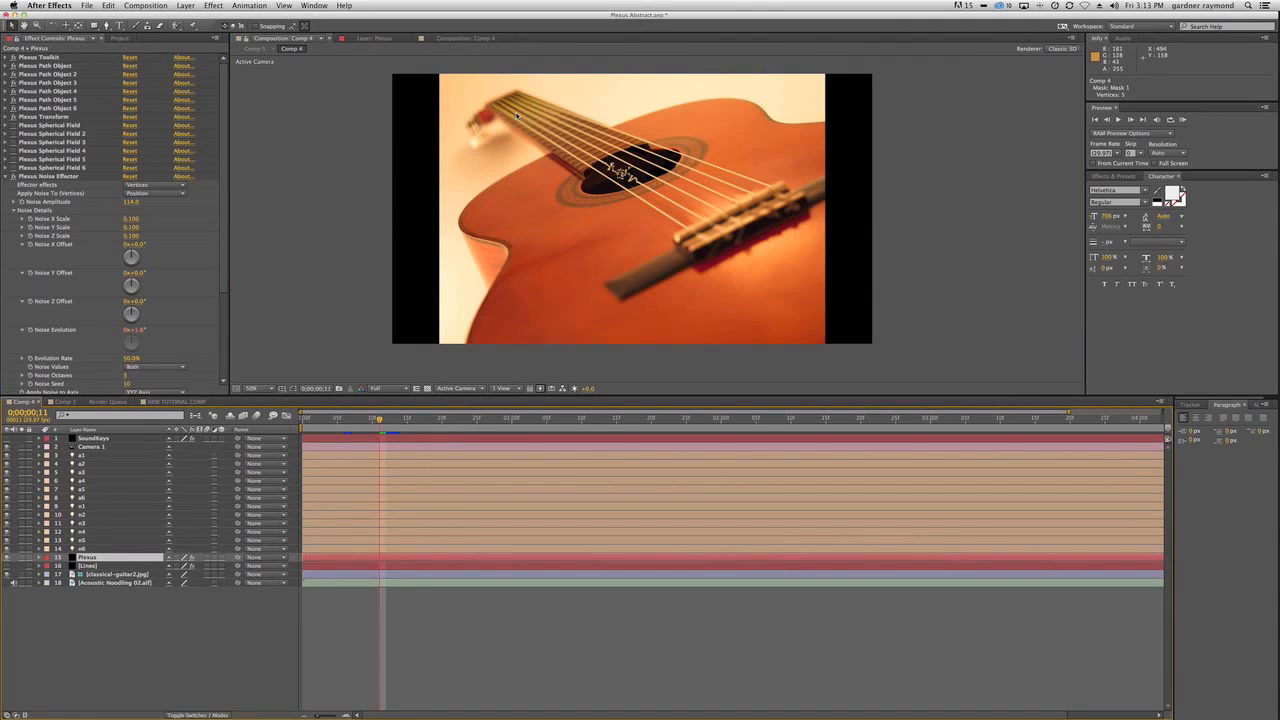
left_click(166, 403)
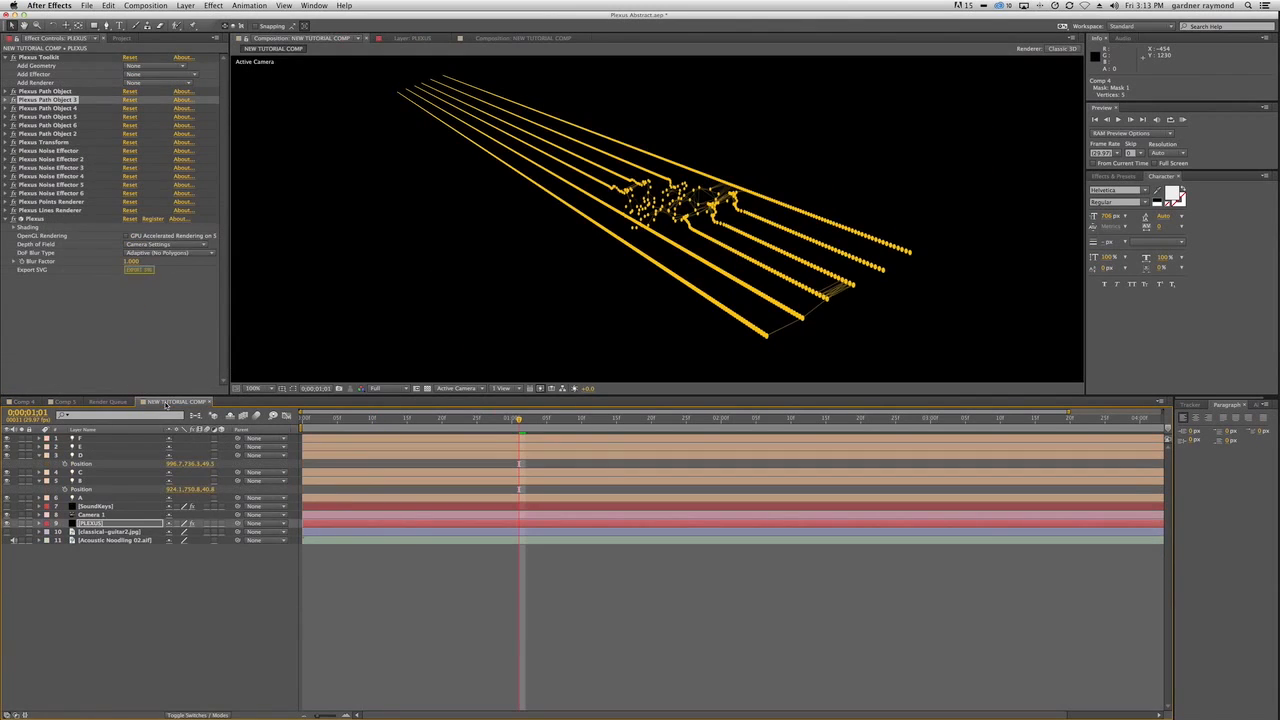